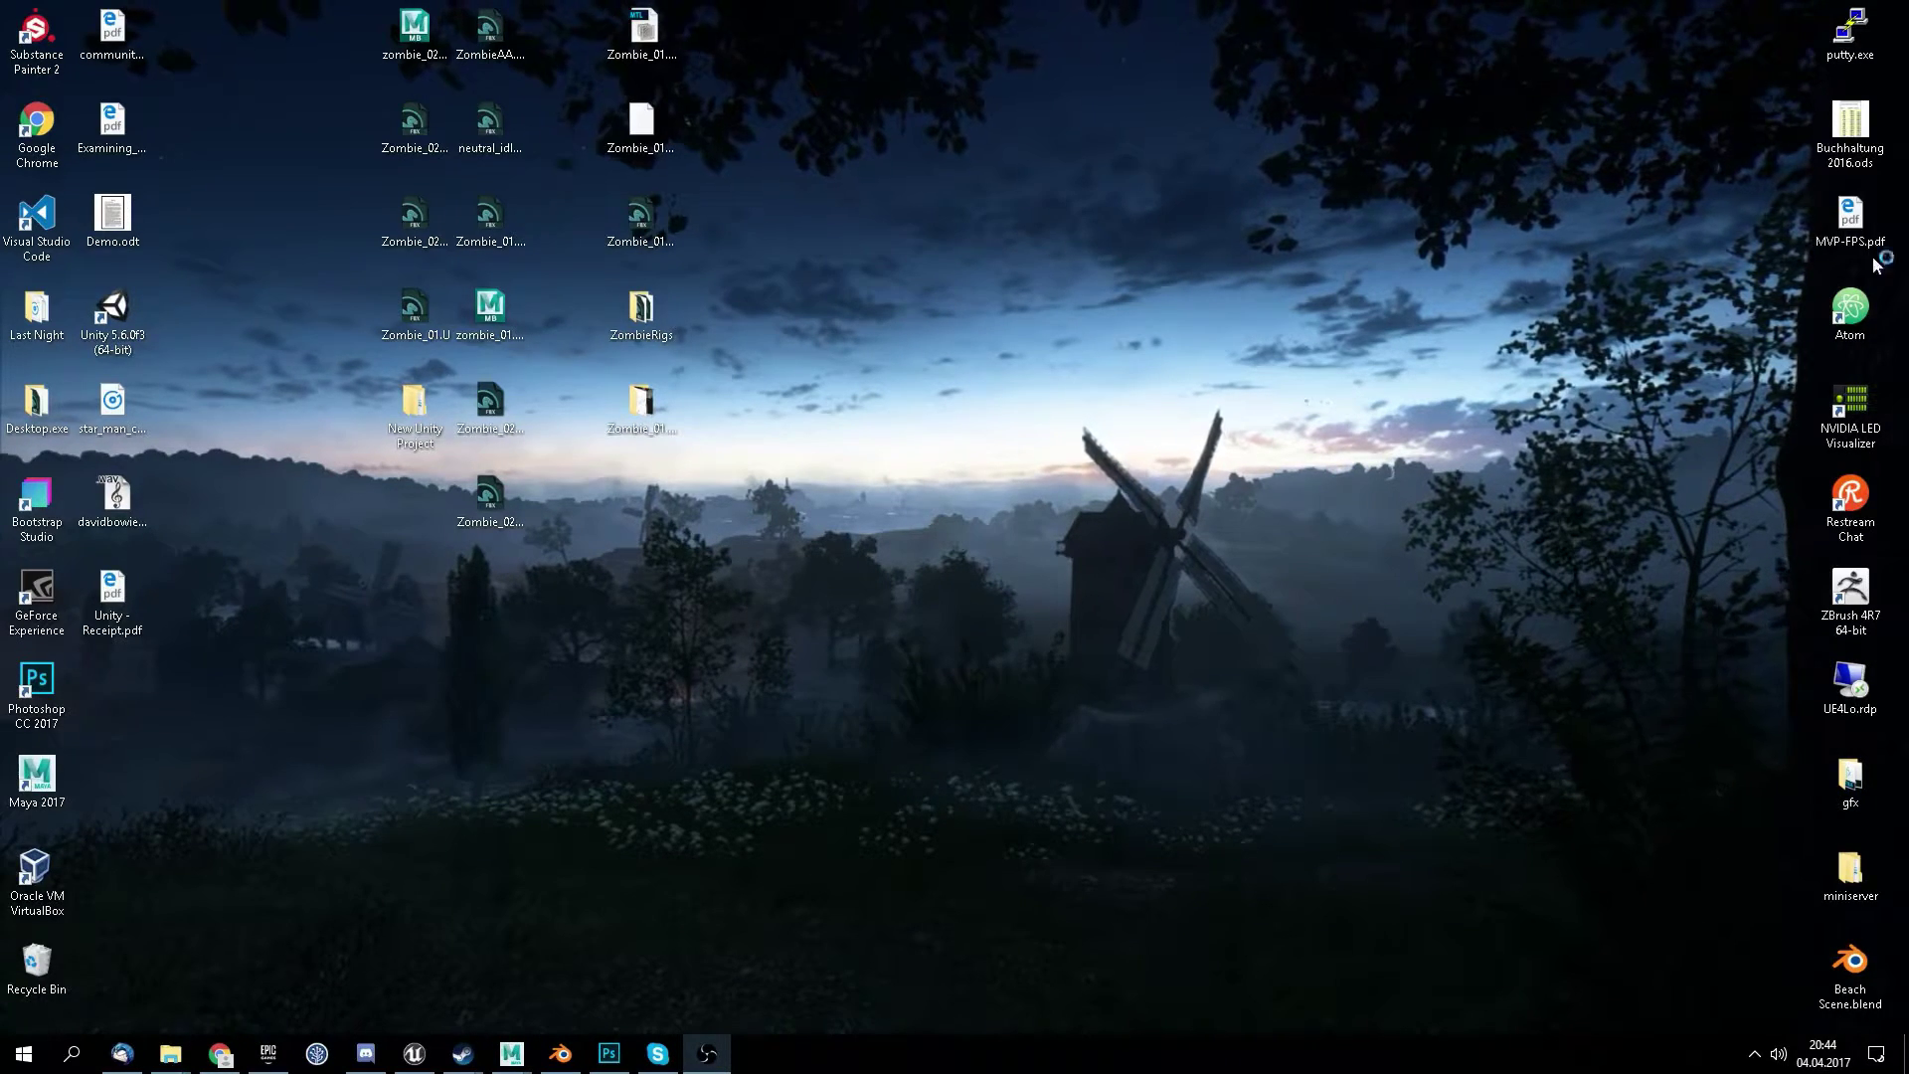
- Browse New Unity Project\Assets\StudioNewPunch\Zombies\ZombieAC\Model and select the ZombieAC_A and ZombieAC_B fbx files
{"action": "double_click", "coordinate": [395, 444]}
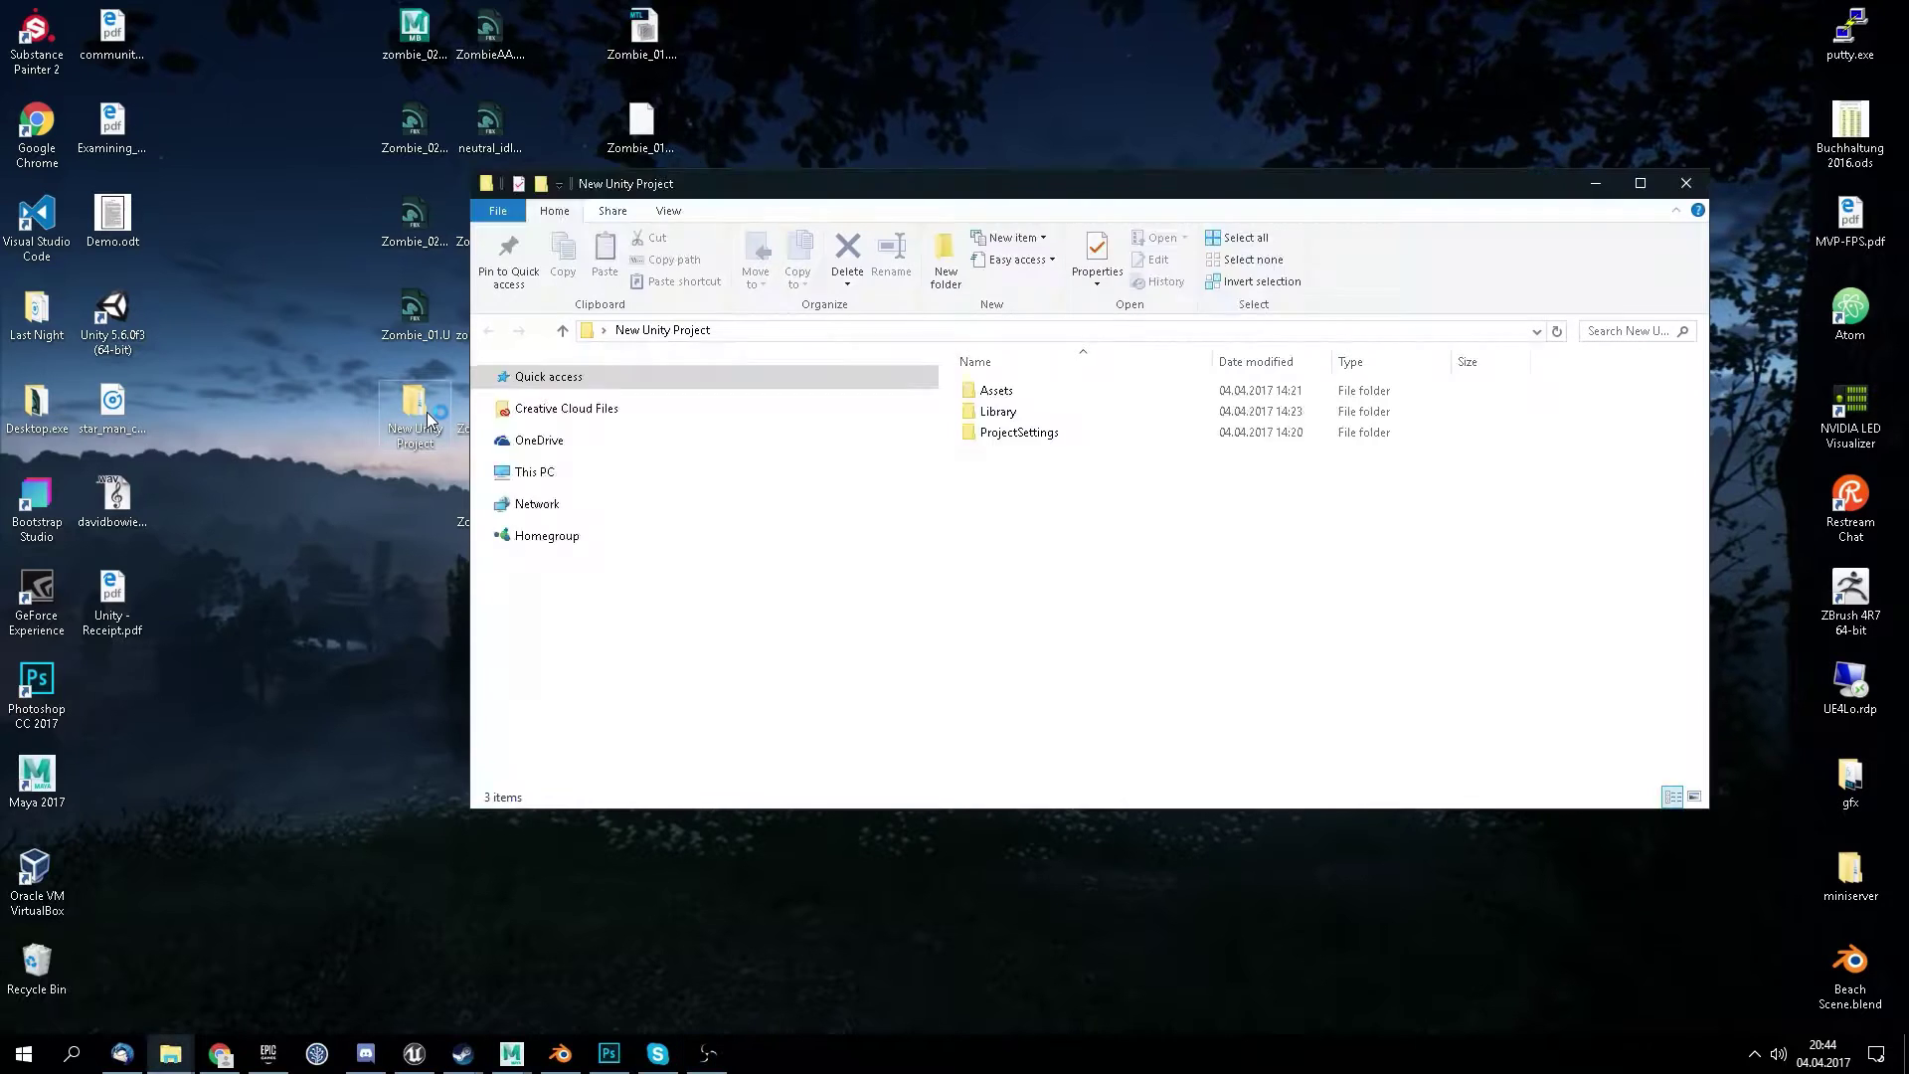
{"action": "double_click", "coordinate": [1001, 392]}
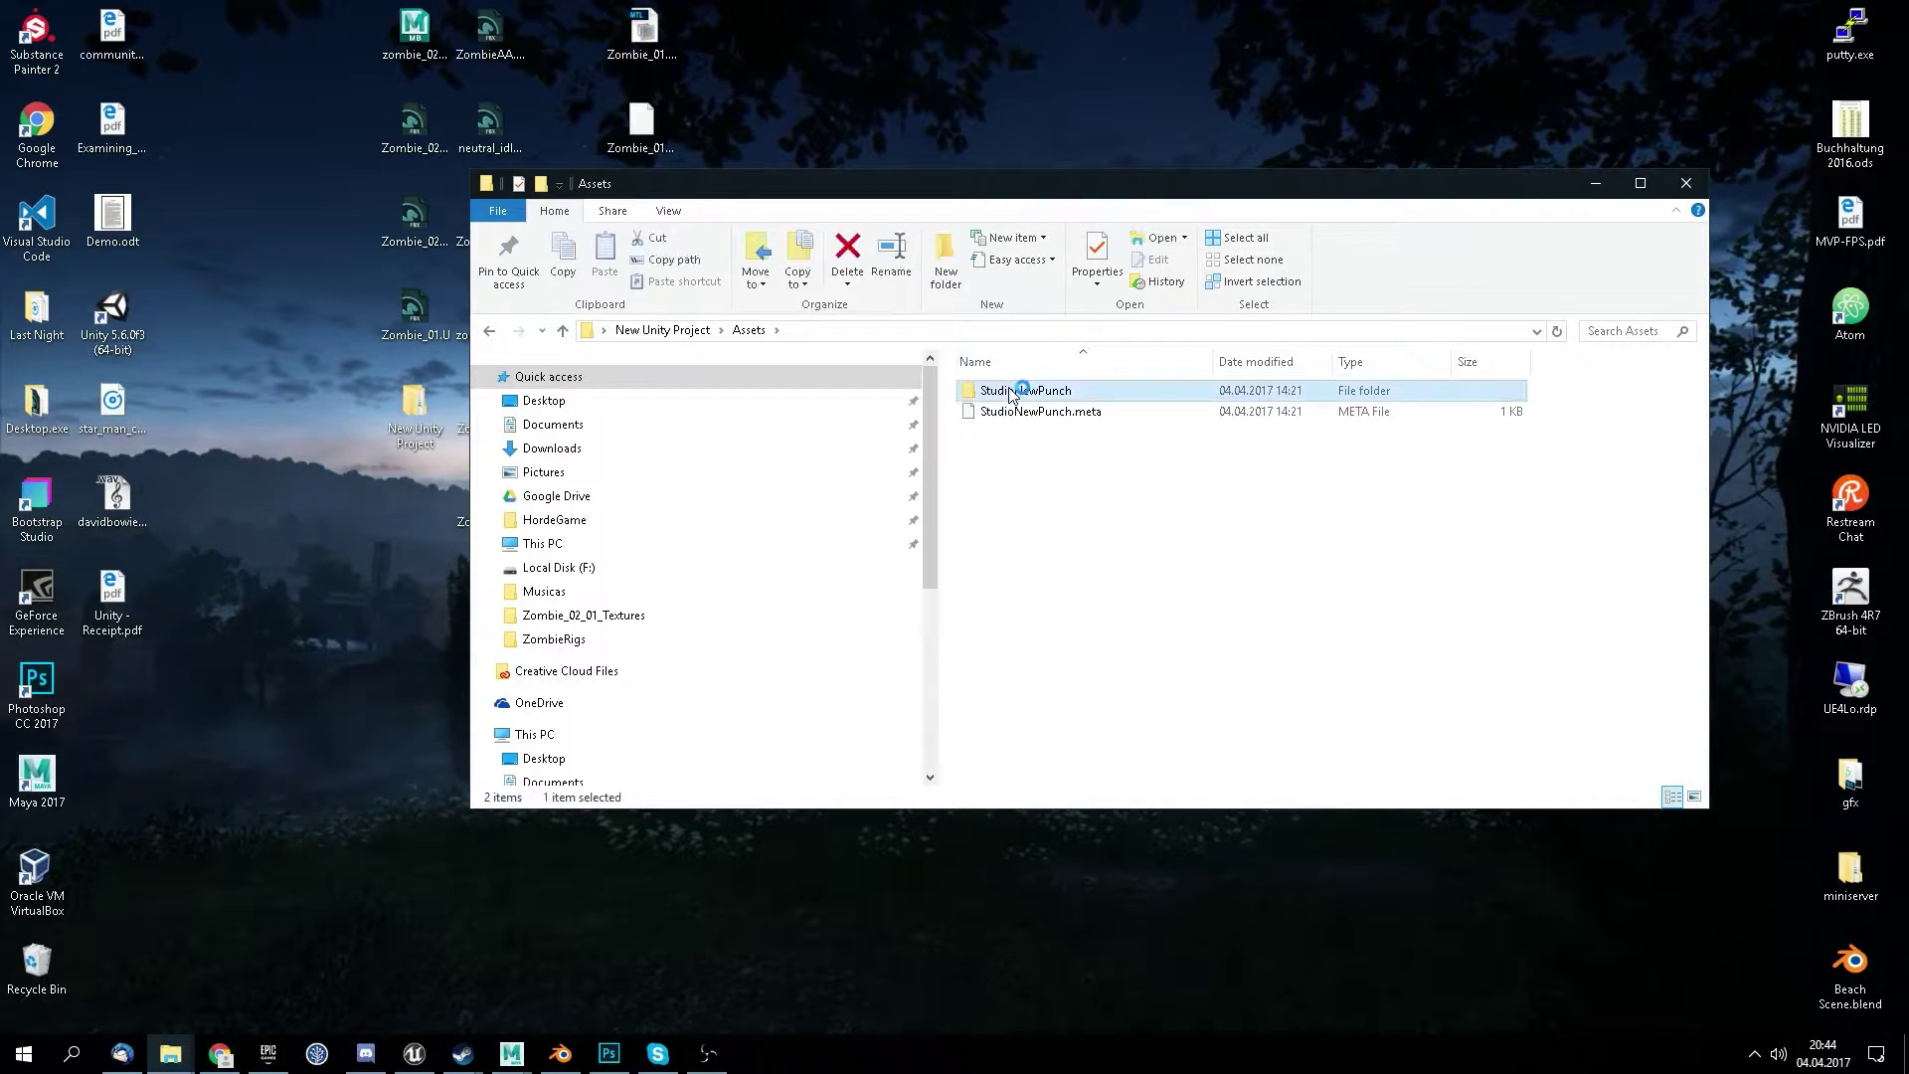
{"action": "double_click", "coordinate": [1004, 391]}
{"action": "double_click", "coordinate": [1038, 394]}
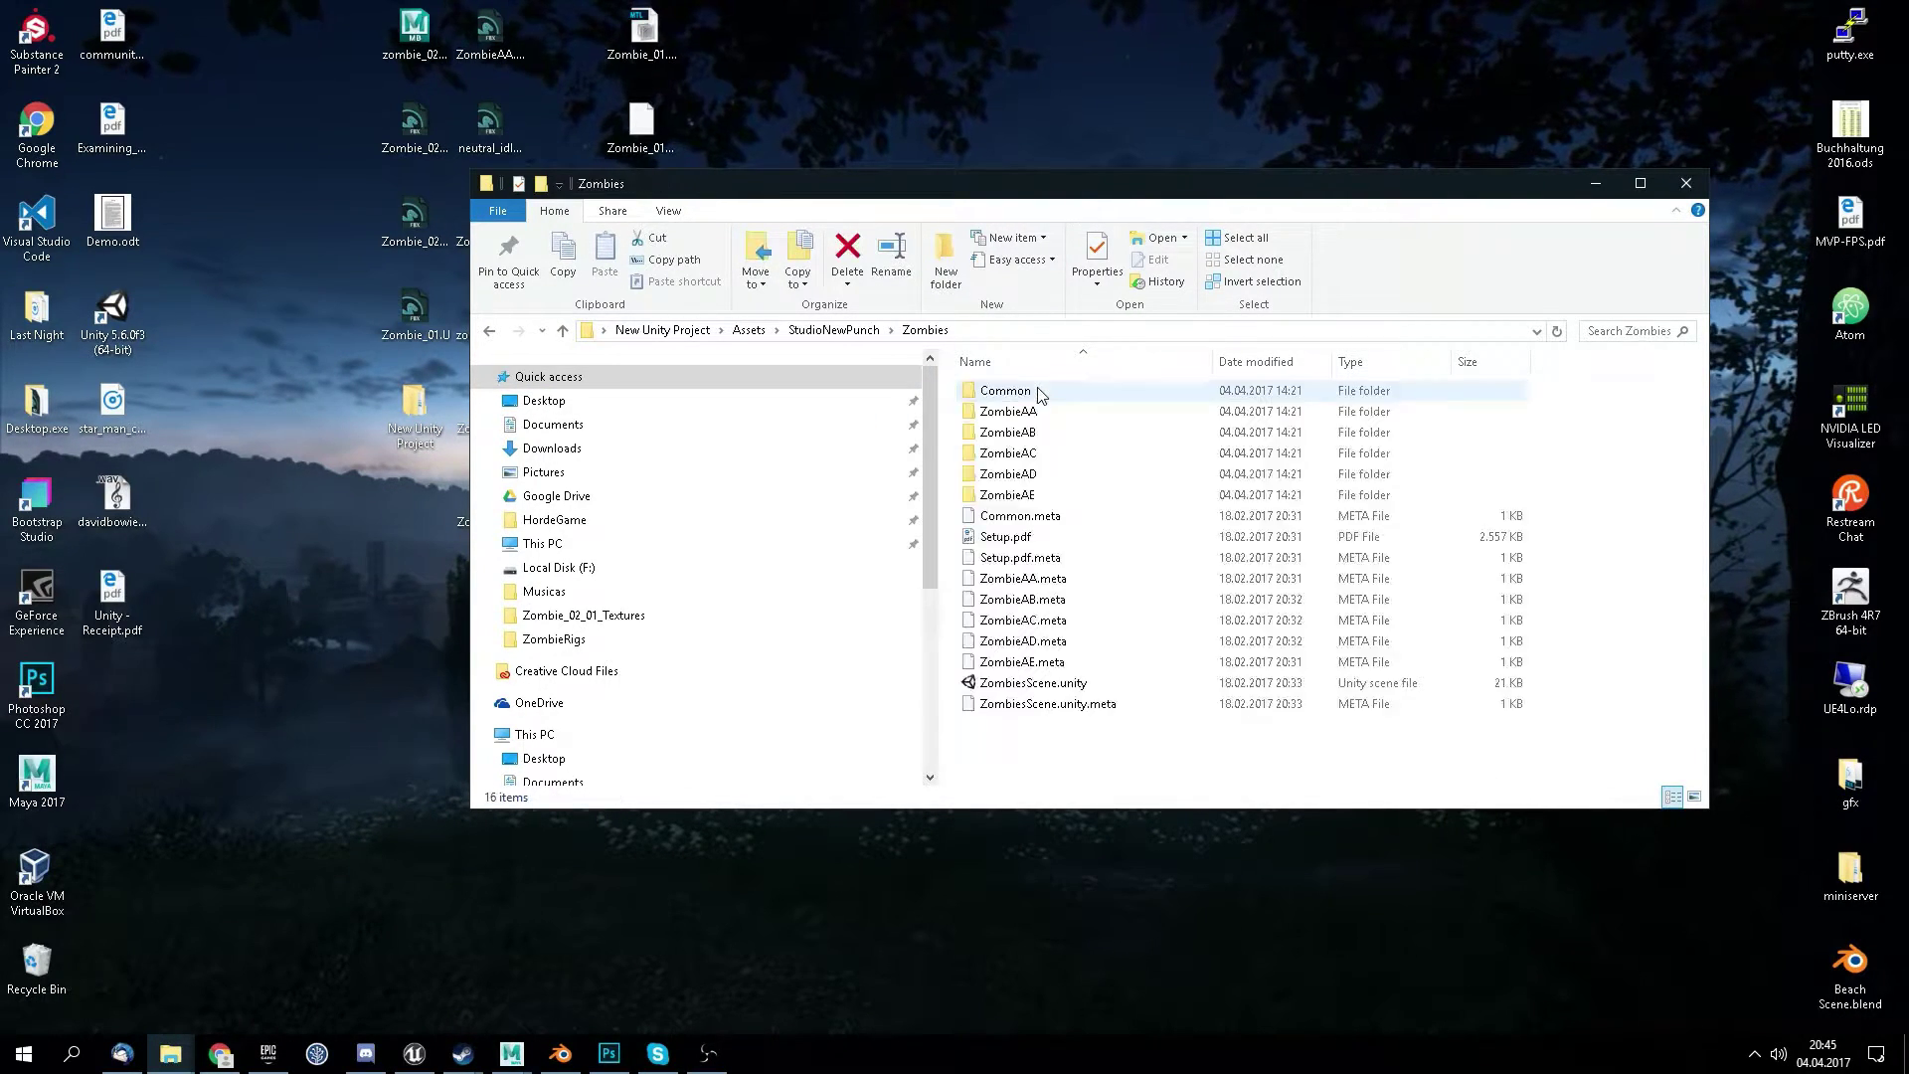
{"action": "double_click", "coordinate": [1038, 454]}
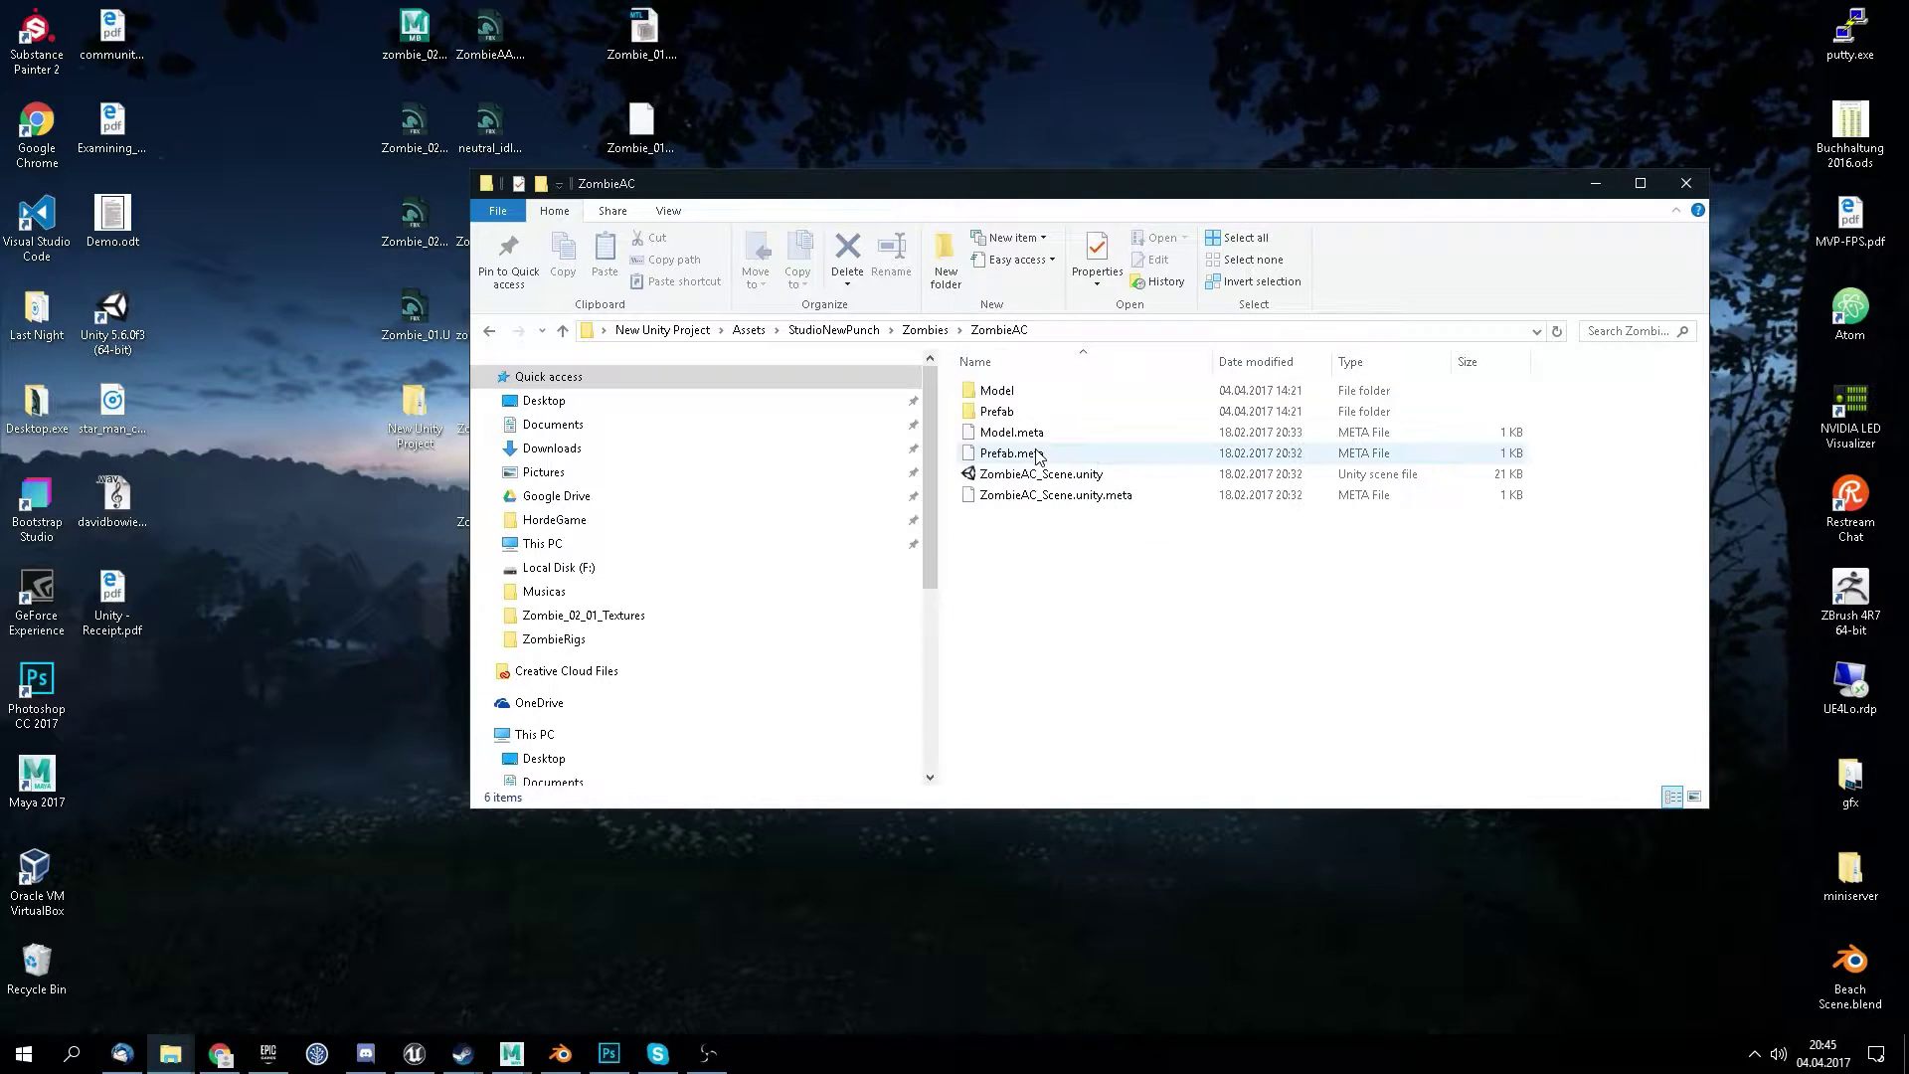
{"action": "double_click", "coordinate": [997, 392]}
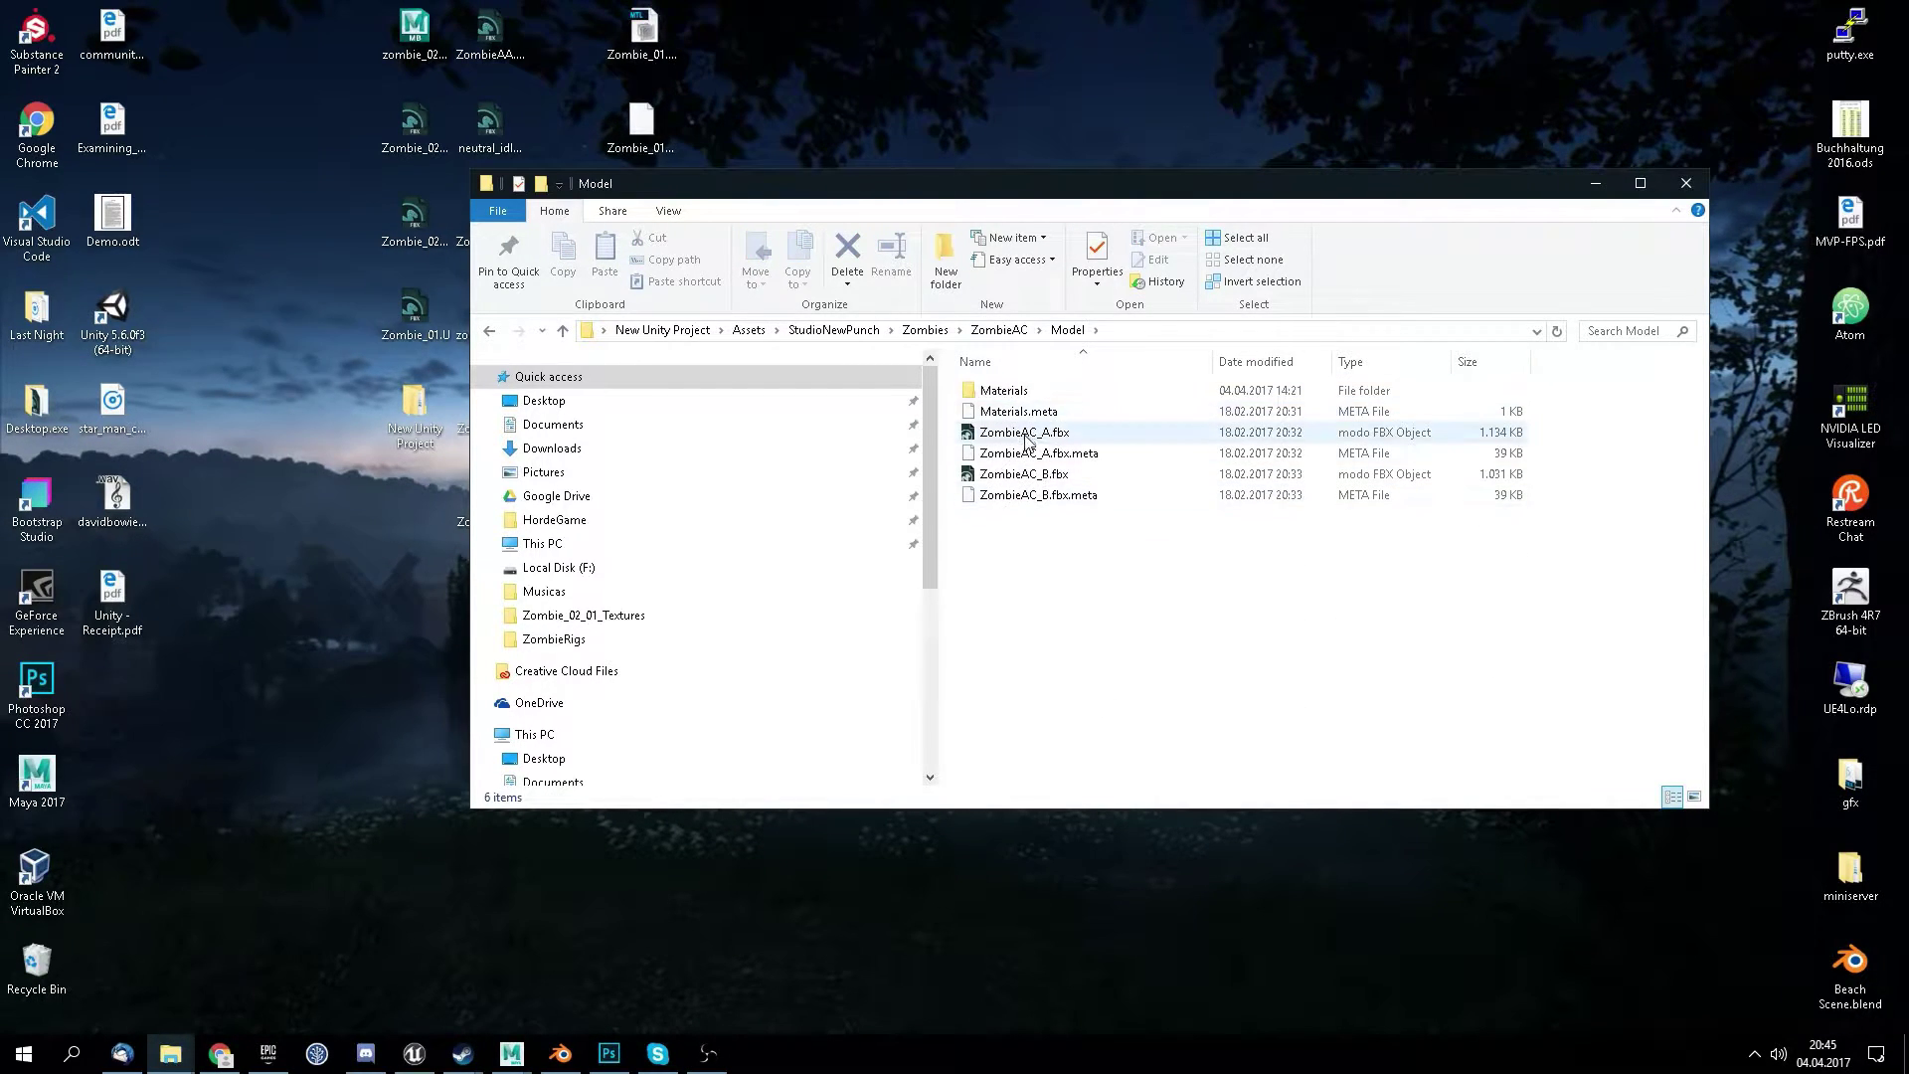
{"action": "left_click", "coordinate": [1034, 434]}
{"action": "left_click", "coordinate": [1029, 474]}
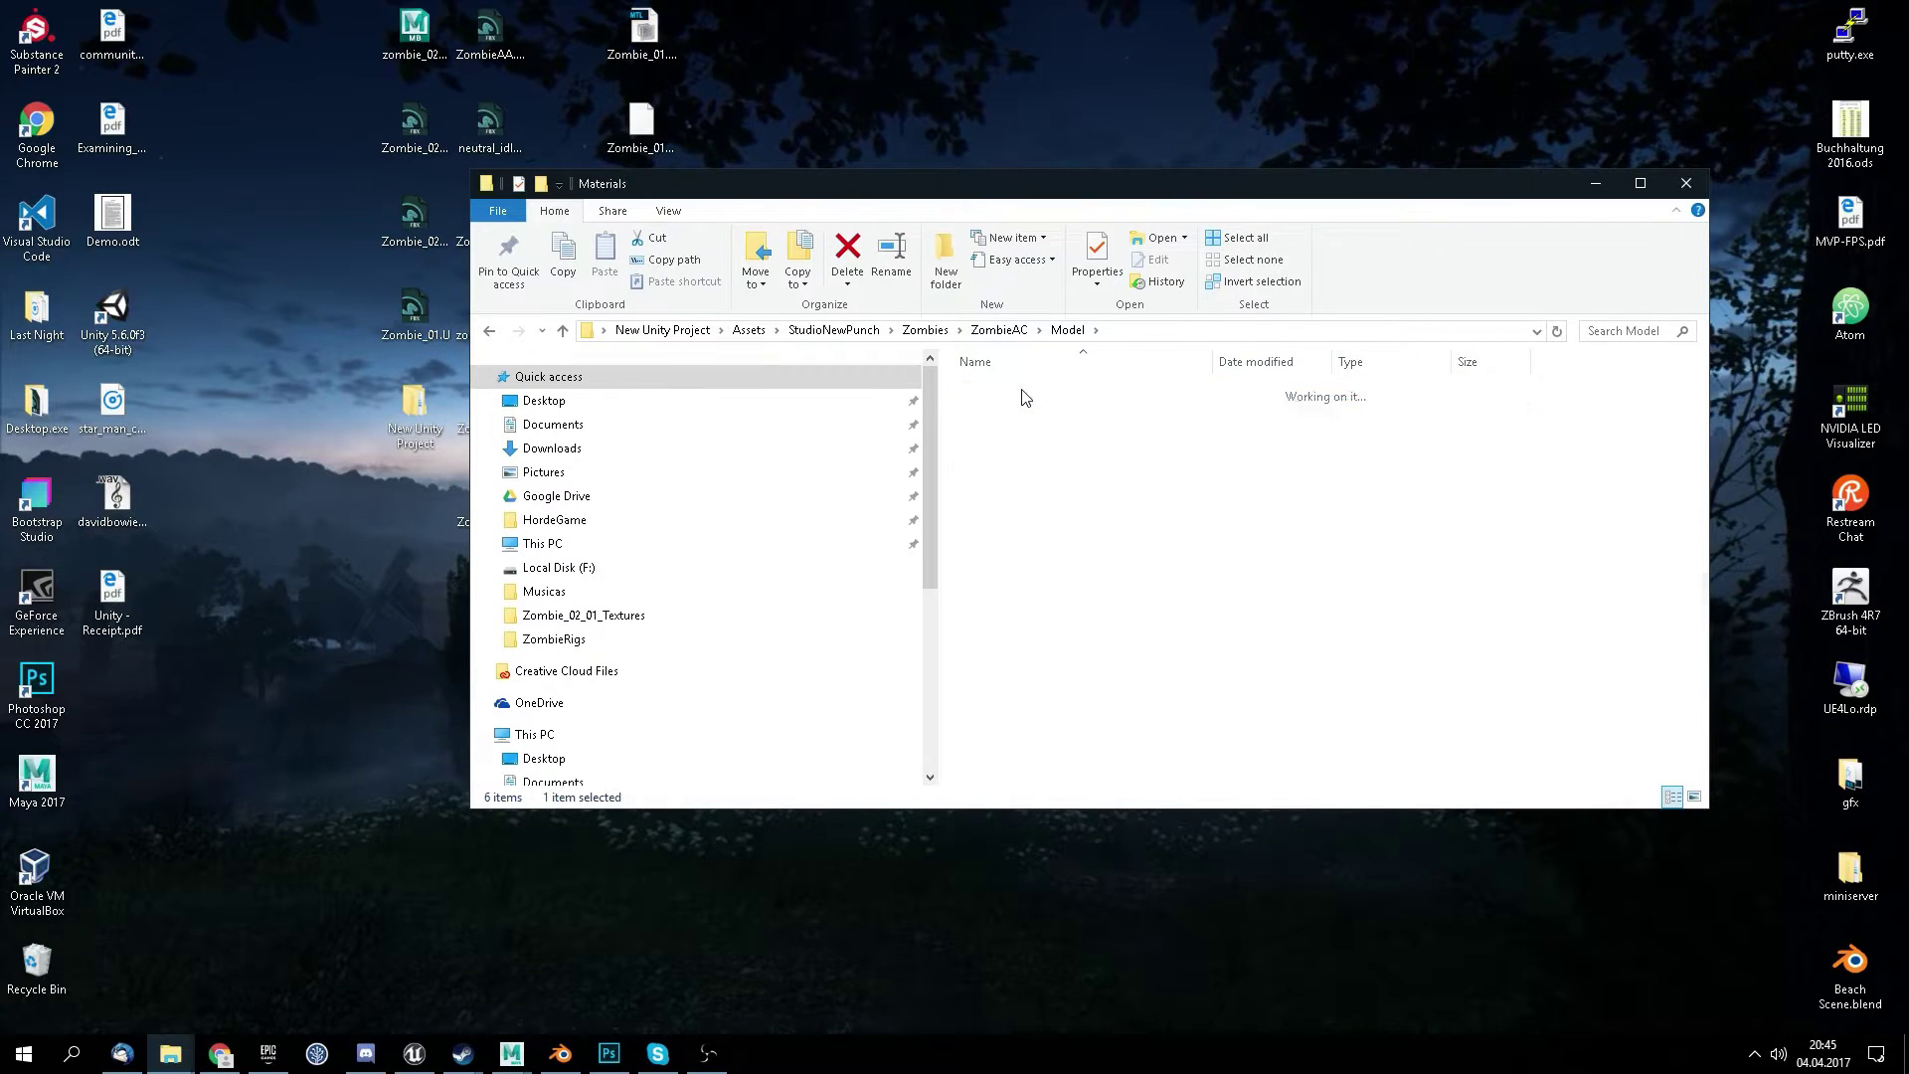
- Check the Materials folder's ZombieAC_Body_MAT_AO_V1.png texture, then return to the Model folder
{"action": "double_click", "coordinate": [1006, 391]}
{"action": "scroll", "coordinate": [1084, 492], "scroll_direction": "down", "scroll_amount": 2}
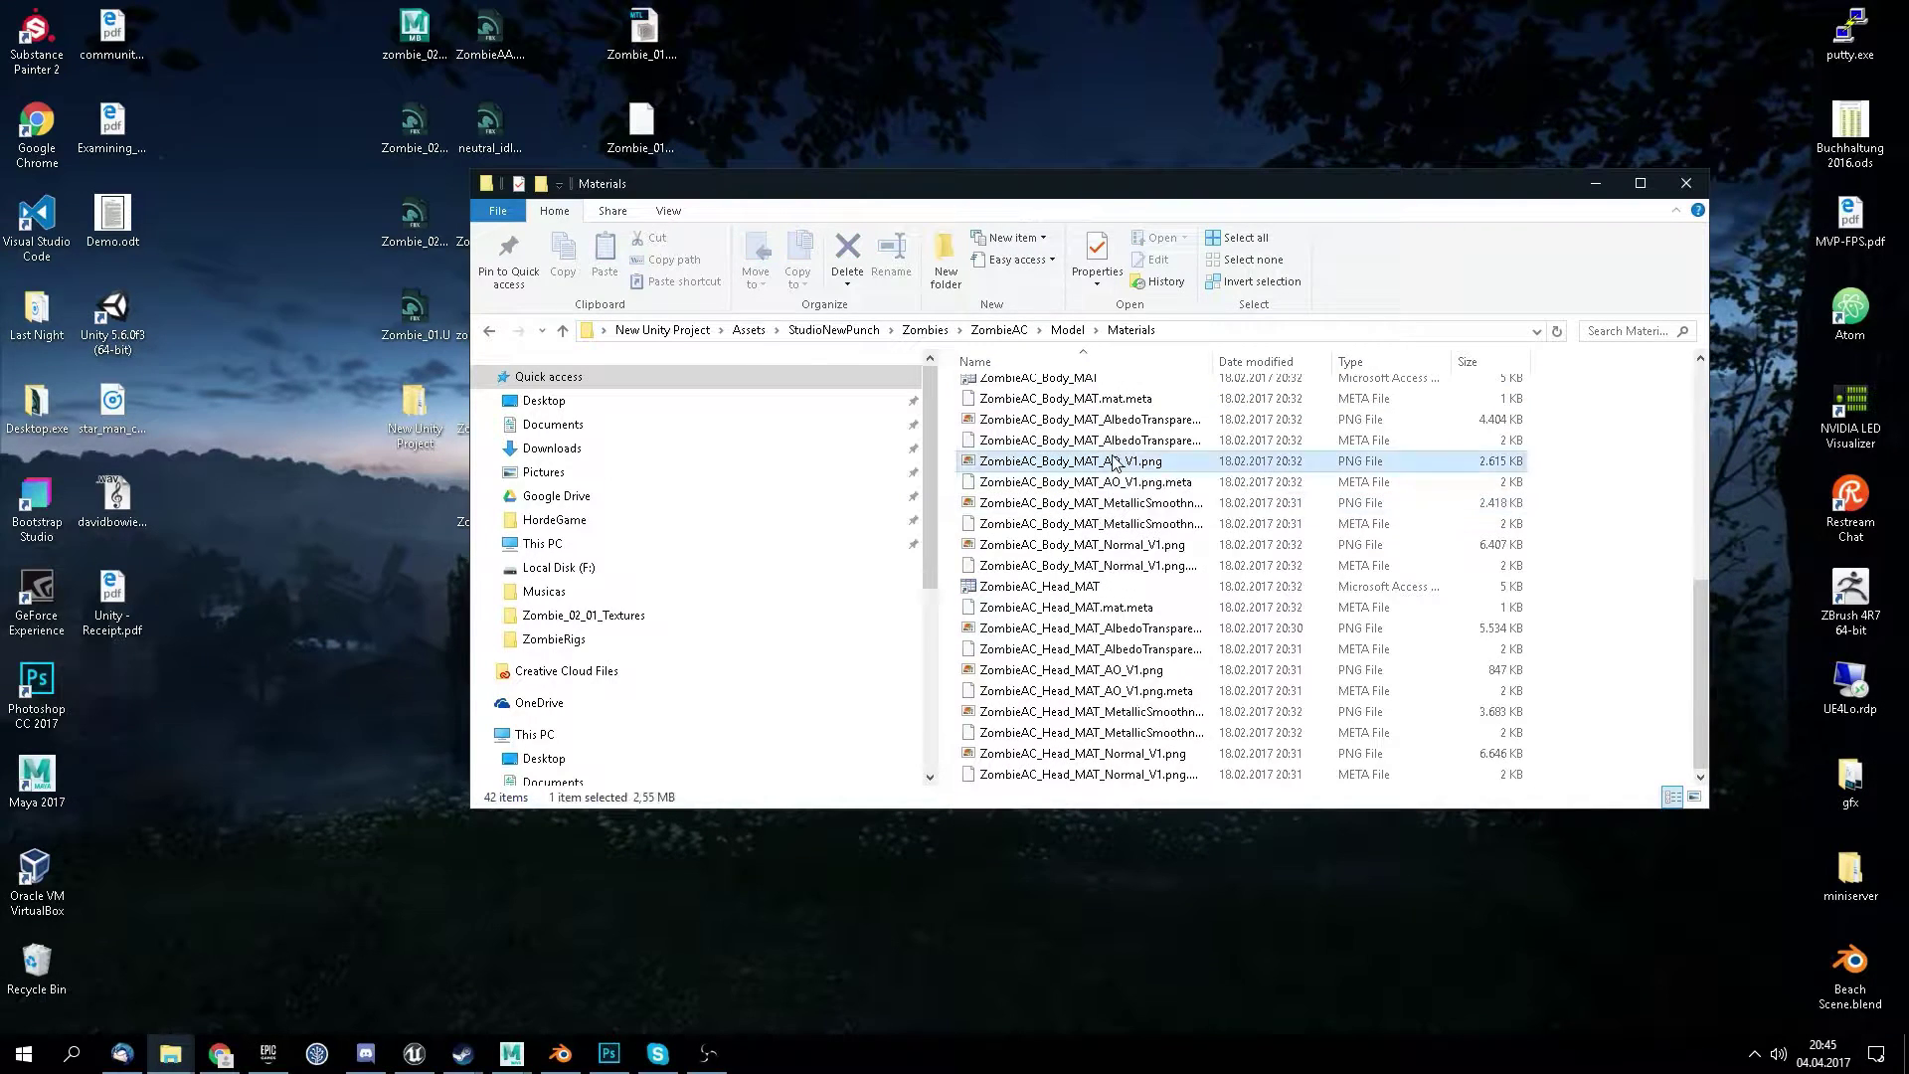
{"action": "left_click", "coordinate": [1082, 461]}
{"action": "scroll", "coordinate": [1053, 448], "scroll_direction": "up", "scroll_amount": 8}
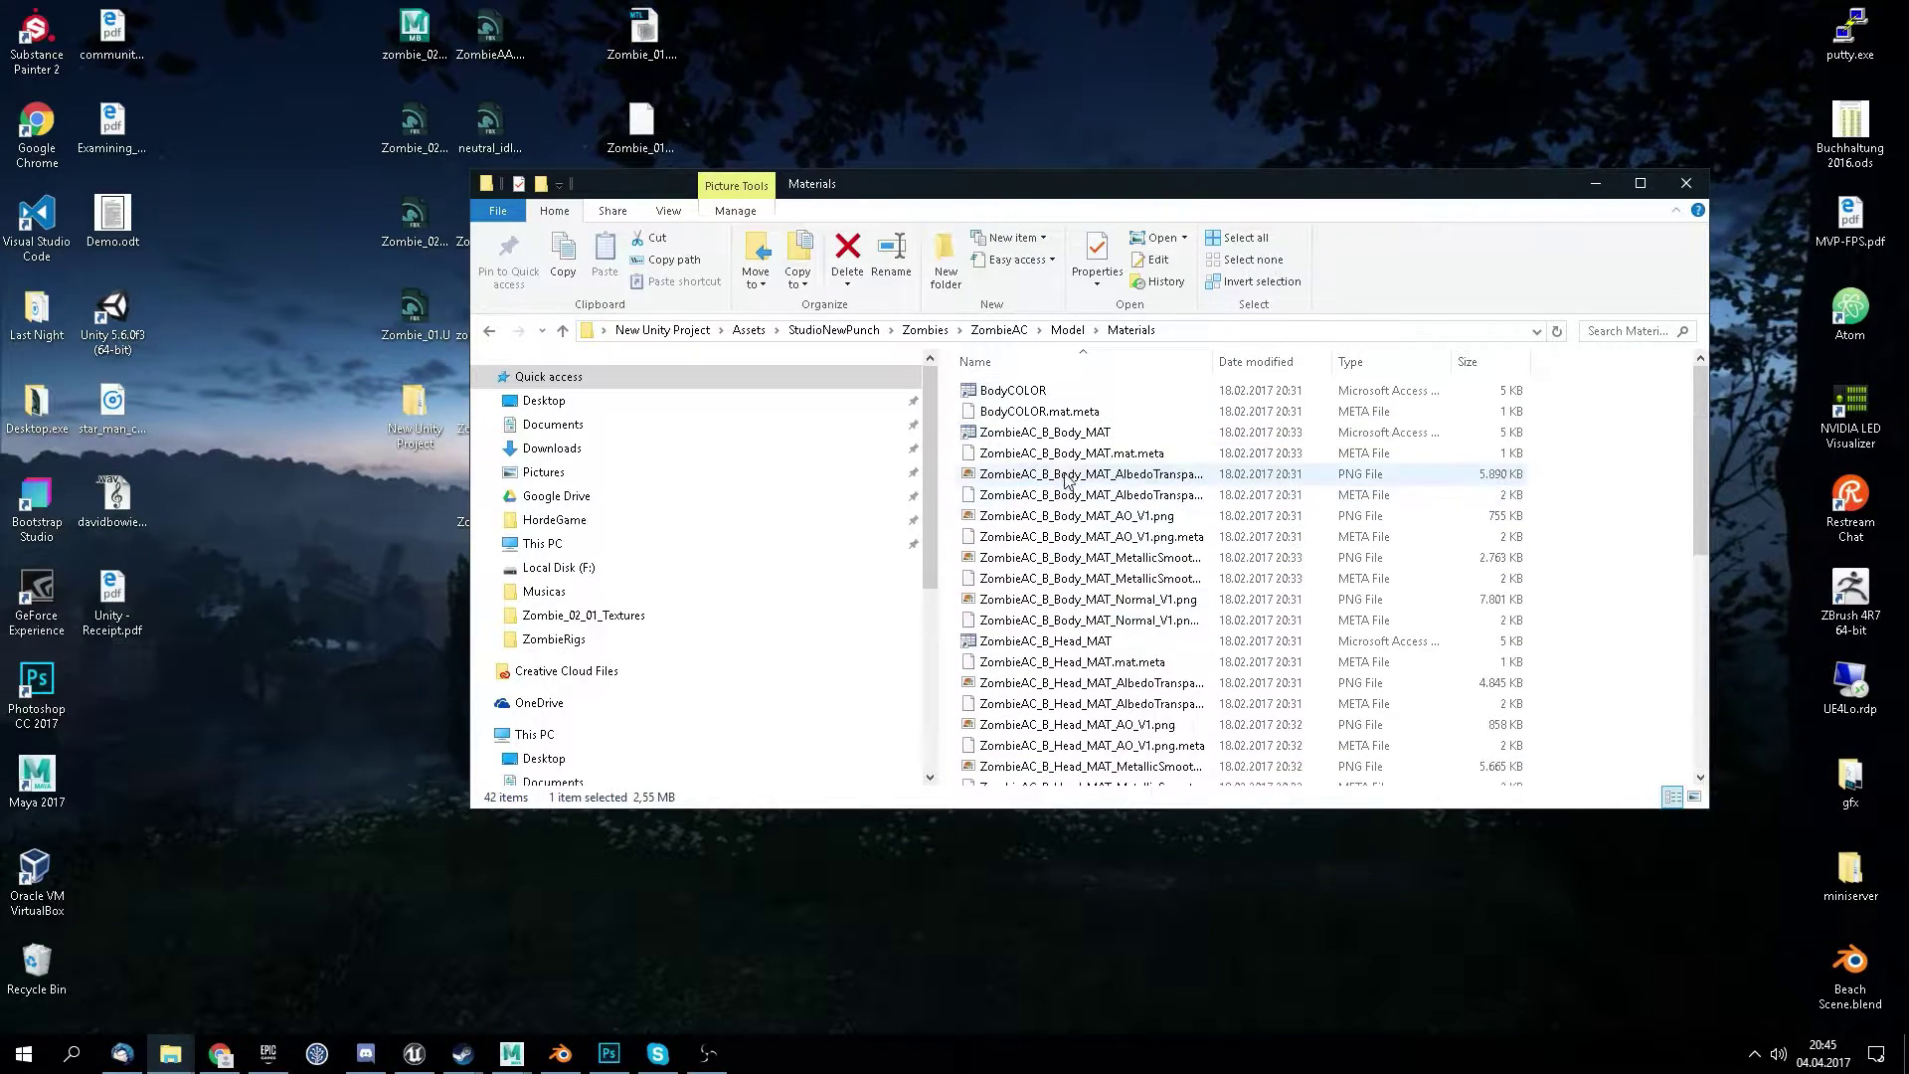
{"action": "left_click", "coordinate": [1063, 329]}
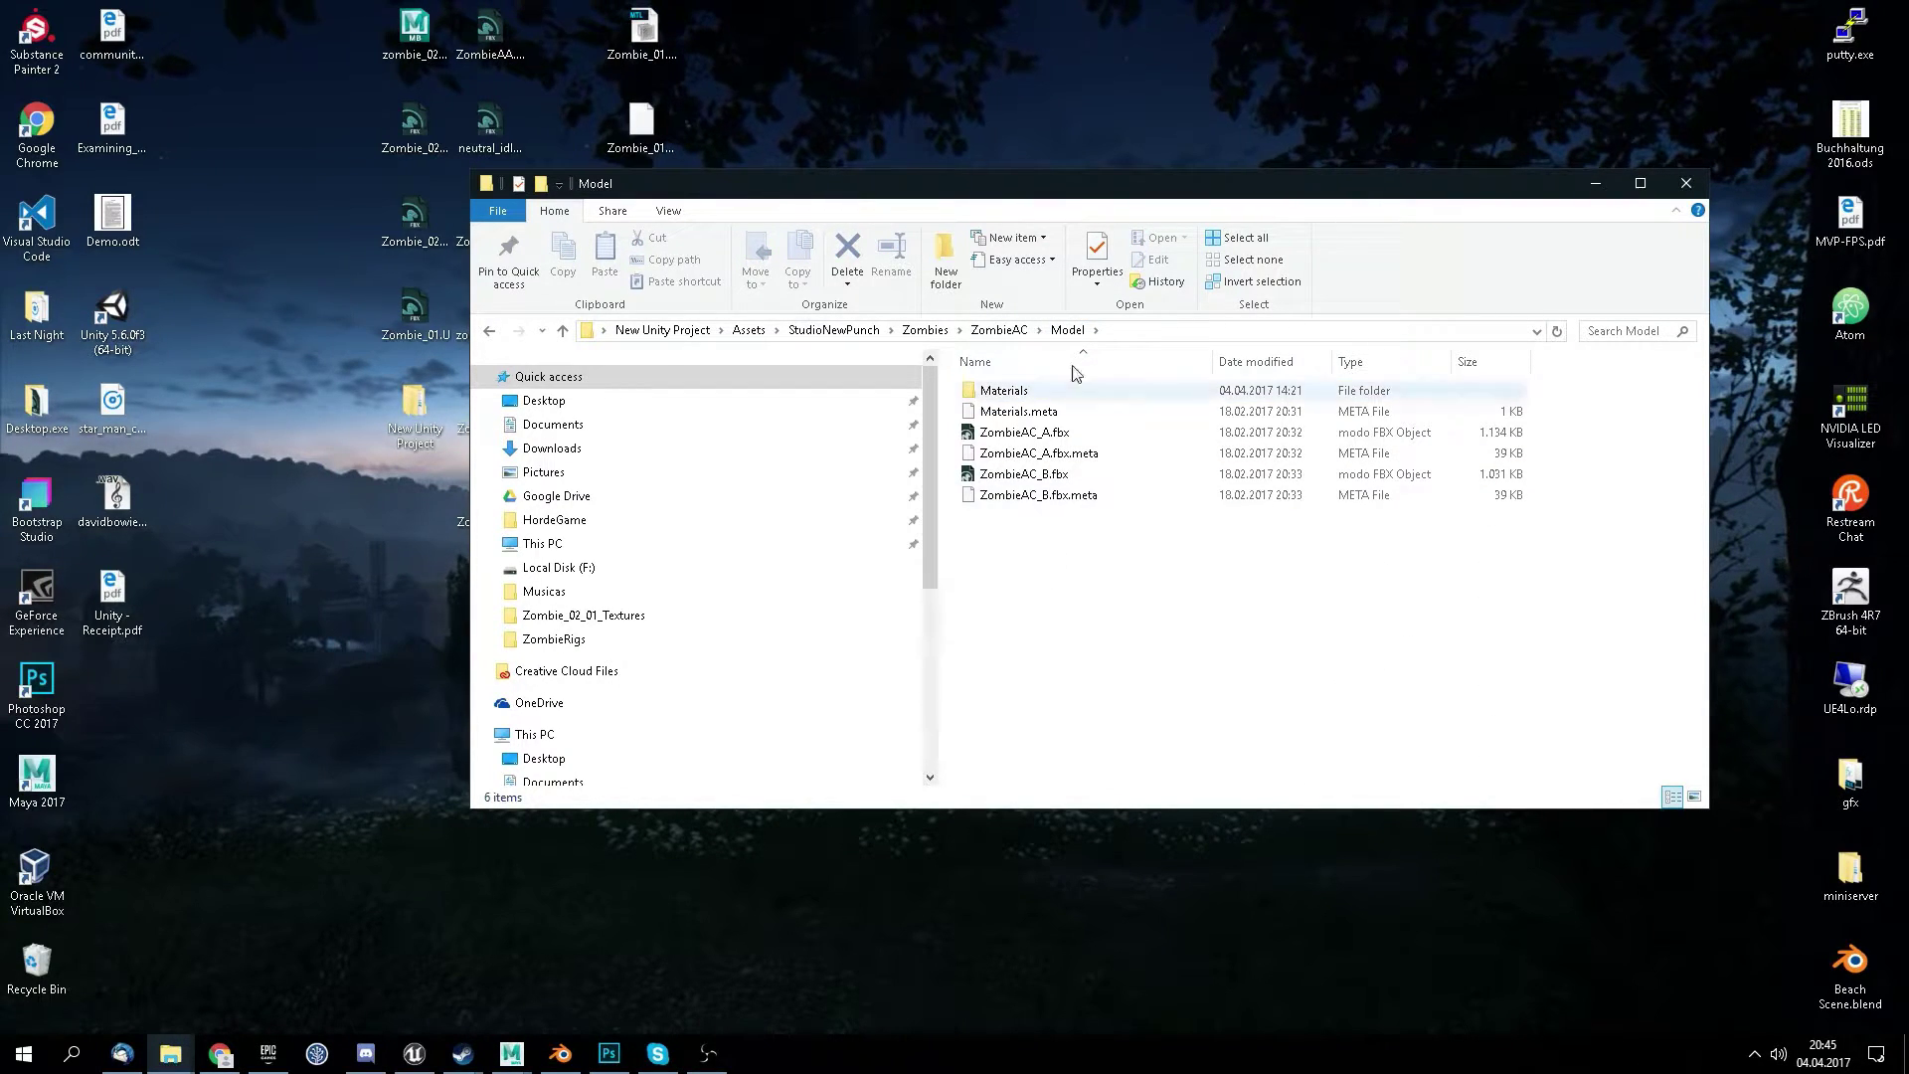
{"action": "left_click", "coordinate": [1066, 434]}
{"action": "left_click", "coordinate": [1106, 602]}
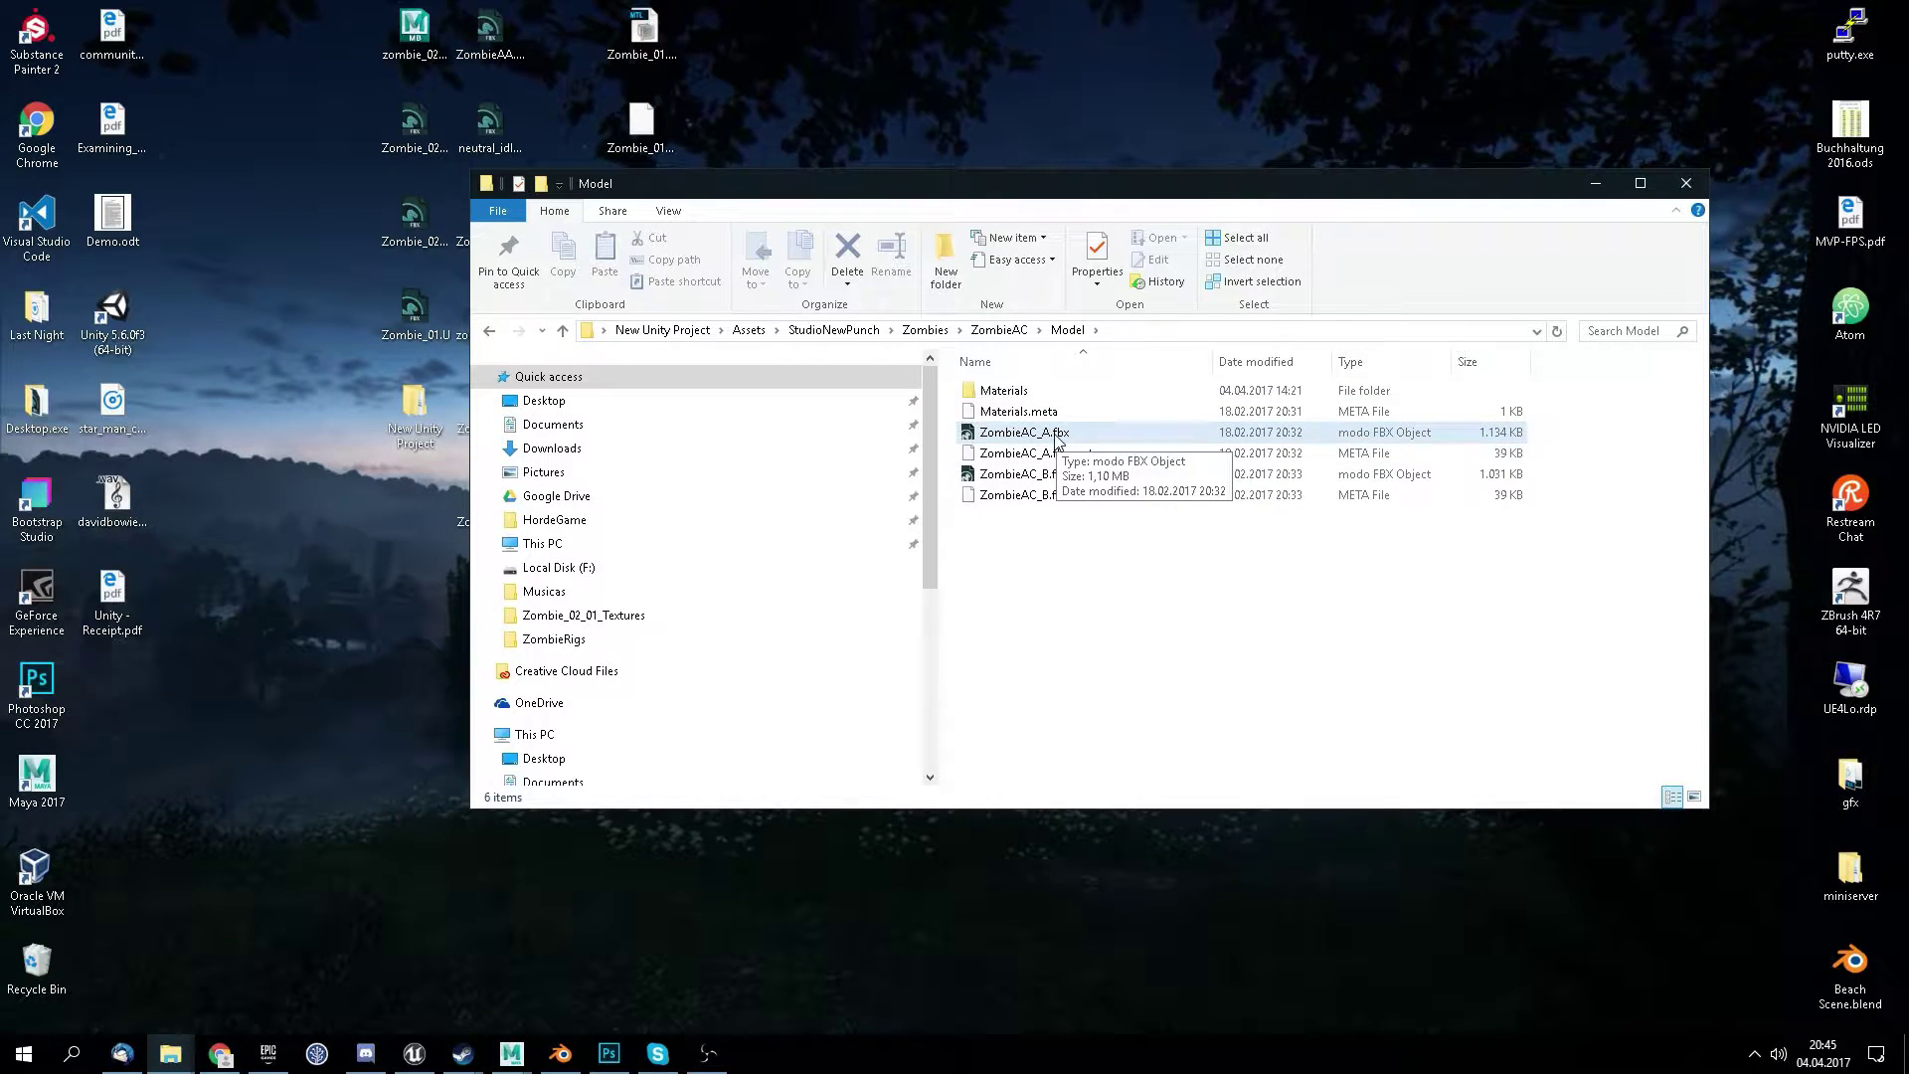
- Close the Game Exporter in Maya and choose File > New Scene
{"action": "mouse_move", "coordinate": [511, 1053]}
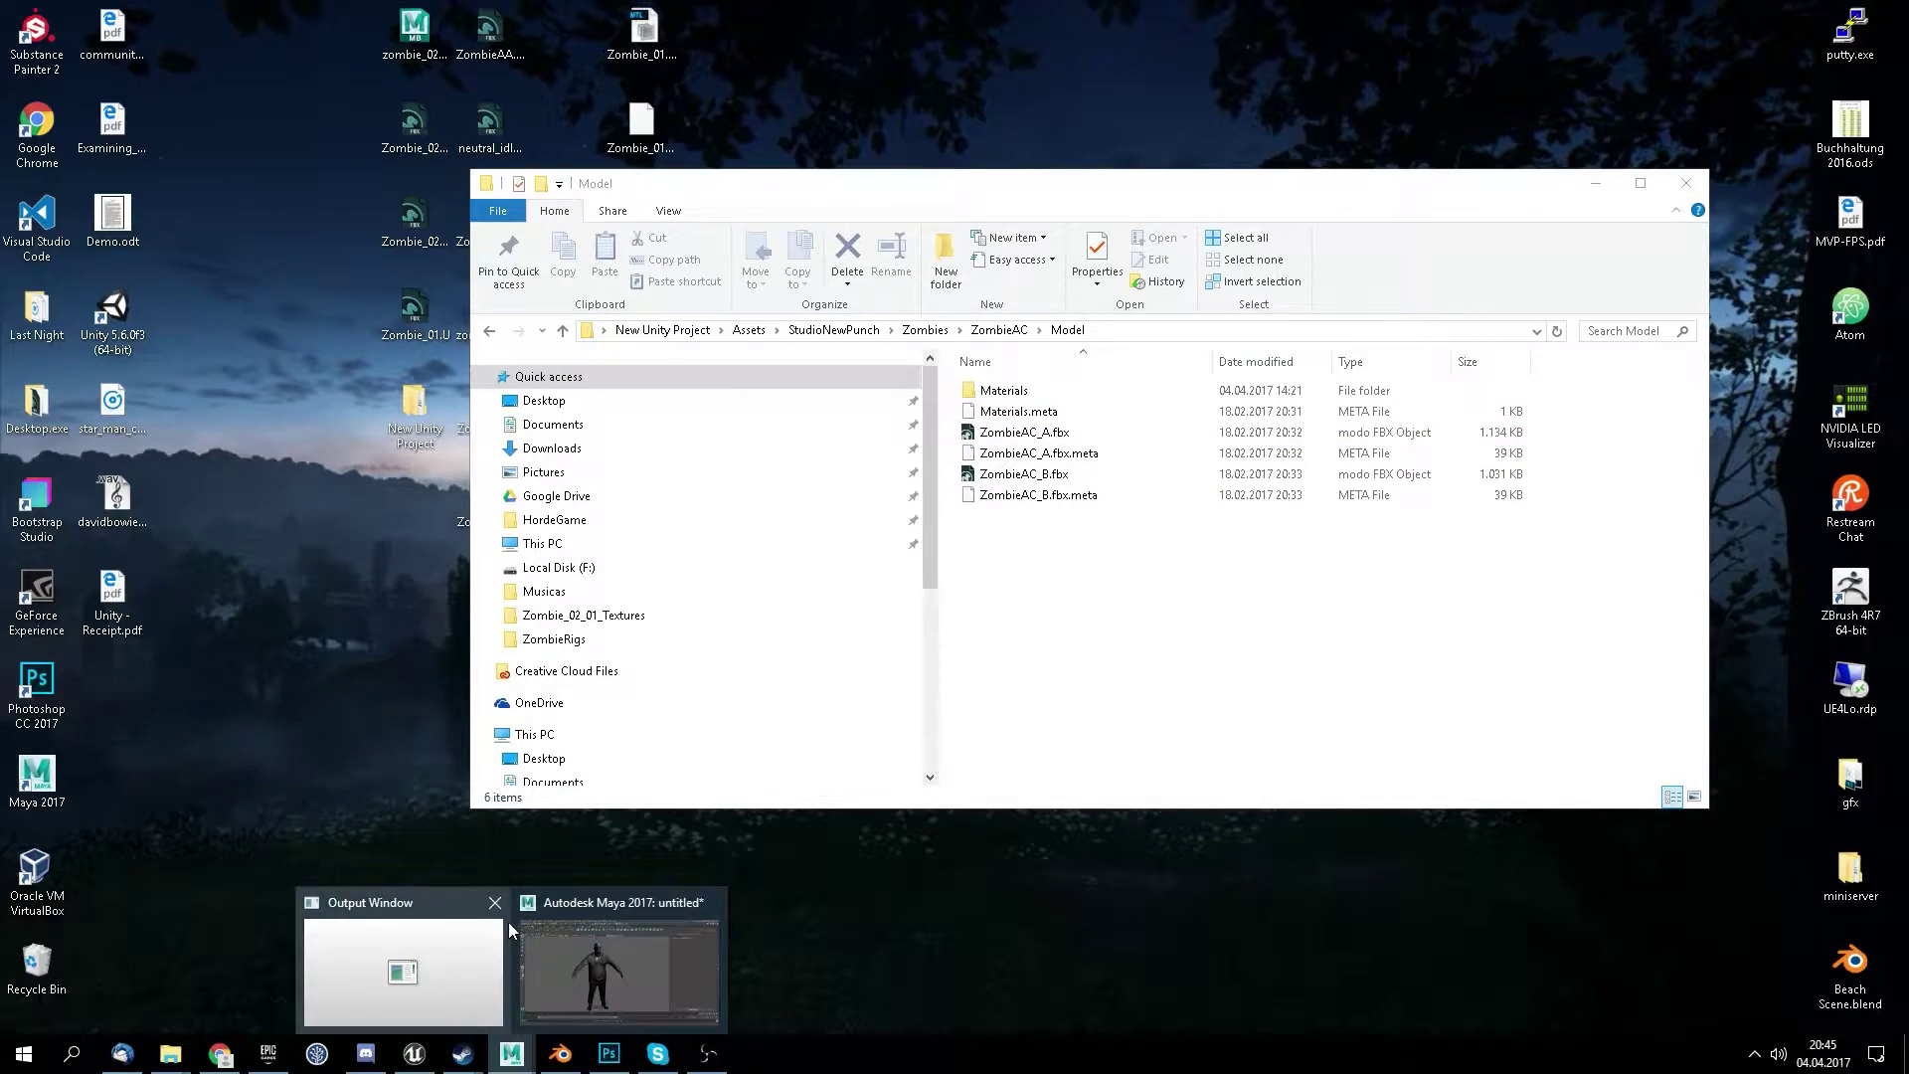
{"action": "left_click", "coordinate": [613, 936]}
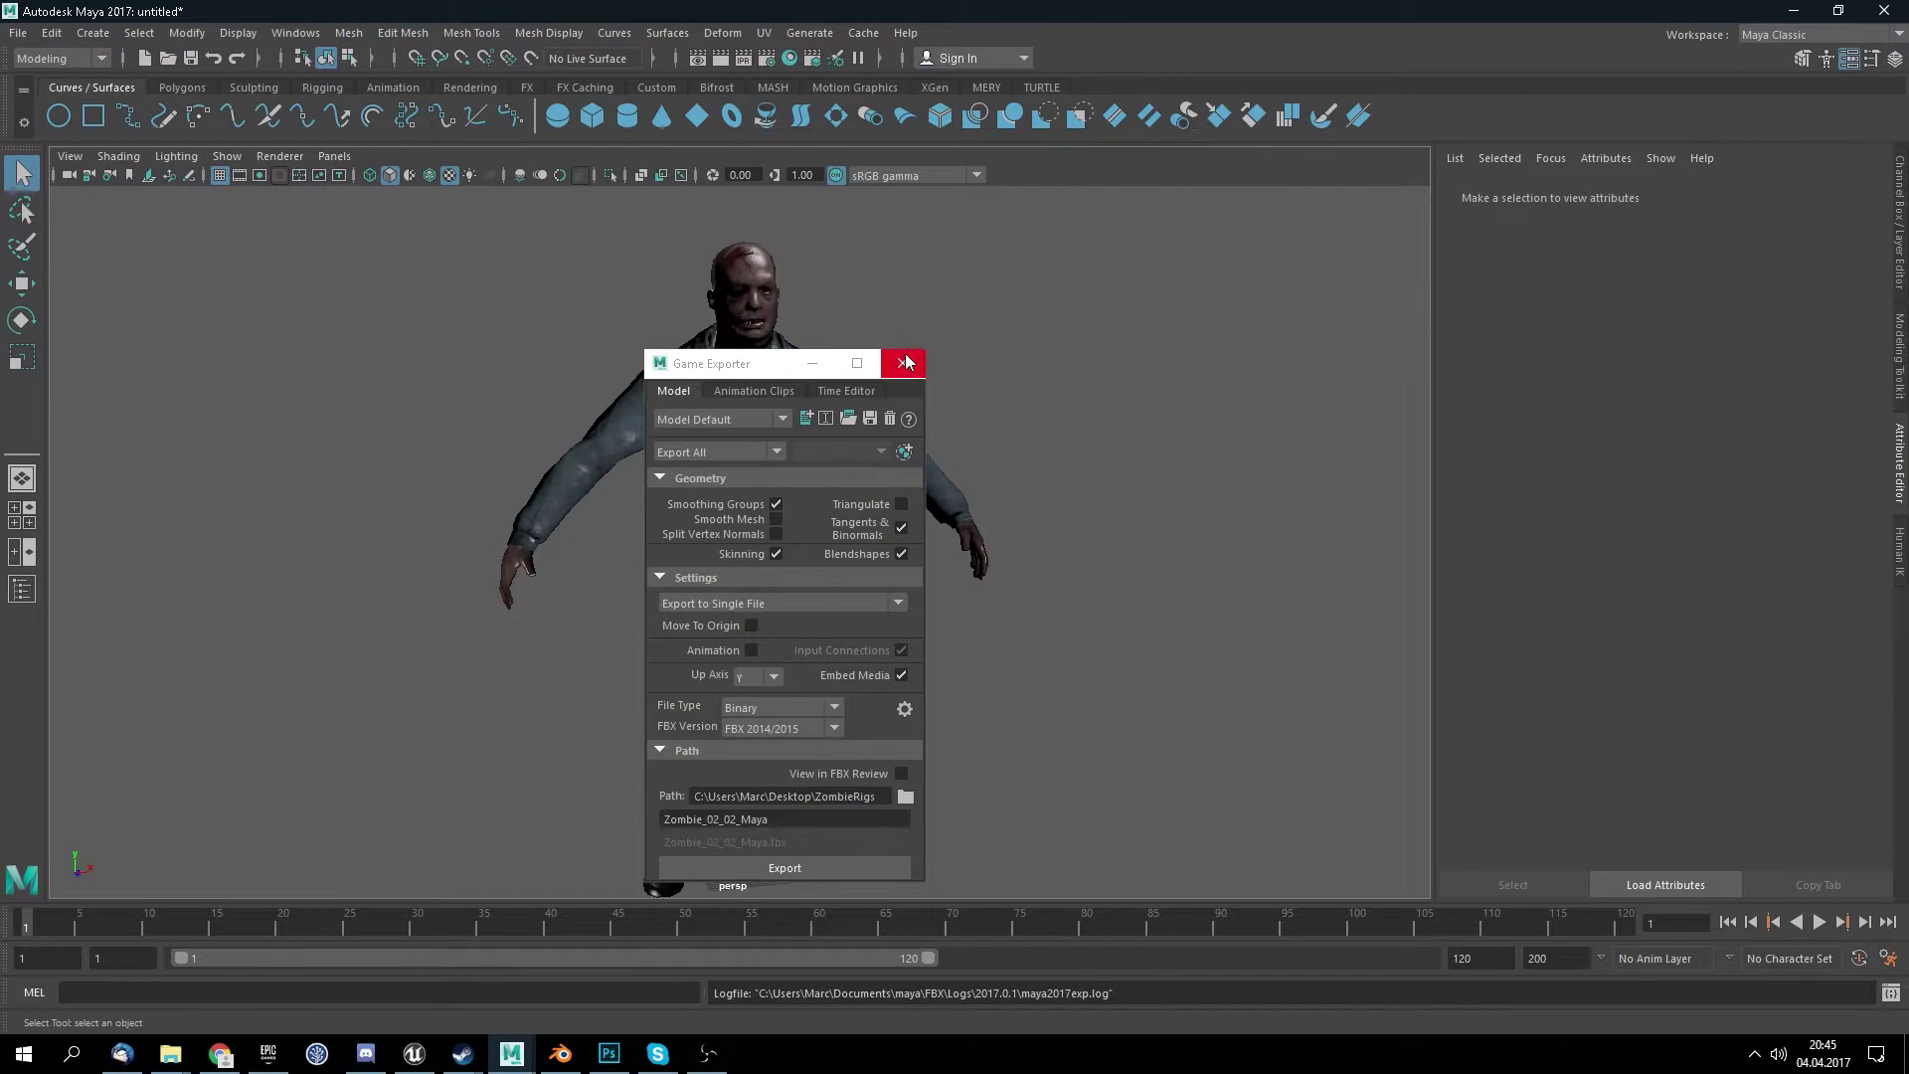
{"action": "left_click", "coordinate": [902, 363]}
{"action": "left_click", "coordinate": [18, 33]}
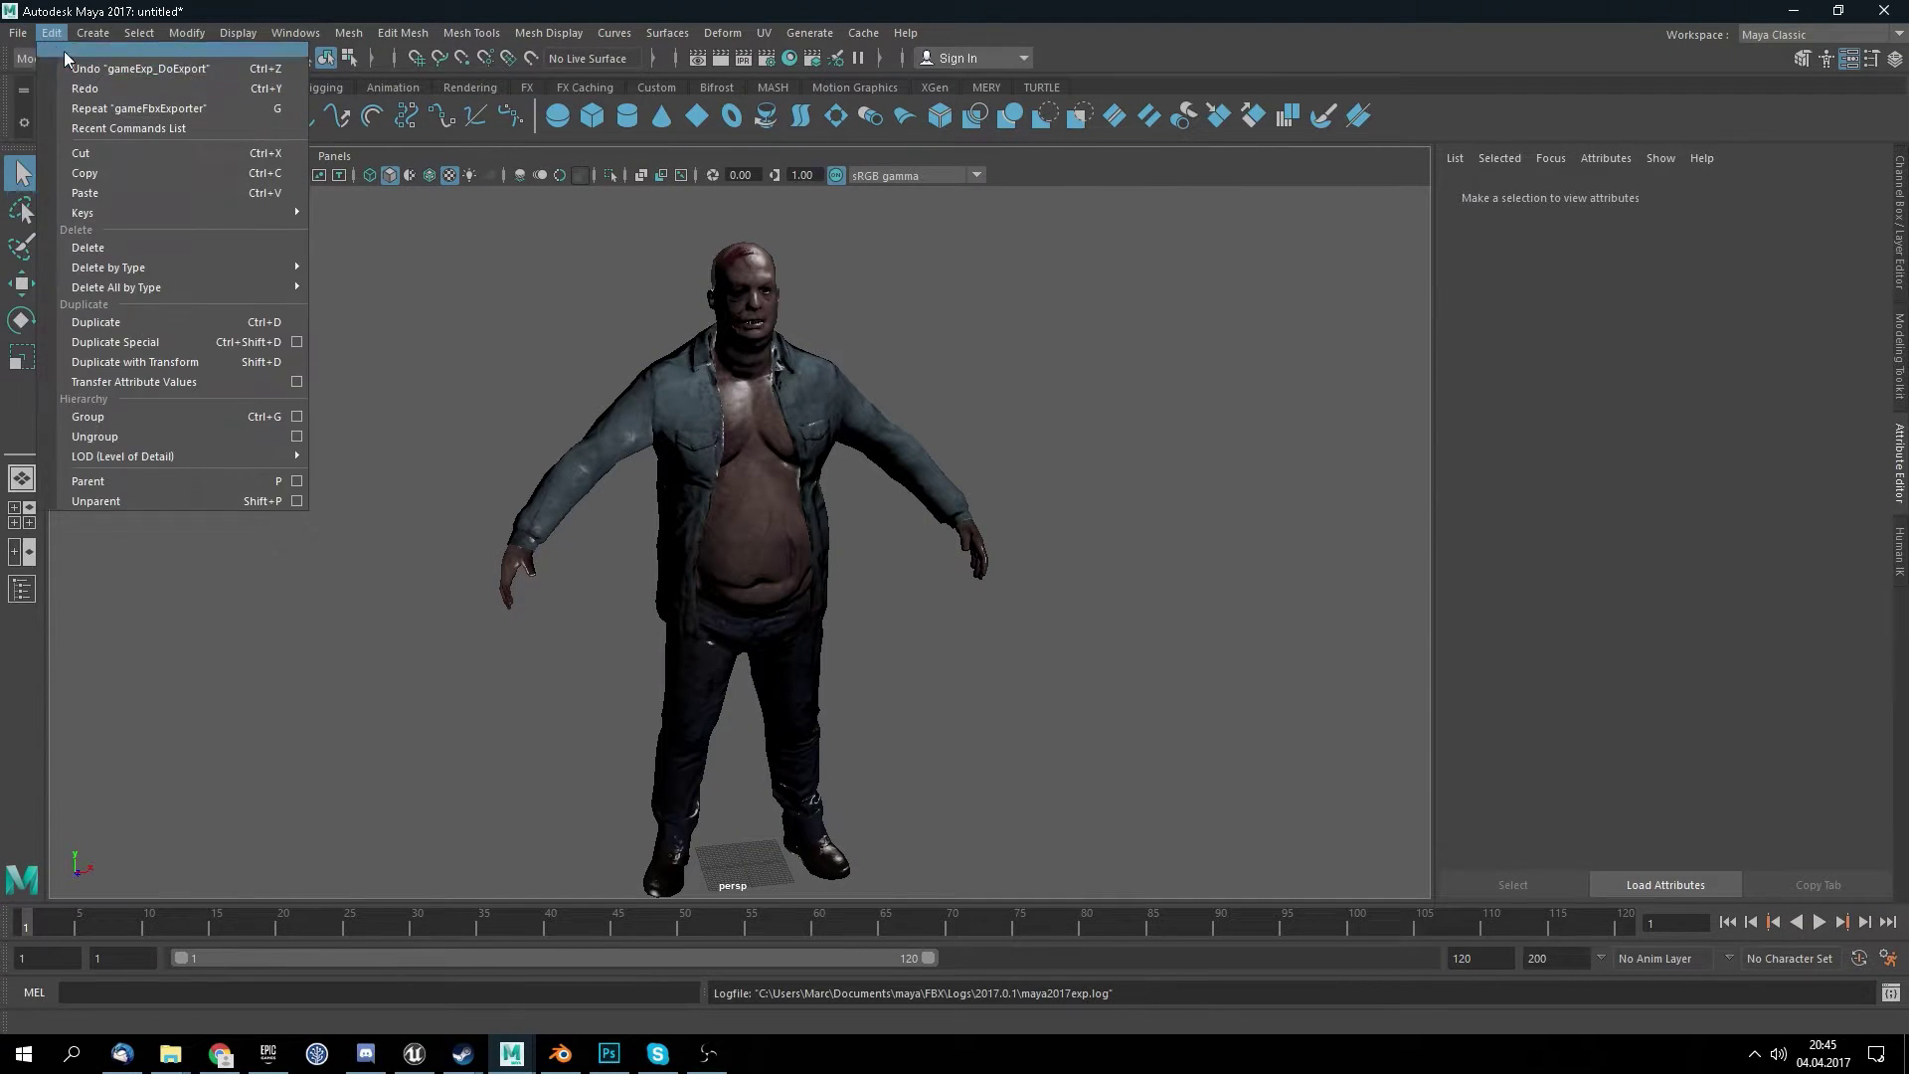
{"action": "left_click", "coordinate": [48, 66]}
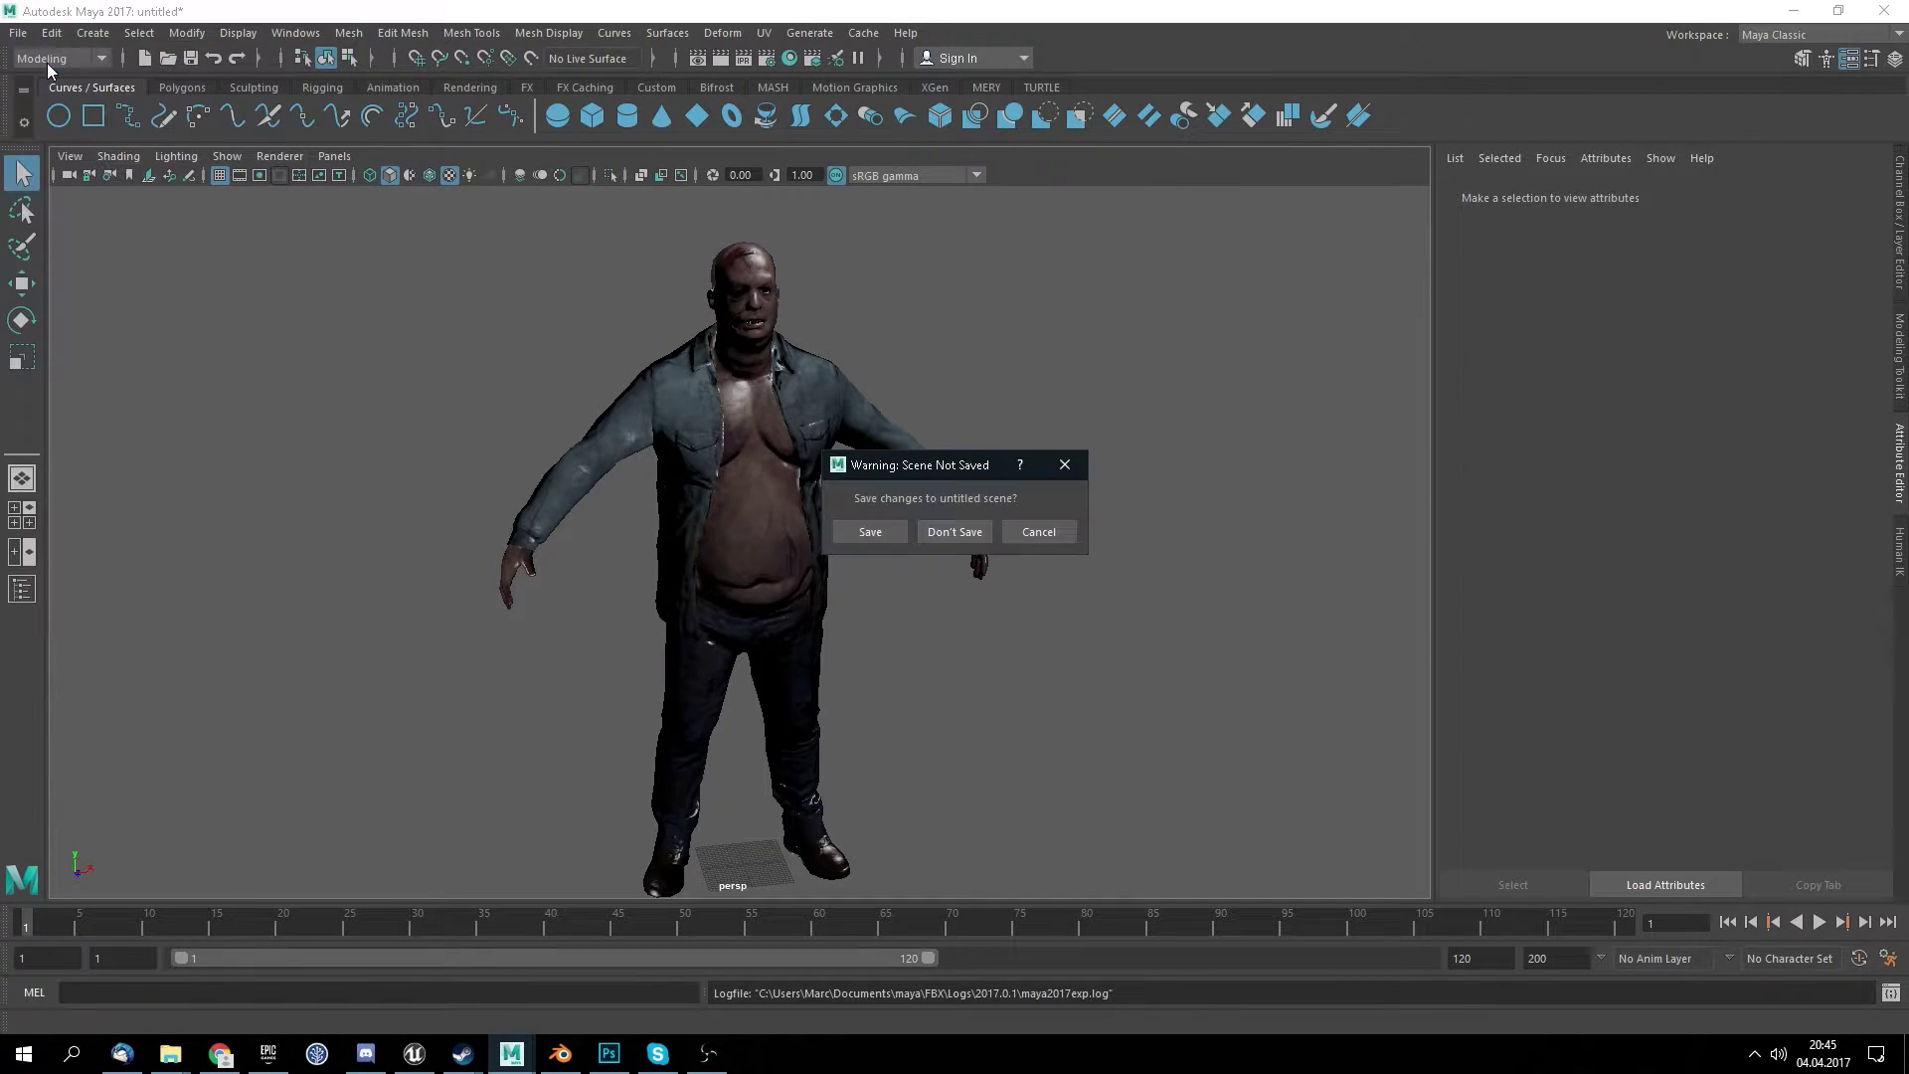
- Save the current scene to the Desktop as zombie_02_02, then start the empty scene
{"action": "left_click", "coordinate": [894, 532]}
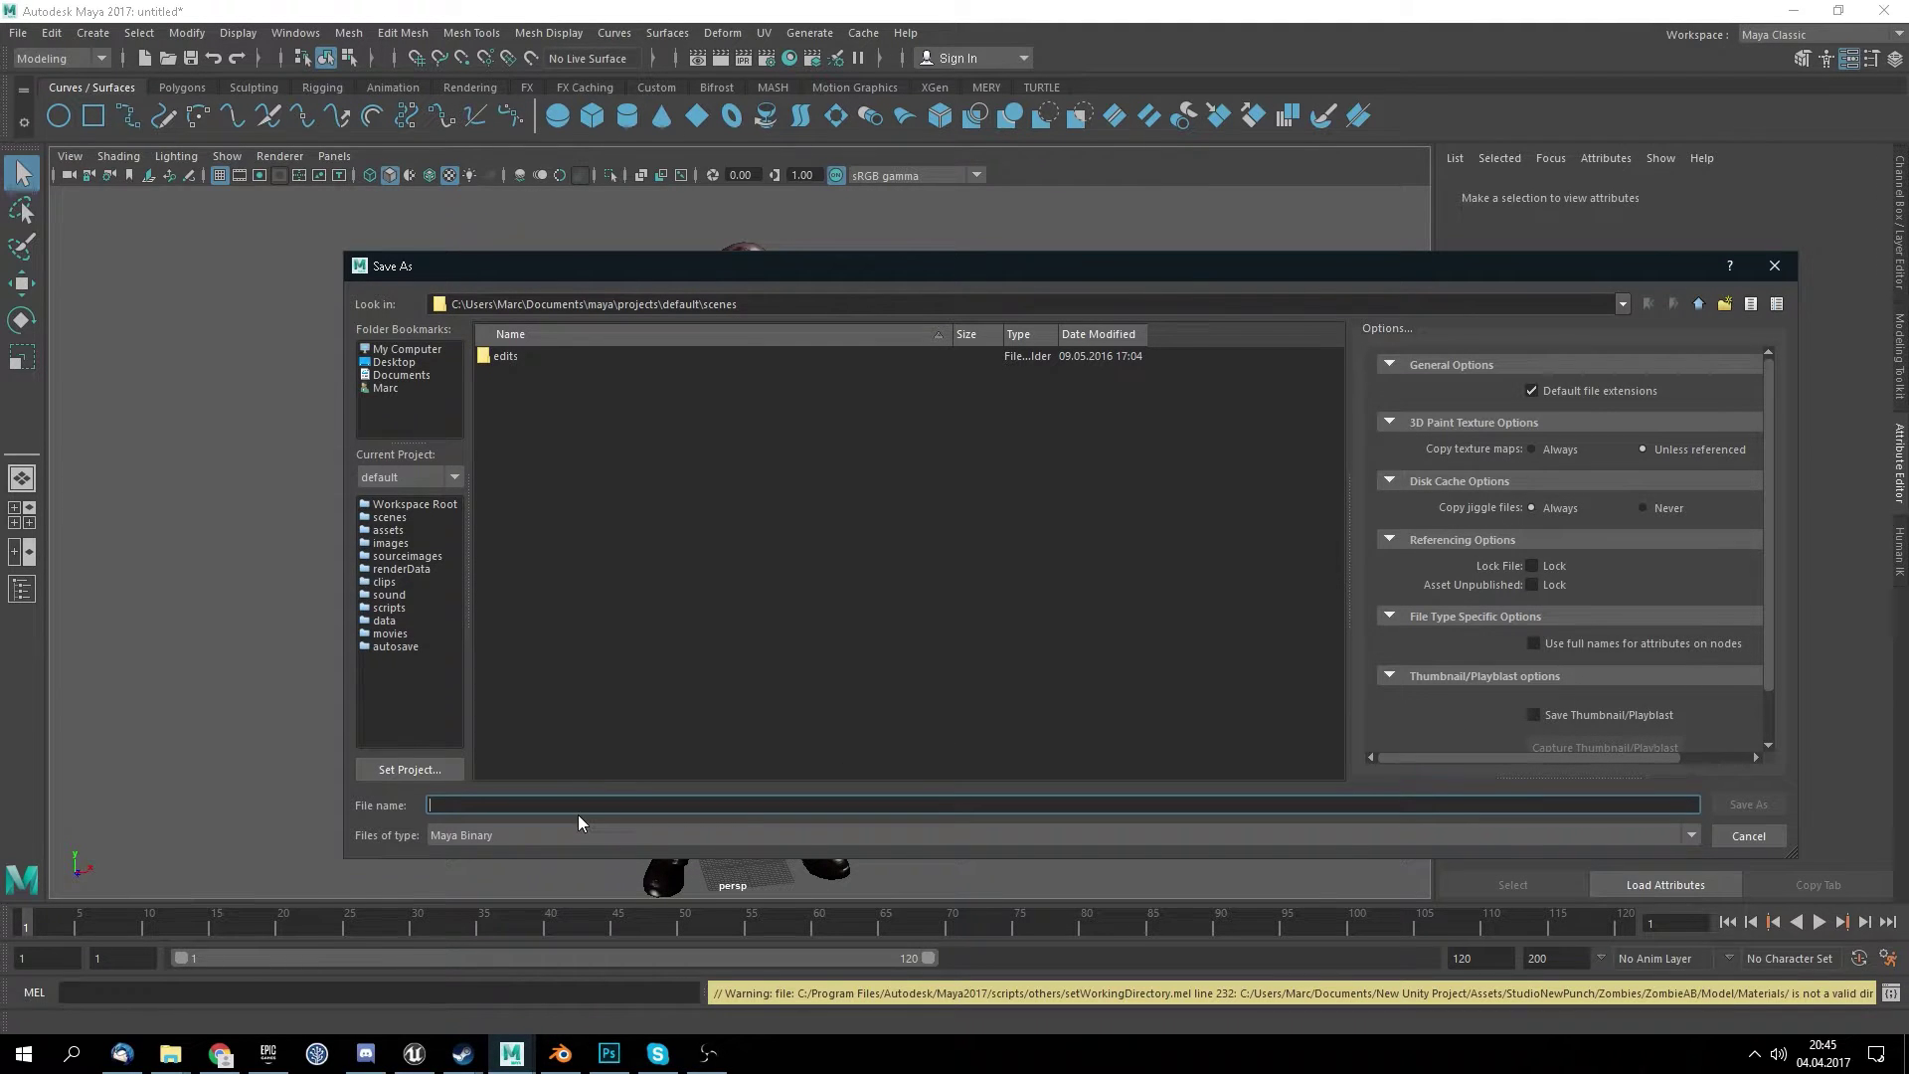
{"action": "left_click", "coordinate": [395, 362]}
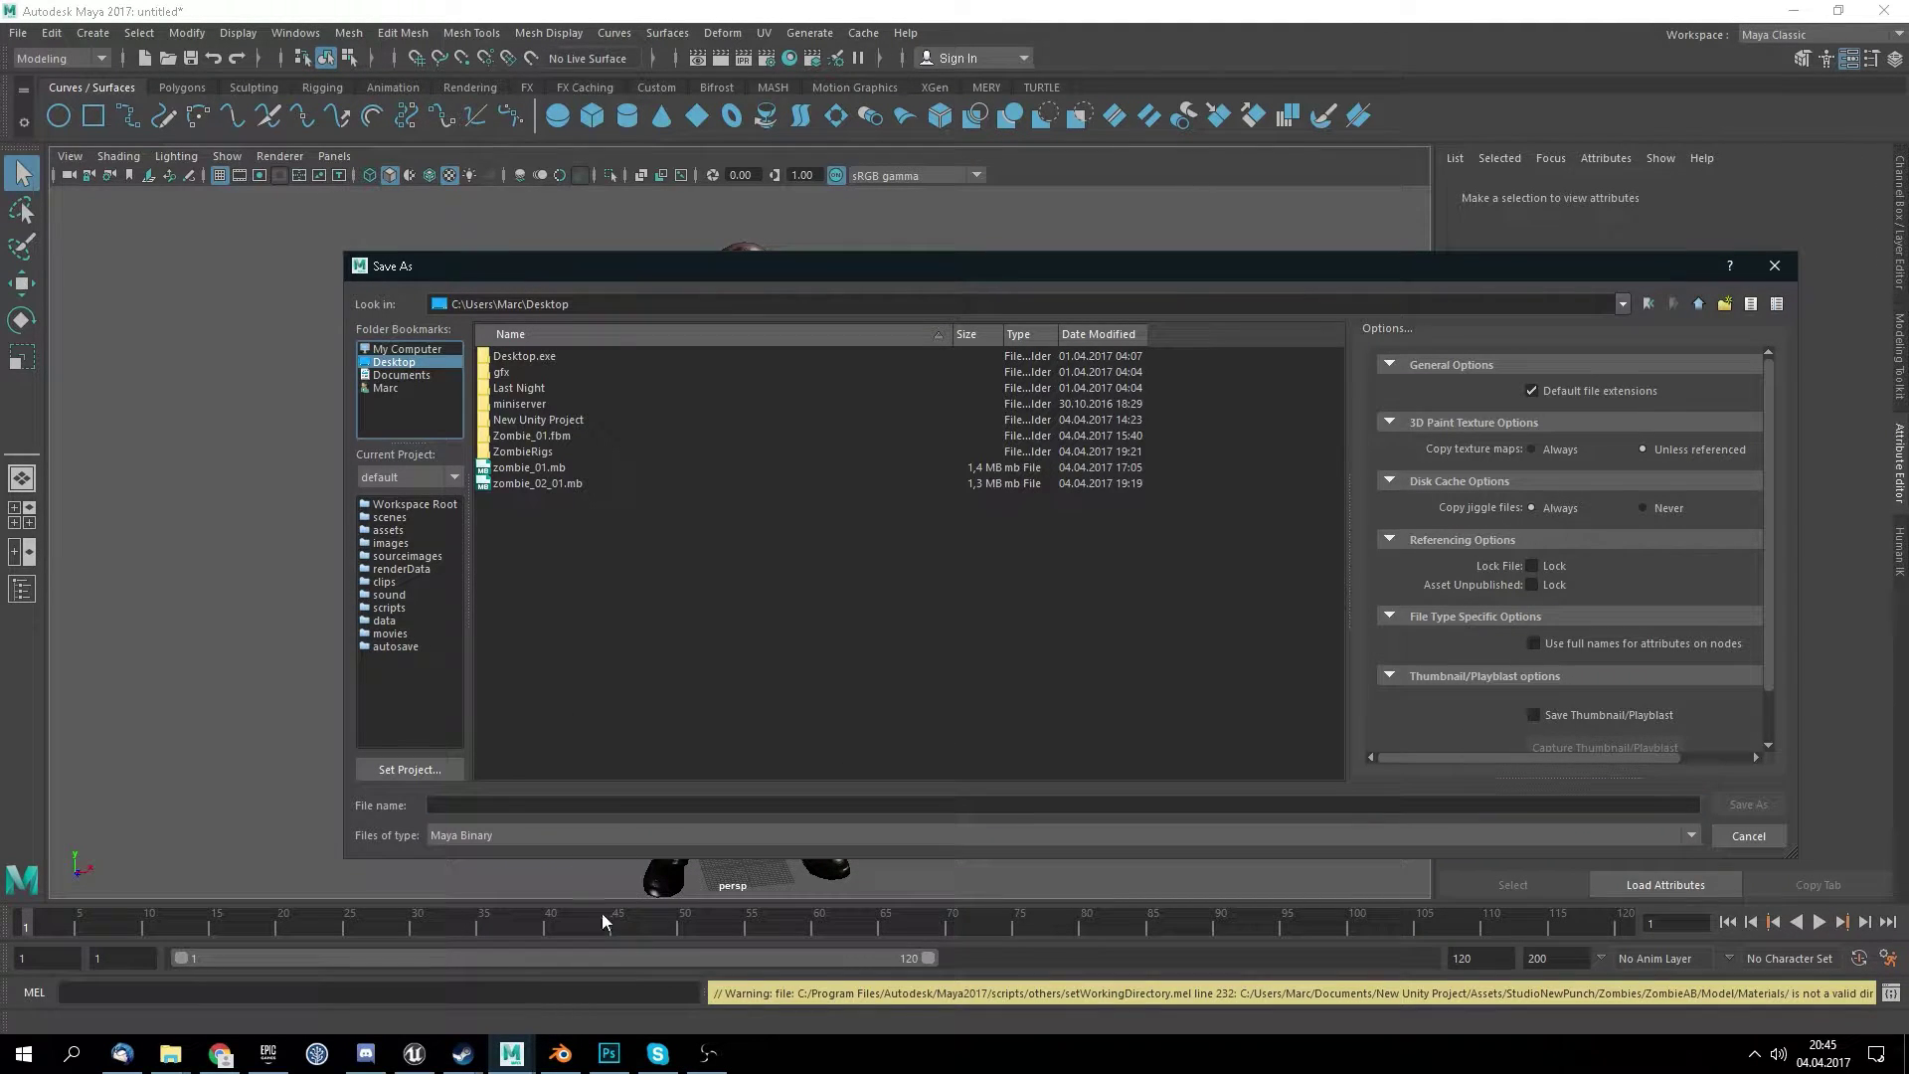
{"action": "left_click", "coordinate": [541, 804]}
{"action": "type", "text": "zombi"}
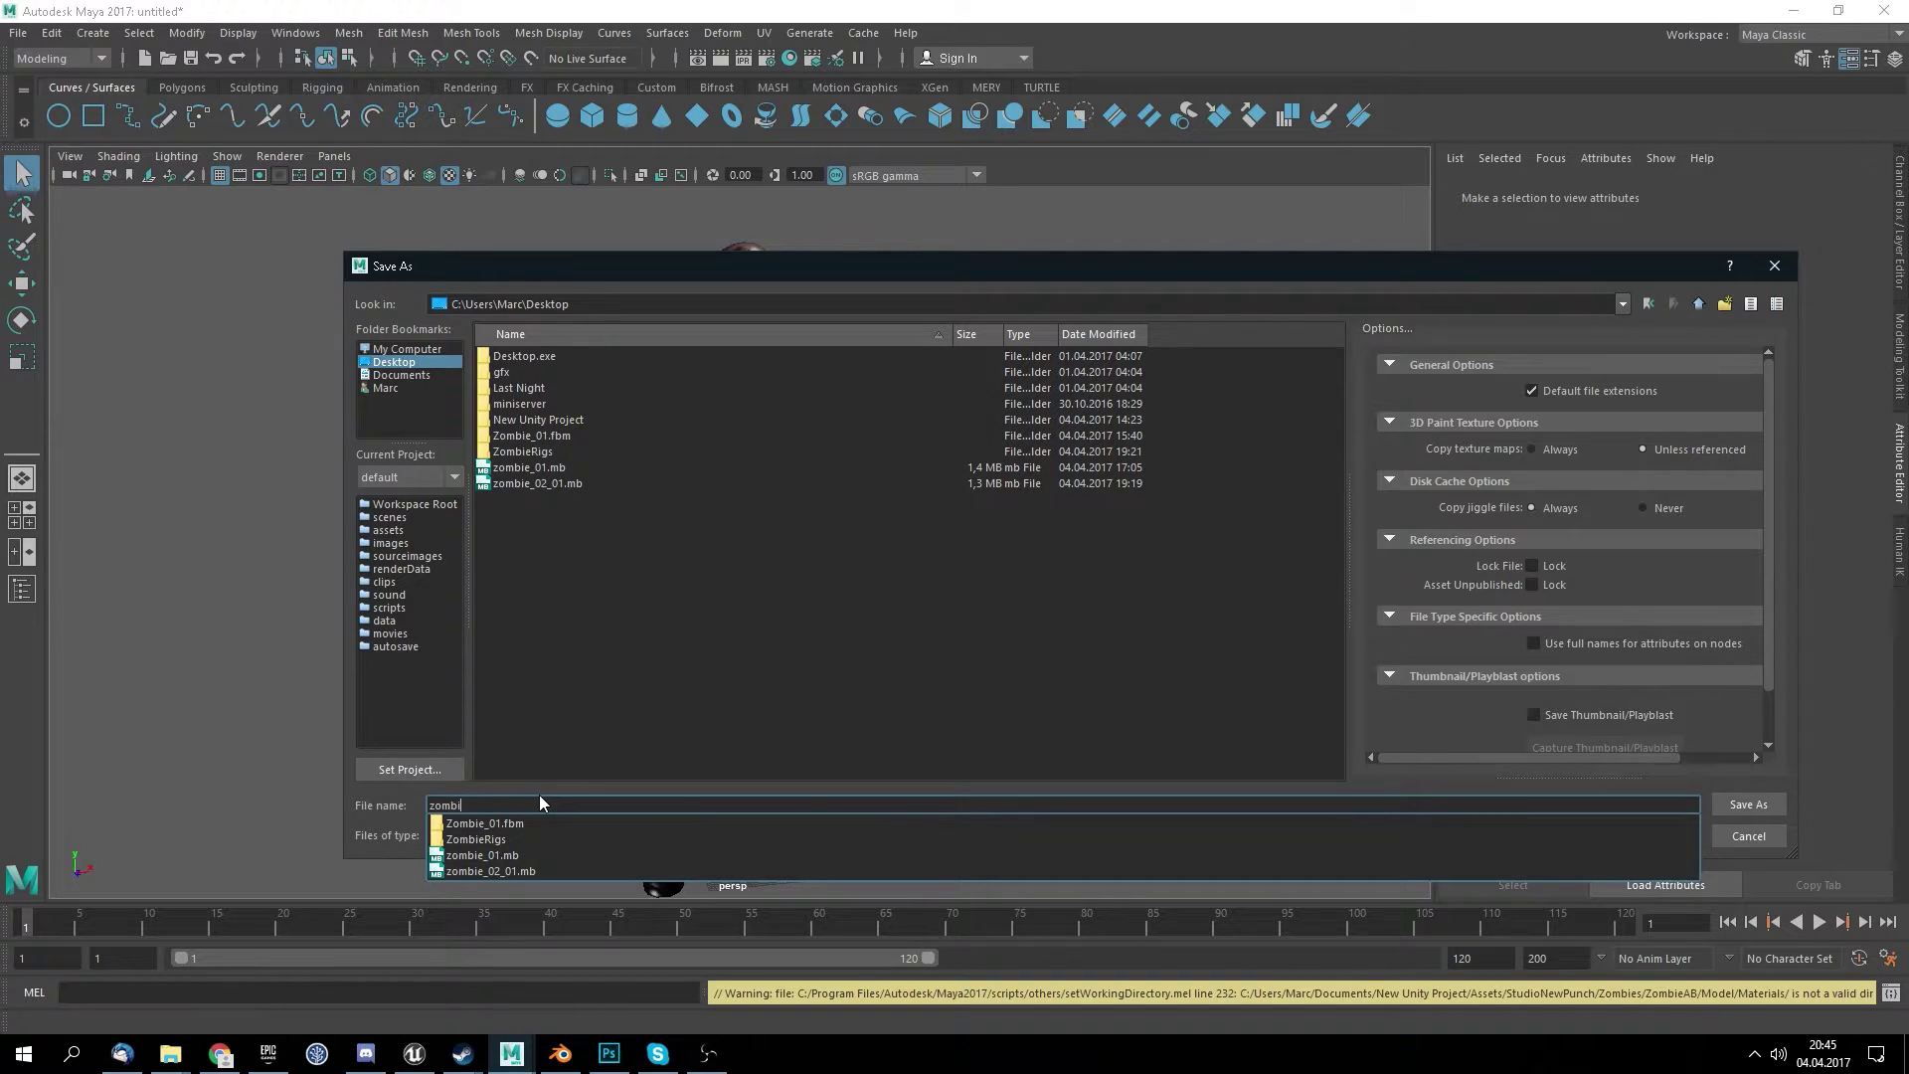
{"action": "type", "text": "e_03"}
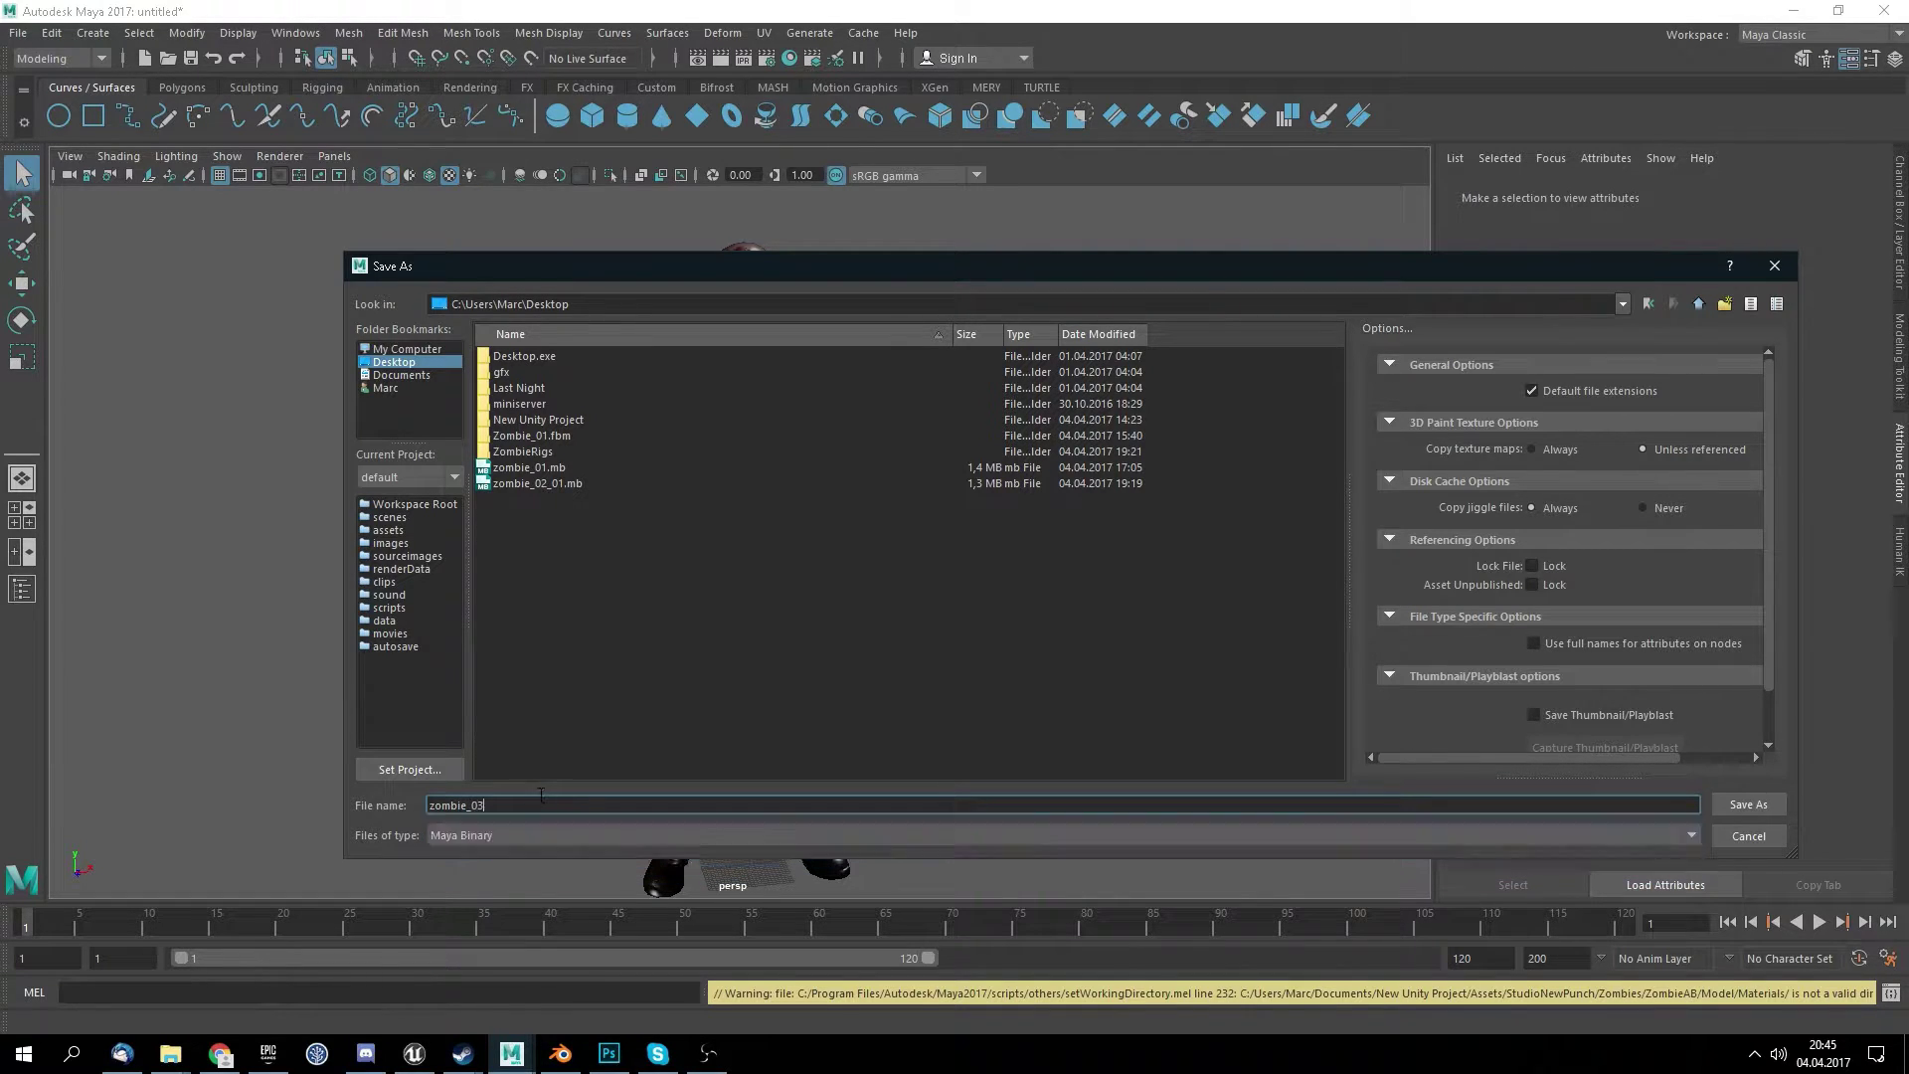
{"action": "key", "text": "BackSpace"}
{"action": "type", "text": "2."}
{"action": "key", "text": "BackSpace"}
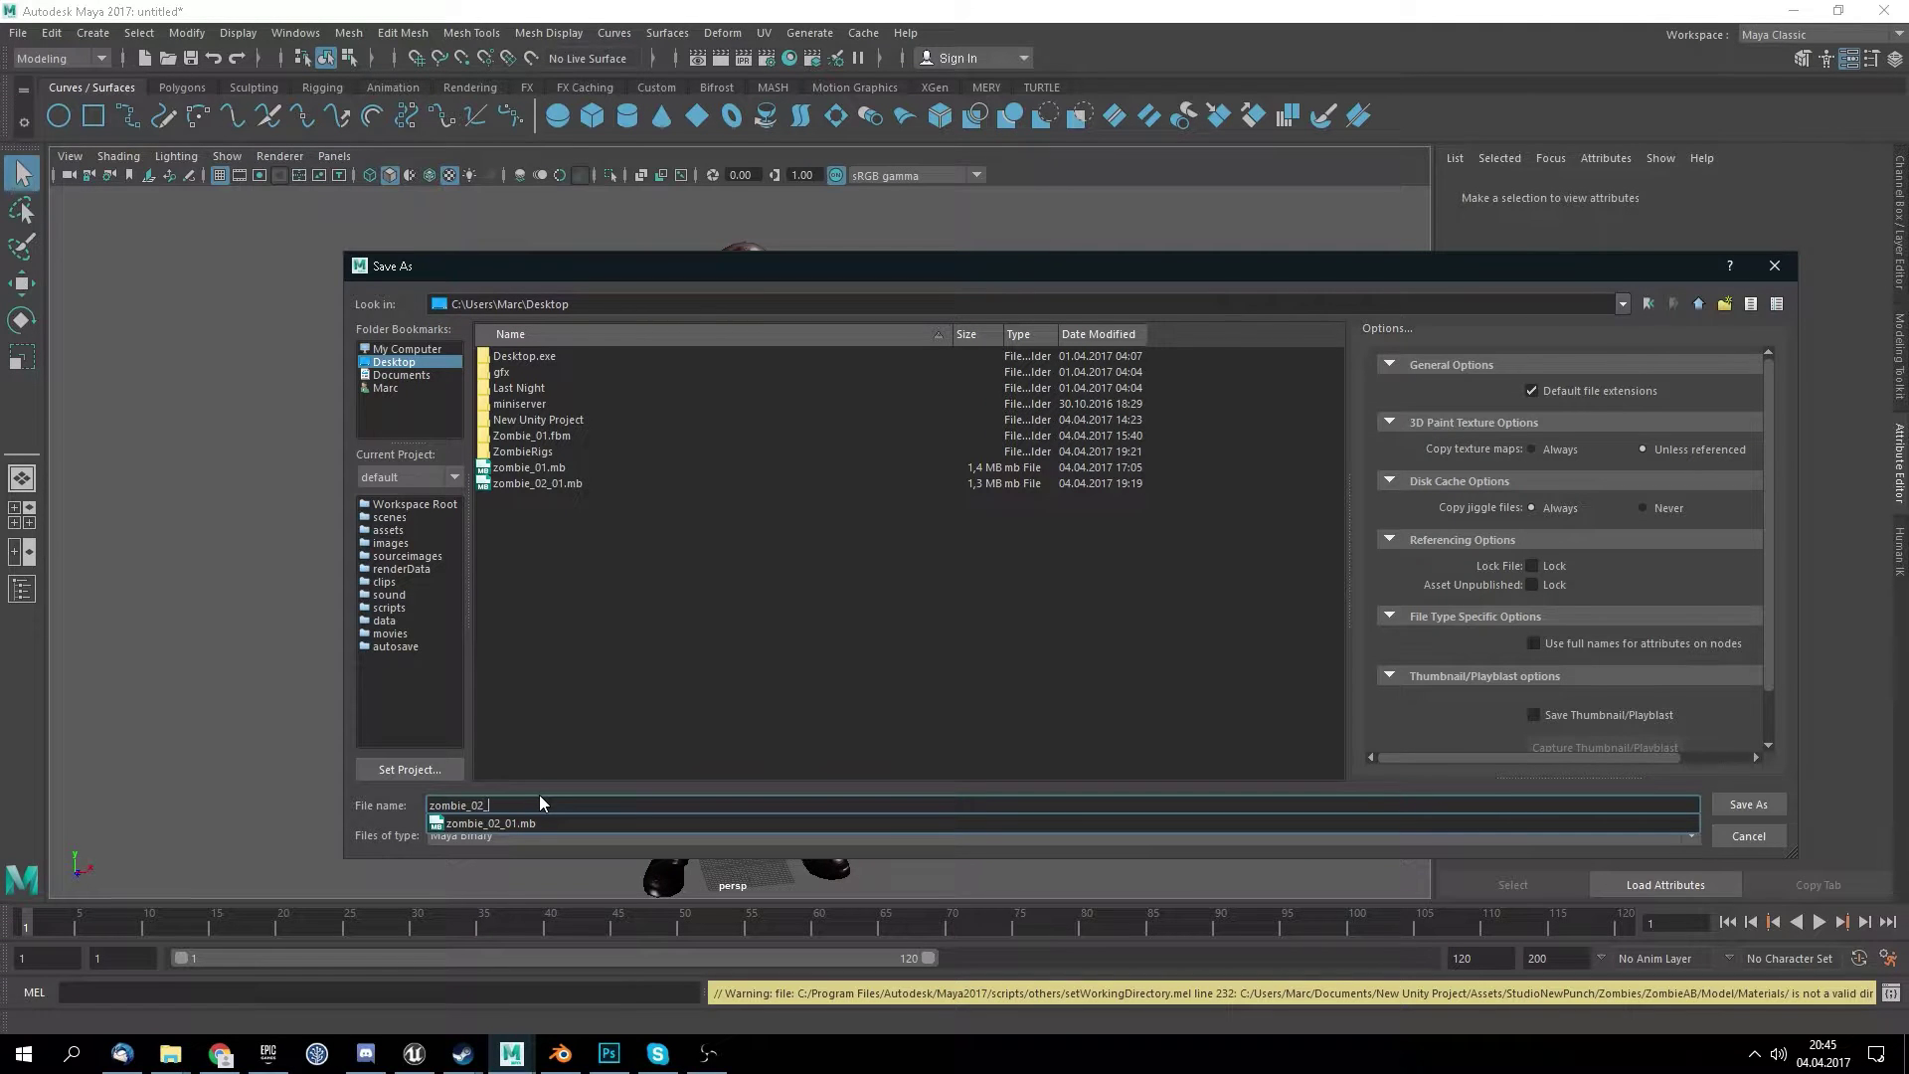
{"action": "type", "text": "_02"}
{"action": "key", "text": "Return"}
{"action": "key", "text": "ctrl+n"}
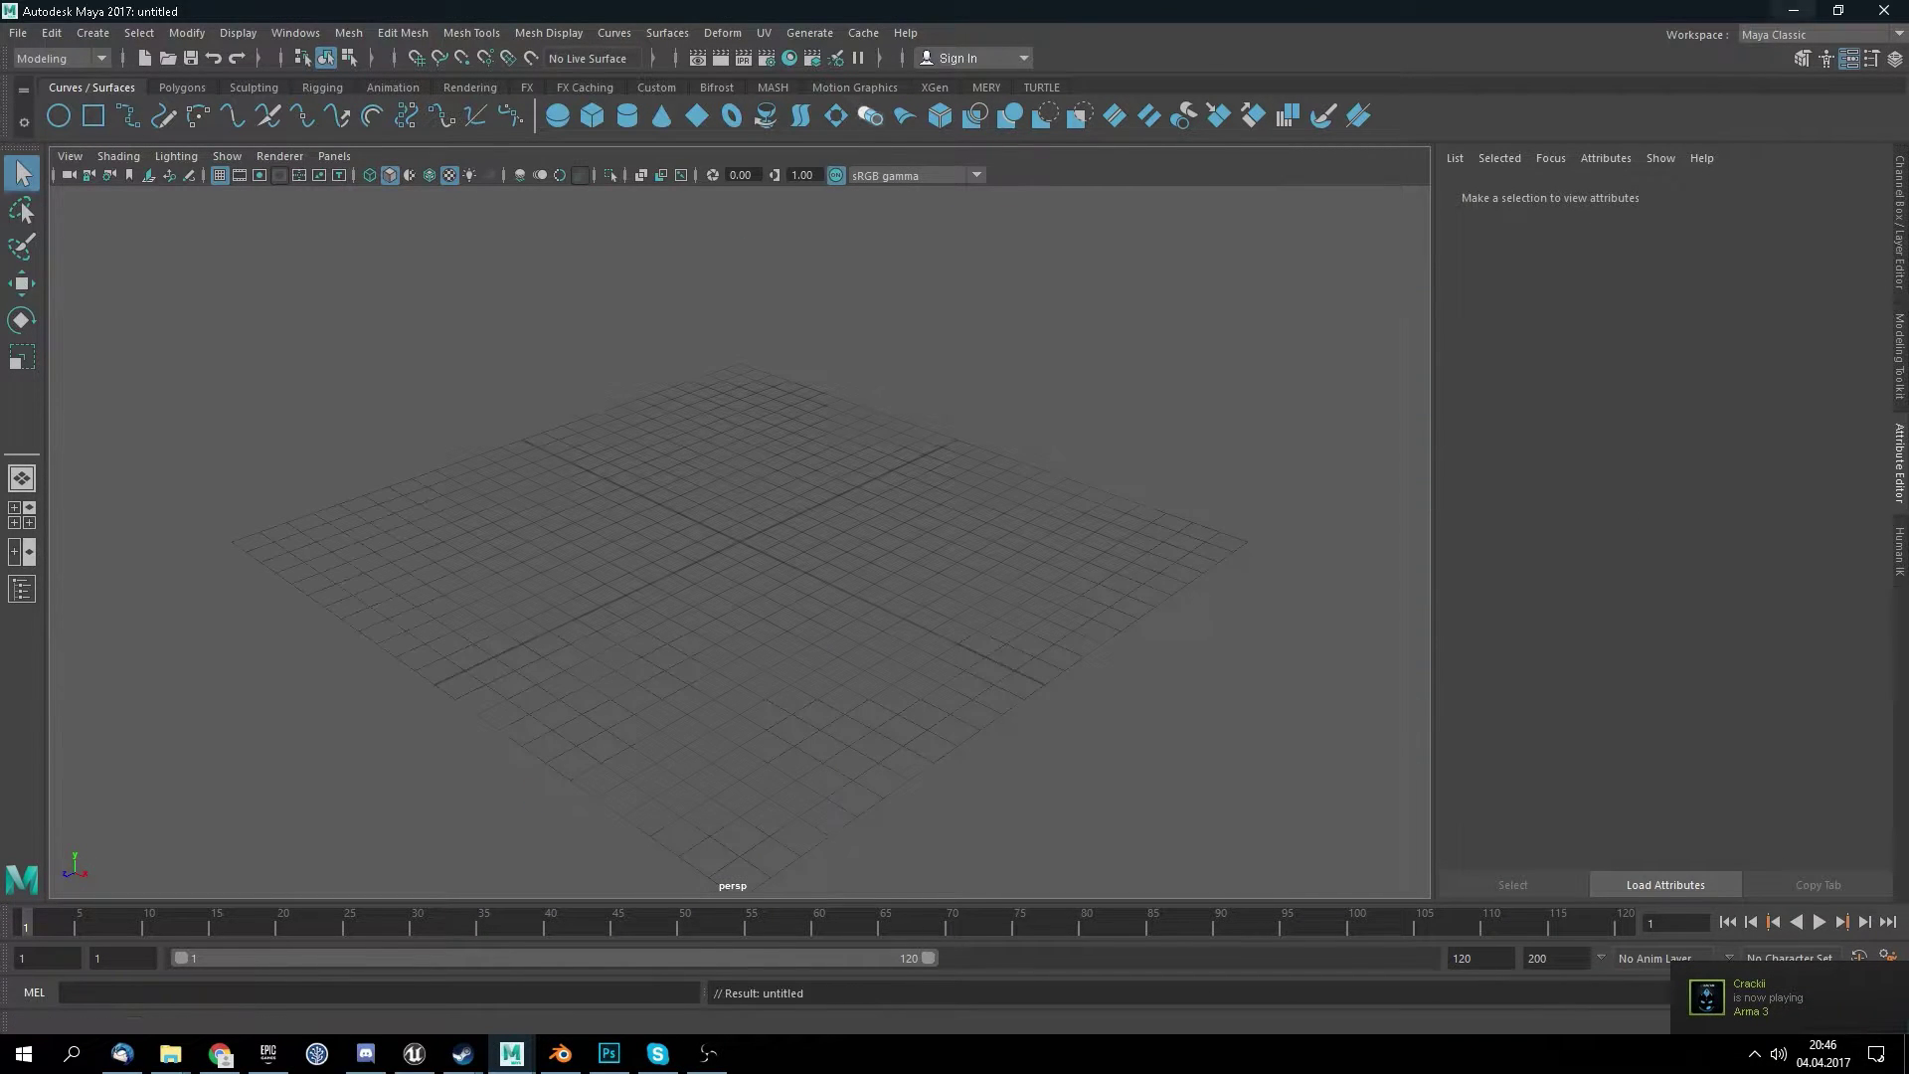
- Dismiss the warning and, via File > Import, select ZombieAC_A.fbx in the ZombieAC\Model folder
{"action": "left_click", "coordinate": [925, 364]}
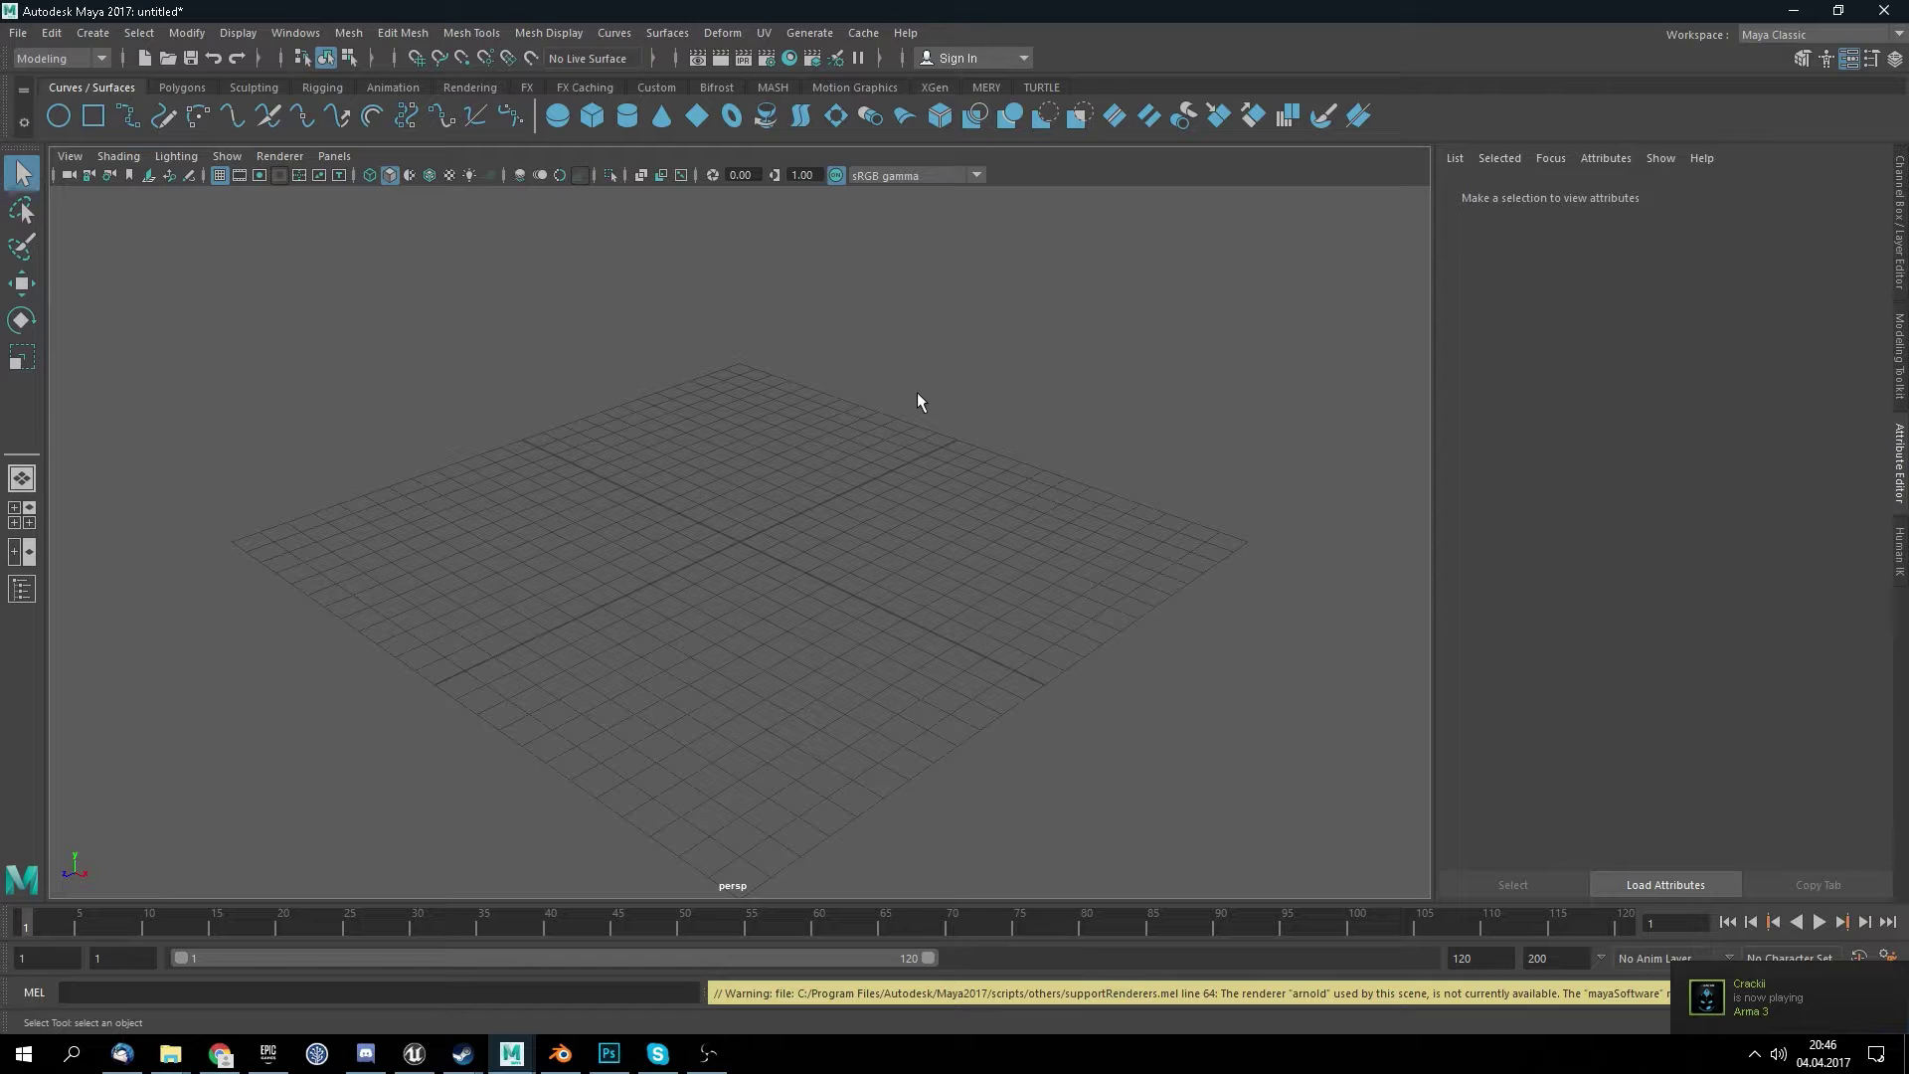
{"action": "left_click", "coordinate": [18, 33]}
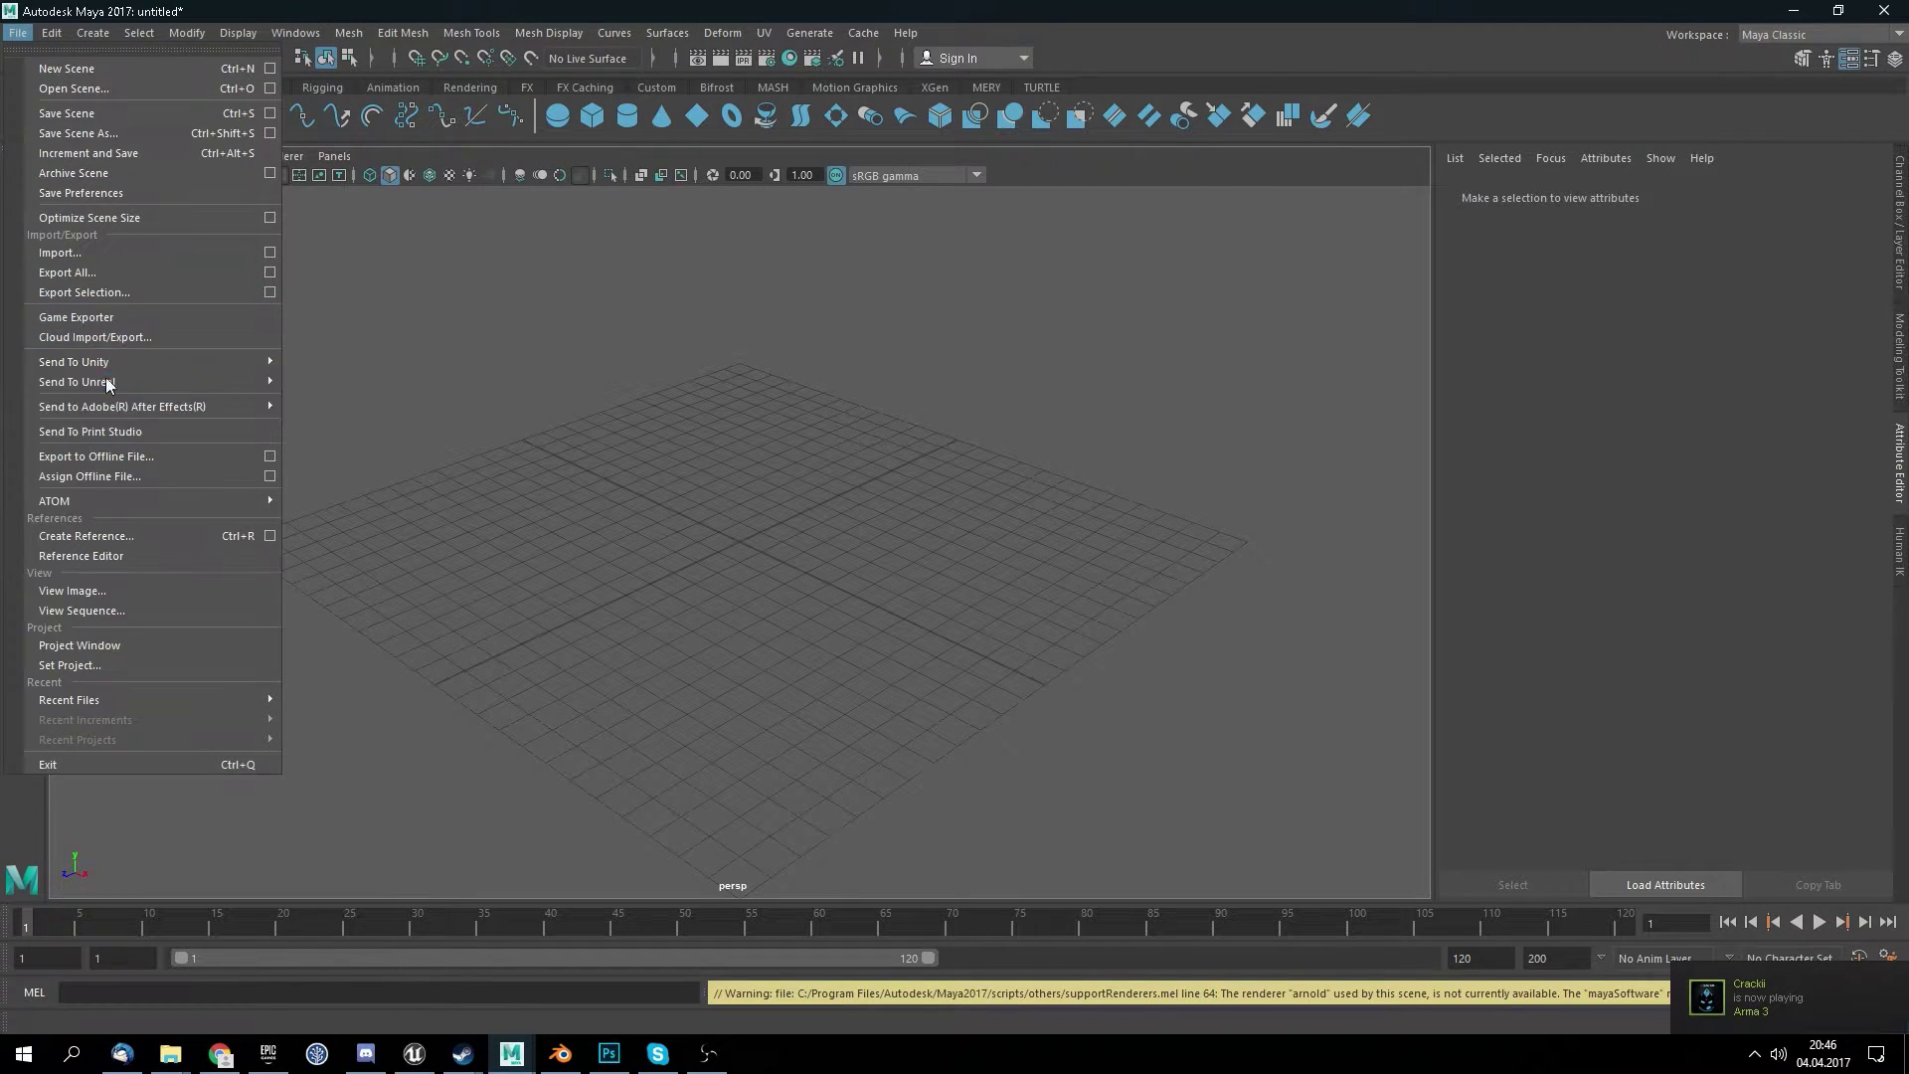
{"action": "left_click", "coordinate": [148, 256]}
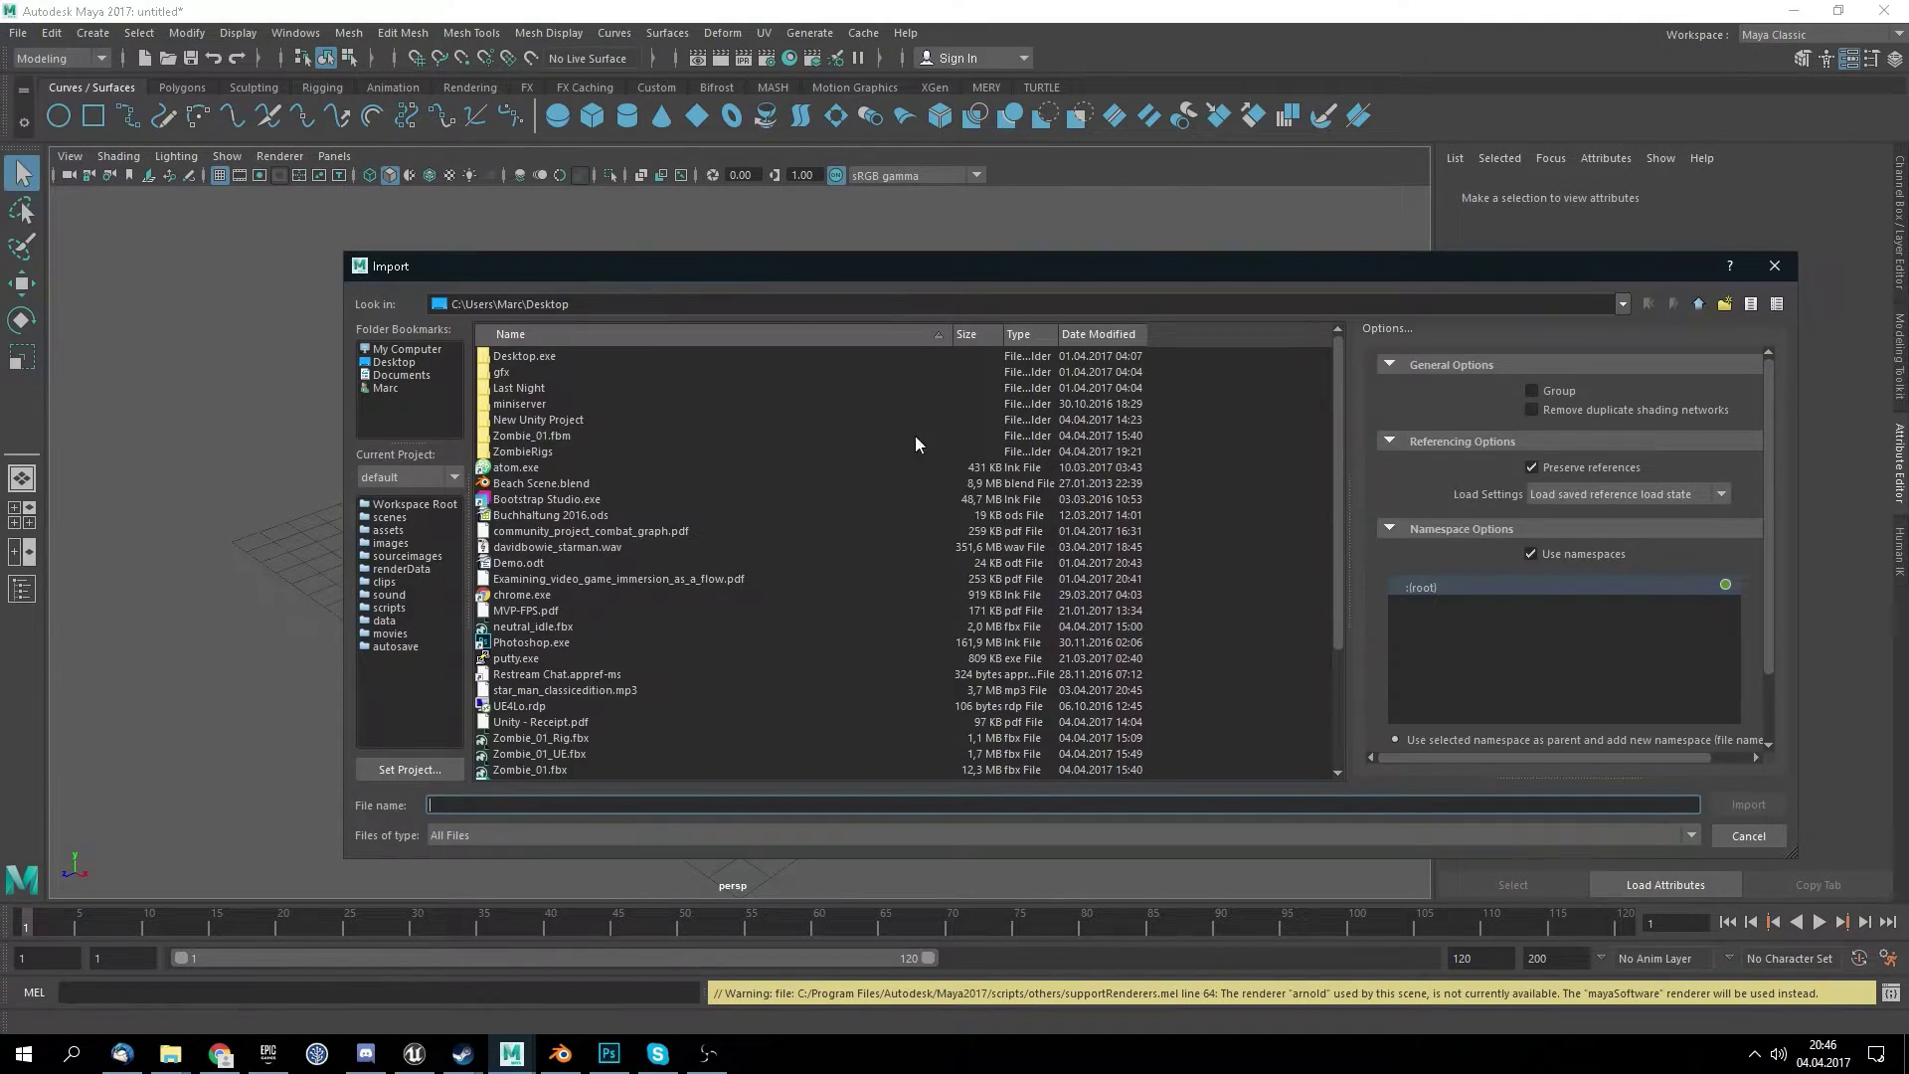
{"action": "double_click", "coordinate": [557, 420]}
{"action": "double_click", "coordinate": [539, 355]}
{"action": "left_click", "coordinate": [541, 357]}
{"action": "double_click", "coordinate": [542, 360]}
{"action": "double_click", "coordinate": [519, 356]}
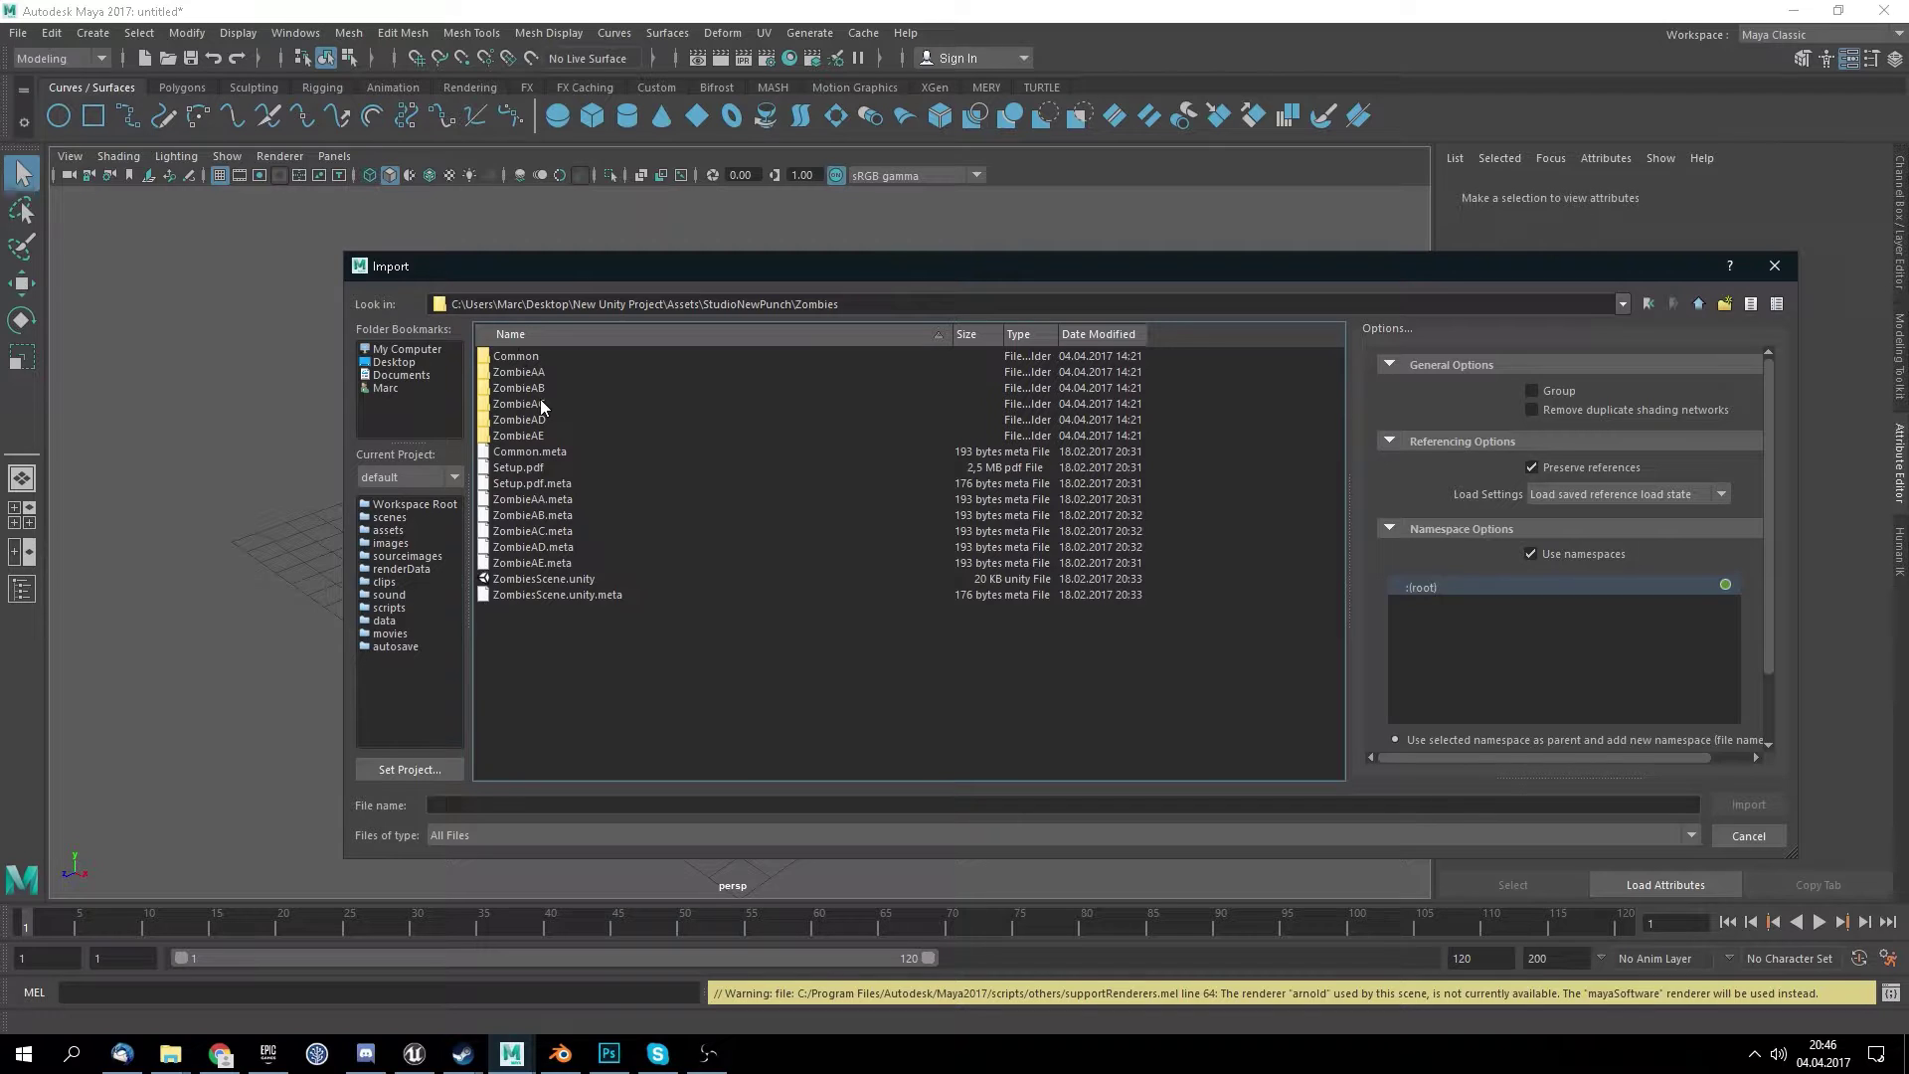
{"action": "double_click", "coordinate": [542, 403]}
{"action": "double_click", "coordinate": [525, 360]}
{"action": "left_click", "coordinate": [539, 387]}
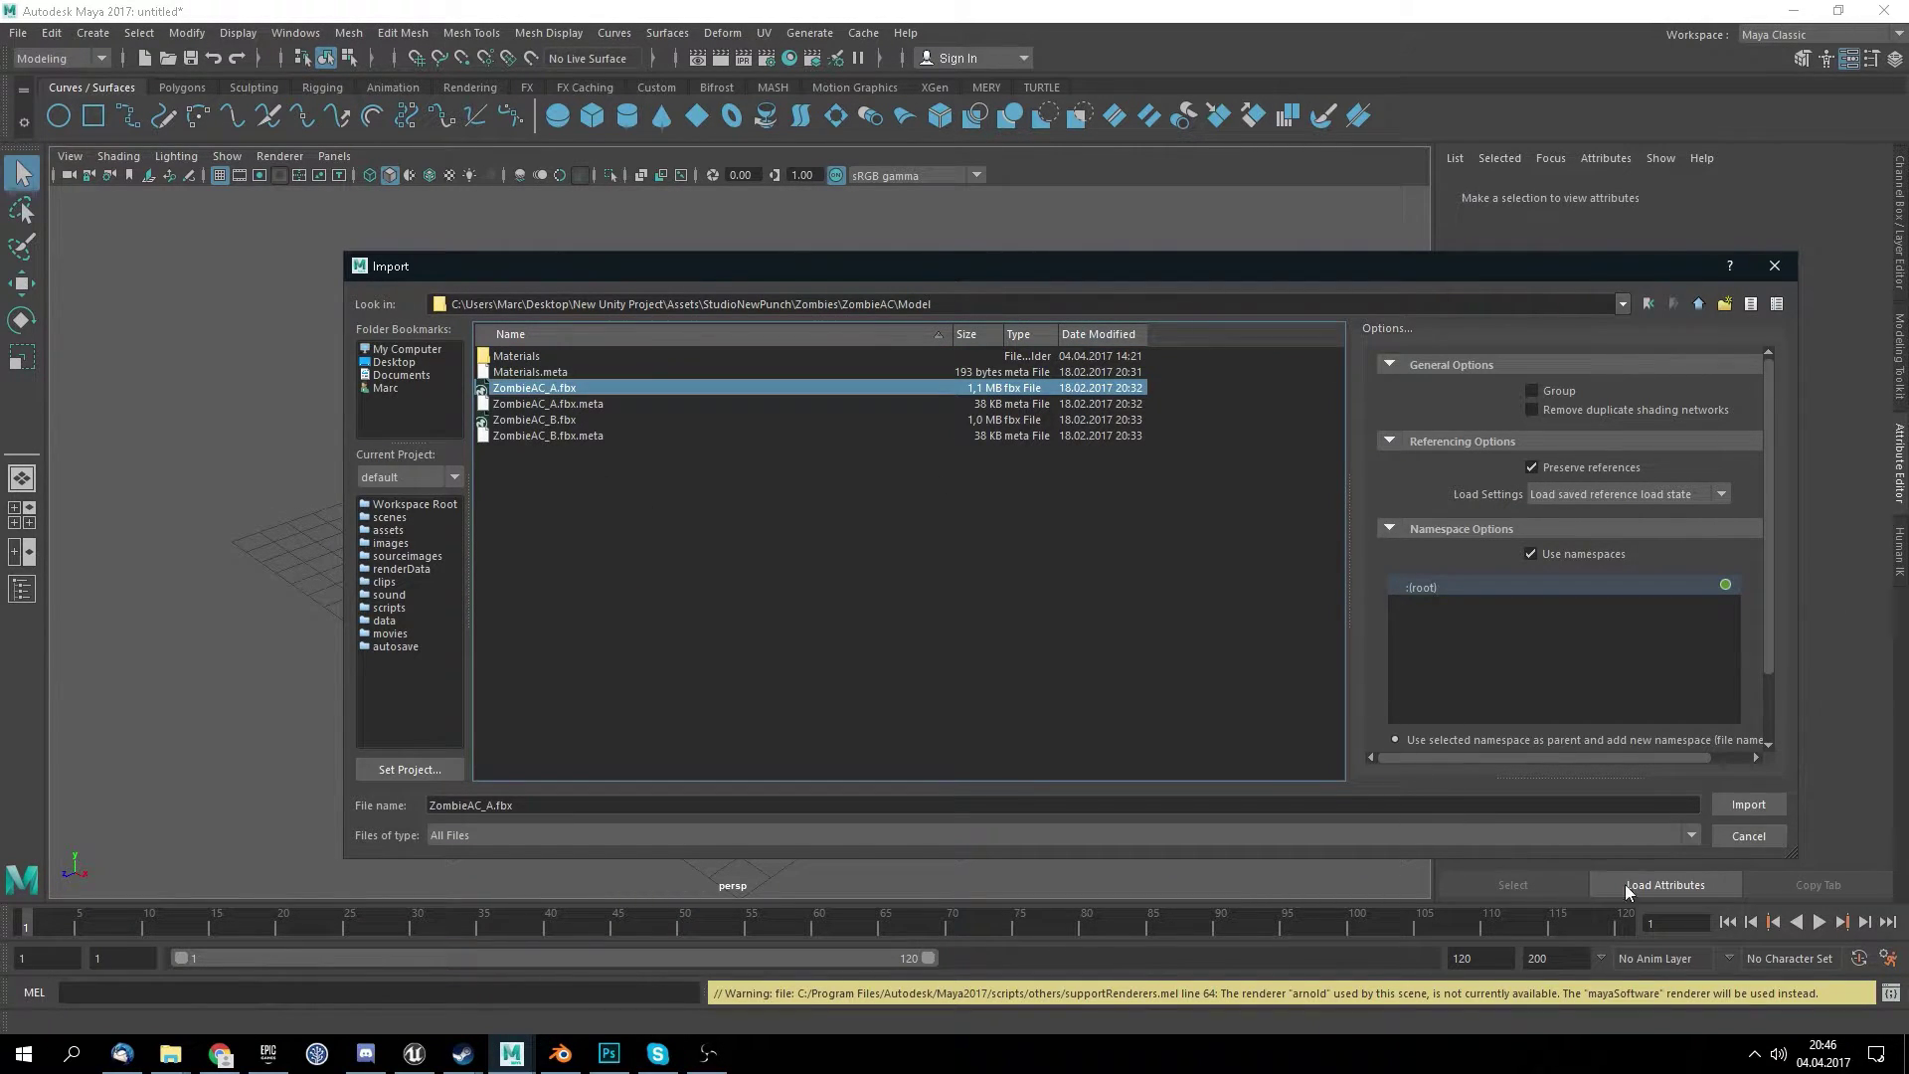
- Import ZombieAC_A.fbx, dismiss the warnings report, and frame the zombie front-on
{"action": "left_click", "coordinate": [1734, 809]}
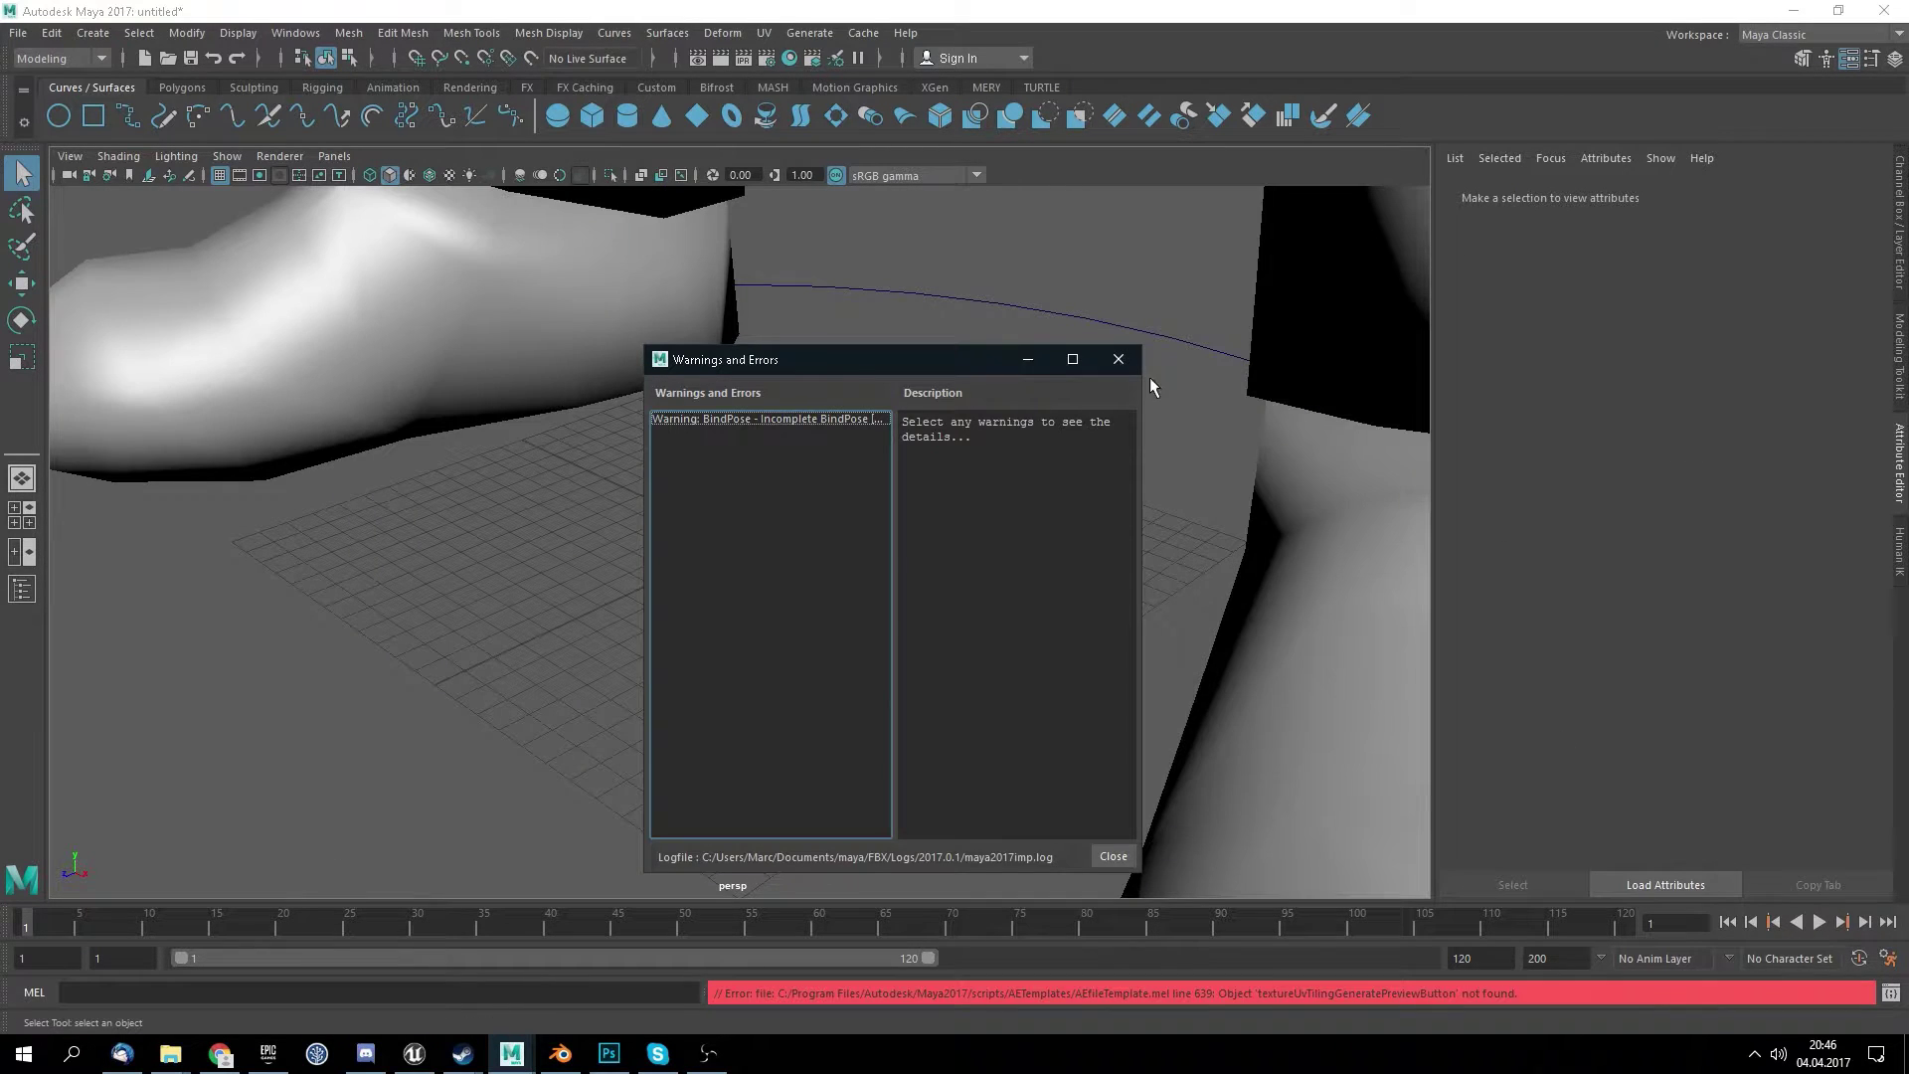
{"action": "left_click", "coordinate": [1118, 359]}
{"action": "key", "text": "f"}
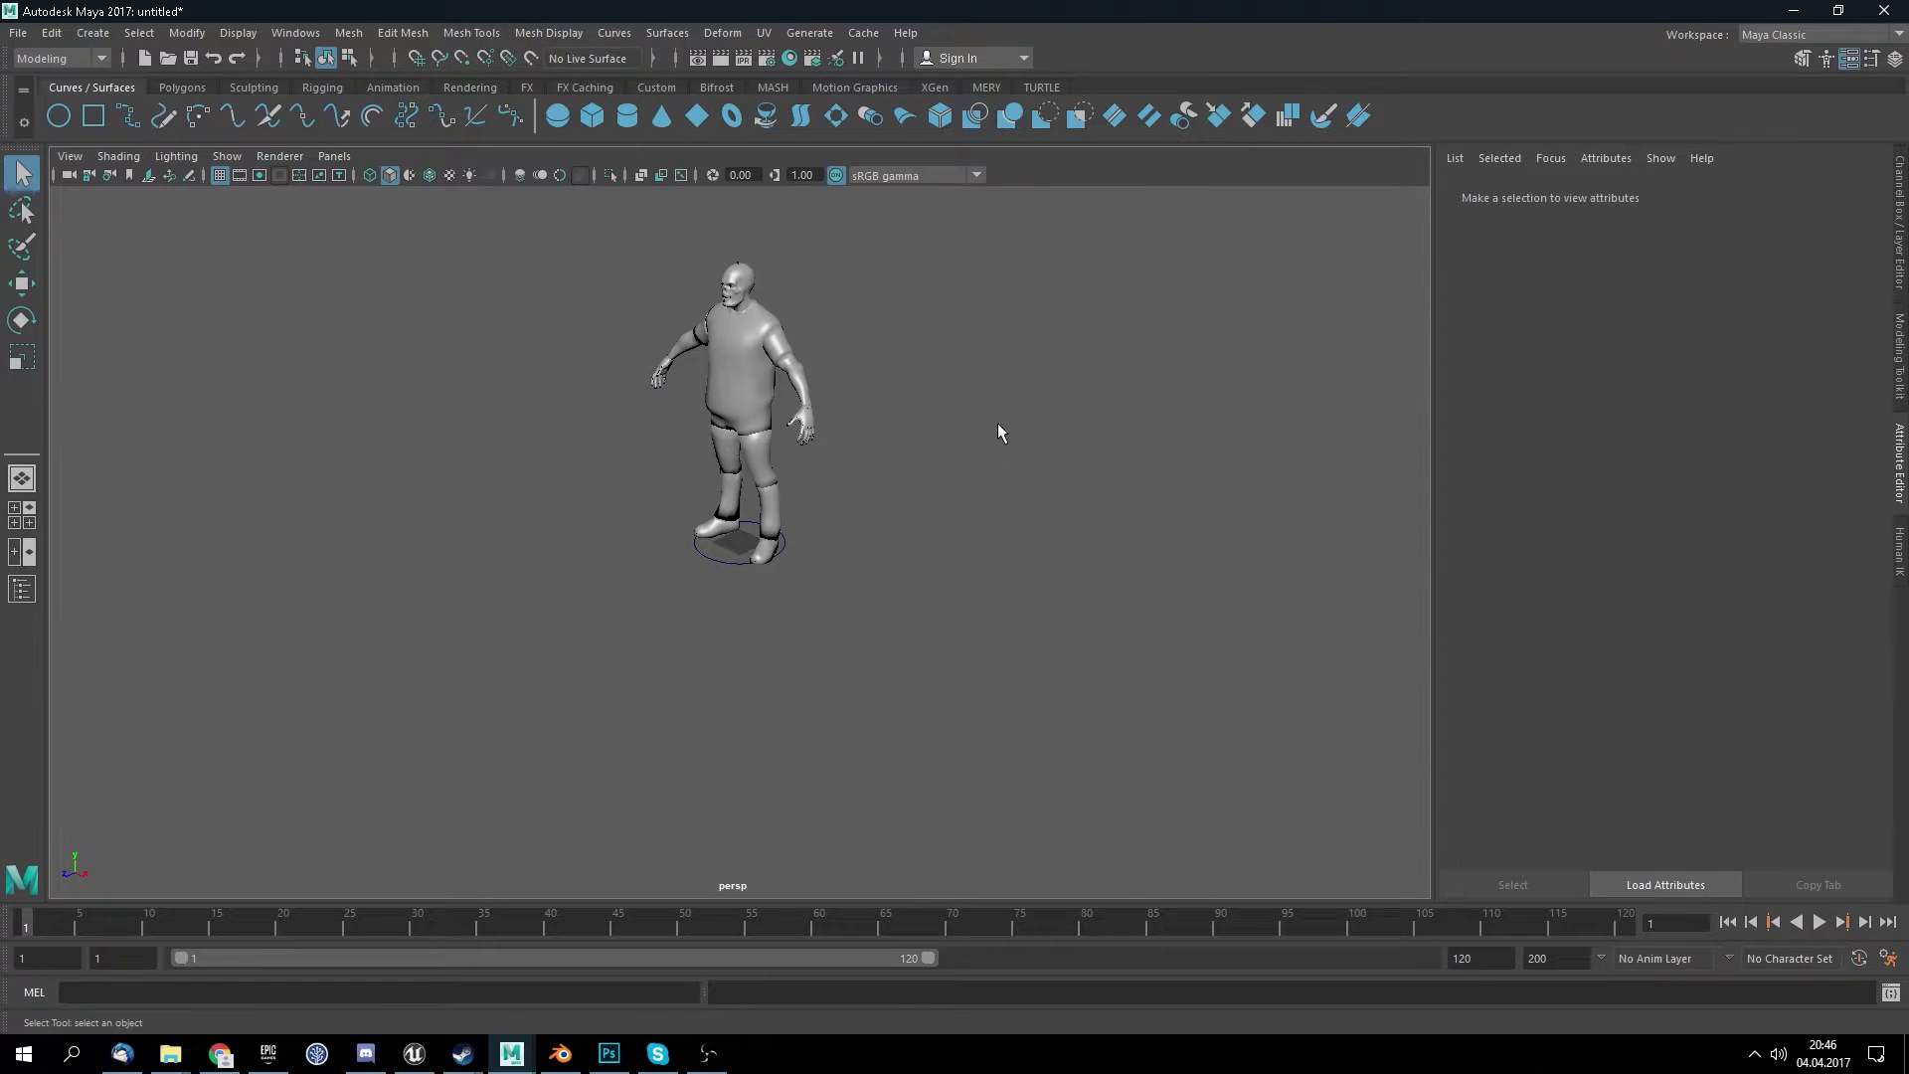
{"action": "left_click_drag", "start_coordinate": [977, 512], "coordinate": [1106, 601], "text": "alt"}
{"action": "scroll", "coordinate": [1091, 455], "scroll_direction": "up", "scroll_amount": 5}
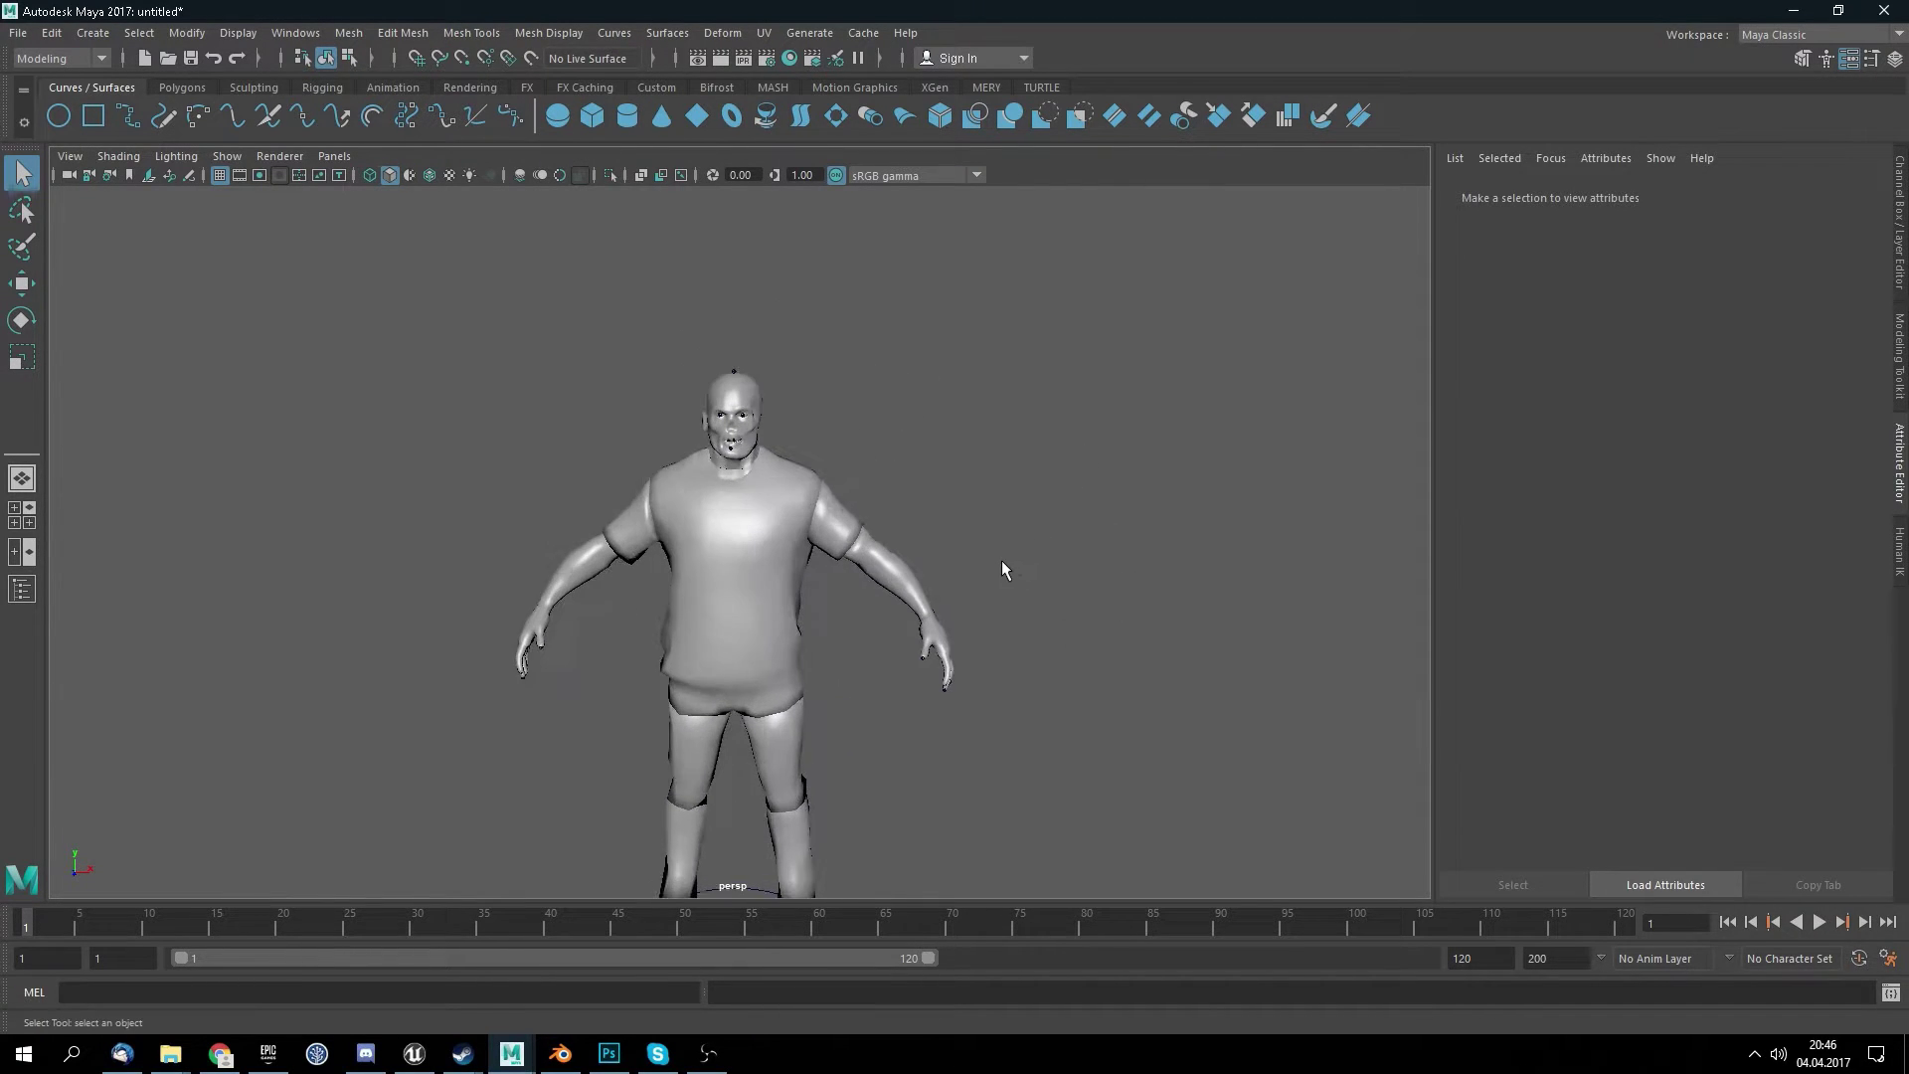
{"action": "scroll", "coordinate": [1014, 552], "scroll_direction": "down", "scroll_amount": 3}
{"action": "left_click", "coordinate": [21, 589]}
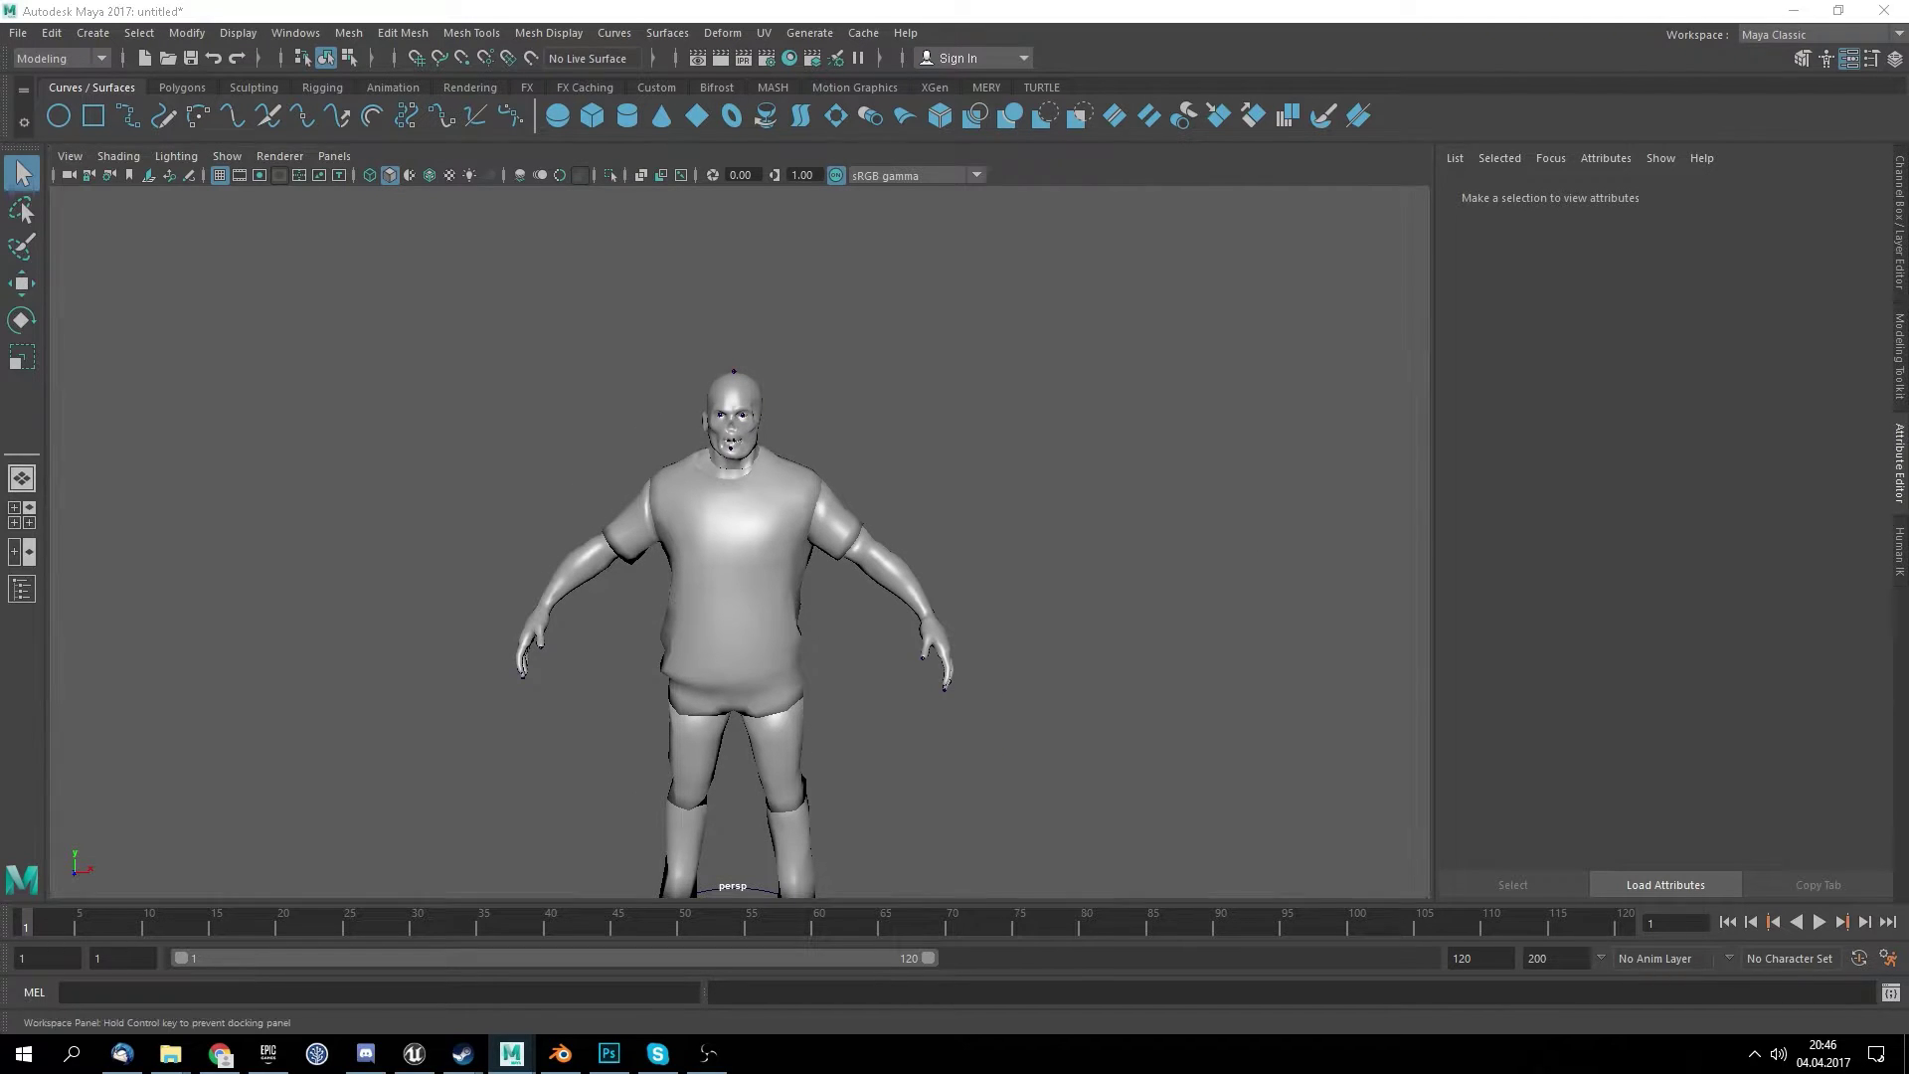
- In the Outliner, expand Group through Main, DeformationSystem and Root_M, then delete the Group node
{"action": "left_click_drag", "start_coordinate": [1715, 329], "coordinate": [1418, 330]}
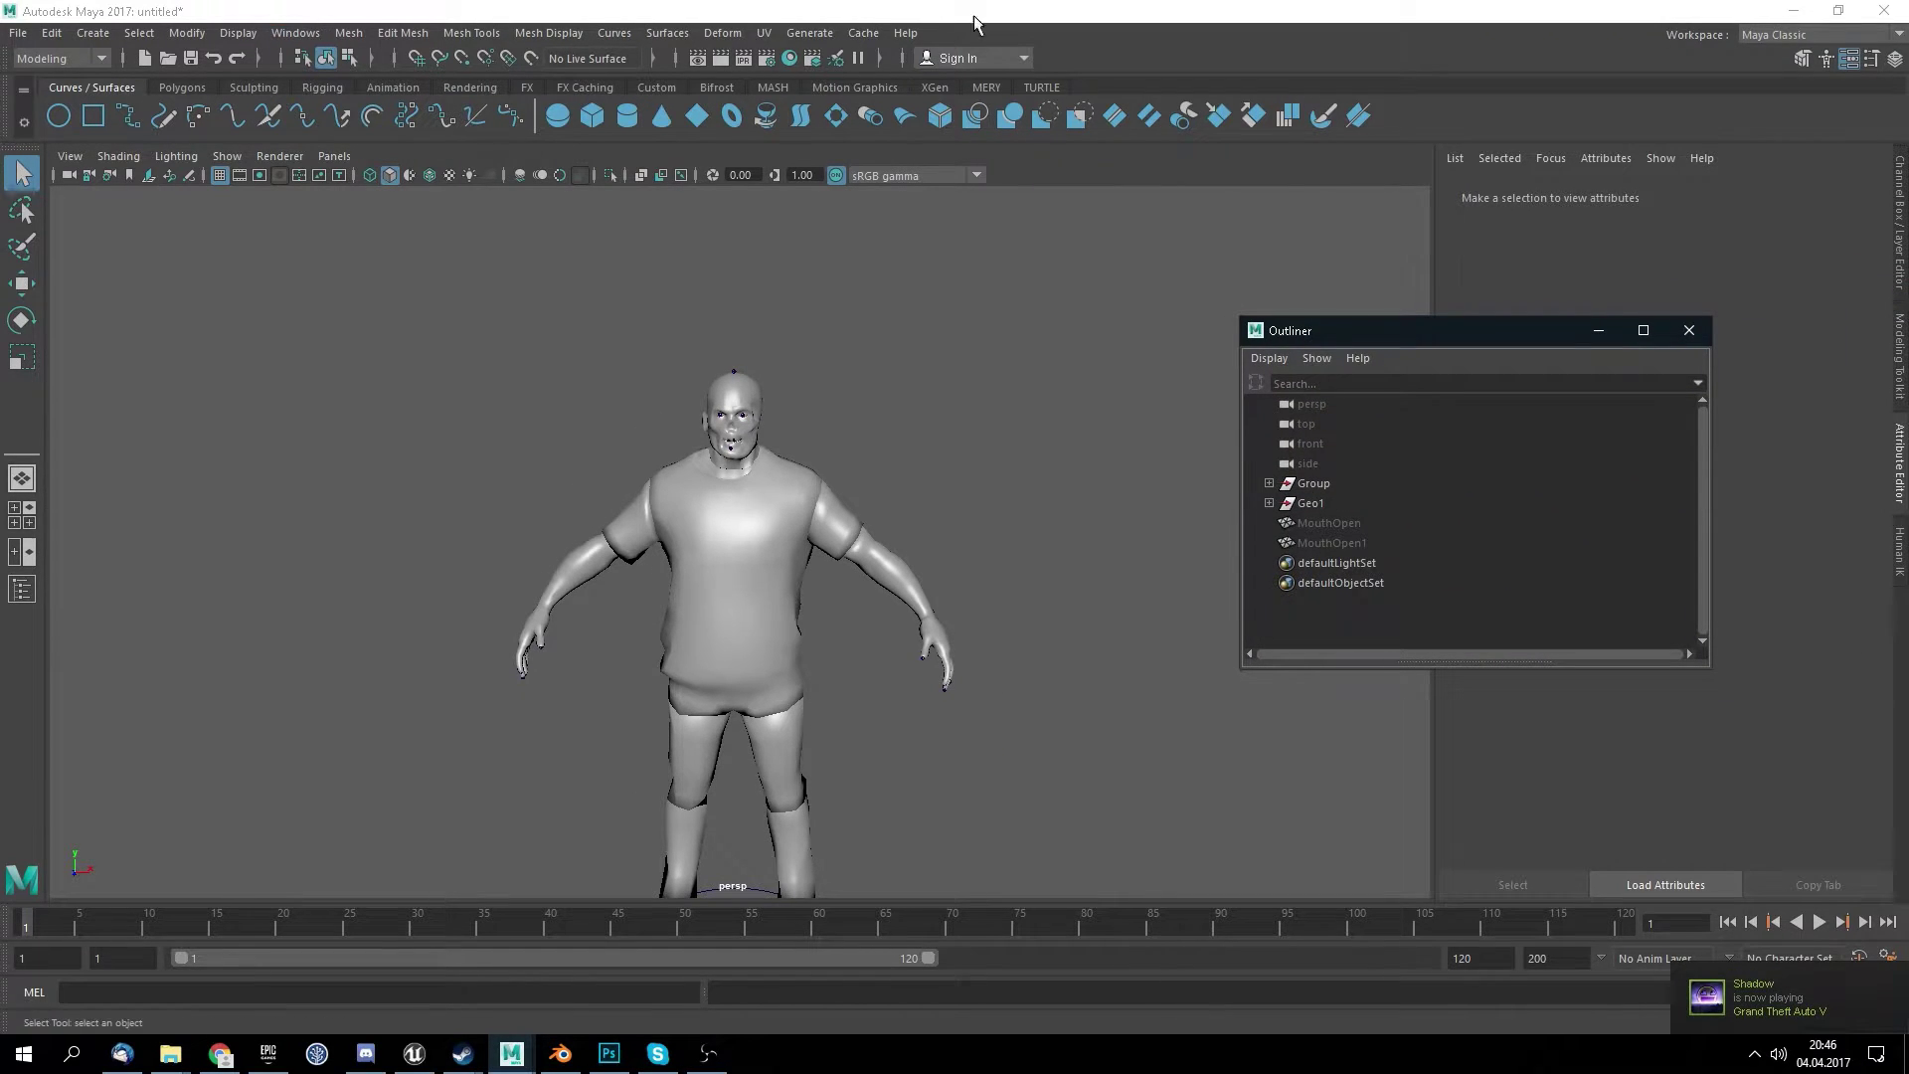
{"action": "left_click", "coordinate": [295, 33]}
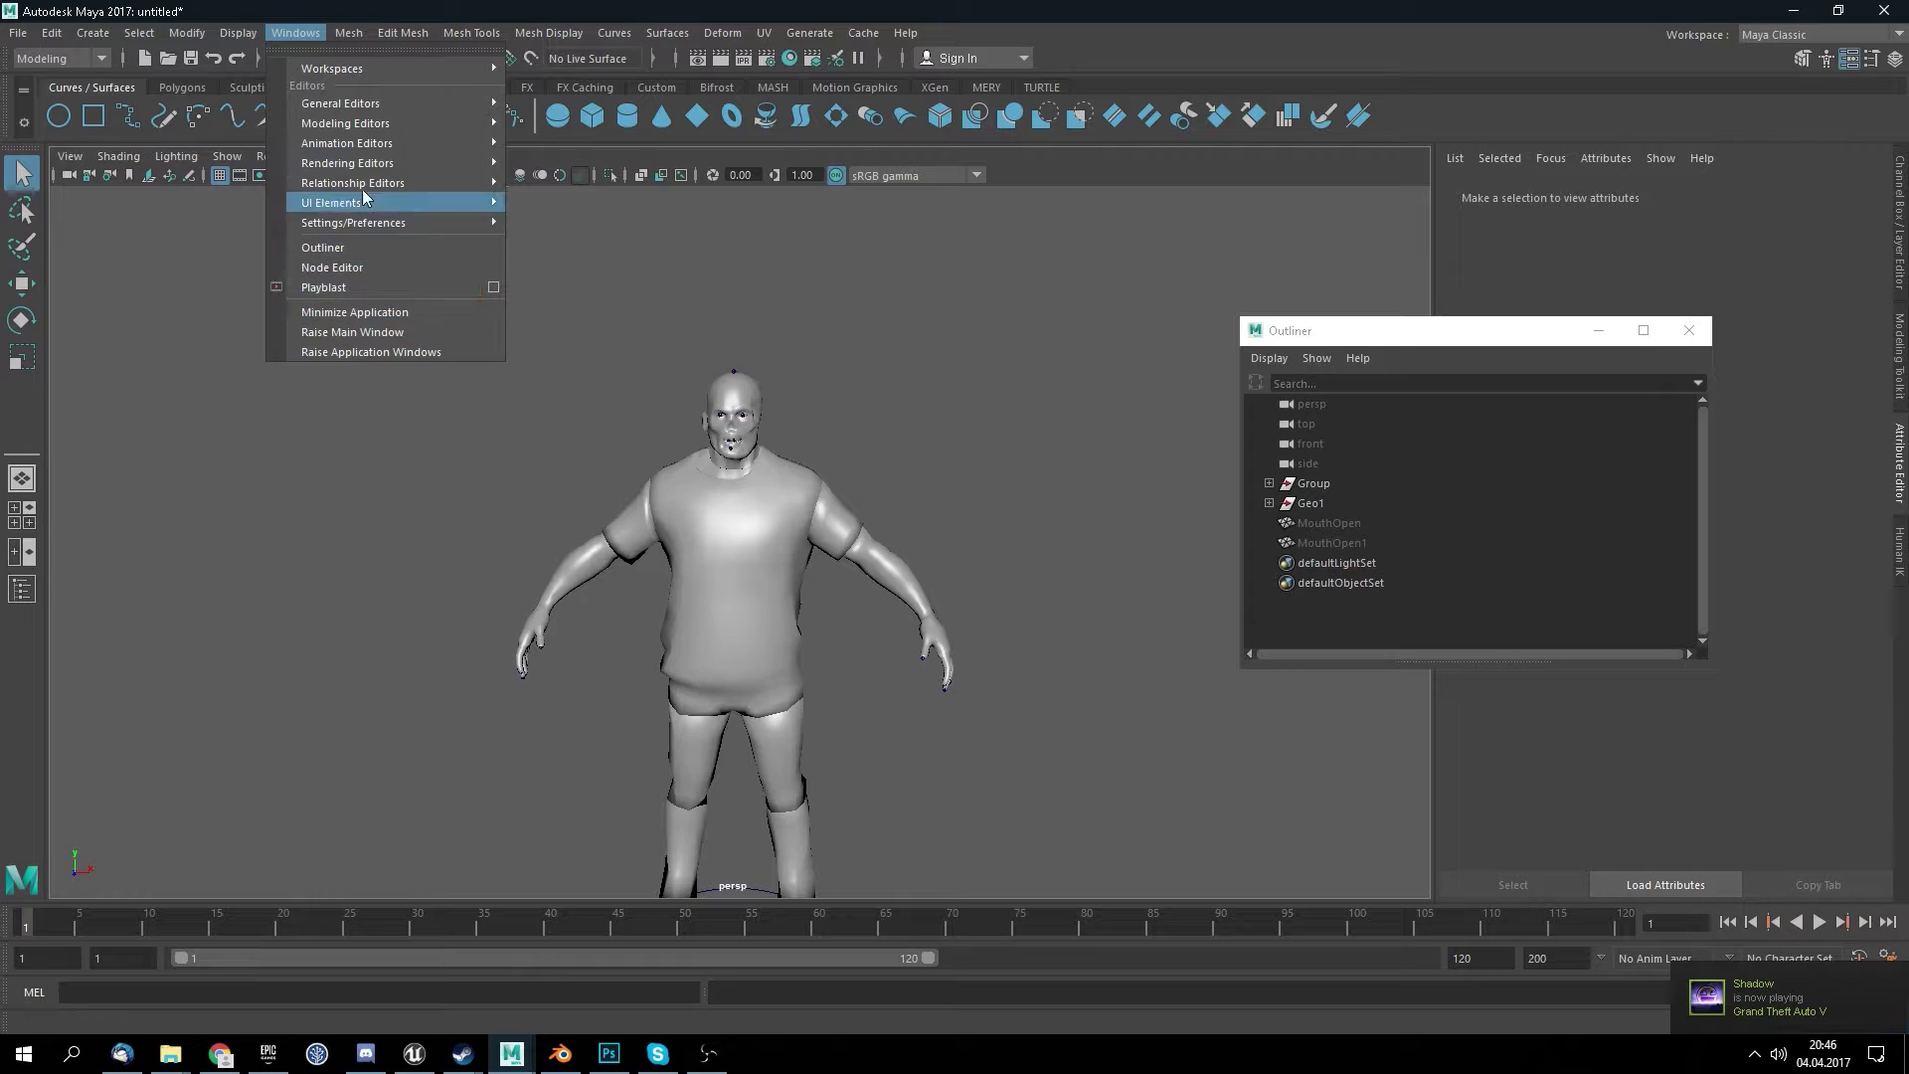
{"action": "left_click", "coordinate": [1229, 519]}
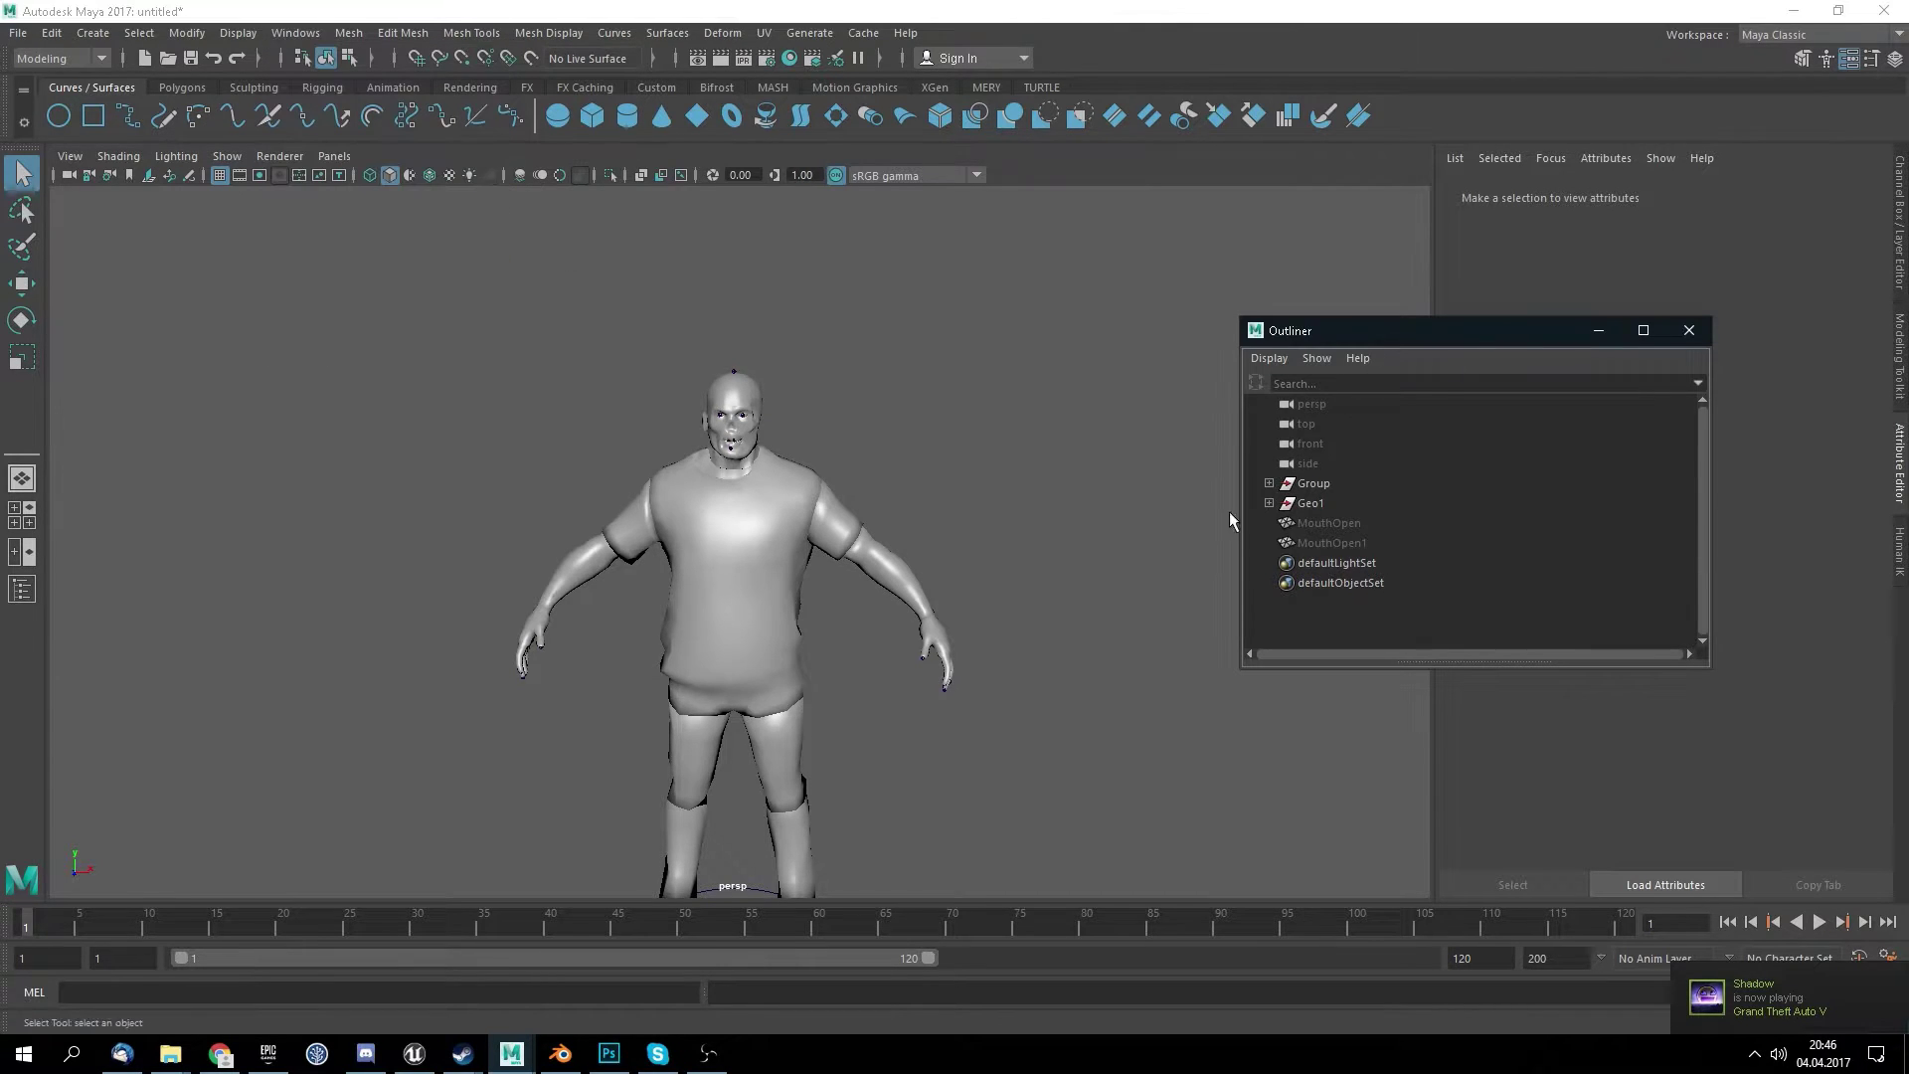
{"action": "left_click", "coordinate": [1267, 503]}
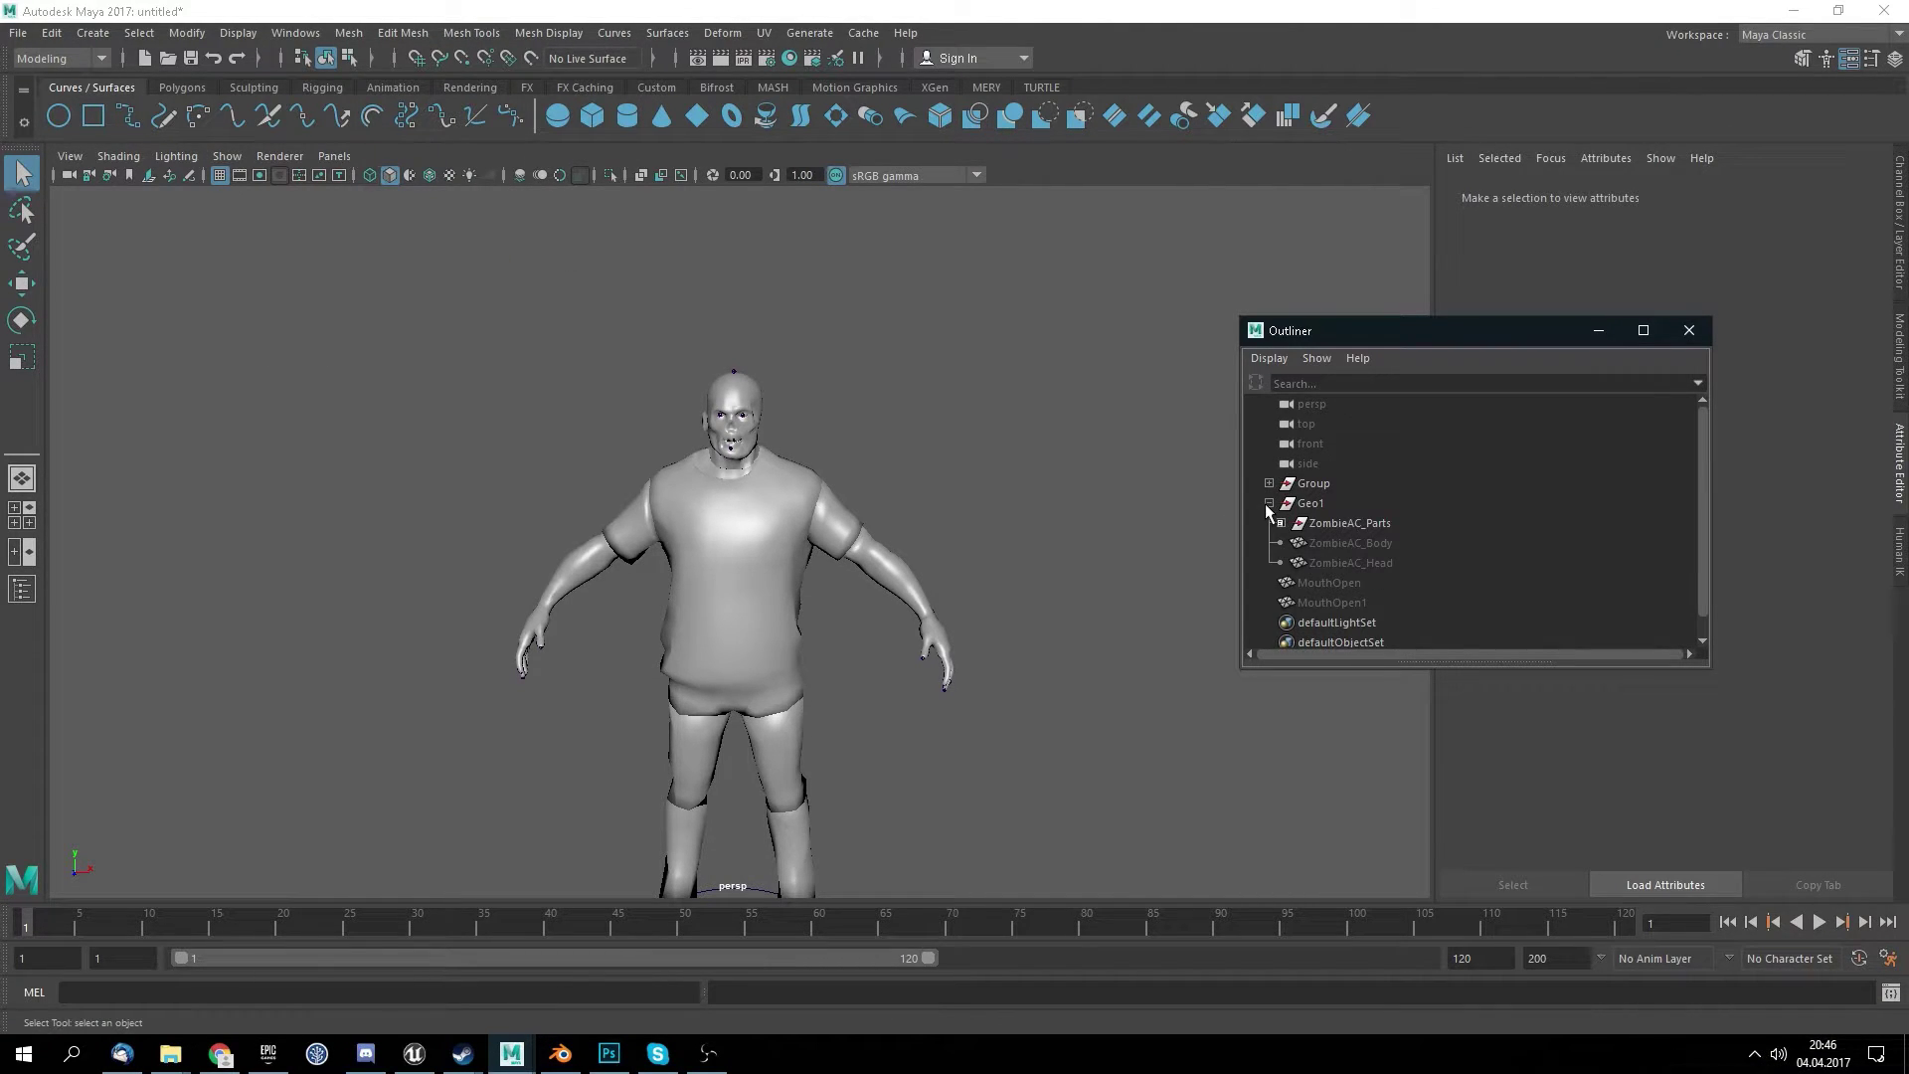
{"action": "left_click", "coordinate": [1269, 503]}
{"action": "left_click", "coordinate": [1269, 483]}
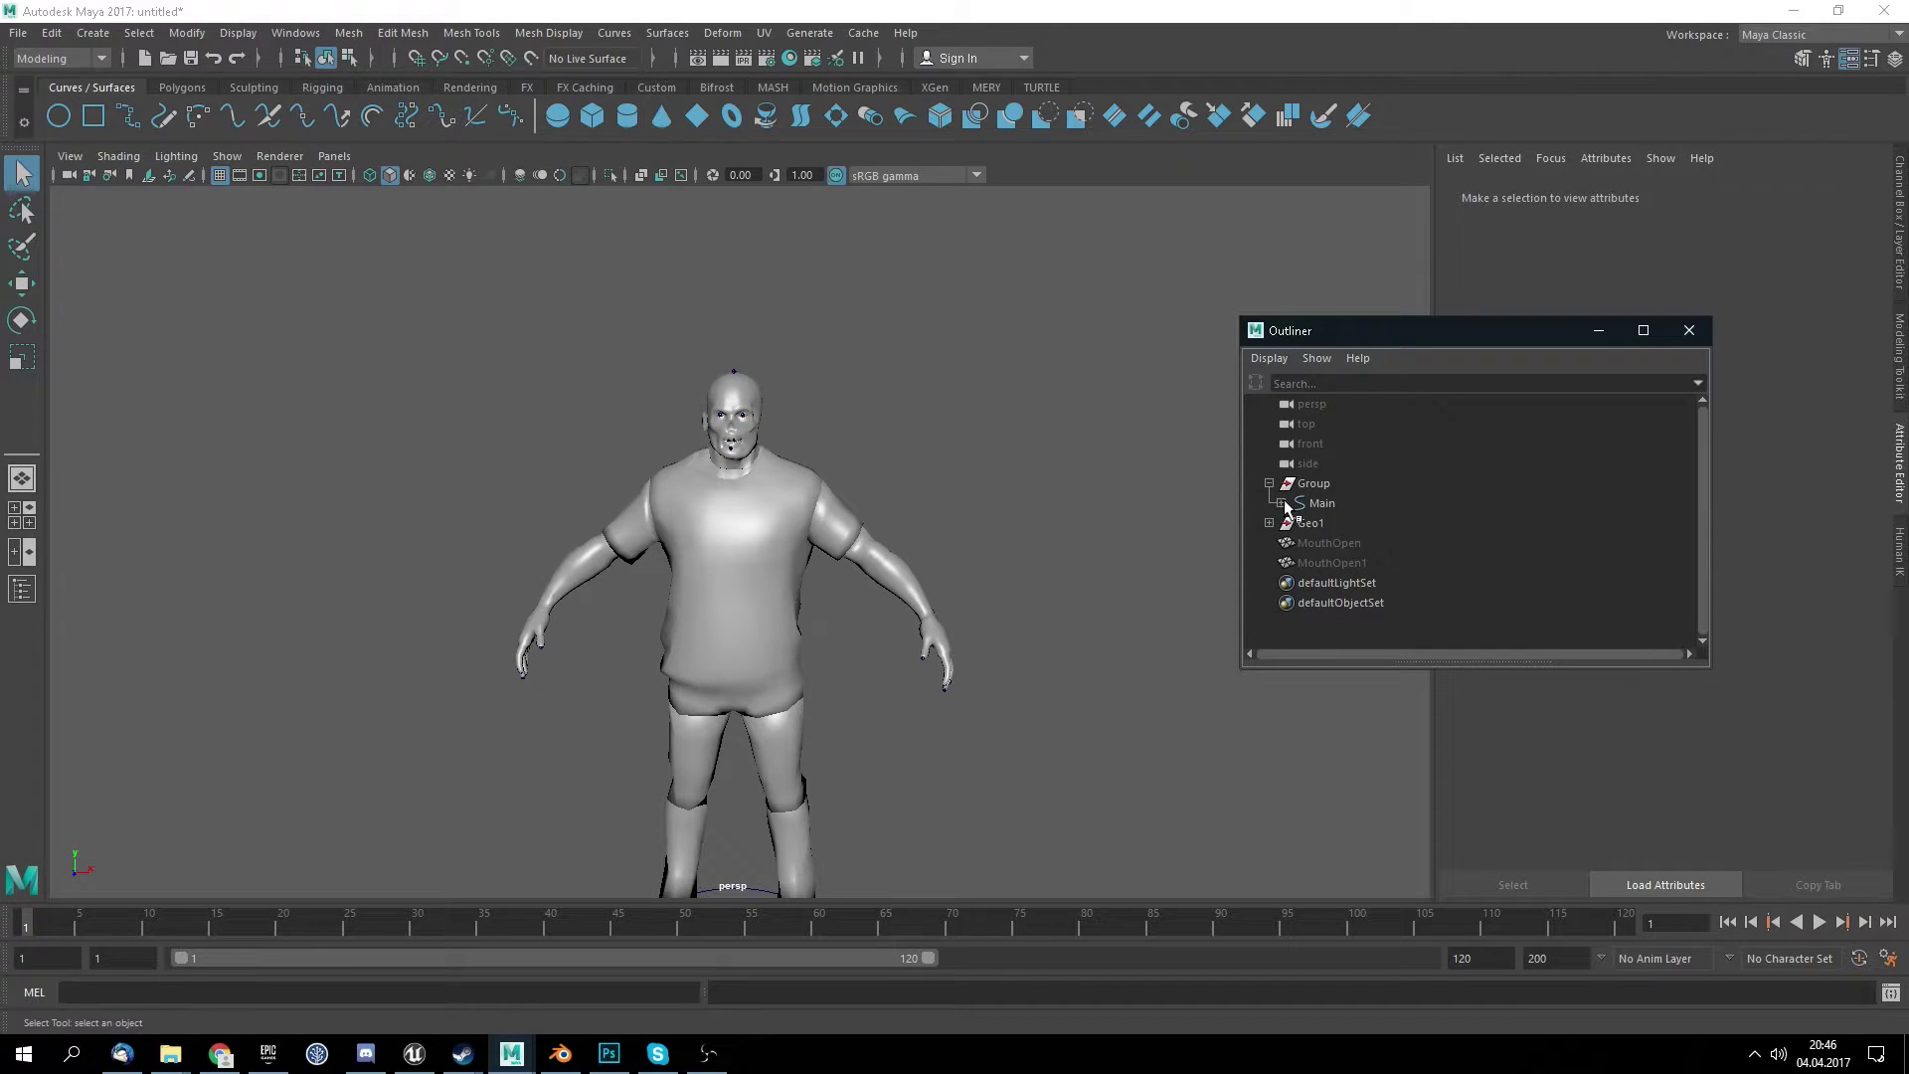
{"action": "left_click", "coordinate": [1281, 503]}
{"action": "left_click", "coordinate": [1292, 523]}
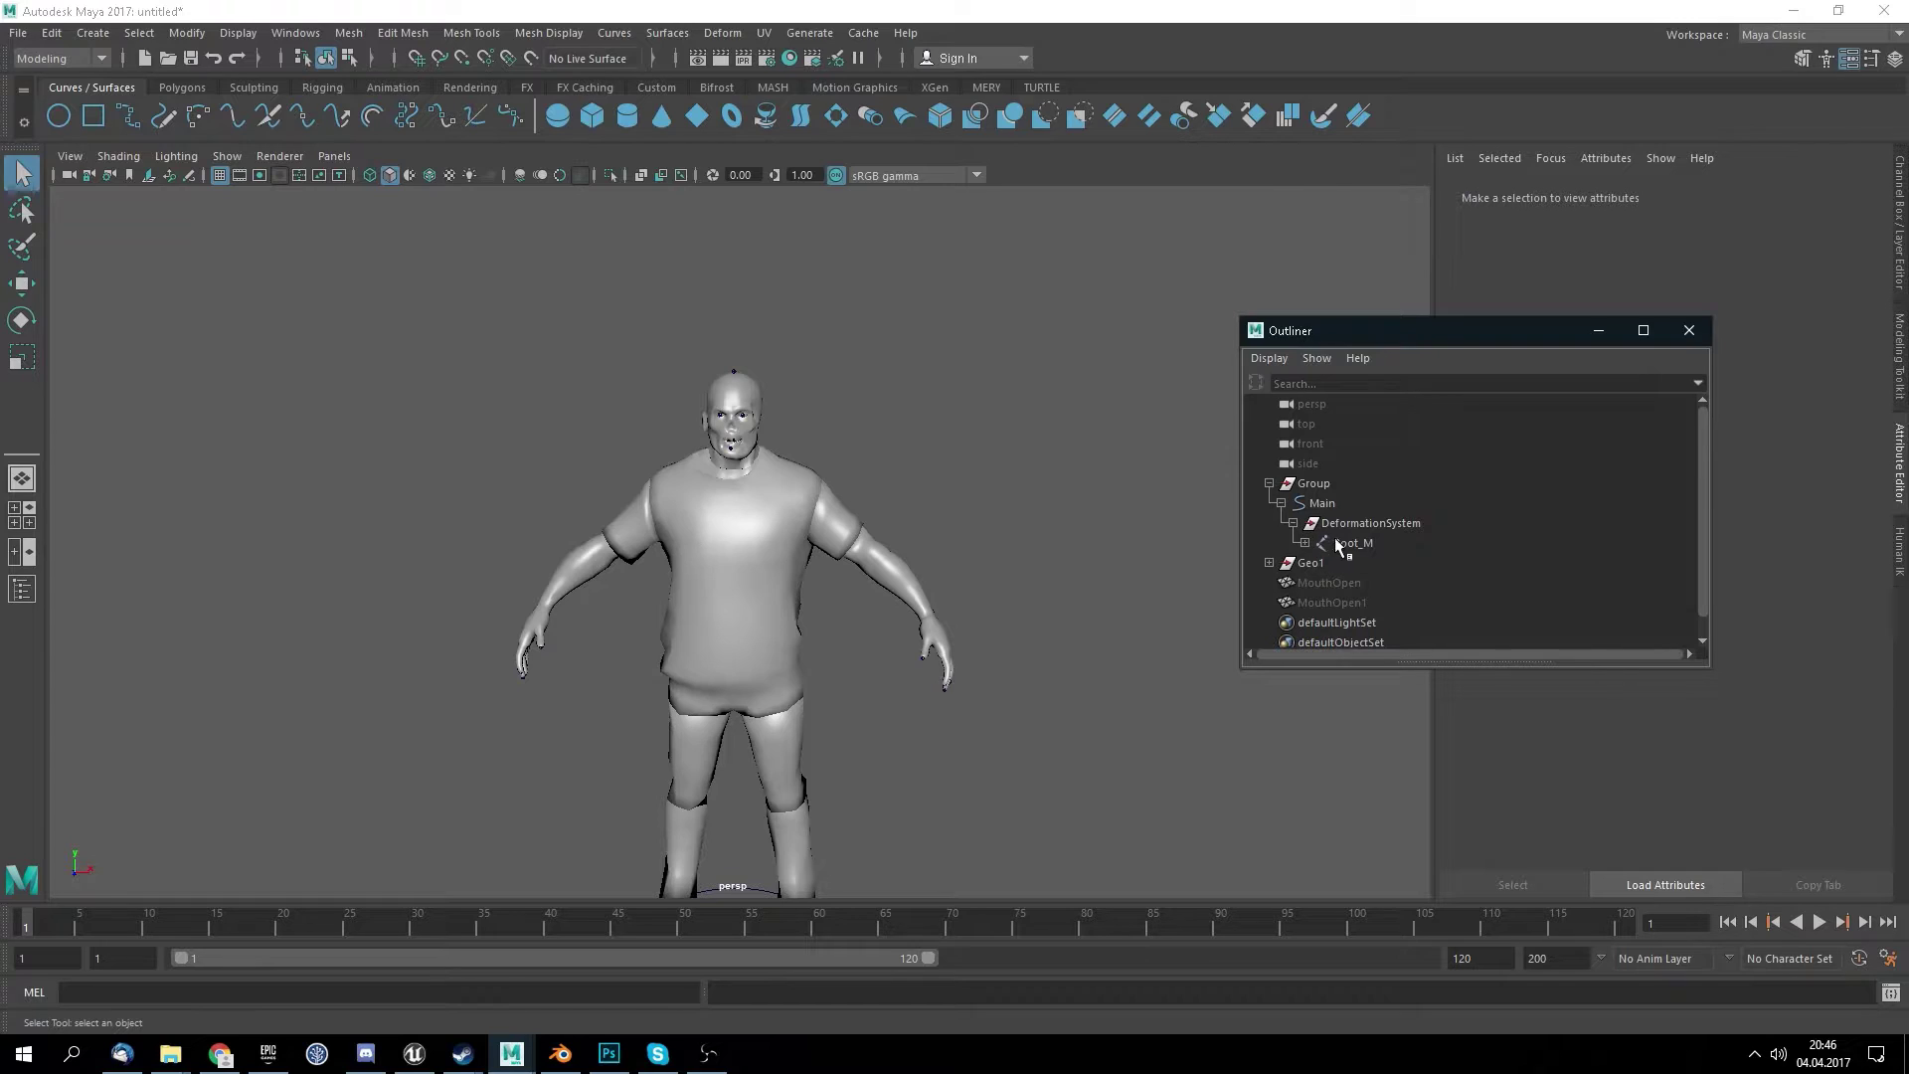
{"action": "left_click", "coordinate": [1311, 486]}
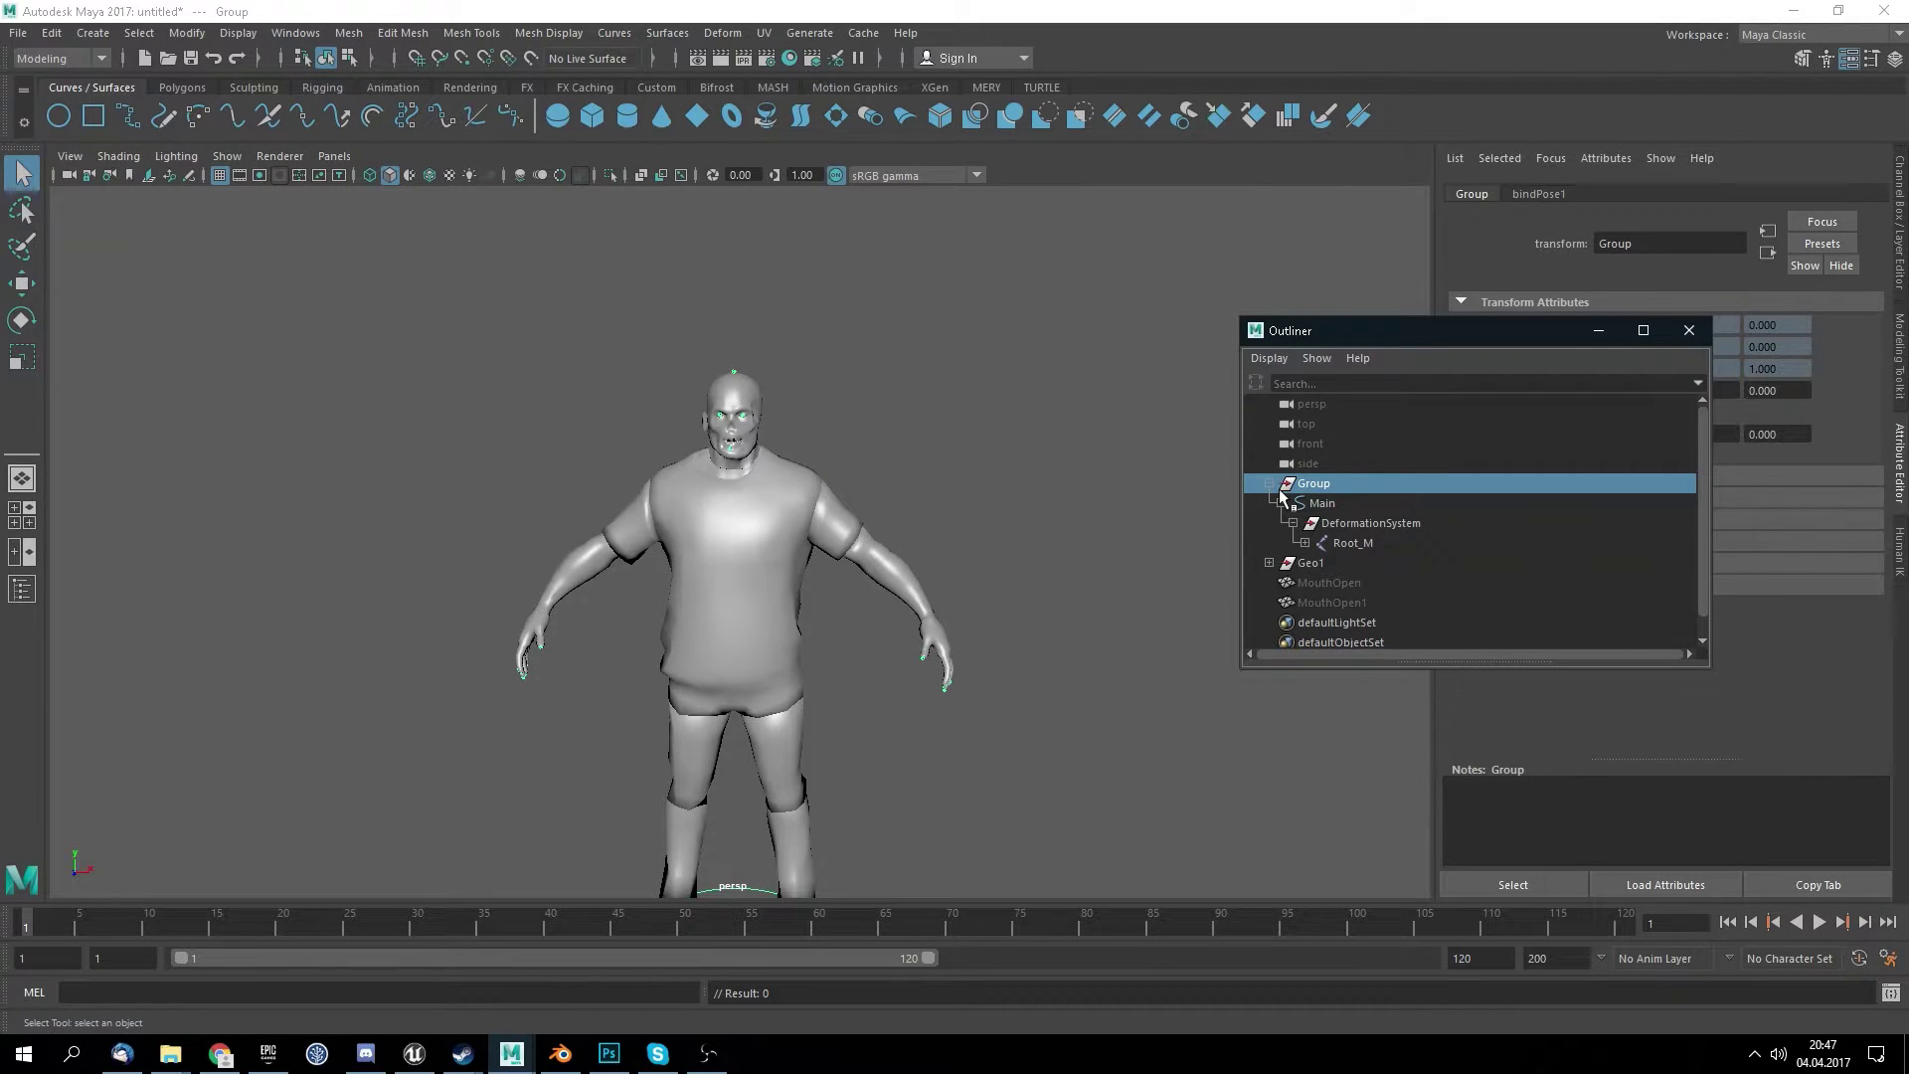
{"action": "key", "text": "Delete"}
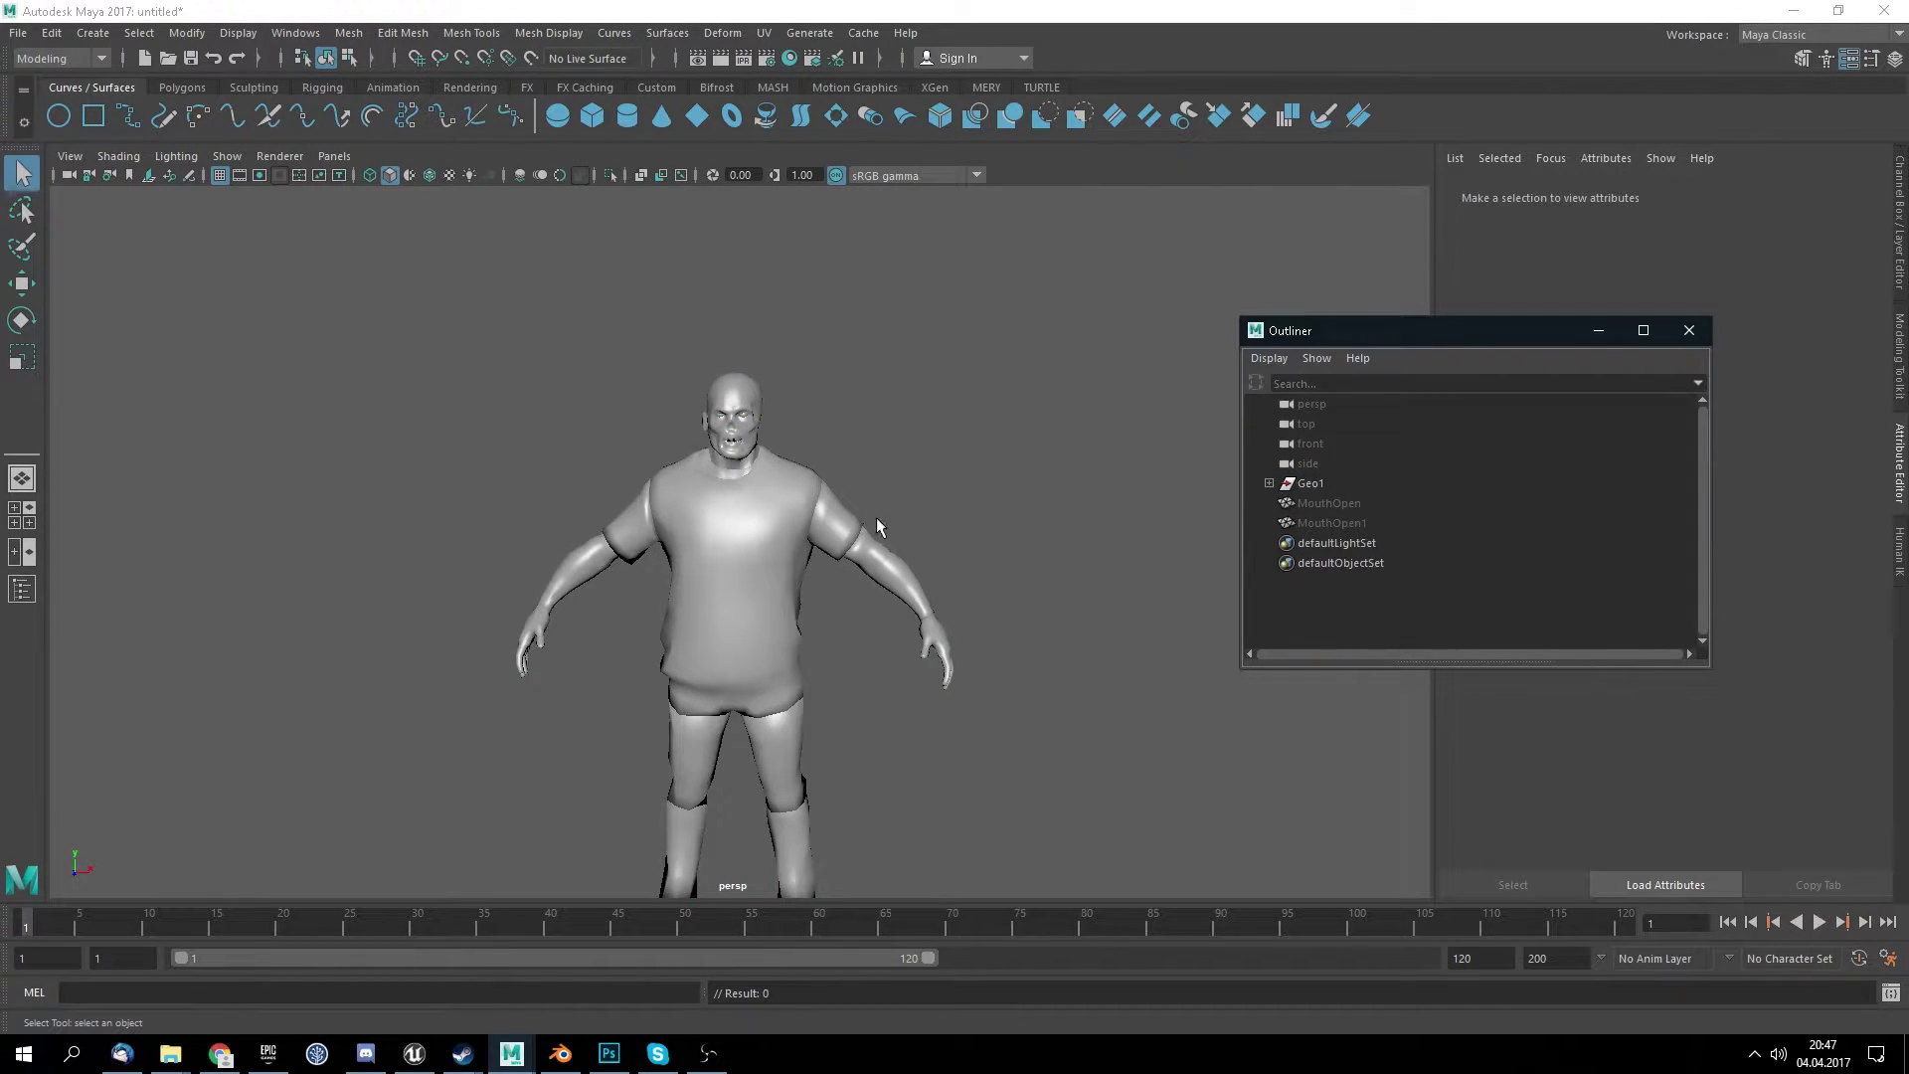
- Select the head mesh and open Color texture choices for its ZombieAC_Head_MAT material
{"action": "scroll", "coordinate": [958, 529], "scroll_direction": "down", "scroll_amount": 1}
{"action": "left_click", "coordinate": [1688, 330]}
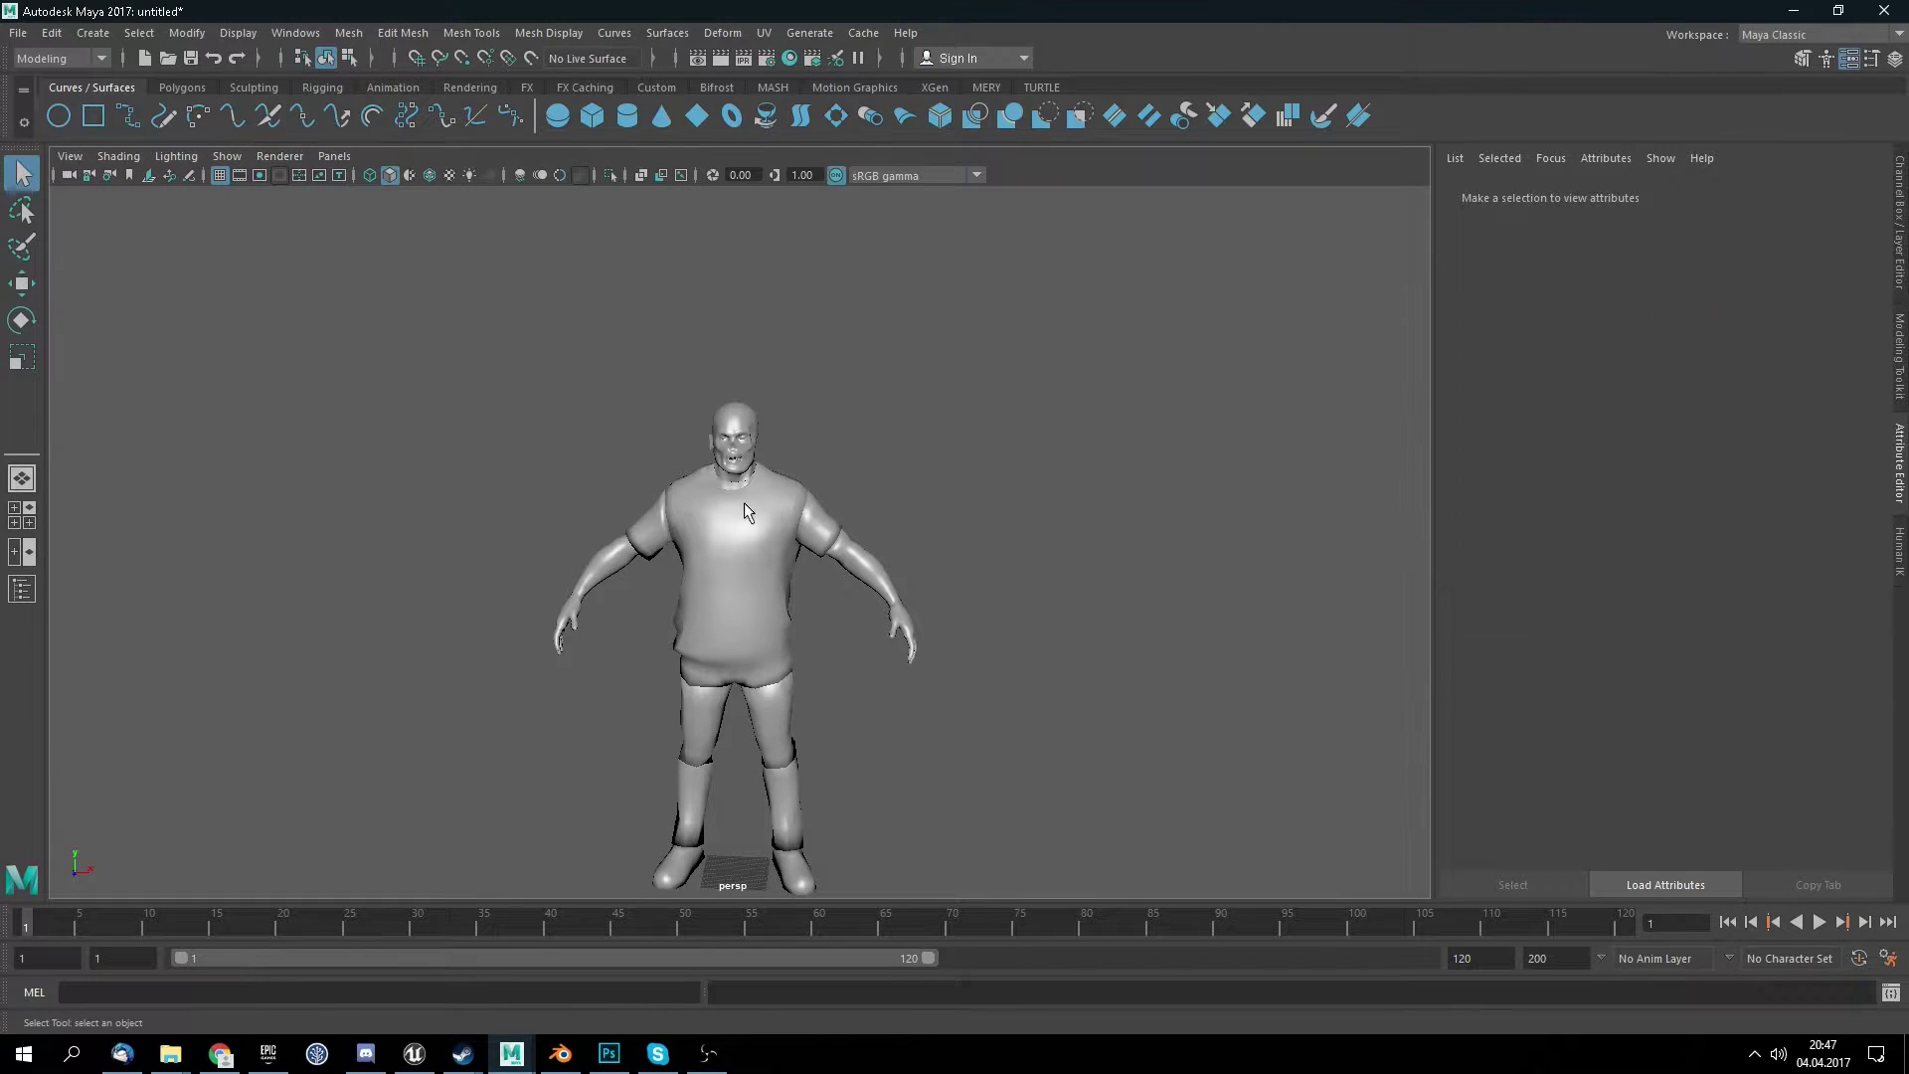
{"action": "left_click", "coordinate": [744, 503]}
{"action": "left_click", "coordinate": [733, 435]}
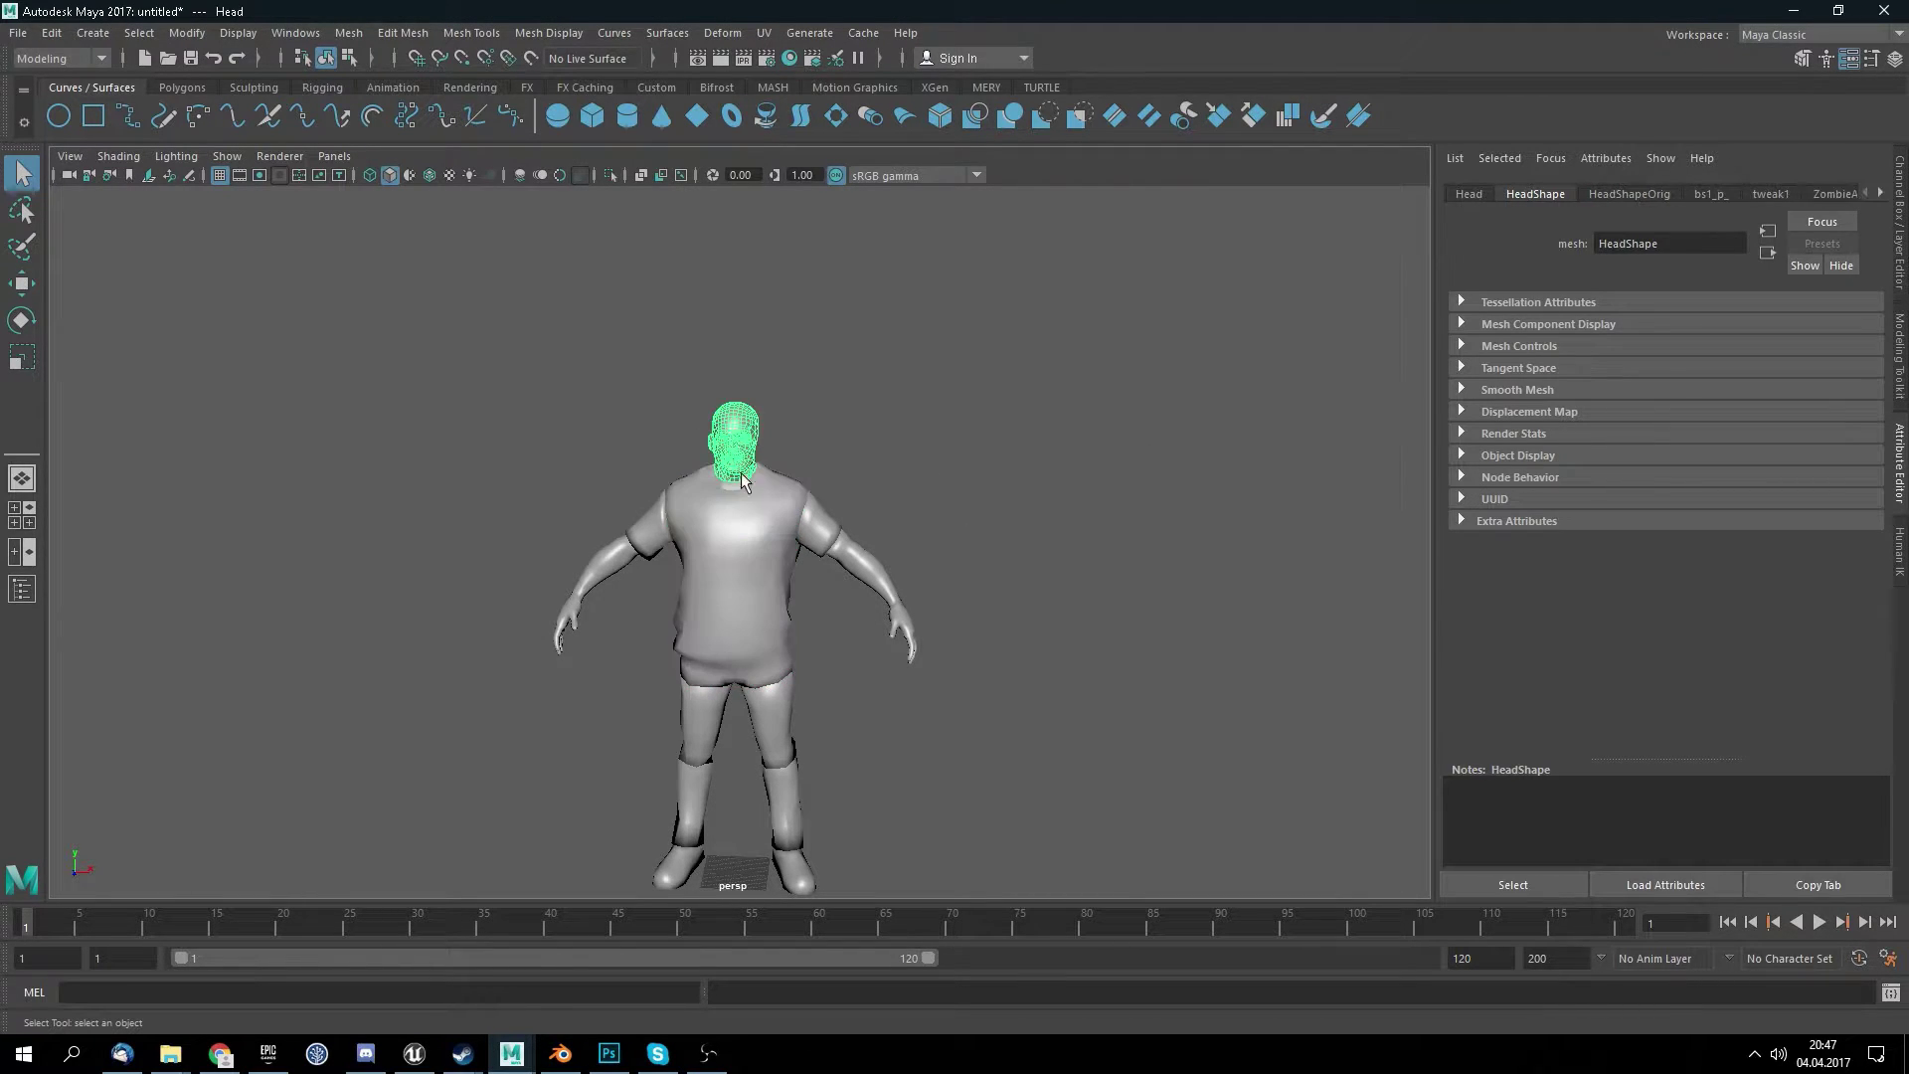
{"action": "left_click", "coordinate": [1880, 193]}
{"action": "left_click", "coordinate": [1827, 195]}
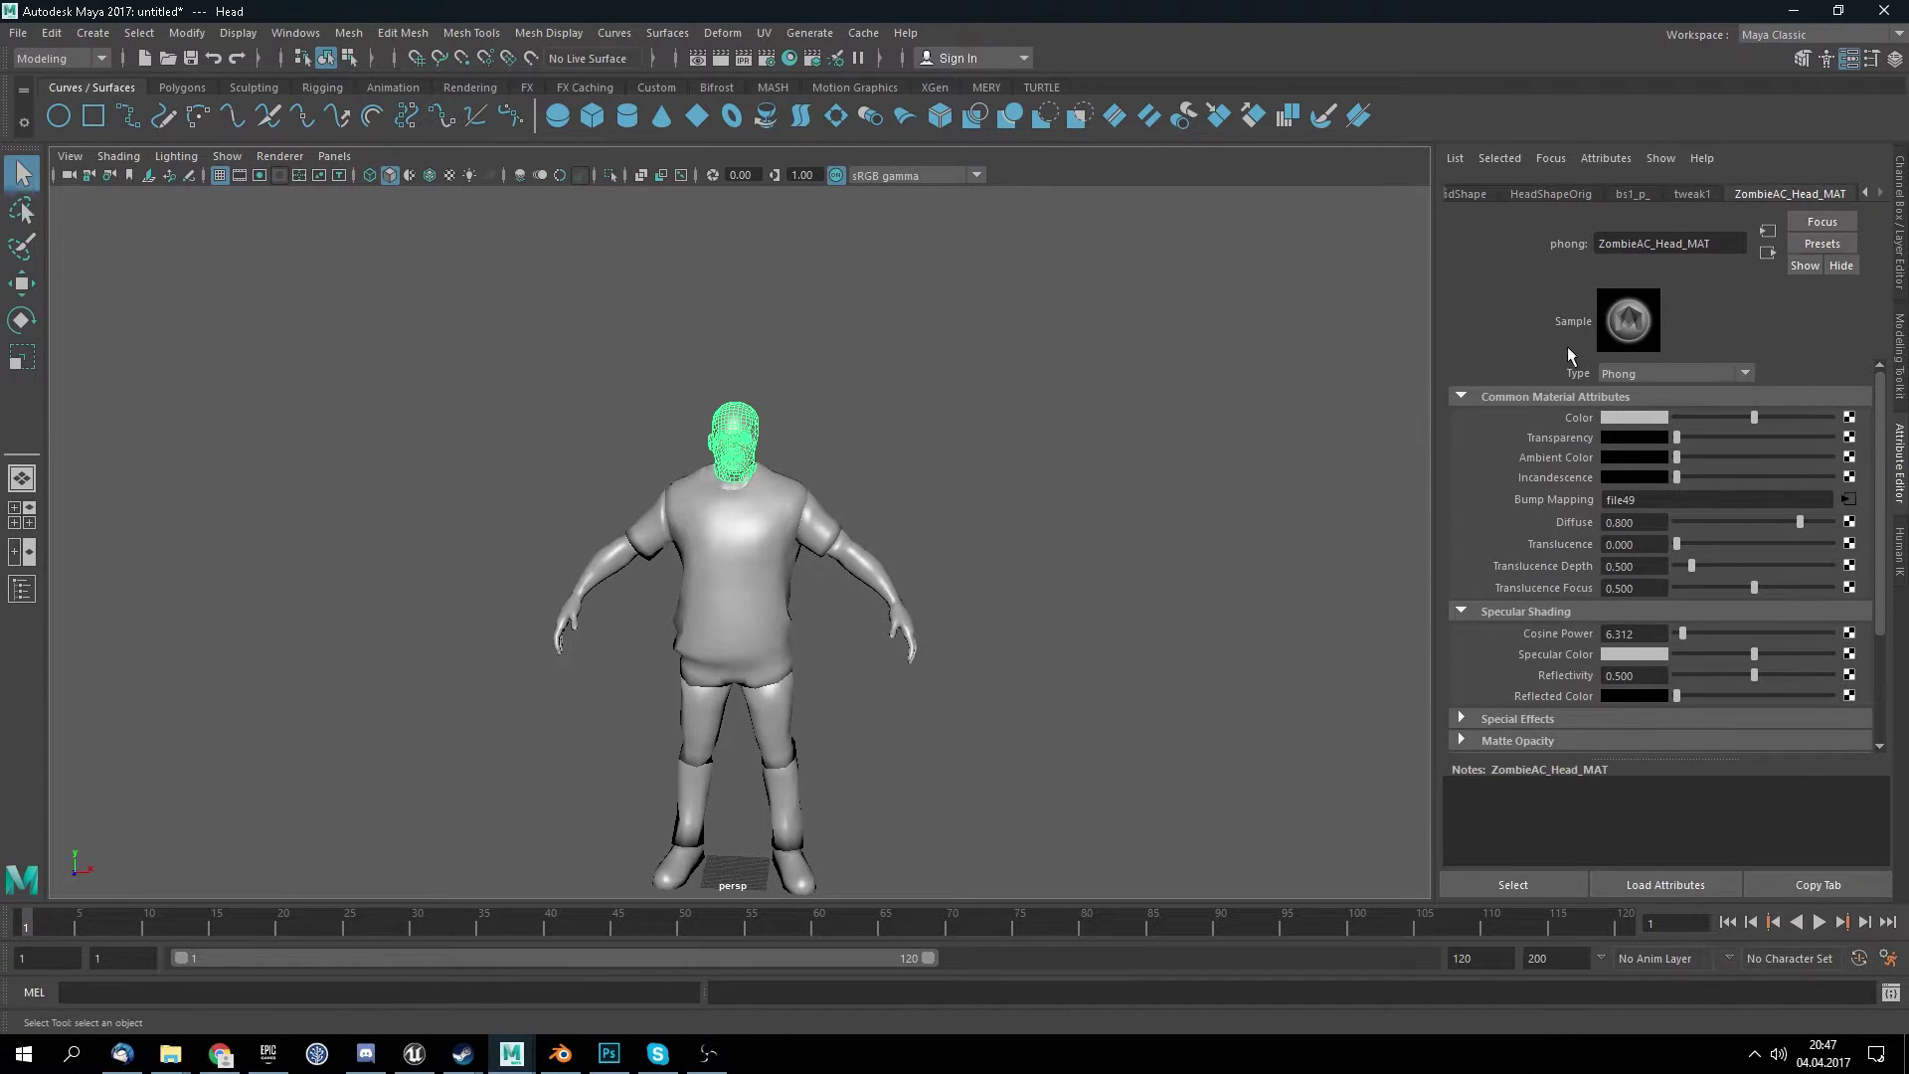
{"action": "left_click_drag", "start_coordinate": [1618, 247], "coordinate": [1714, 249]}
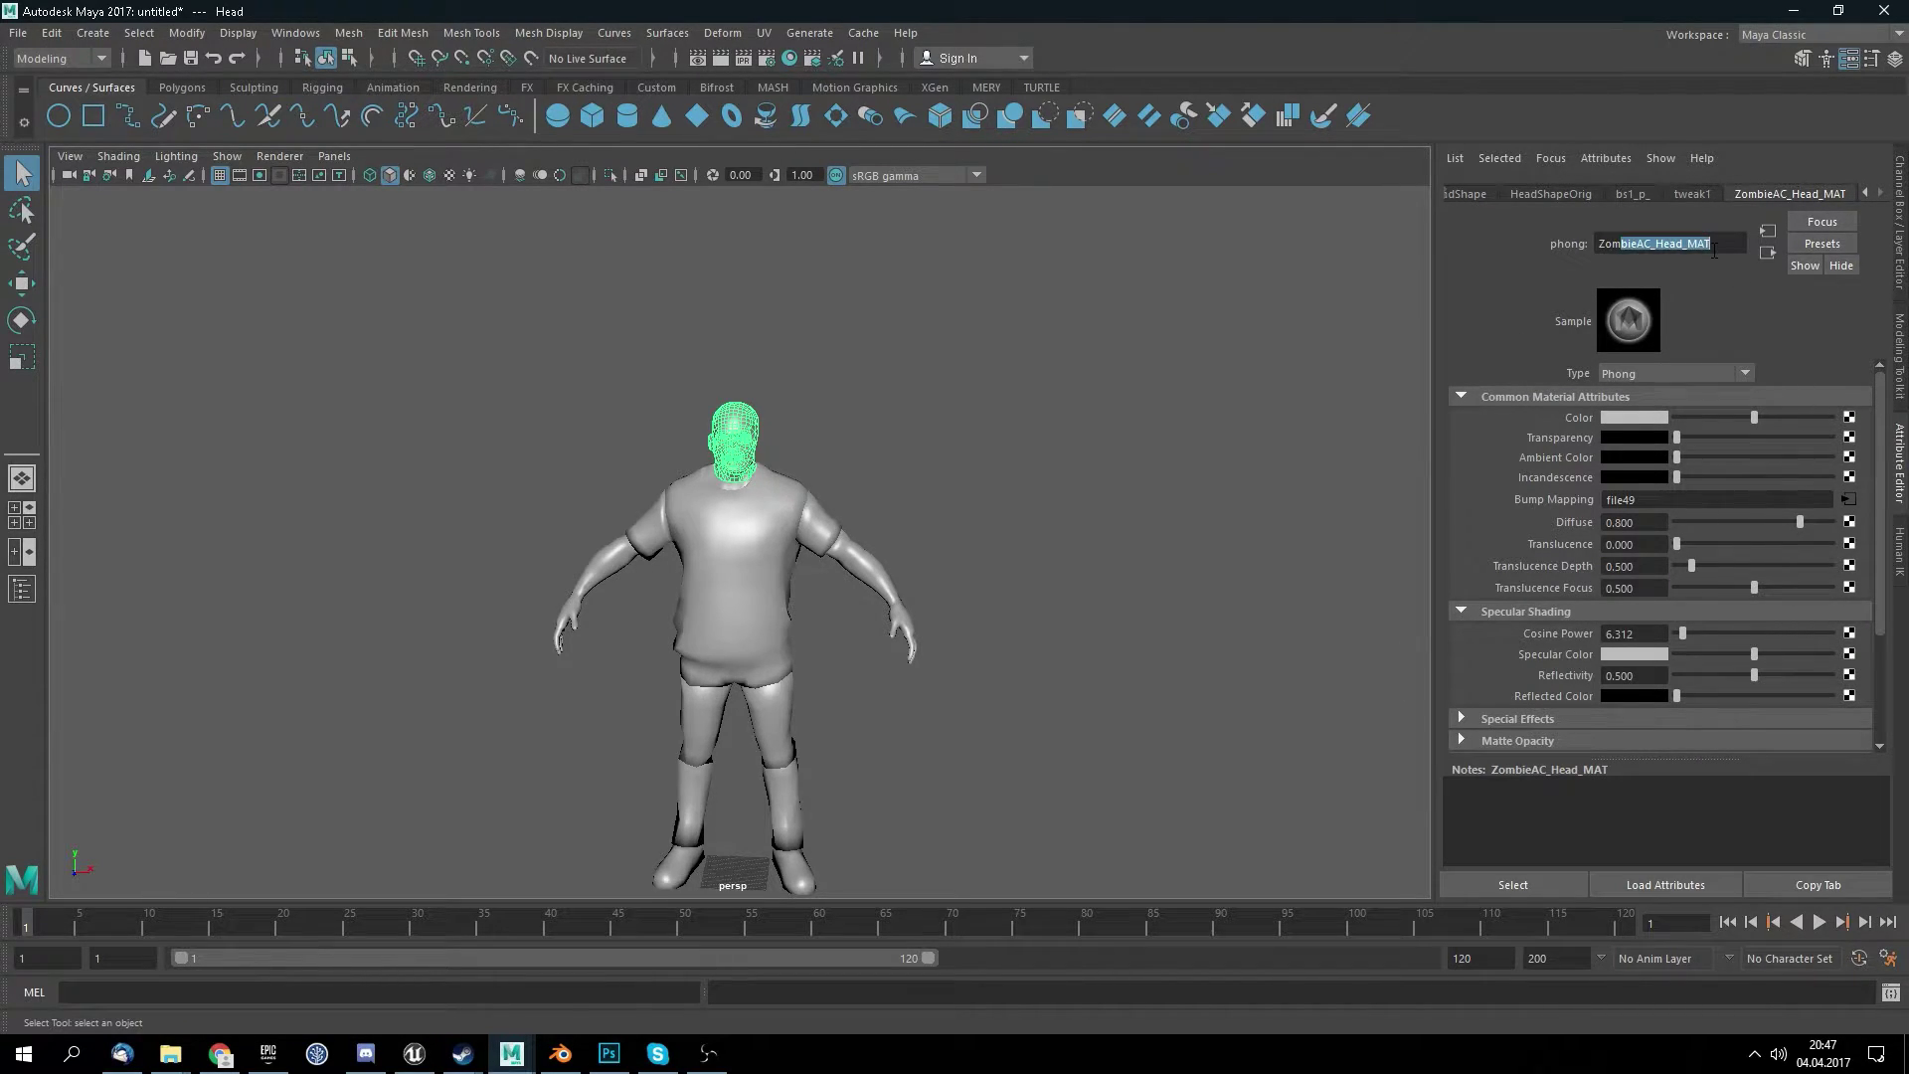
{"action": "left_click", "coordinate": [1848, 417]}
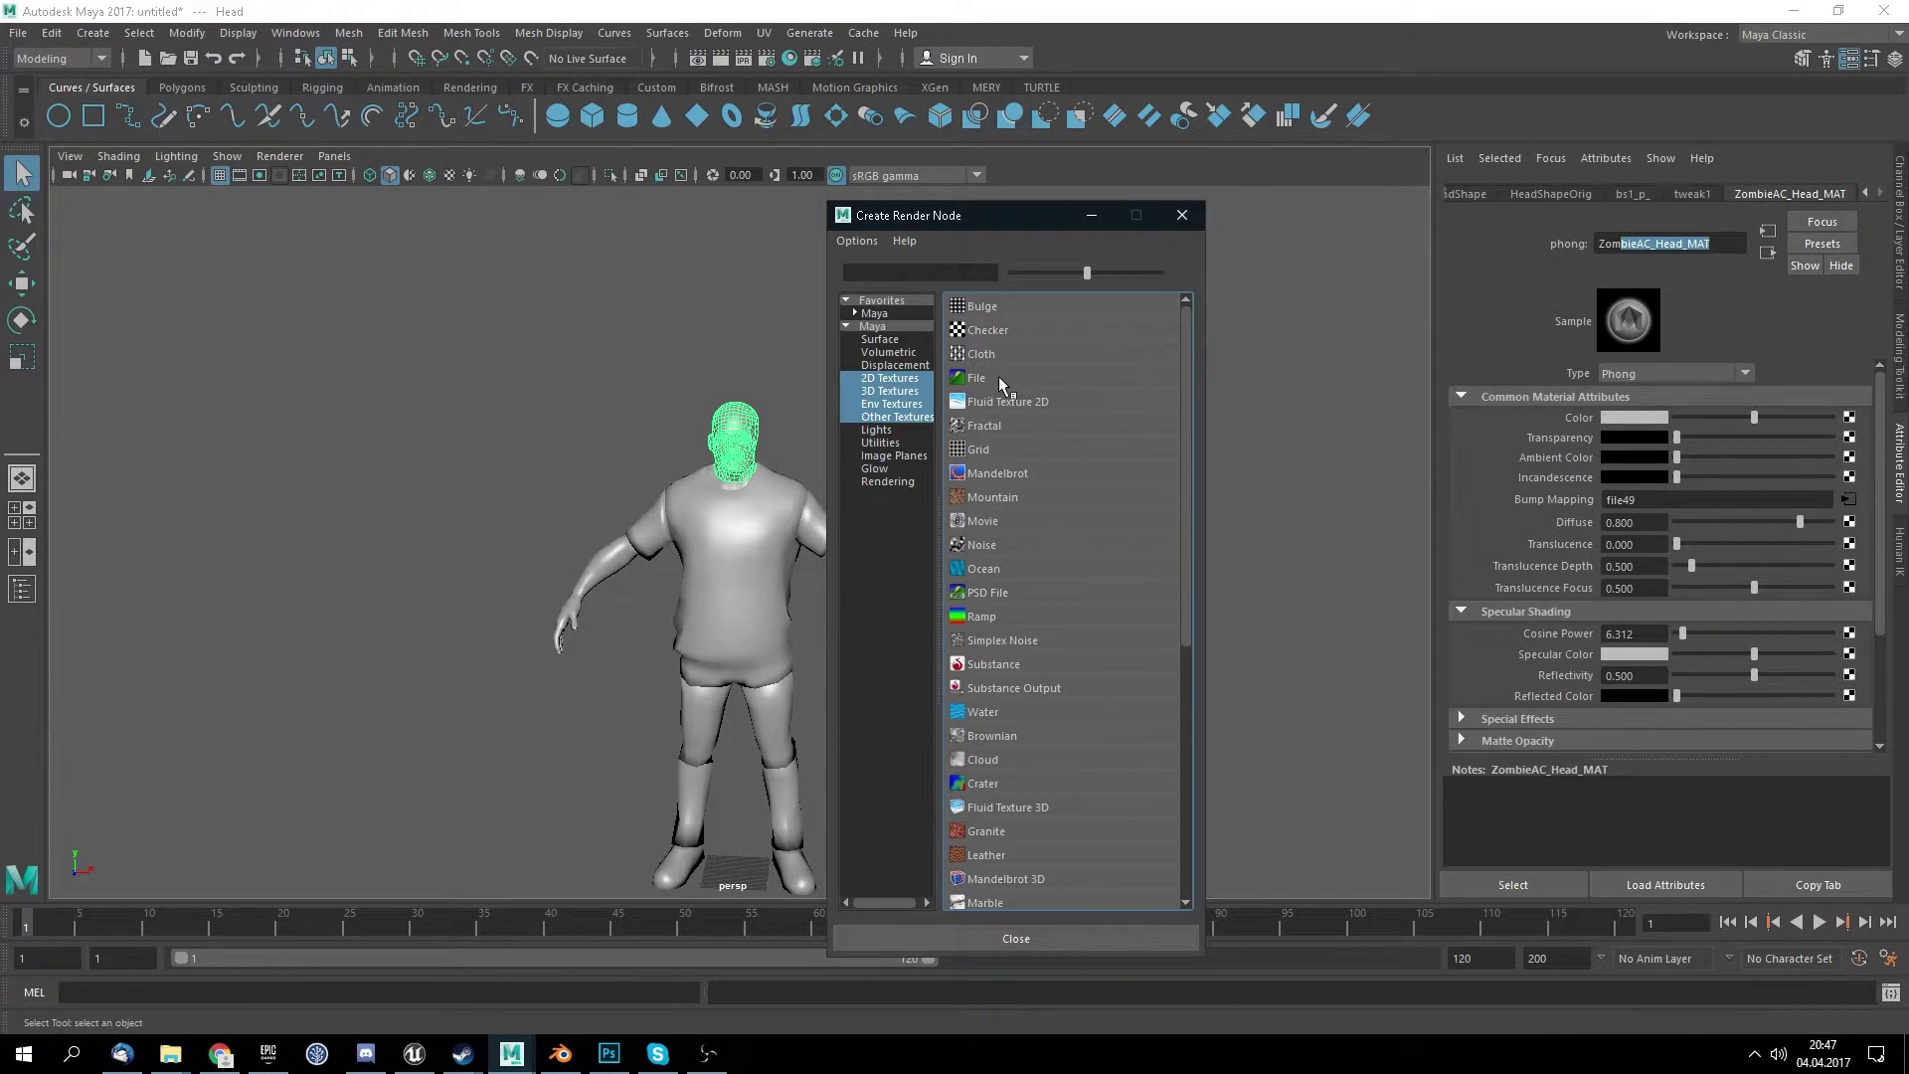
- Create a File texture for the head colour using ZombieAC_Head_MAT_AlbedoTransparency_V1.png from ZombieAC\Model\Materials
{"action": "left_click", "coordinate": [998, 377]}
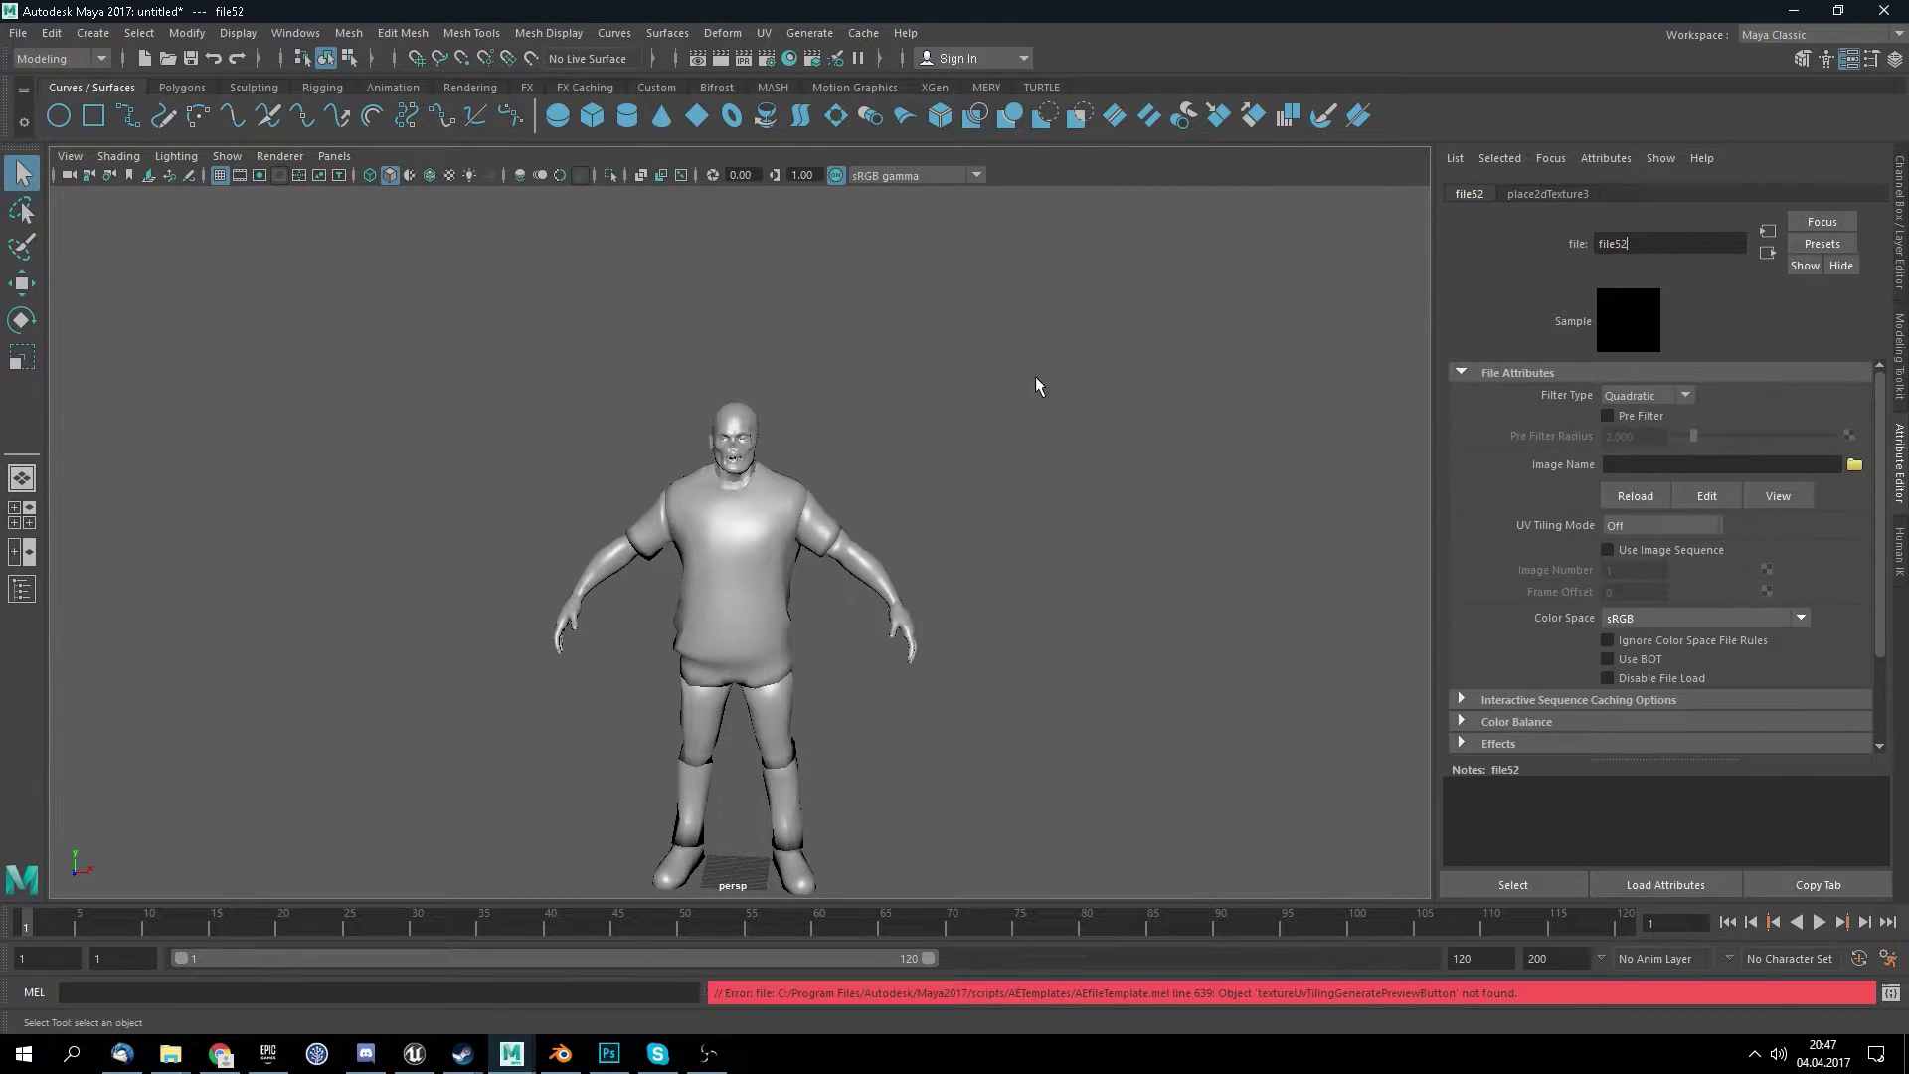
{"action": "left_click", "coordinate": [1854, 466]}
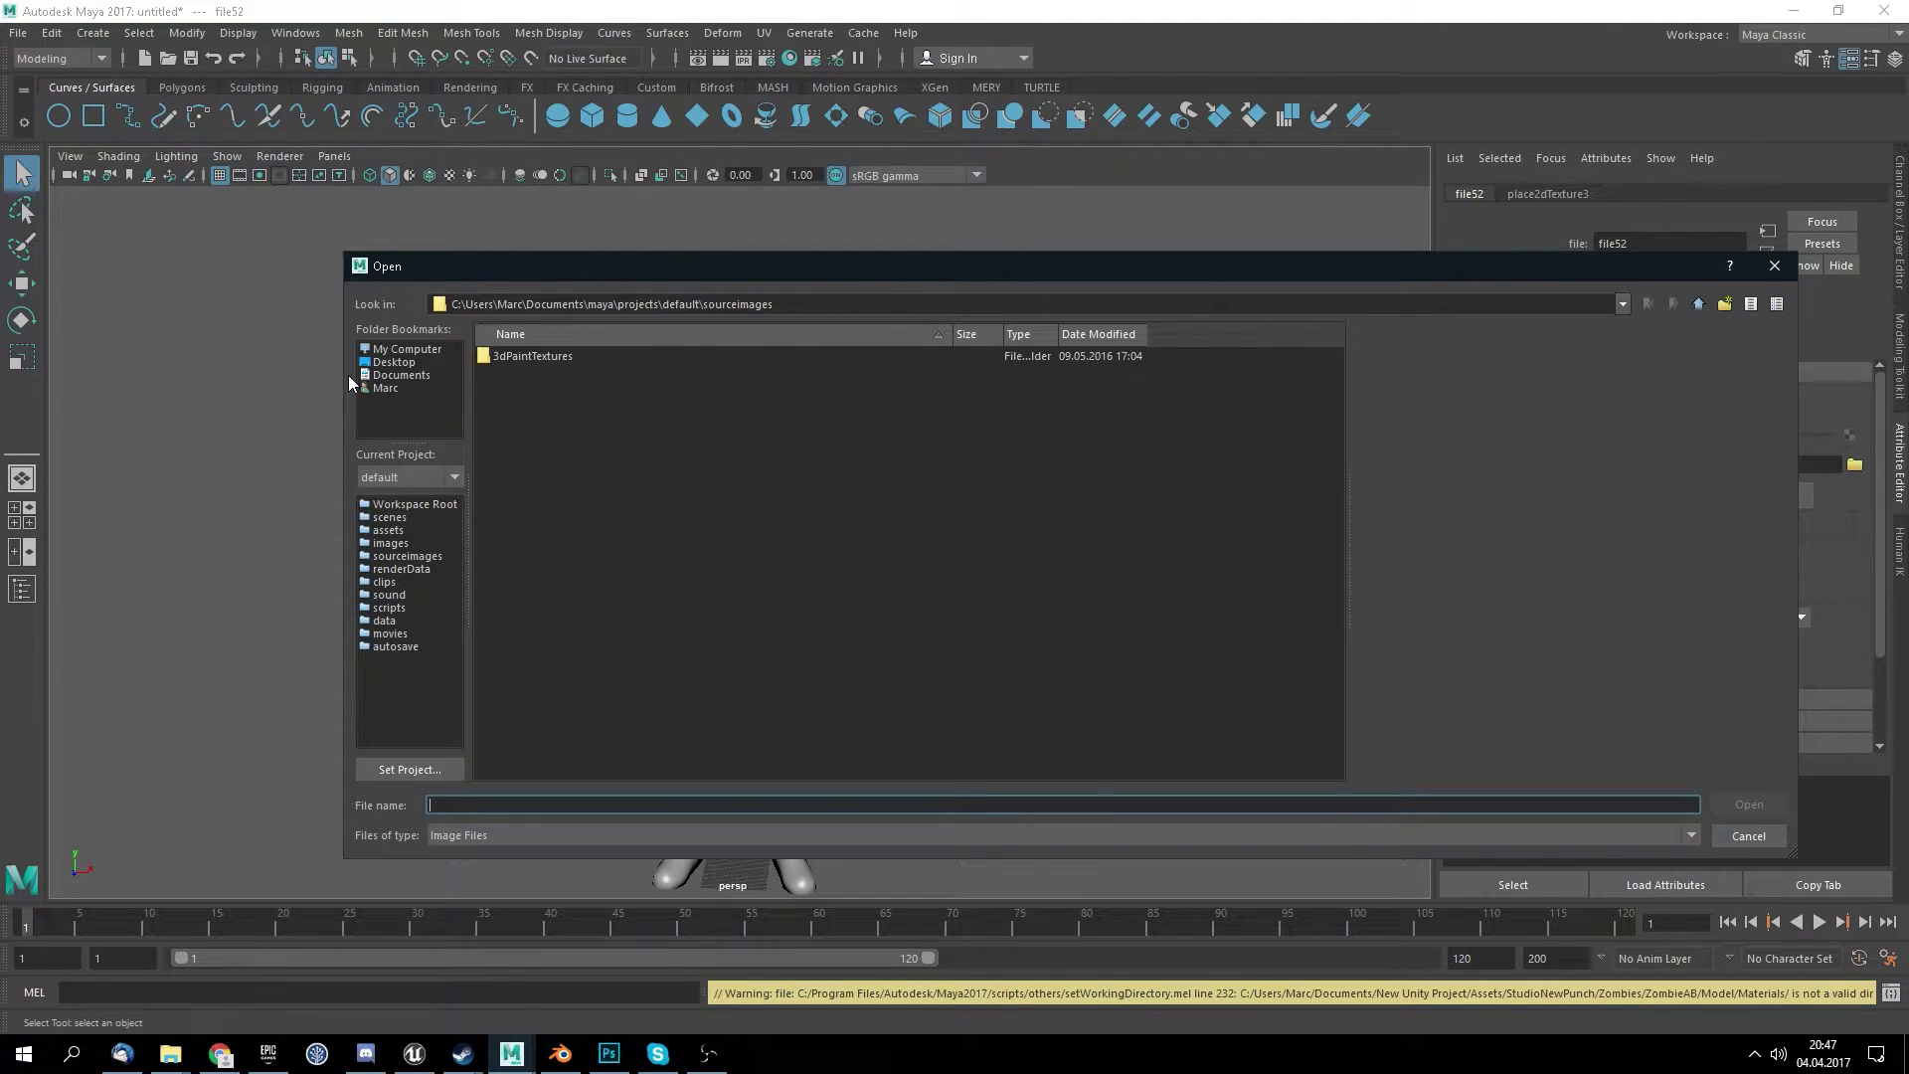
{"action": "left_click", "coordinate": [394, 362]}
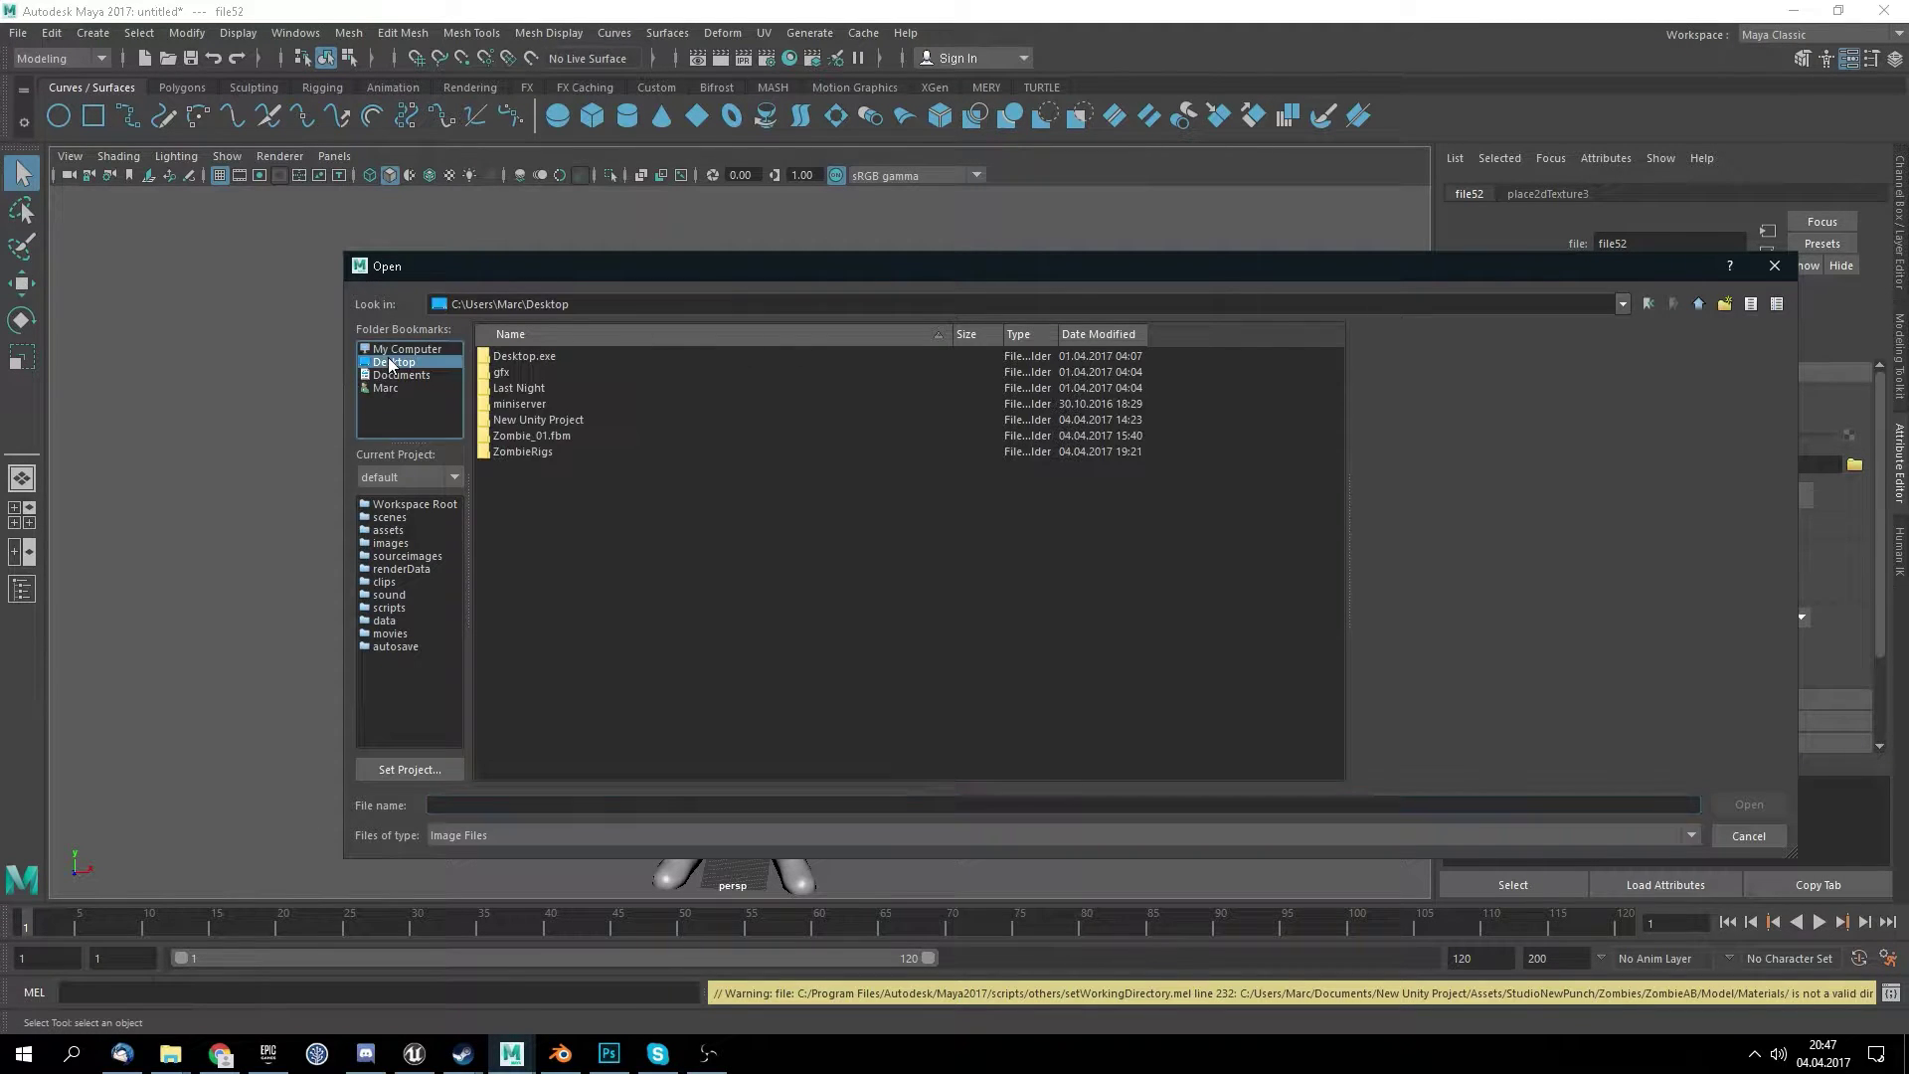
{"action": "double_click", "coordinate": [531, 422]}
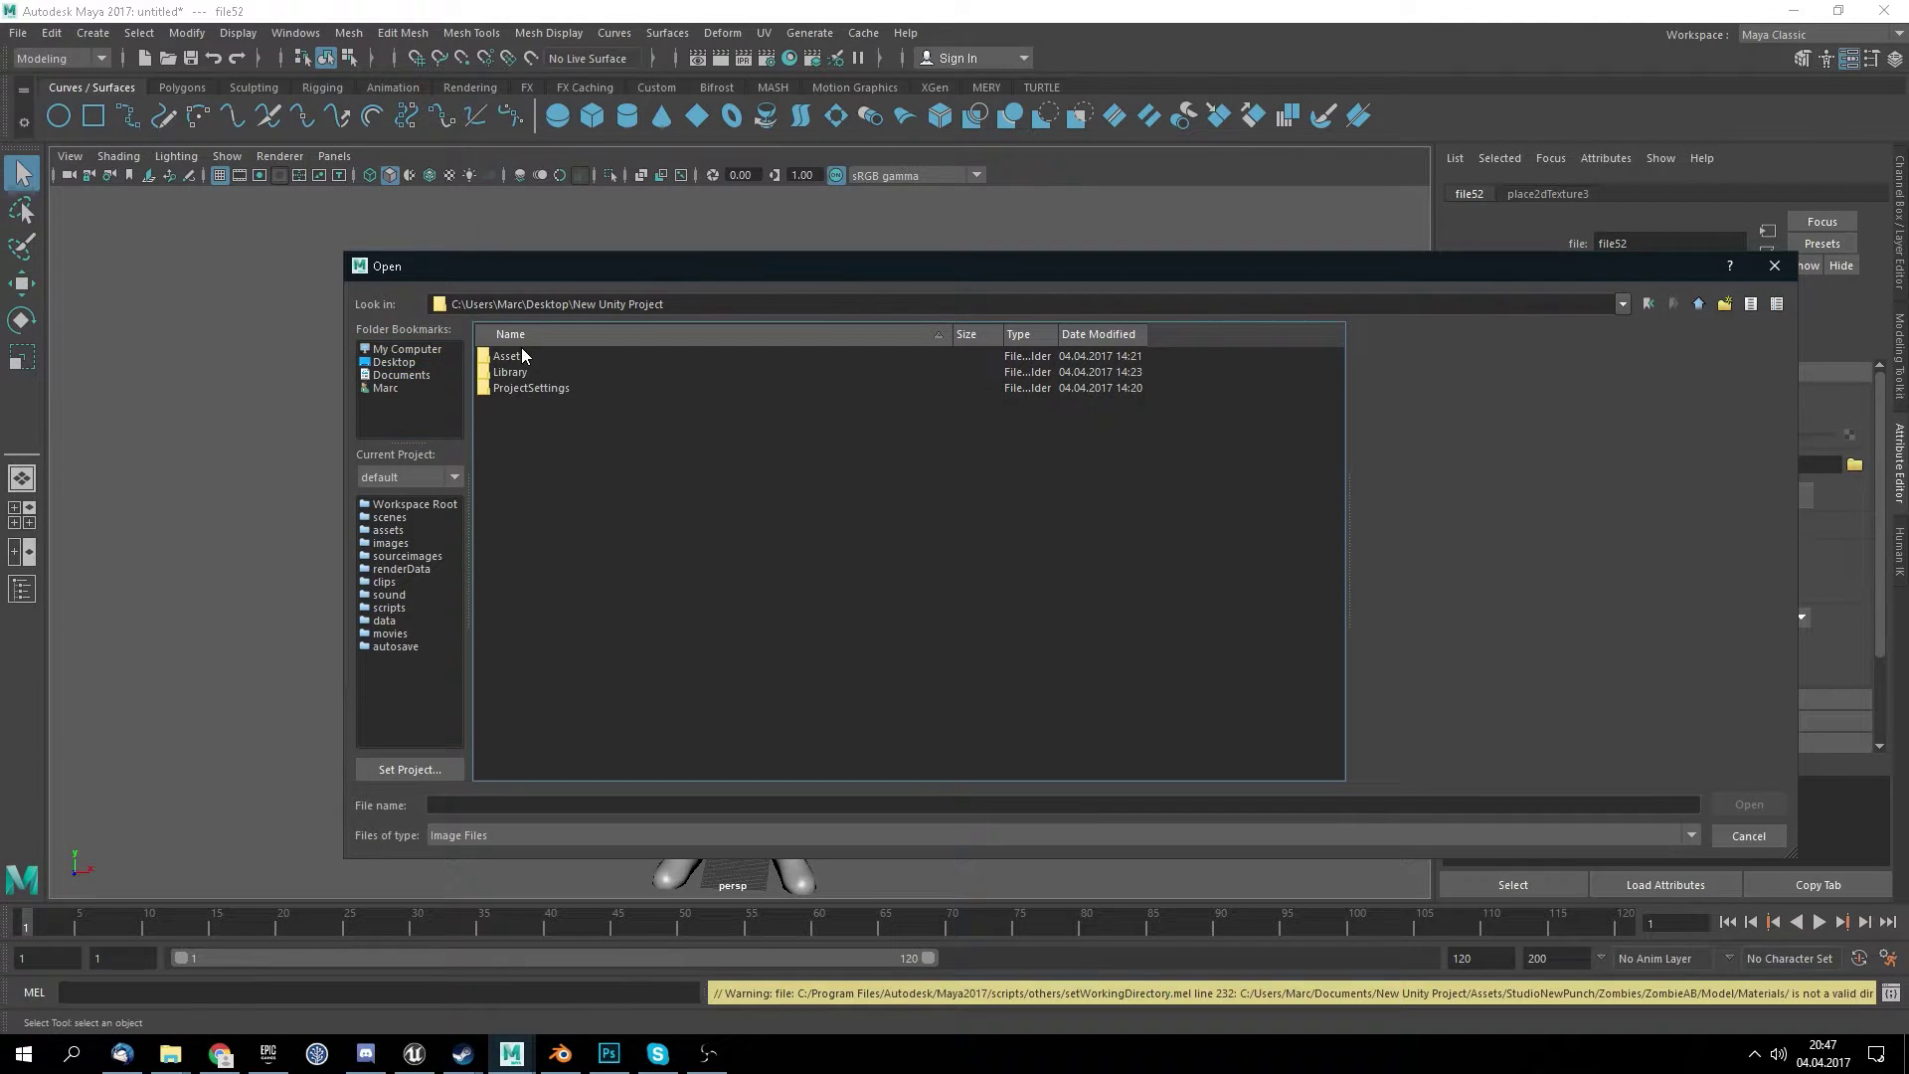
{"action": "double_click", "coordinate": [512, 356]}
{"action": "double_click", "coordinate": [517, 356]}
{"action": "left_click", "coordinate": [519, 358]}
{"action": "double_click", "coordinate": [519, 356]}
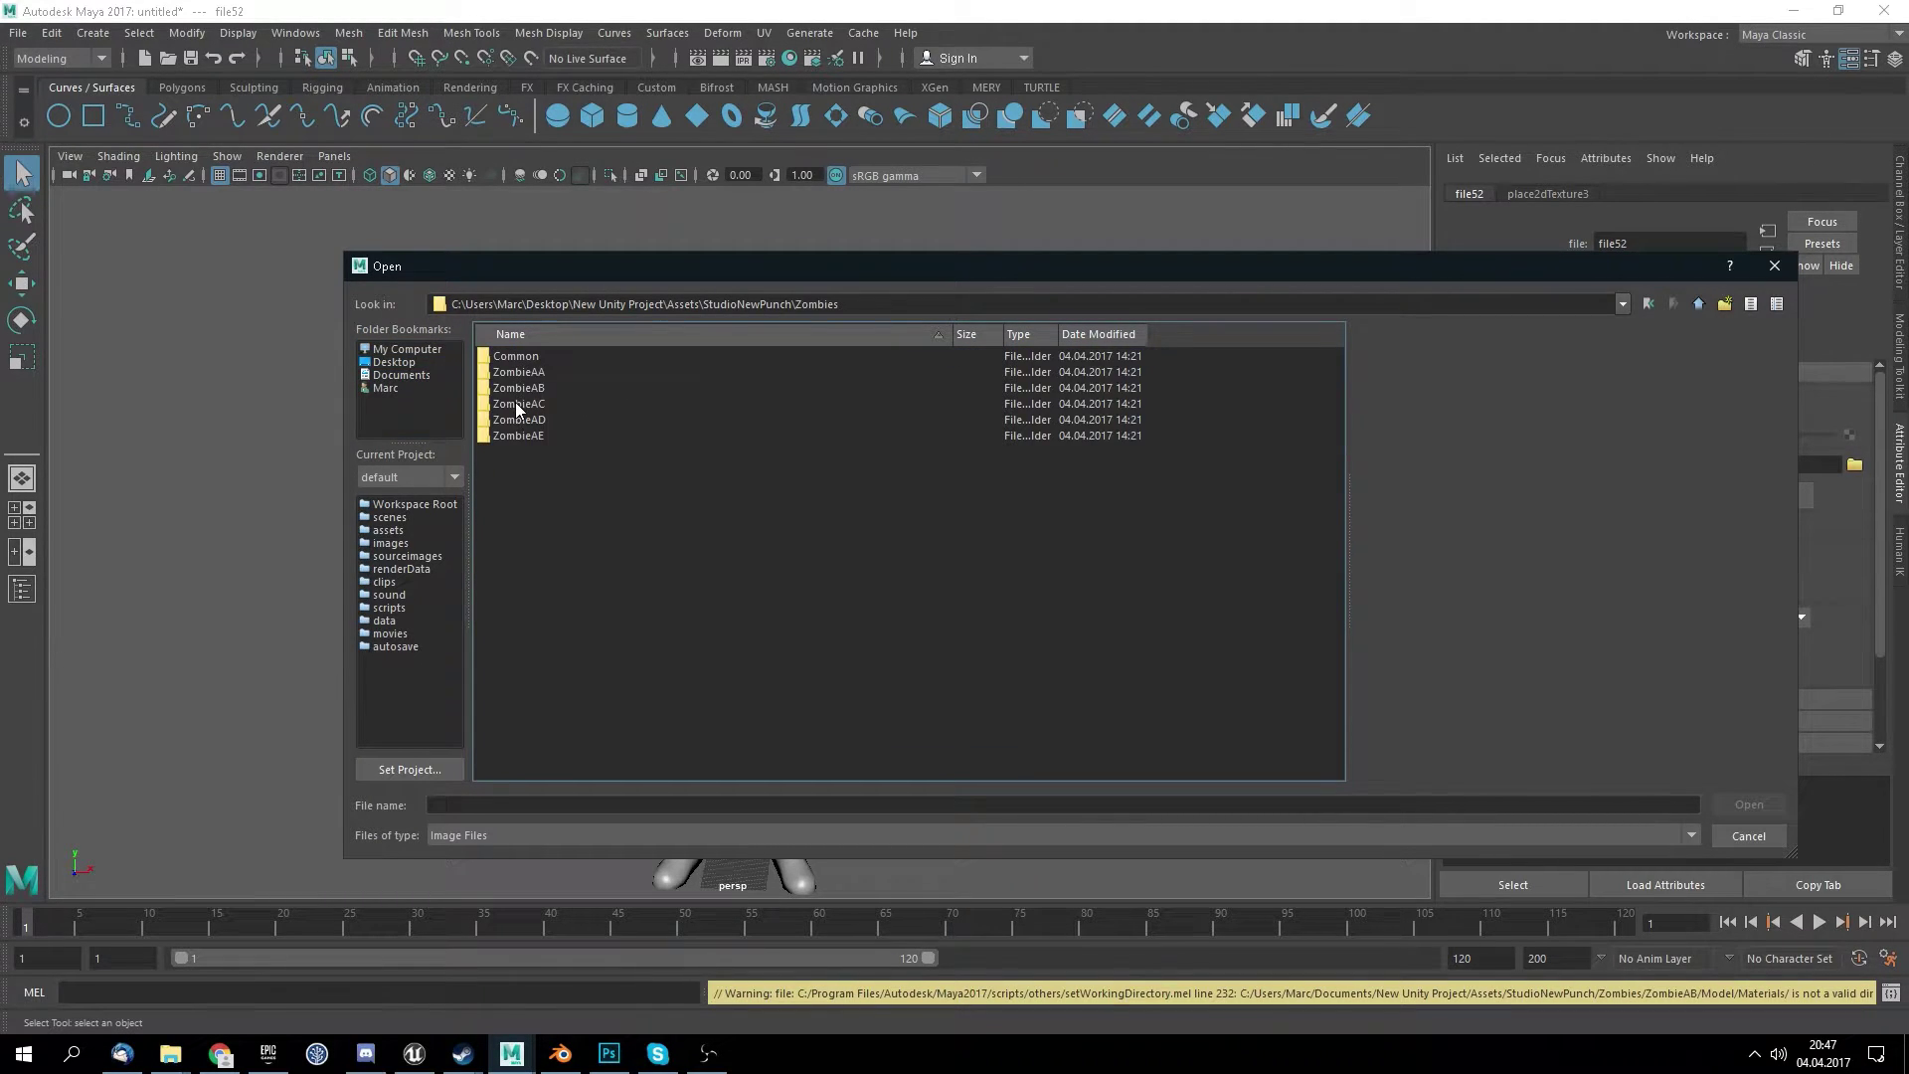
{"action": "double_click", "coordinate": [518, 403]}
{"action": "double_click", "coordinate": [528, 358]}
{"action": "double_click", "coordinate": [528, 358]}
{"action": "left_click_drag", "start_coordinate": [778, 267], "coordinate": [630, 266]}
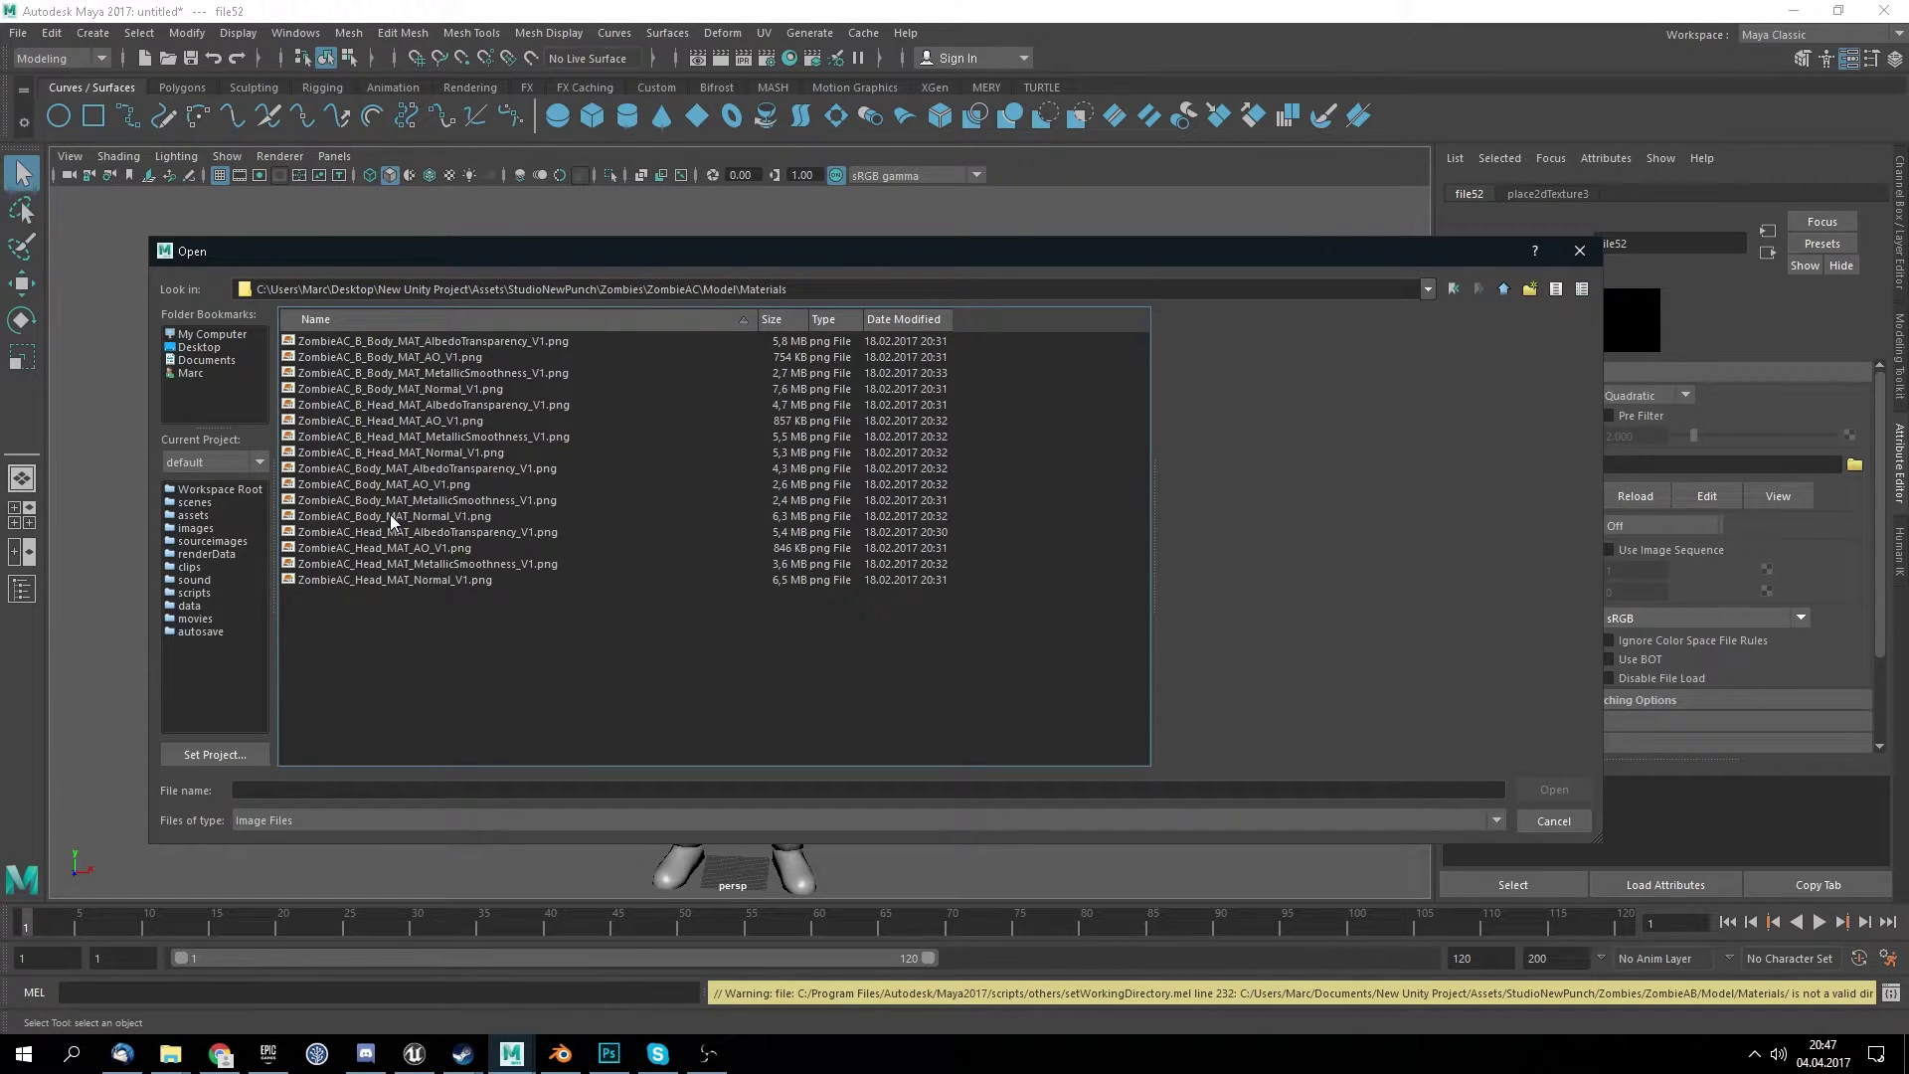
{"action": "left_click", "coordinate": [444, 537]}
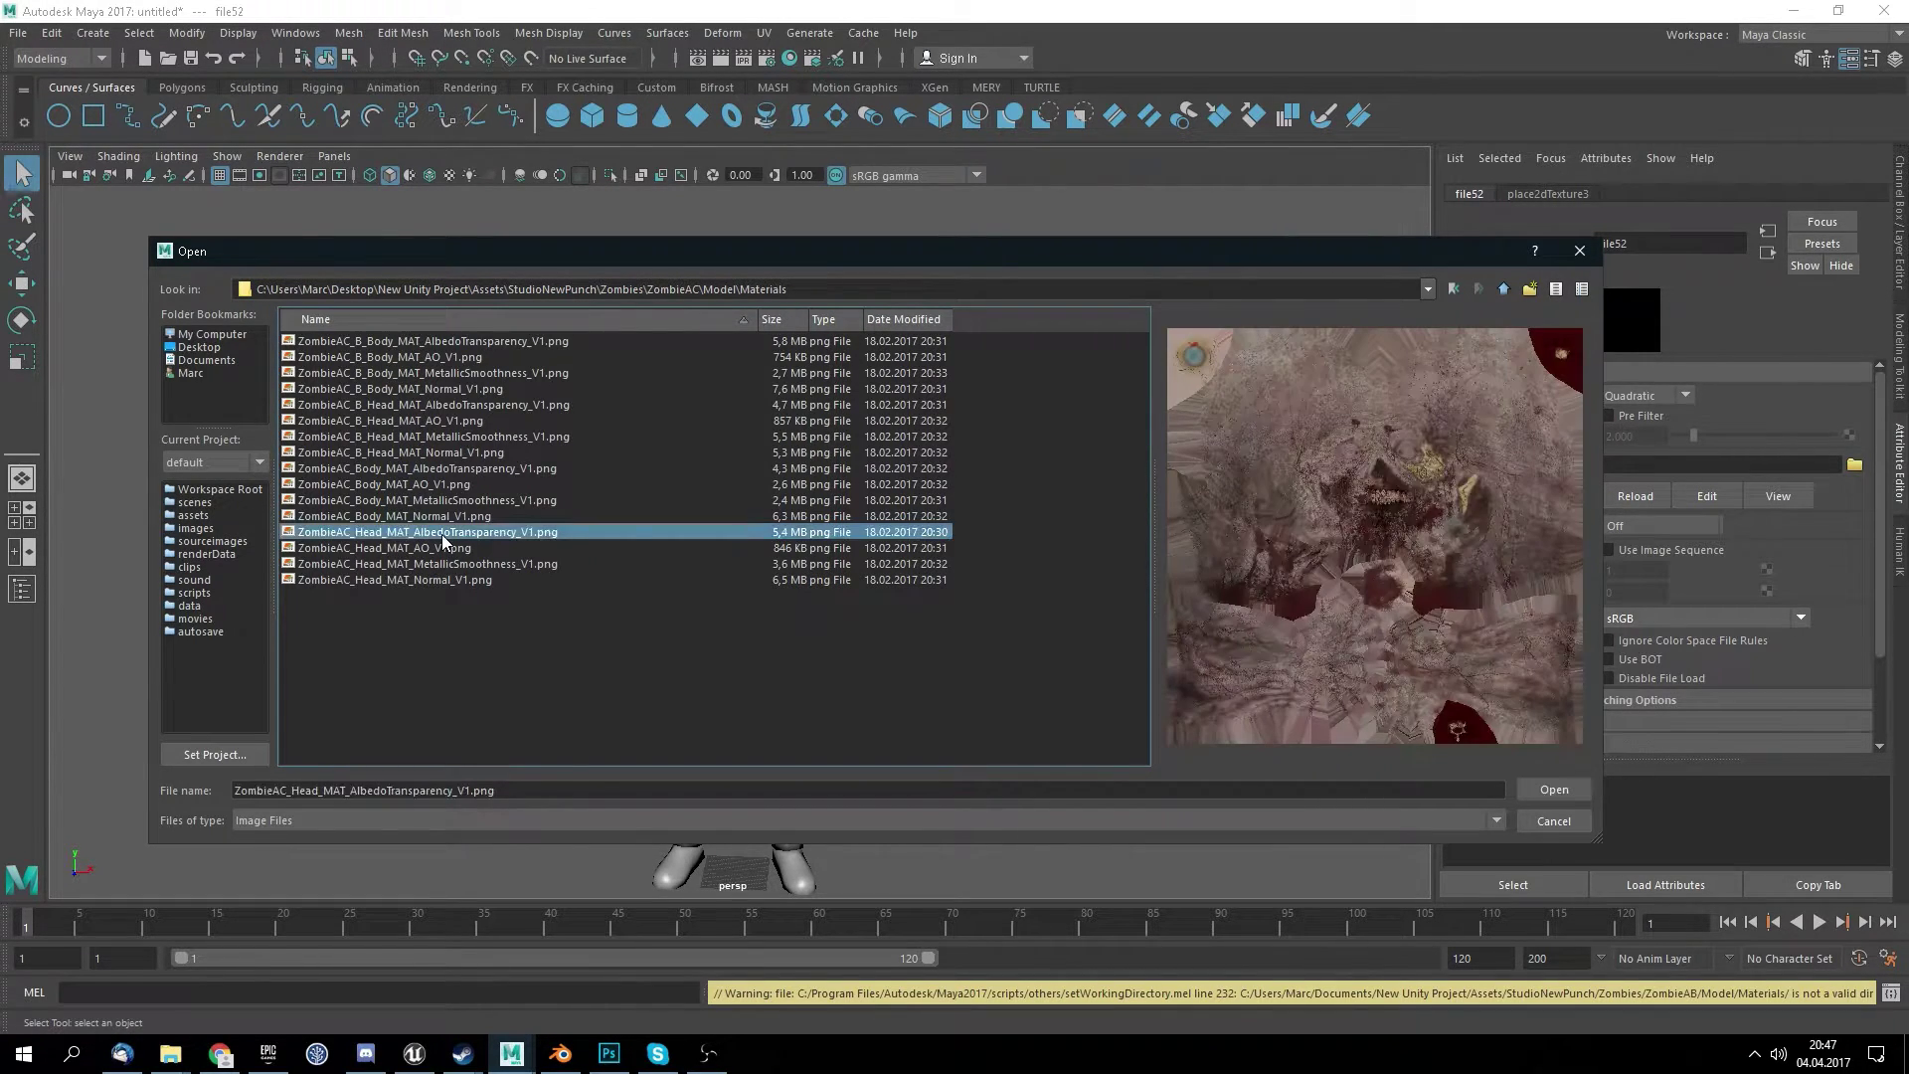
{"action": "left_click", "coordinate": [1553, 790]}
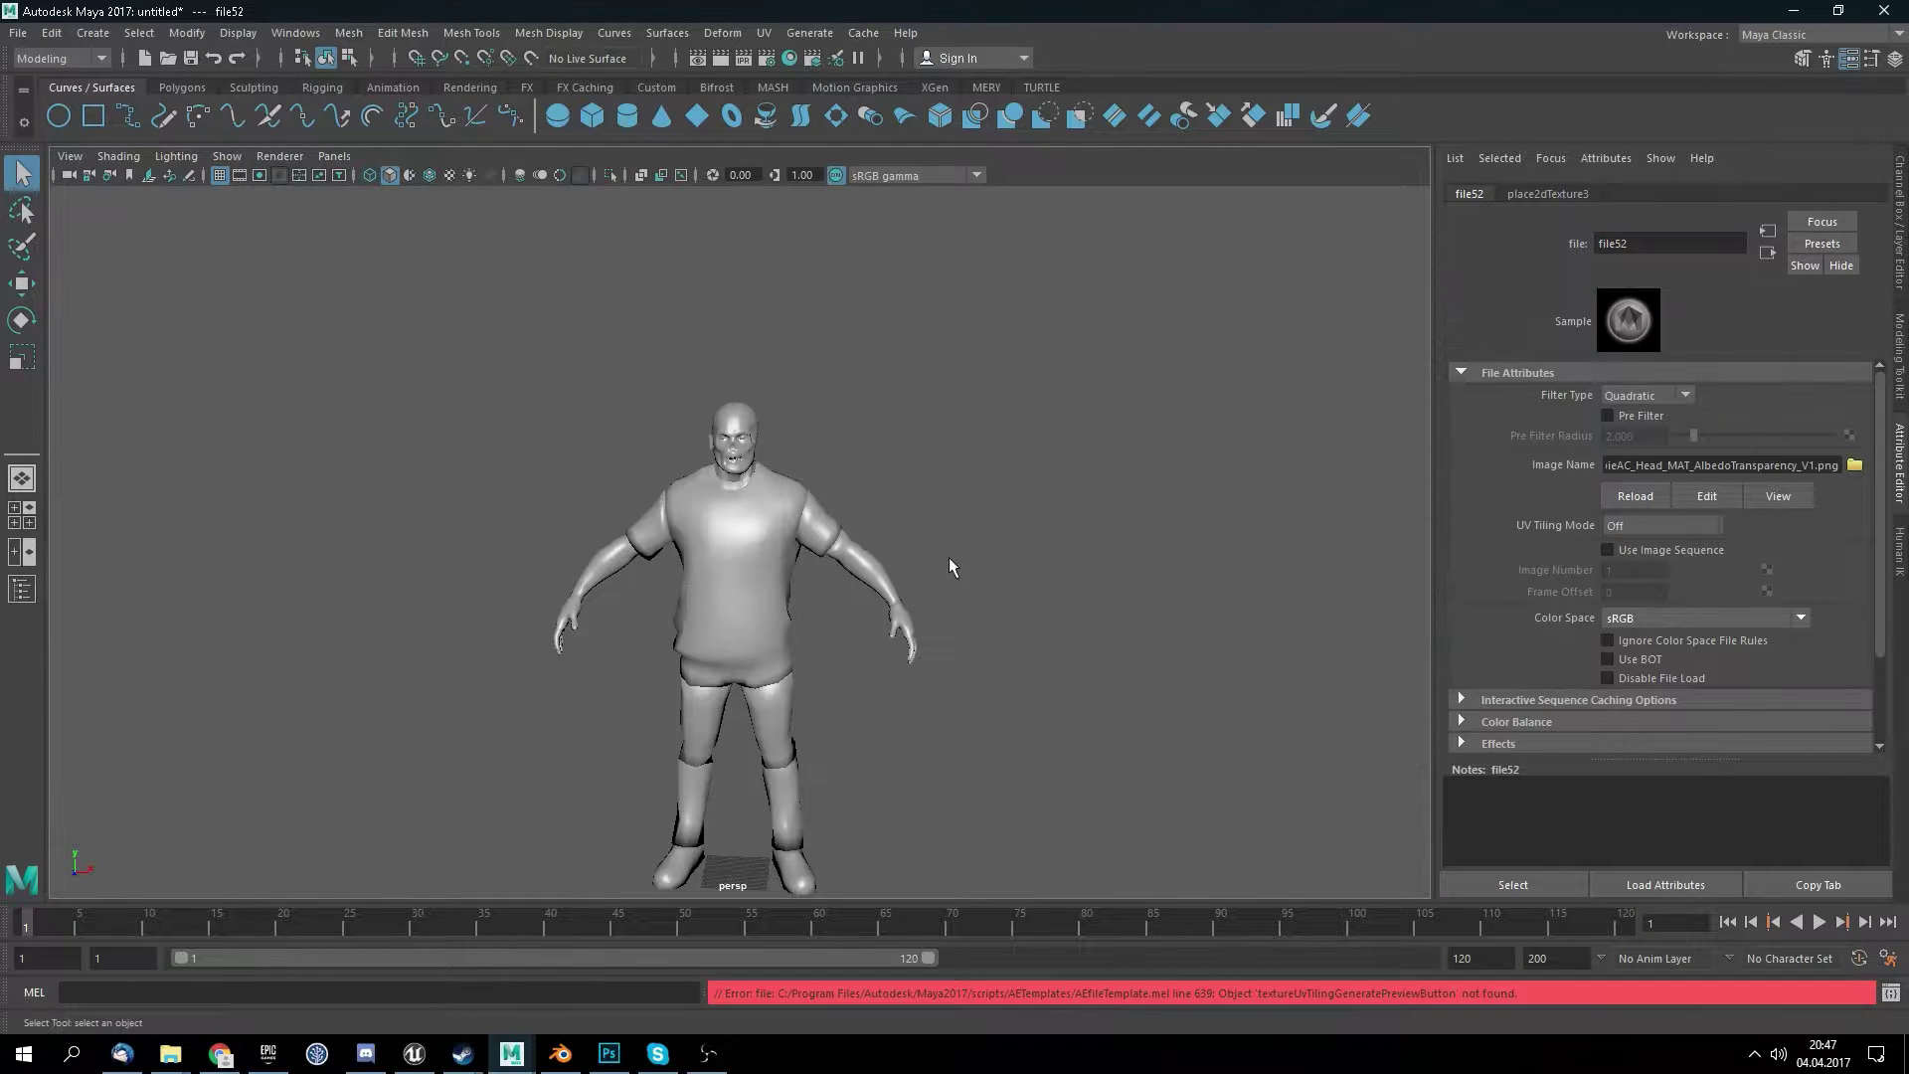
- Enable Shading > Hardware Texturing in the viewport and select the zombie's body mesh
{"action": "left_click", "coordinate": [118, 156]}
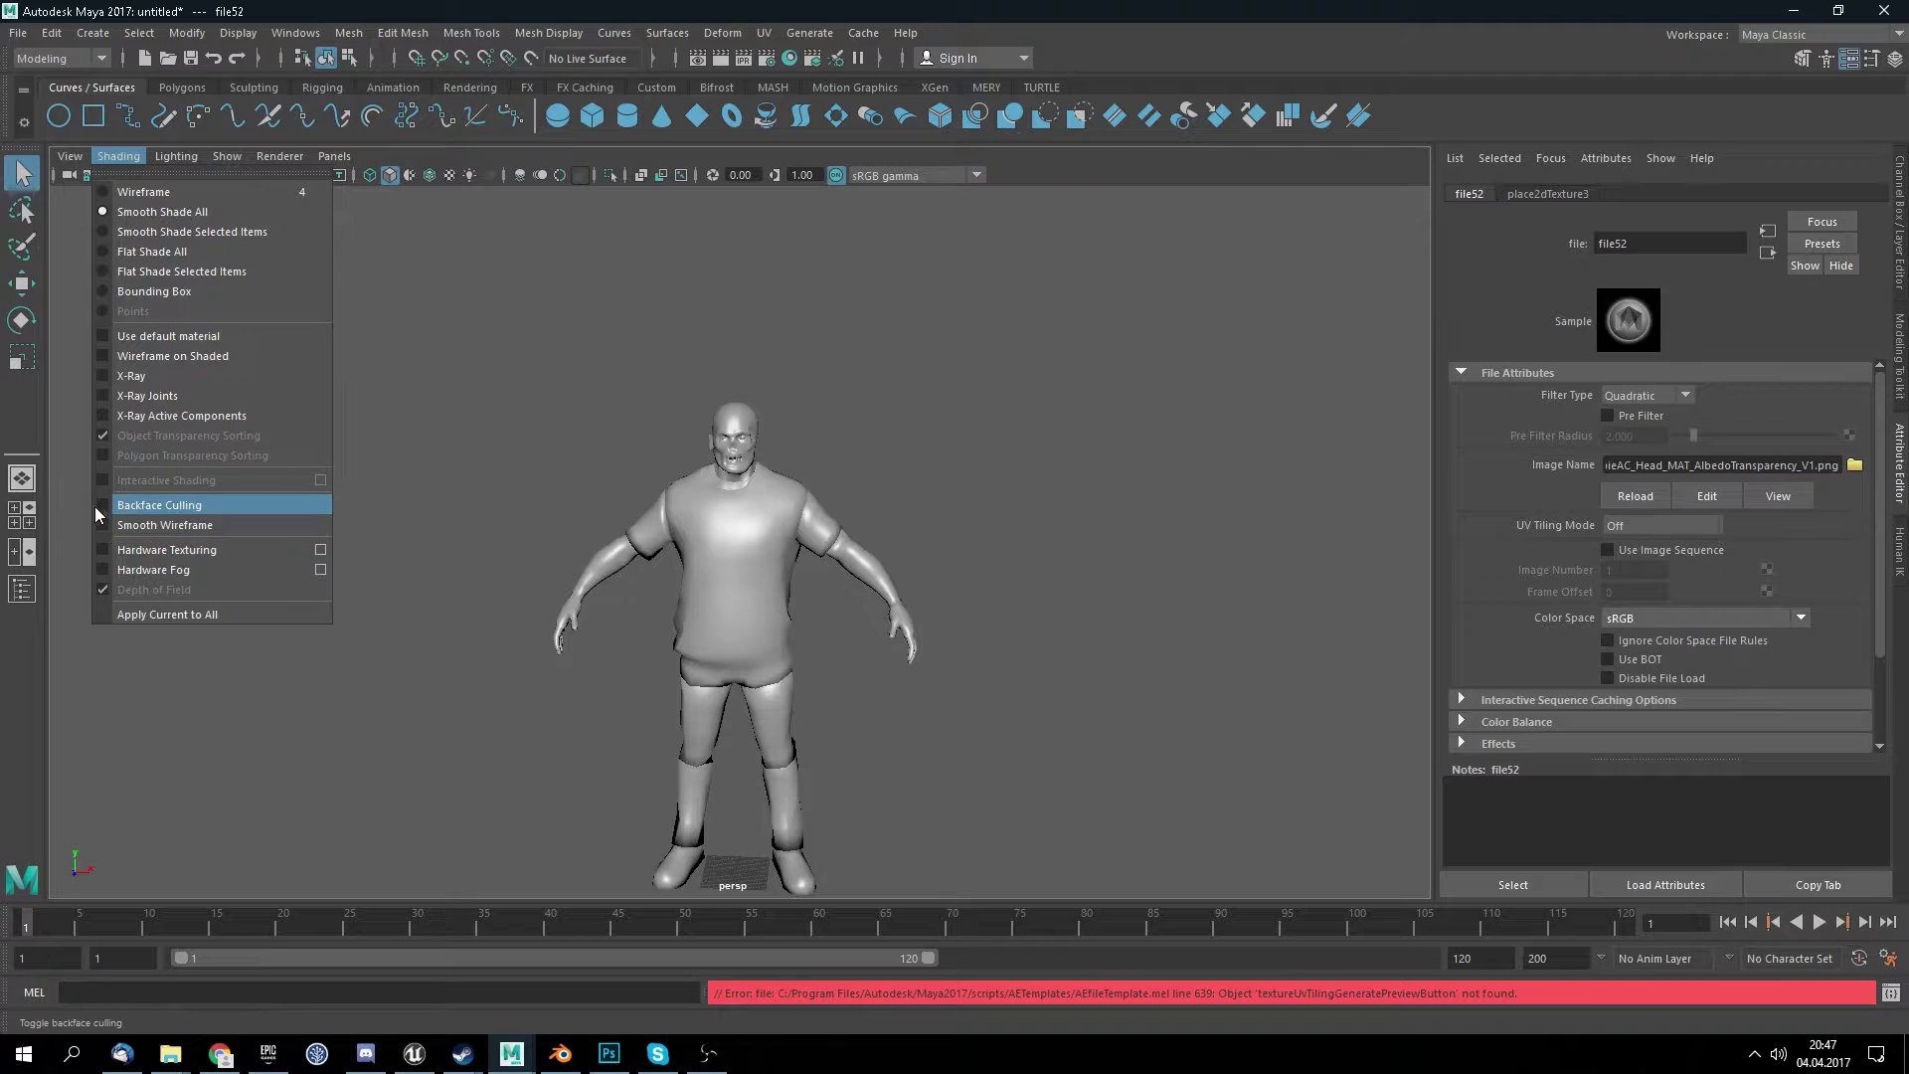
{"action": "left_click", "coordinate": [99, 542]}
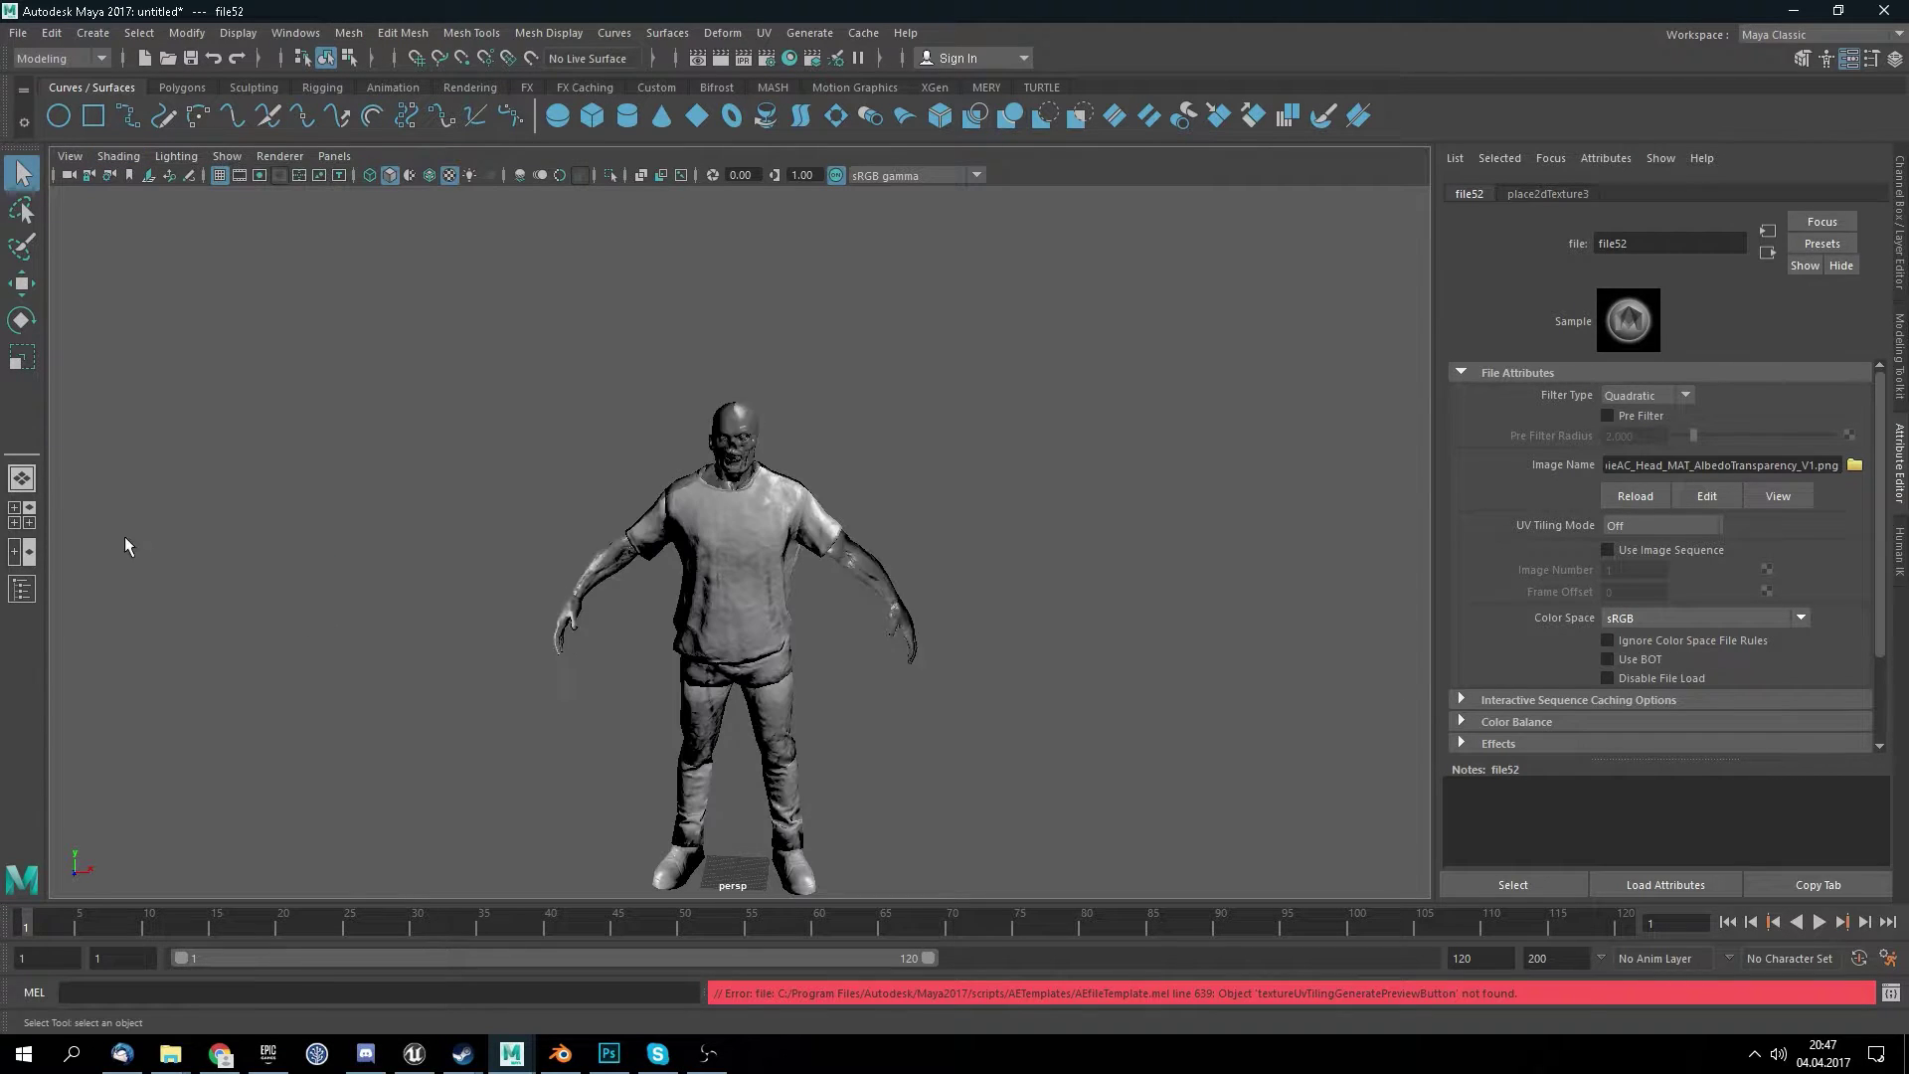
{"action": "scroll", "coordinate": [708, 449], "scroll_direction": "up", "scroll_amount": 3}
{"action": "scroll", "coordinate": [709, 449], "scroll_direction": "up", "scroll_amount": 3}
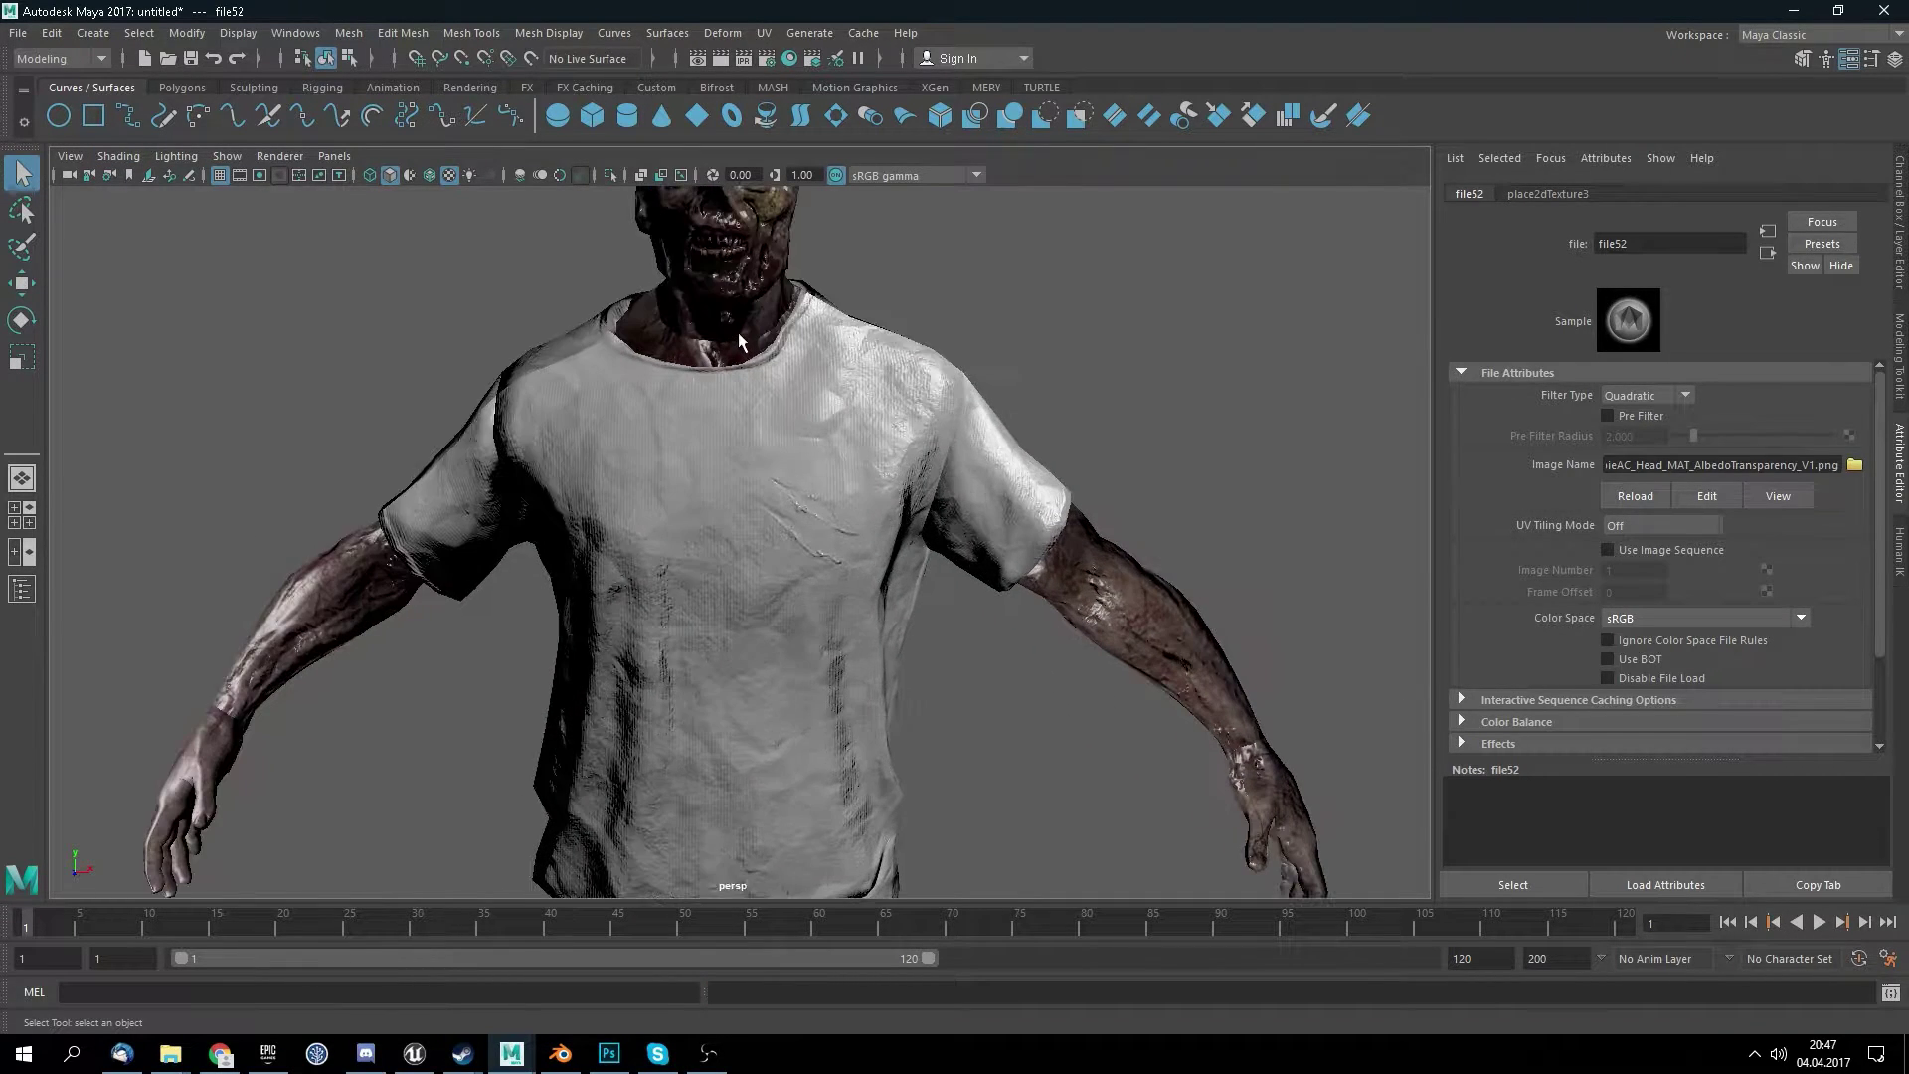
{"action": "scroll", "coordinate": [739, 340], "scroll_direction": "down", "scroll_amount": 2}
{"action": "scroll", "coordinate": [738, 333], "scroll_direction": "down", "scroll_amount": 2}
{"action": "left_click", "coordinate": [772, 579]}
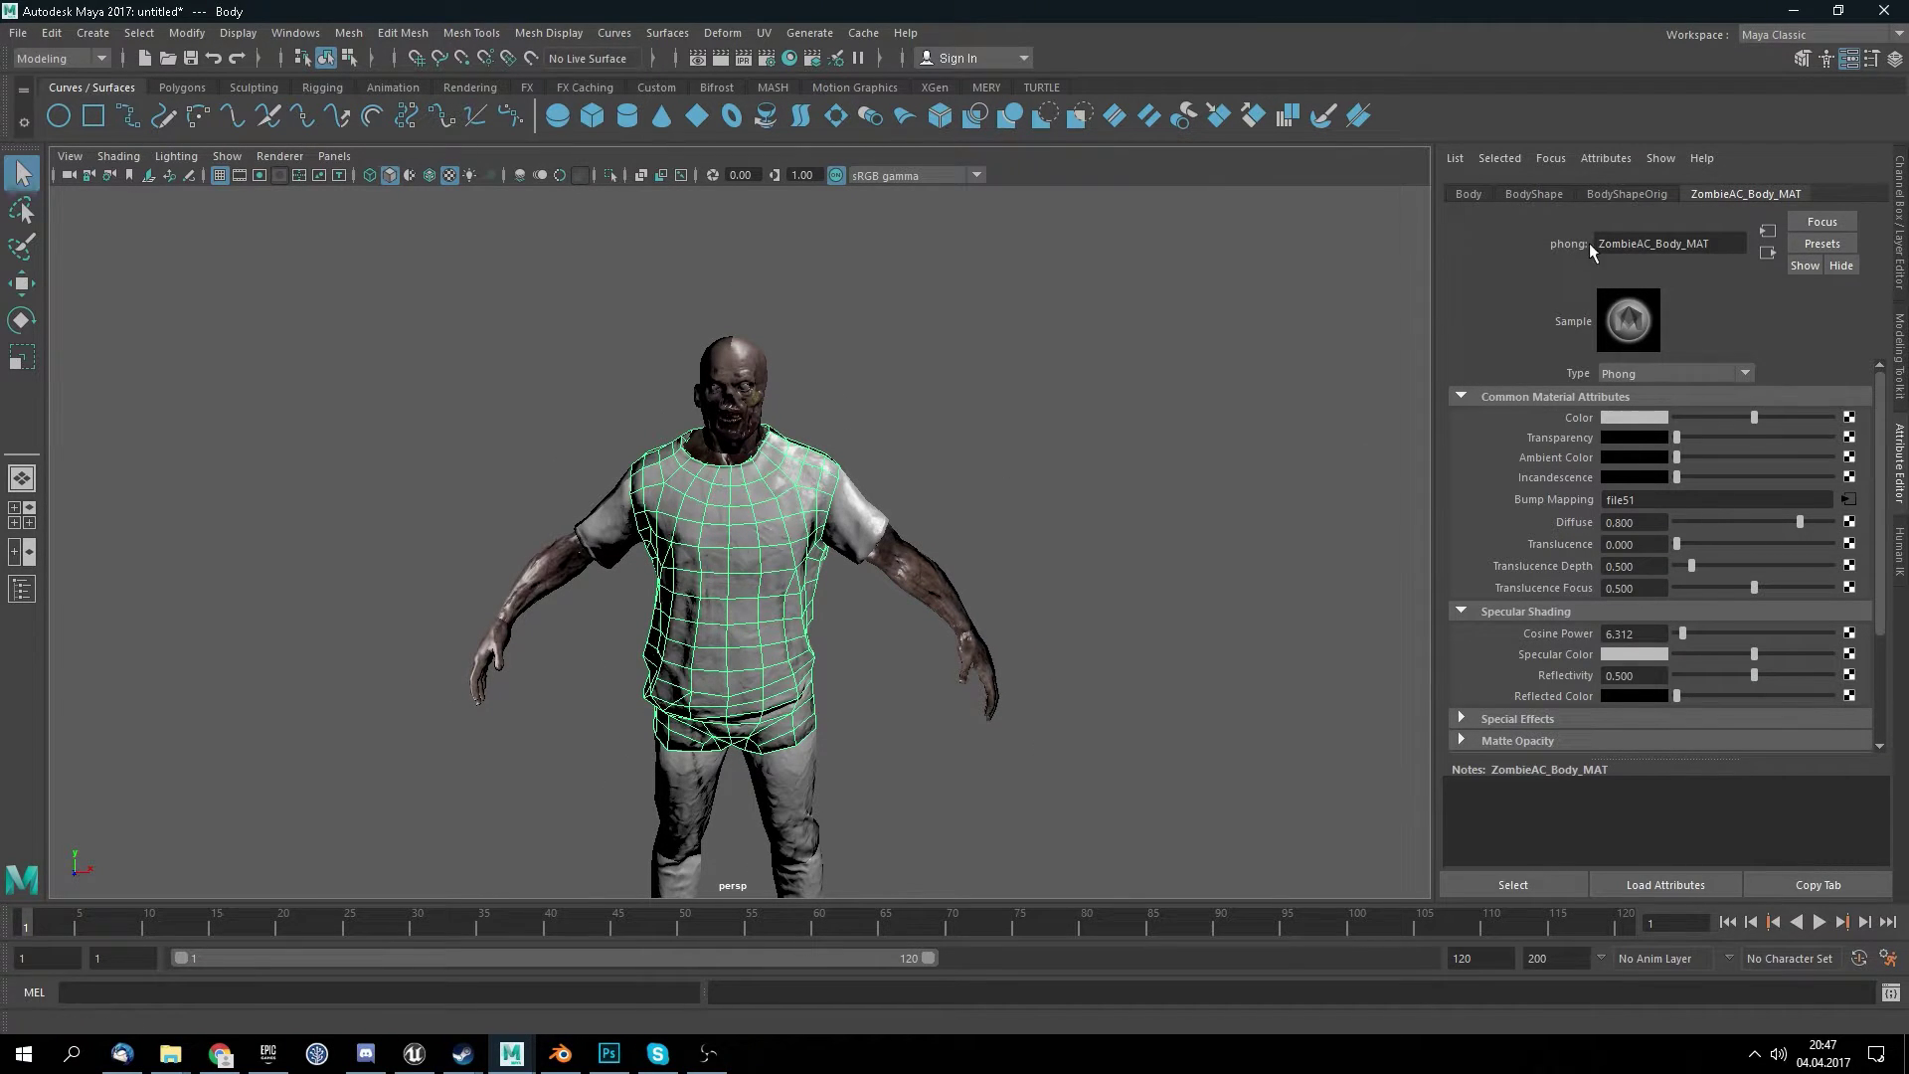
{"action": "left_click", "coordinate": [1849, 418]}
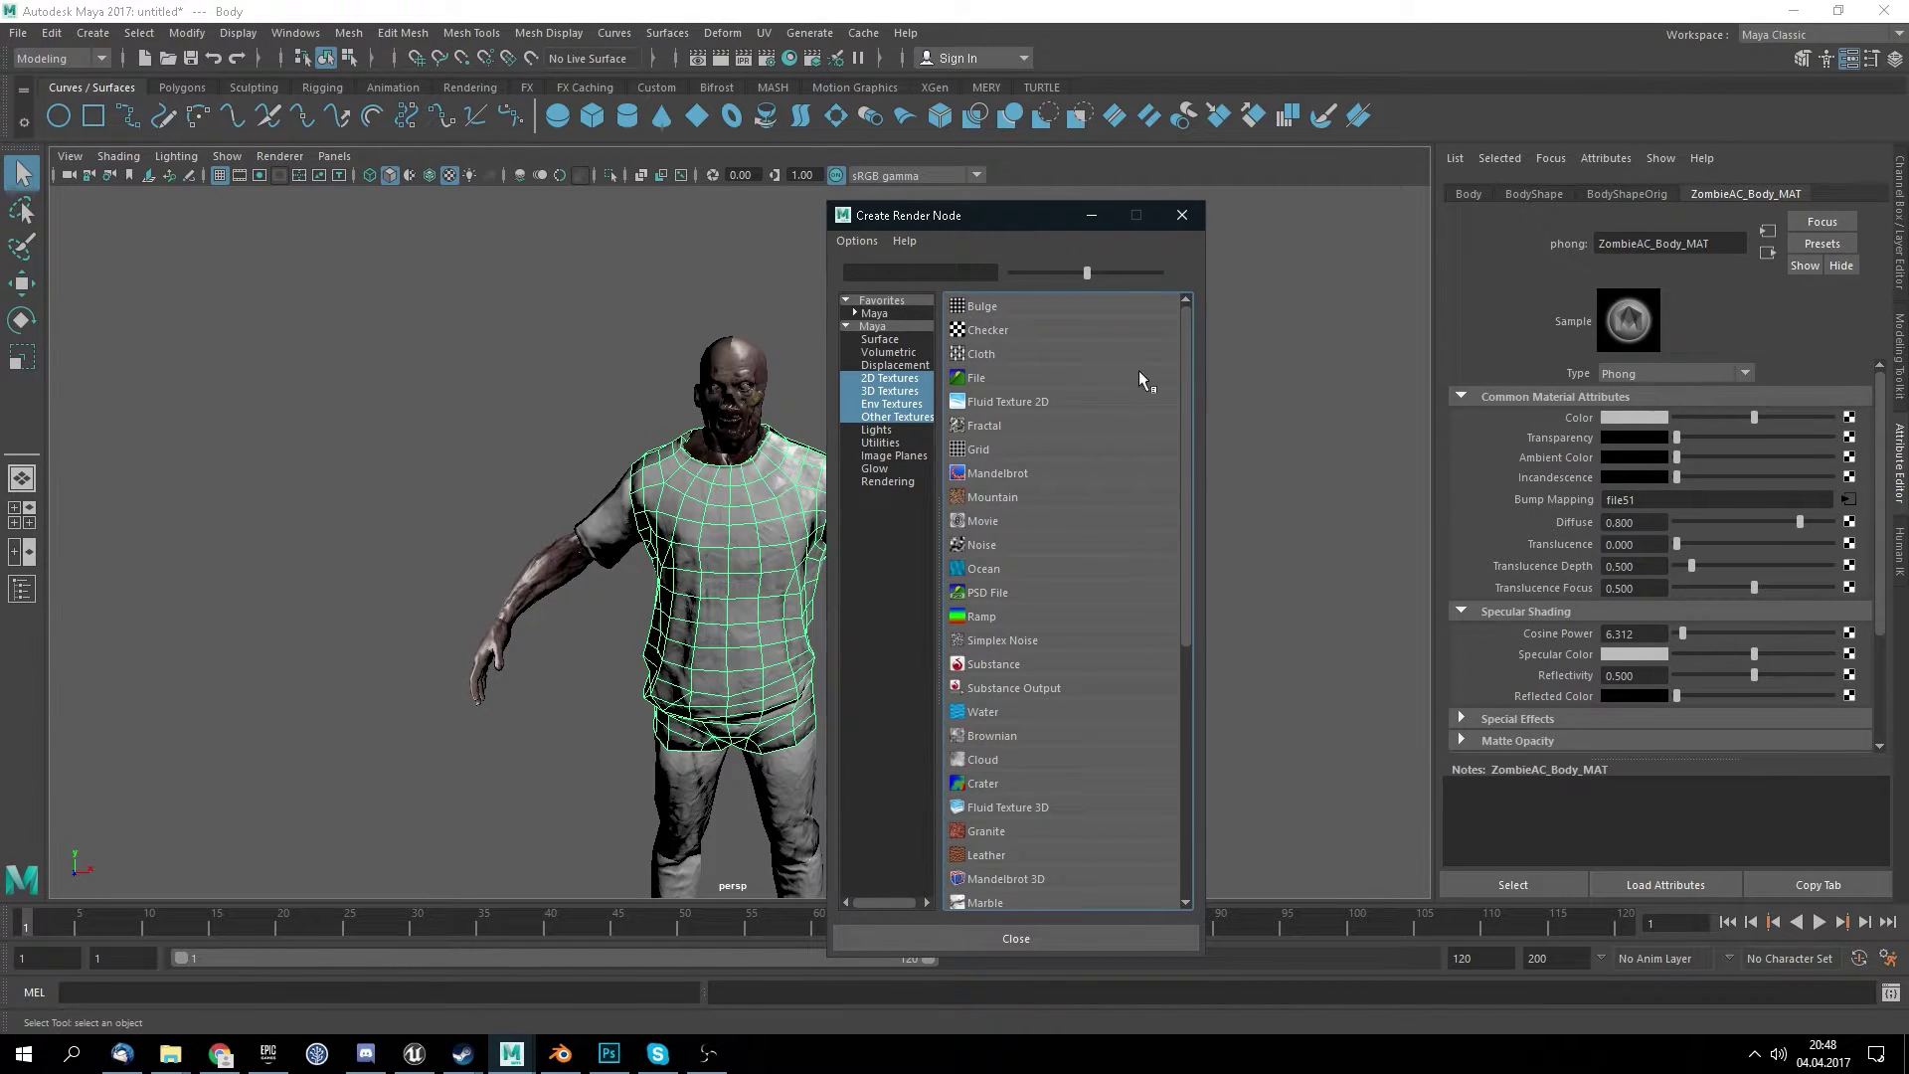
{"action": "left_click", "coordinate": [974, 378]}
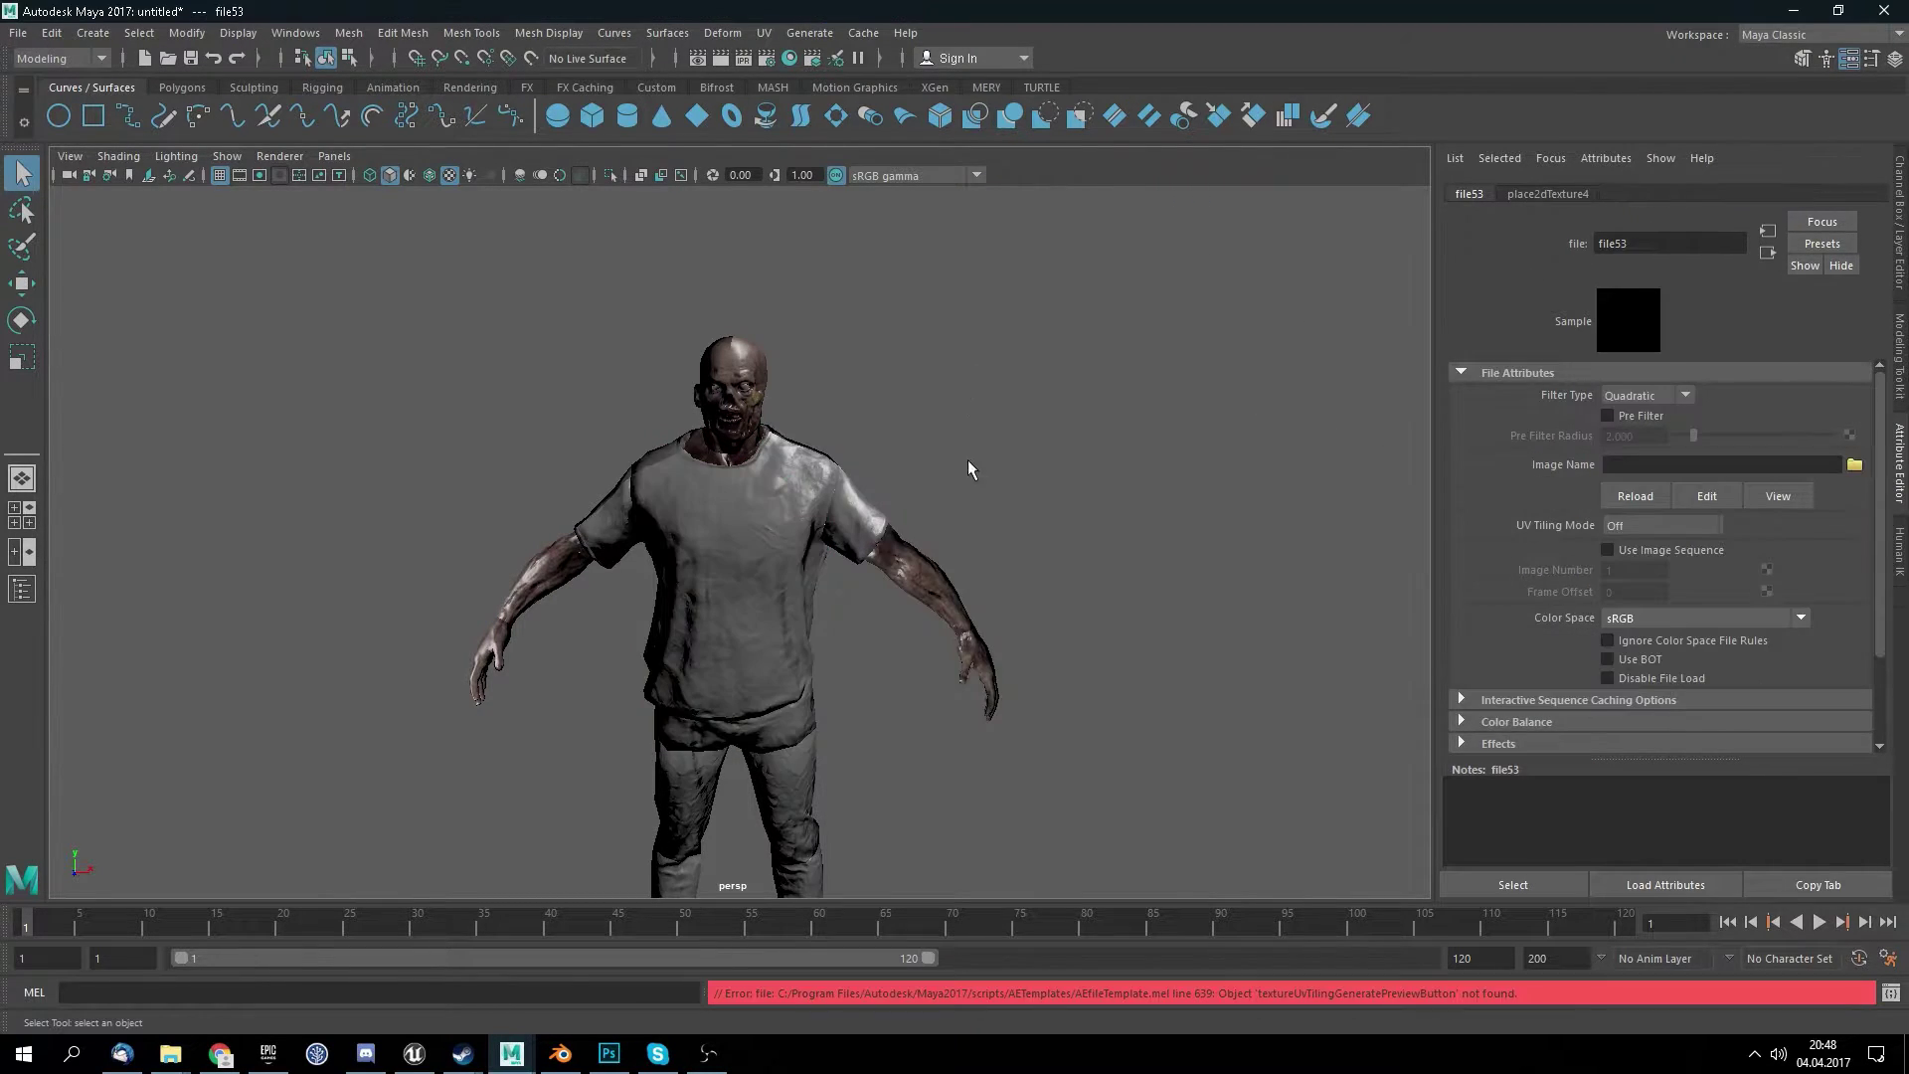
{"action": "left_click", "coordinate": [1855, 466]}
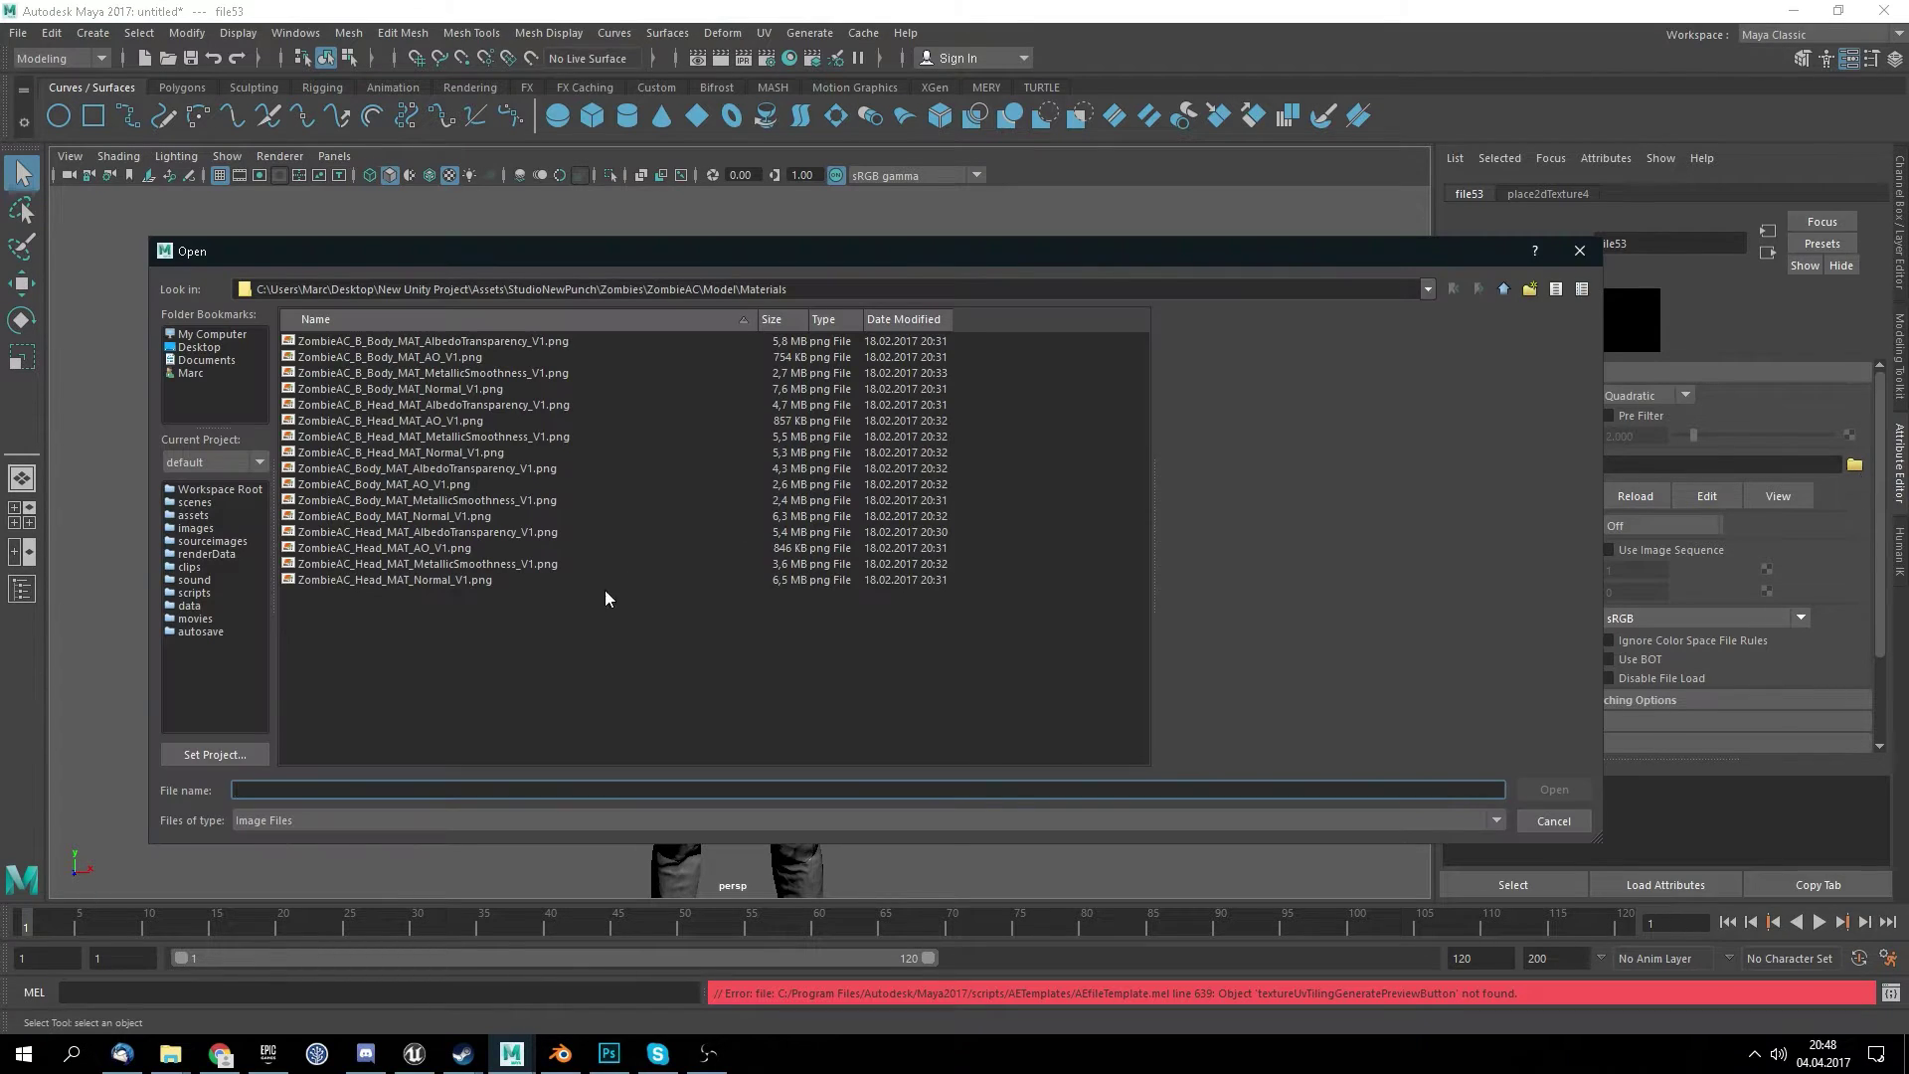
{"action": "left_click", "coordinate": [484, 469]}
{"action": "left_click", "coordinate": [1553, 789]}
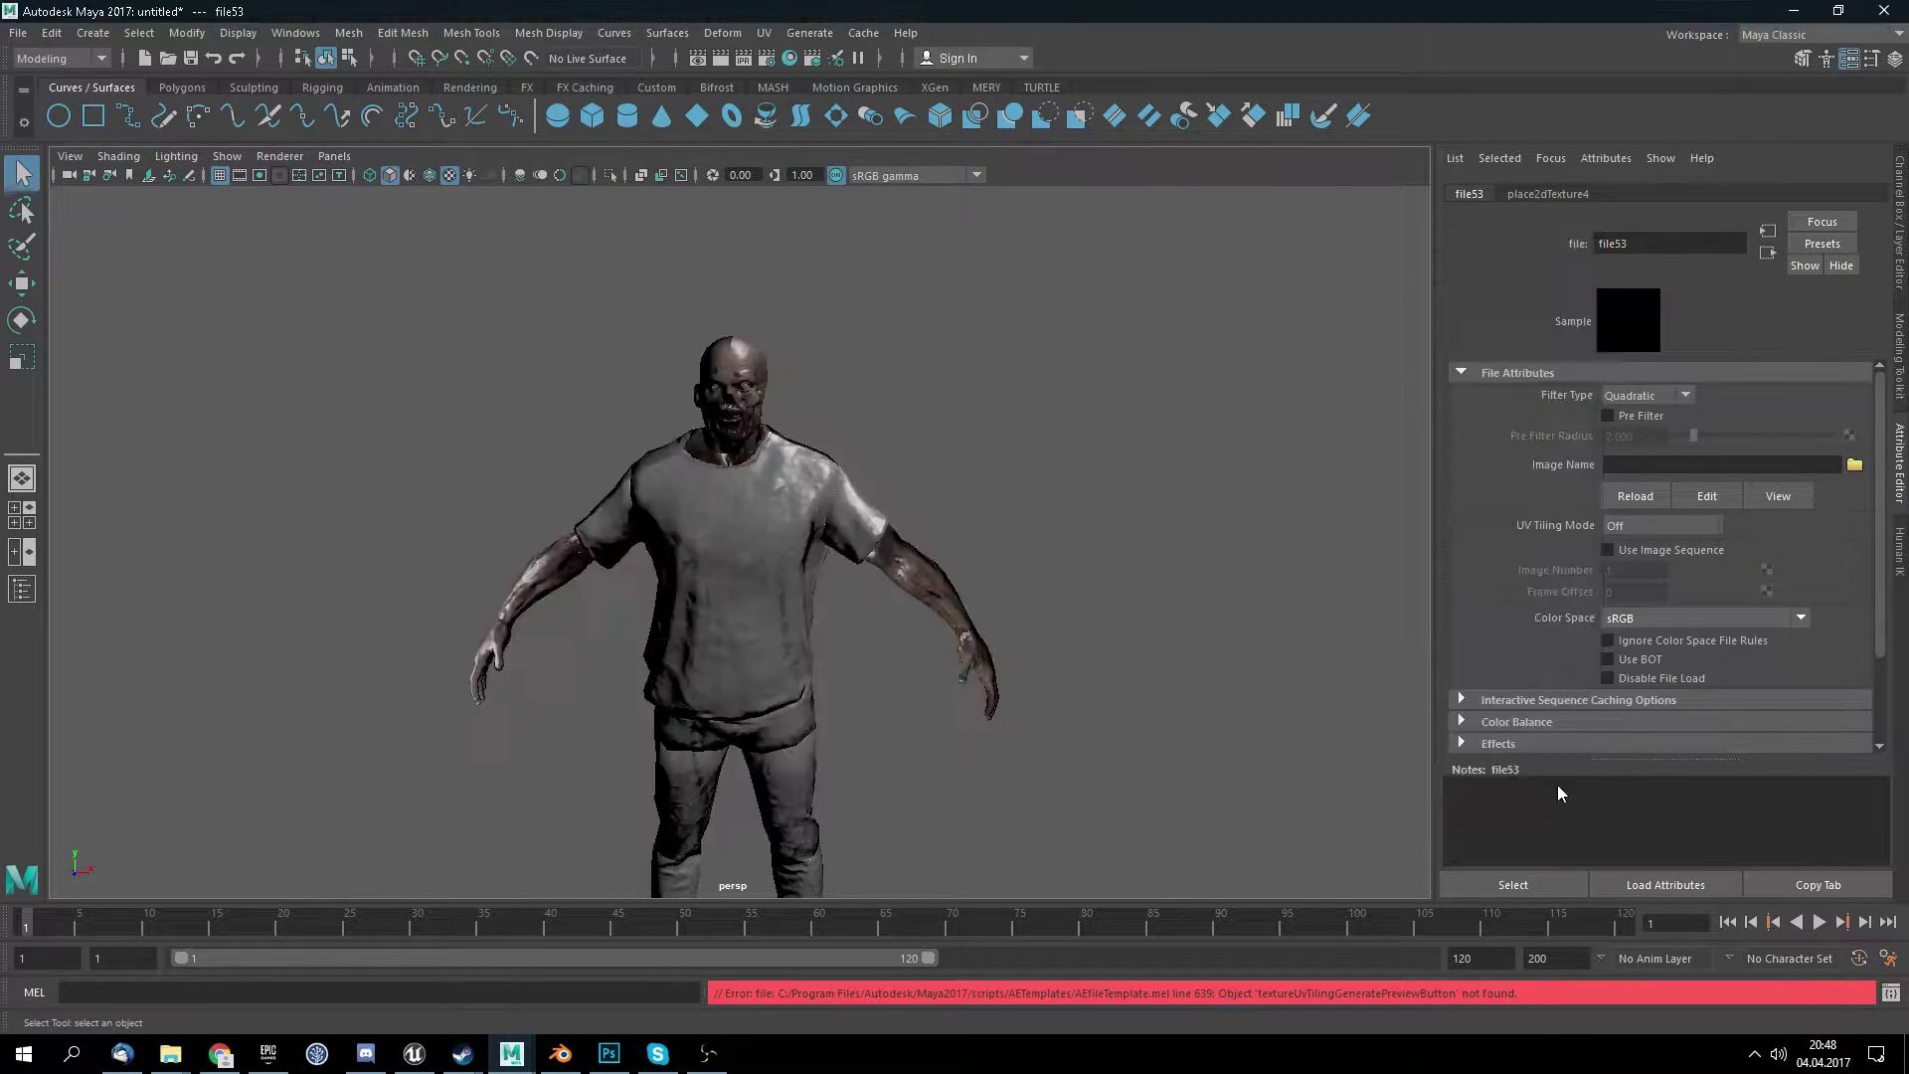
{"action": "scroll", "coordinate": [1004, 634], "scroll_direction": "down", "scroll_amount": 2}
{"action": "scroll", "coordinate": [889, 734], "scroll_direction": "up", "scroll_amount": 4}
{"action": "scroll", "coordinate": [889, 733], "scroll_direction": "up", "scroll_amount": 5}
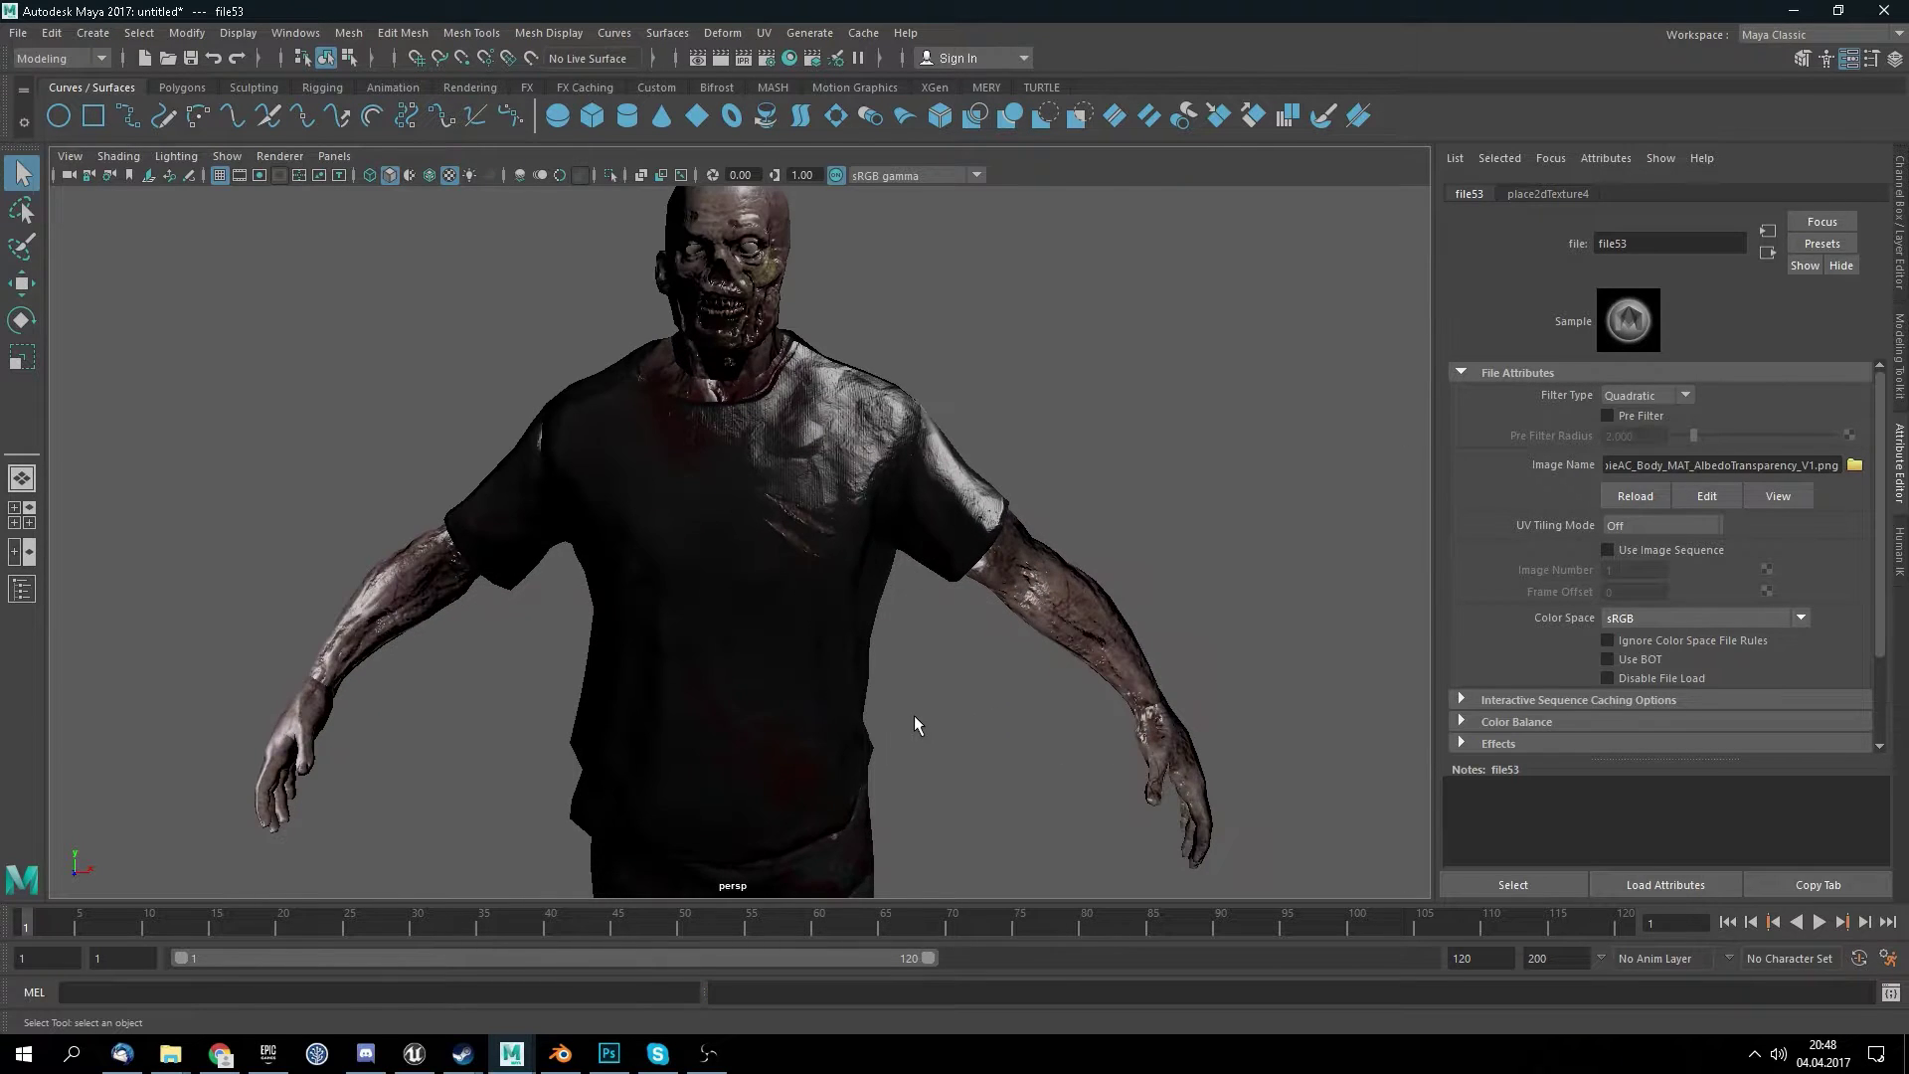
{"action": "scroll", "coordinate": [1004, 556], "scroll_direction": "down", "scroll_amount": 3}
{"action": "scroll", "coordinate": [1087, 422], "scroll_direction": "down", "scroll_amount": 5}
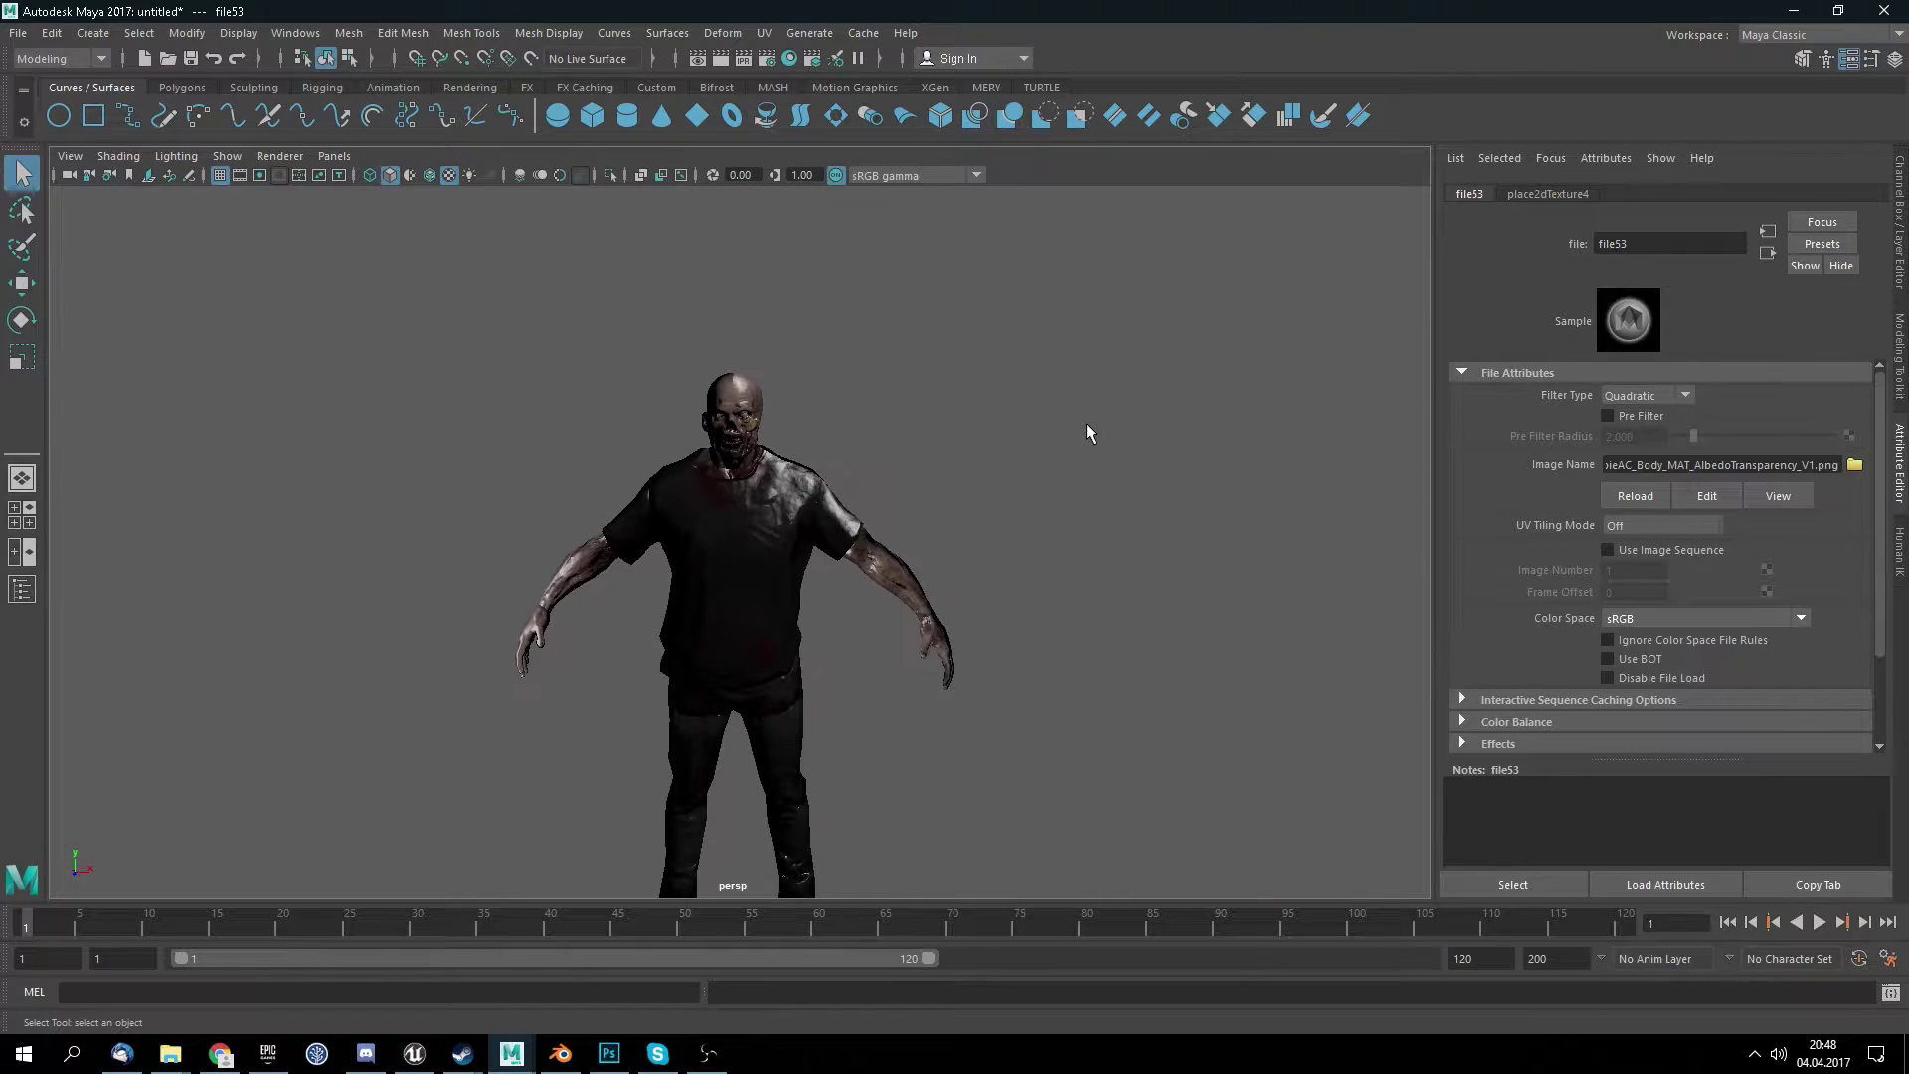
{"action": "scroll", "coordinate": [1059, 444], "scroll_direction": "up", "scroll_amount": 3}
{"action": "scroll", "coordinate": [1057, 442], "scroll_direction": "up", "scroll_amount": 2}
{"action": "scroll", "coordinate": [1091, 414], "scroll_direction": "down", "scroll_amount": 3}
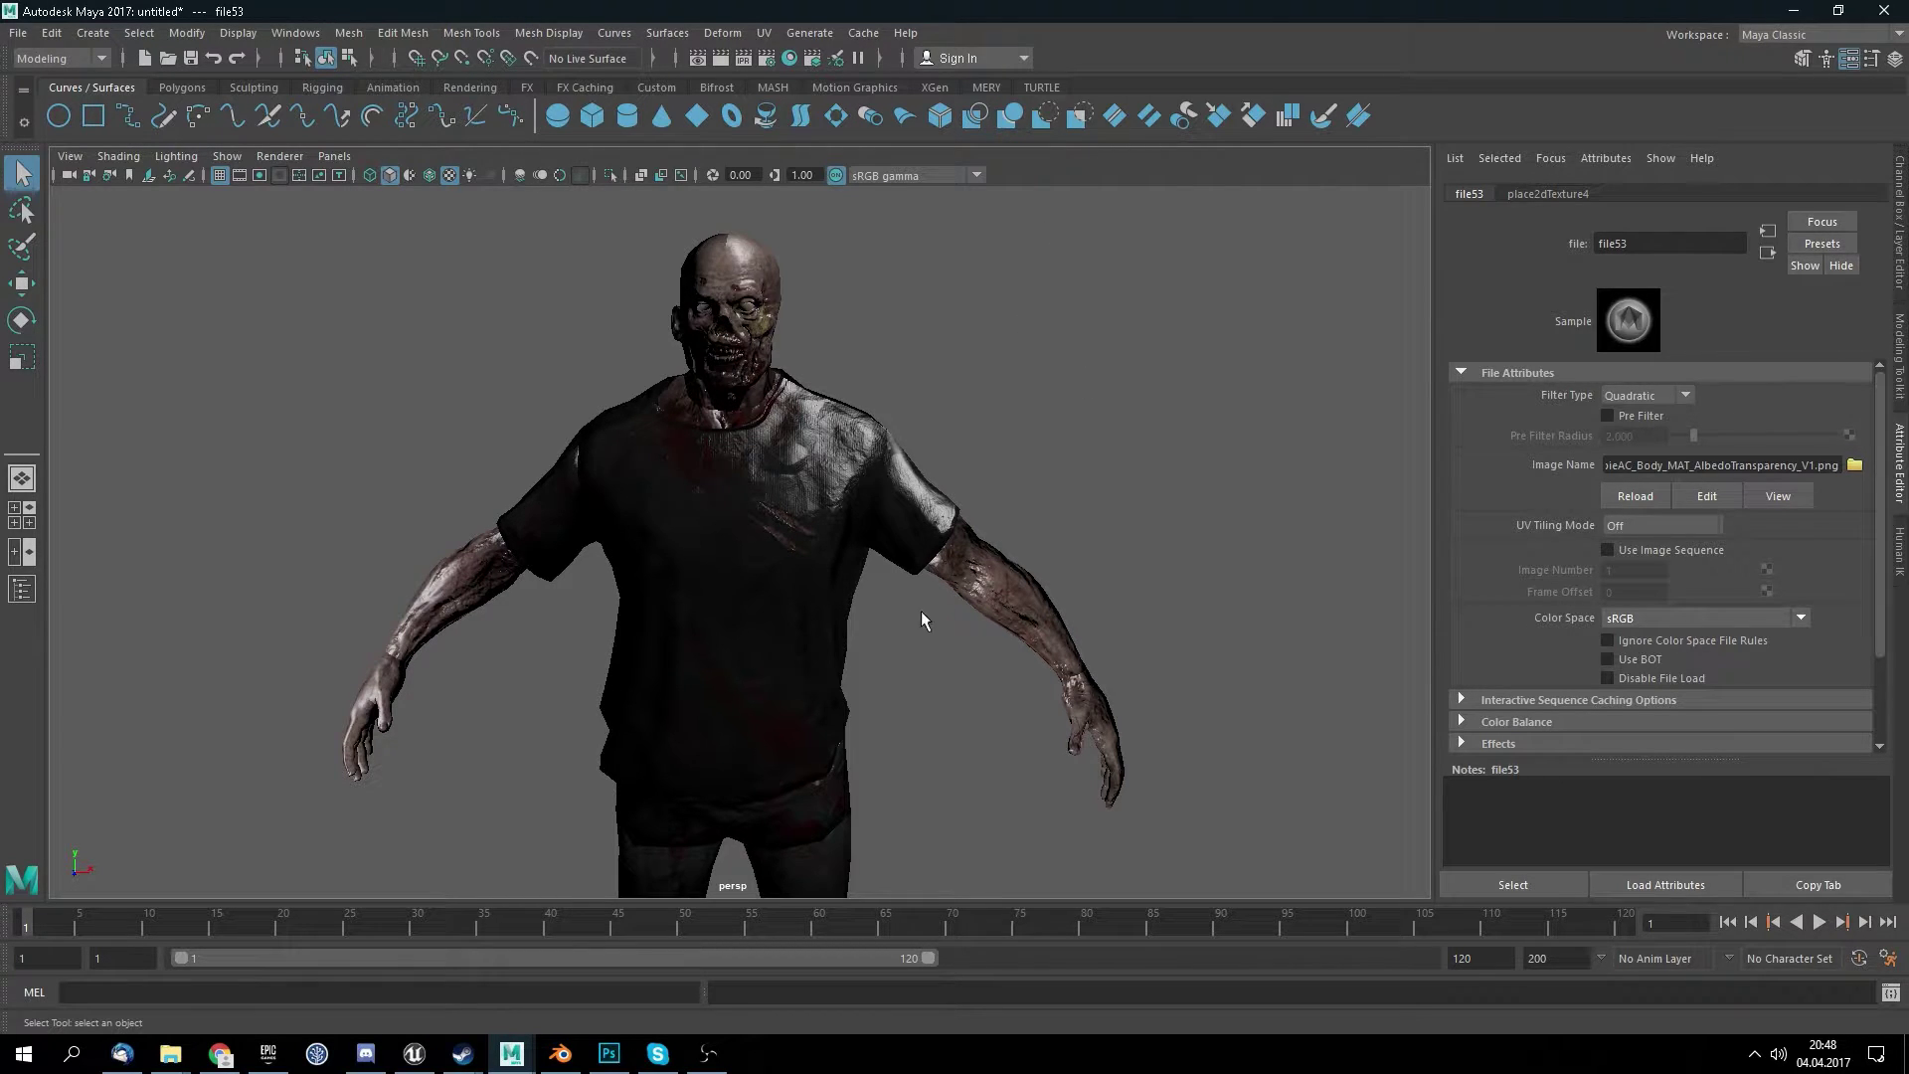
{"action": "scroll", "coordinate": [841, 569], "scroll_direction": "up", "scroll_amount": 2}
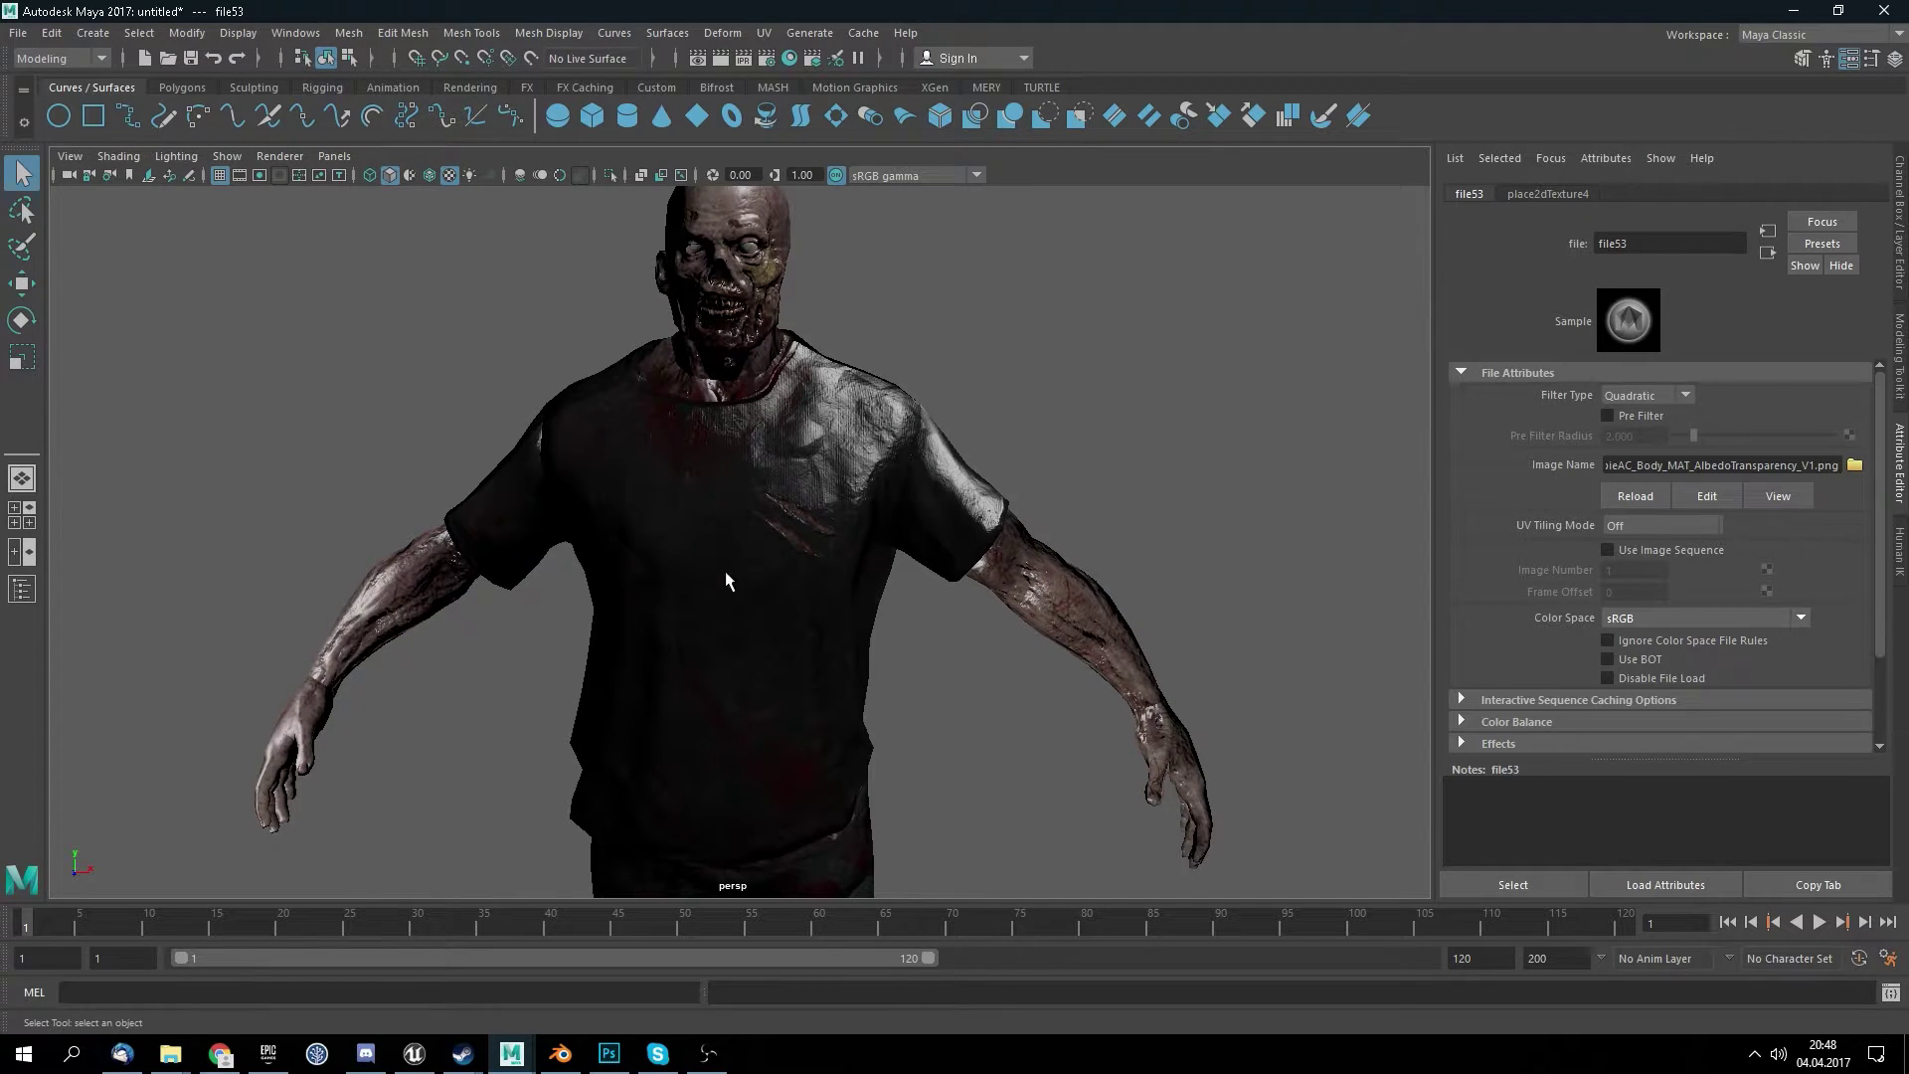
{"action": "scroll", "coordinate": [762, 438], "scroll_direction": "up", "scroll_amount": 5}
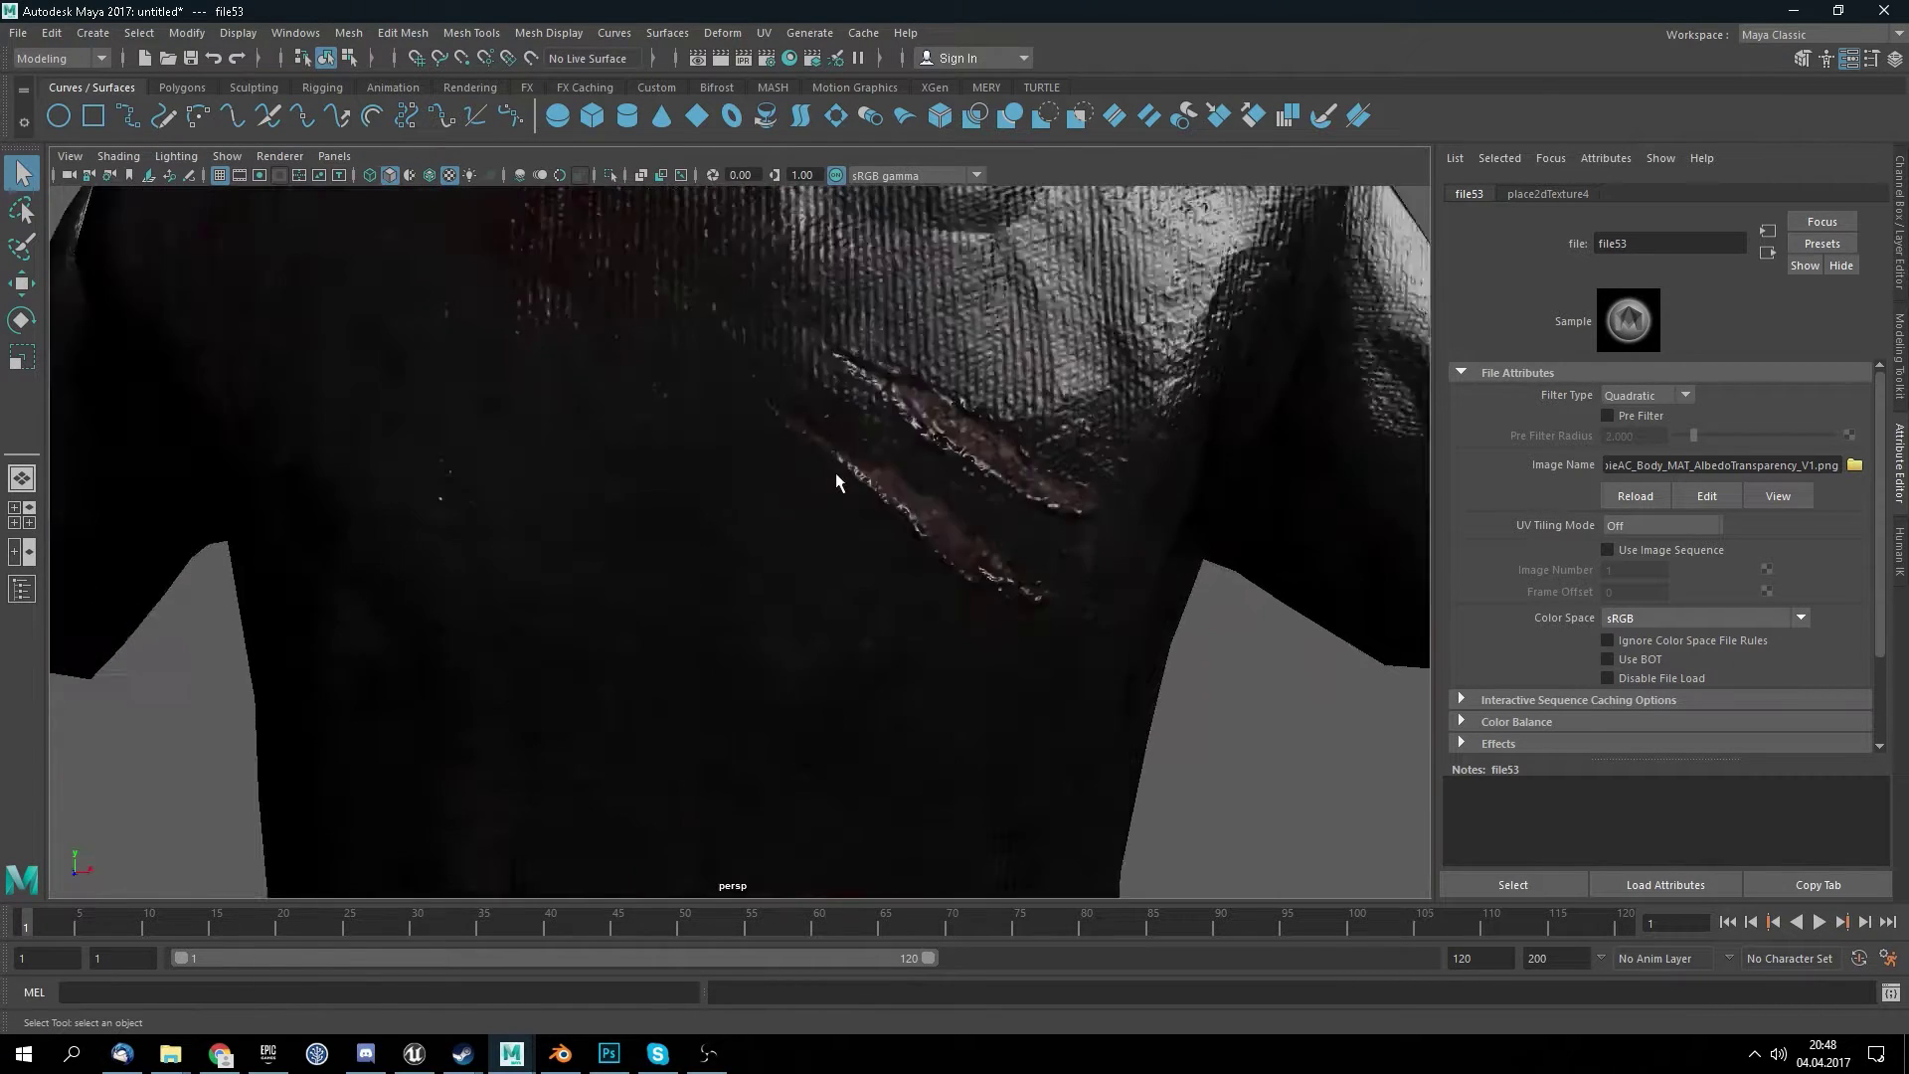
{"action": "key", "text": "f"}
{"action": "scroll", "coordinate": [649, 420], "scroll_direction": "up", "scroll_amount": 4}
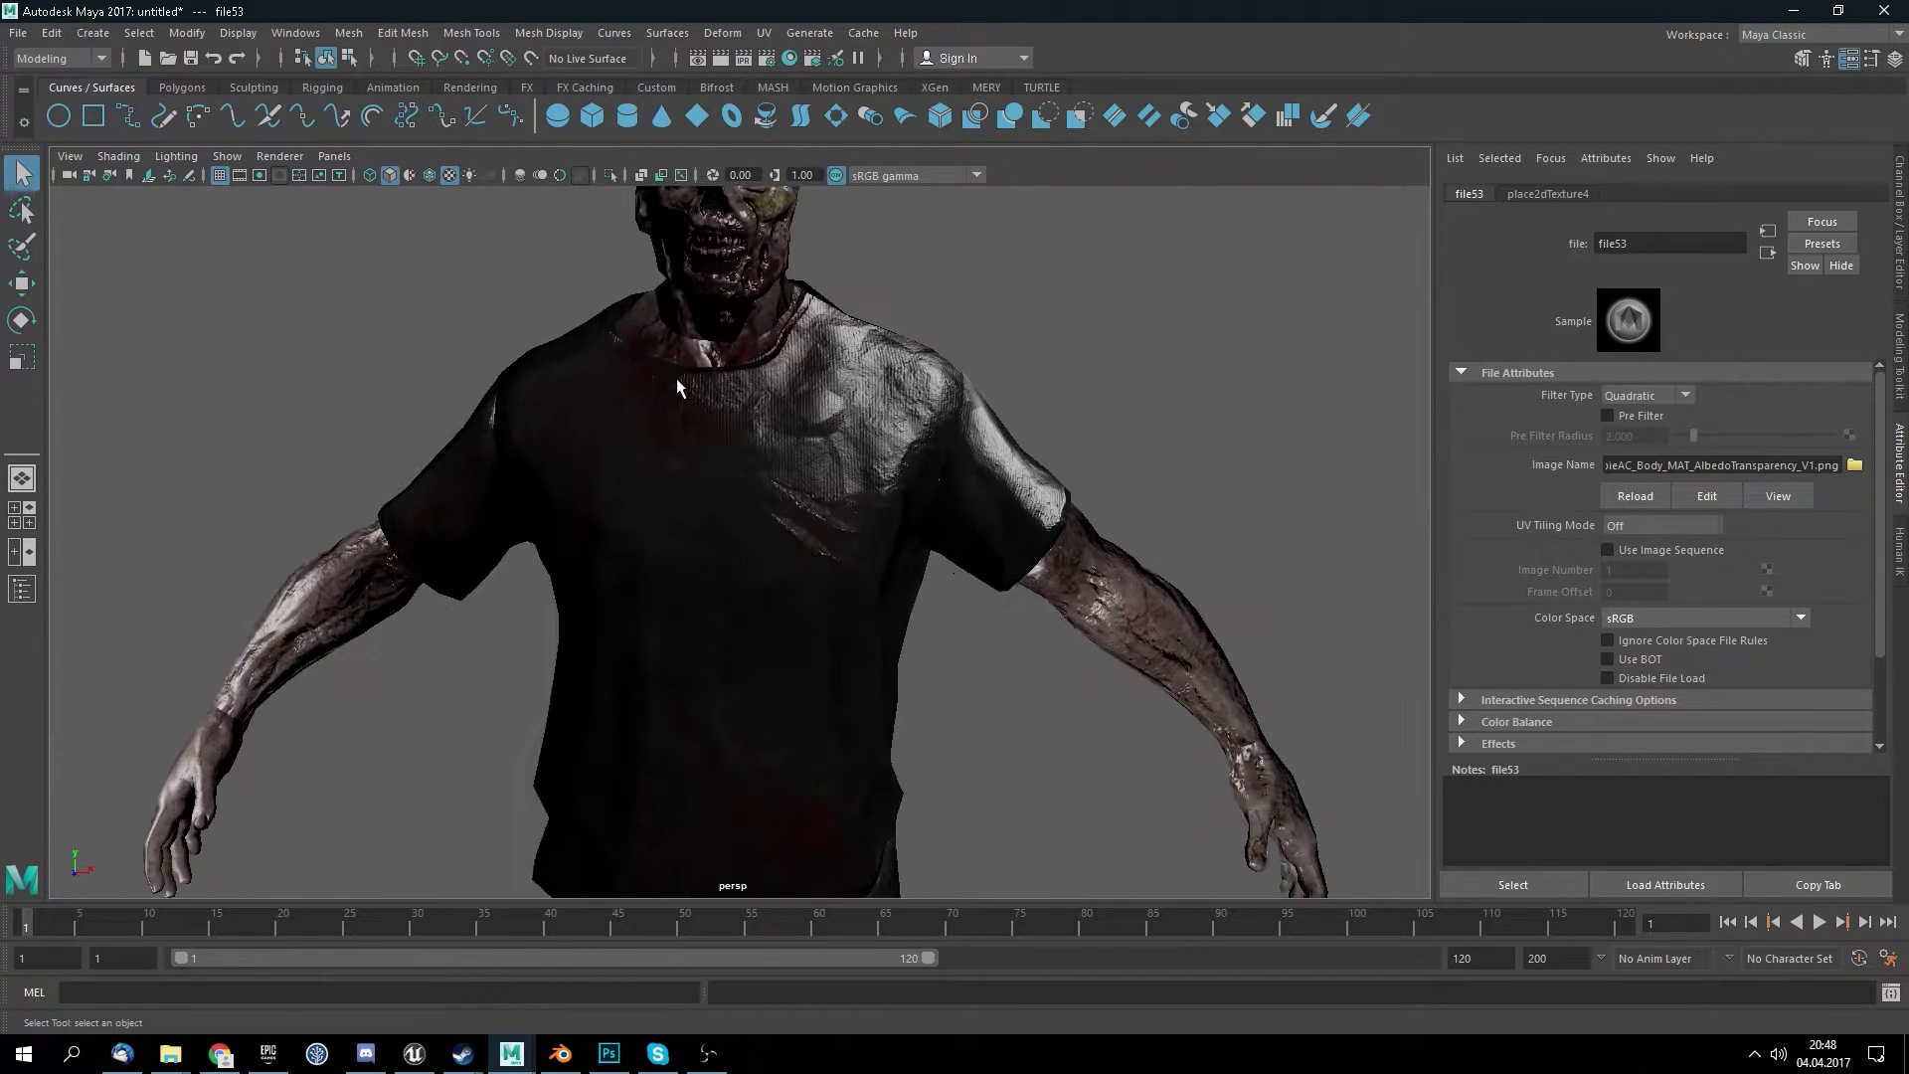
{"action": "key", "text": "f"}
{"action": "scroll", "coordinate": [689, 358], "scroll_direction": "up", "scroll_amount": 4}
{"action": "key", "text": "f"}
{"action": "scroll", "coordinate": [647, 328], "scroll_direction": "up", "scroll_amount": 2}
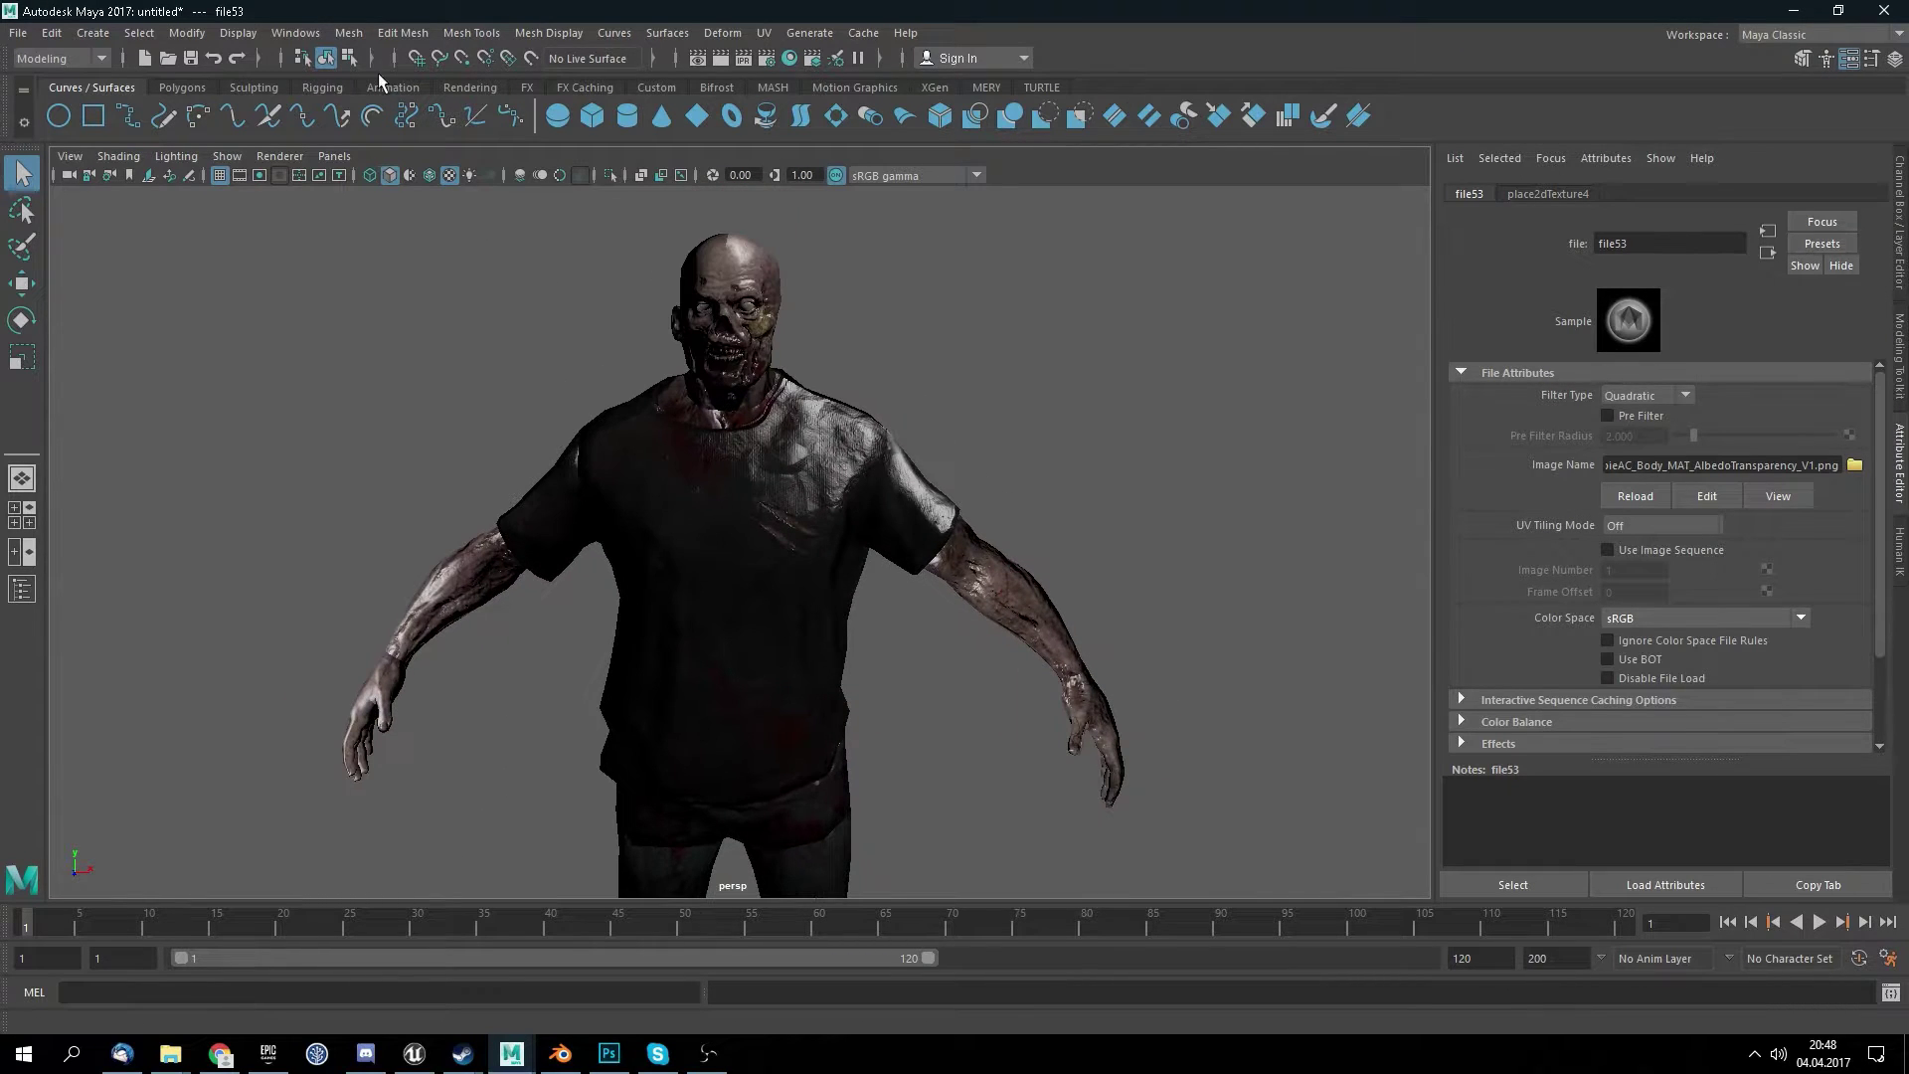
- Open the Game Exporter and set the FBX Version to 2014/2015
{"action": "left_click", "coordinate": [17, 35]}
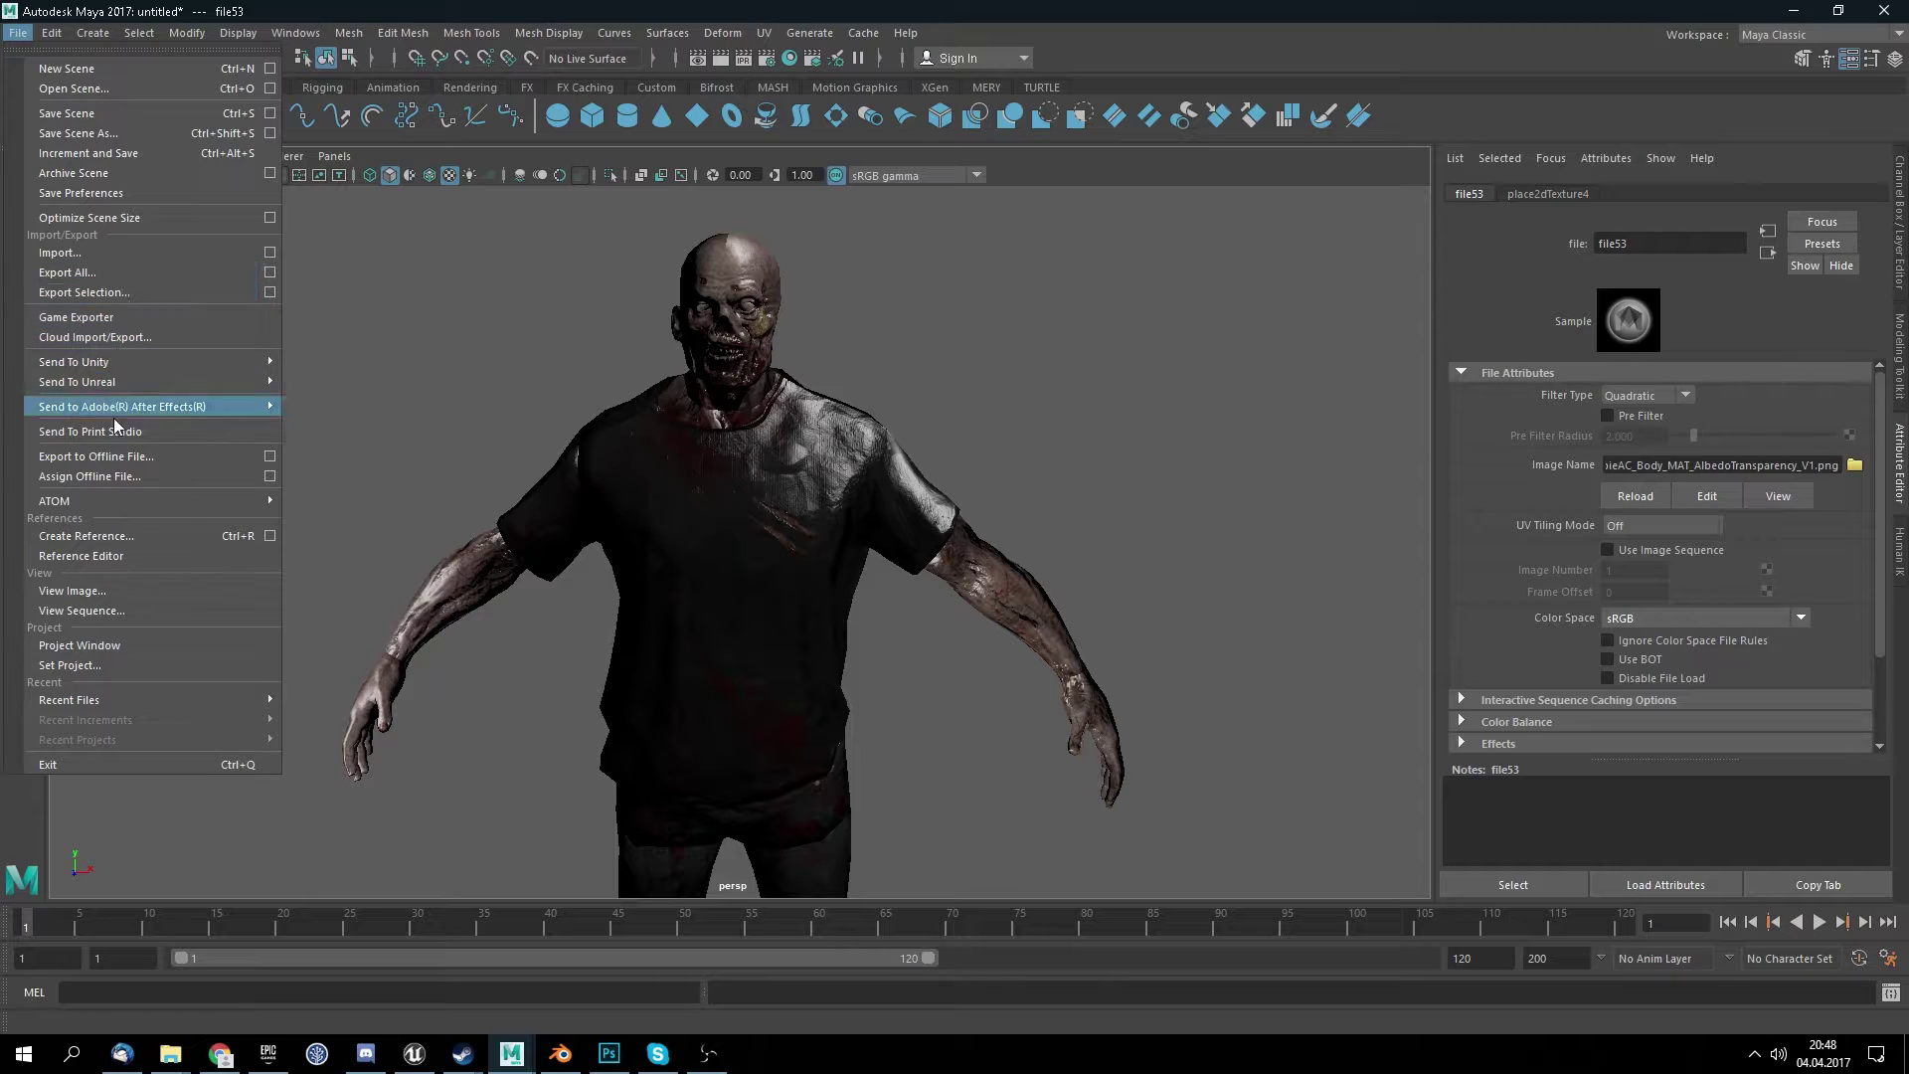
{"action": "left_click", "coordinate": [143, 318]}
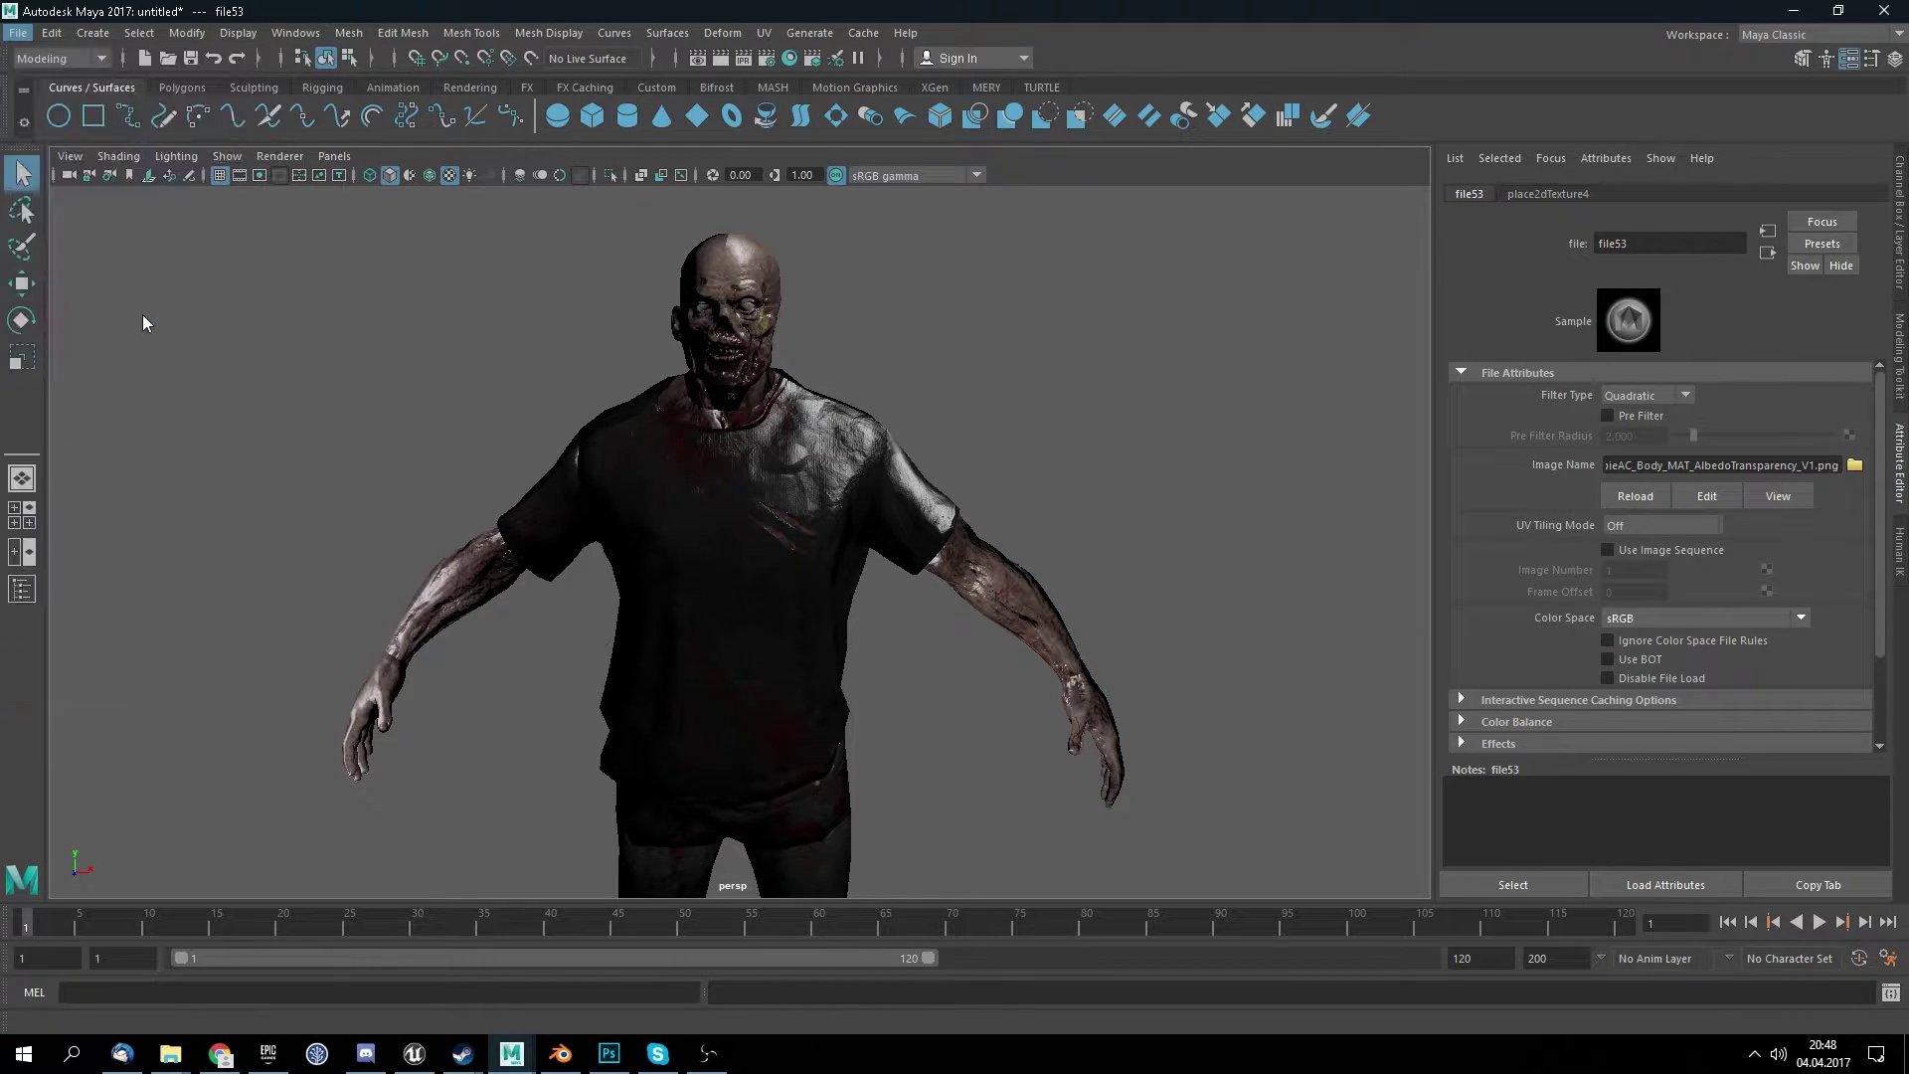
{"action": "left_click", "coordinate": [773, 728]}
{"action": "left_click", "coordinate": [774, 728]}
{"action": "left_click", "coordinate": [774, 728]}
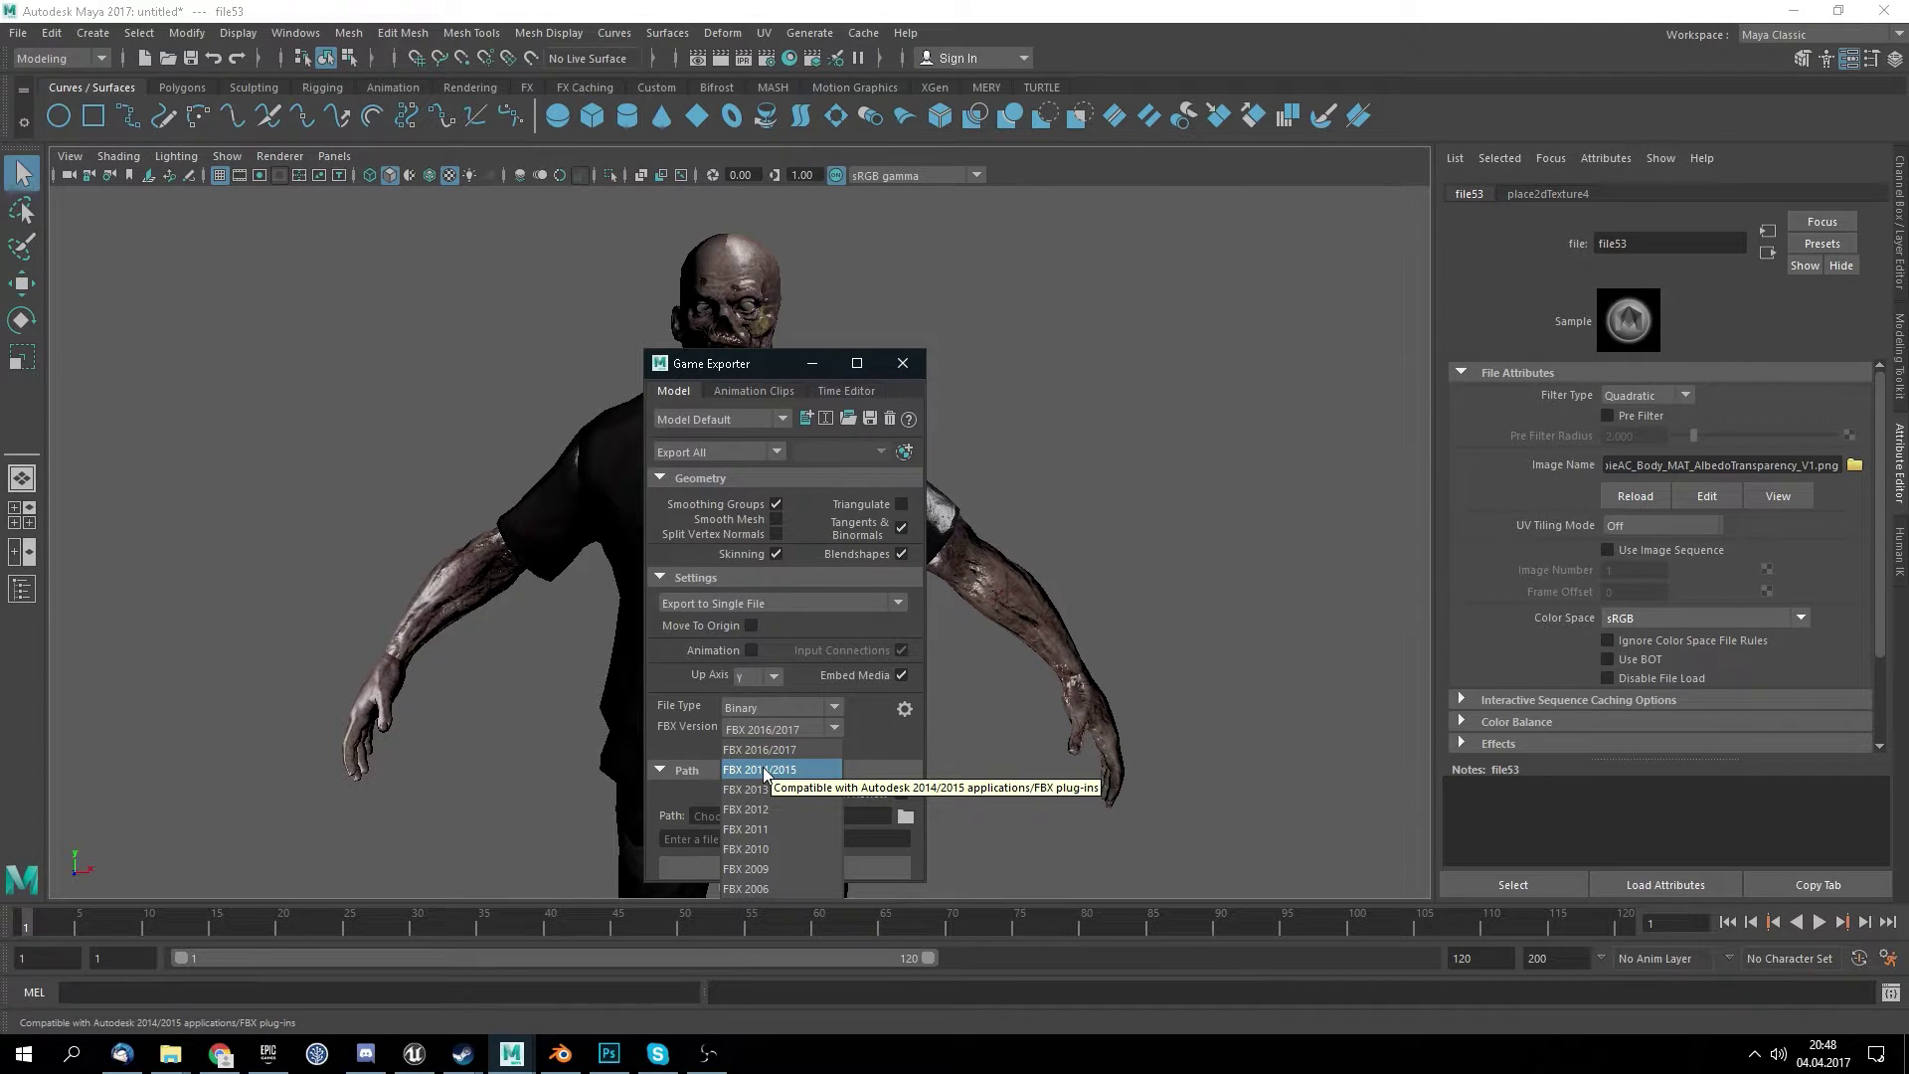
{"action": "left_click", "coordinate": [785, 769]}
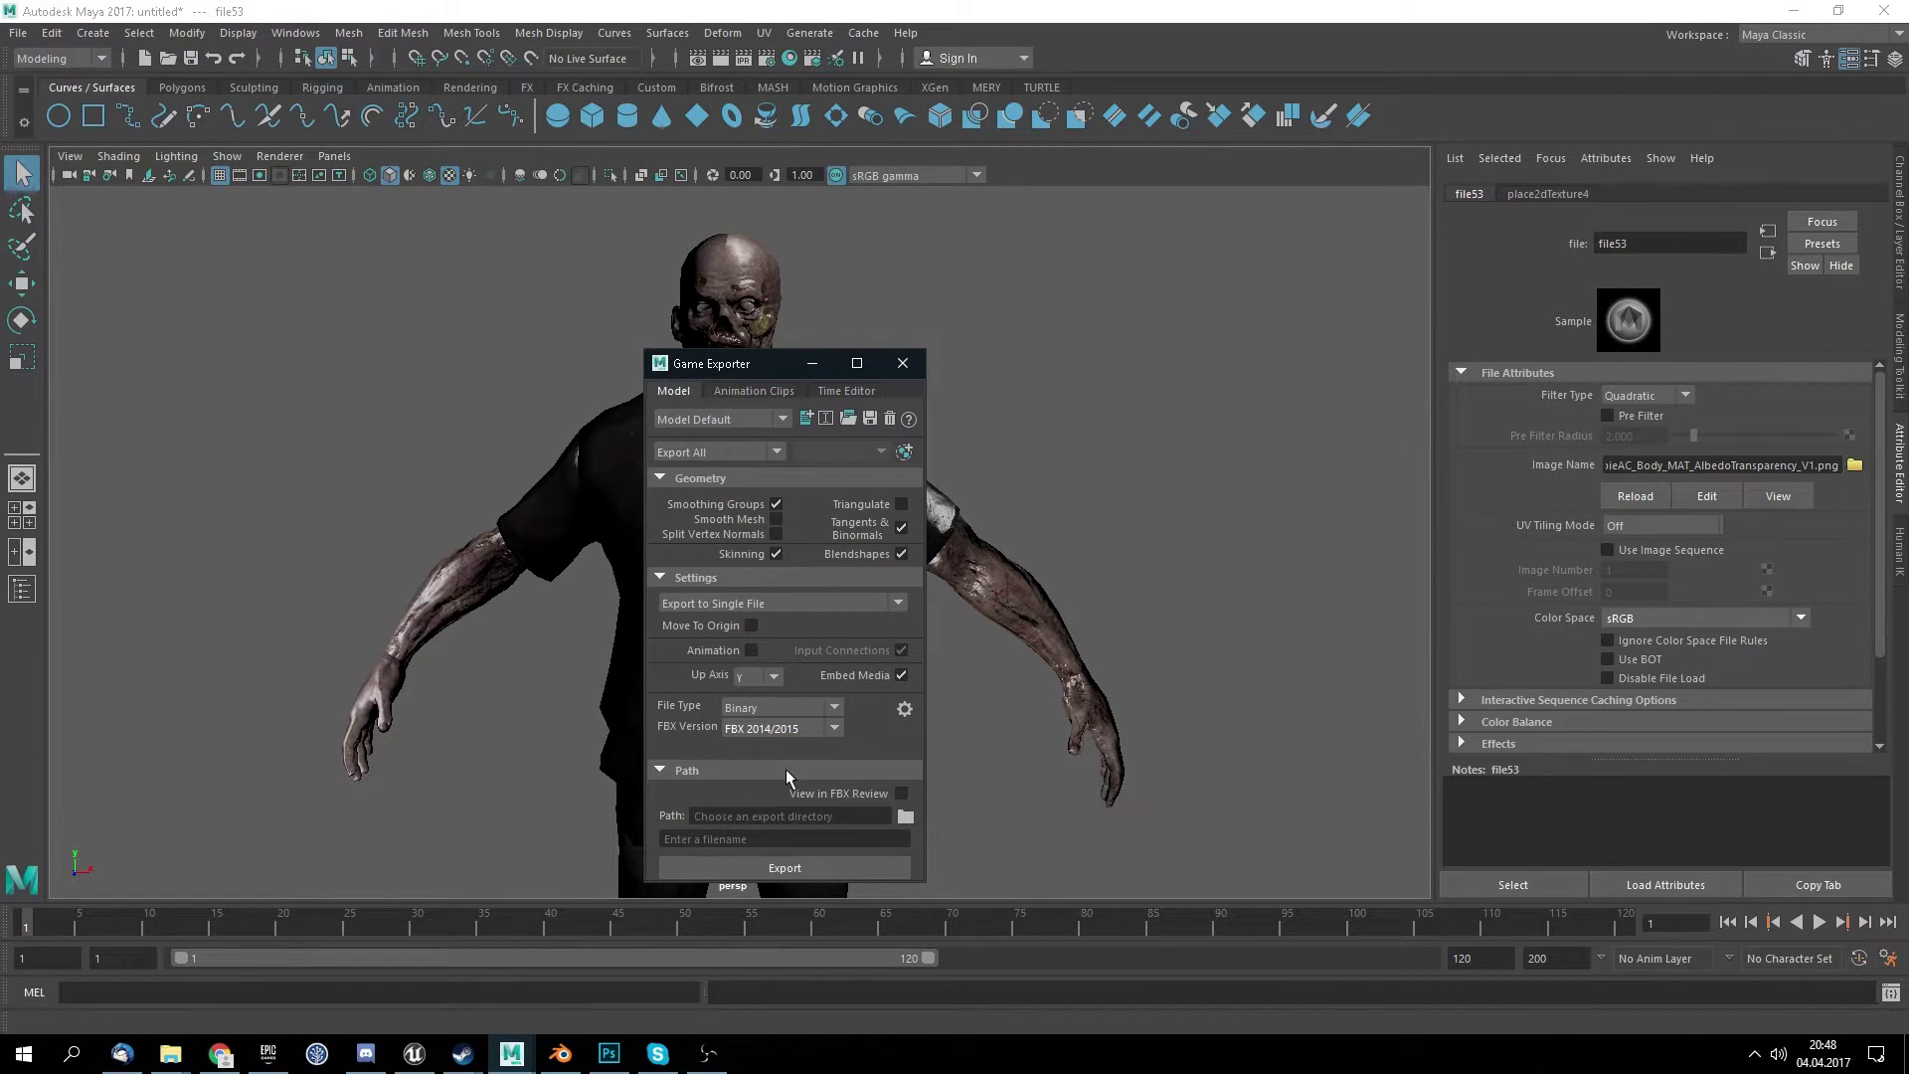
- Export to the Desktop's ZombieRigs folder as Zombie_03_A_MAYA and close the exporter
{"action": "left_click", "coordinate": [904, 813]}
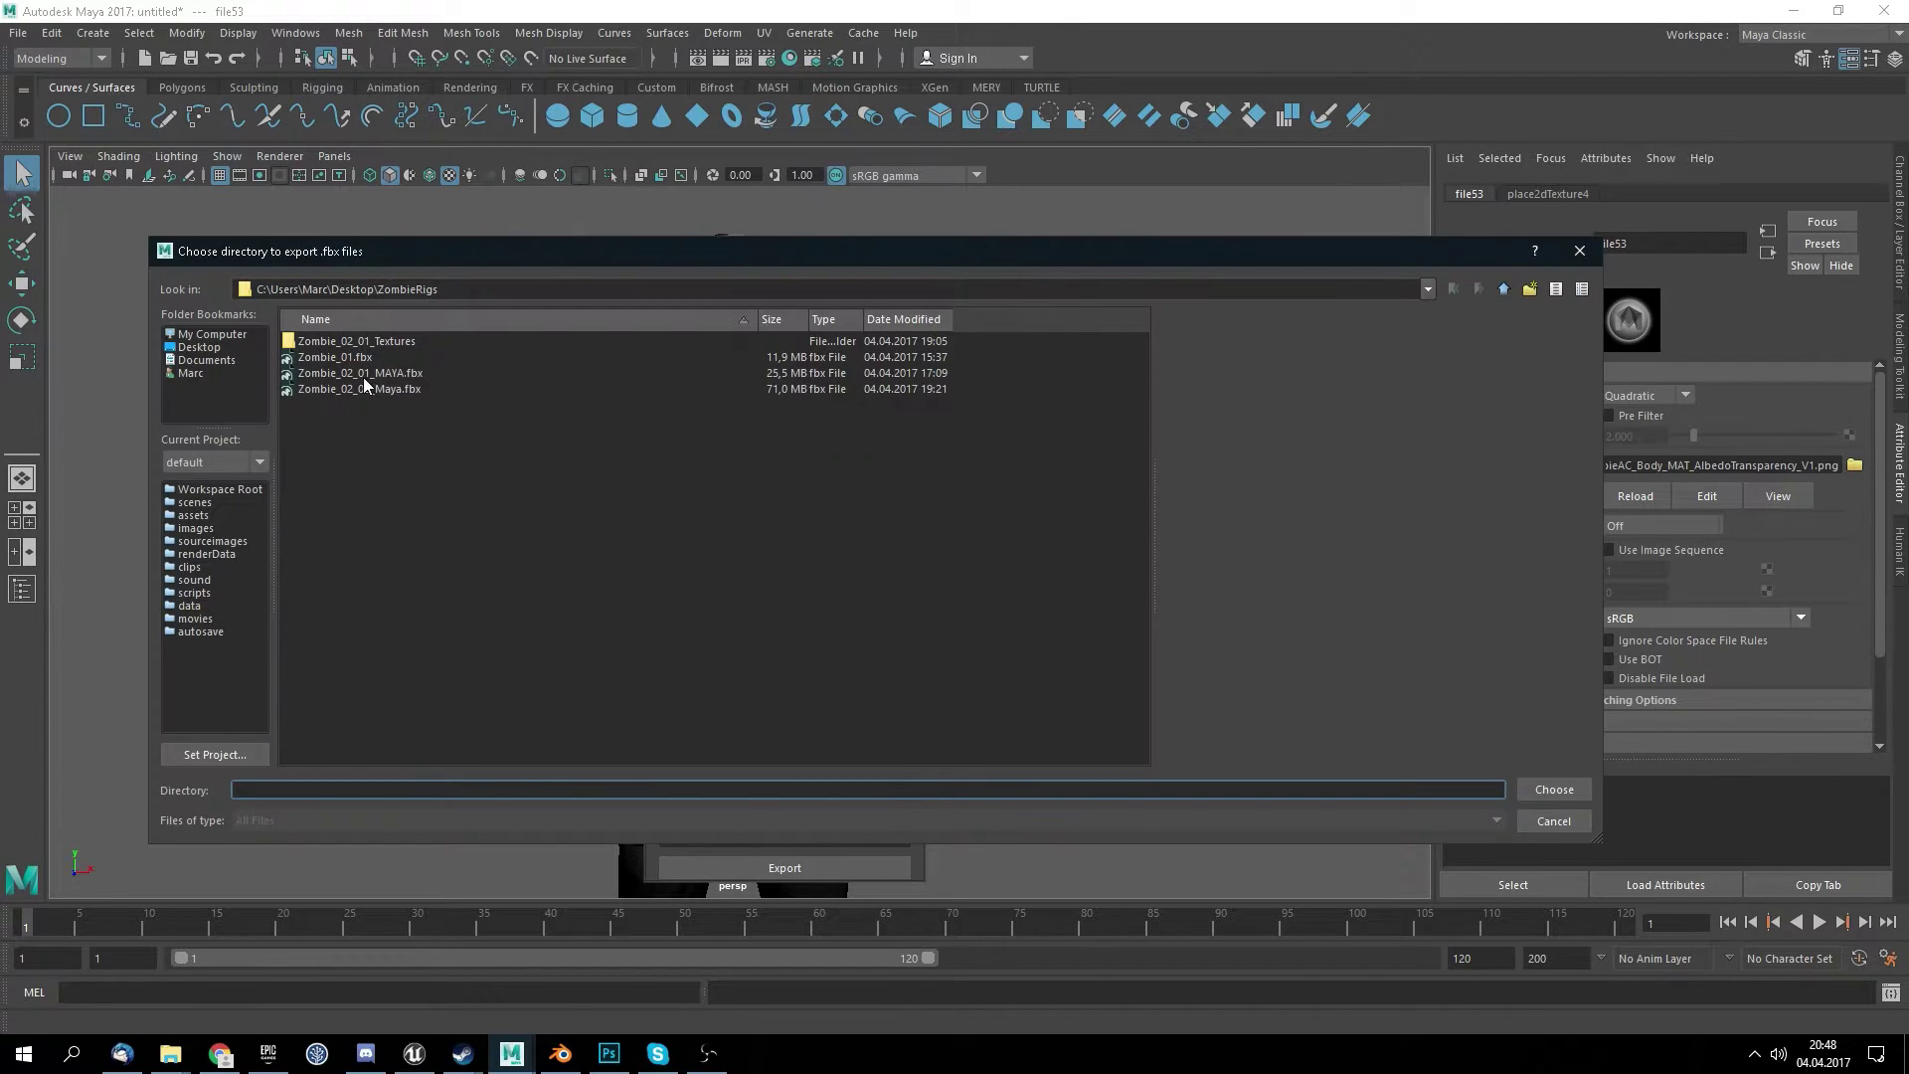
{"action": "left_click", "coordinate": [1554, 789]}
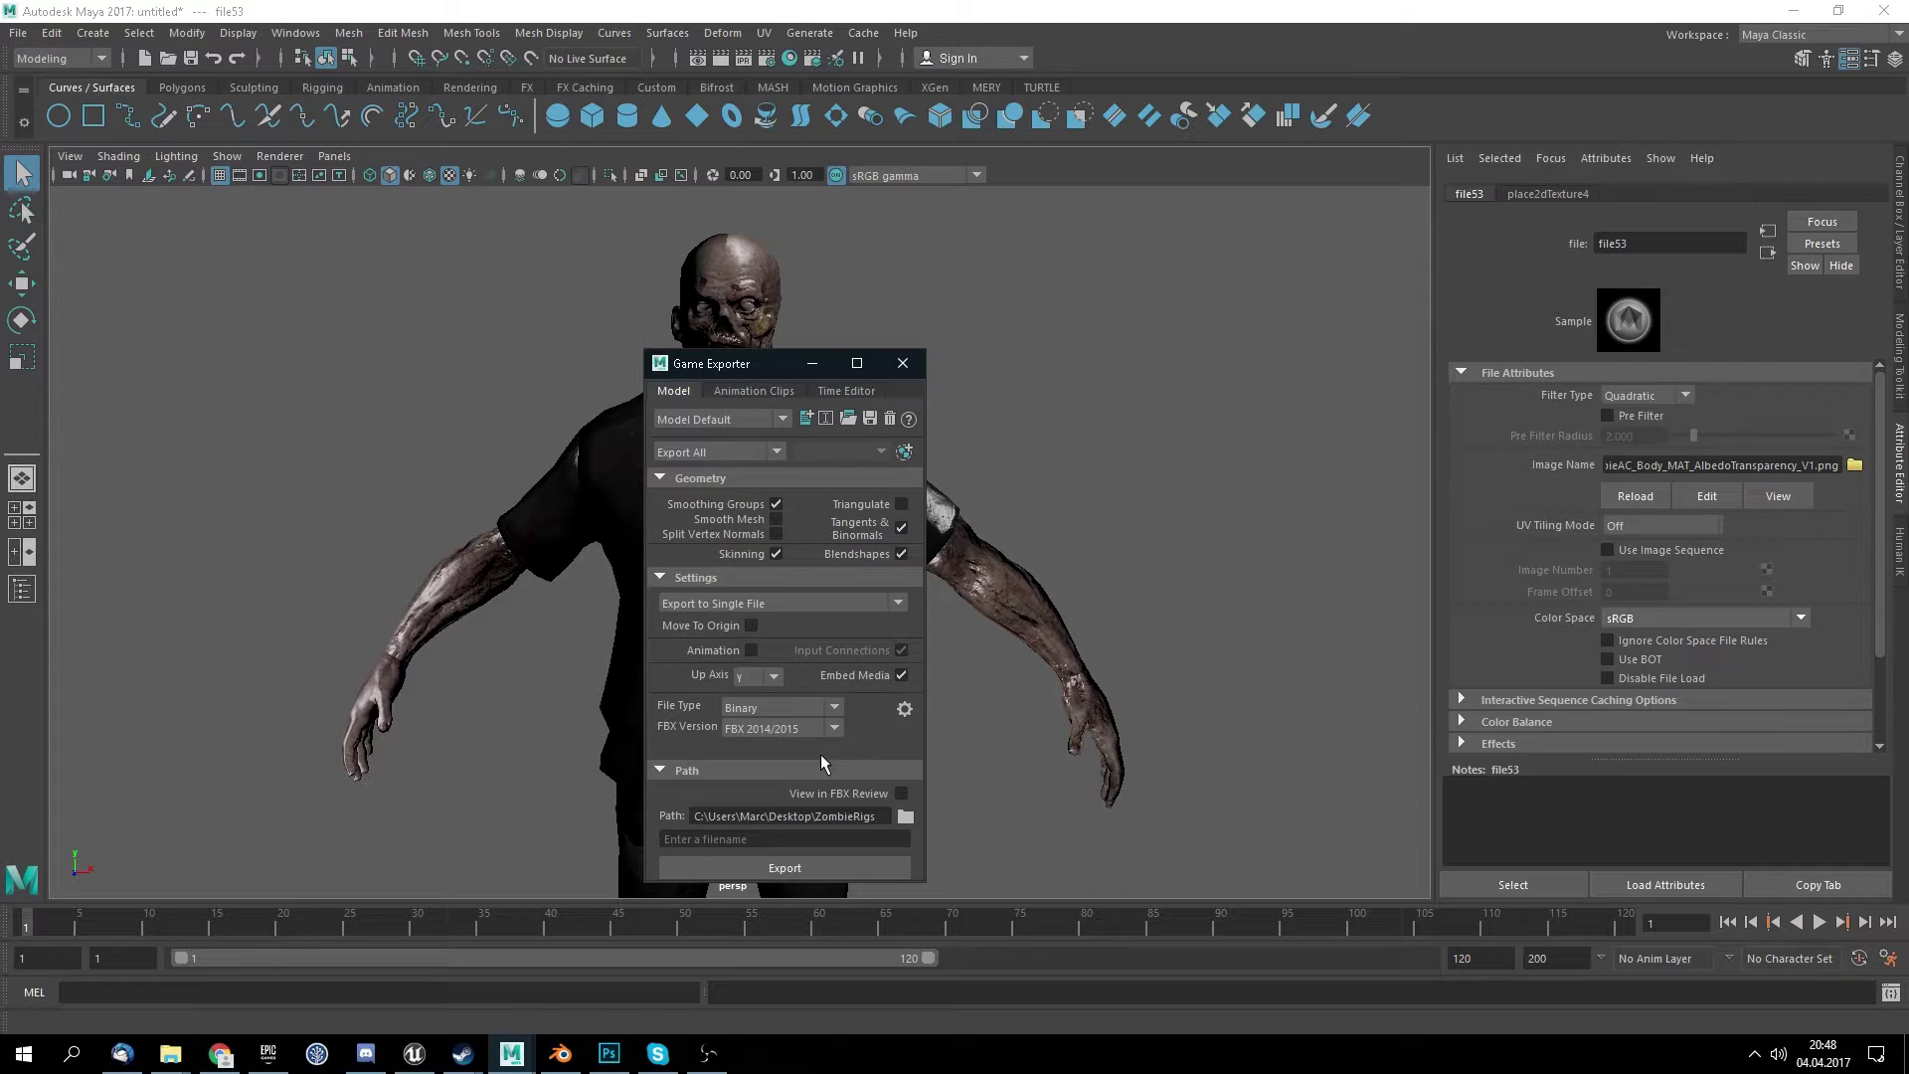
{"action": "type", "text": "Zombie_03_A_MAYA"}
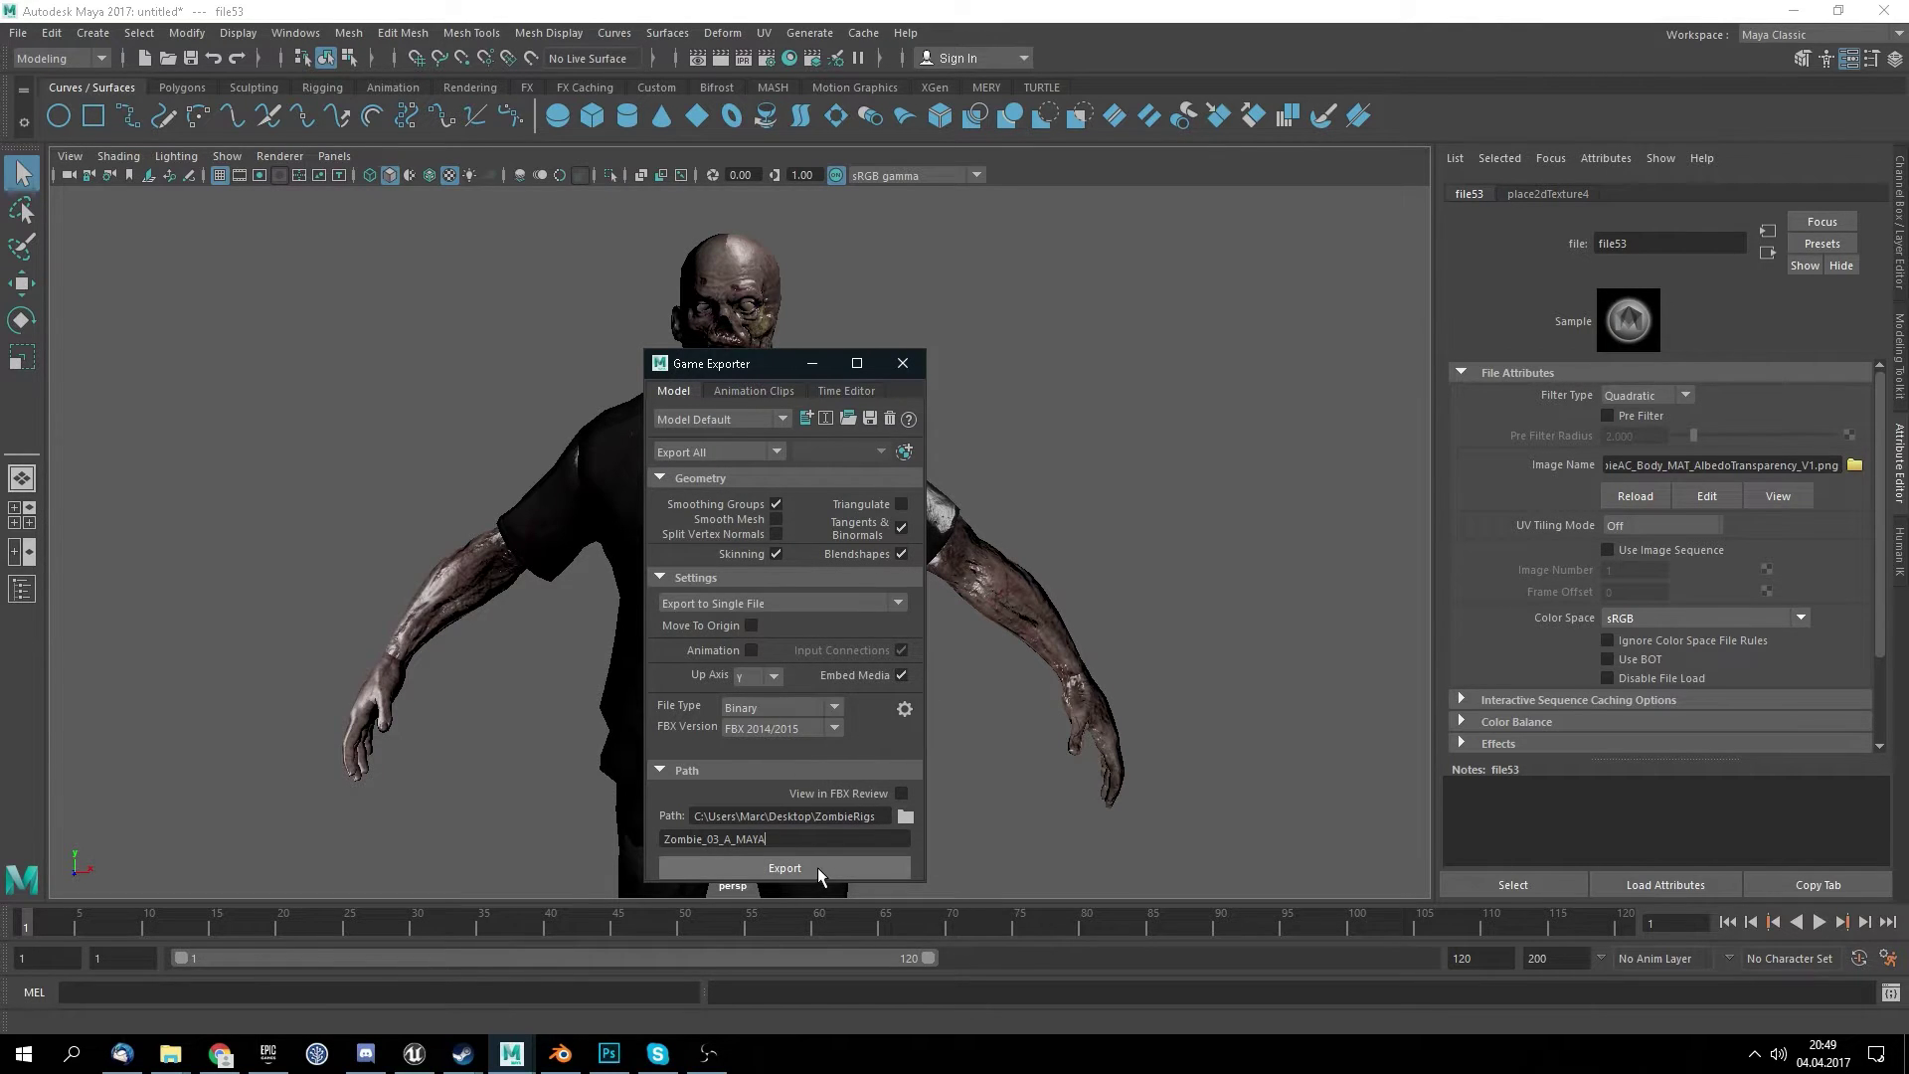
{"action": "left_click", "coordinate": [817, 867]}
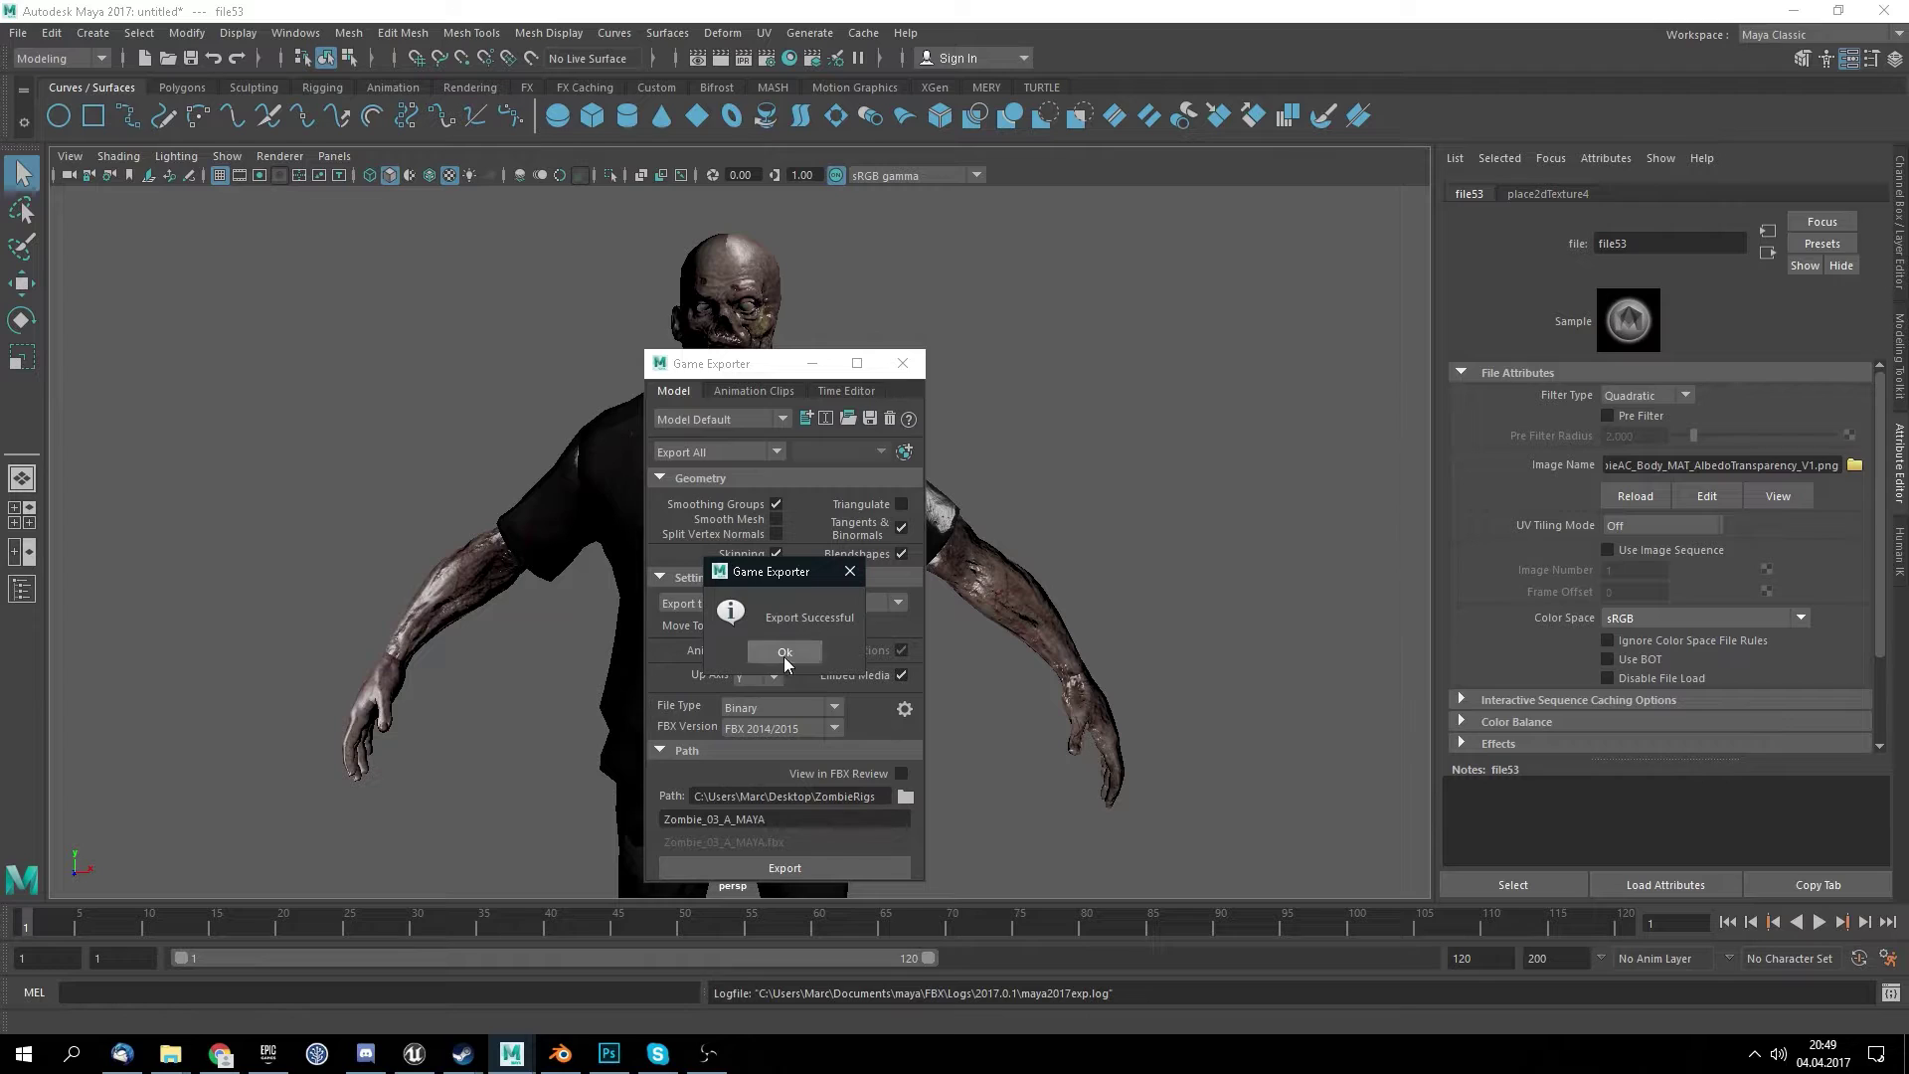
{"action": "left_click", "coordinate": [784, 652]}
{"action": "left_click", "coordinate": [810, 361]}
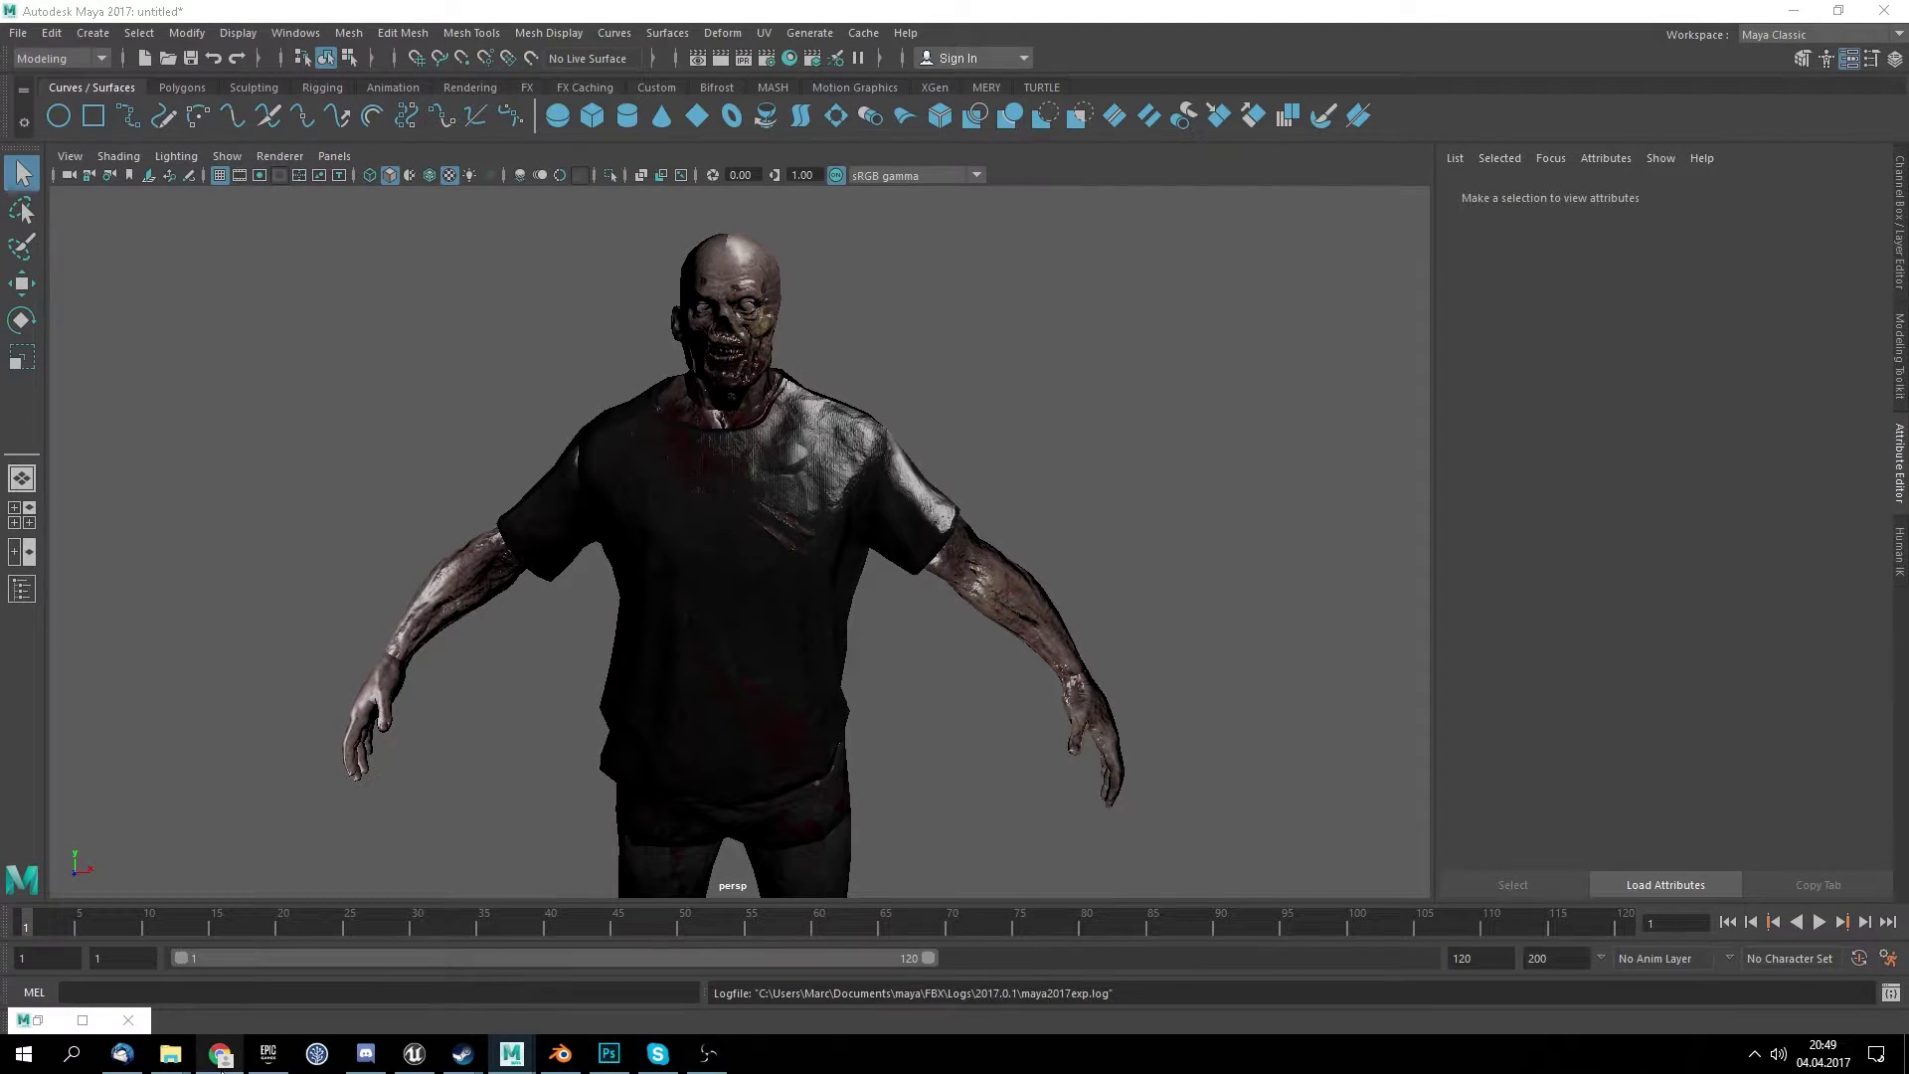
- Upload Zombie_03_A_MAYA.fbx to Mixamo as a new character
{"action": "left_click", "coordinate": [220, 1056]}
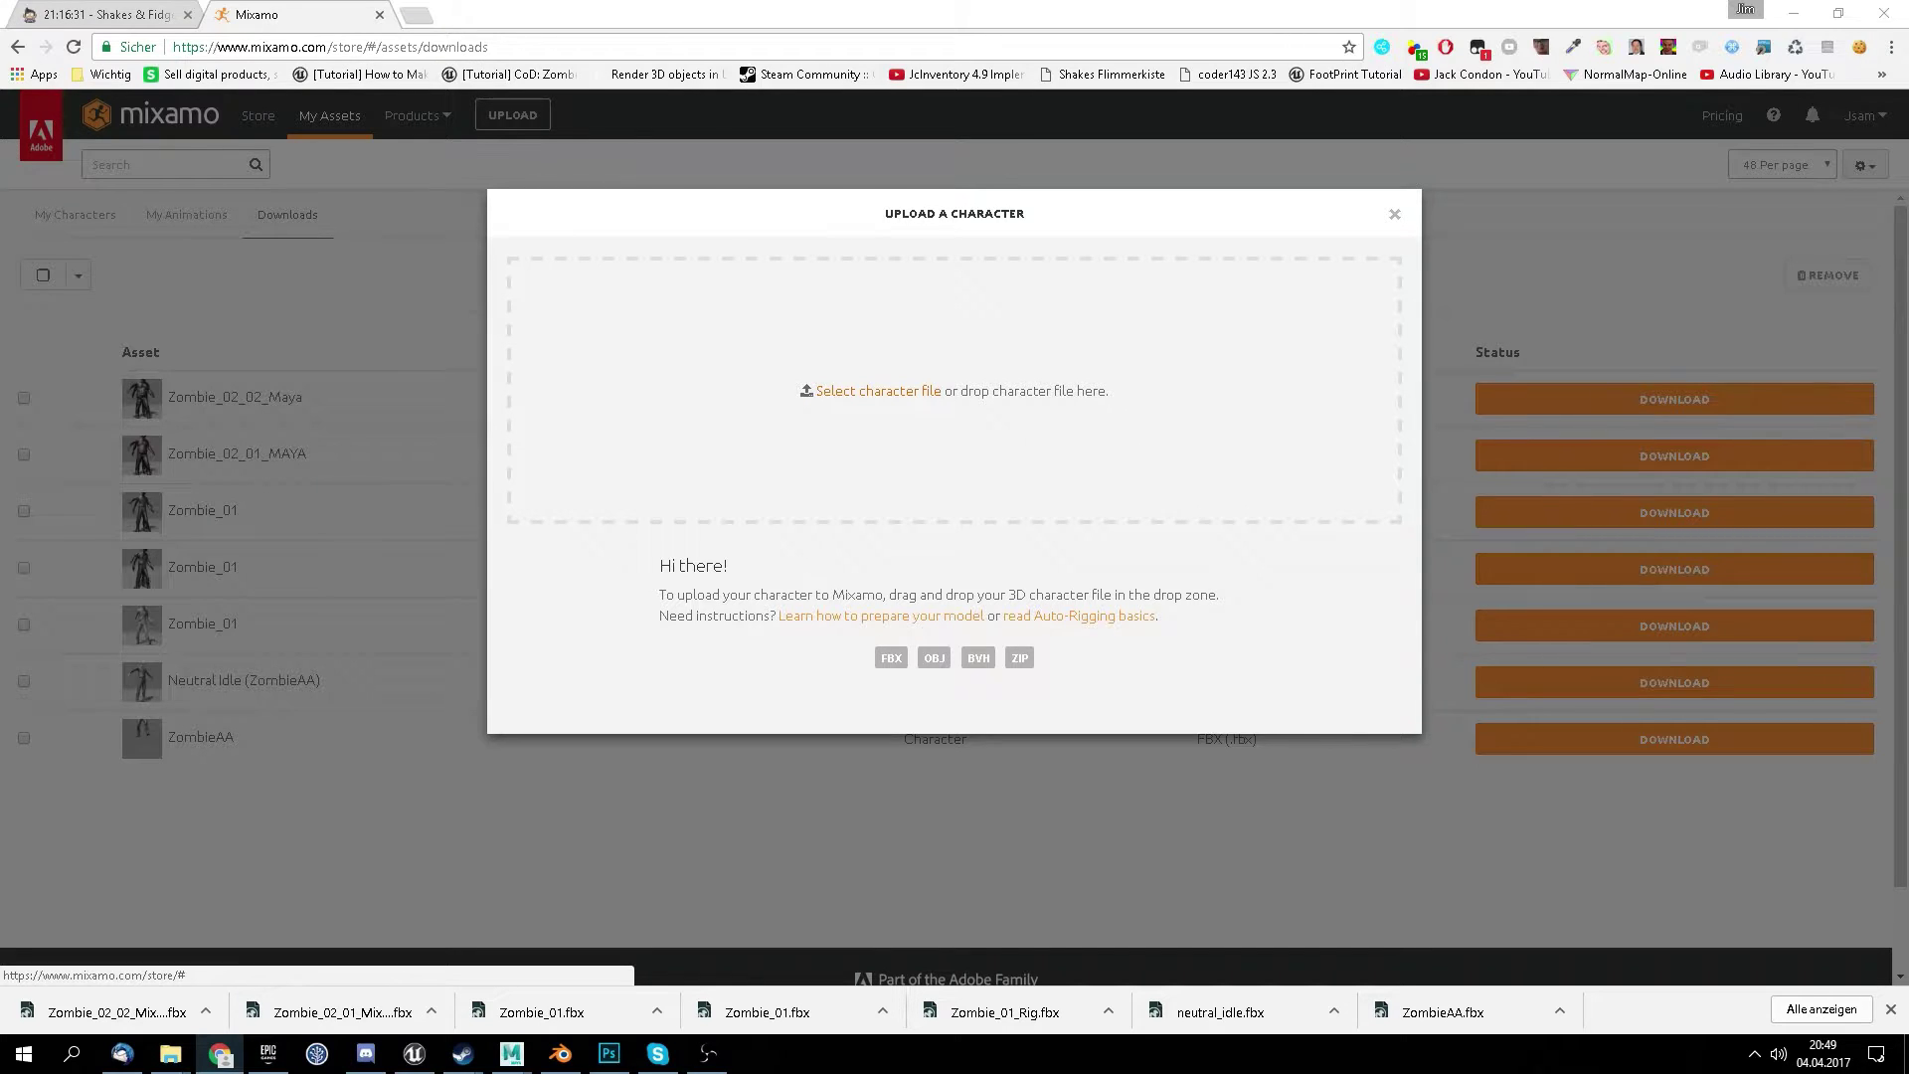
{"action": "left_click", "coordinate": [878, 390]}
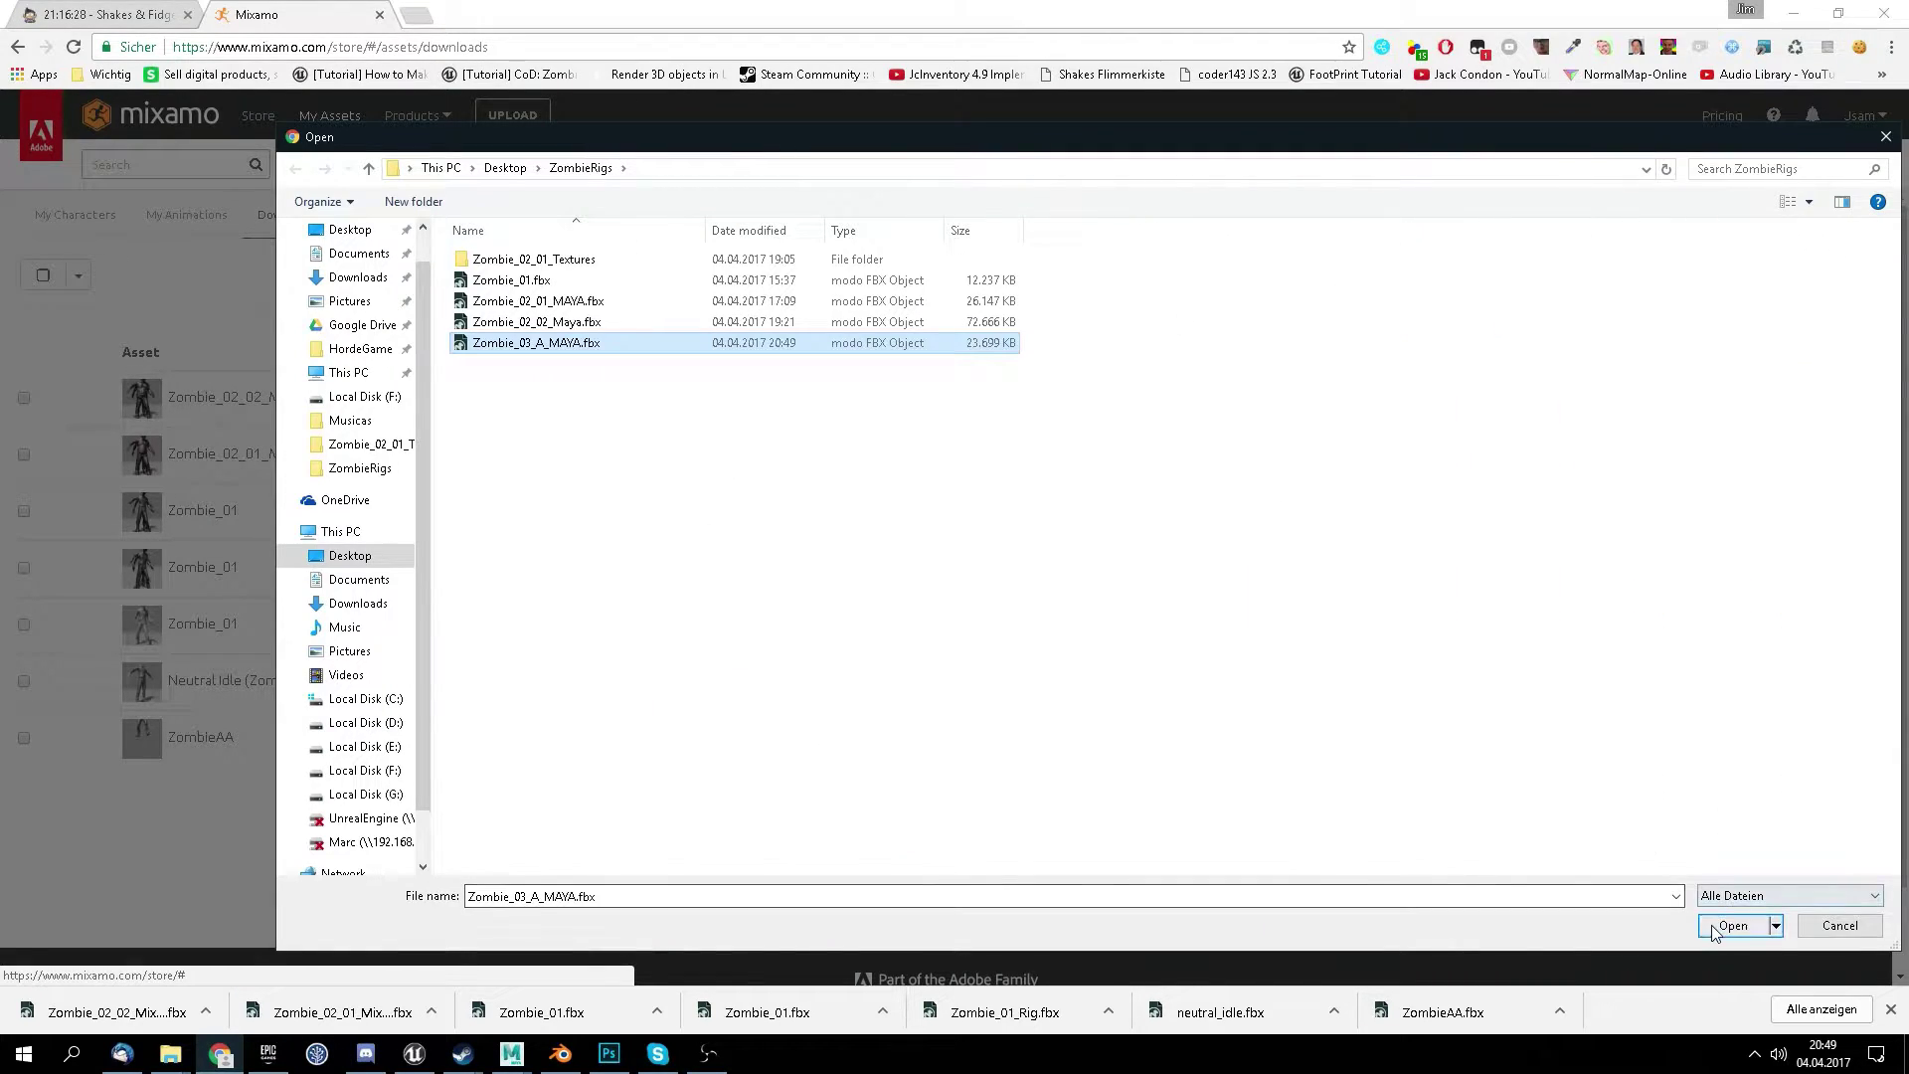
{"action": "left_click", "coordinate": [1730, 925]}
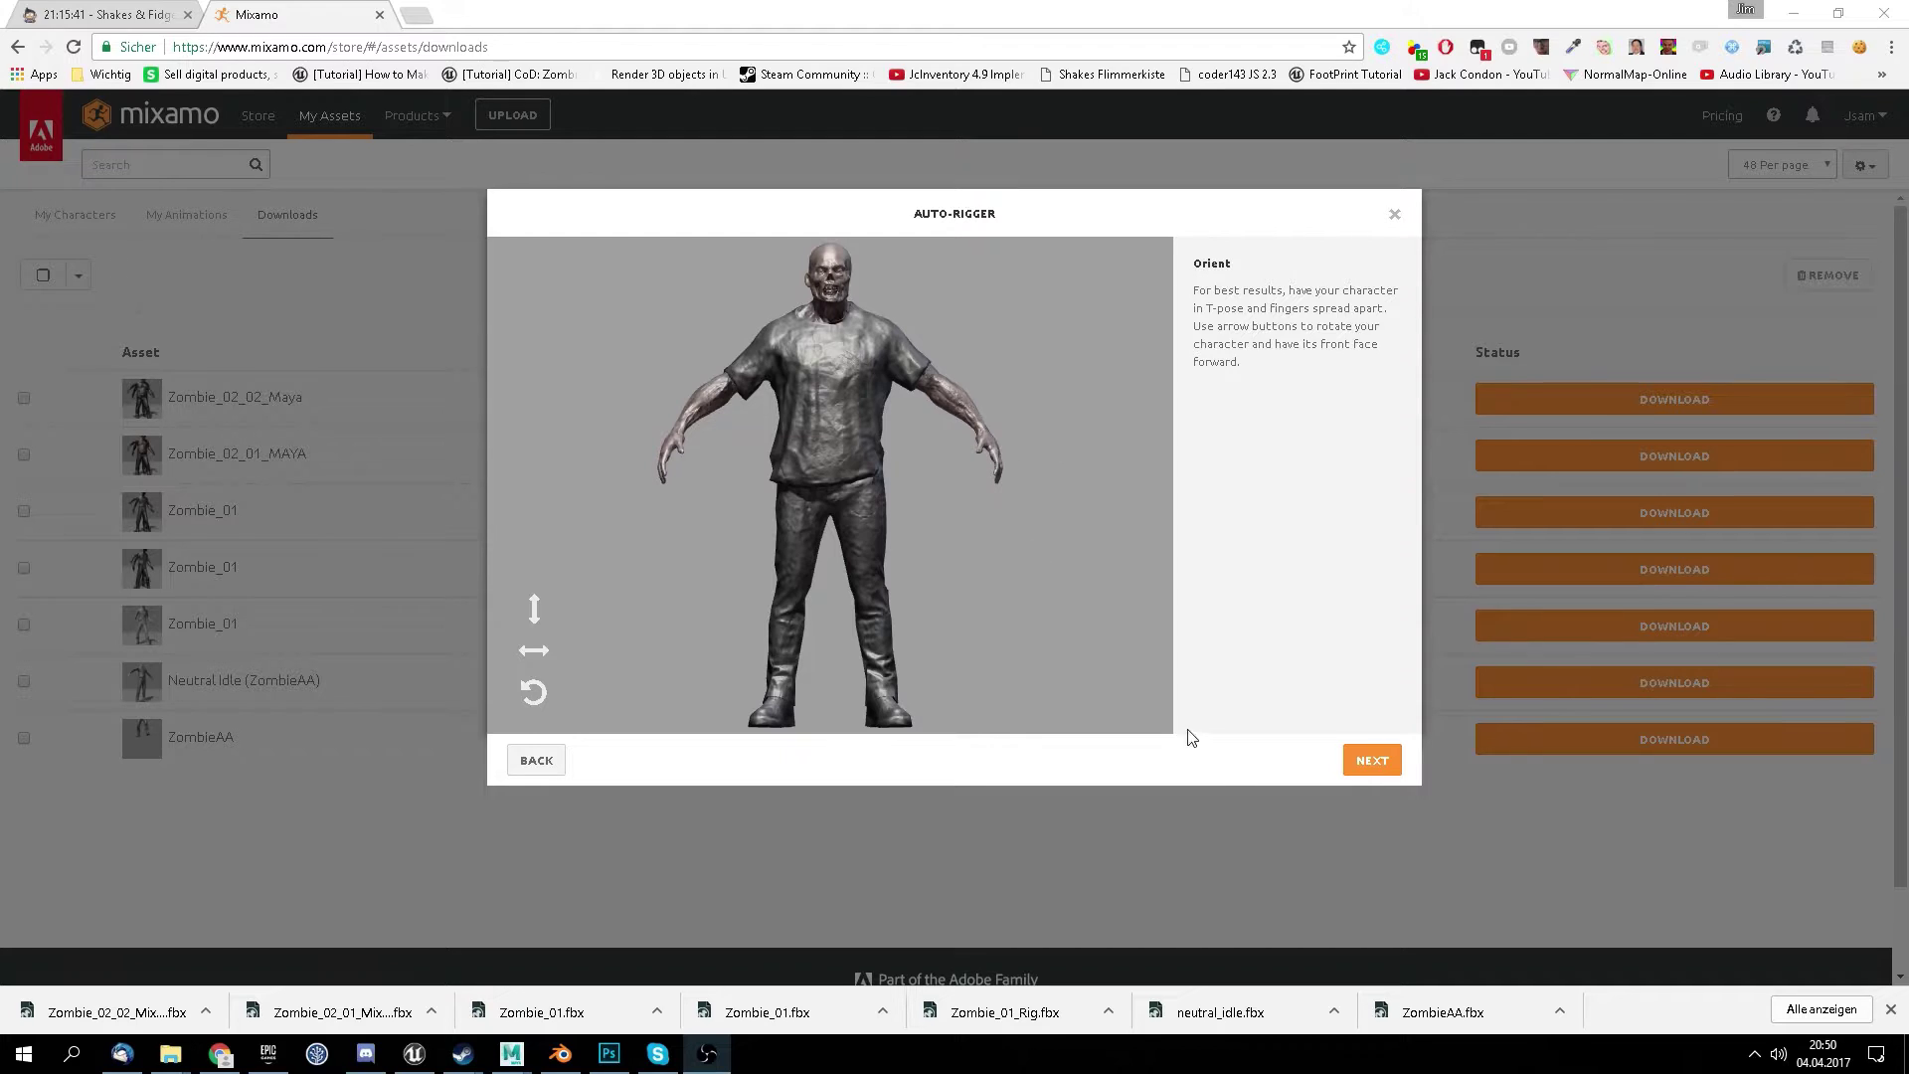
- Accept the orientation, then drag the chin, wrist, elbow, knee and groin markers onto the zombie
{"action": "left_click", "coordinate": [1372, 759]}
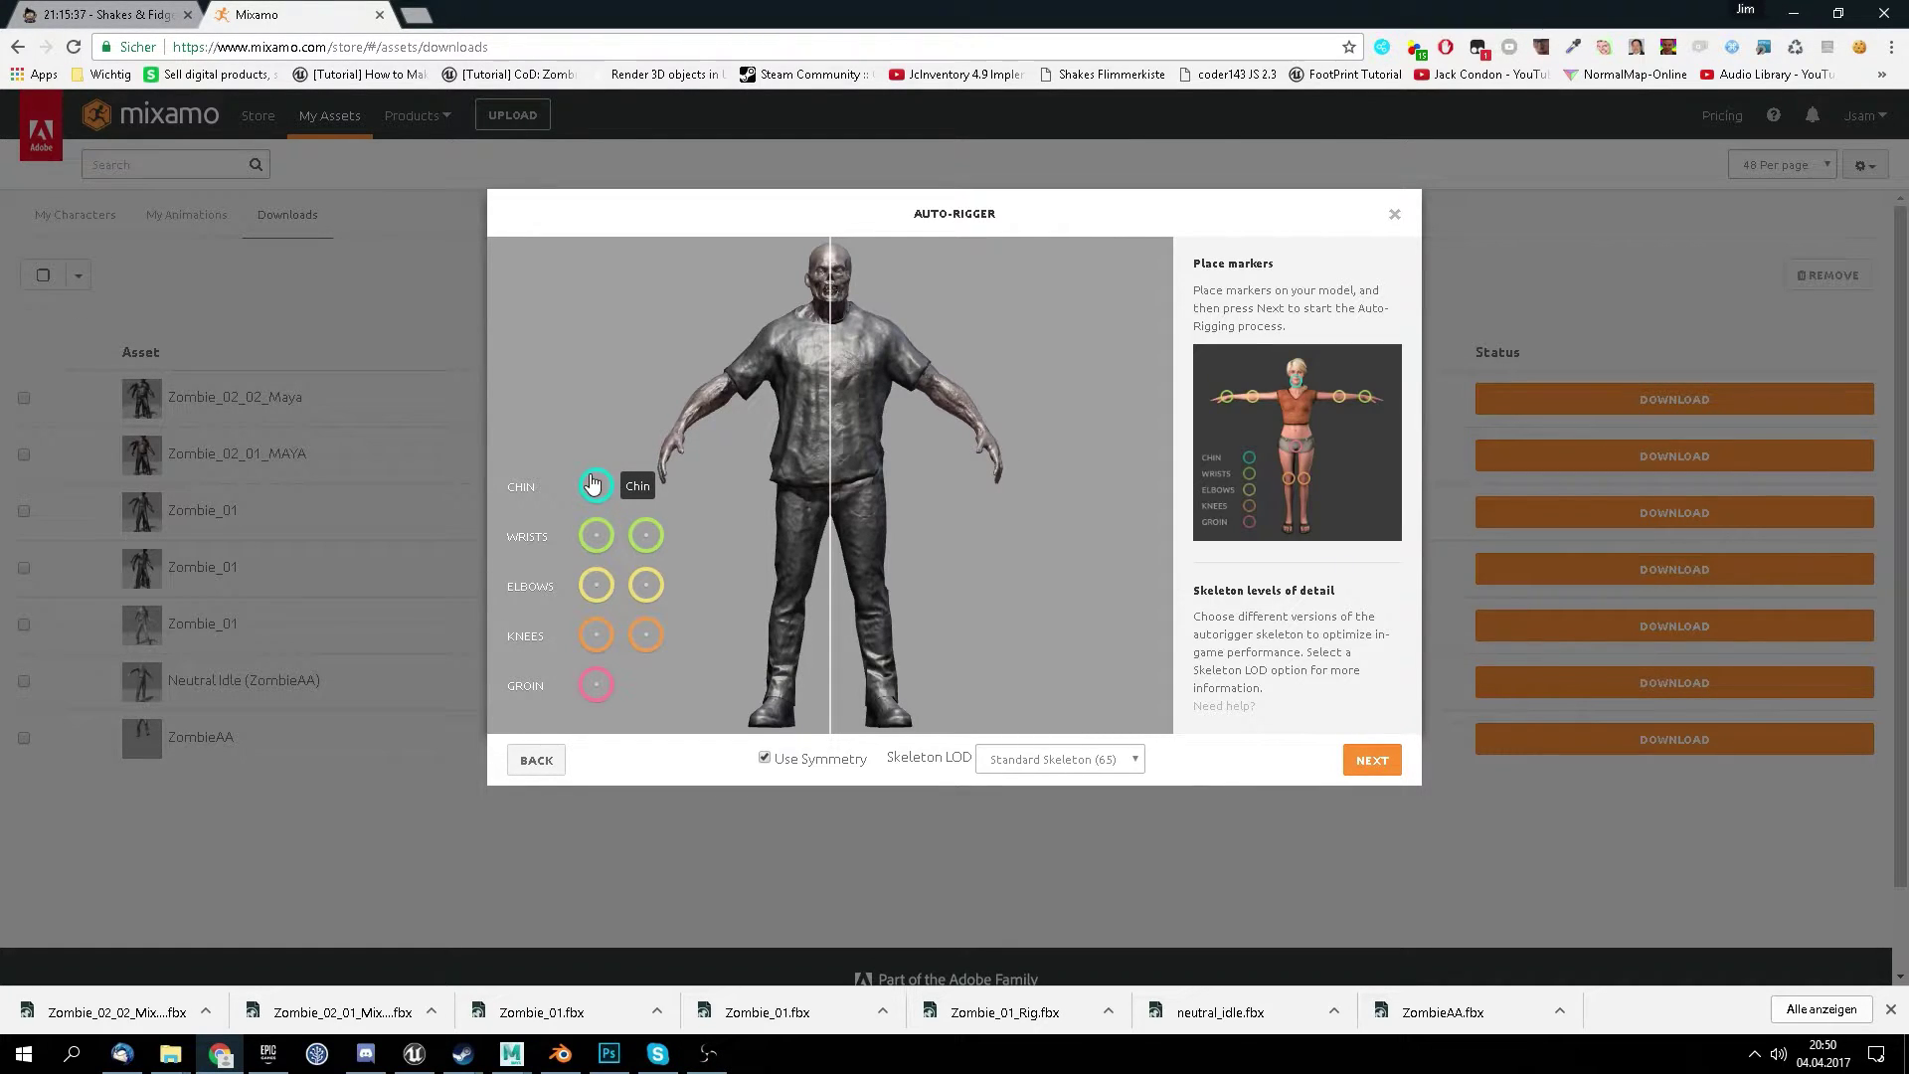
{"action": "left_click_drag", "start_coordinate": [593, 483], "coordinate": [833, 306]}
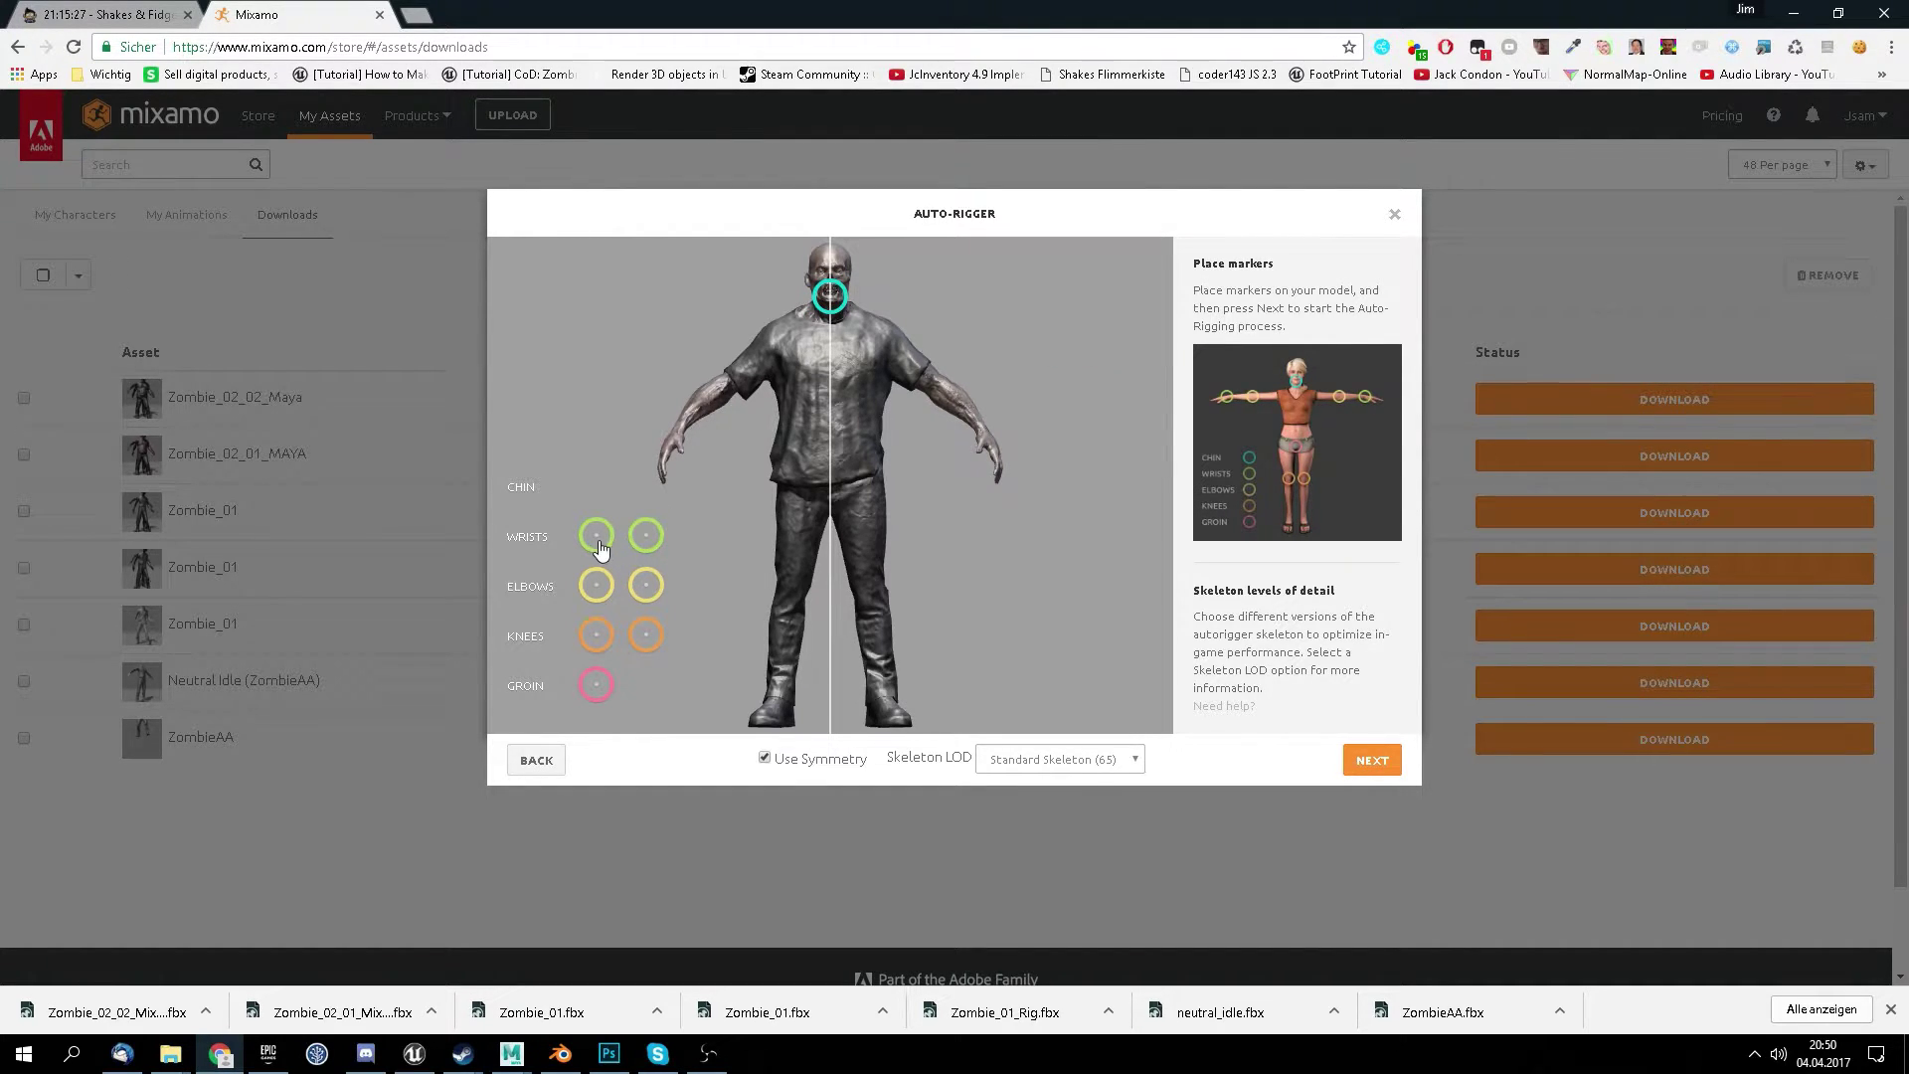
{"action": "mouse_move", "coordinate": [647, 534]}
{"action": "left_mouse_down"}
{"action": "mouse_move", "coordinate": [674, 418]}
{"action": "mouse_move", "coordinate": [680, 441]}
{"action": "left_mouse_up"}
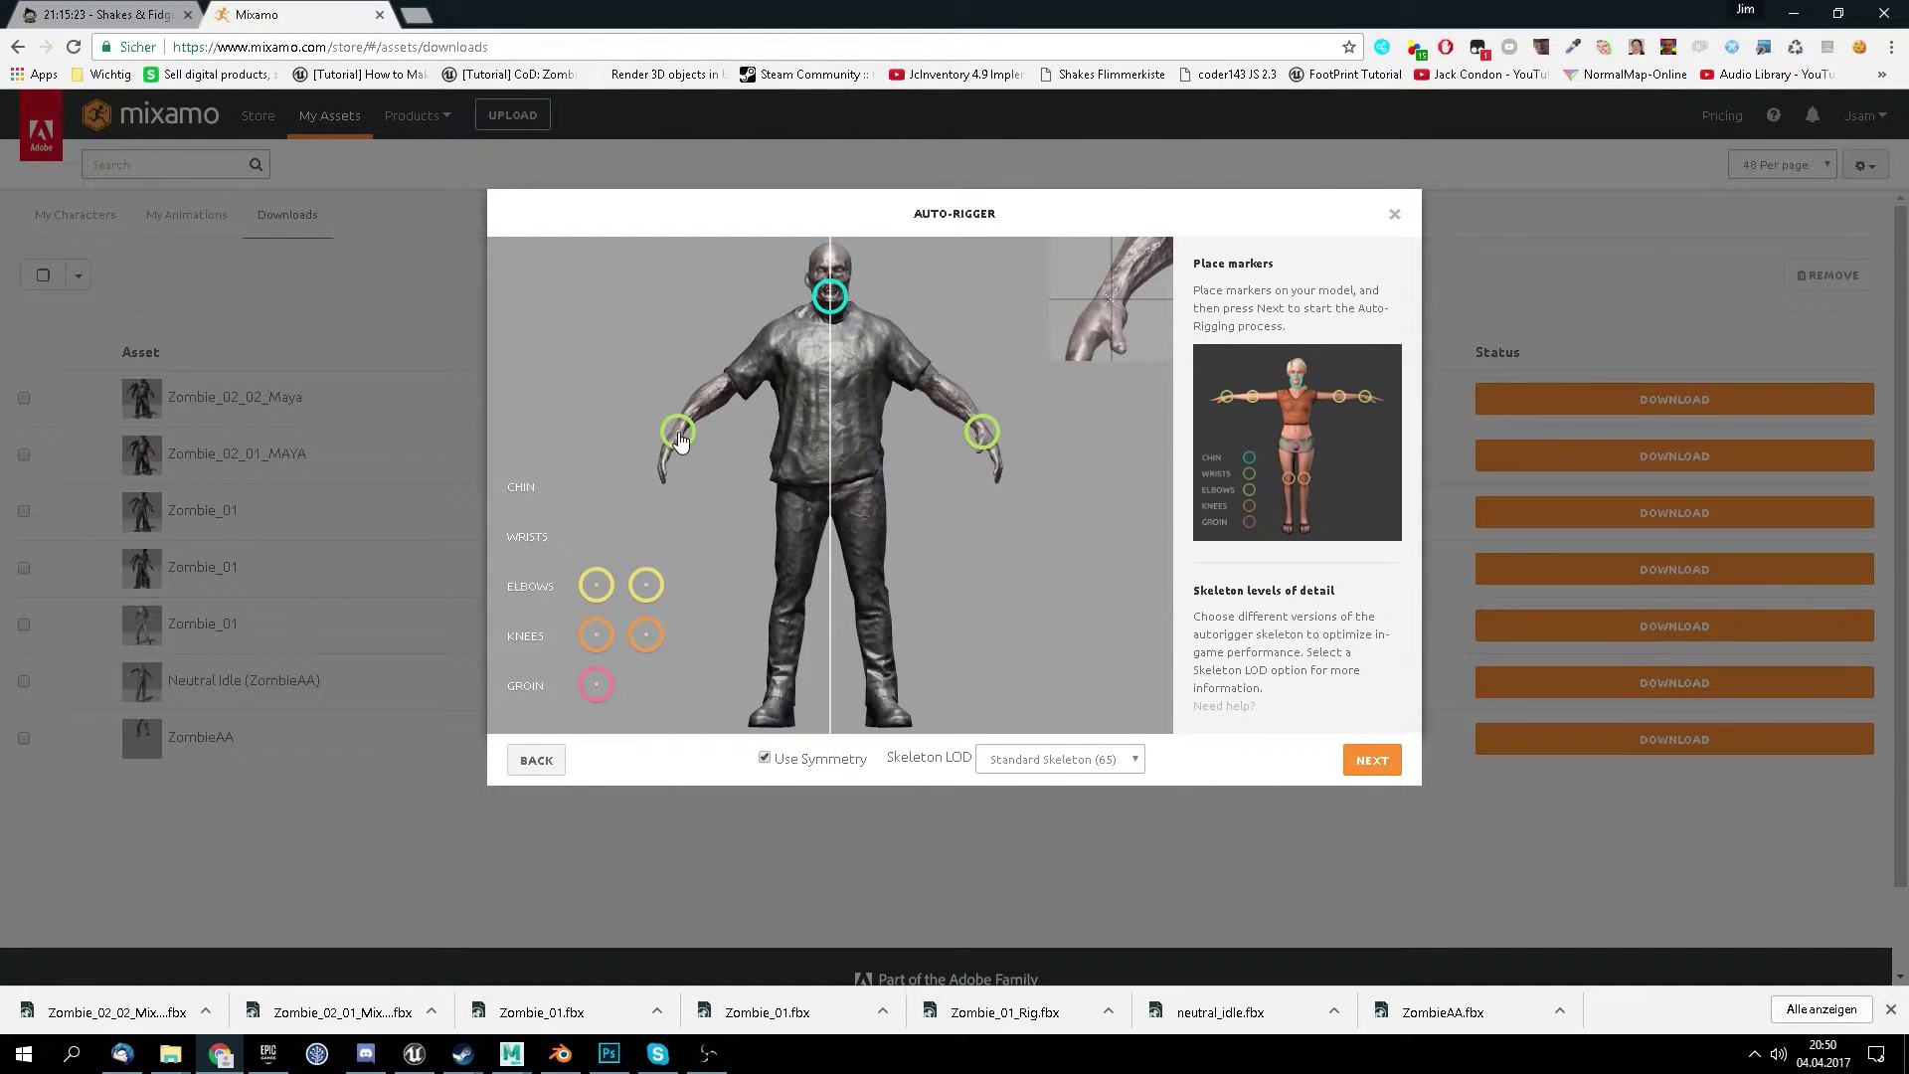
{"action": "left_click_drag", "start_coordinate": [680, 440], "coordinate": [684, 434]}
{"action": "mouse_move", "coordinate": [595, 586]}
{"action": "left_mouse_down"}
{"action": "mouse_move", "coordinate": [669, 396]}
{"action": "mouse_move", "coordinate": [726, 395]}
{"action": "left_mouse_up"}
{"action": "mouse_move", "coordinate": [597, 634]}
{"action": "left_mouse_down"}
{"action": "mouse_move", "coordinate": [759, 639]}
{"action": "mouse_move", "coordinate": [792, 613]}
{"action": "left_mouse_up"}
{"action": "left_click_drag", "start_coordinate": [596, 685], "coordinate": [831, 496]}
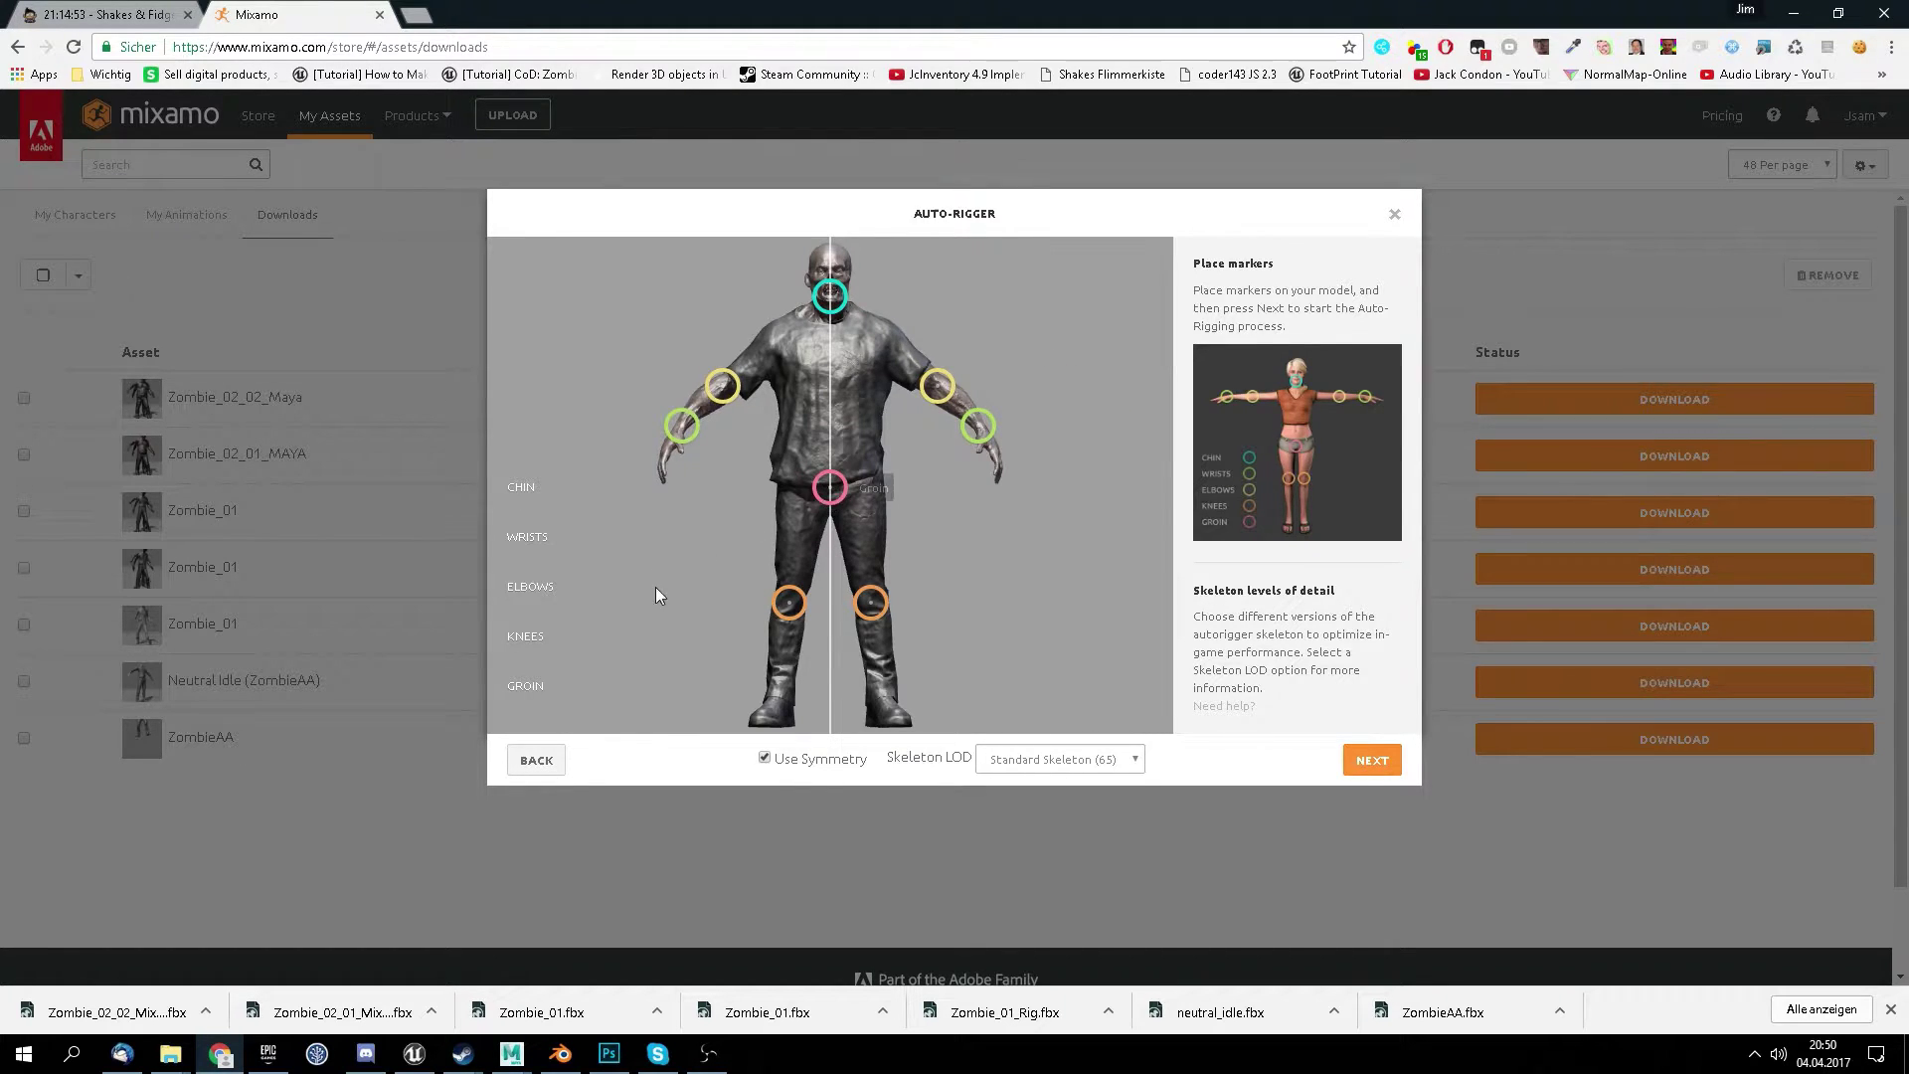
- Run the Mixamo Auto-Rigger on the marked zombie and wait for the Review step
{"action": "left_click", "coordinate": [1366, 763]}
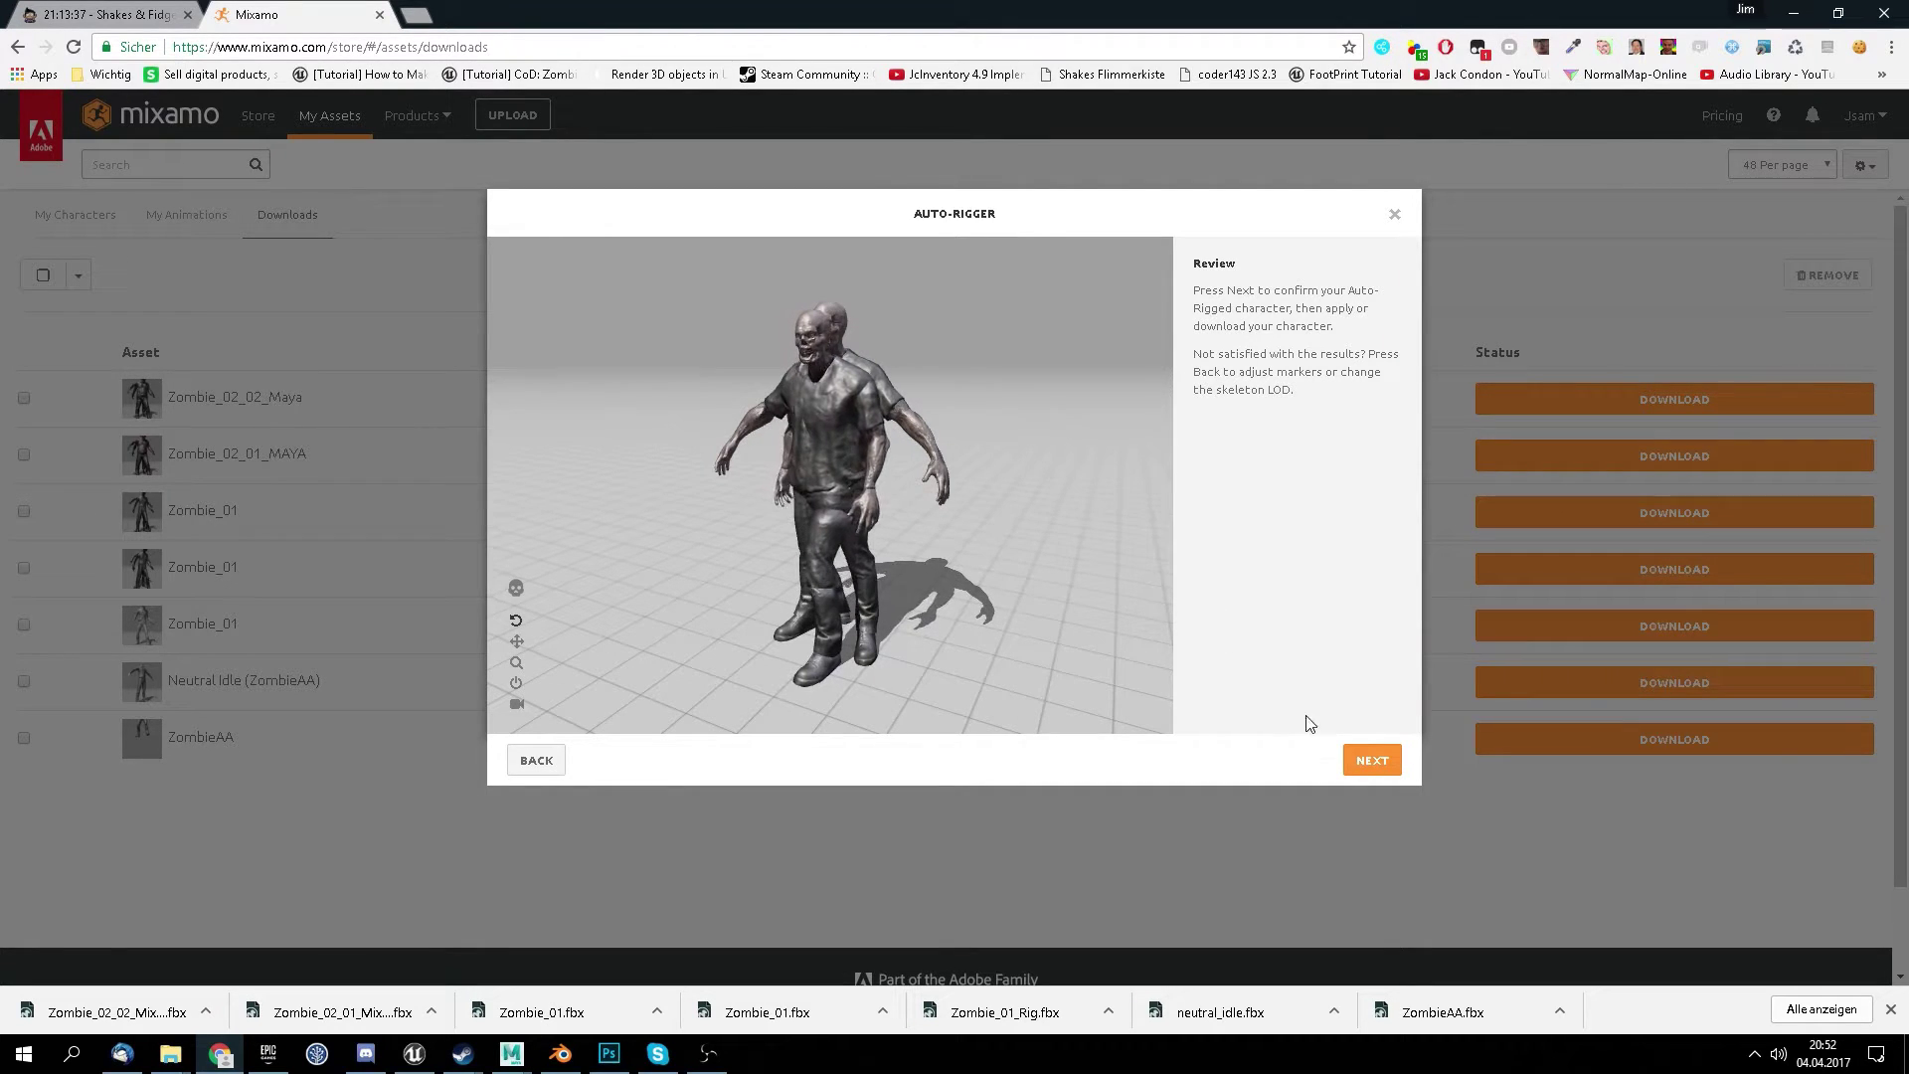
- Confirm the auto-rigged zombie and queue Zombie_03_A_MAYA as an FBX T-pose download
{"action": "left_click", "coordinate": [1382, 759]}
{"action": "left_click", "coordinate": [1388, 761]}
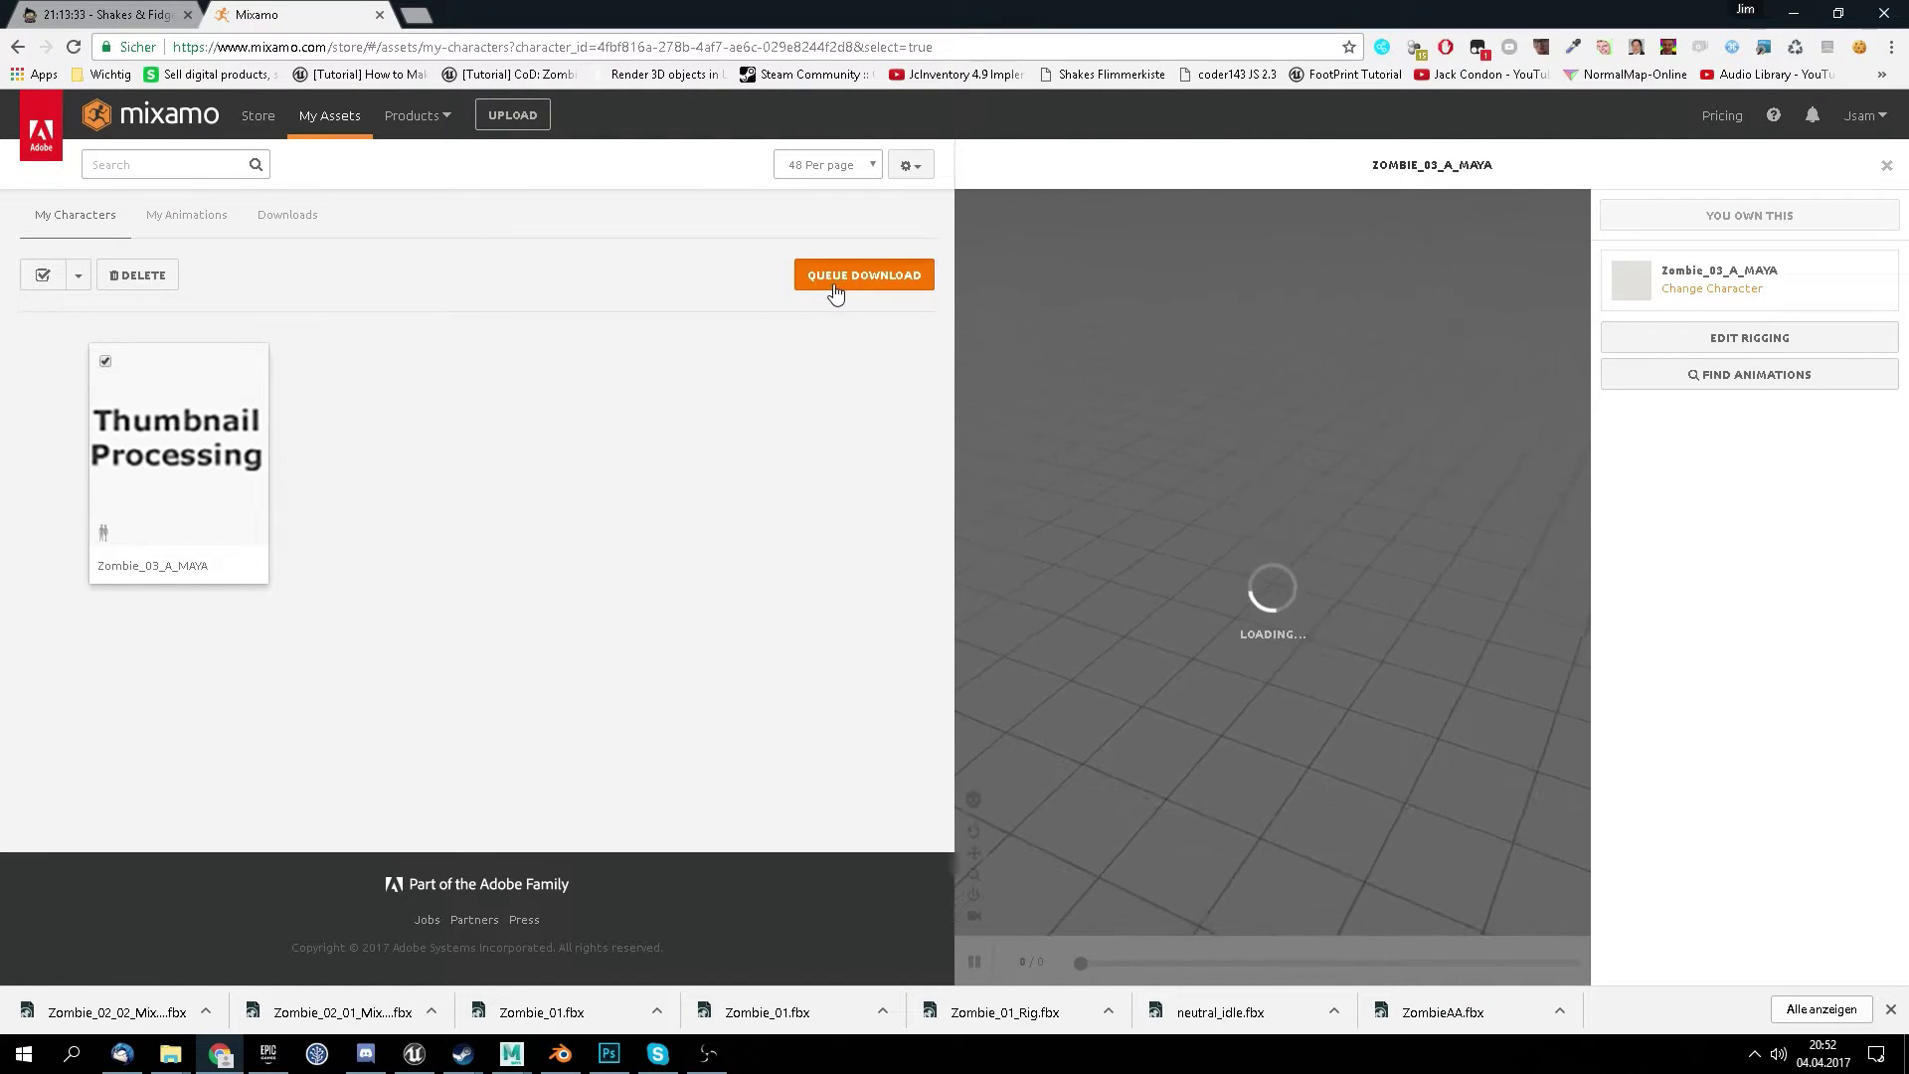
{"action": "left_click", "coordinate": [834, 283]}
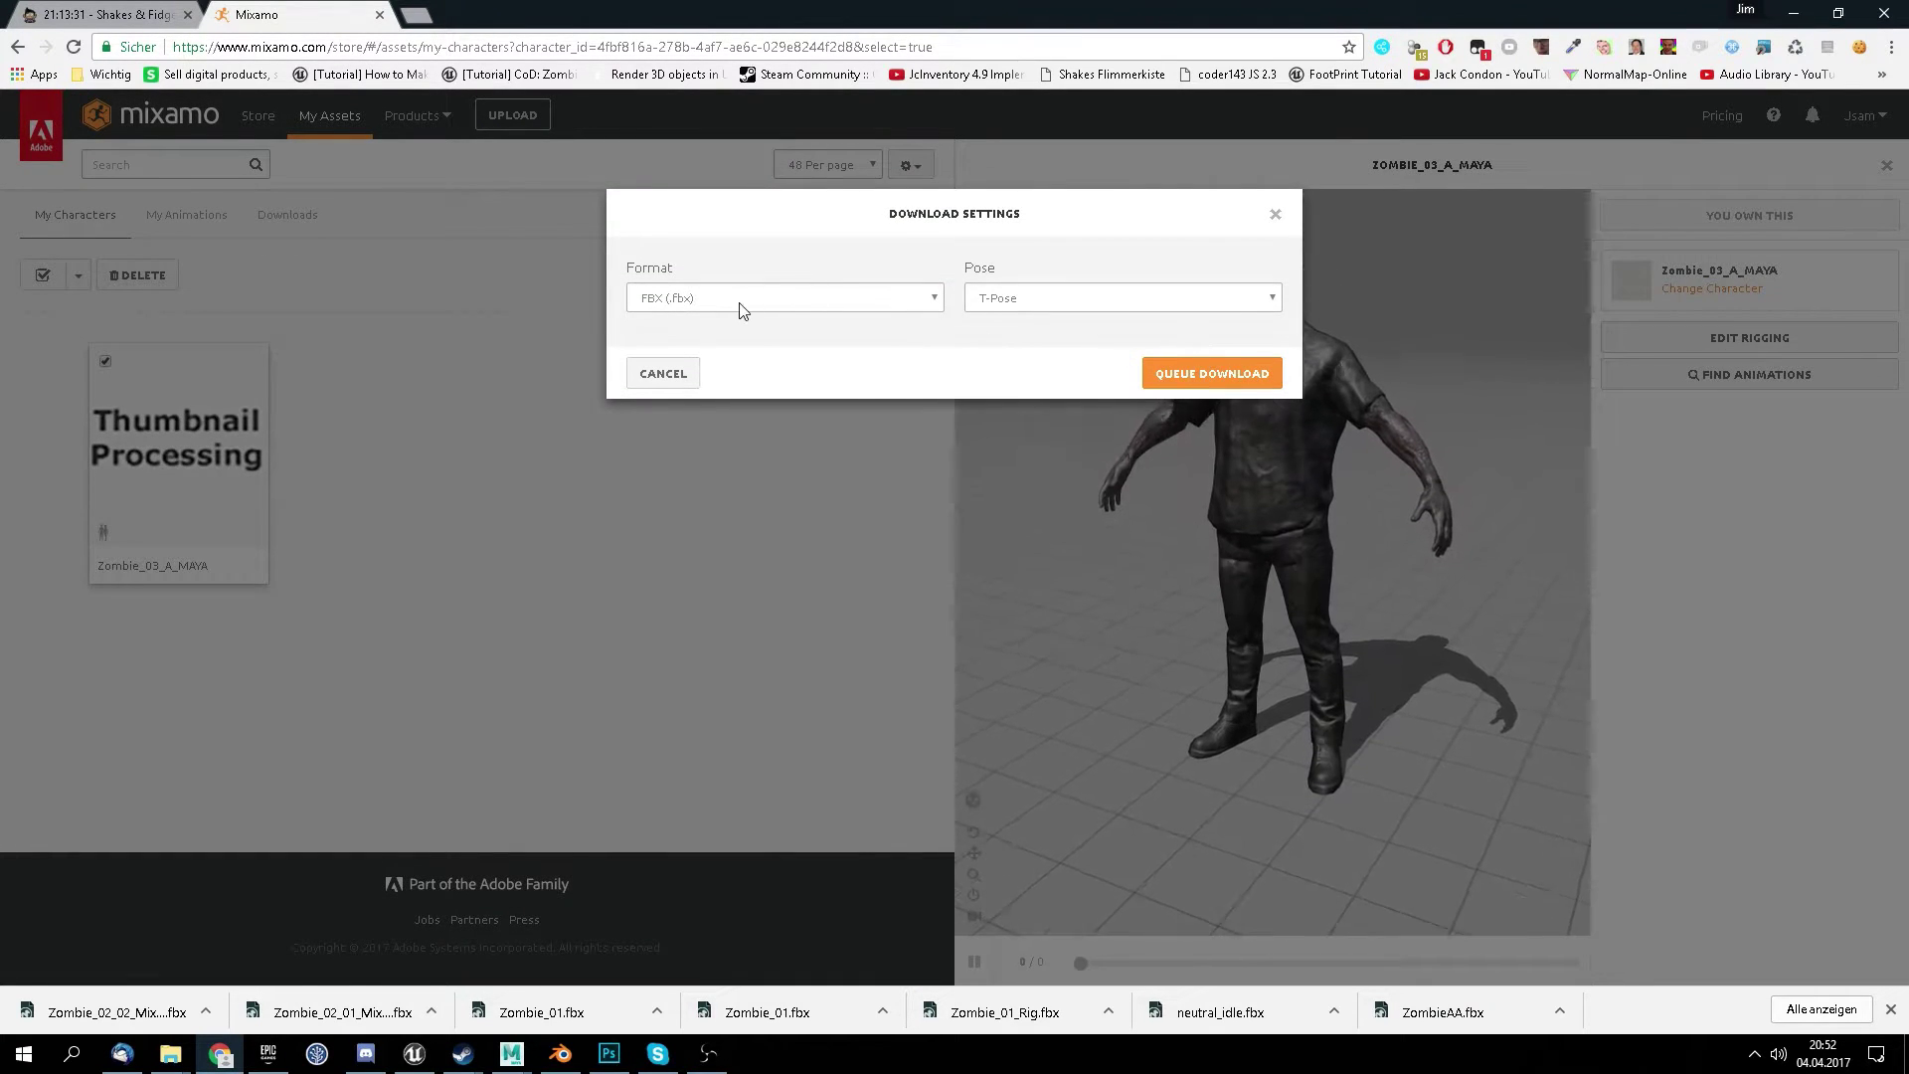
{"action": "left_click", "coordinate": [1156, 375]}
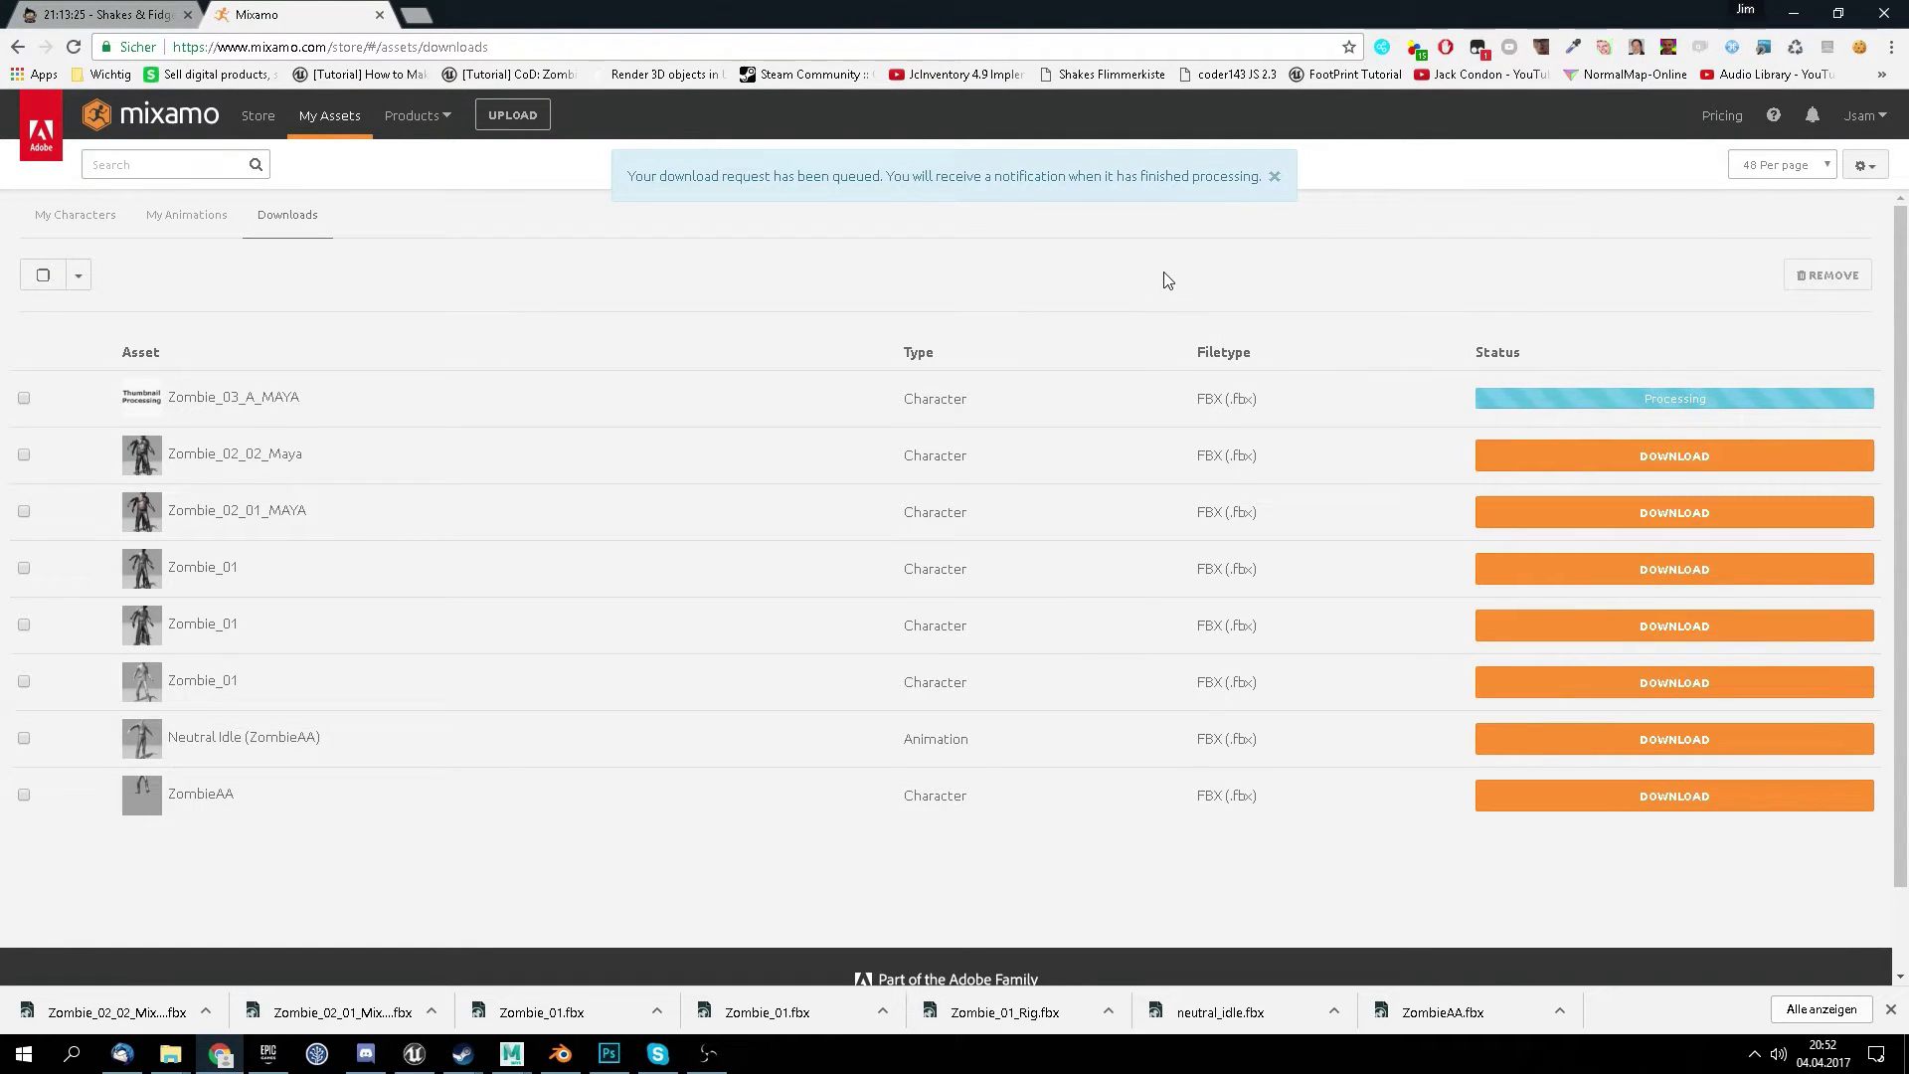
{"action": "left_click", "coordinate": [1273, 177]}
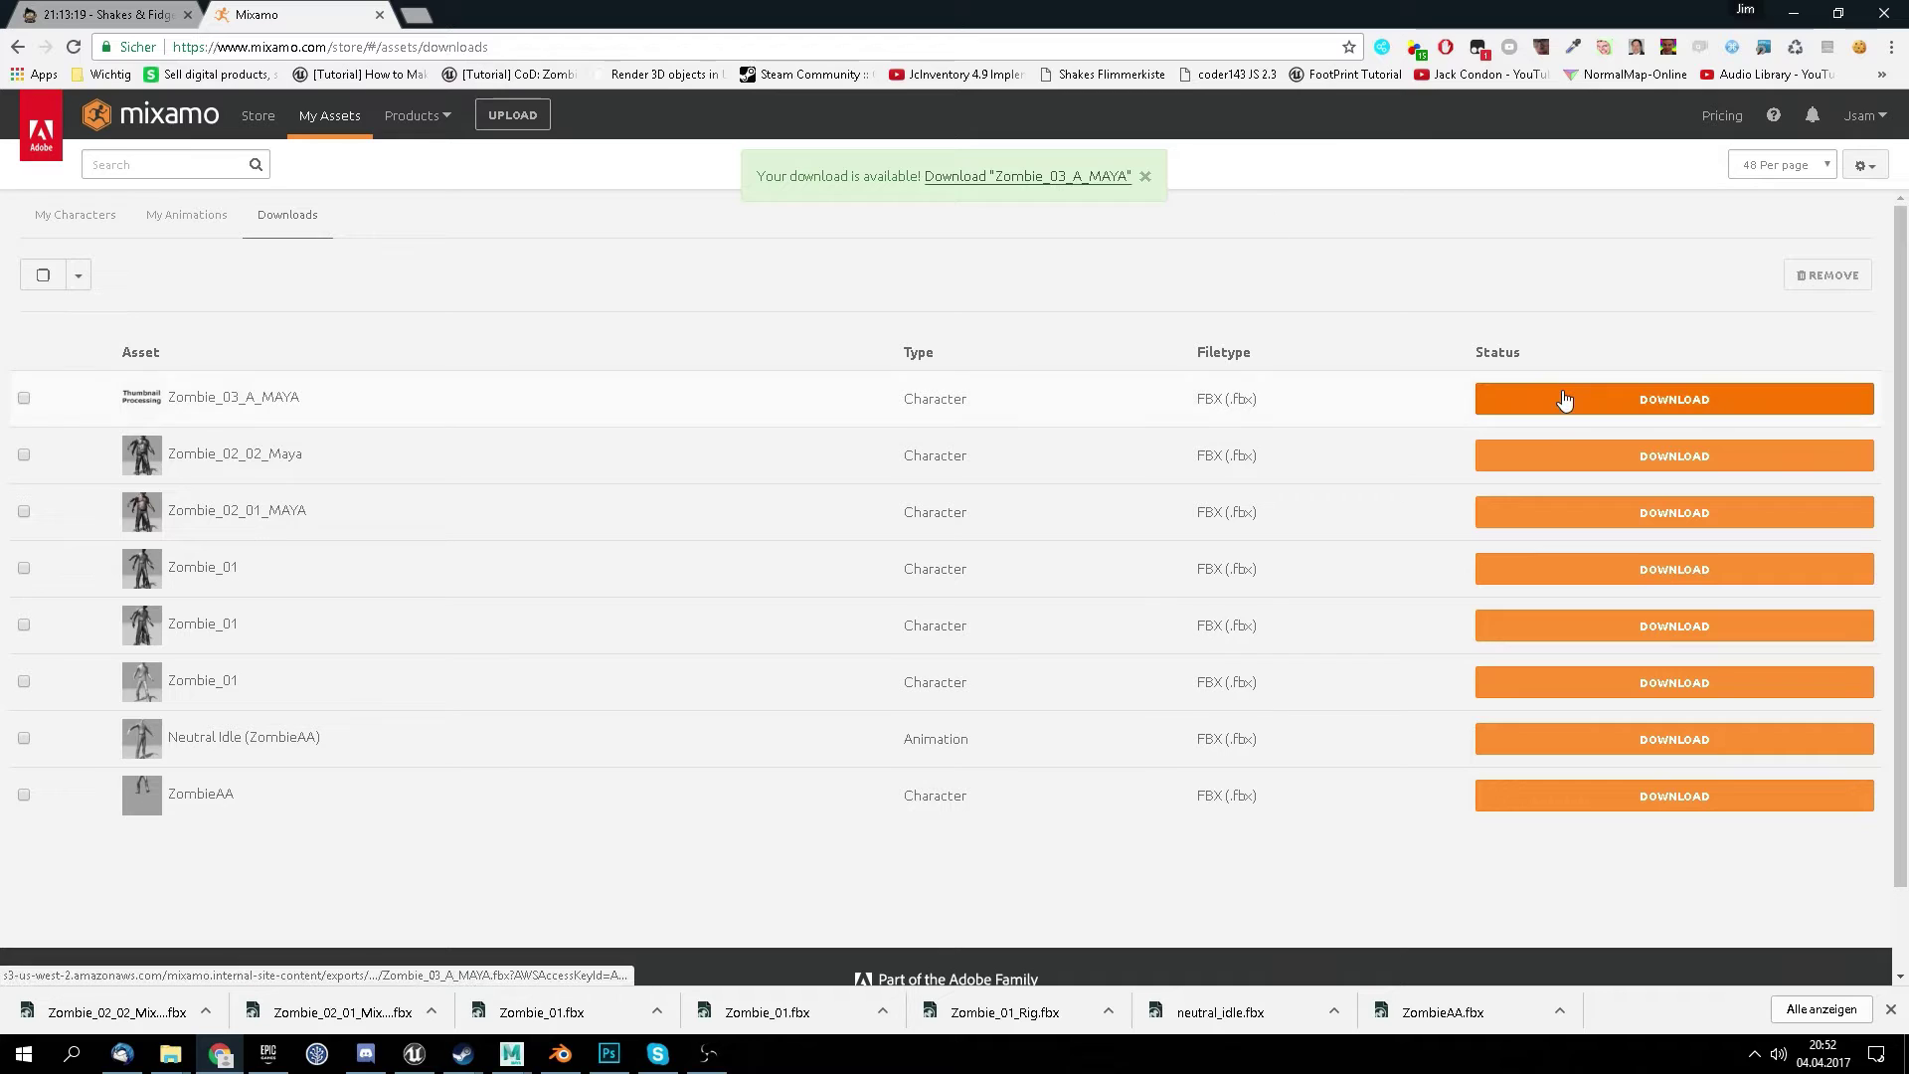
- Download the rigged zombie and save it to the Desktop as Zombie_03_A_Mixamo.fbx
{"action": "left_click", "coordinate": [1564, 398]}
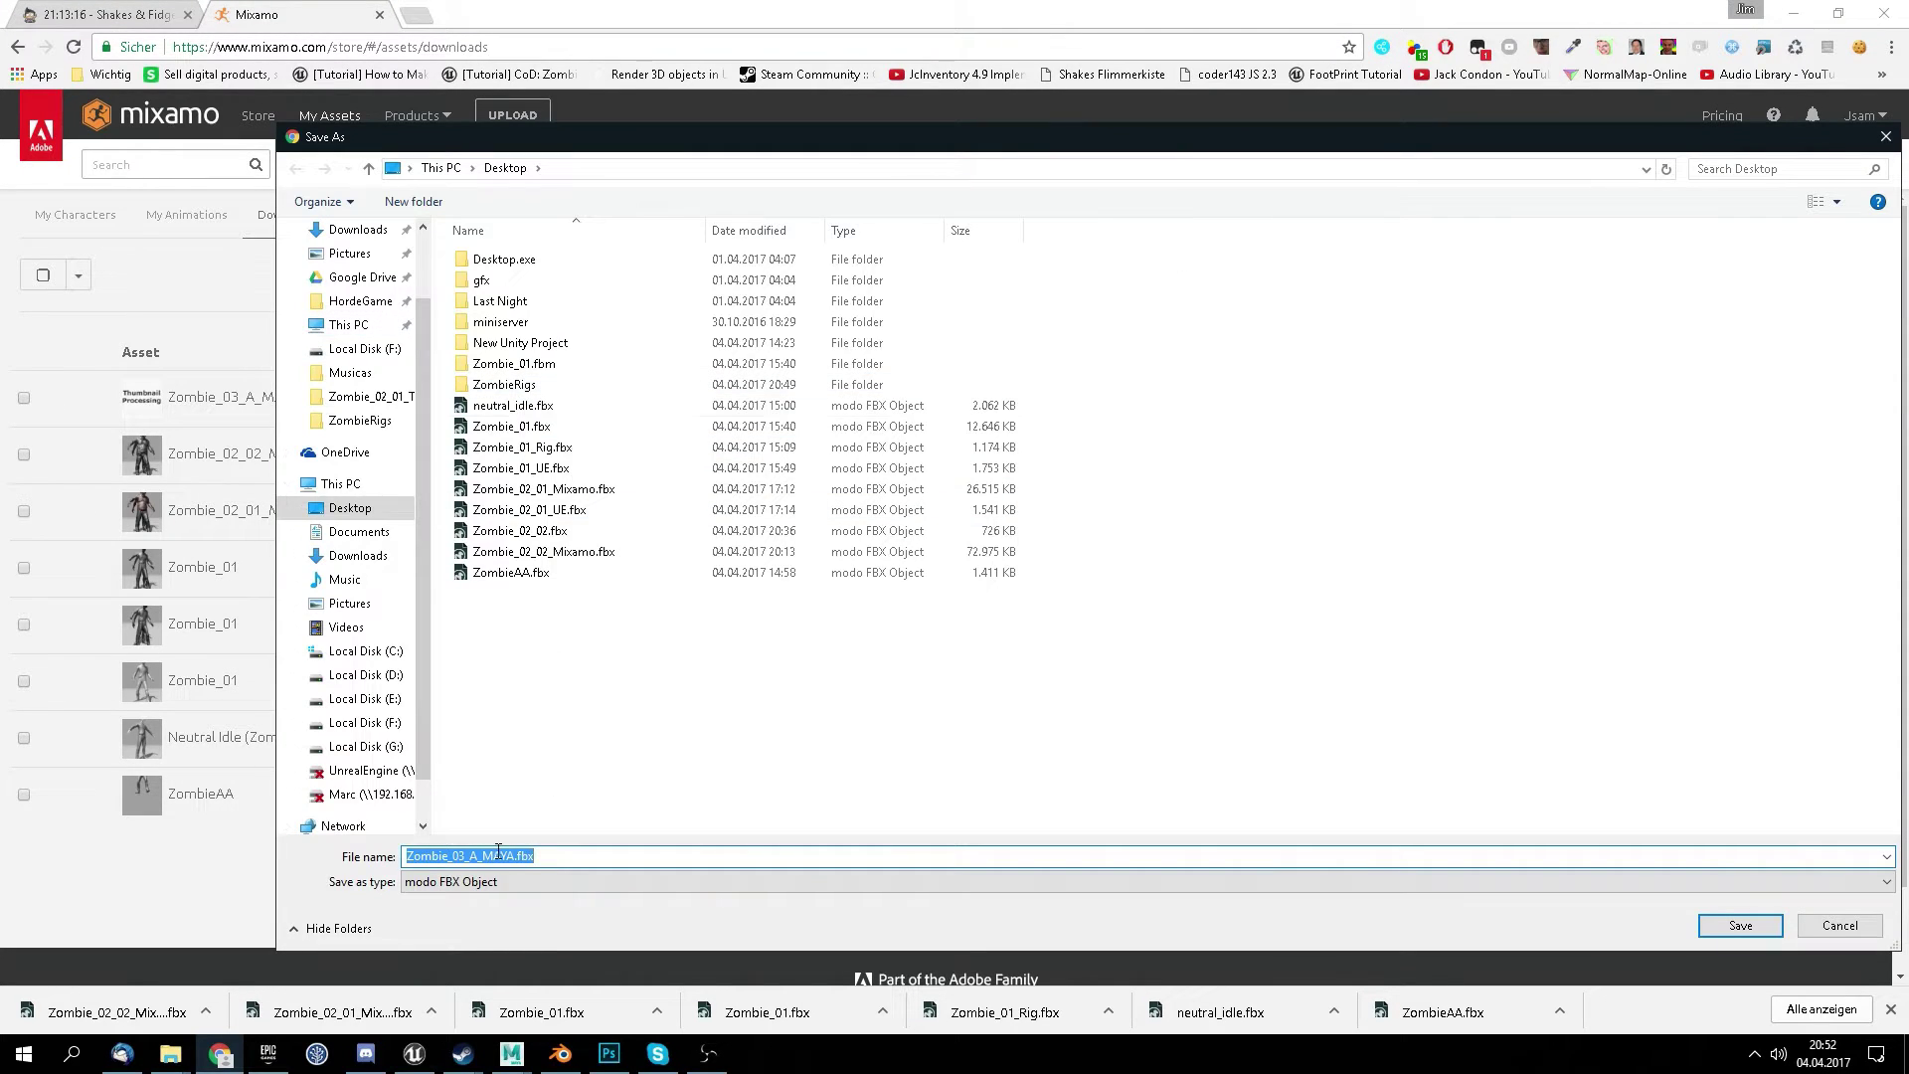
{"action": "left_click", "coordinate": [507, 855]}
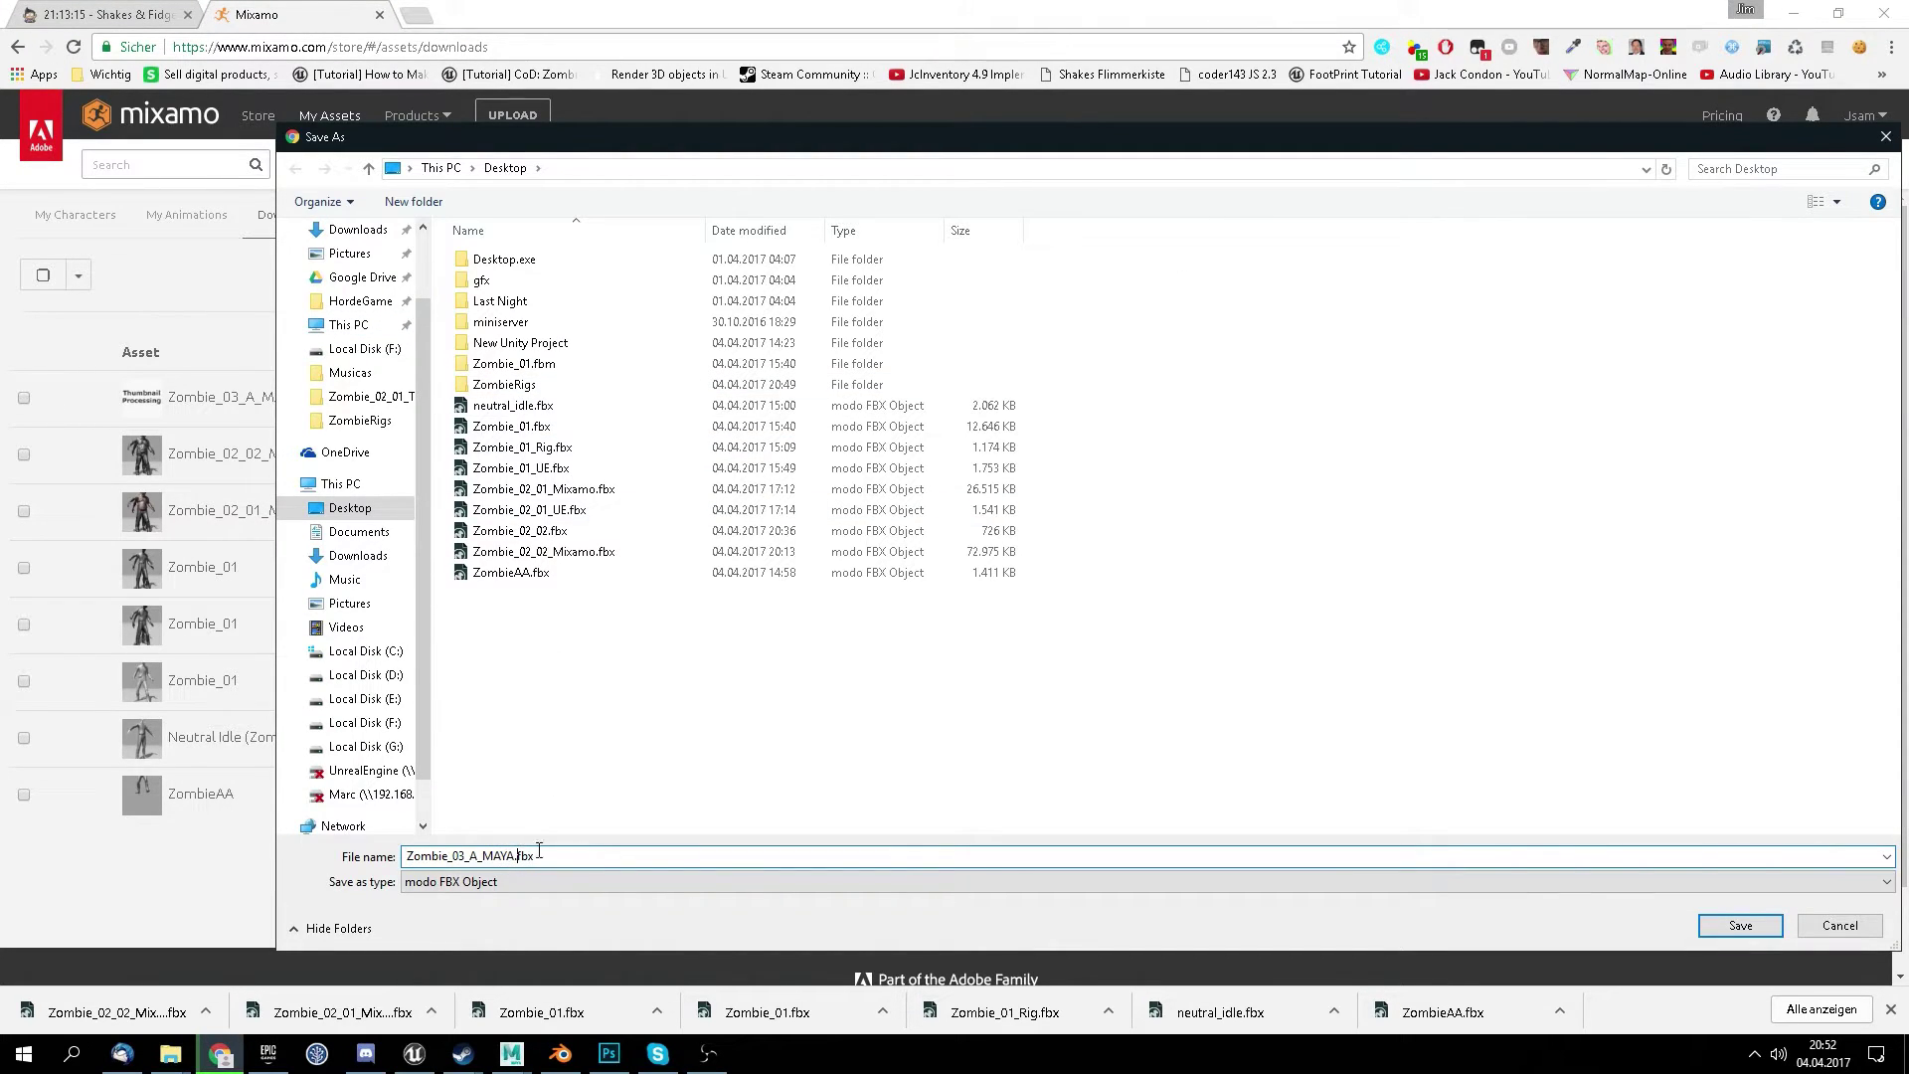
{"action": "key", "text": "BackSpace"}
{"action": "key", "text": "BackSpace"}
{"action": "key", "text": "BackSpace"}
{"action": "type", "text": "M"}
{"action": "key", "text": "Return"}
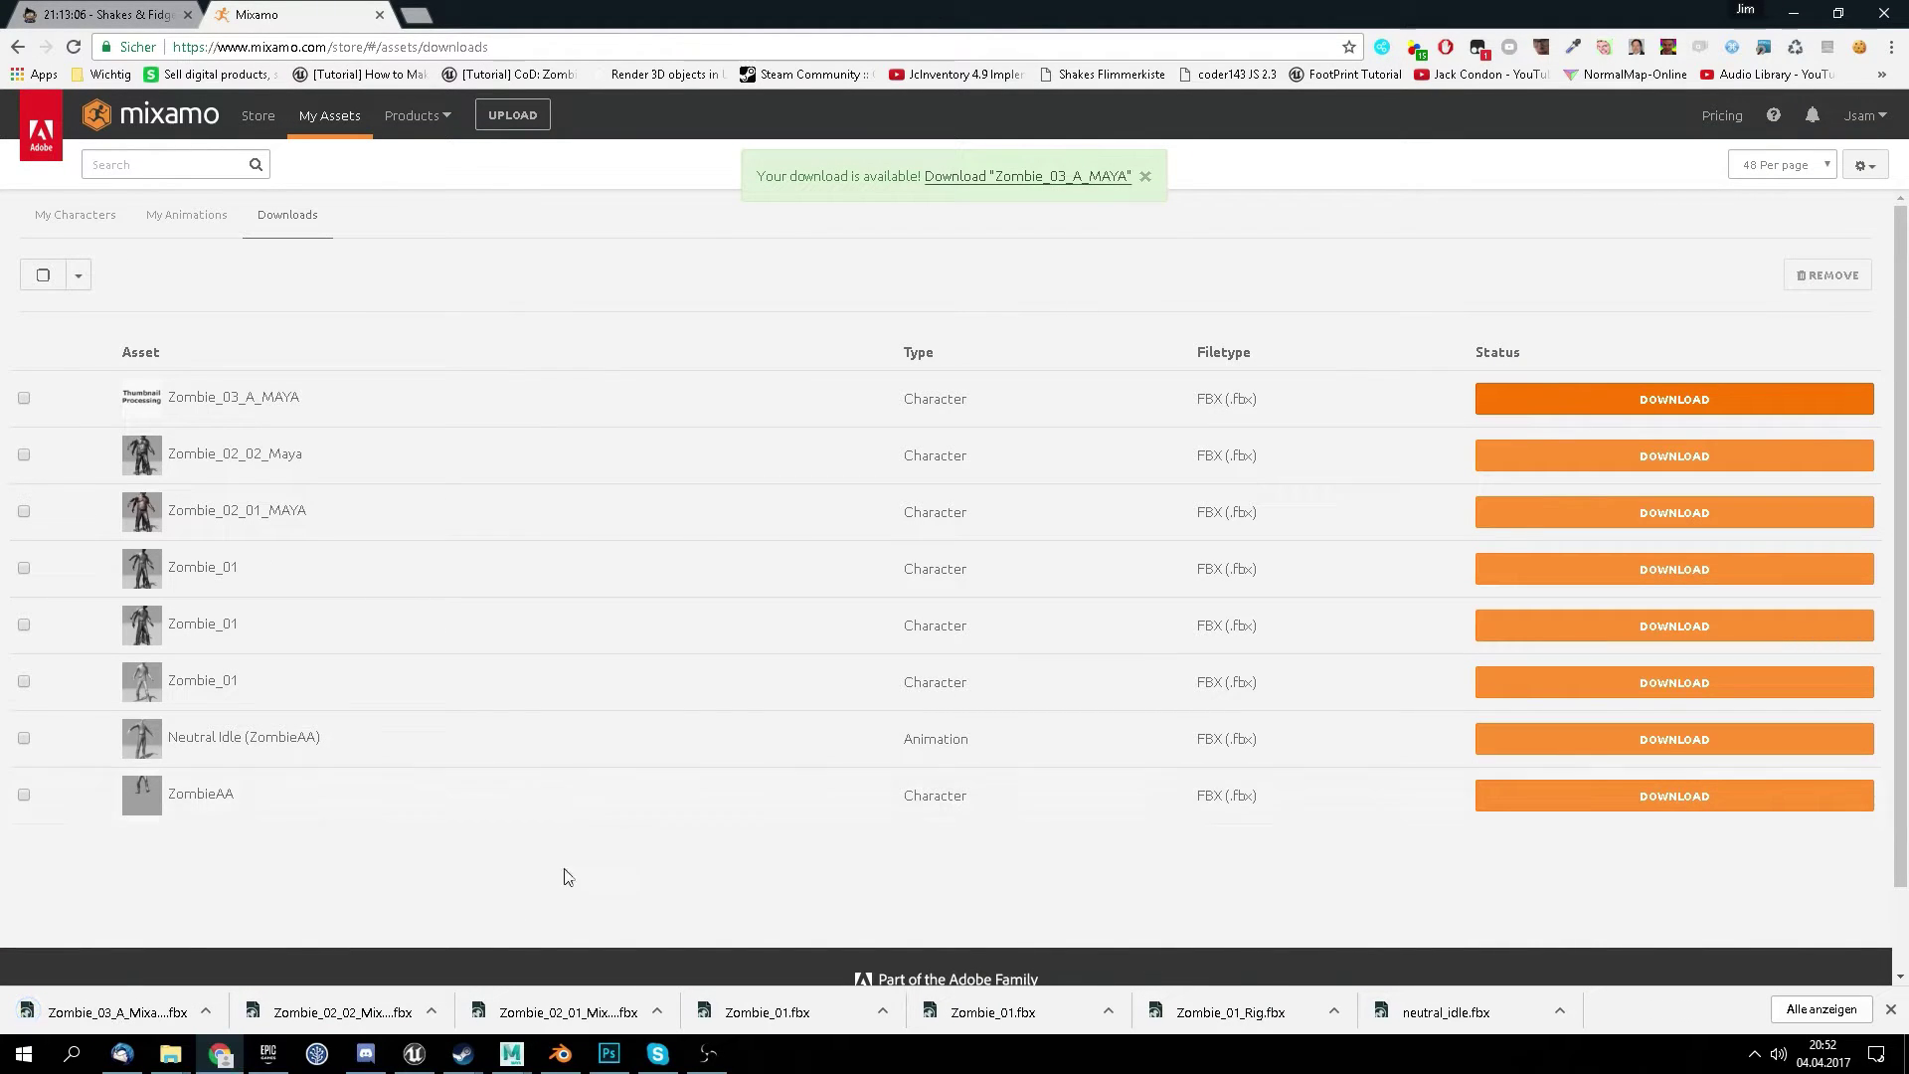
- In Blender, reload the default start-up file for a fresh scene
{"action": "left_click", "coordinate": [560, 1054]}
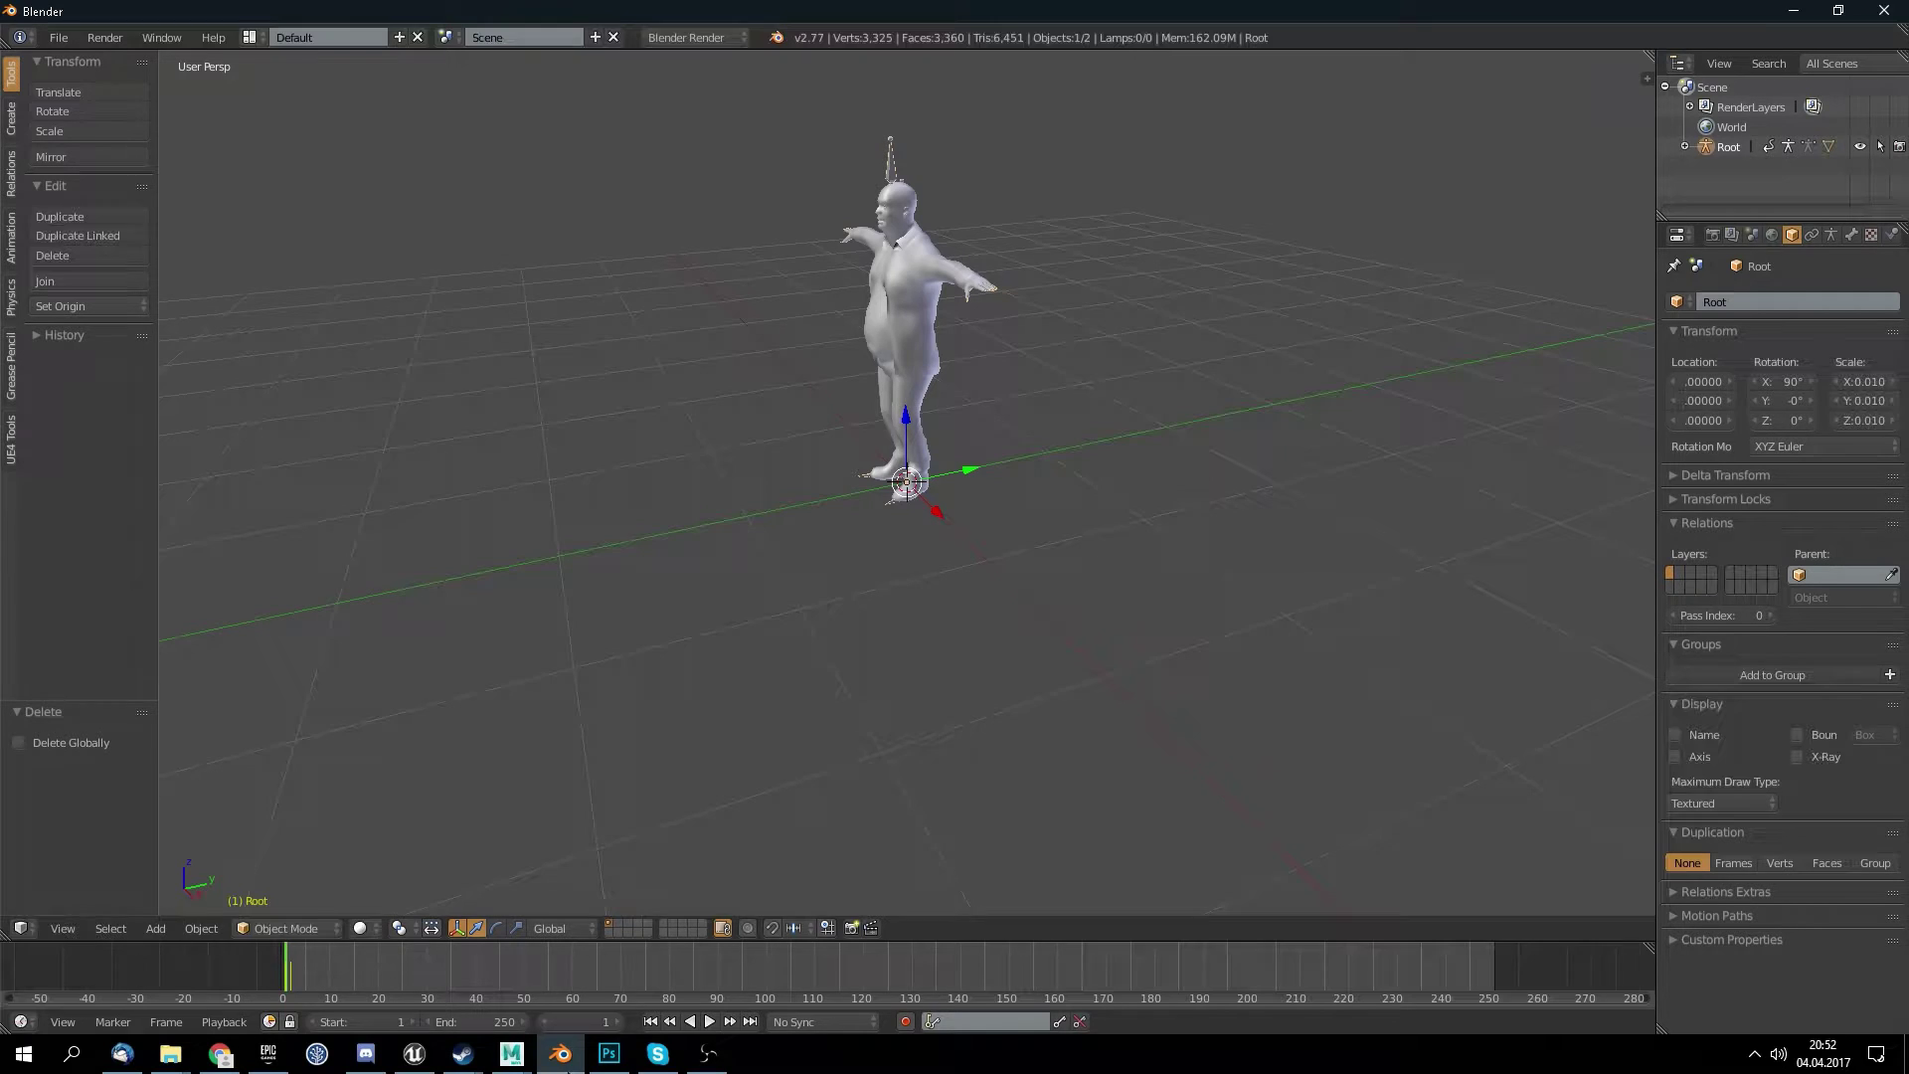
{"action": "left_click", "coordinate": [58, 38]}
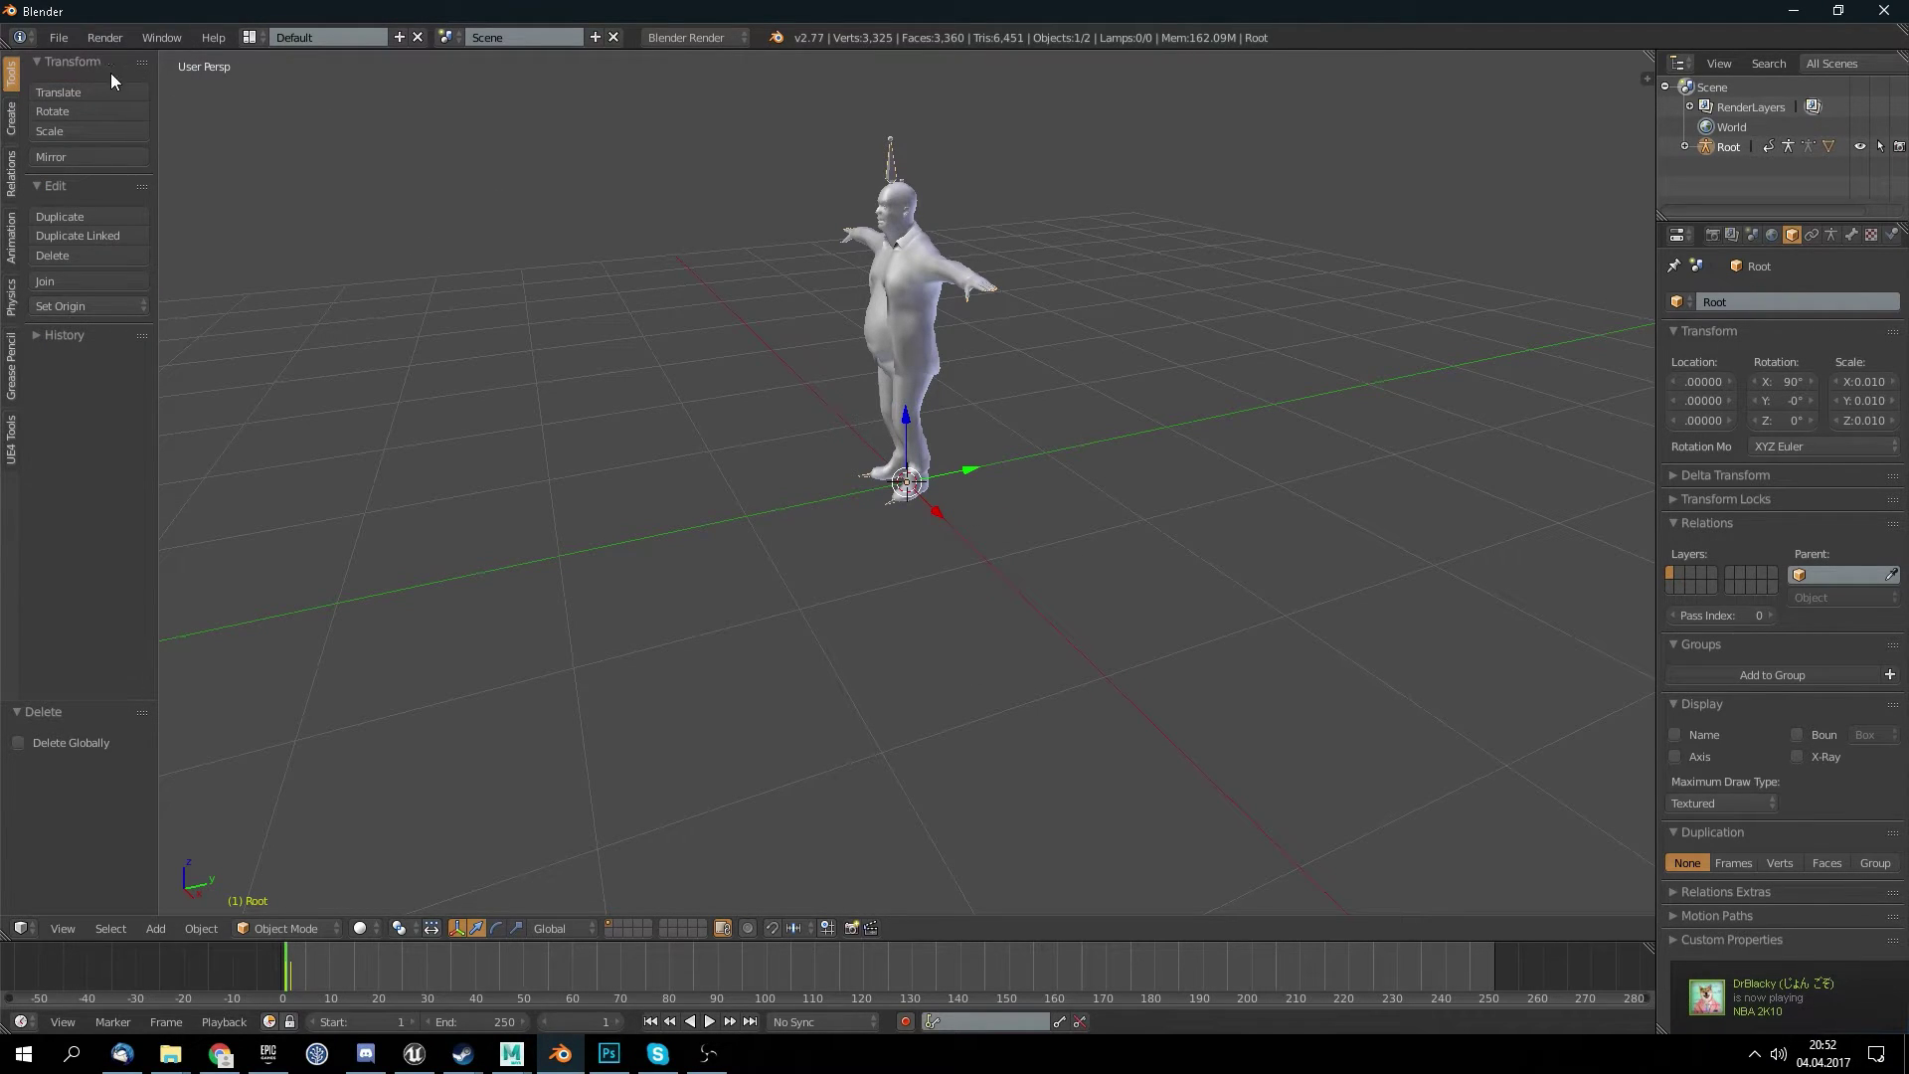
{"action": "left_click", "coordinate": [57, 37]}
{"action": "left_click", "coordinate": [74, 63]}
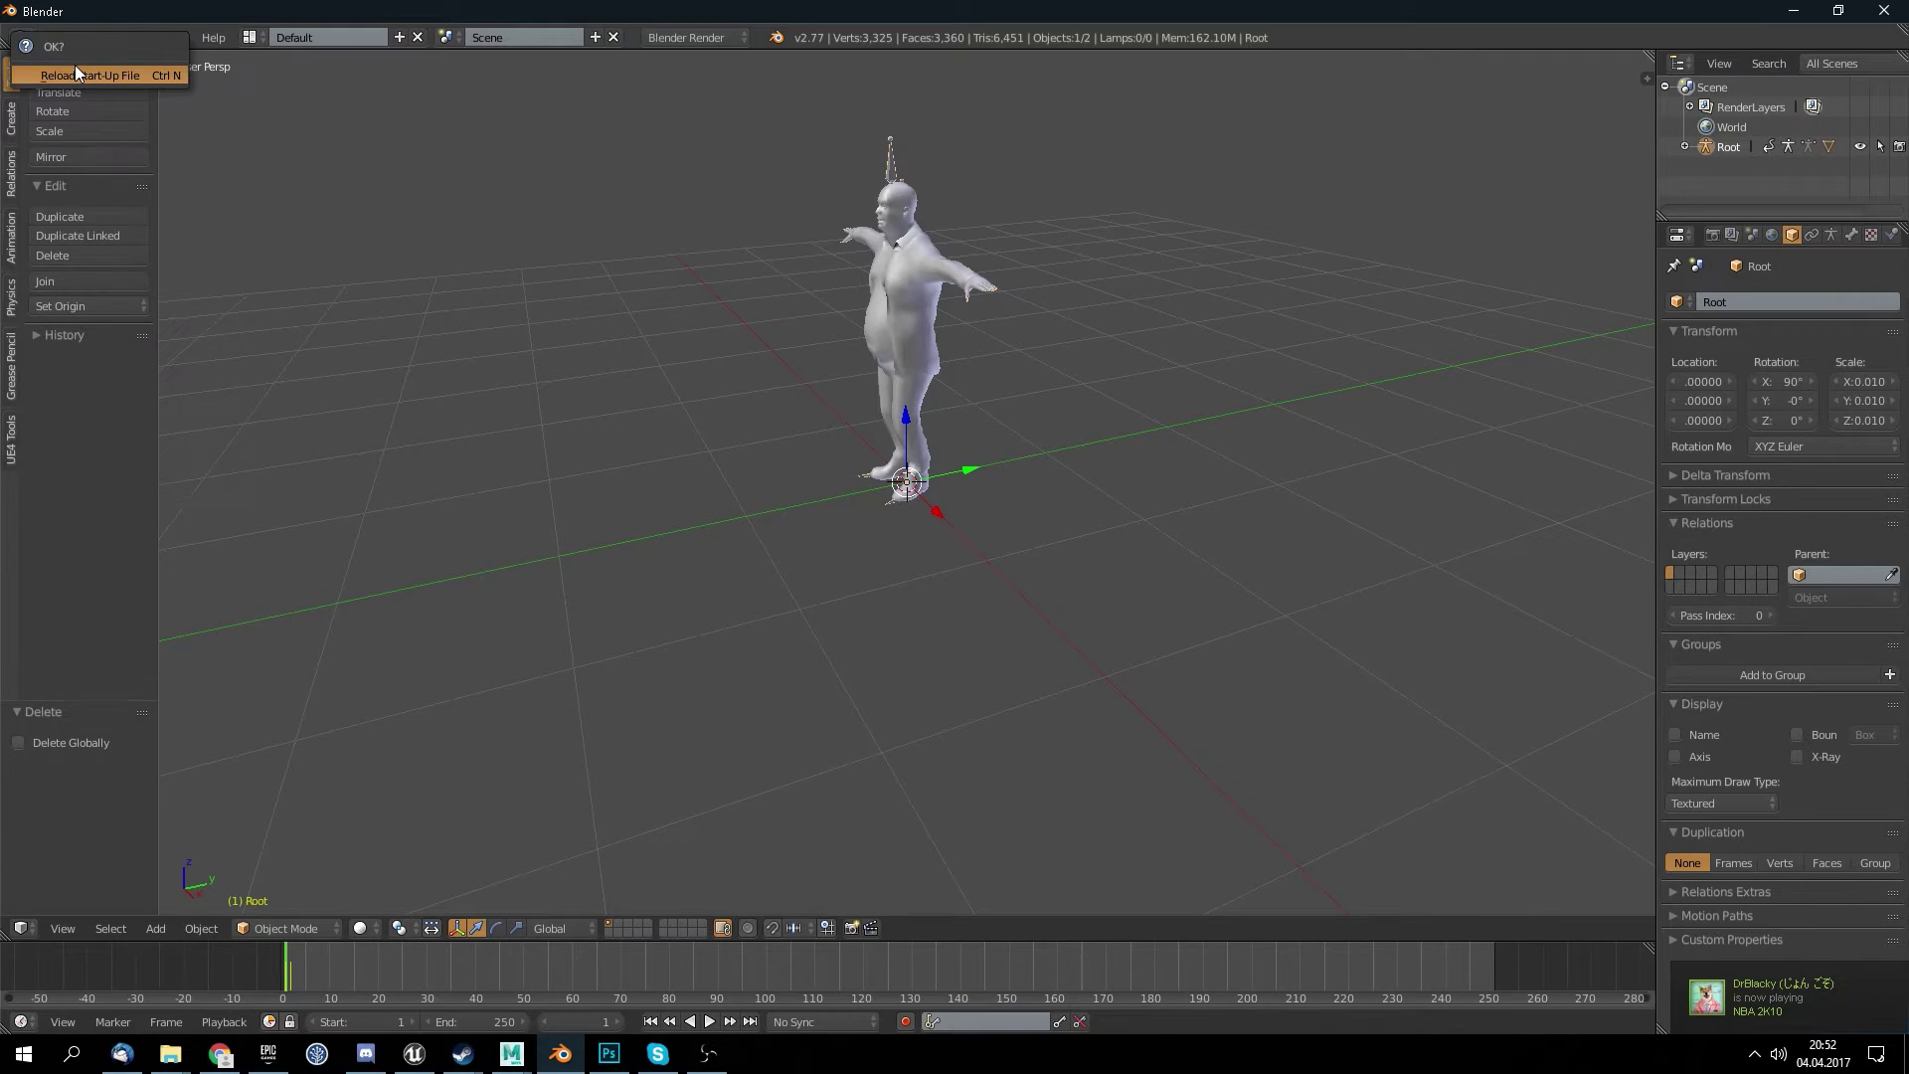
{"action": "left_click", "coordinate": [76, 71]}
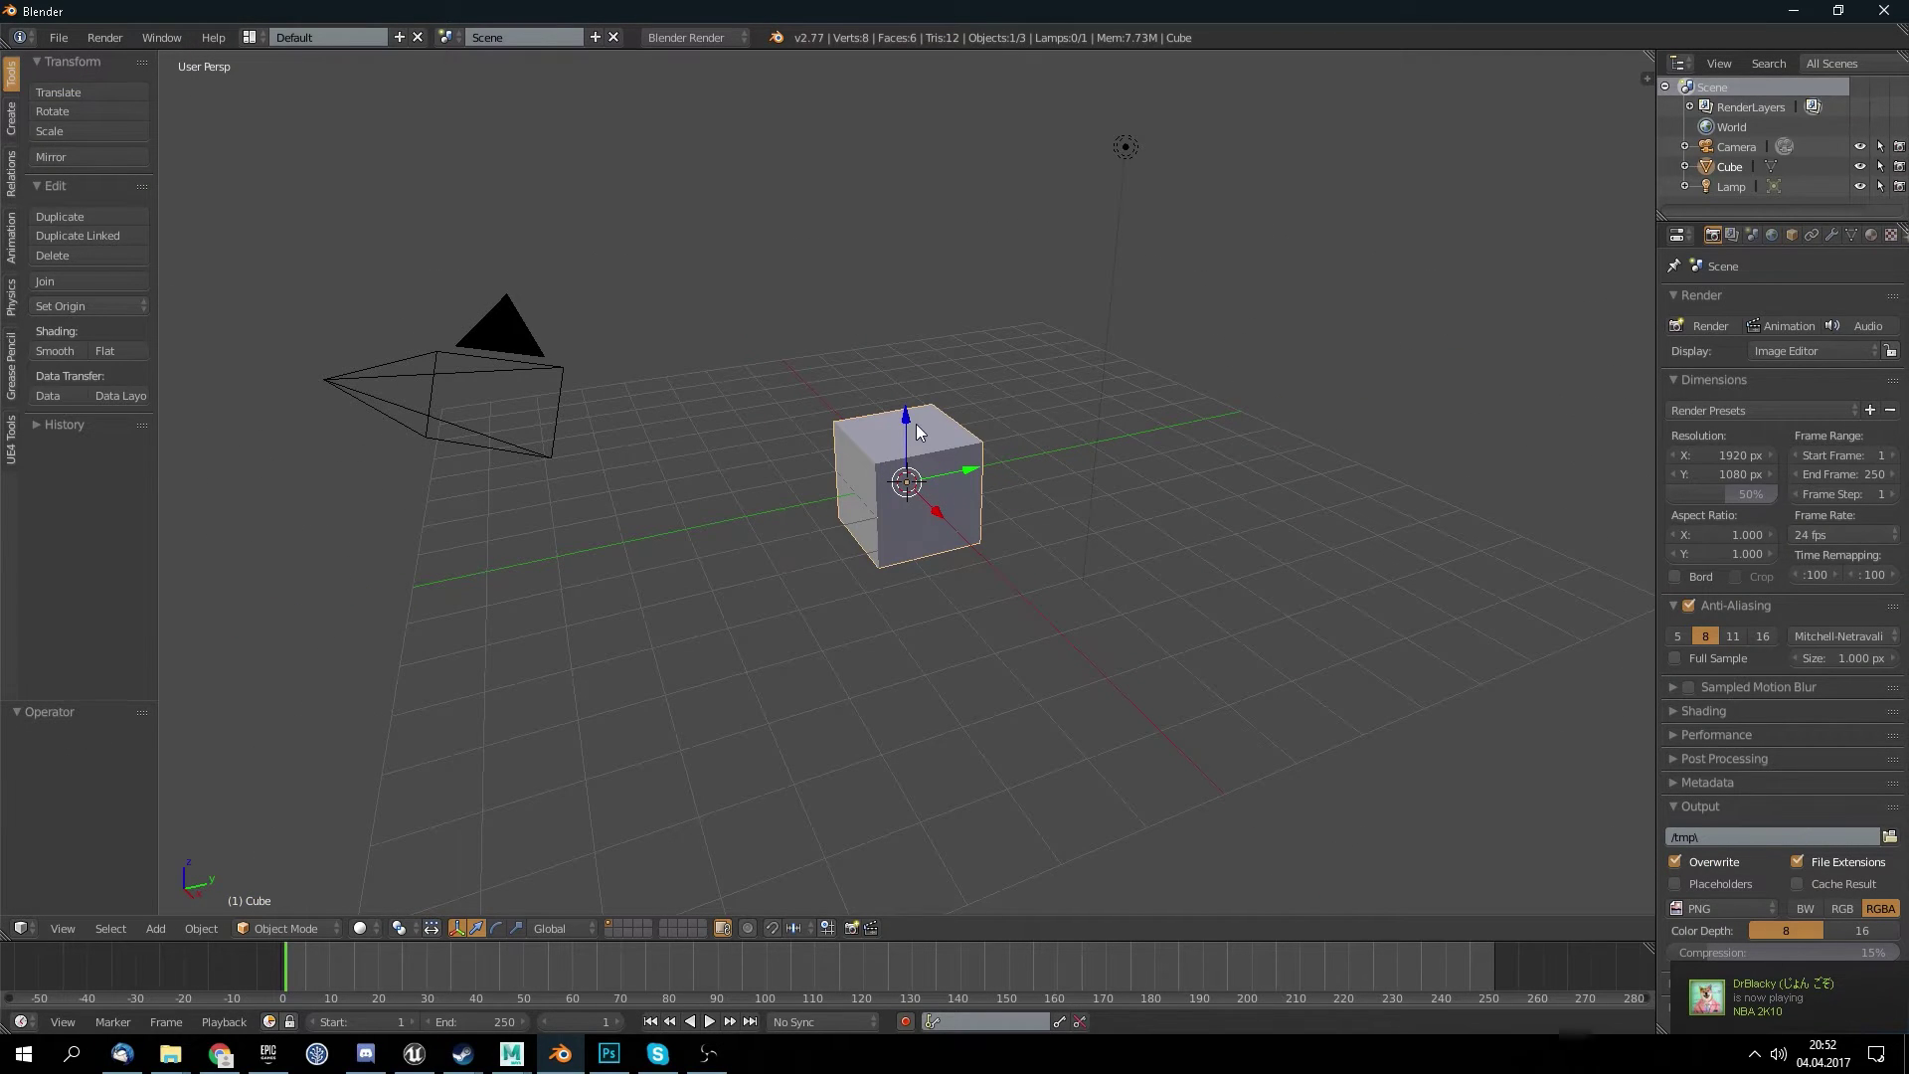
- Delete the default cube, camera and lamp from the scene
{"action": "key", "text": "Delete"}
{"action": "right_click", "coordinate": [477, 374]}
{"action": "key", "text": "g"}
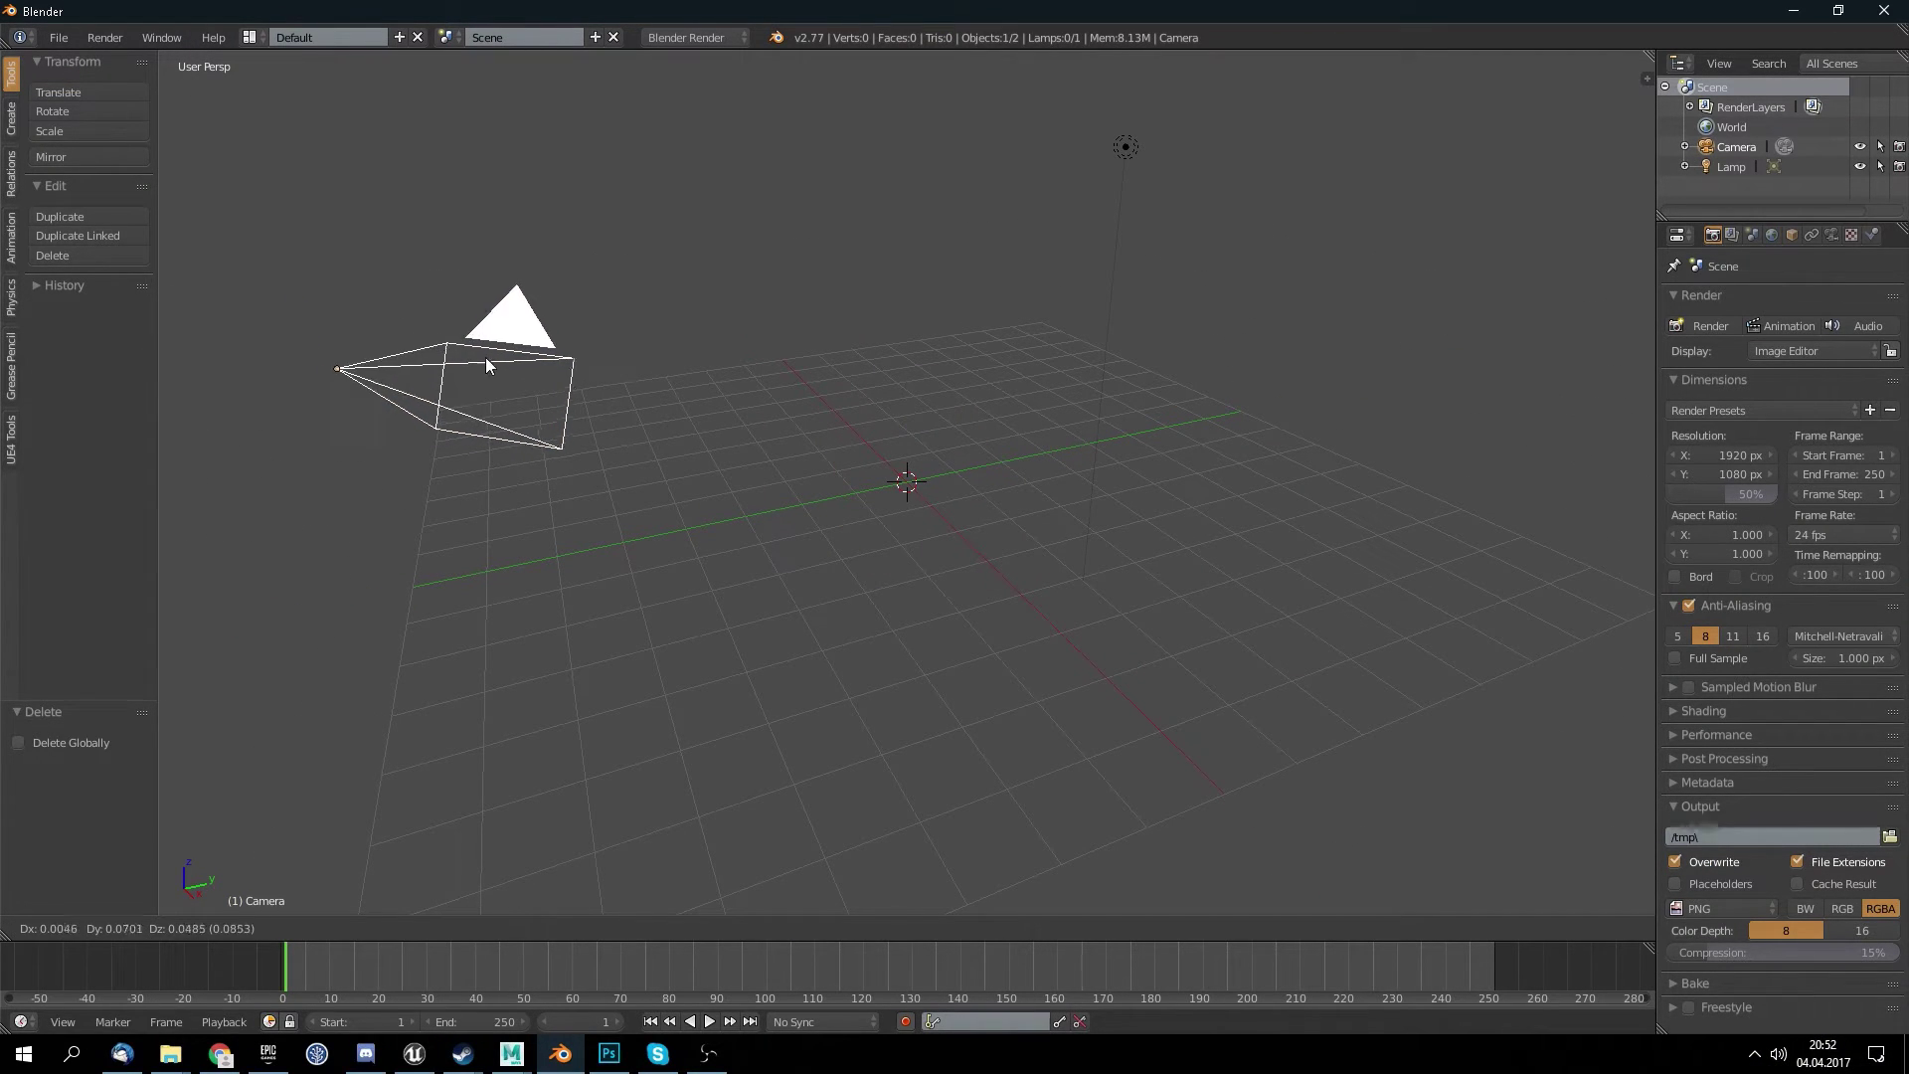
{"action": "left_click", "coordinate": [479, 378]}
{"action": "key", "text": "Delete"}
{"action": "left_click", "coordinate": [477, 391]}
{"action": "left_click", "coordinate": [1735, 149]}
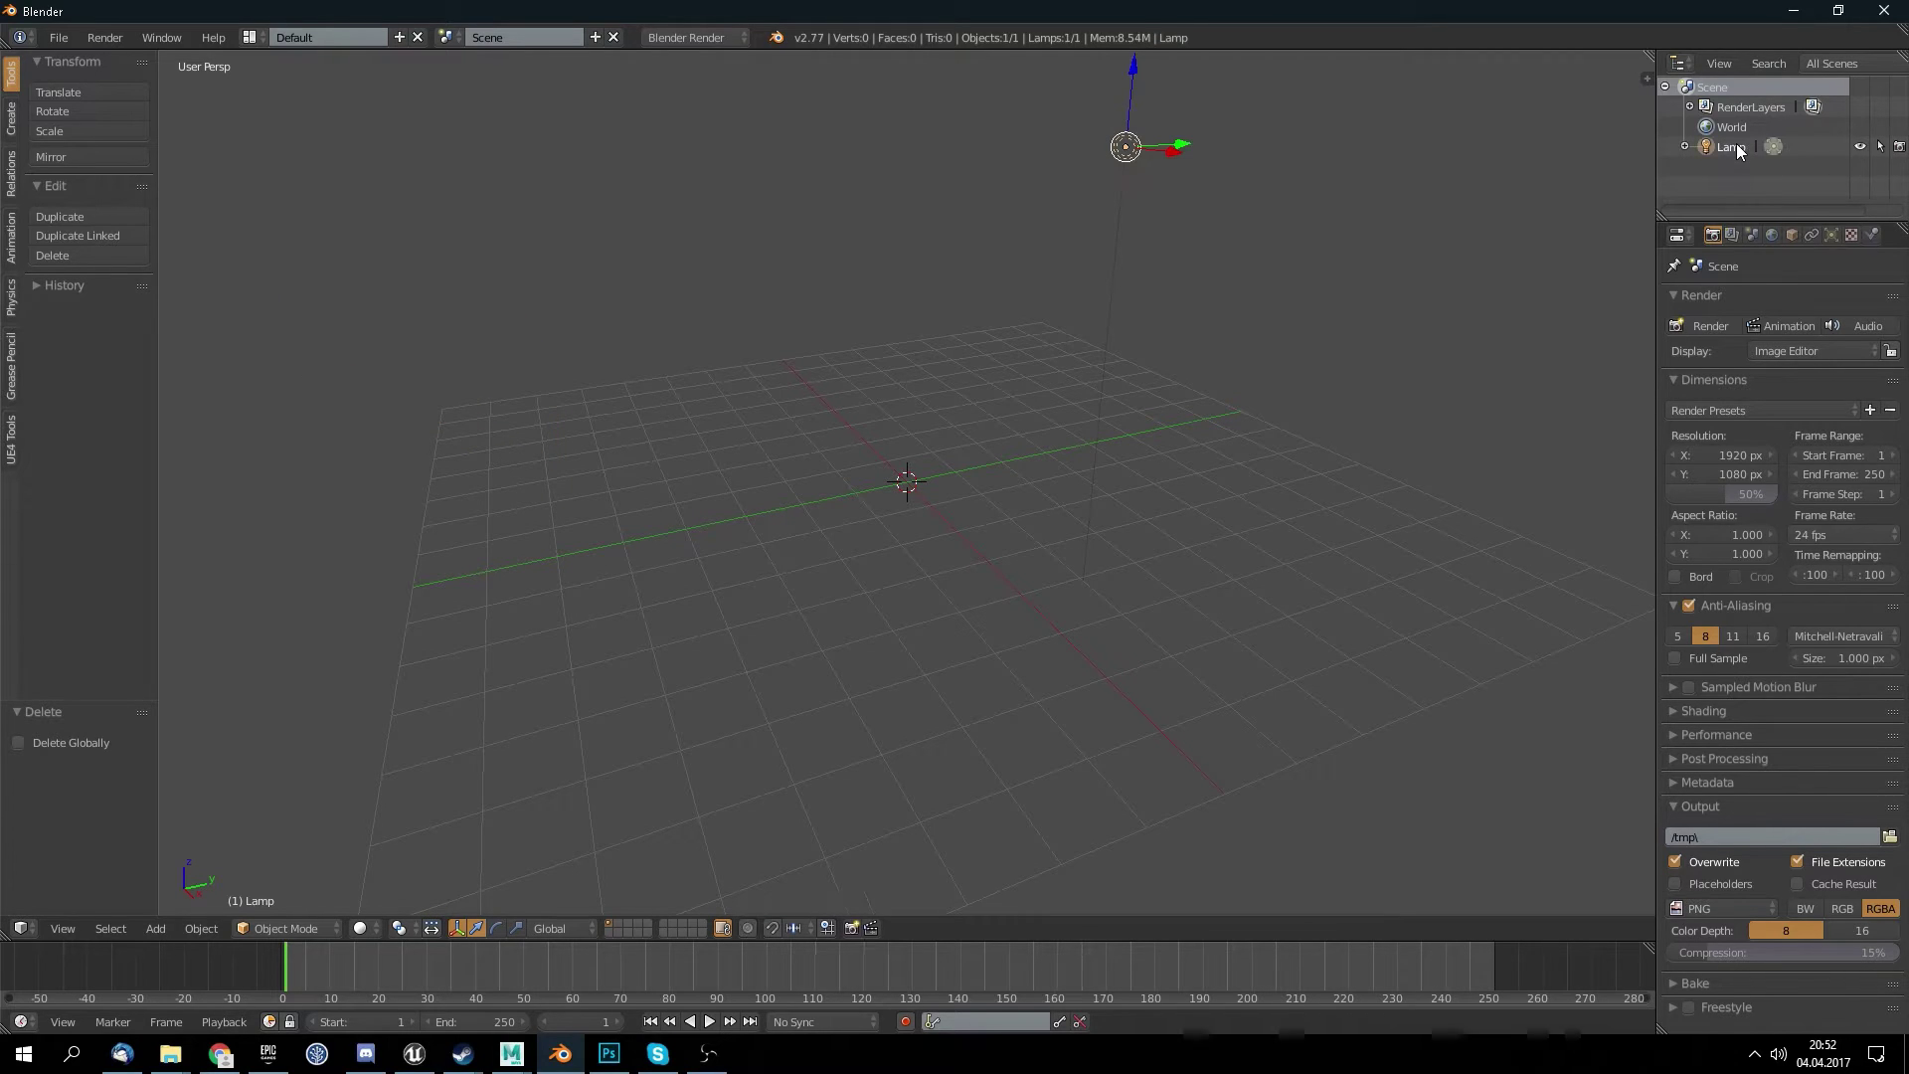
{"action": "right_click", "coordinate": [1736, 149]}
{"action": "left_click", "coordinate": [1726, 145]}
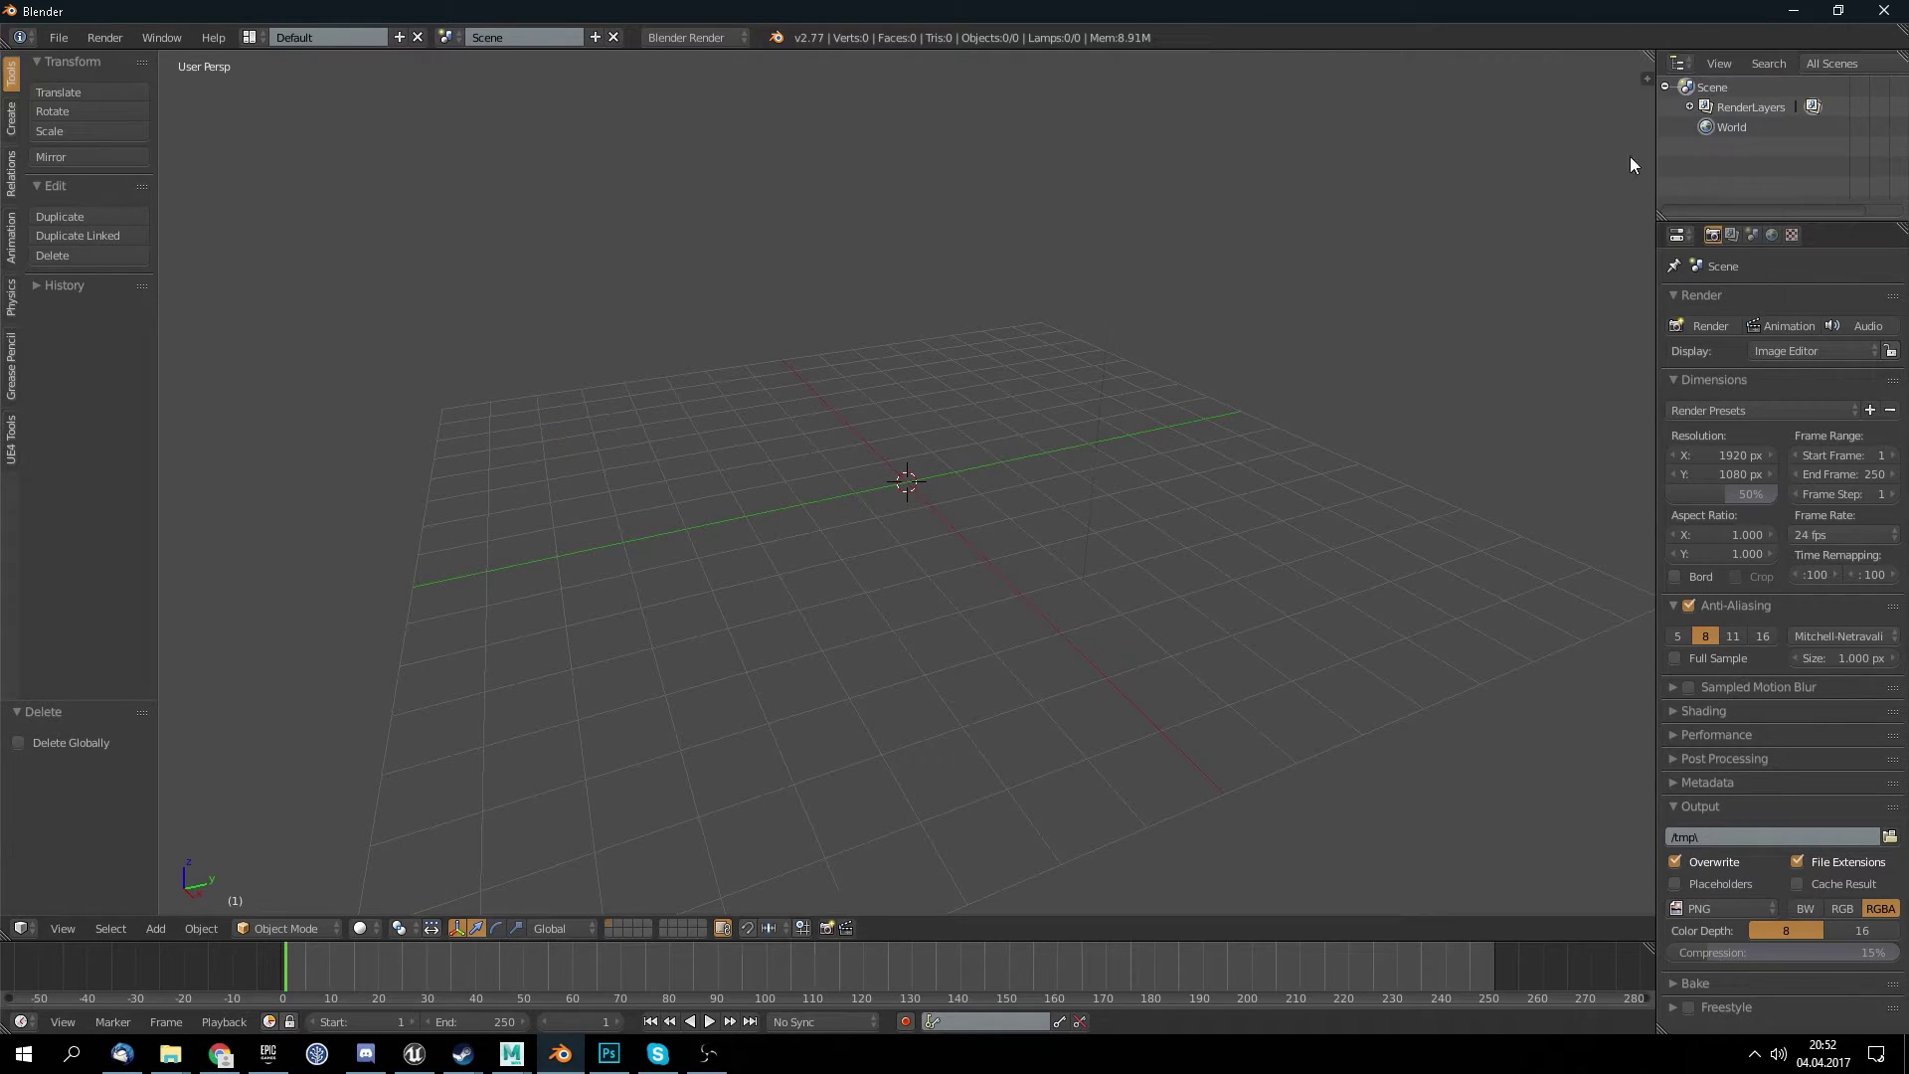
- Open Blender's FBX importer, after cancelling an accidental 3DS import
{"action": "left_click", "coordinate": [66, 41]}
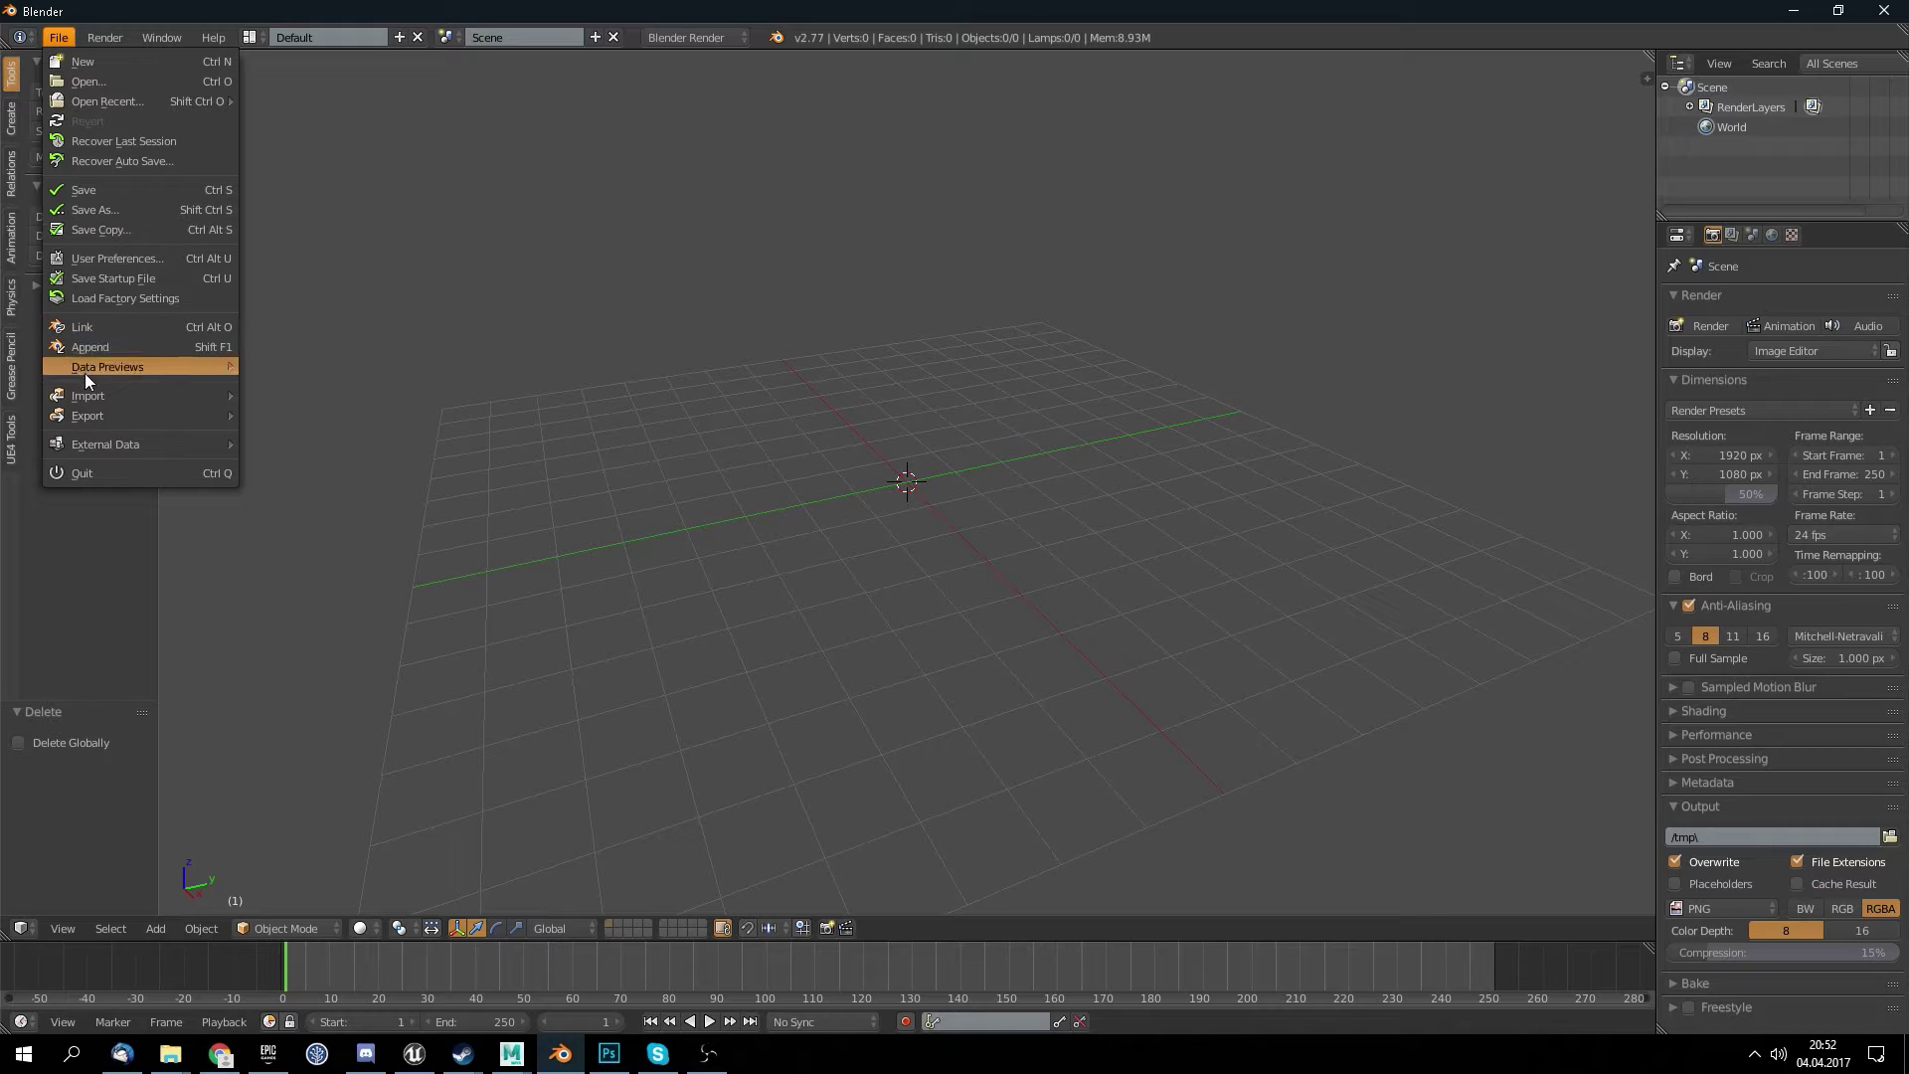
{"action": "mouse_move", "coordinate": [128, 400]}
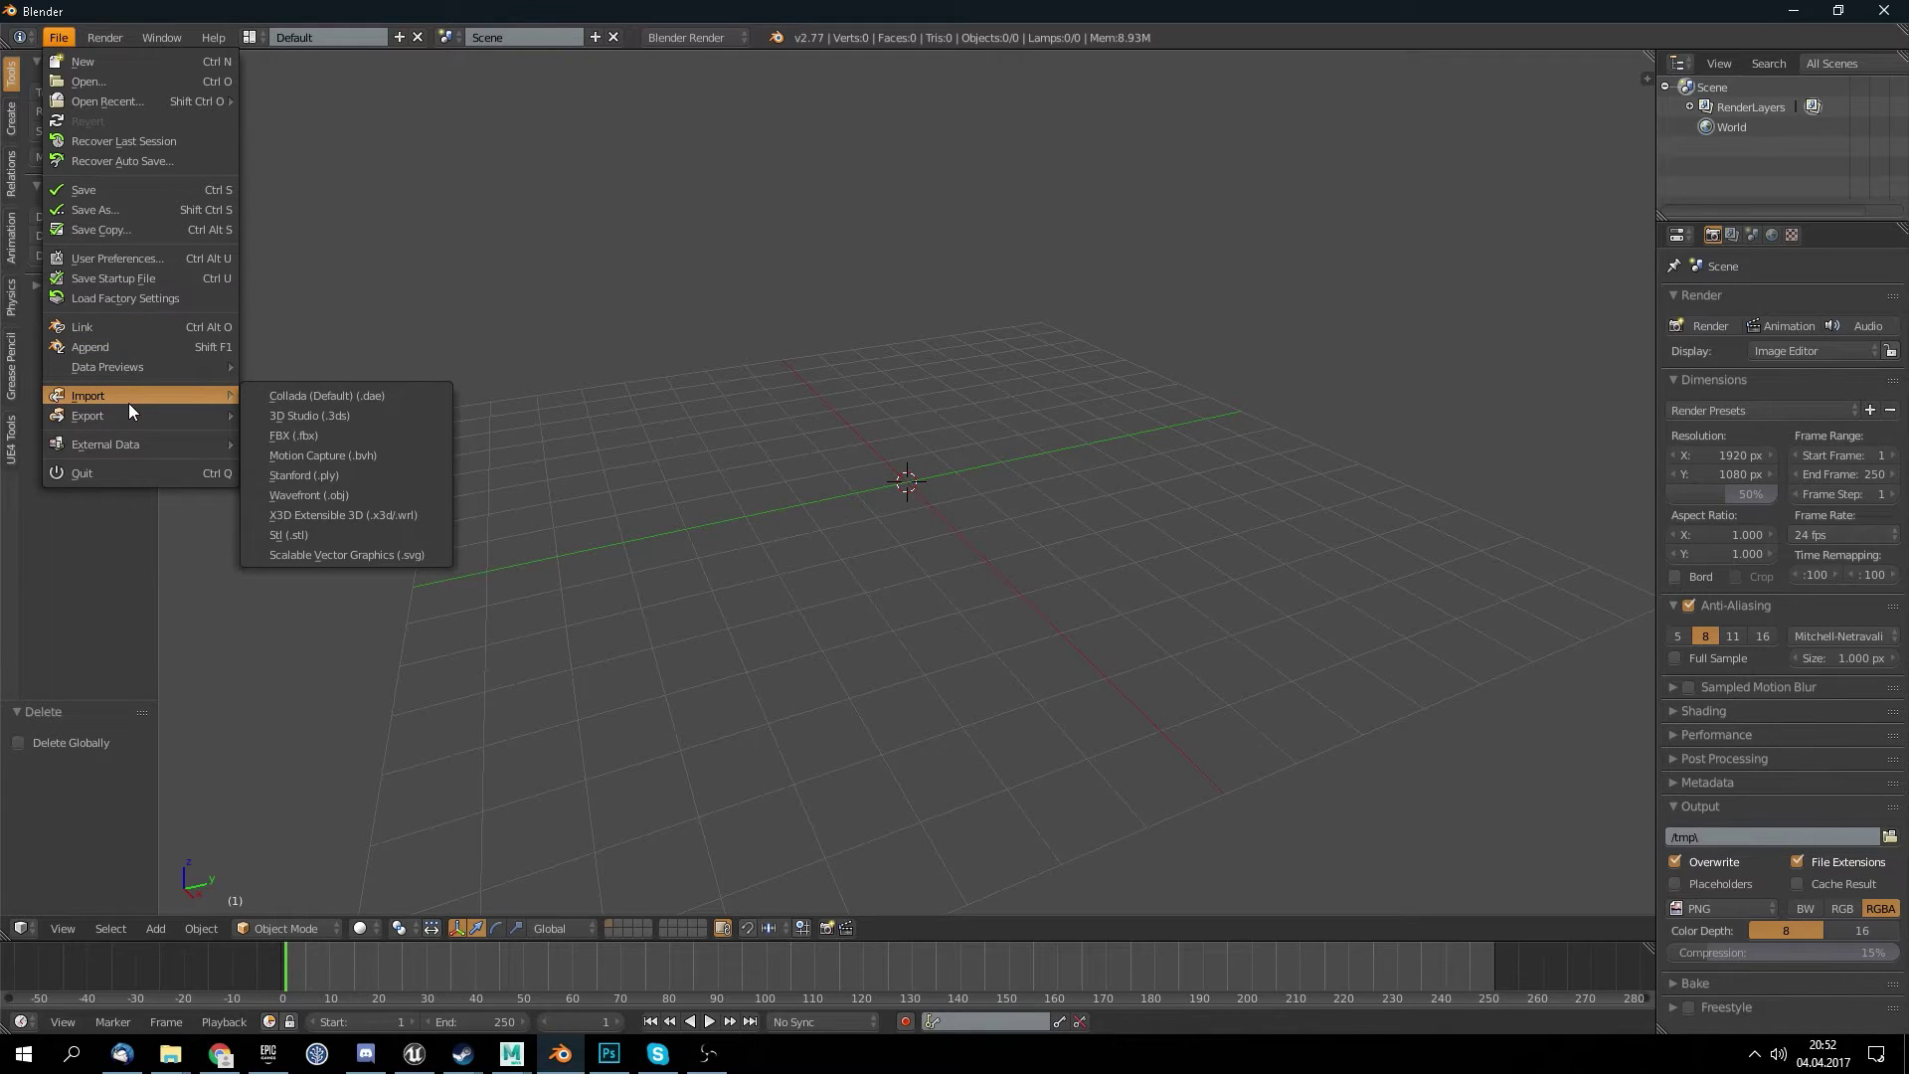
{"action": "left_click", "coordinate": [373, 417]}
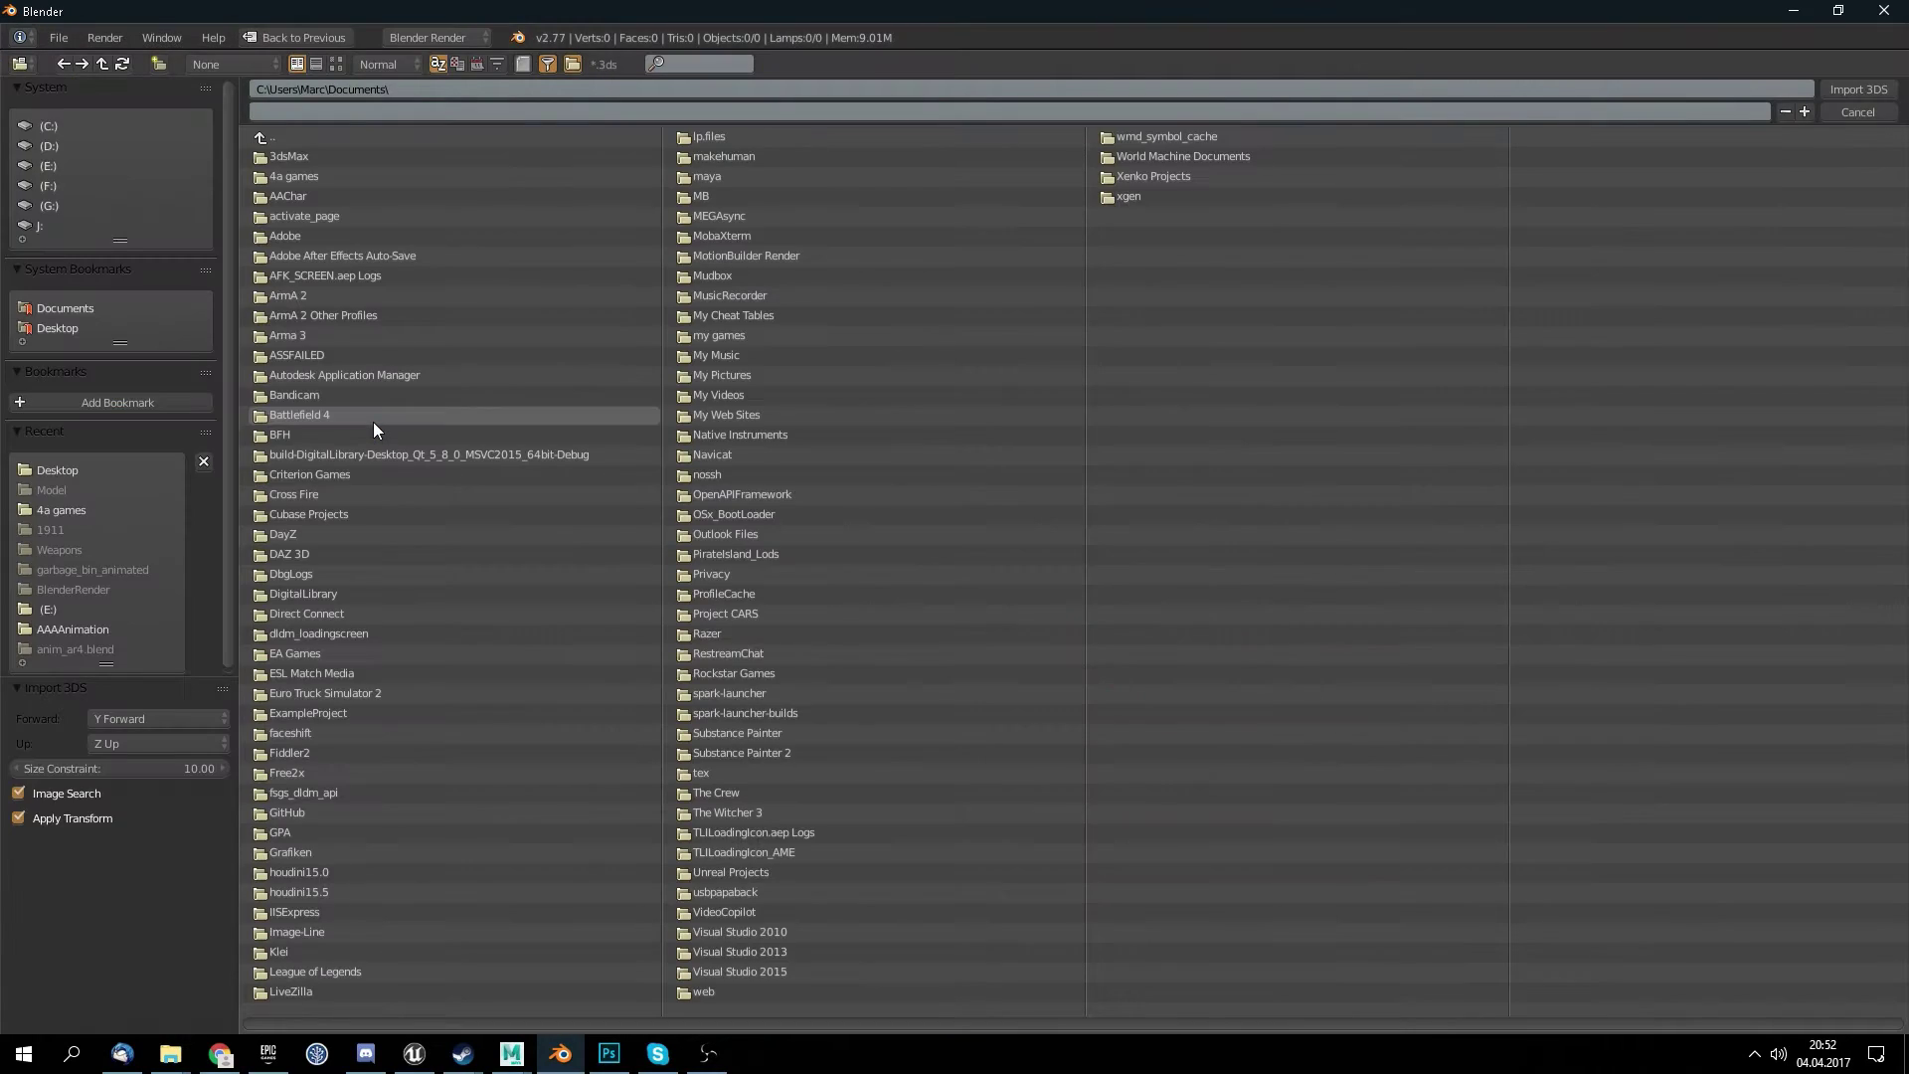
{"action": "left_click", "coordinate": [1857, 113]}
{"action": "left_click", "coordinate": [59, 36]}
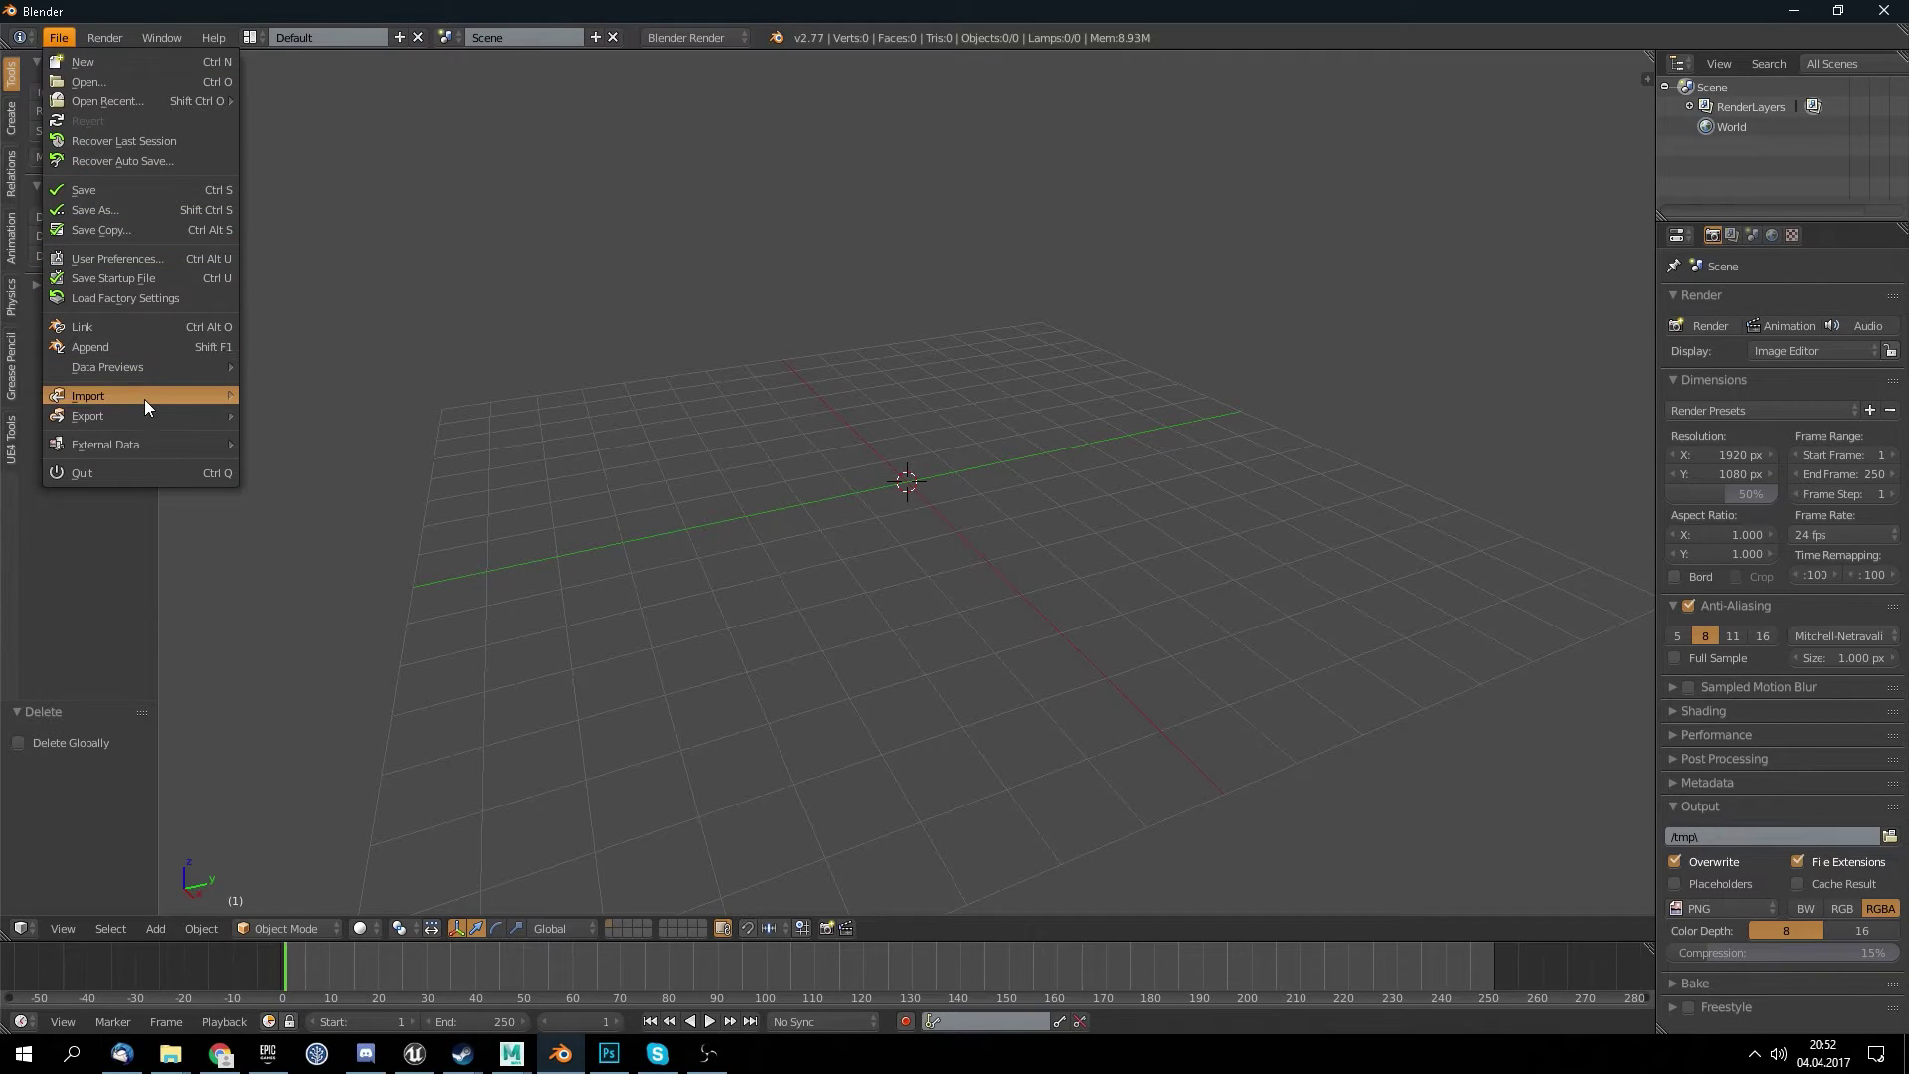
{"action": "mouse_move", "coordinate": [148, 397]}
{"action": "left_click", "coordinate": [385, 437]}
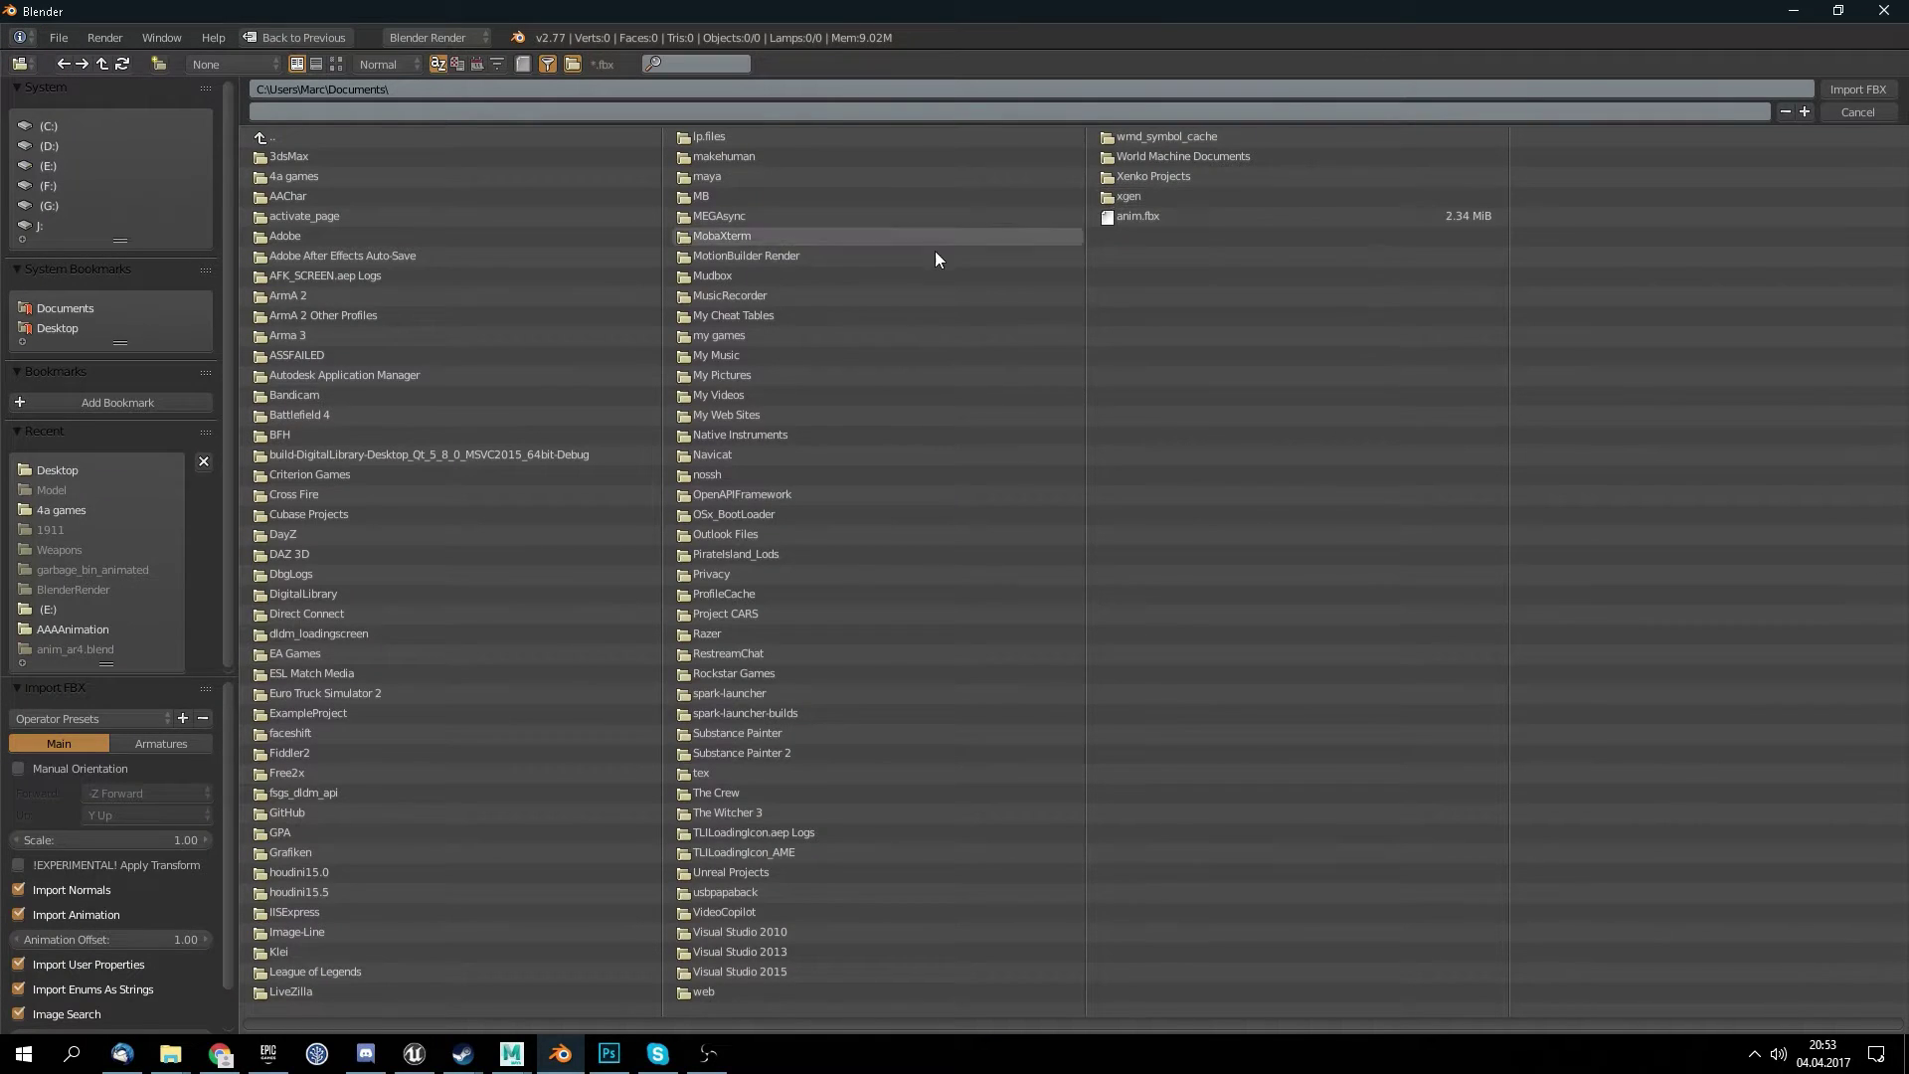
- Import Zombie_03_A_Mixamo.fbx from the Desktop and orbit to view the zombie
{"action": "left_click", "coordinate": [71, 326]}
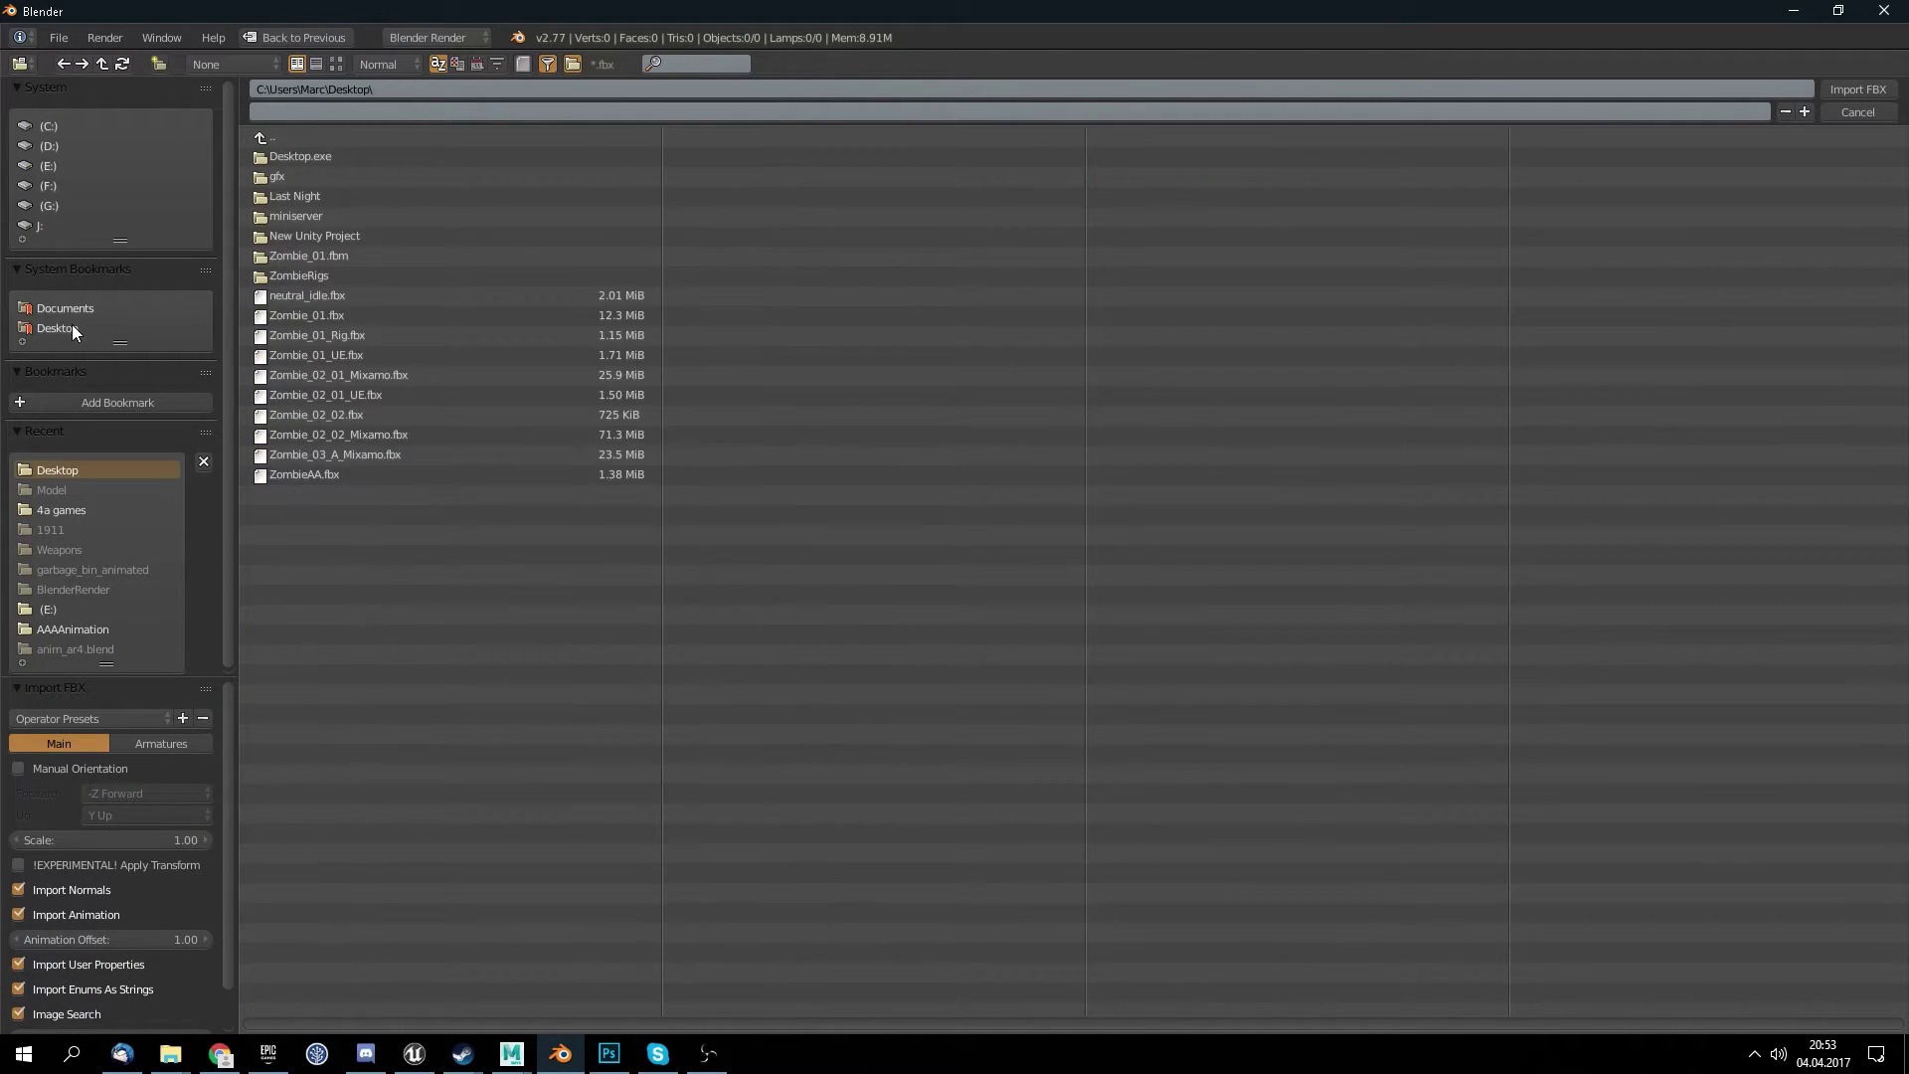
{"action": "left_click", "coordinate": [379, 455]}
{"action": "double_click", "coordinate": [559, 456]}
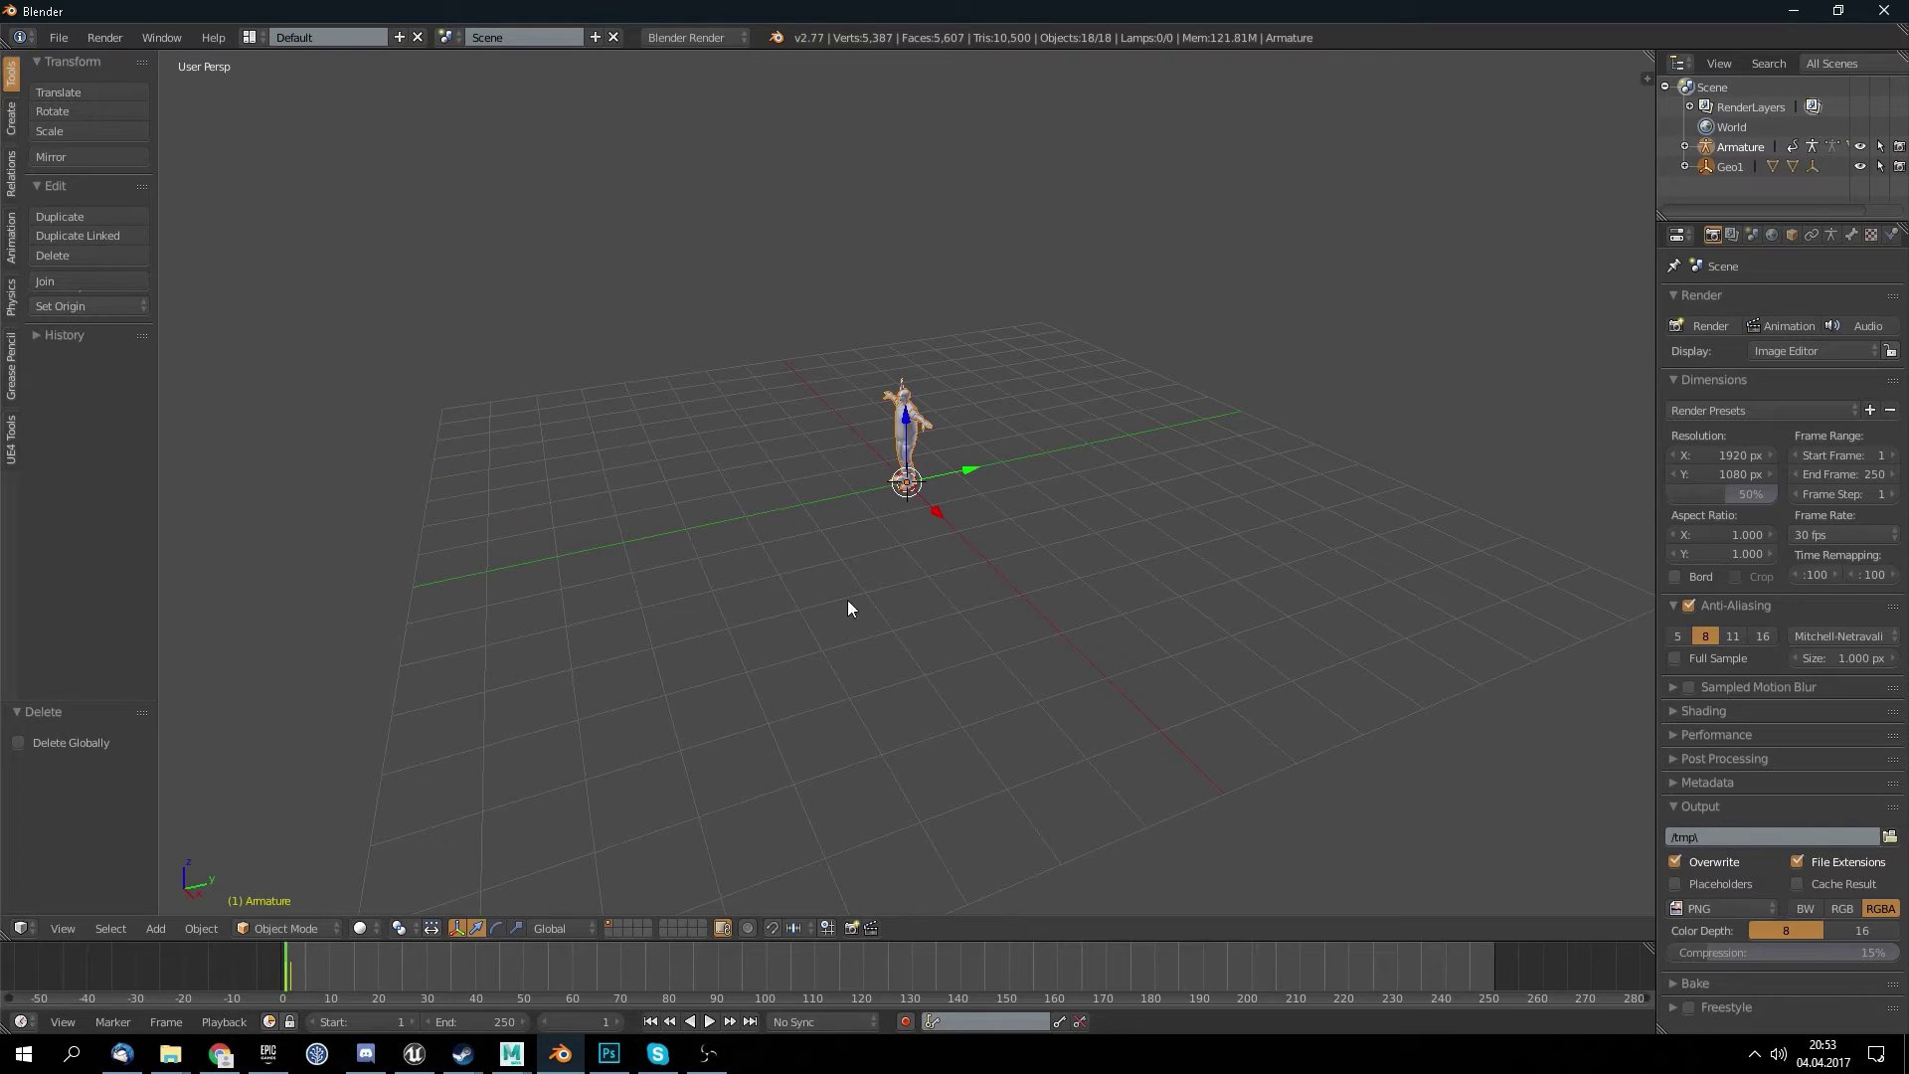
{"action": "scroll", "coordinate": [902, 442], "scroll_direction": "up", "scroll_amount": 2}
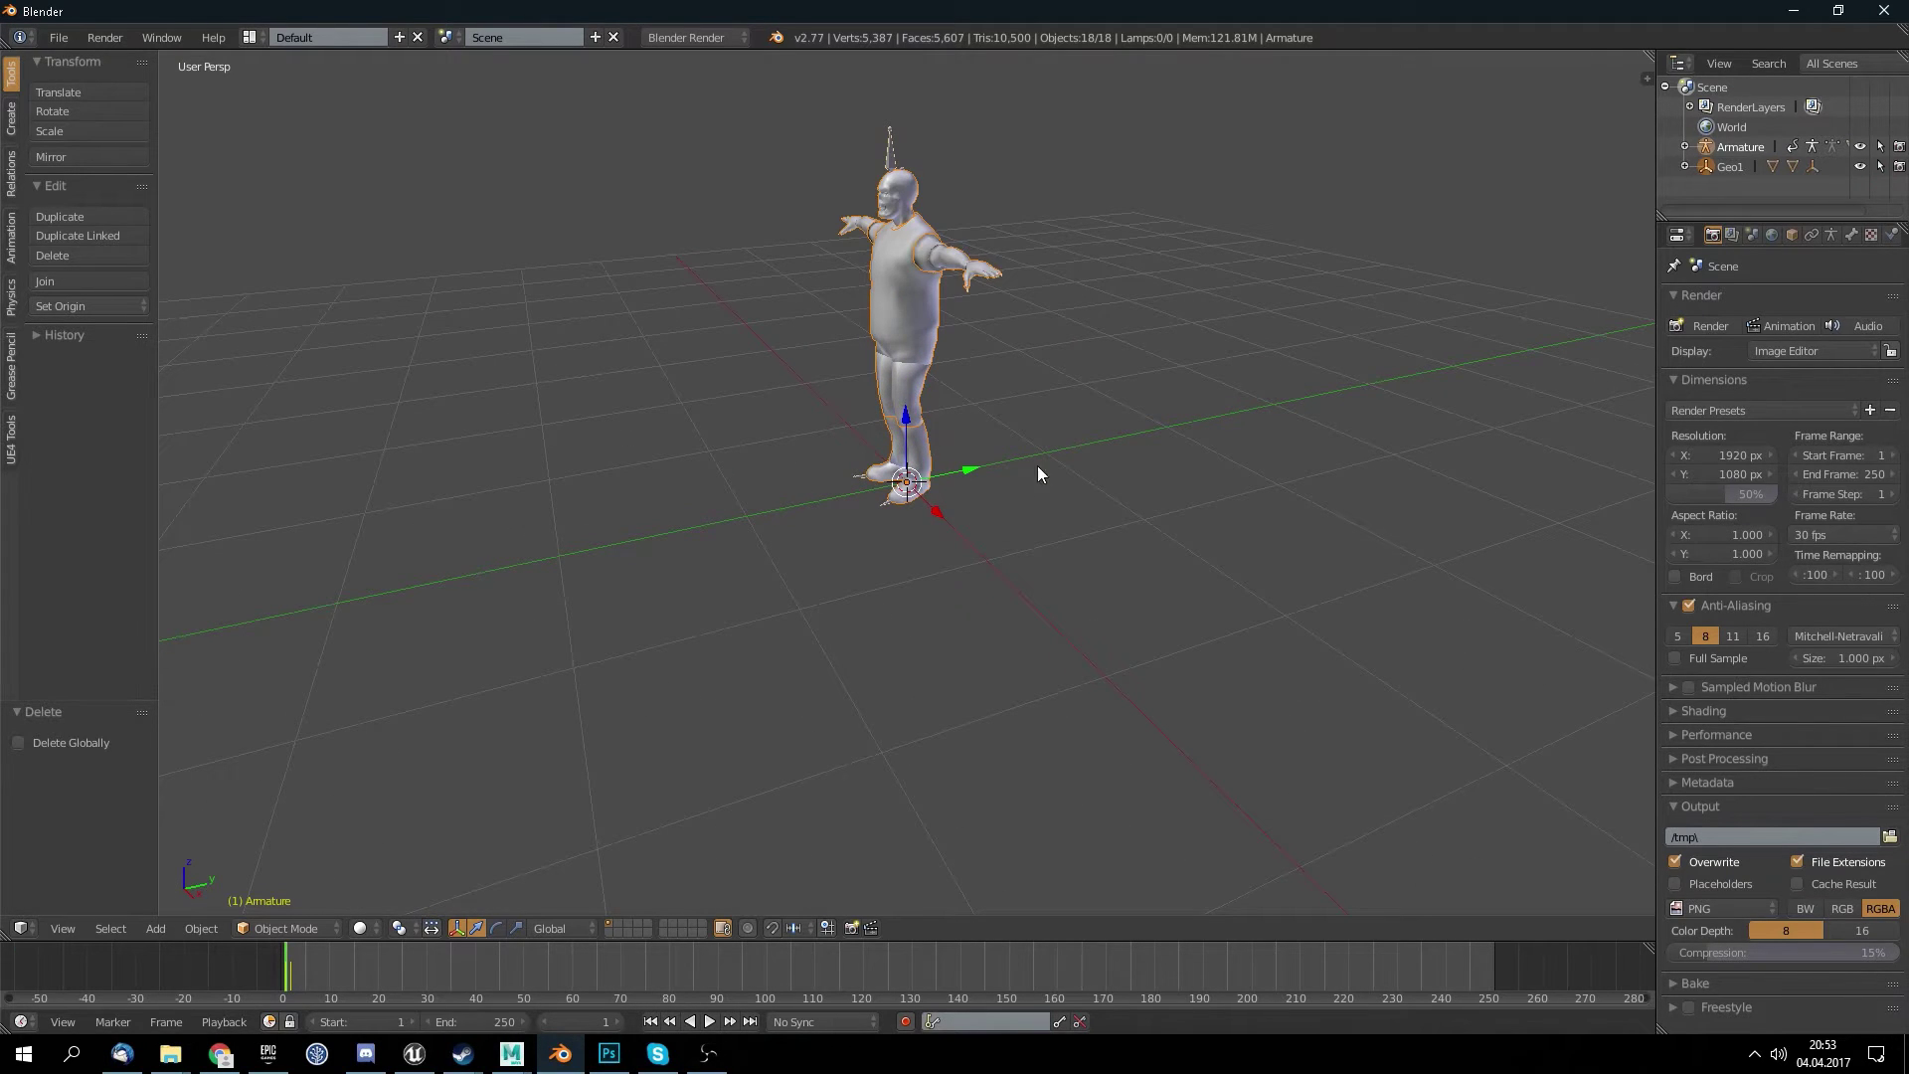
{"action": "middle_click_drag", "start_coordinate": [1048, 467], "coordinate": [1065, 600]}
{"action": "scroll", "coordinate": [1065, 600], "scroll_direction": "up", "scroll_amount": 2}
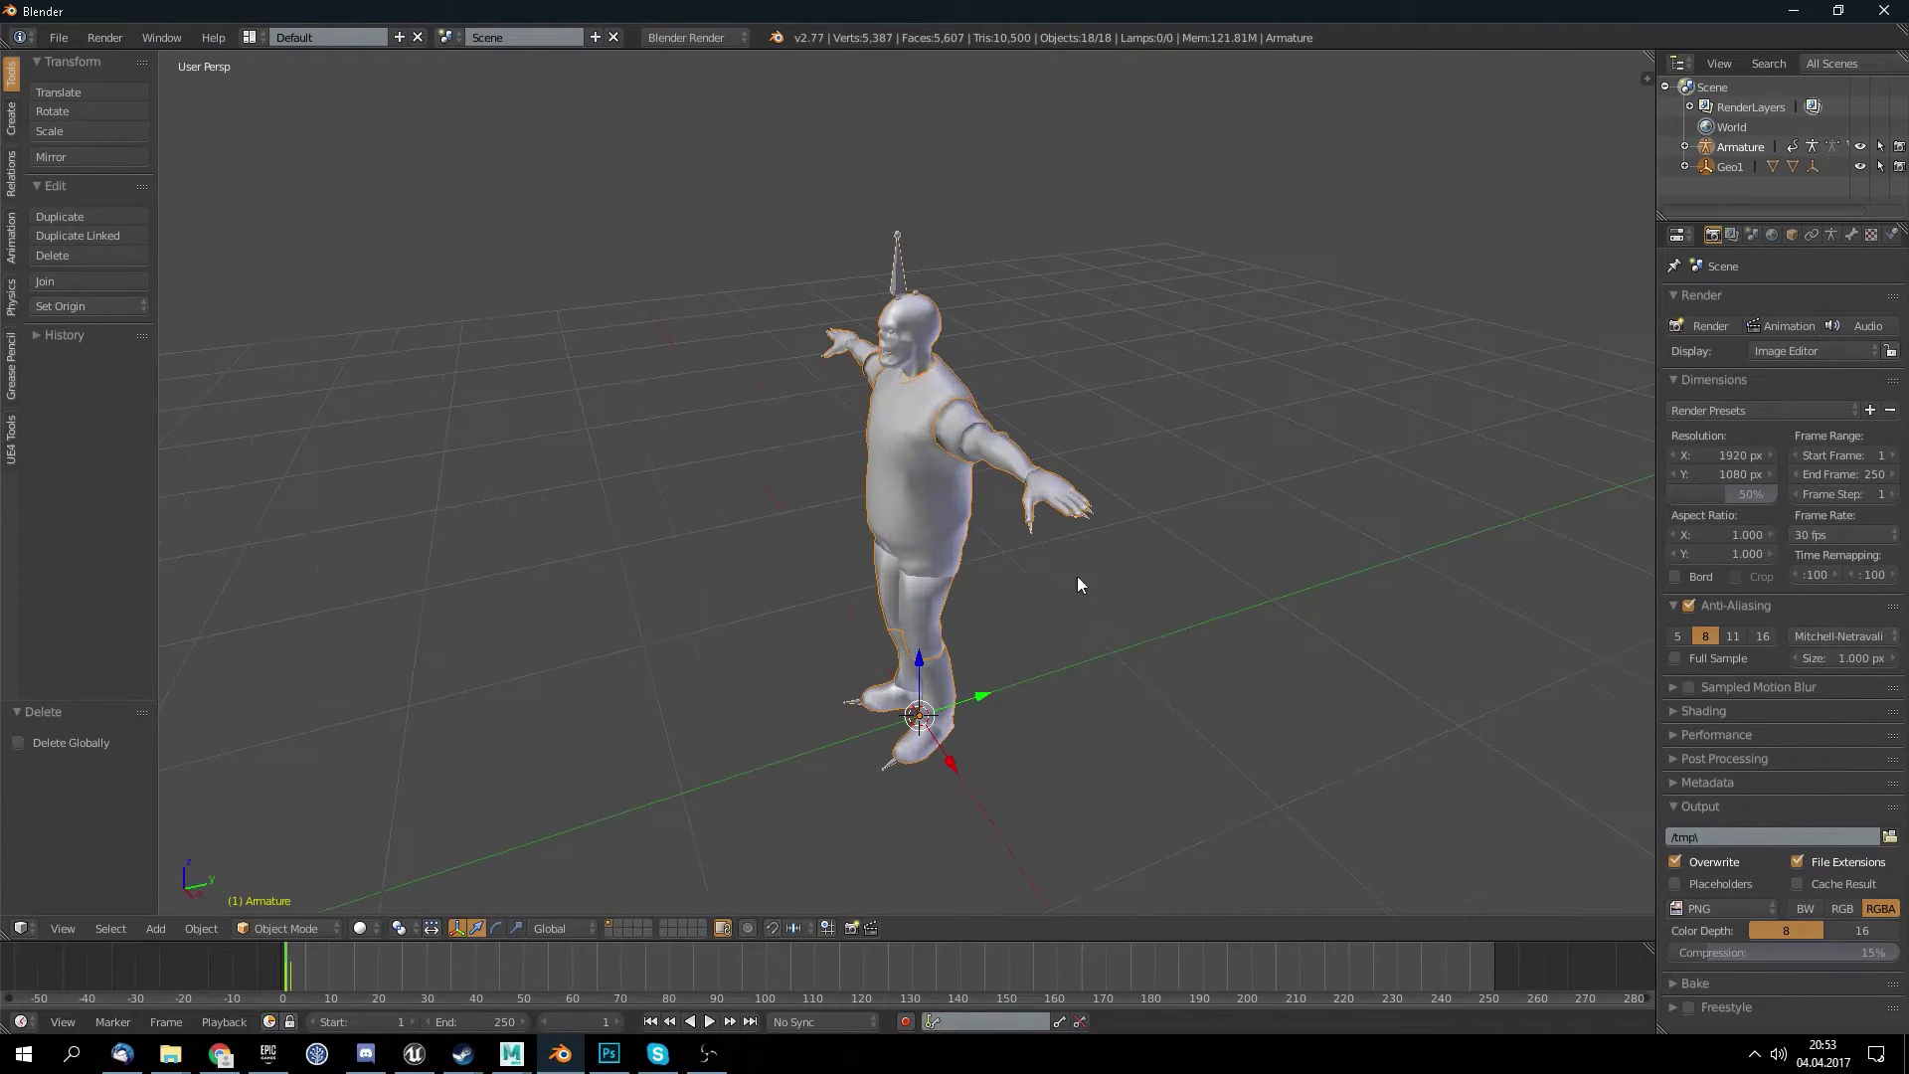
- Delete Geo1 together with its hierarchy from the Outliner
{"action": "left_click", "coordinate": [1728, 167]}
{"action": "right_click", "coordinate": [1727, 167]}
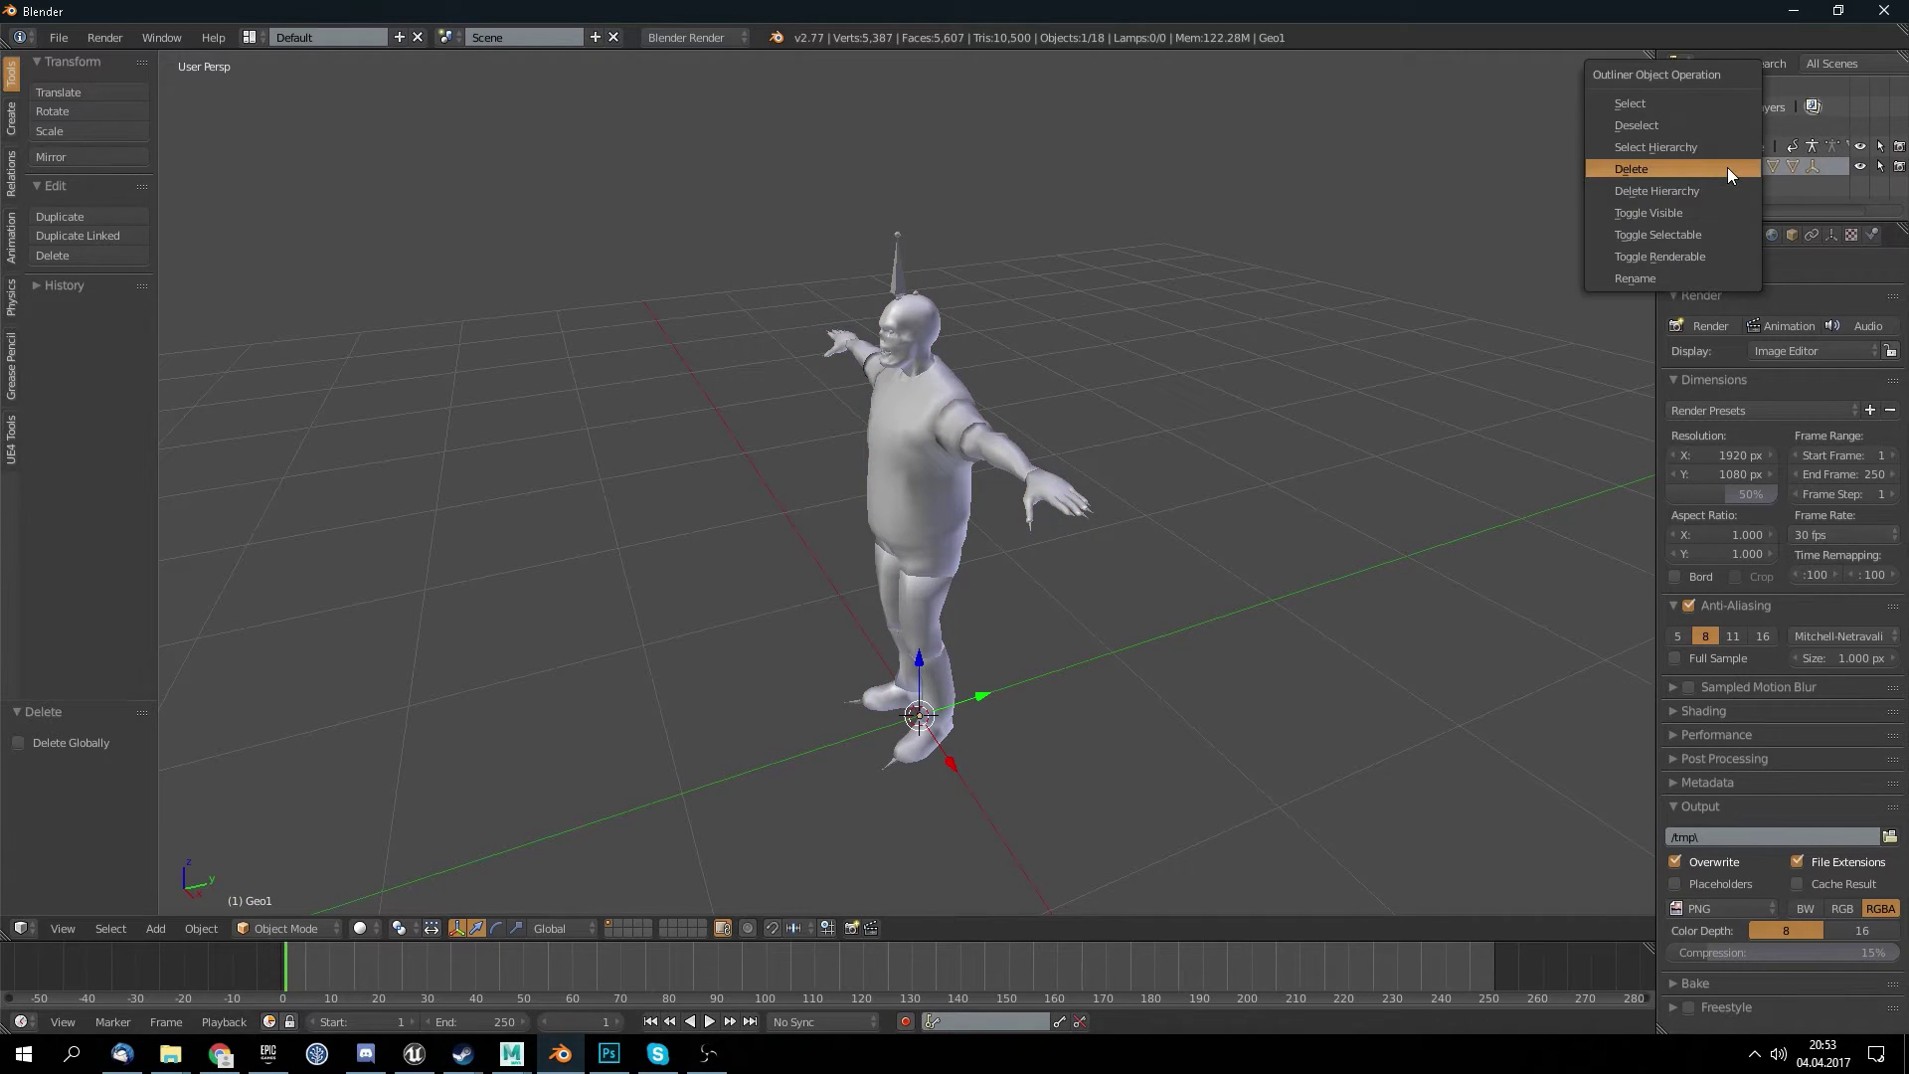
{"action": "left_click", "coordinate": [1702, 187]}
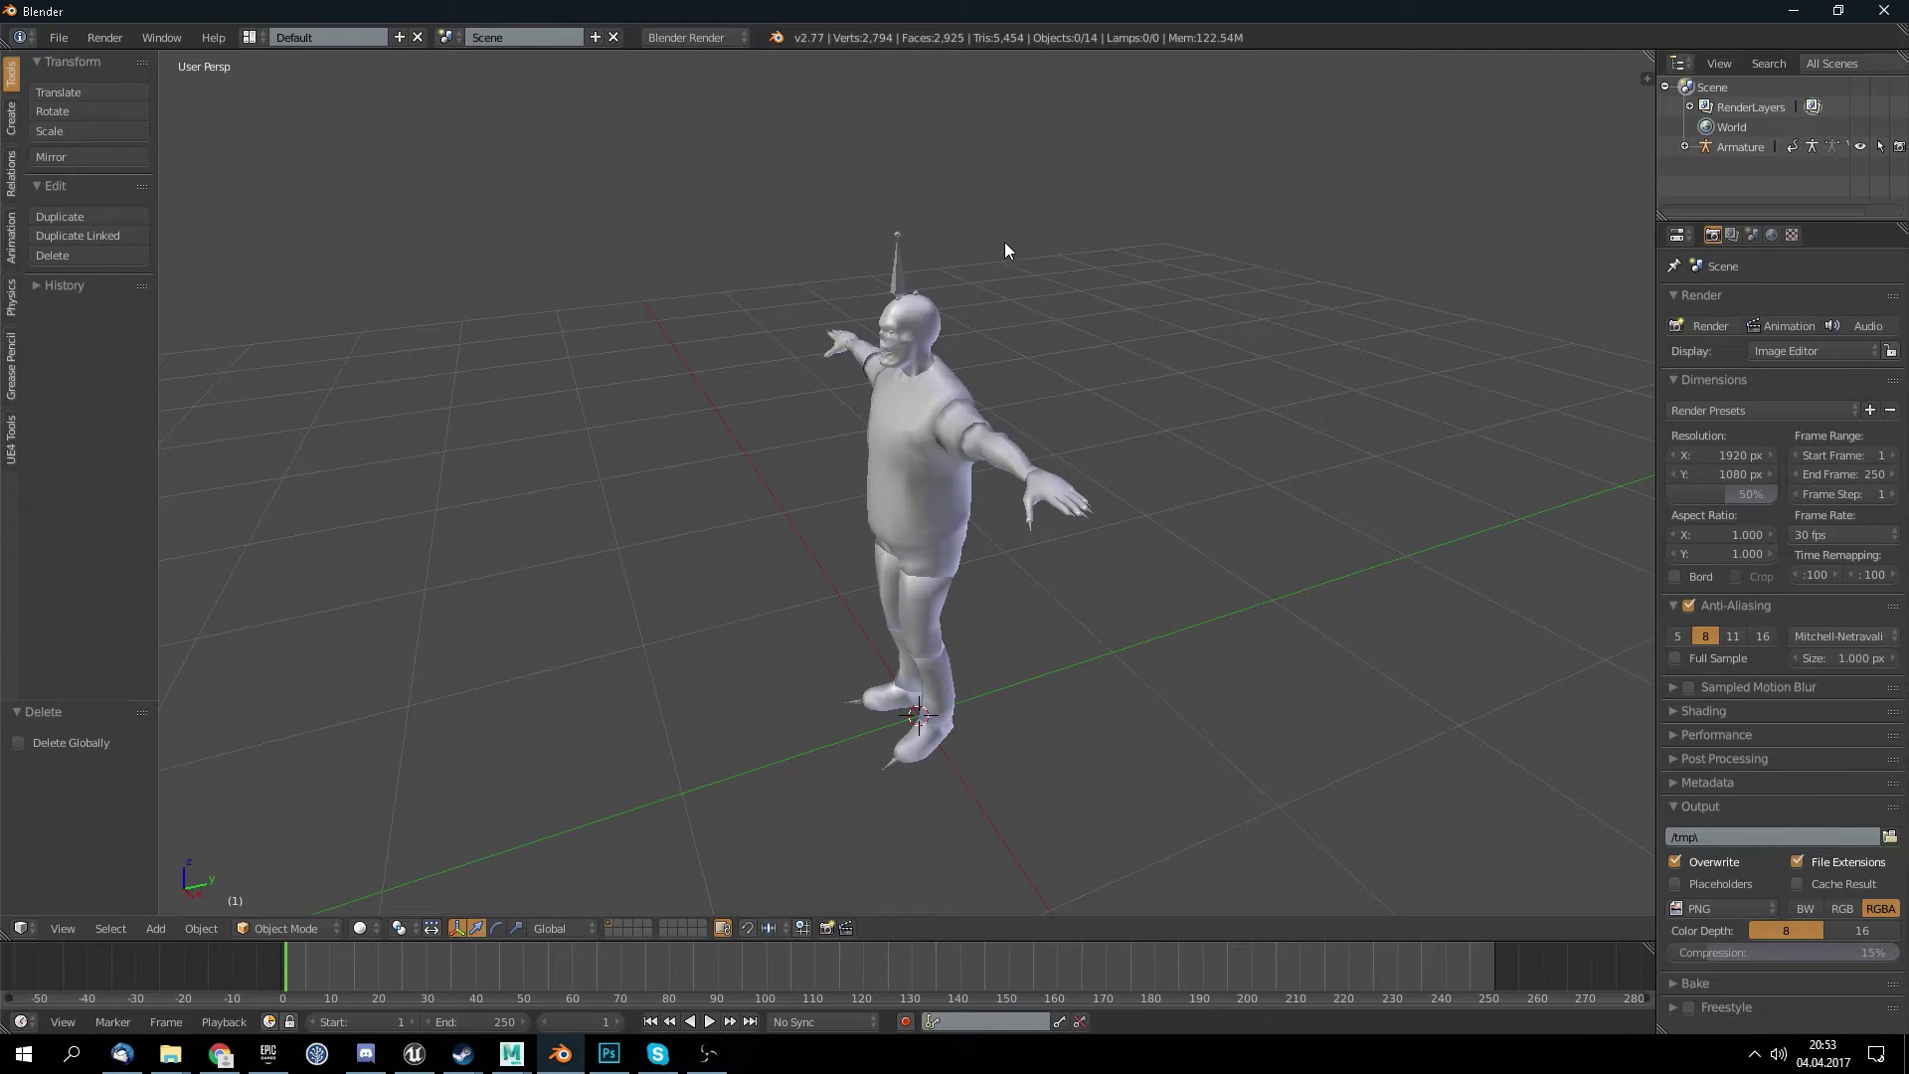
- Rename the Armature object to Root in its Object properties
{"action": "left_click", "coordinate": [1727, 147]}
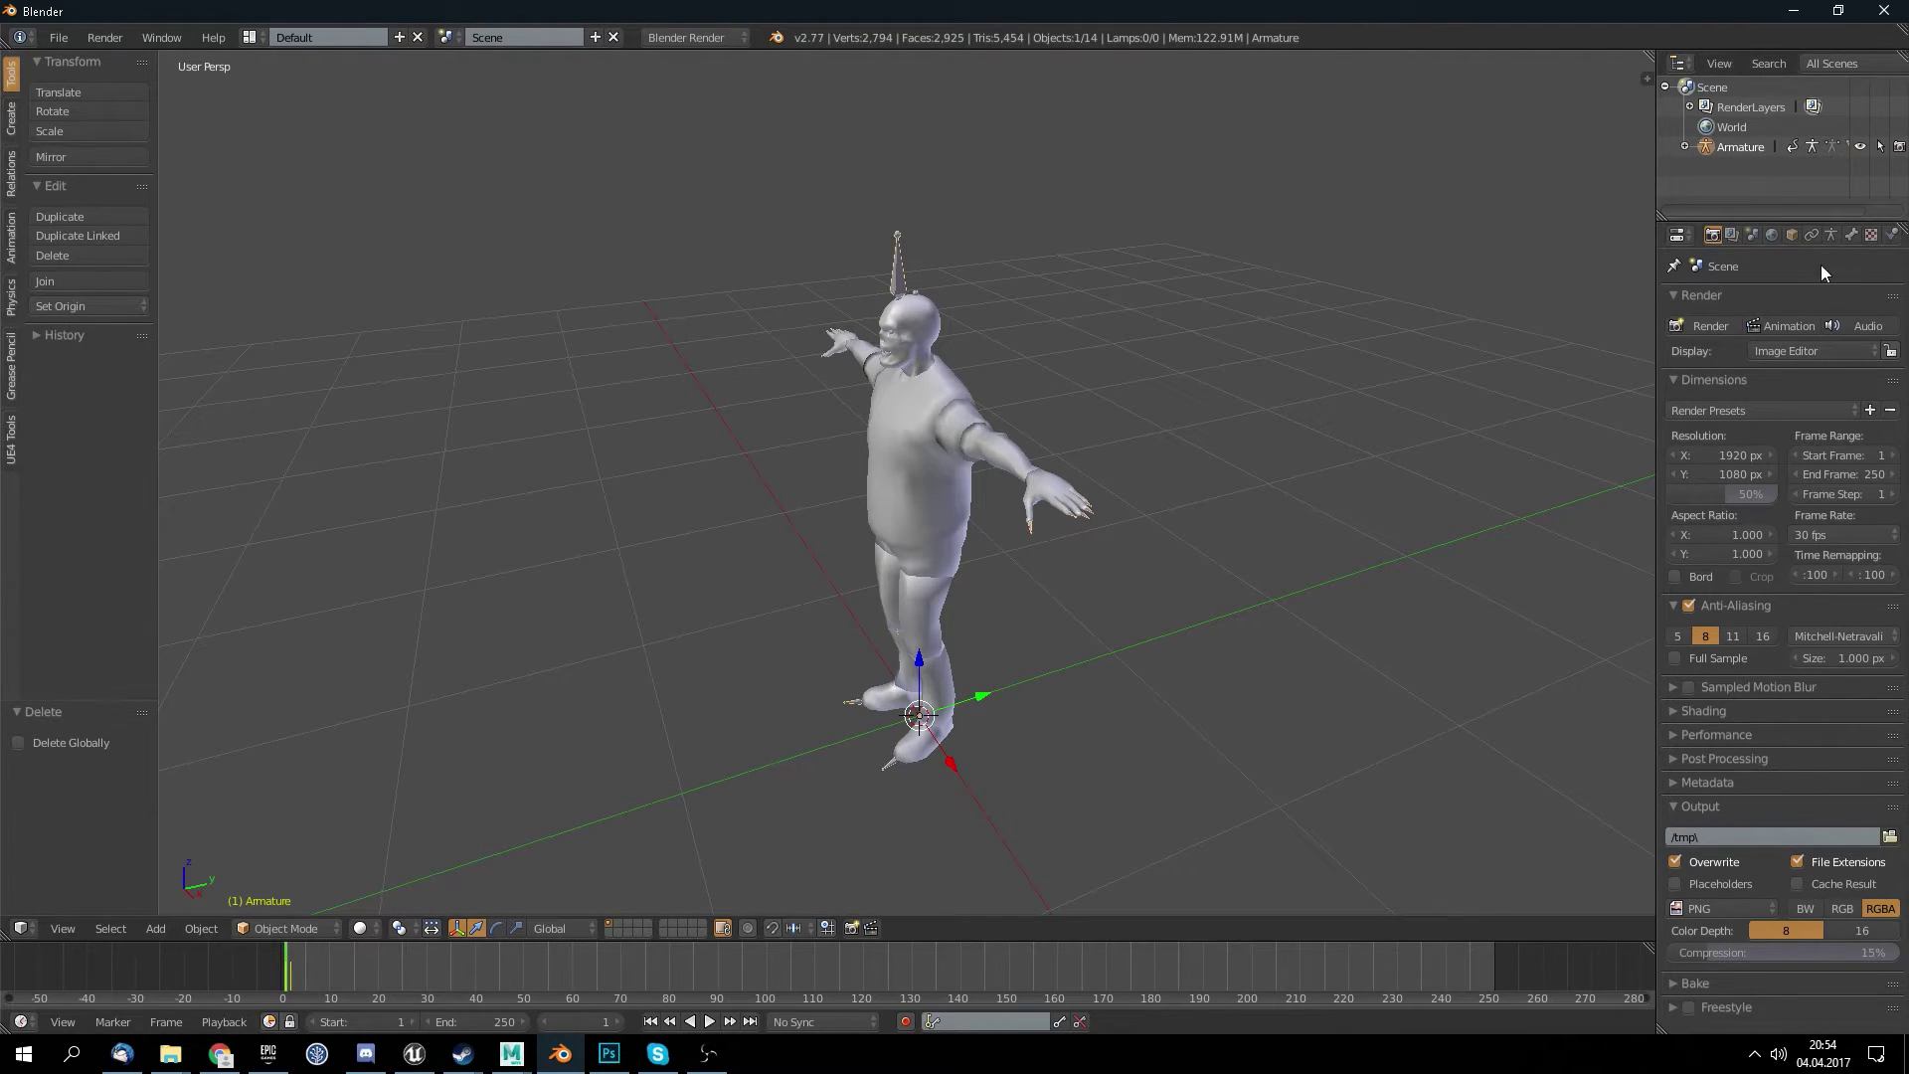
{"action": "left_click", "coordinate": [1788, 234]}
{"action": "left_click", "coordinate": [1780, 303]}
{"action": "type", "text": "R"}
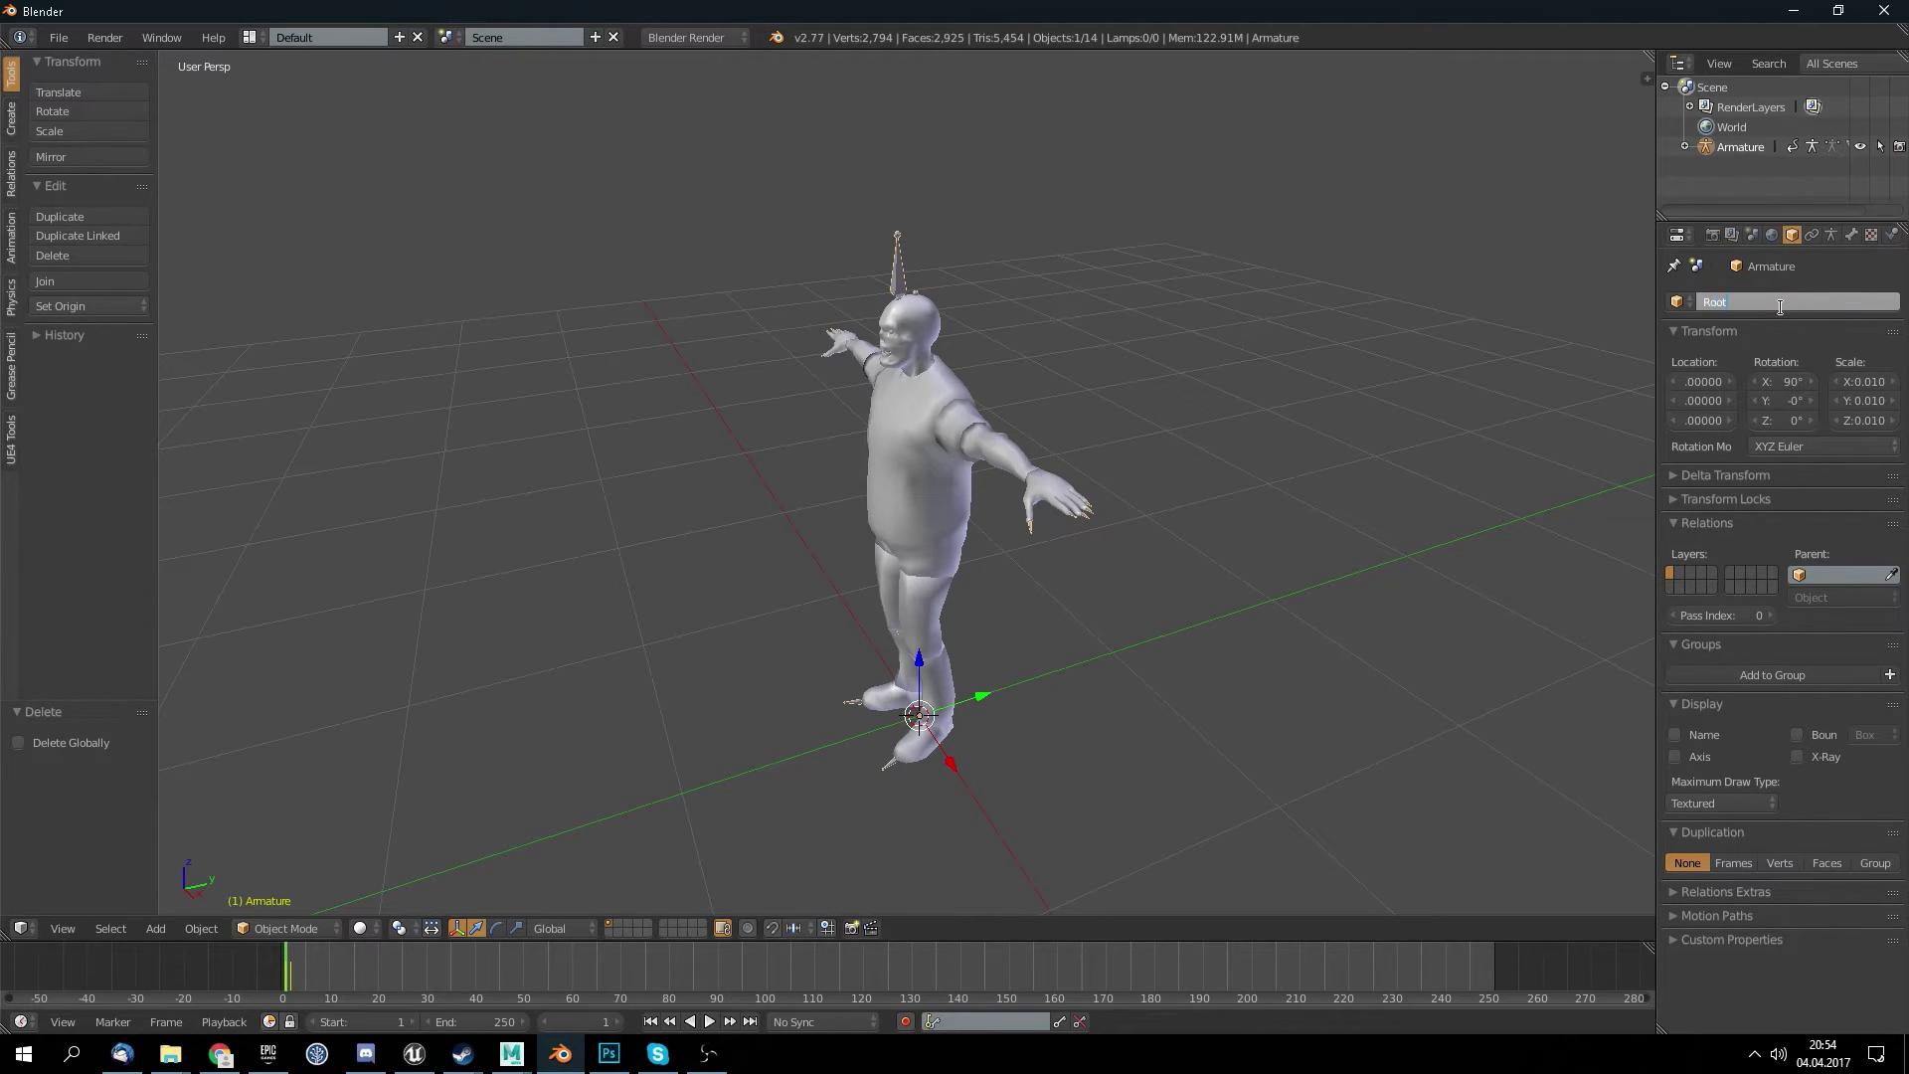
{"action": "type", "text": "oot"}
{"action": "key", "text": "Return"}
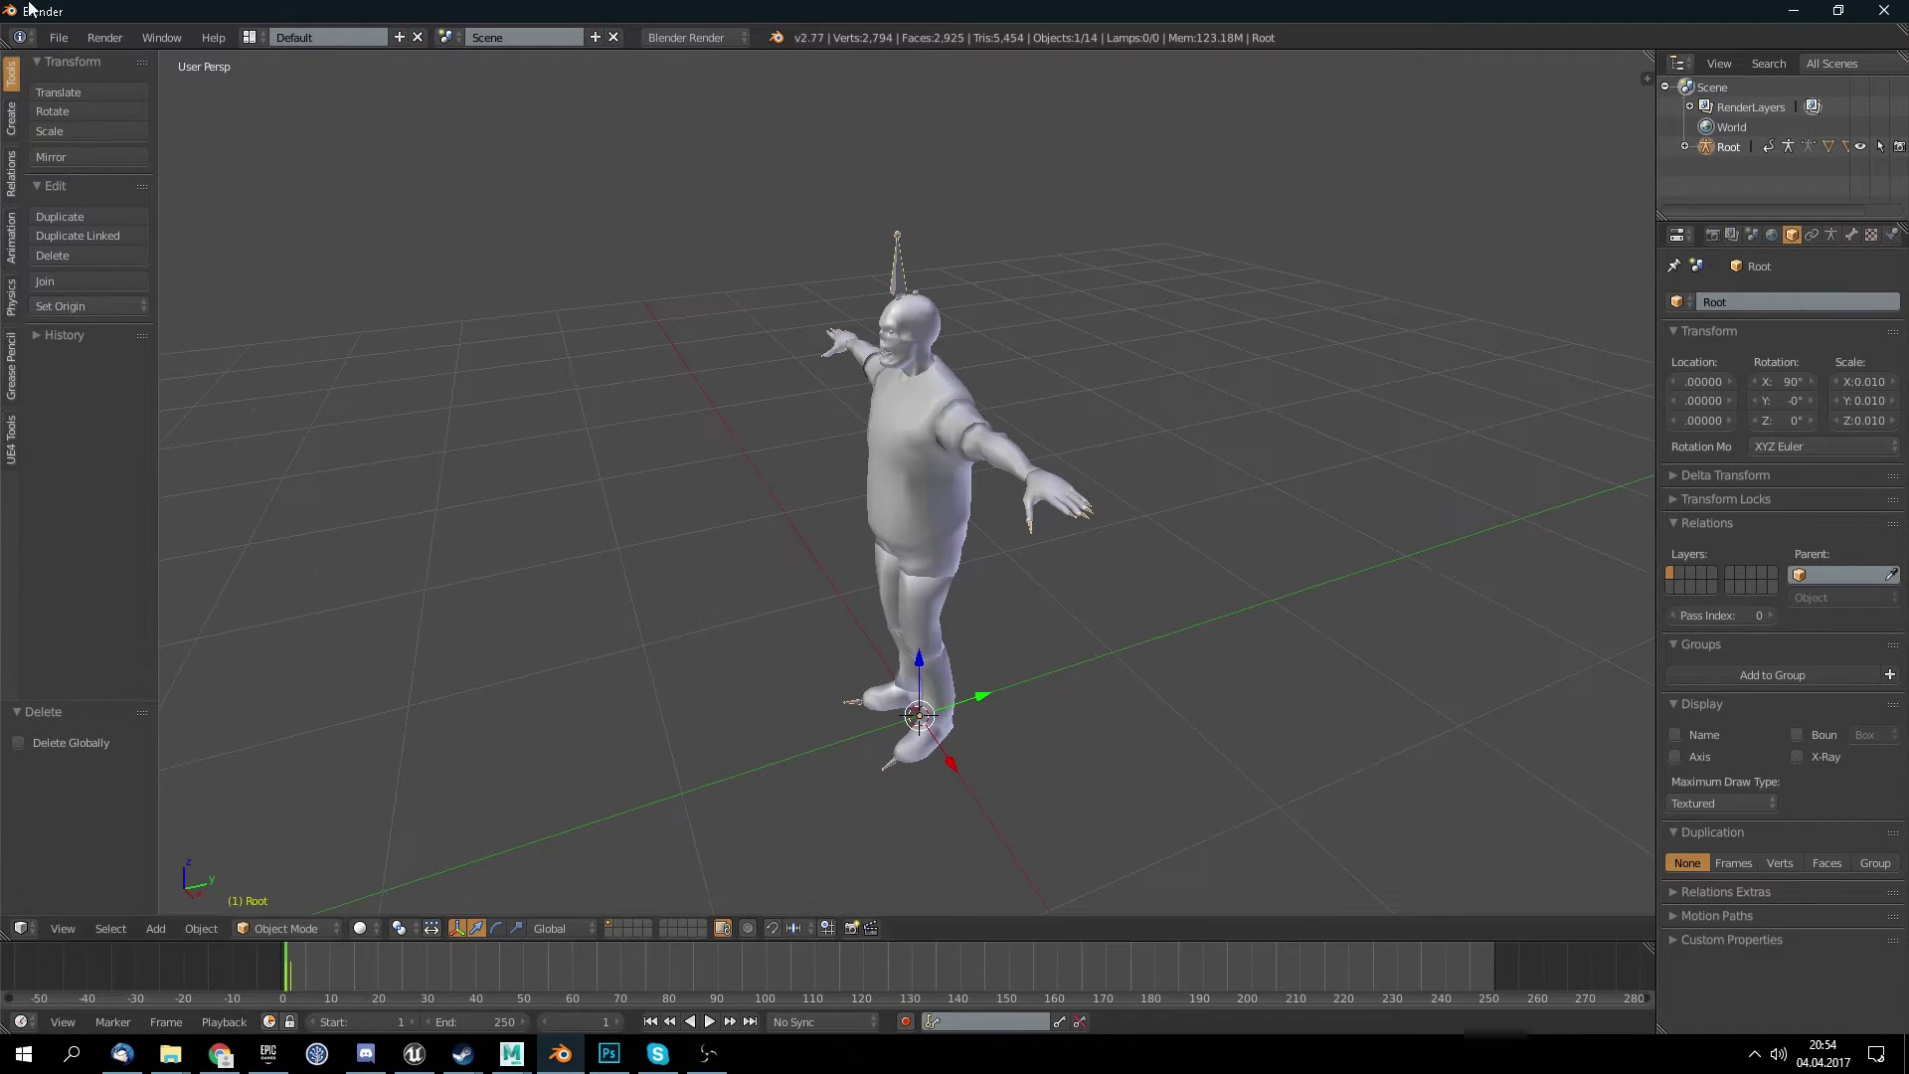
- Export the scene as Zombie_03_A_UE4.fbx with -Y Forward as the forward axis
{"action": "left_click", "coordinate": [60, 40]}
{"action": "mouse_move", "coordinate": [106, 414]}
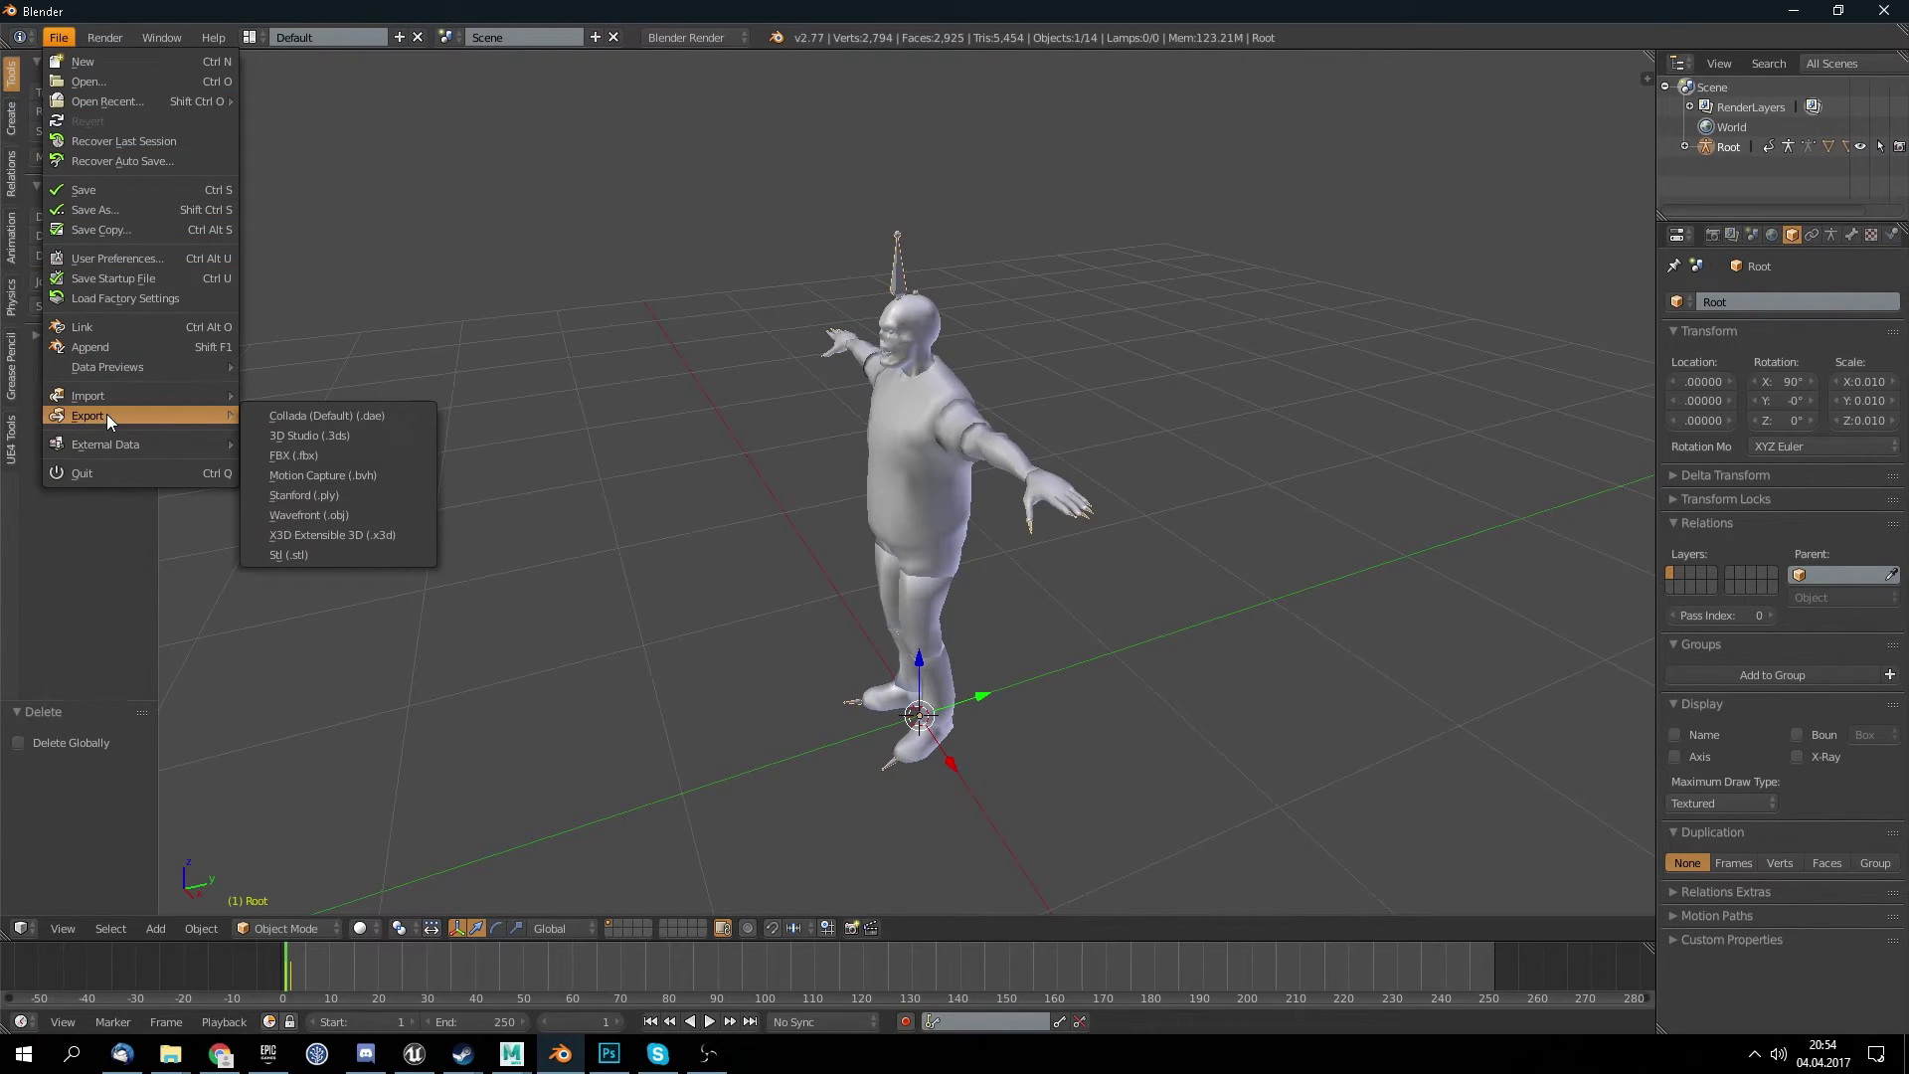
{"action": "left_click", "coordinate": [388, 455]}
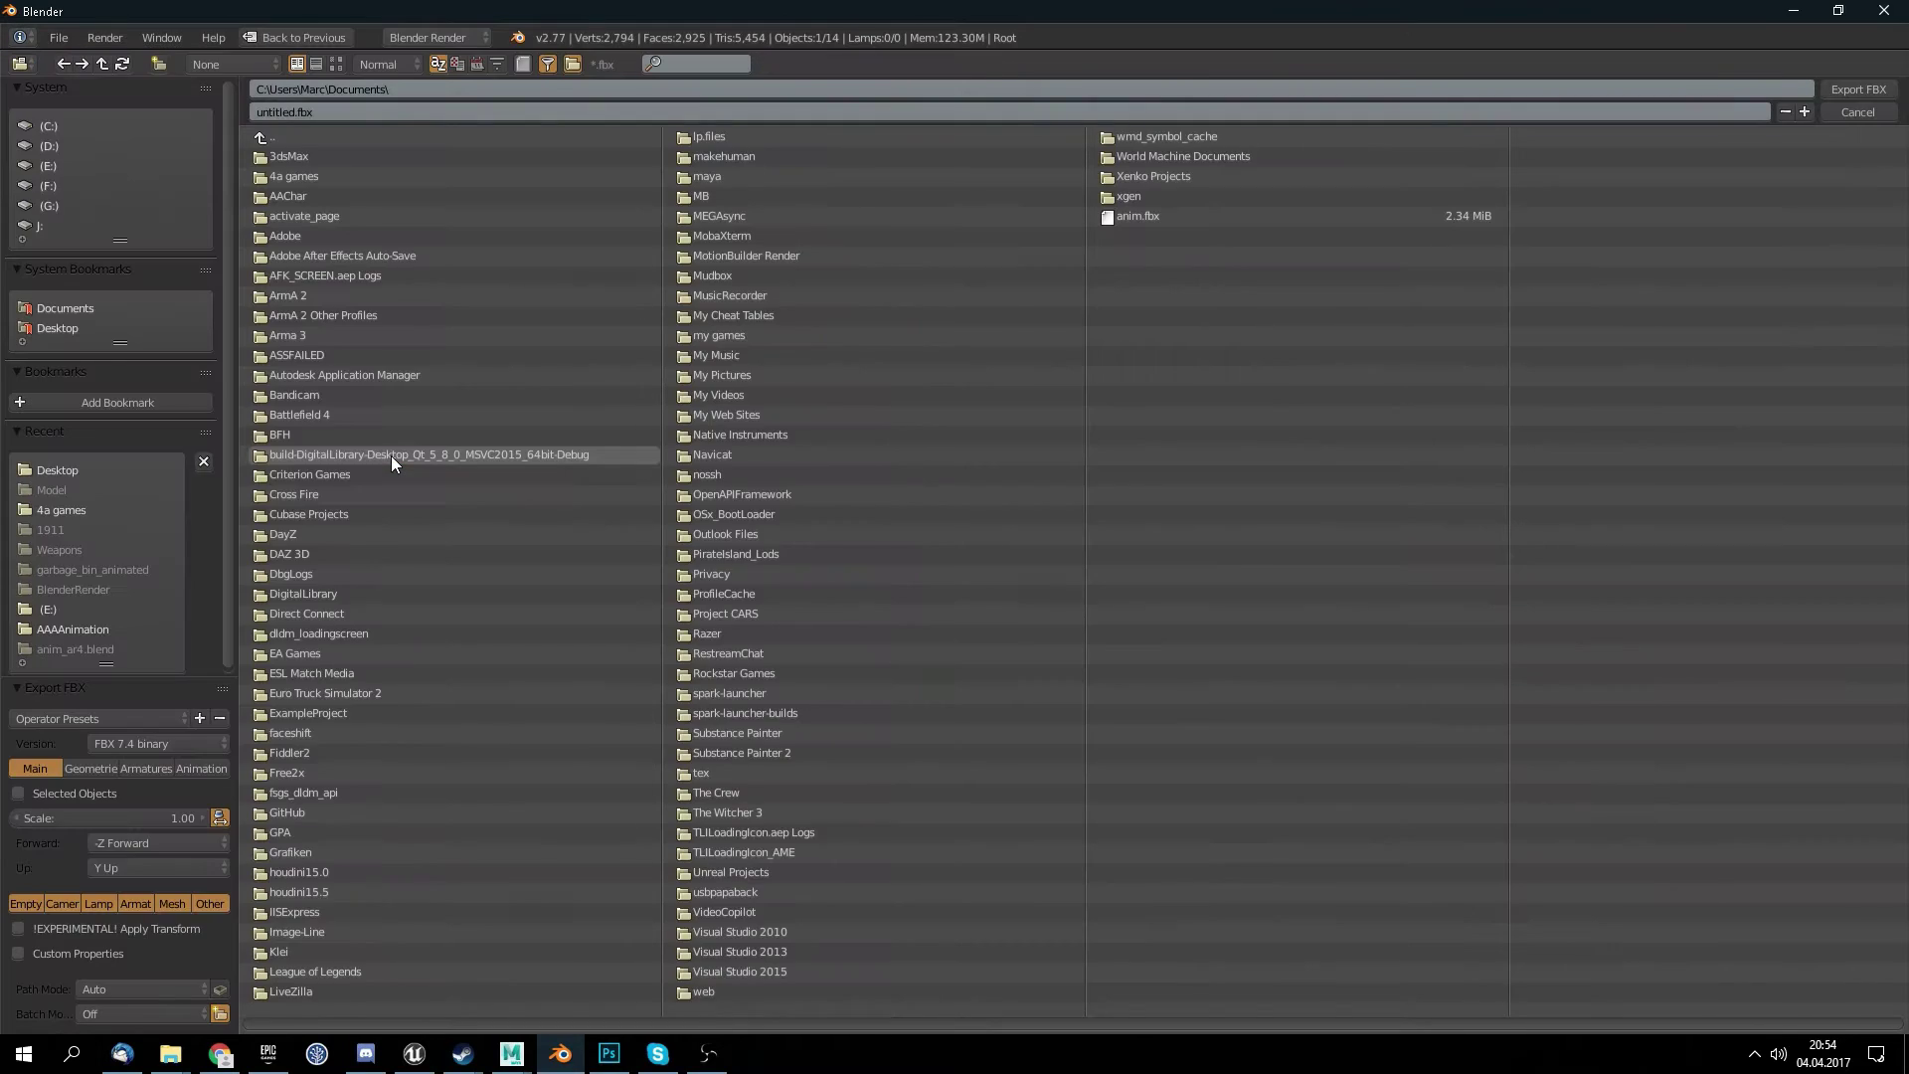
{"action": "left_click", "coordinate": [141, 843]}
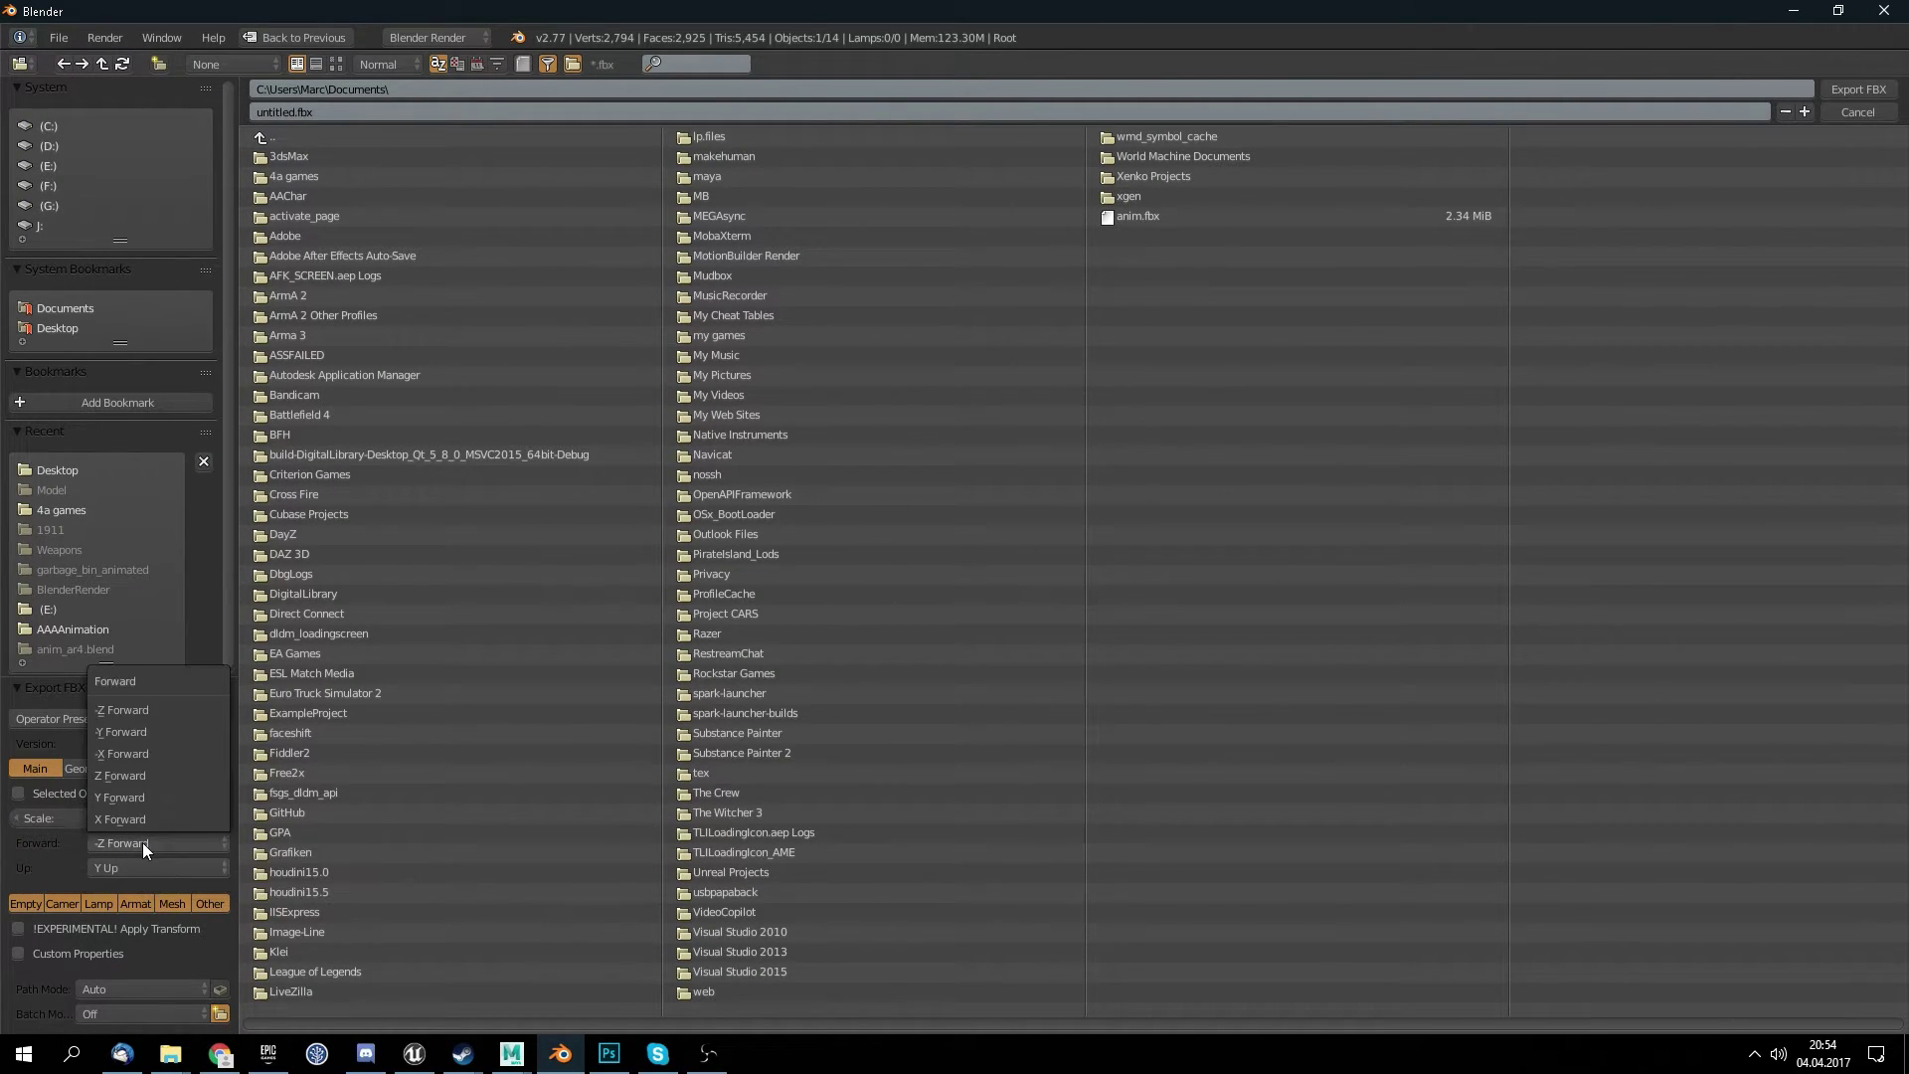
{"action": "left_click", "coordinate": [156, 734]}
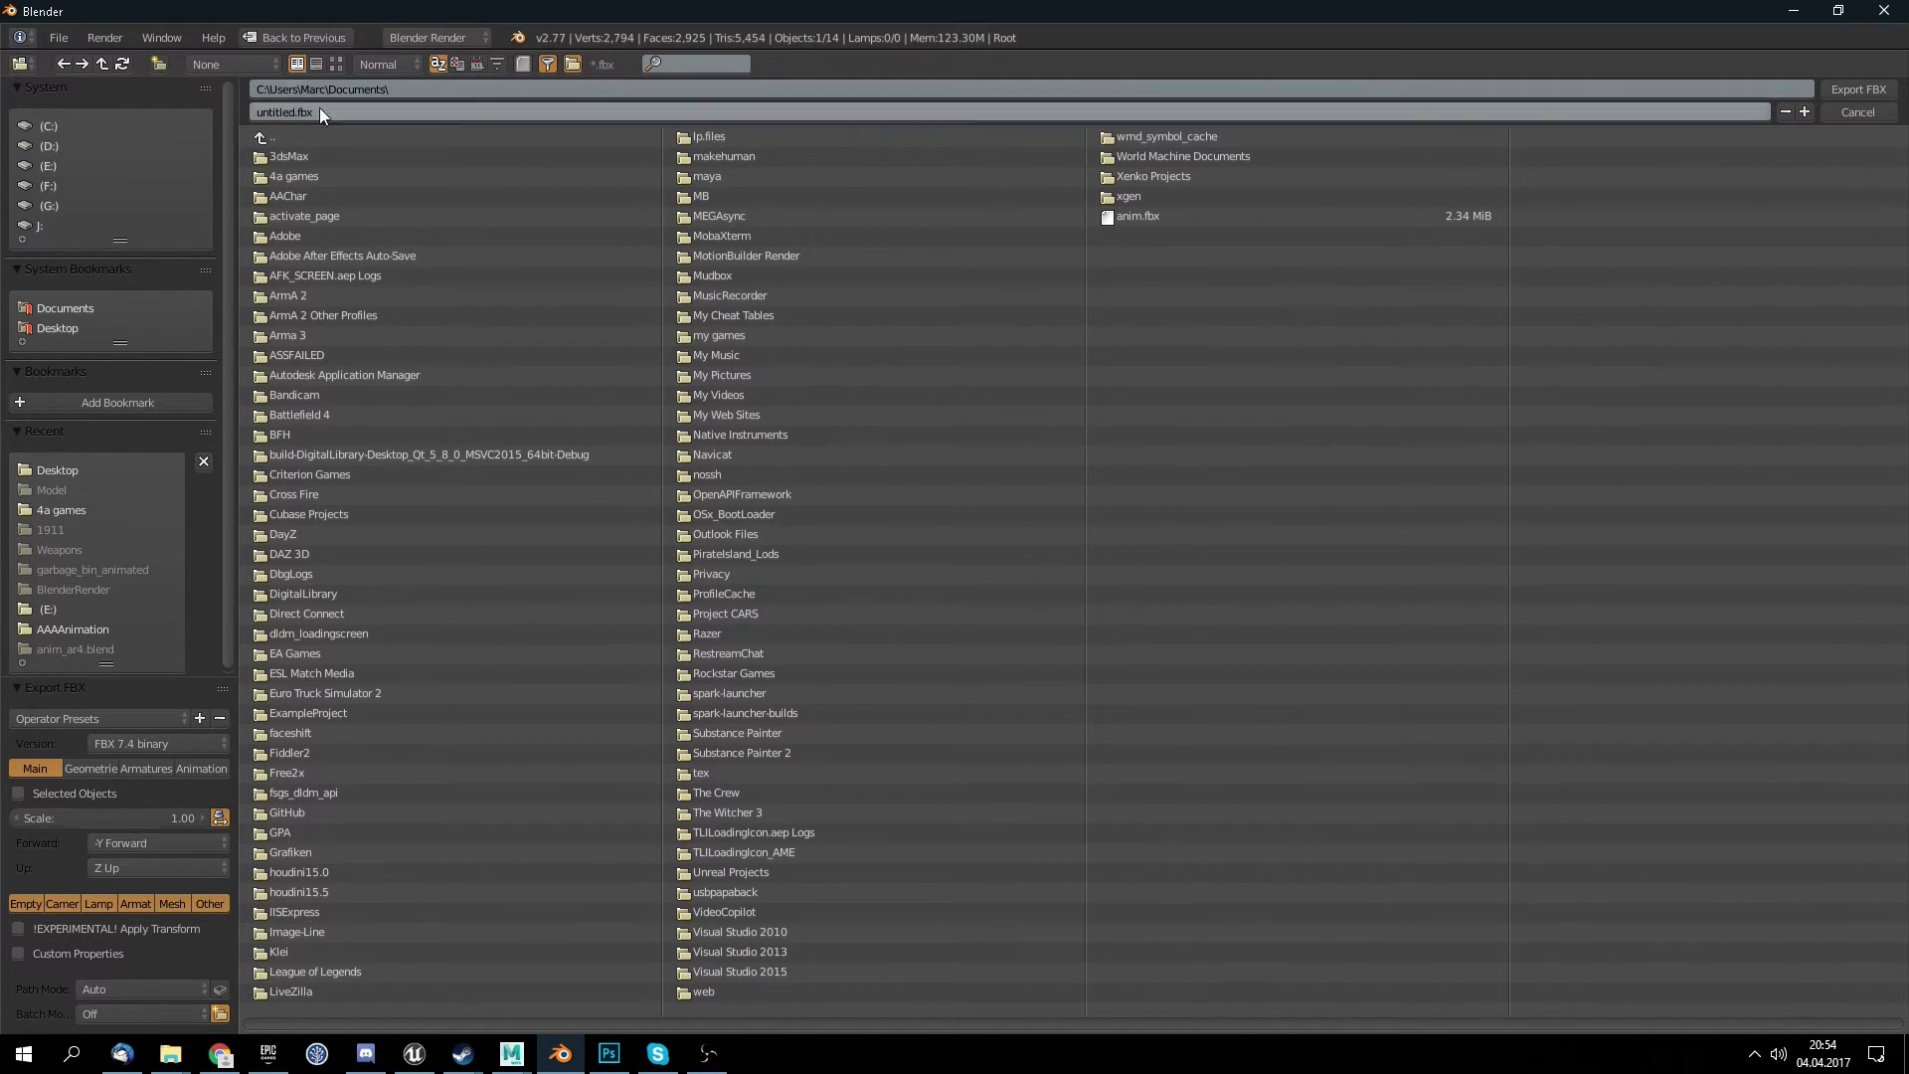
{"action": "left_click", "coordinate": [284, 109]}
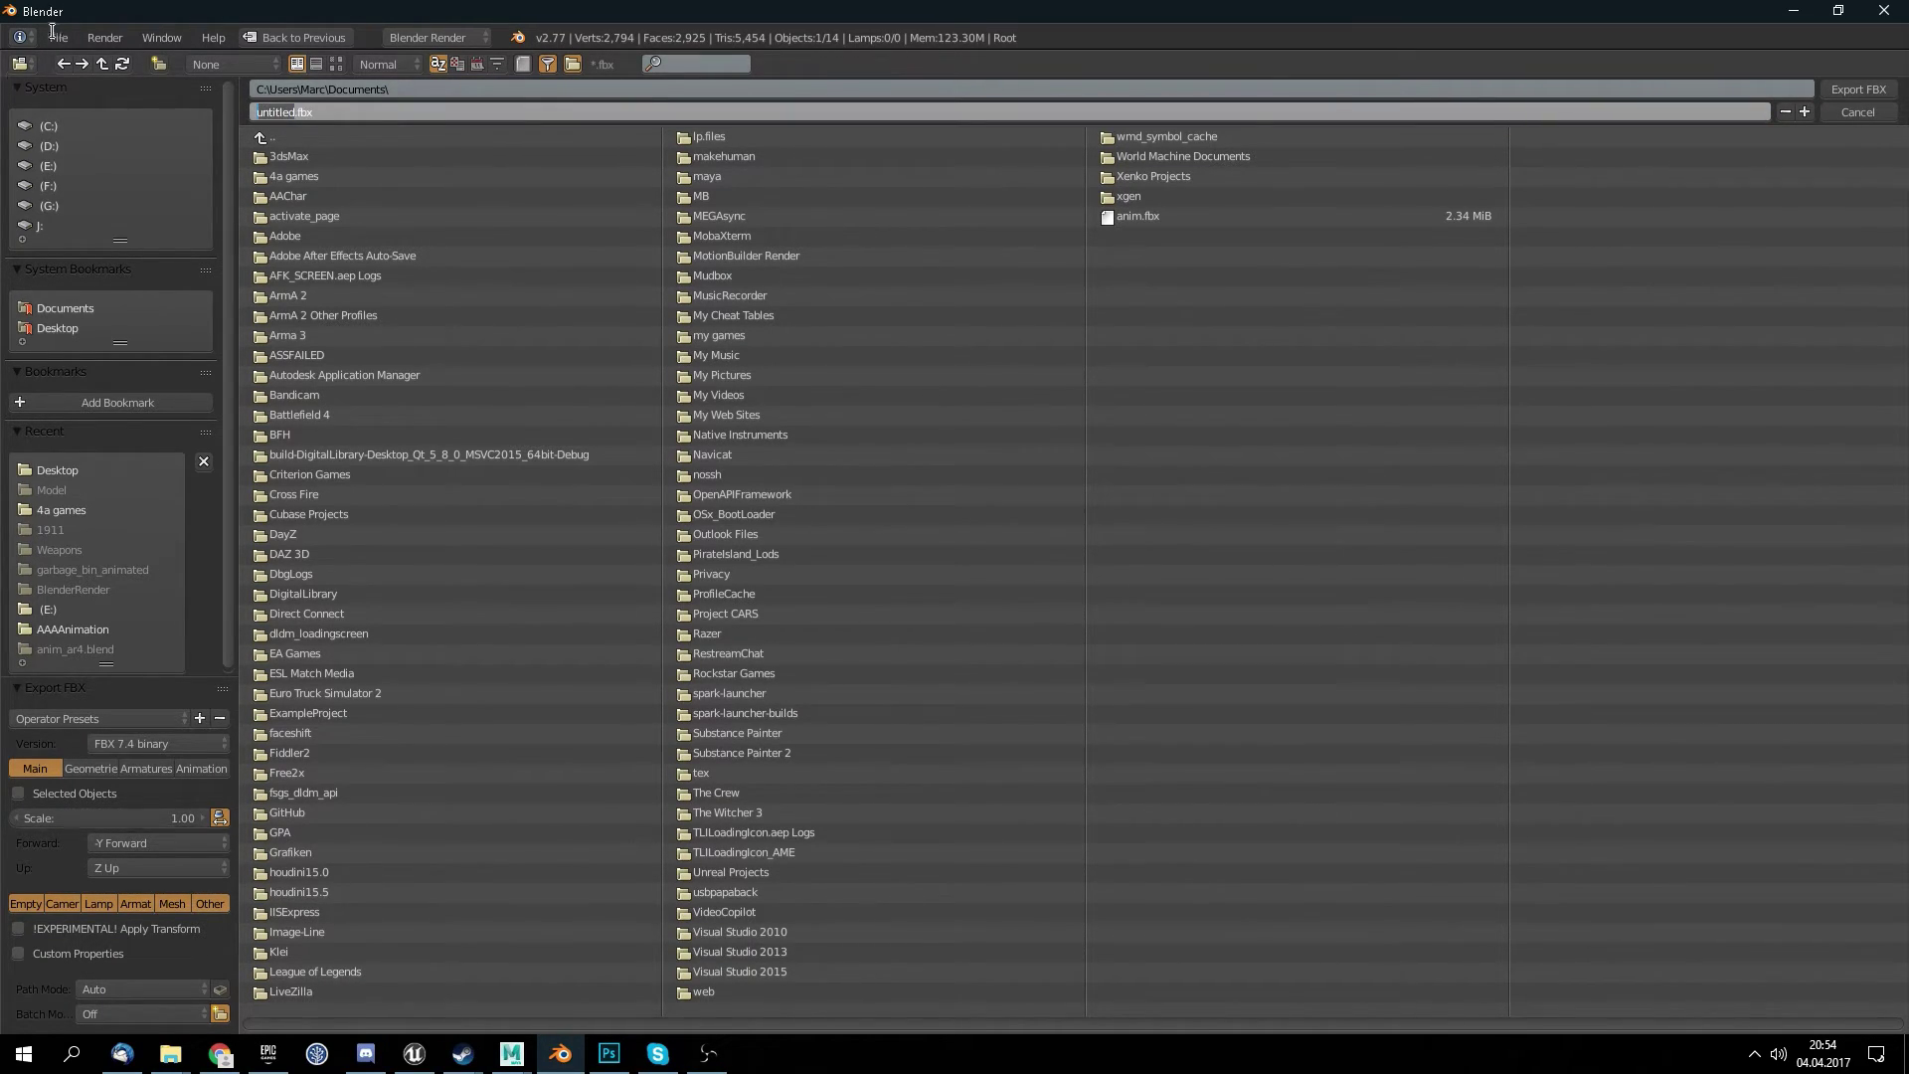
{"action": "type", "text": "Zombie_03_A_UE4"}
{"action": "left_click", "coordinate": [1857, 89]}
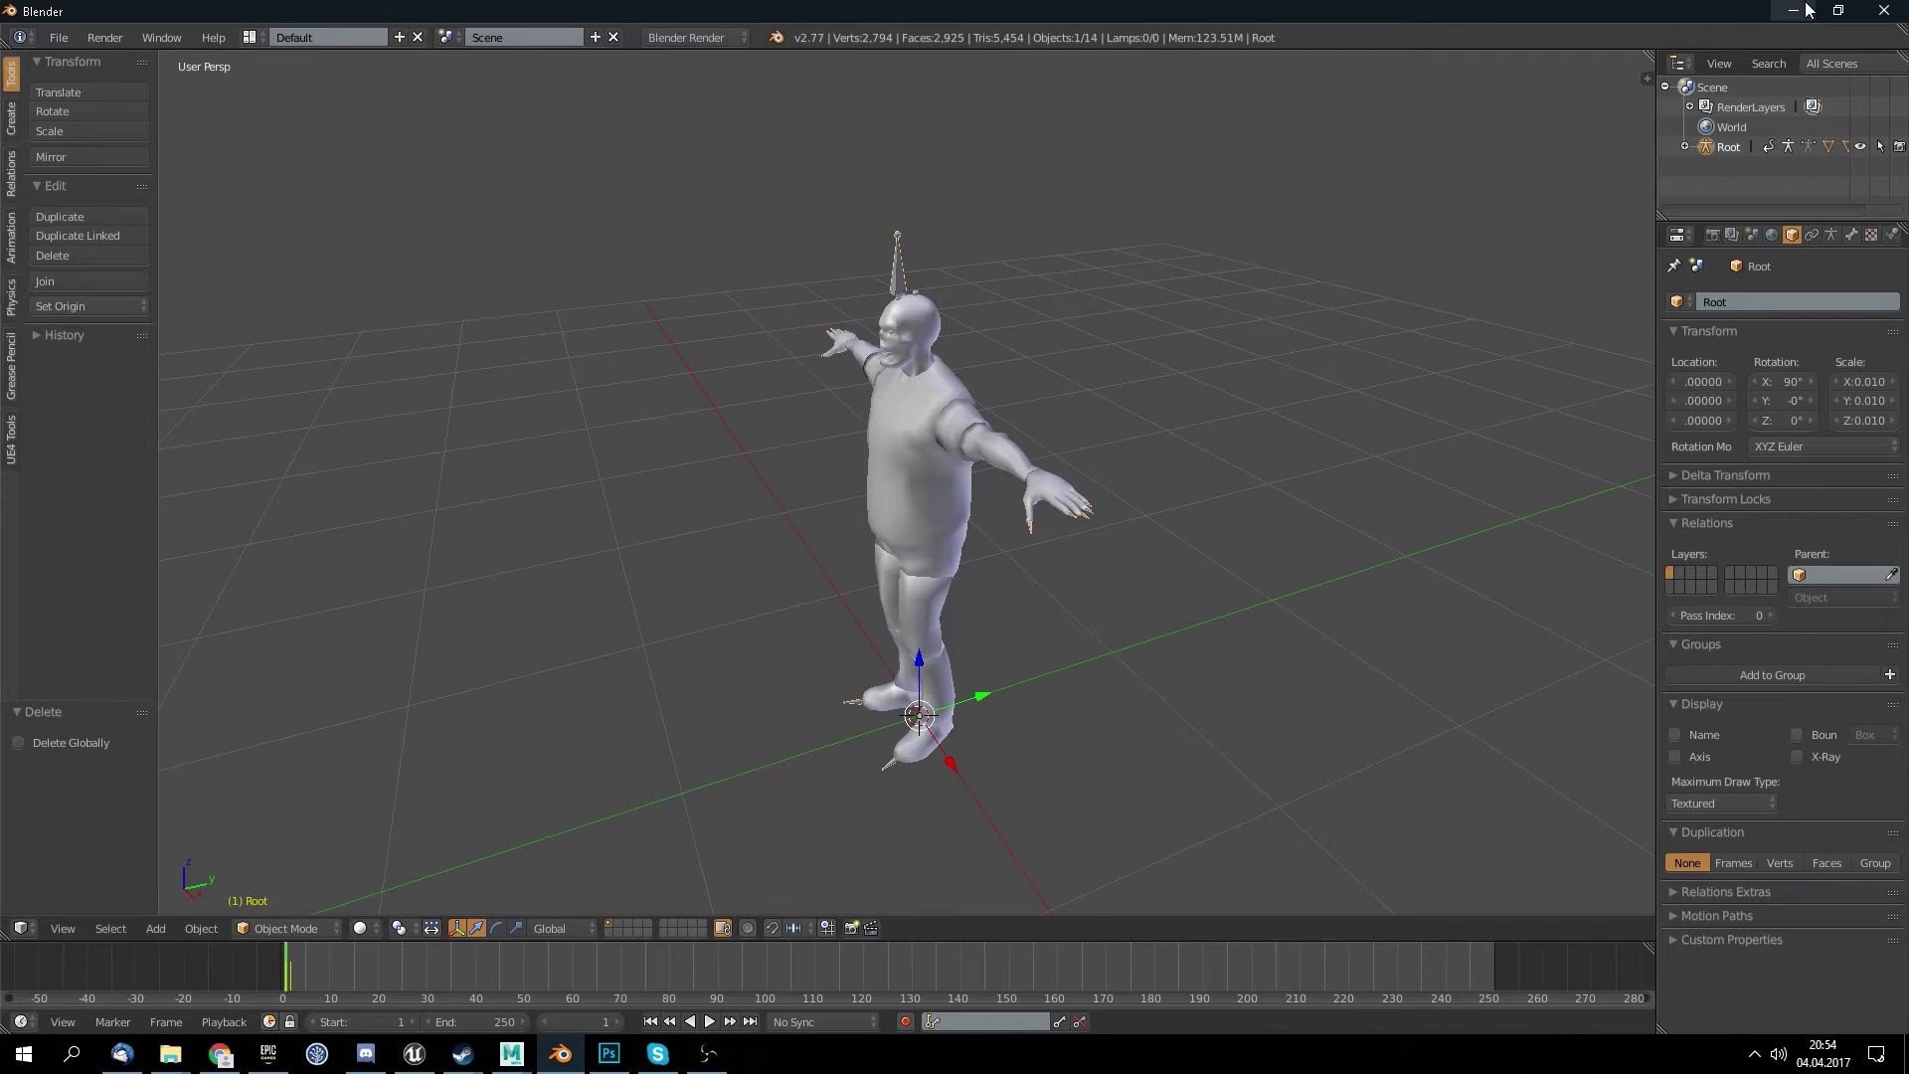
- Switch from Blender to the ThirdPersonExampleMap level editor in Unreal Engine 4
{"action": "left_click", "coordinate": [1807, 10]}
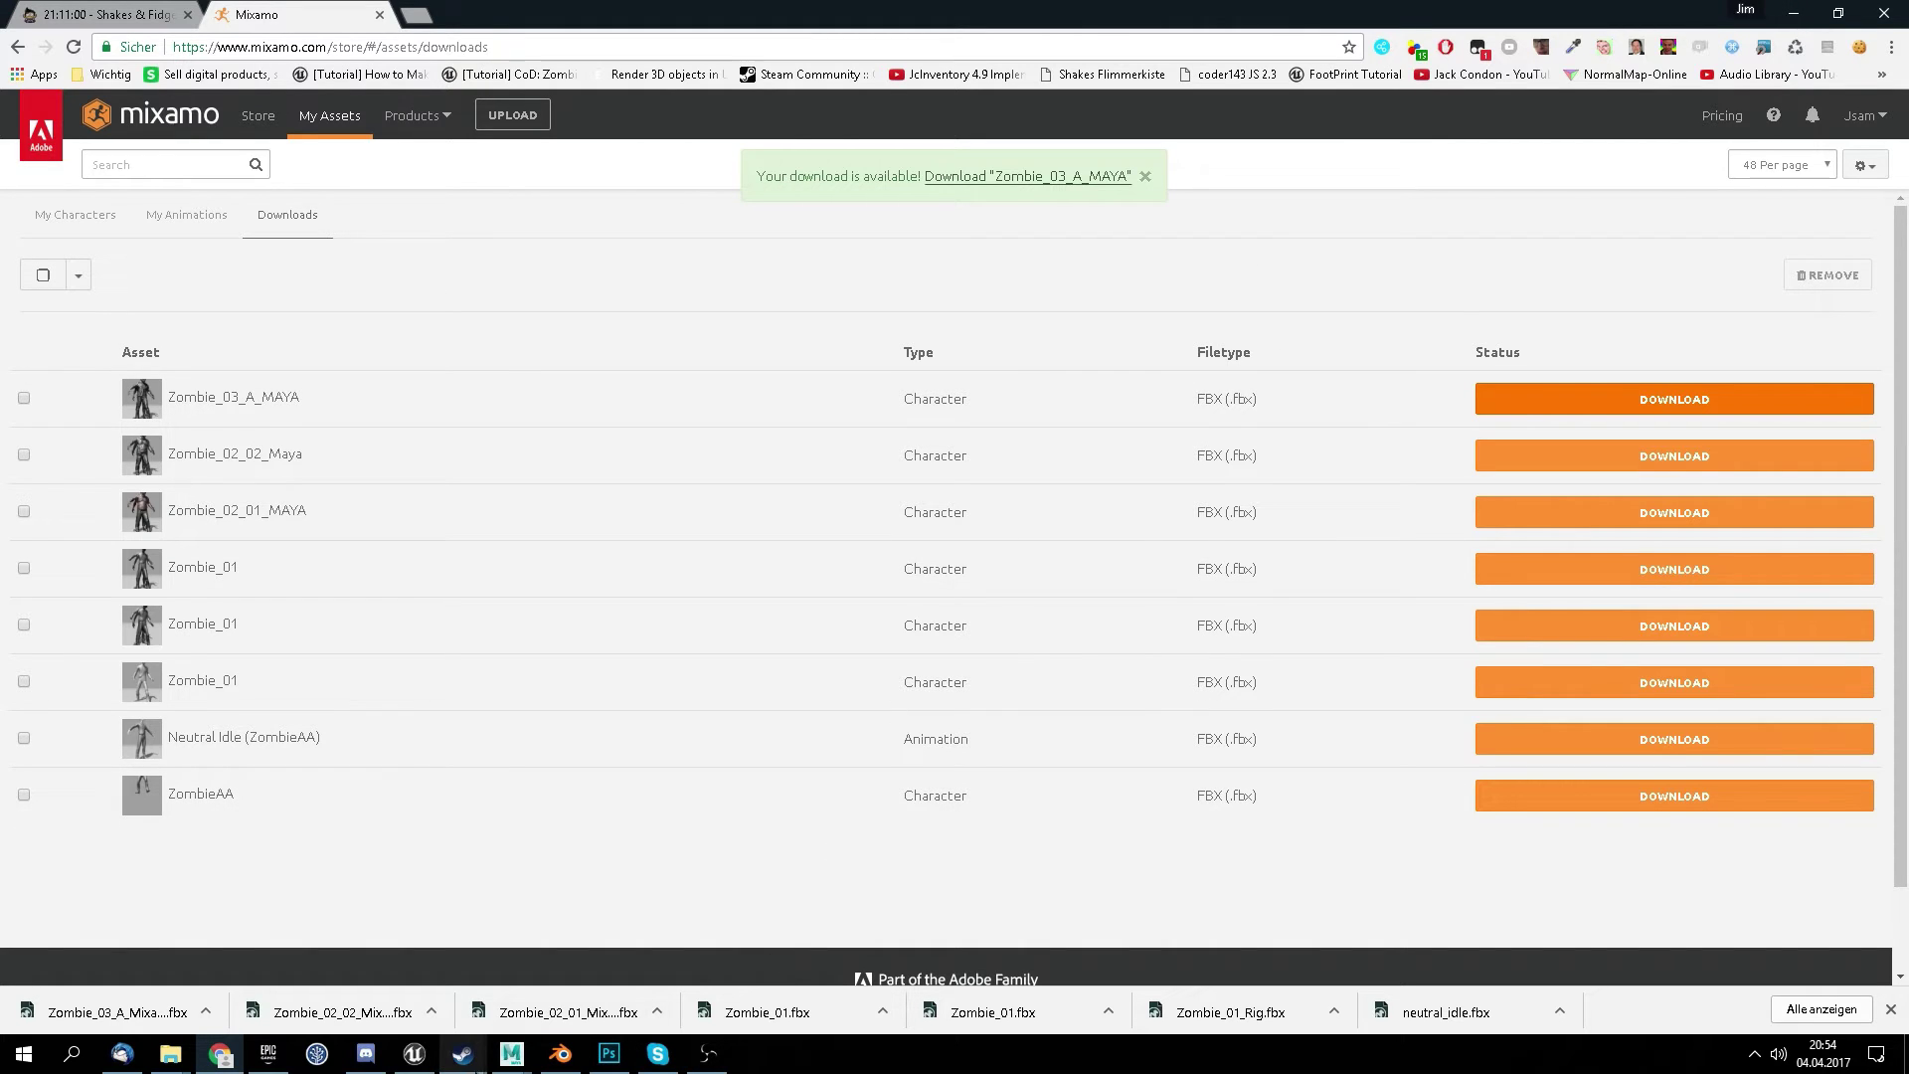
{"action": "left_click", "coordinate": [430, 1058]}
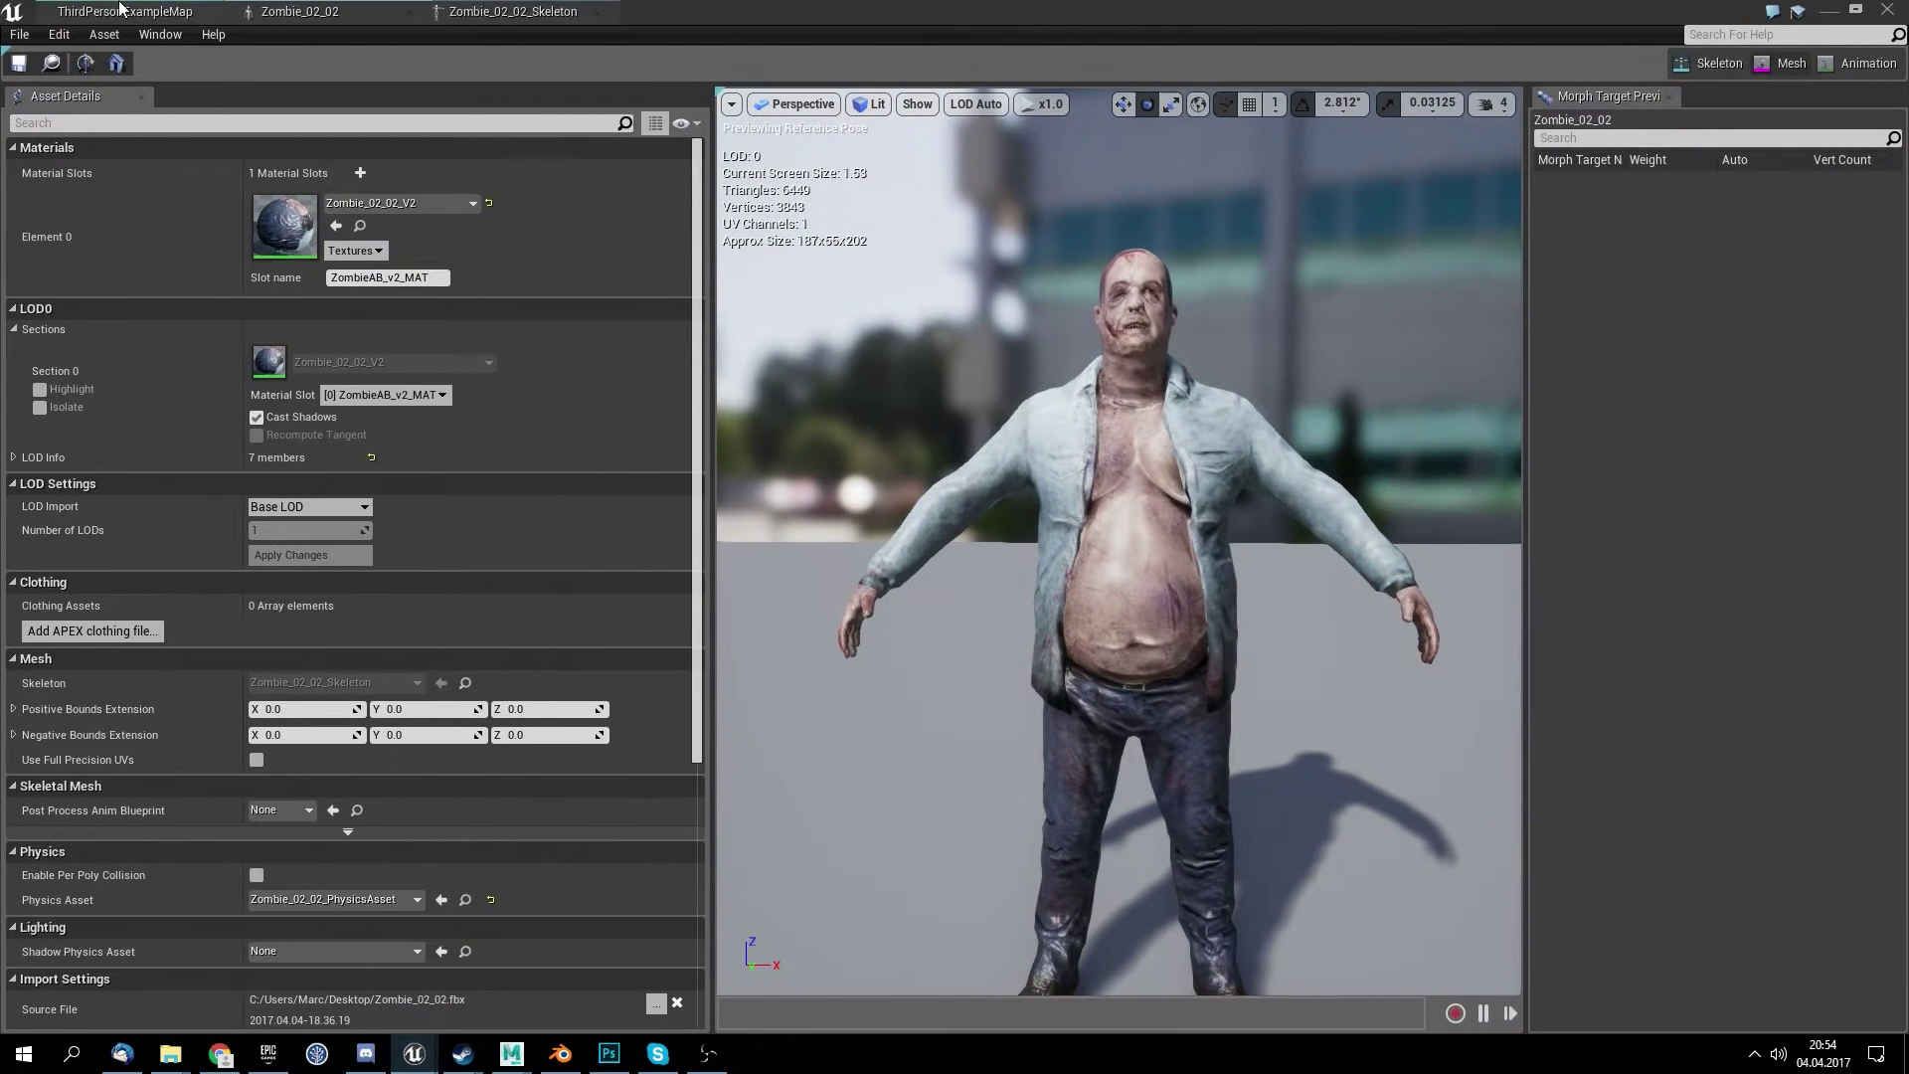
{"action": "left_click", "coordinate": [99, 10]}
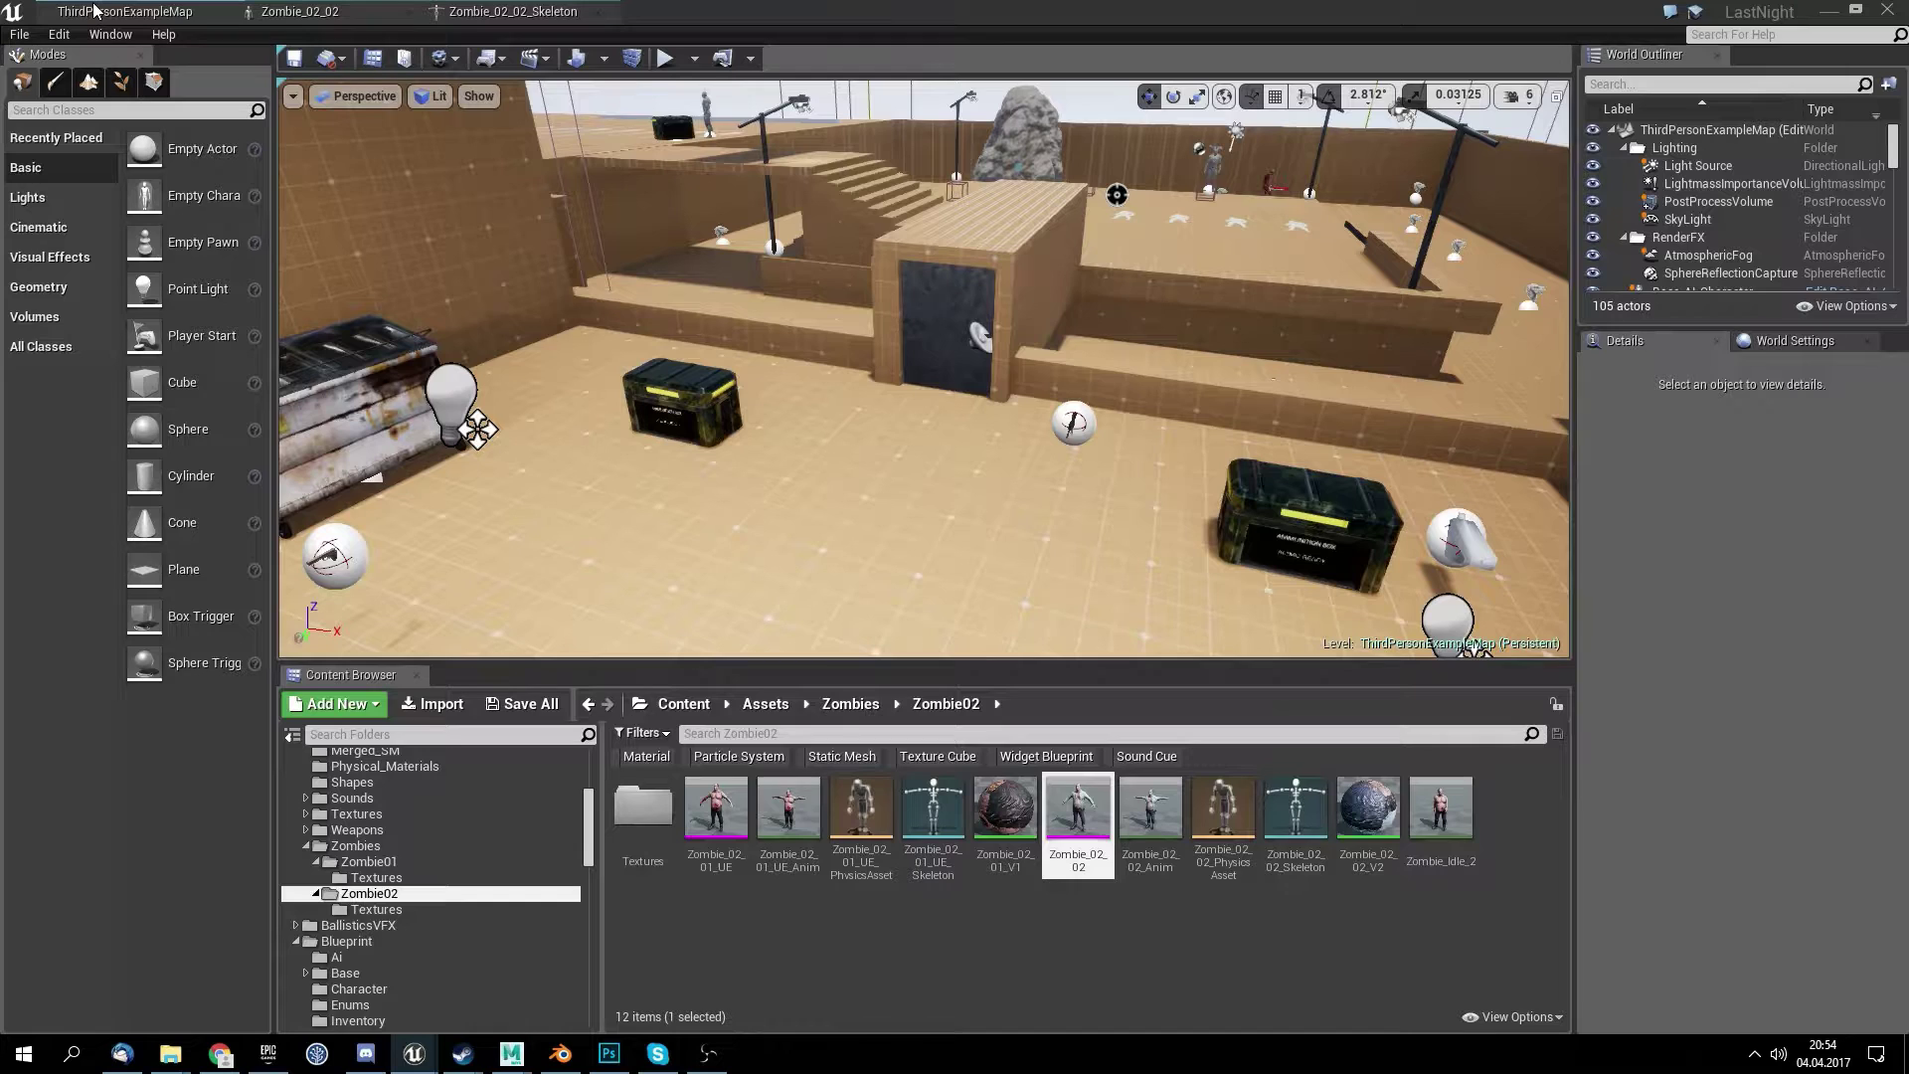
- Create a folder named Zombie03 inside Content/Assets/Zombies
{"action": "left_click", "coordinate": [850, 704]}
{"action": "right_click", "coordinate": [866, 802]}
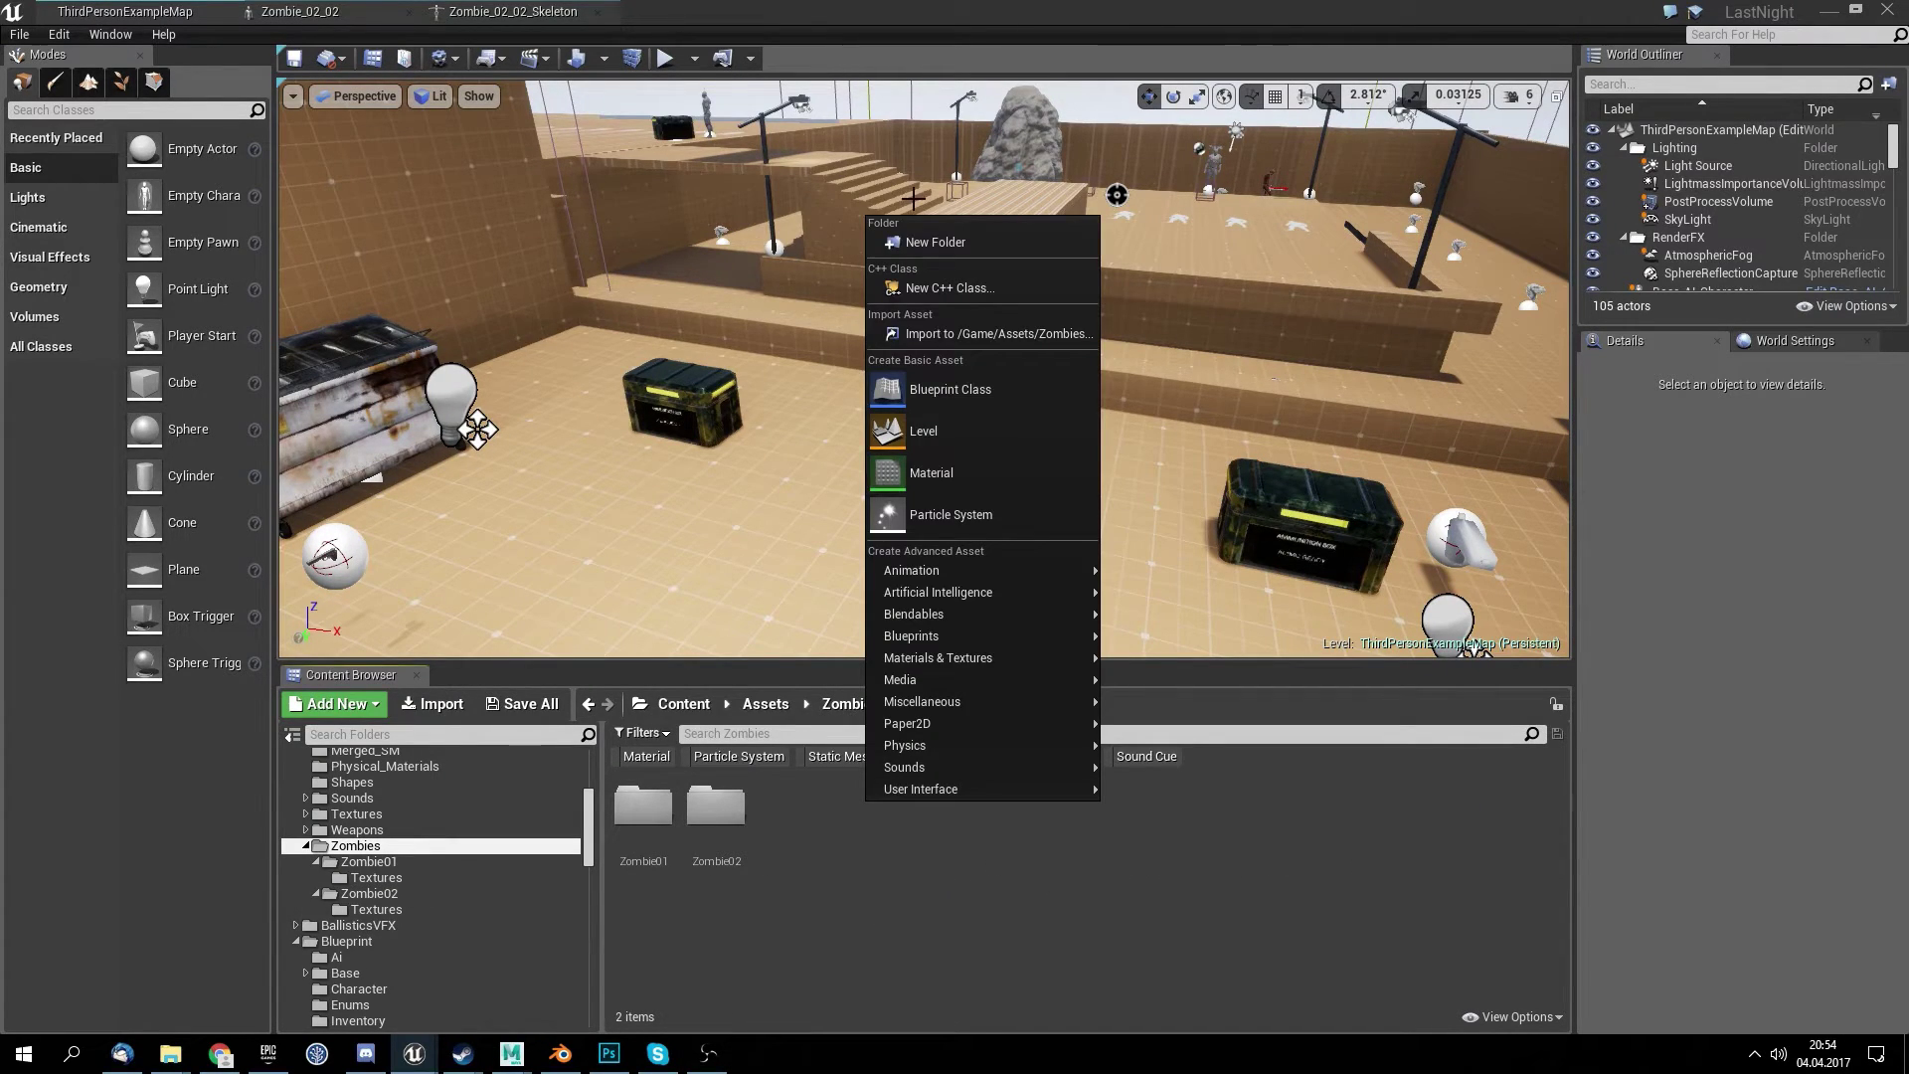
{"action": "left_click", "coordinate": [935, 253]}
{"action": "type", "text": "Zombie03"}
{"action": "key", "text": "Return"}
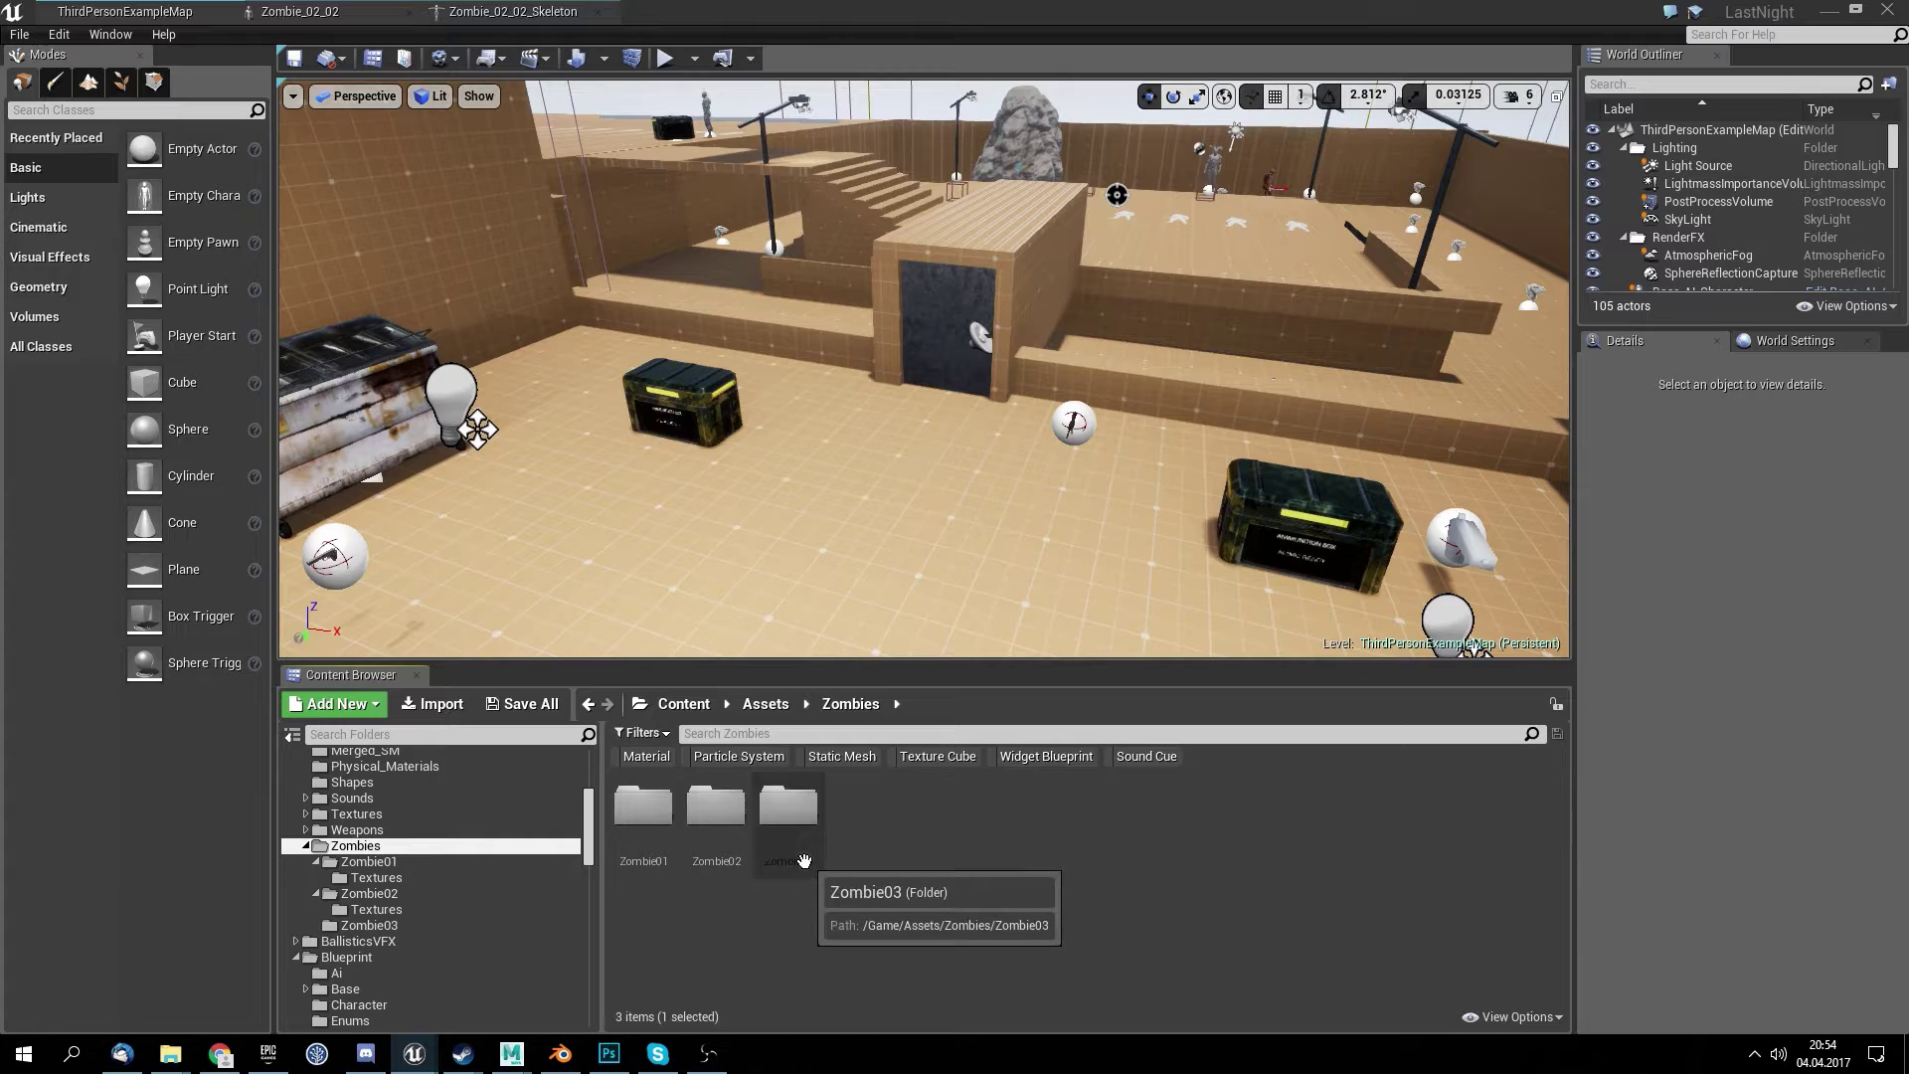
- Inside Zombie03, choose Zombie_03_A_UE4.fbx from Documents for import
{"action": "double_click", "coordinate": [787, 808]}
{"action": "left_click", "coordinate": [430, 704]}
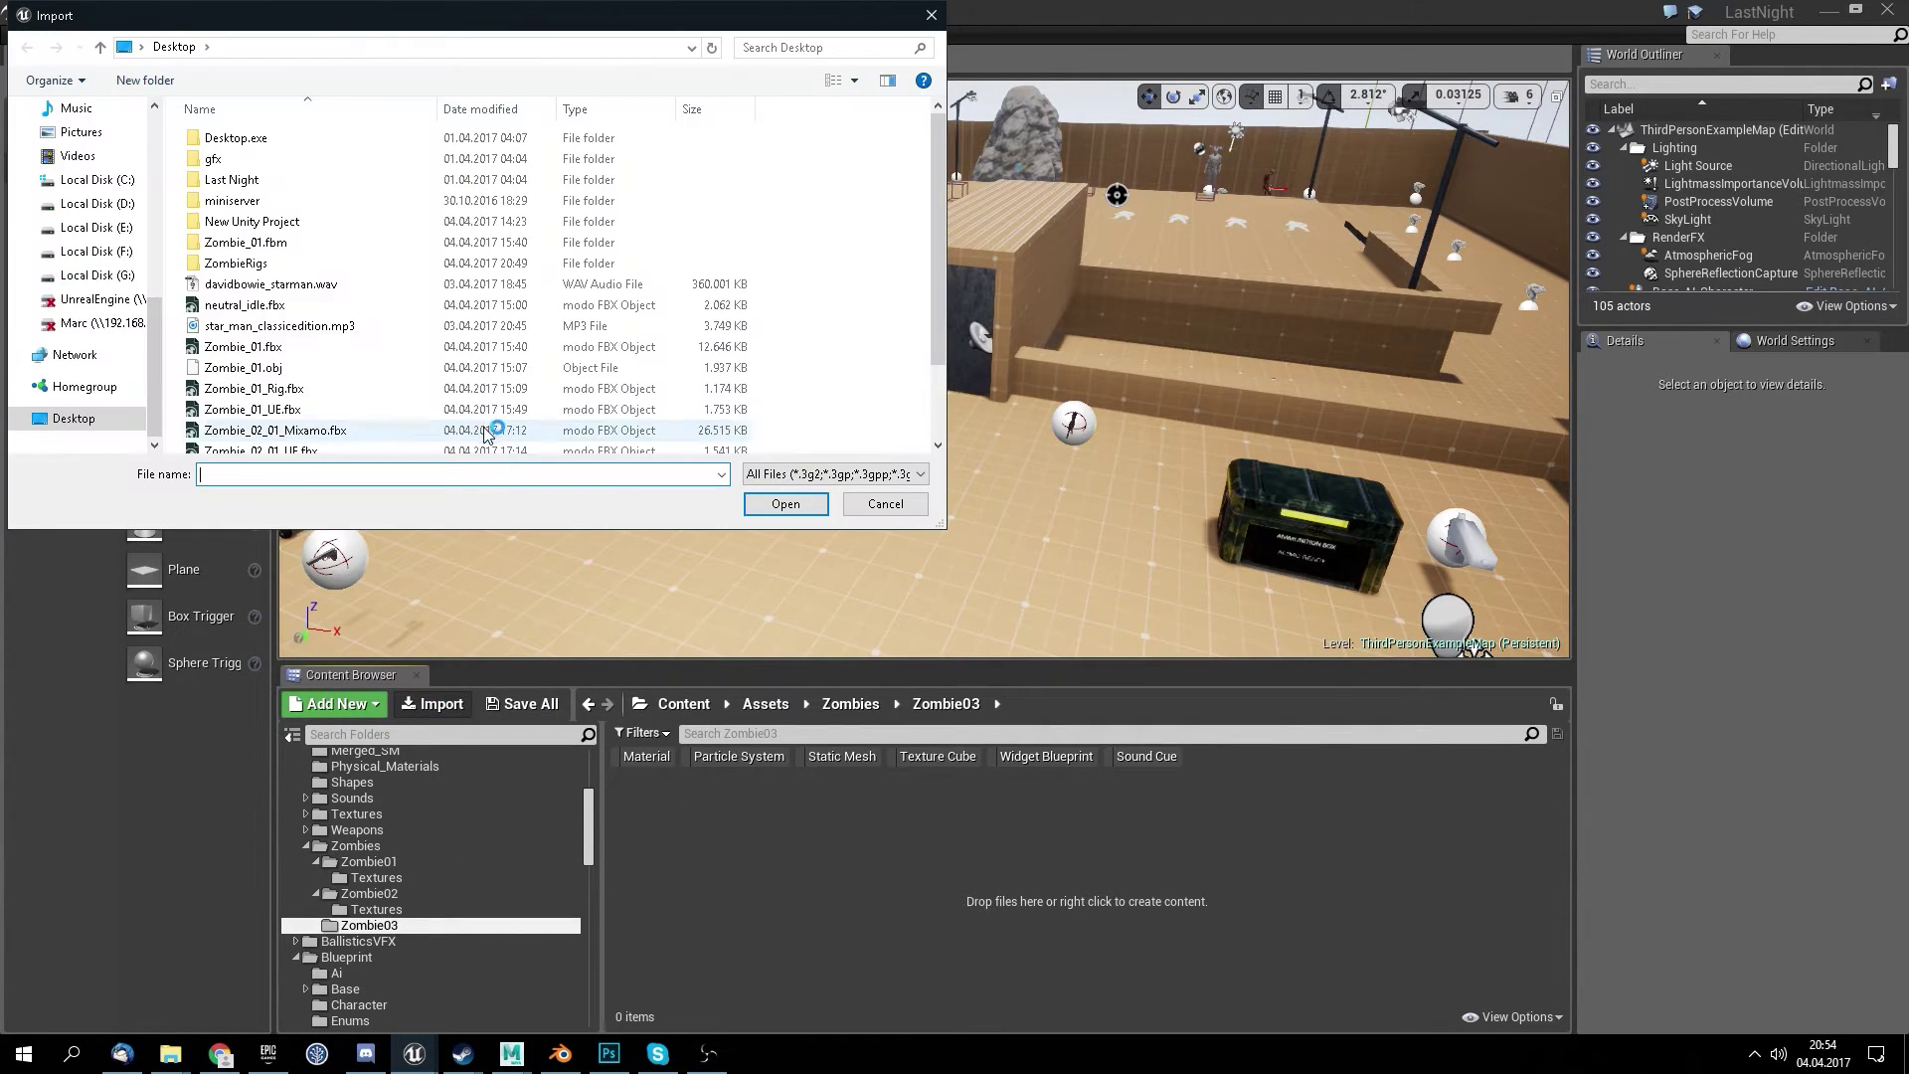
{"action": "scroll", "coordinate": [487, 429], "scroll_direction": "down", "scroll_amount": 2}
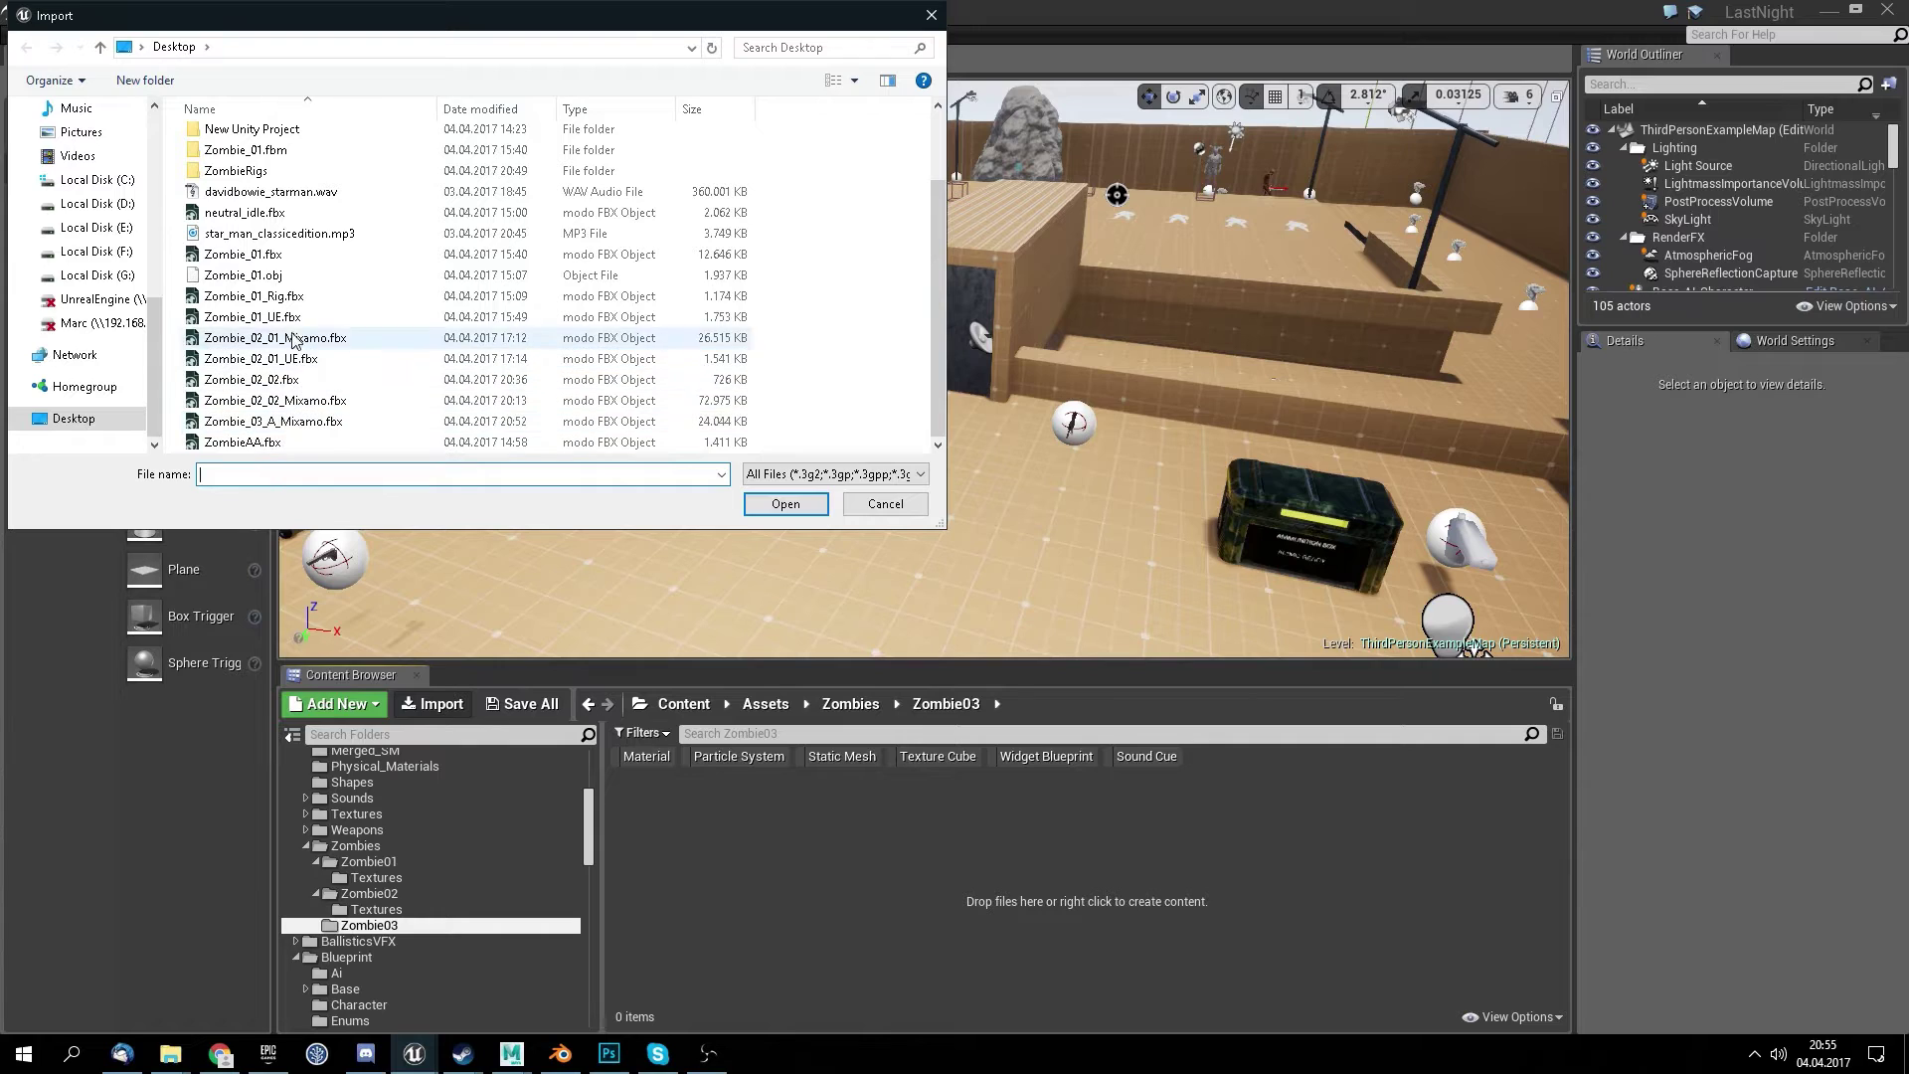
{"action": "scroll", "coordinate": [295, 262], "scroll_direction": "up", "scroll_amount": 2}
{"action": "double_click", "coordinate": [295, 262]}
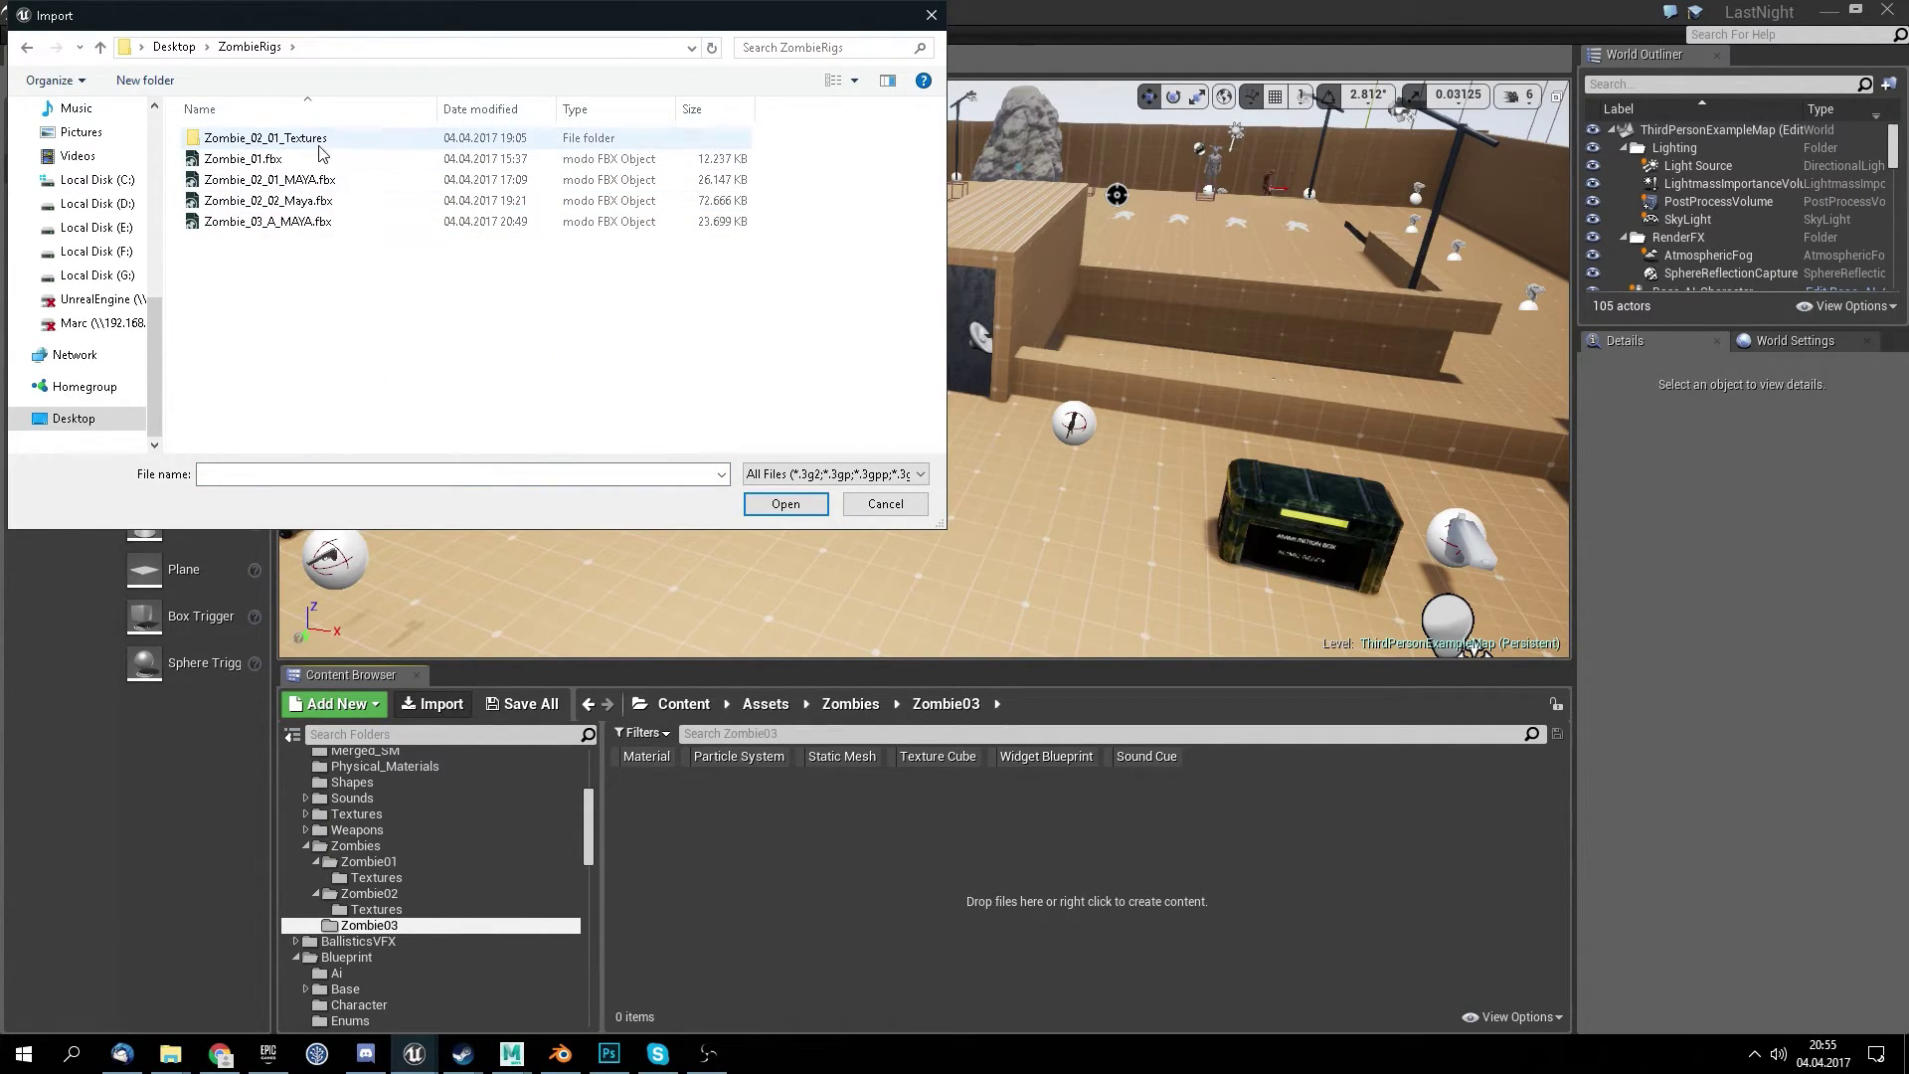
{"action": "left_click", "coordinate": [174, 46]}
{"action": "scroll", "coordinate": [328, 373], "scroll_direction": "down", "scroll_amount": 2}
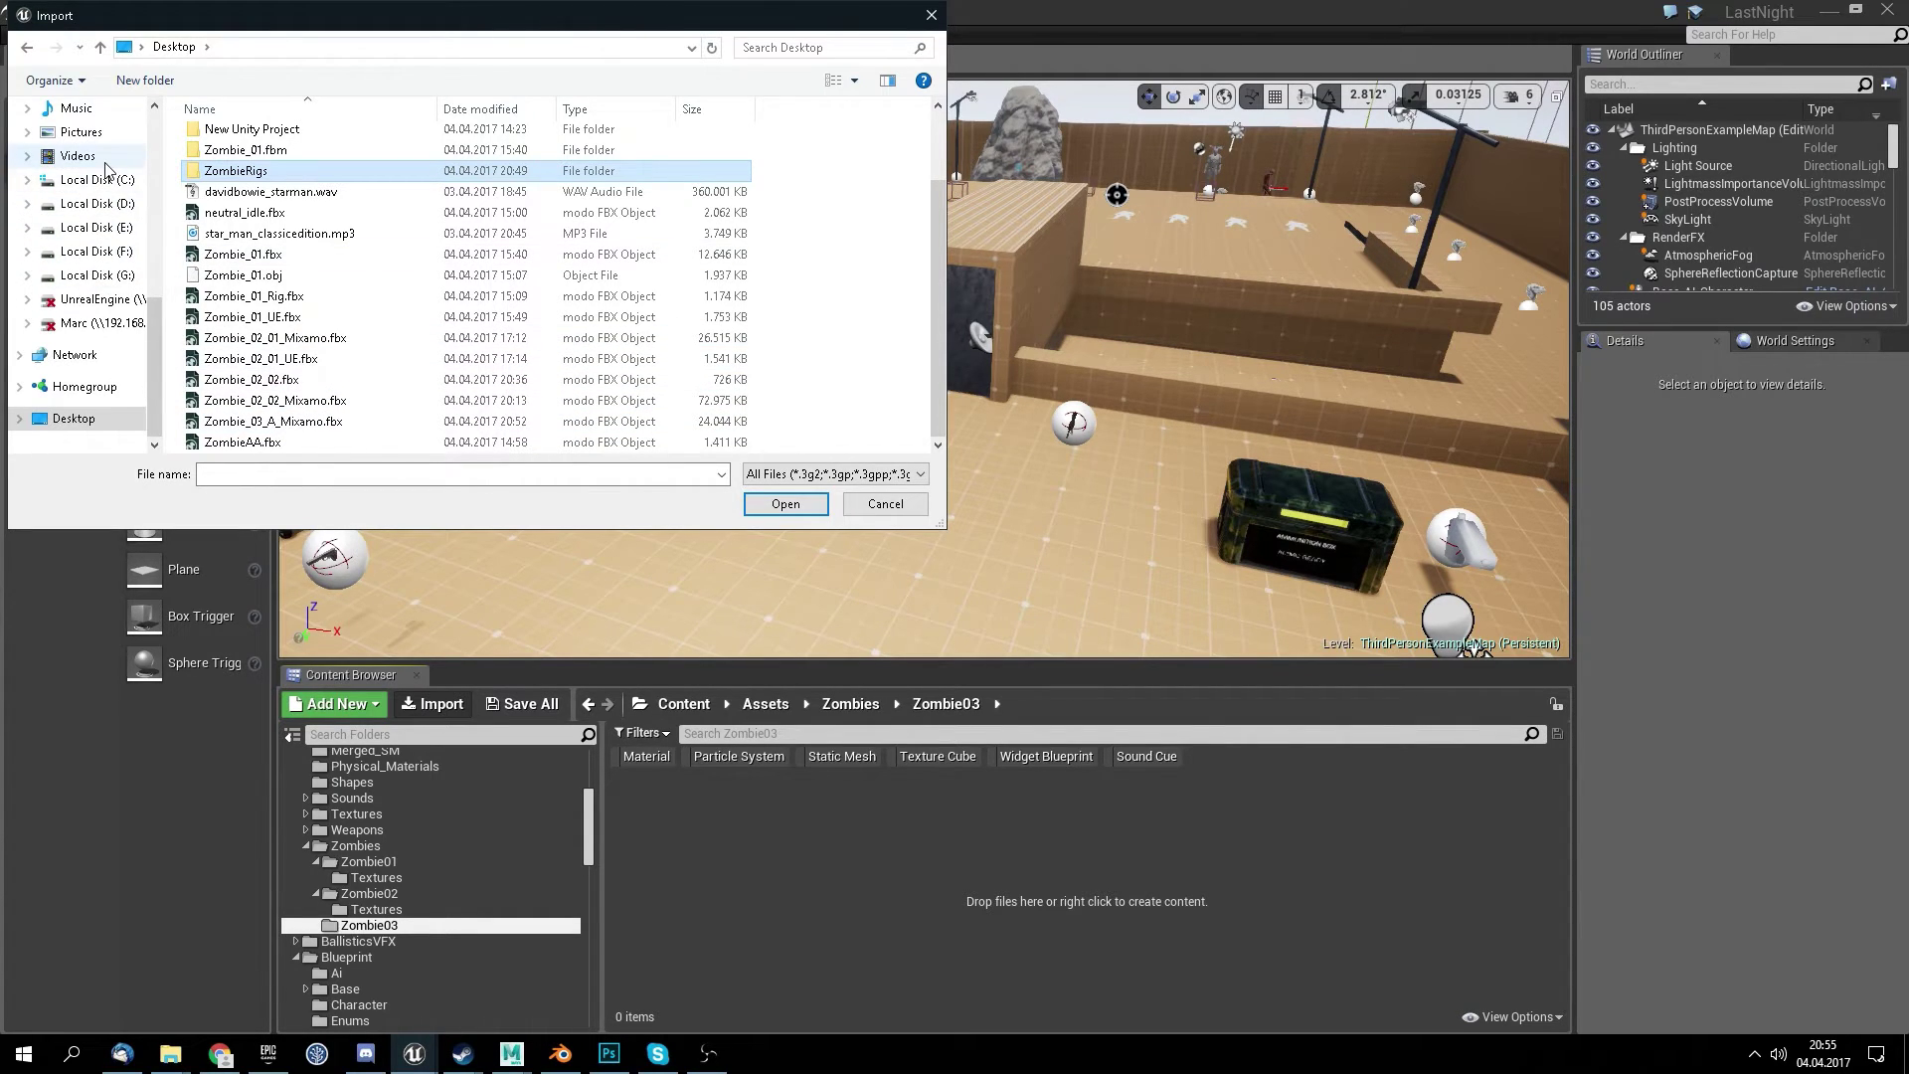
{"action": "scroll", "coordinate": [94, 199], "scroll_direction": "up", "scroll_amount": 2}
{"action": "left_click", "coordinate": [90, 107]}
{"action": "scroll", "coordinate": [324, 257], "scroll_direction": "down", "scroll_amount": 15}
{"action": "left_click", "coordinate": [736, 363]}
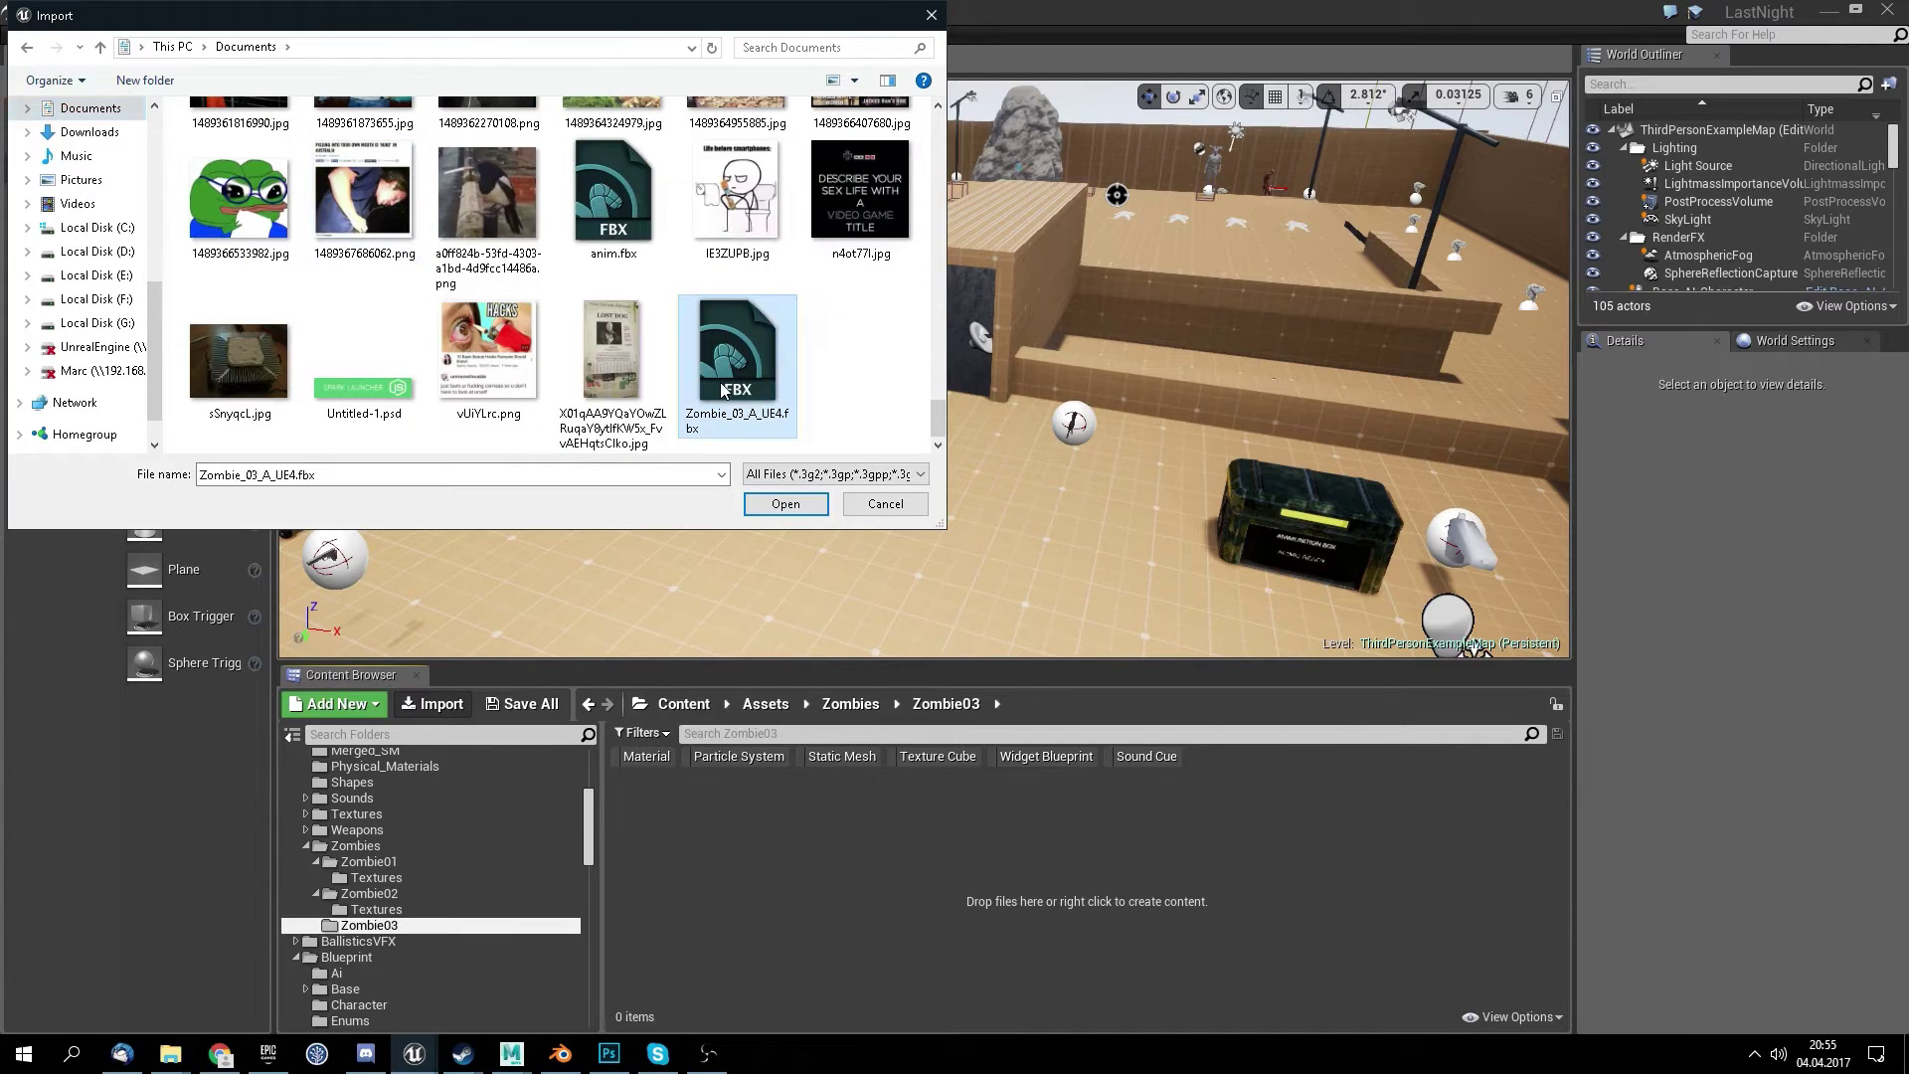
{"action": "left_click", "coordinate": [784, 505]}
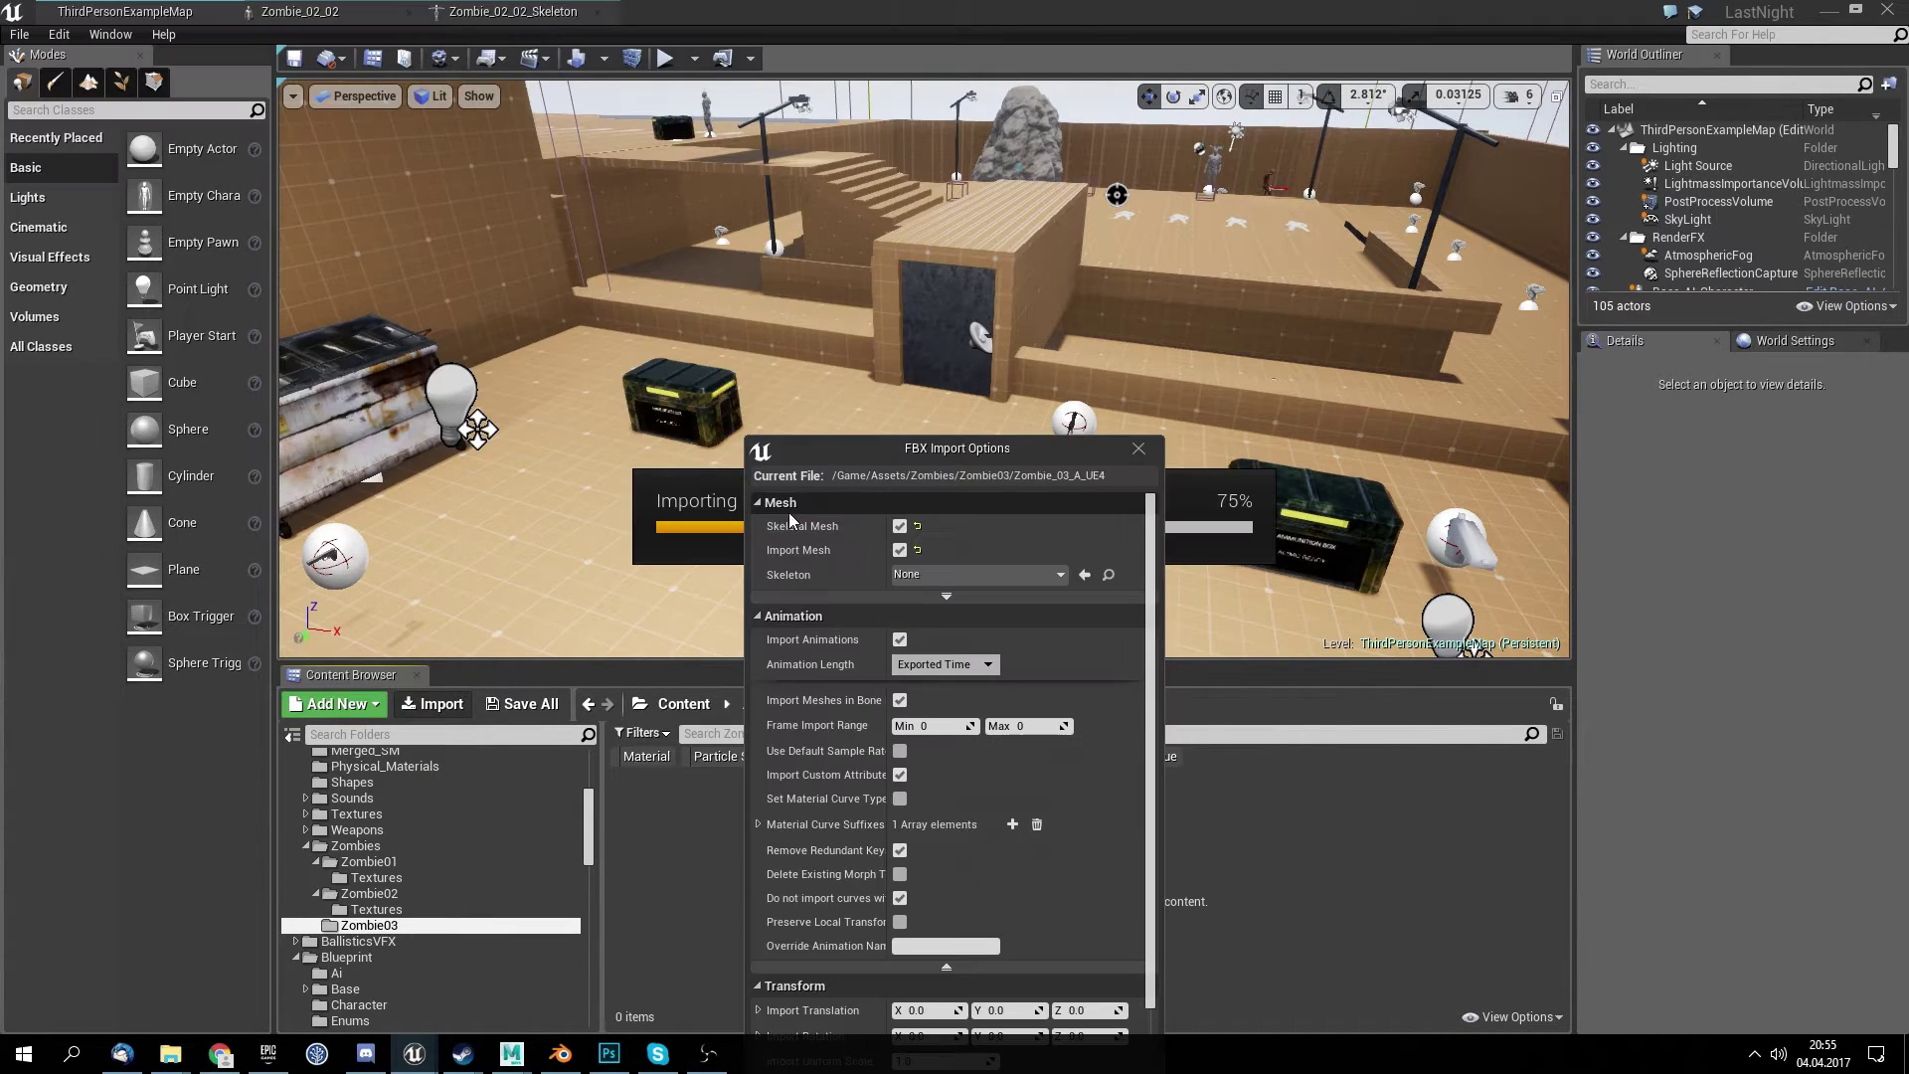
- Turn on Import Materials in the FBX Import Options and start the import
{"action": "left_click_drag", "start_coordinate": [885, 451], "coordinate": [956, 270]}
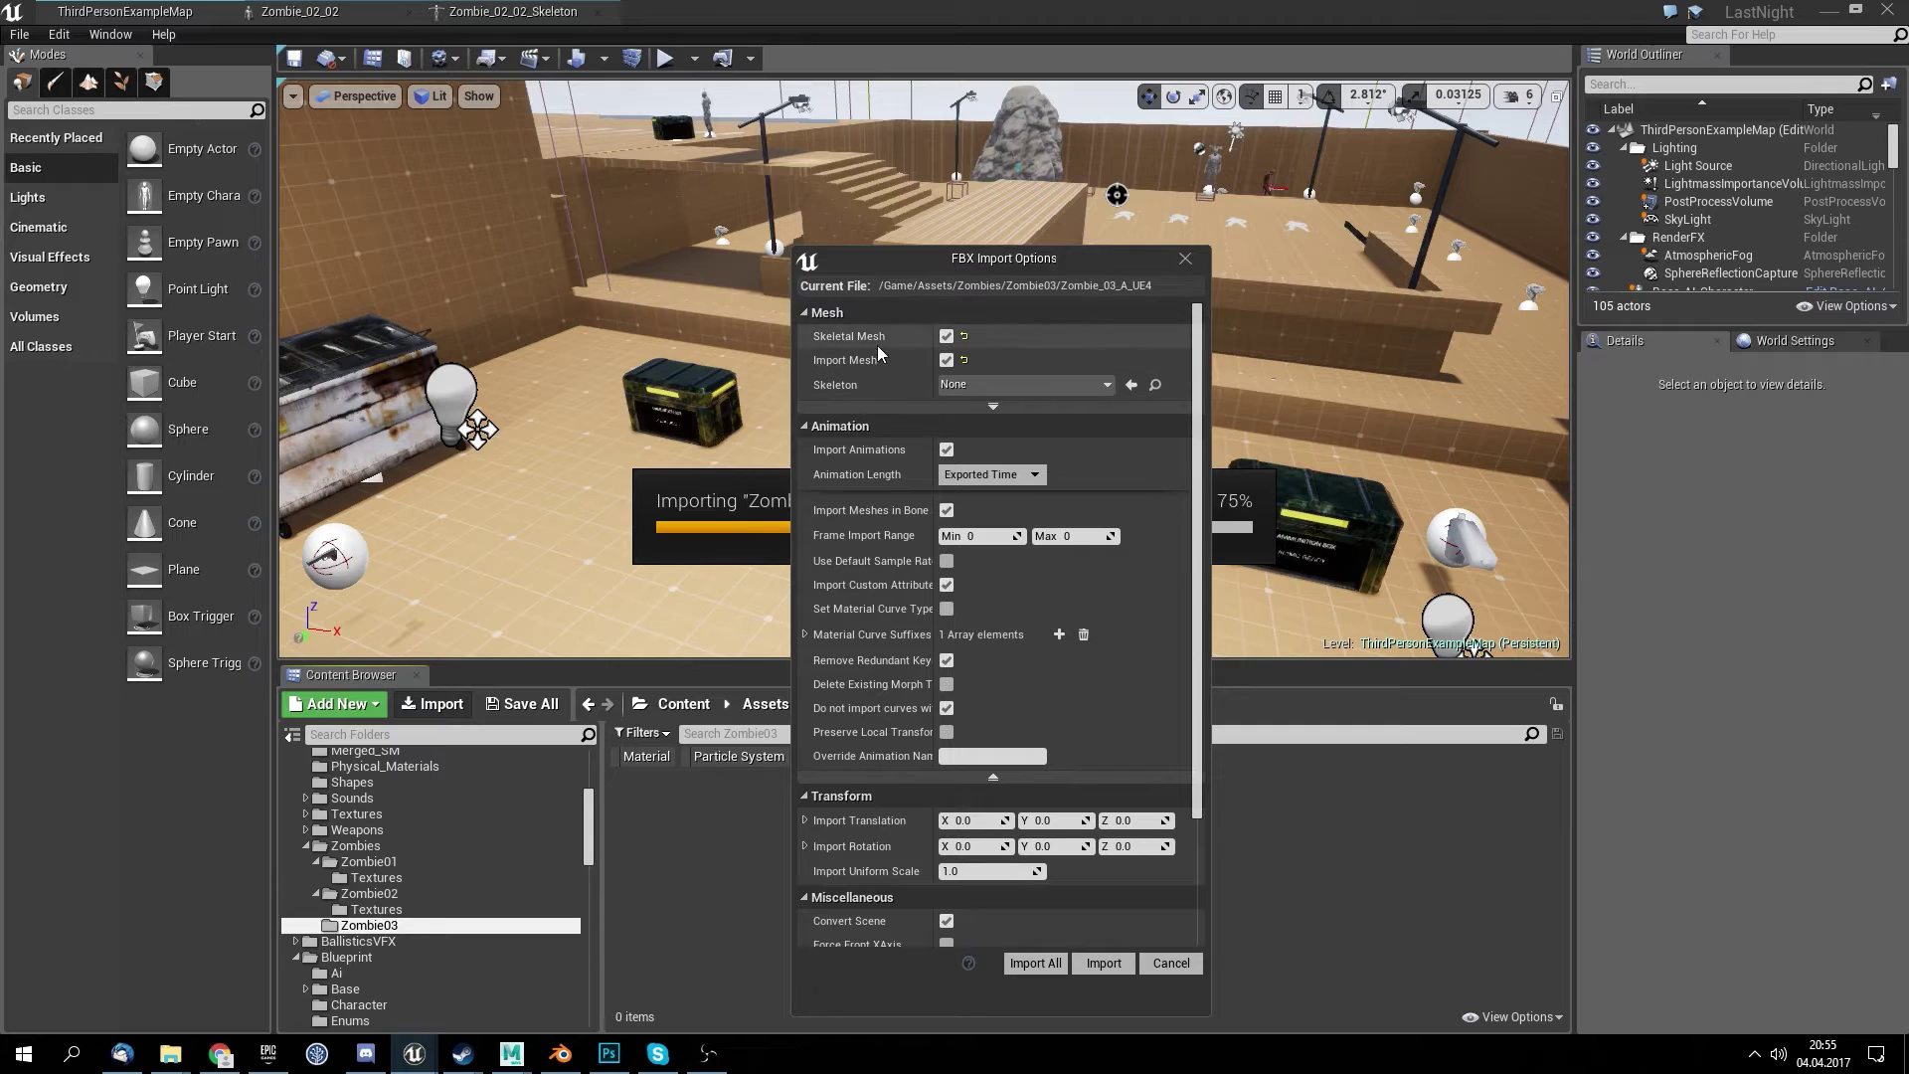
{"action": "scroll", "coordinate": [935, 820], "scroll_direction": "down", "scroll_amount": 4}
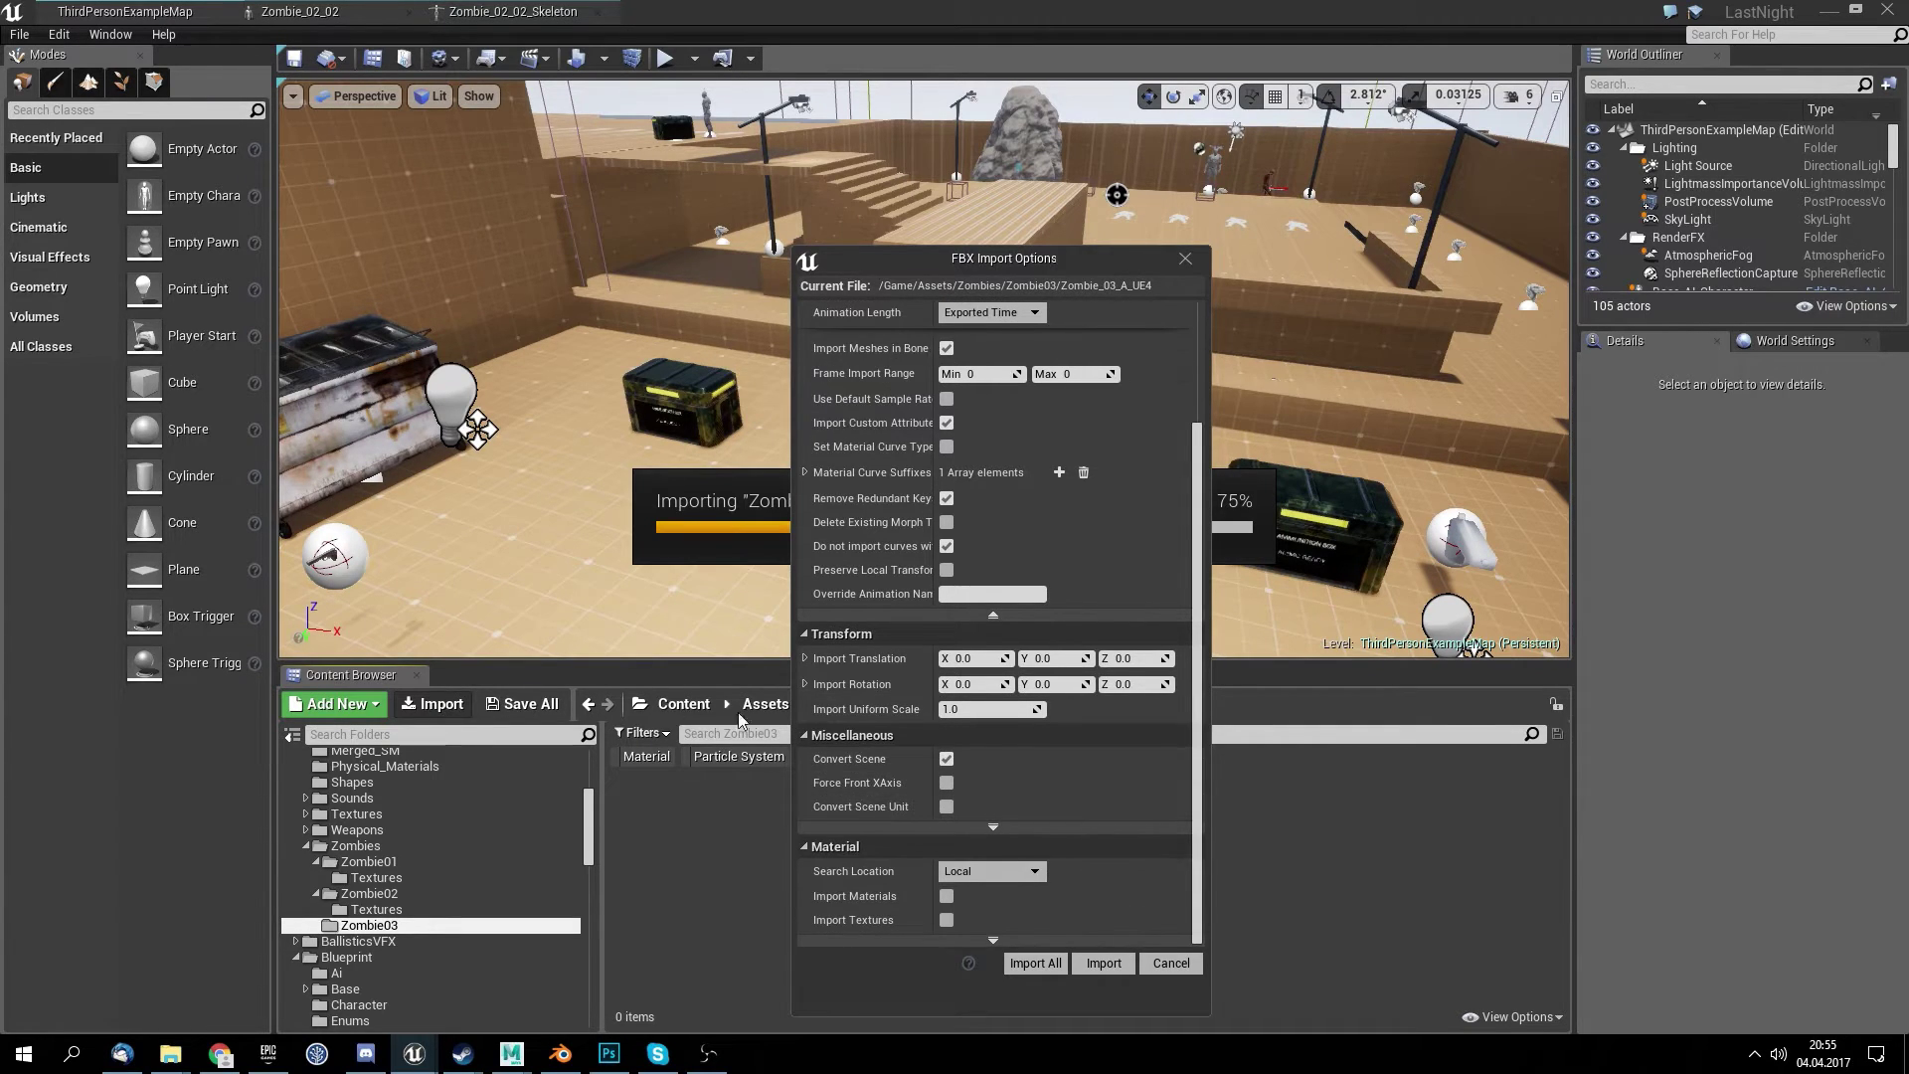
{"action": "scroll", "coordinate": [908, 763], "scroll_direction": "up", "scroll_amount": 3}
{"action": "scroll", "coordinate": [903, 771], "scroll_direction": "down", "scroll_amount": 3}
{"action": "left_click", "coordinate": [946, 896]}
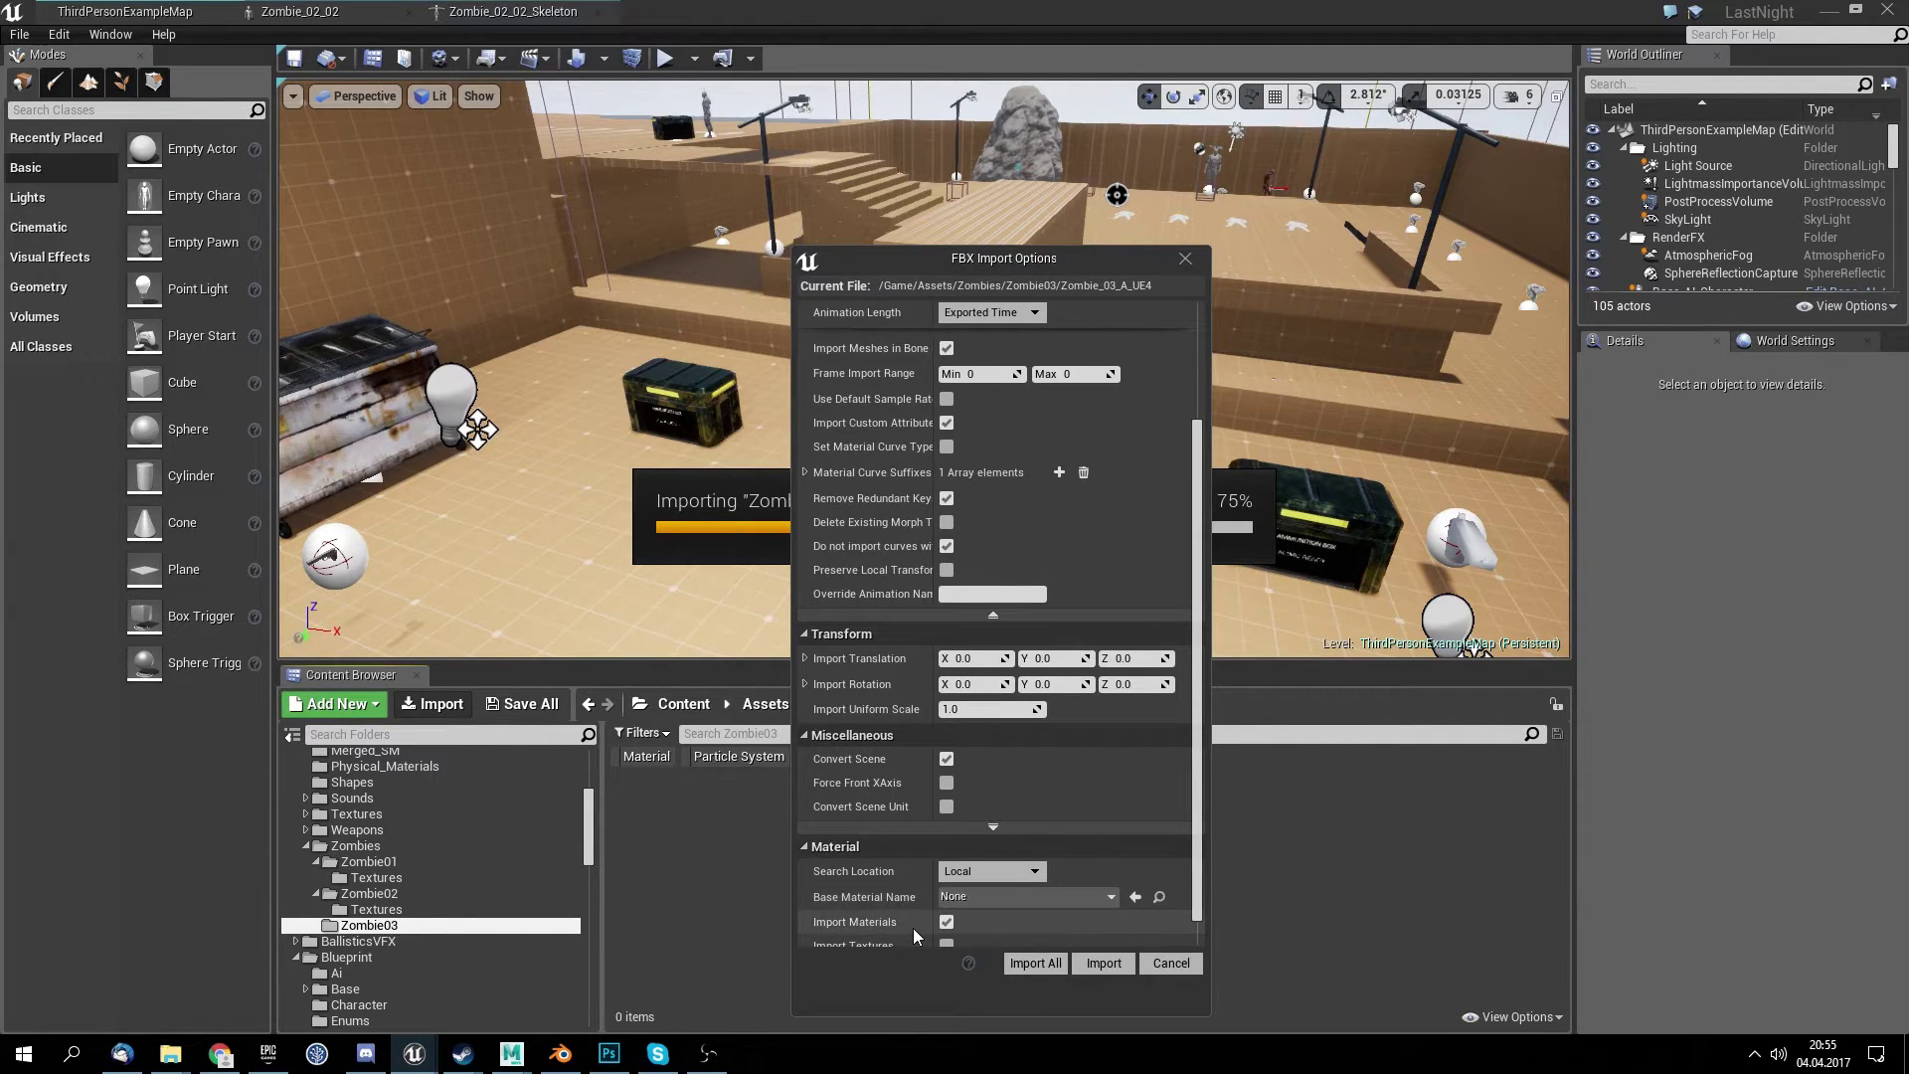
{"action": "scroll", "coordinate": [913, 928], "scroll_direction": "down", "scroll_amount": 1}
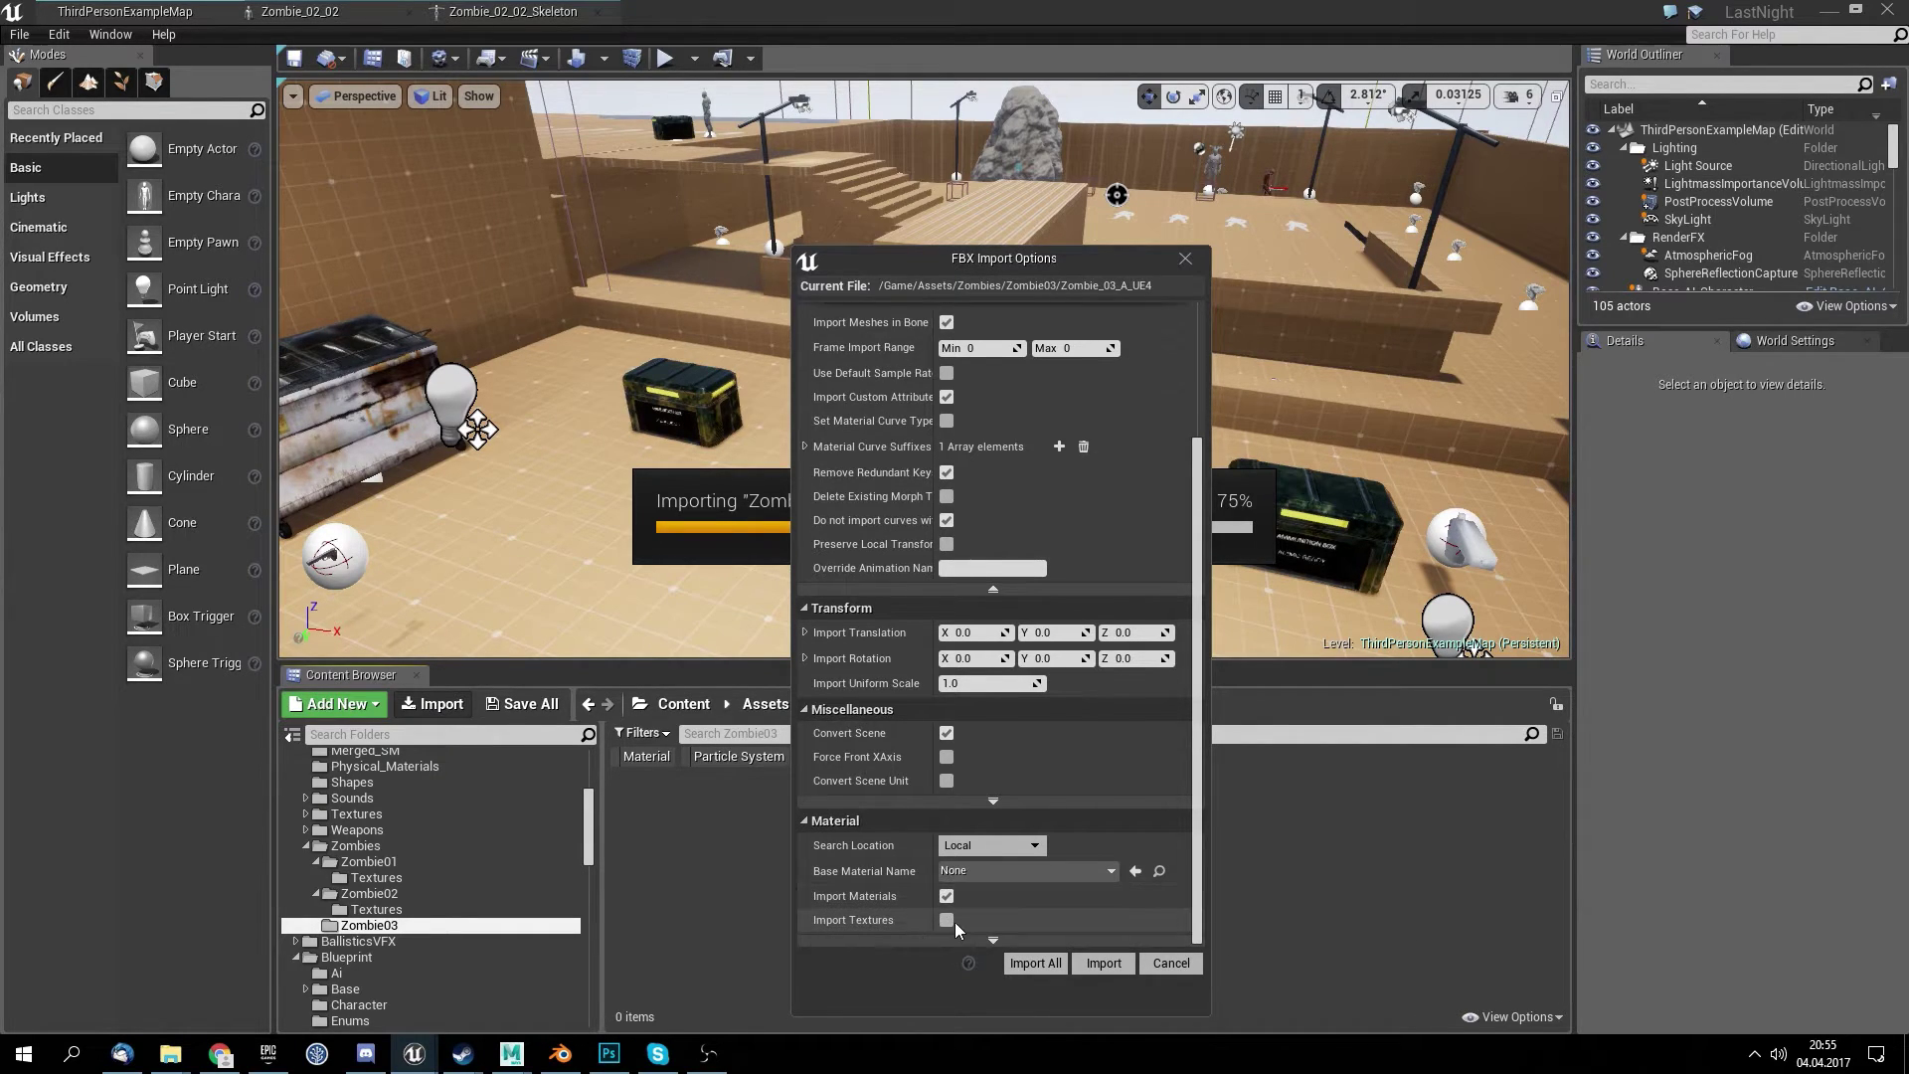
{"action": "left_click", "coordinate": [1104, 963]}
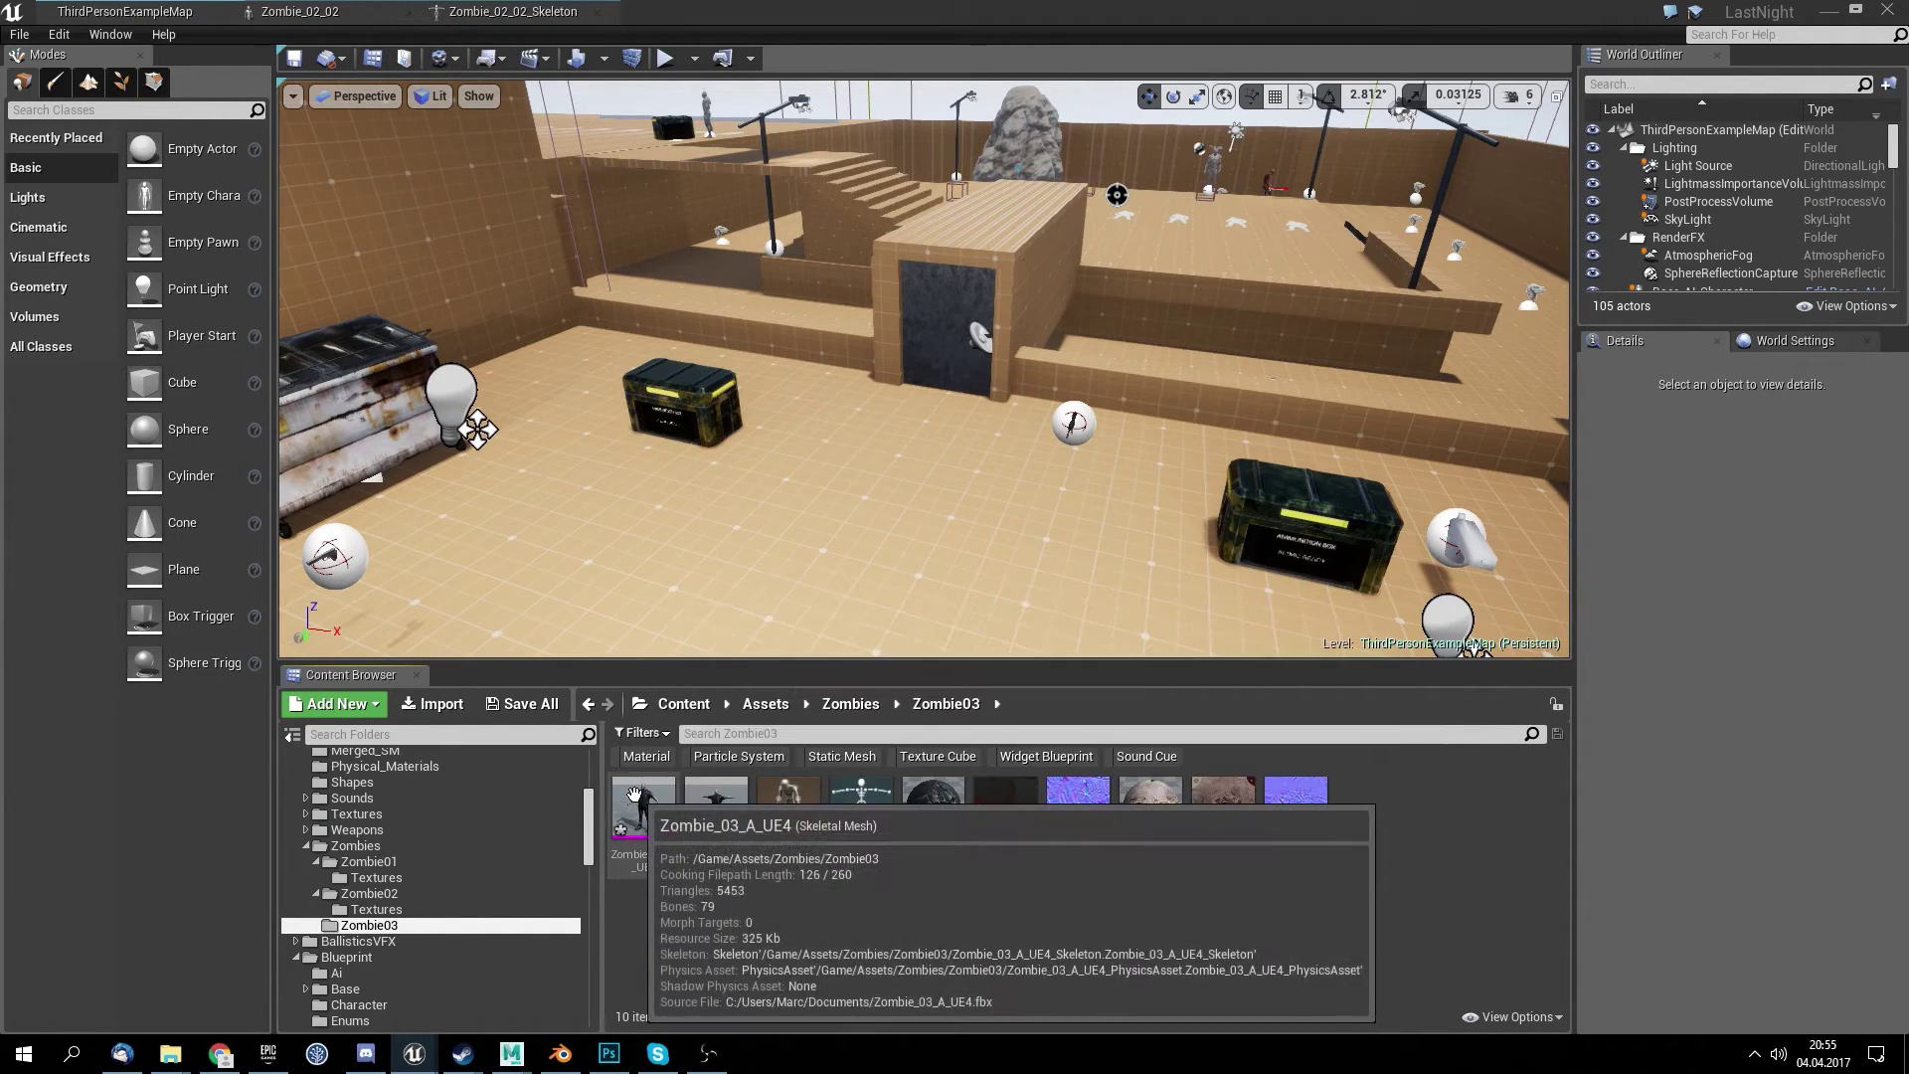
- Open the imported Zombie_03_A_UE4 skeletal mesh in its editor
{"action": "double_click", "coordinate": [661, 867]}
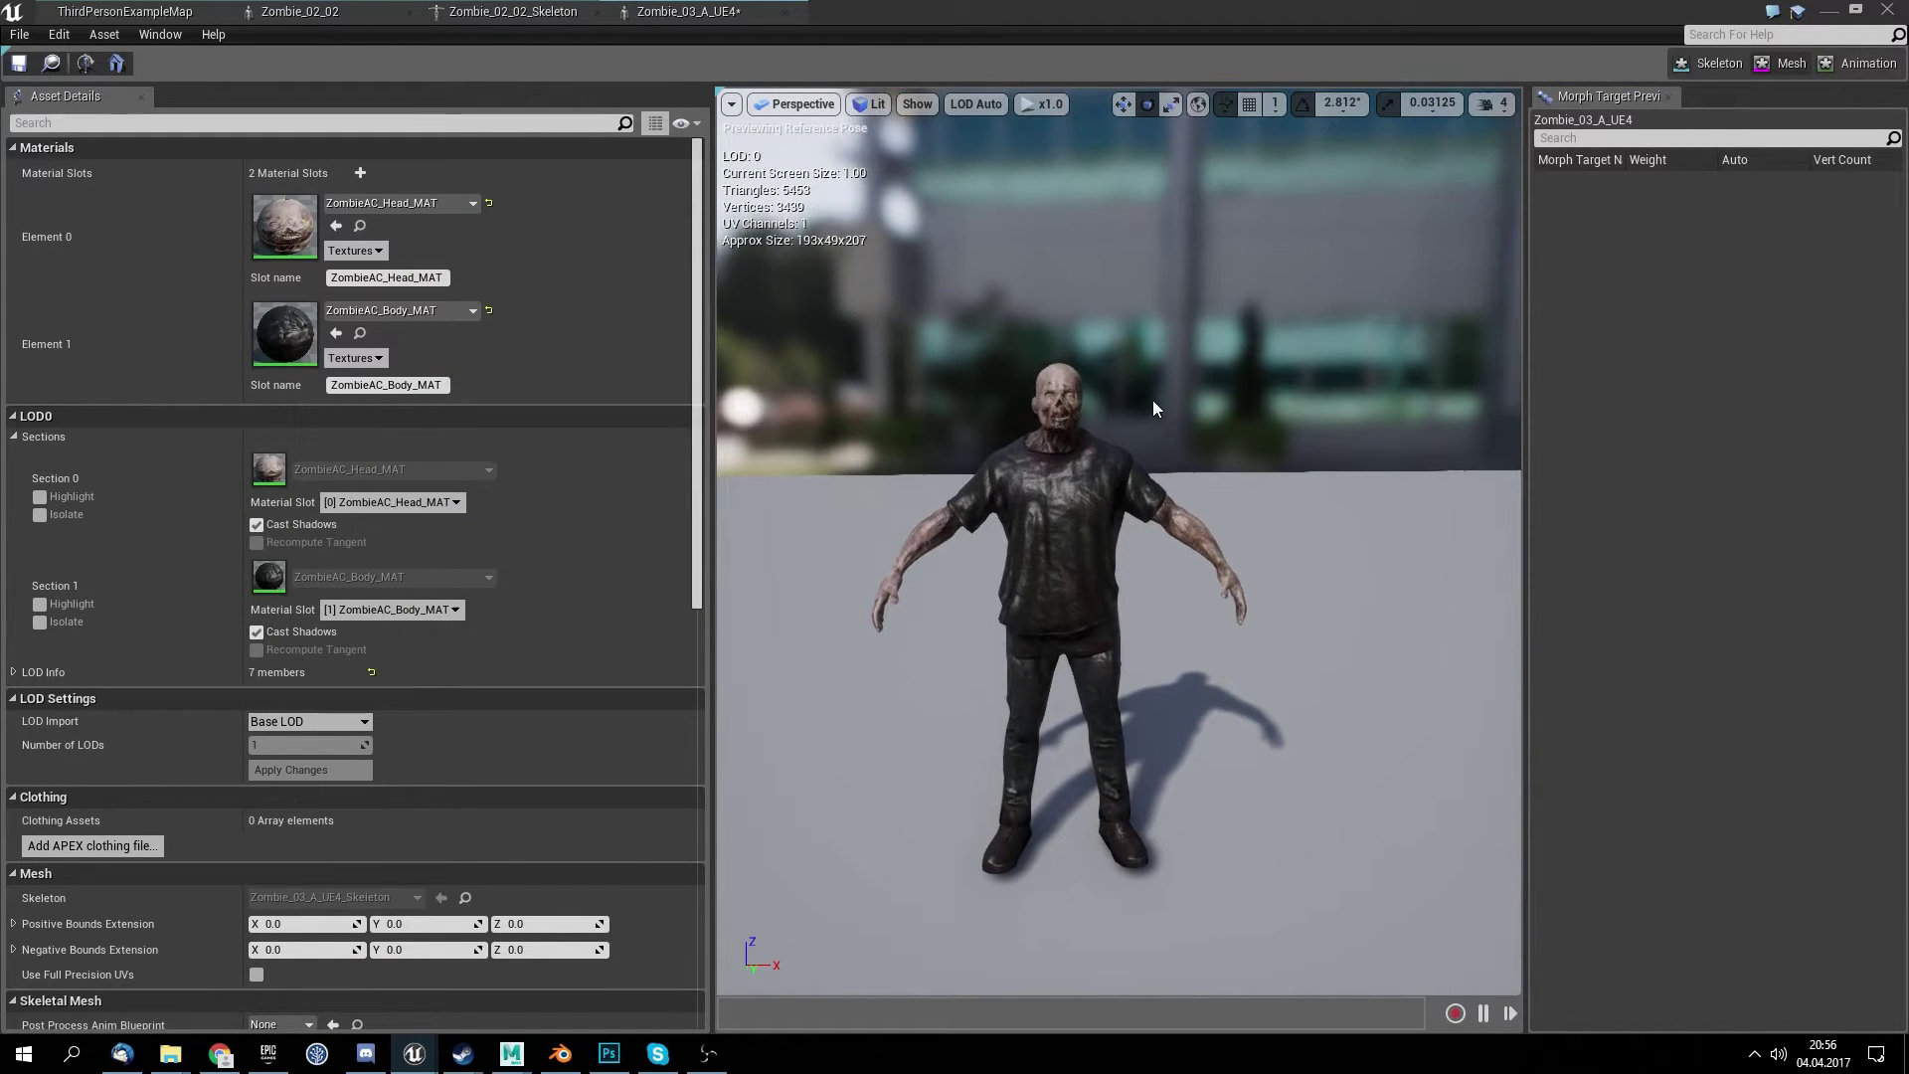
- Reframe the zombie preview and inspect the LeftArm, Spine2, upper arm and forearm bones
{"action": "scroll", "coordinate": [1157, 400], "scroll_direction": "up", "scroll_amount": 5}
{"action": "scroll", "coordinate": [1159, 400], "scroll_direction": "down", "scroll_amount": 3}
{"action": "left_click_drag", "start_coordinate": [1110, 400], "coordinate": [1089, 342]}
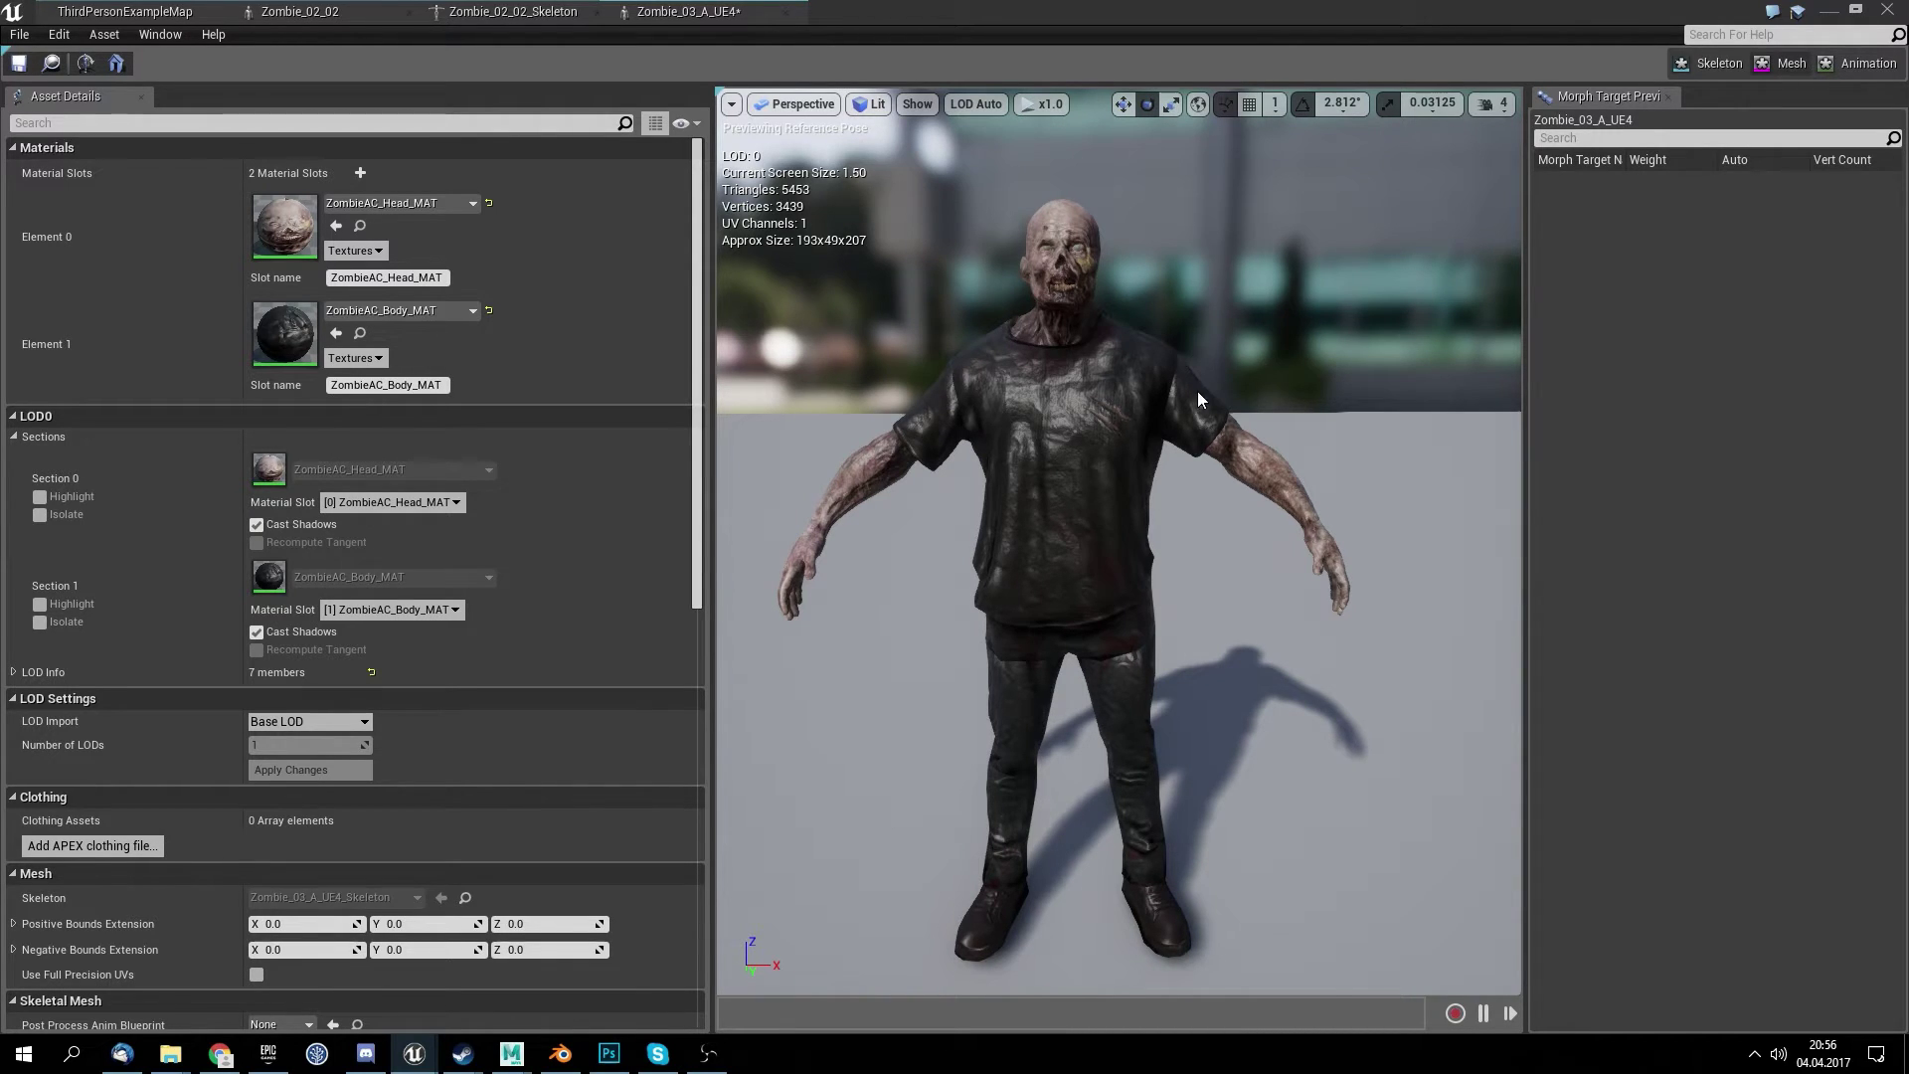
{"action": "left_click", "coordinate": [1168, 383]}
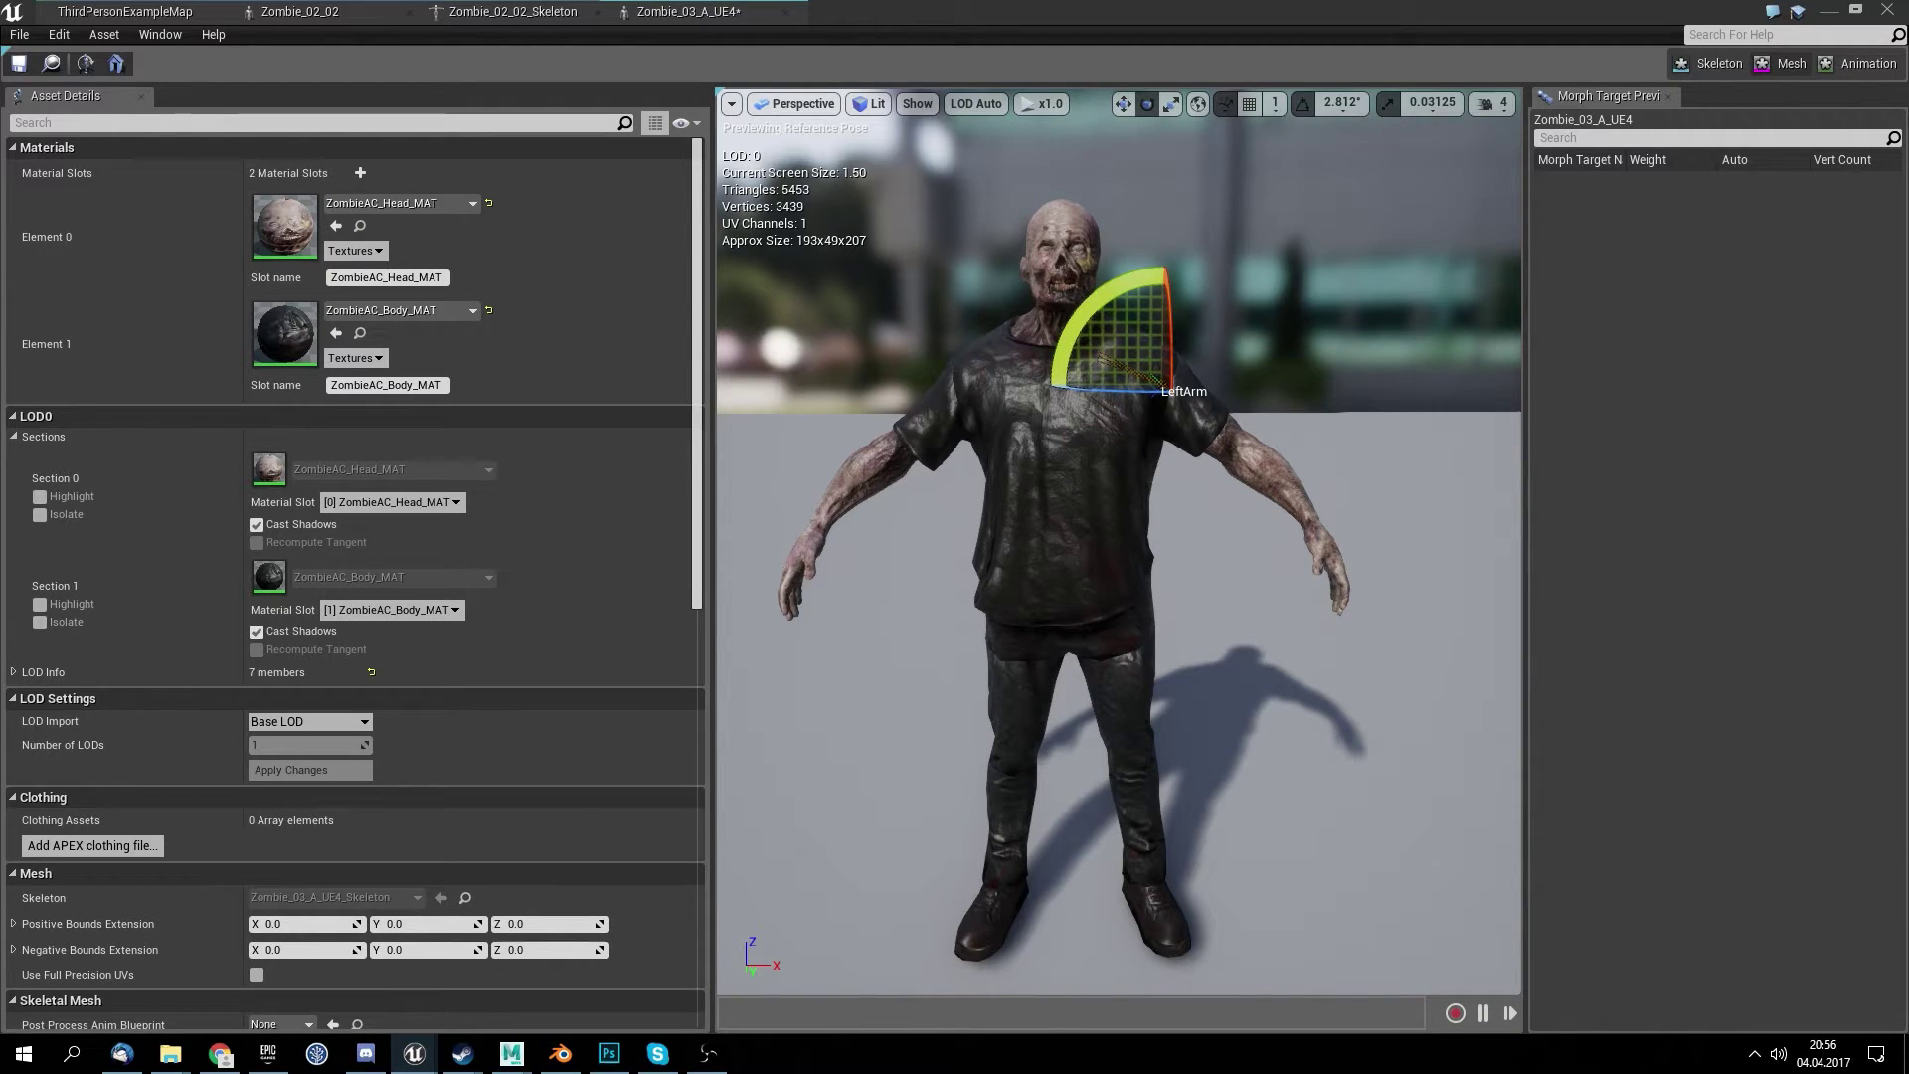
{"action": "left_click", "coordinate": [1149, 355]}
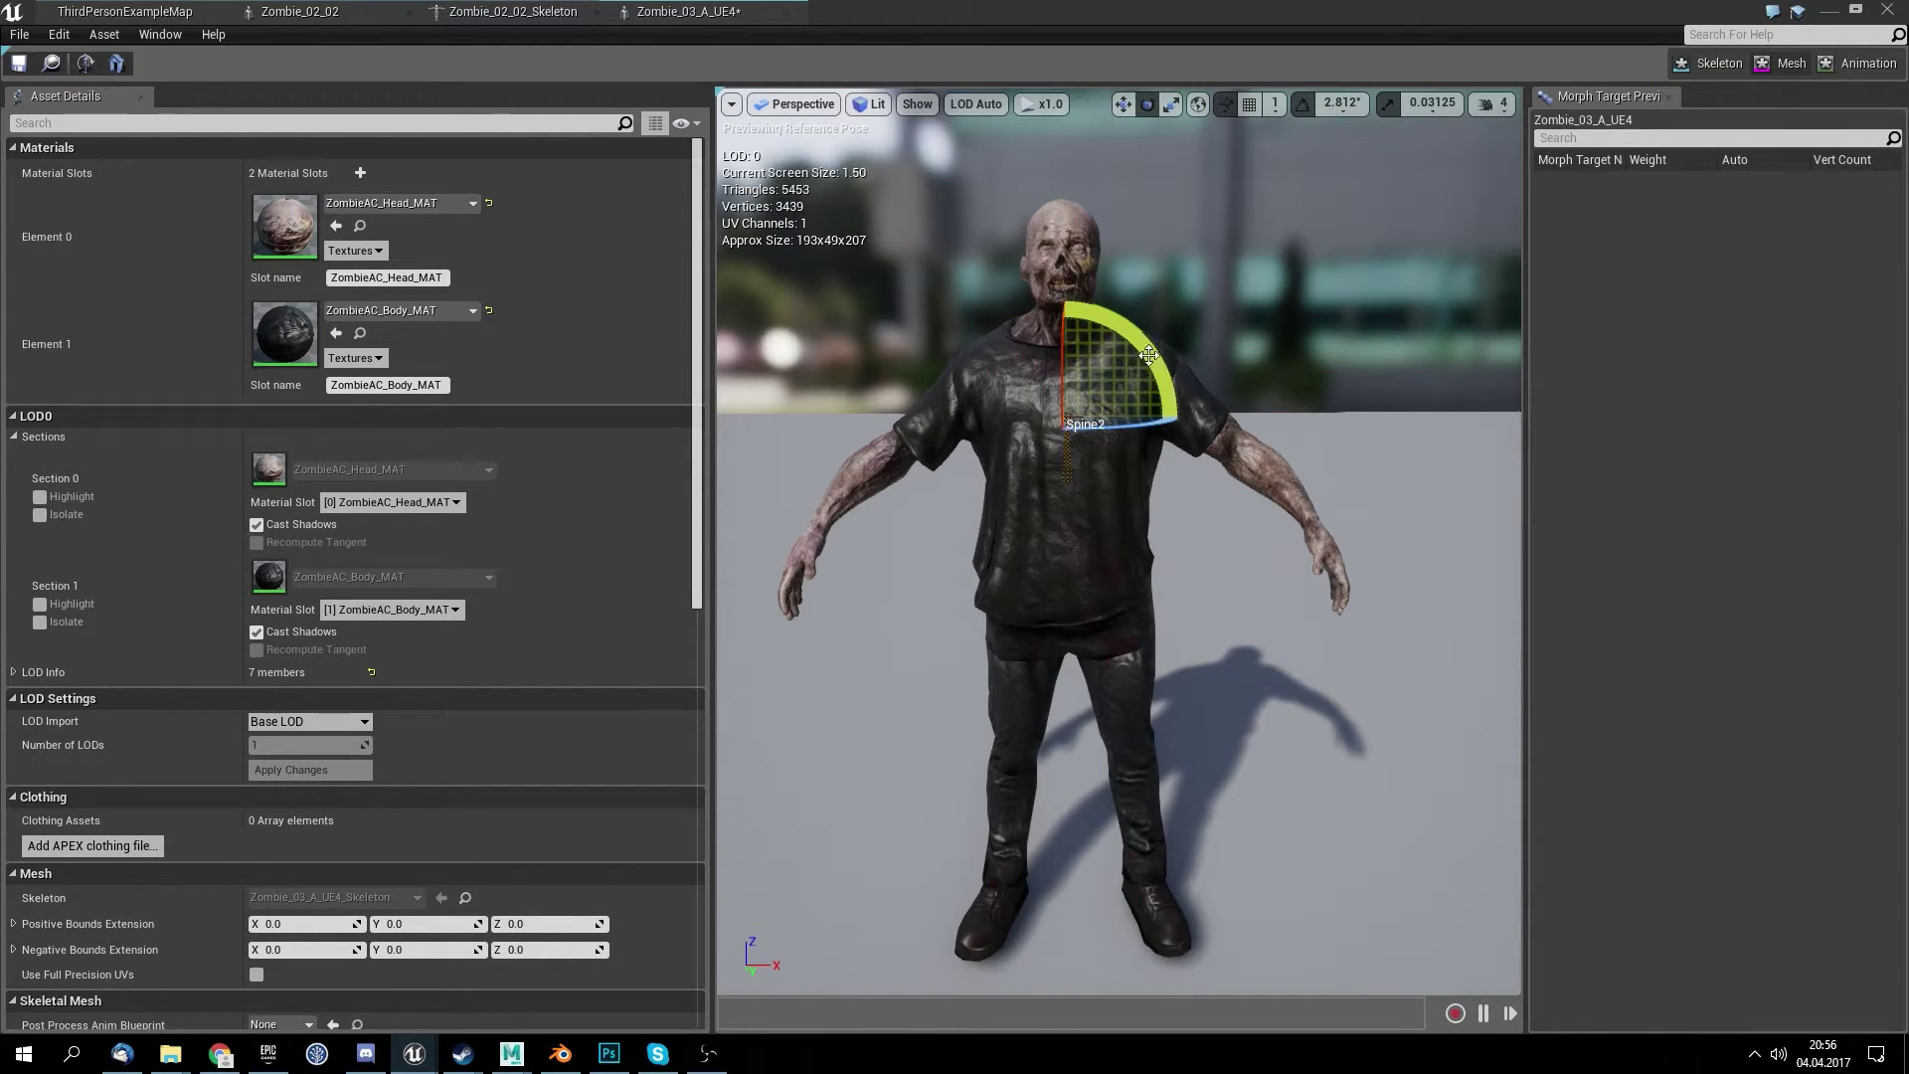
{"action": "left_click", "coordinate": [1255, 443]}
{"action": "left_click", "coordinate": [1285, 517]}
{"action": "left_click", "coordinate": [1406, 605]}
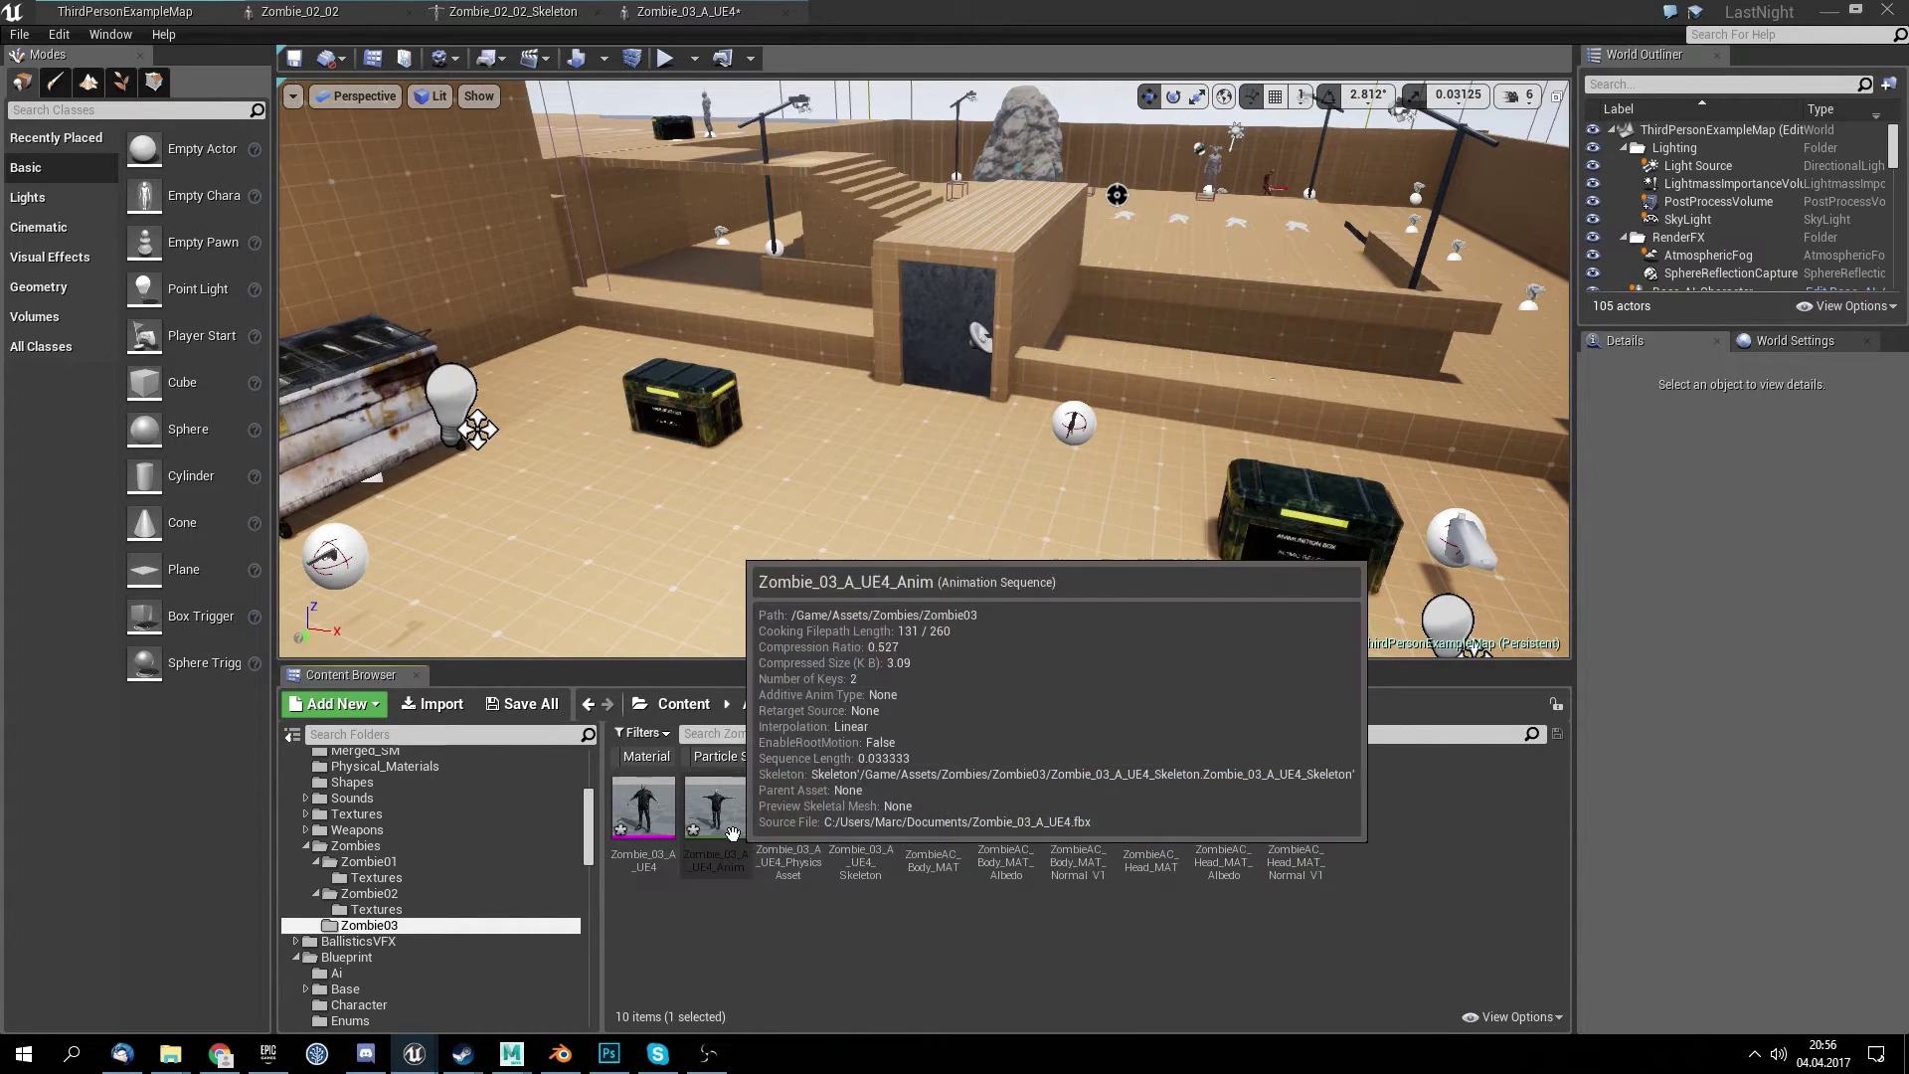
- Open the zombie's skeleton asset and save its current pose as the retarget base pose
{"action": "double_click", "coordinate": [845, 813]}
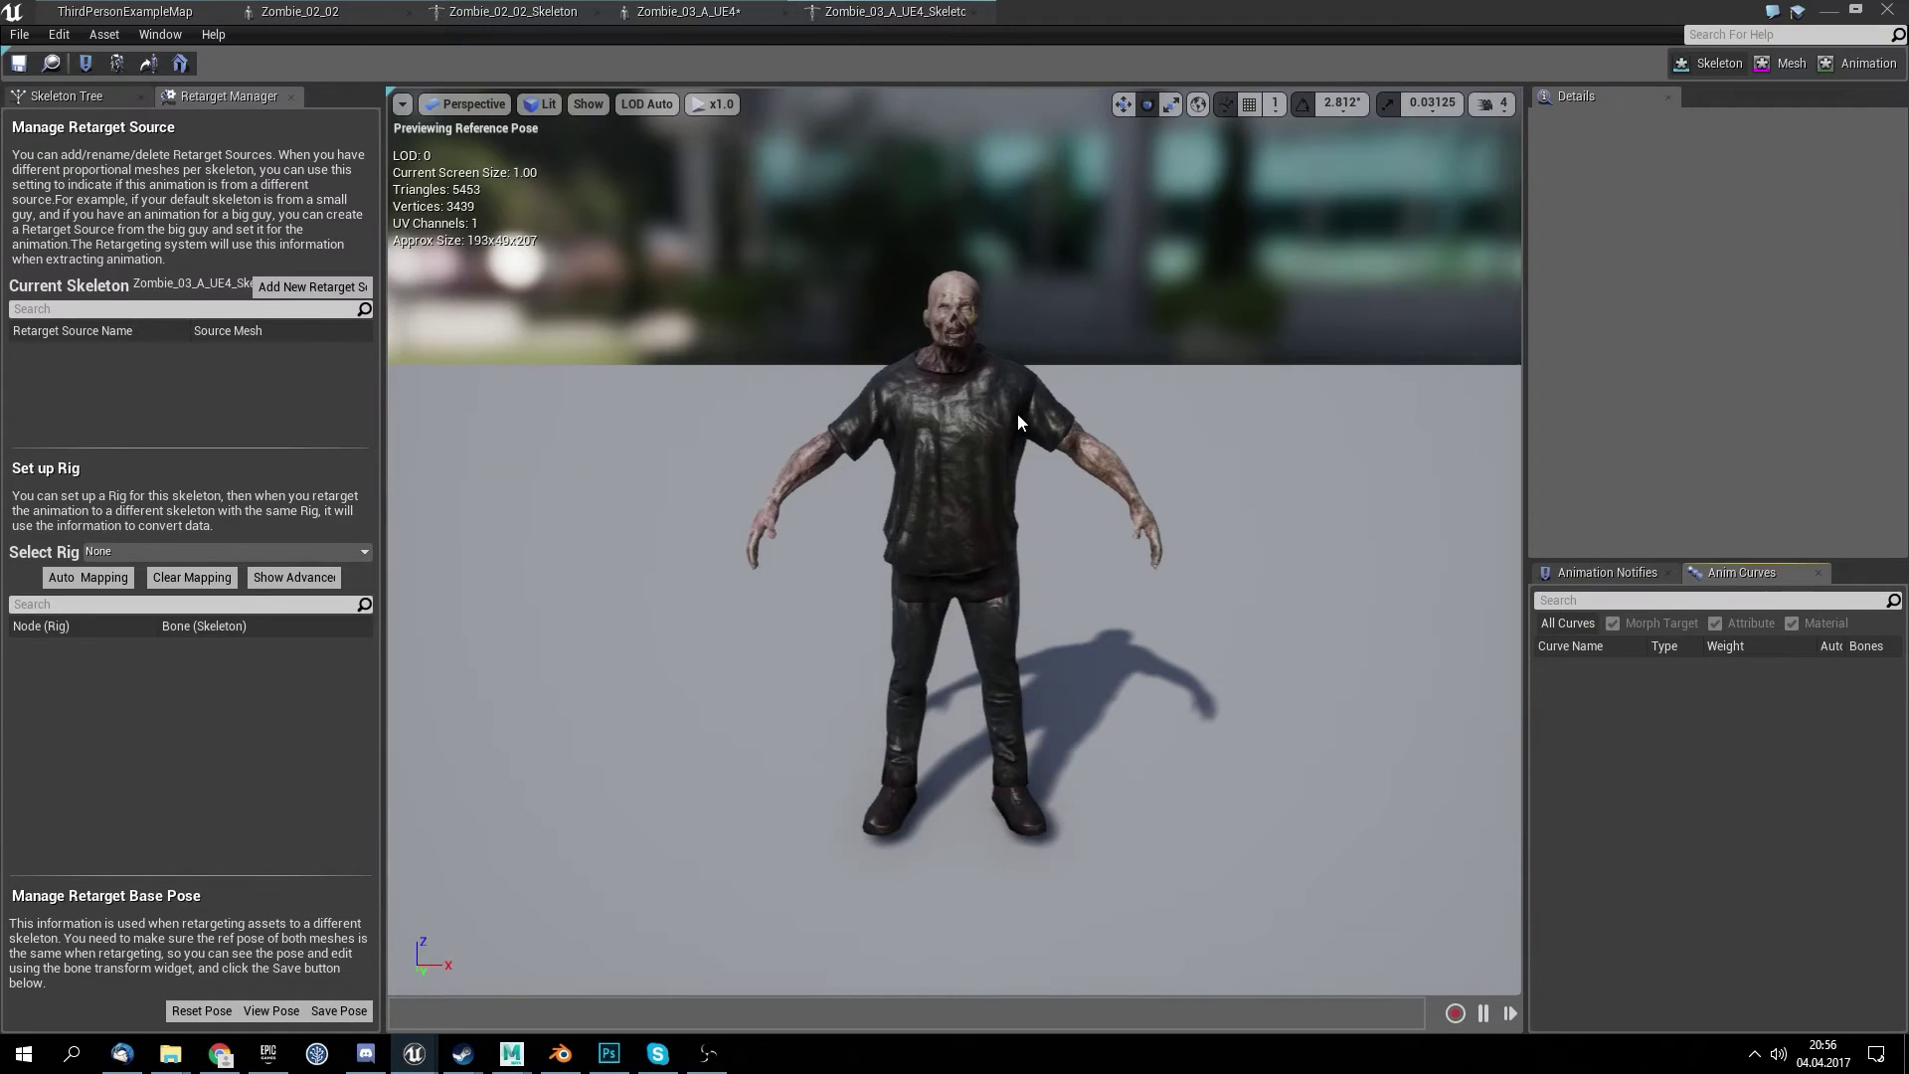
{"action": "left_click", "coordinate": [1024, 412]}
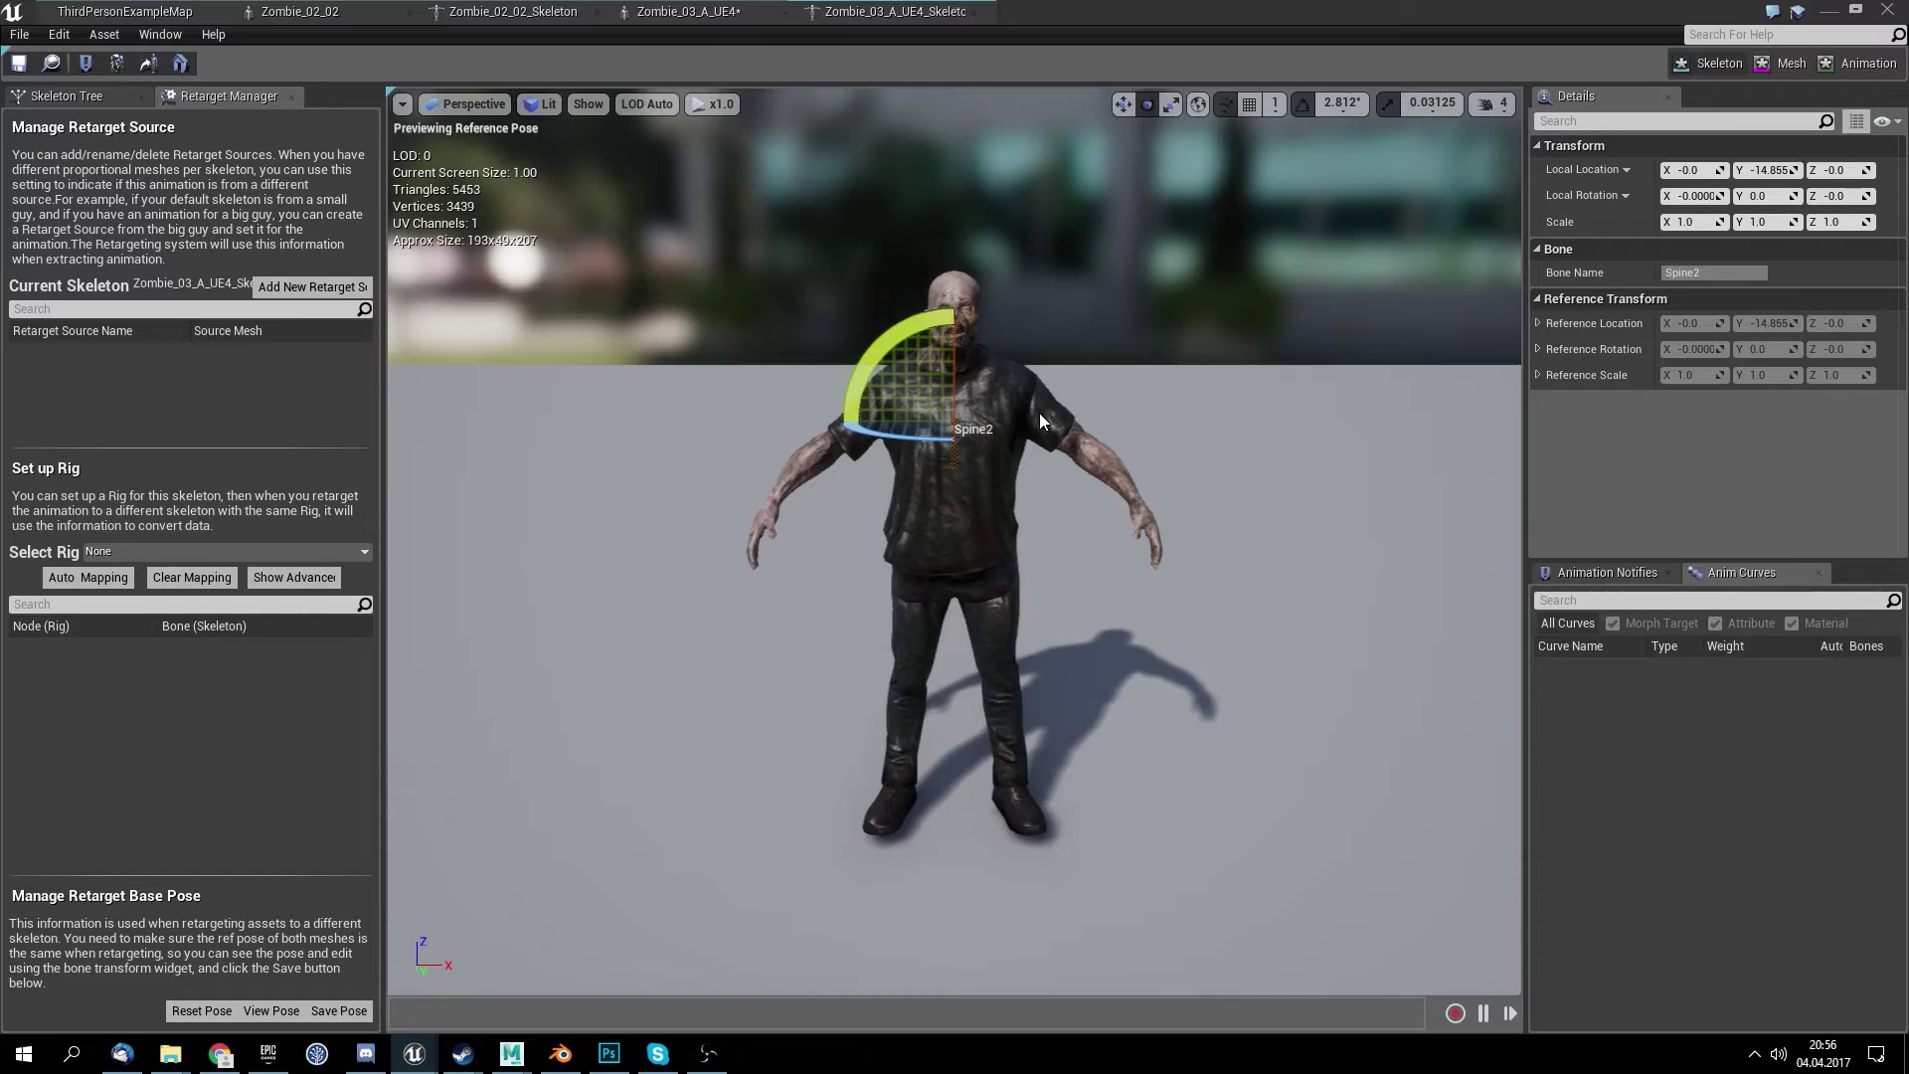
{"action": "left_click", "coordinate": [1103, 434]}
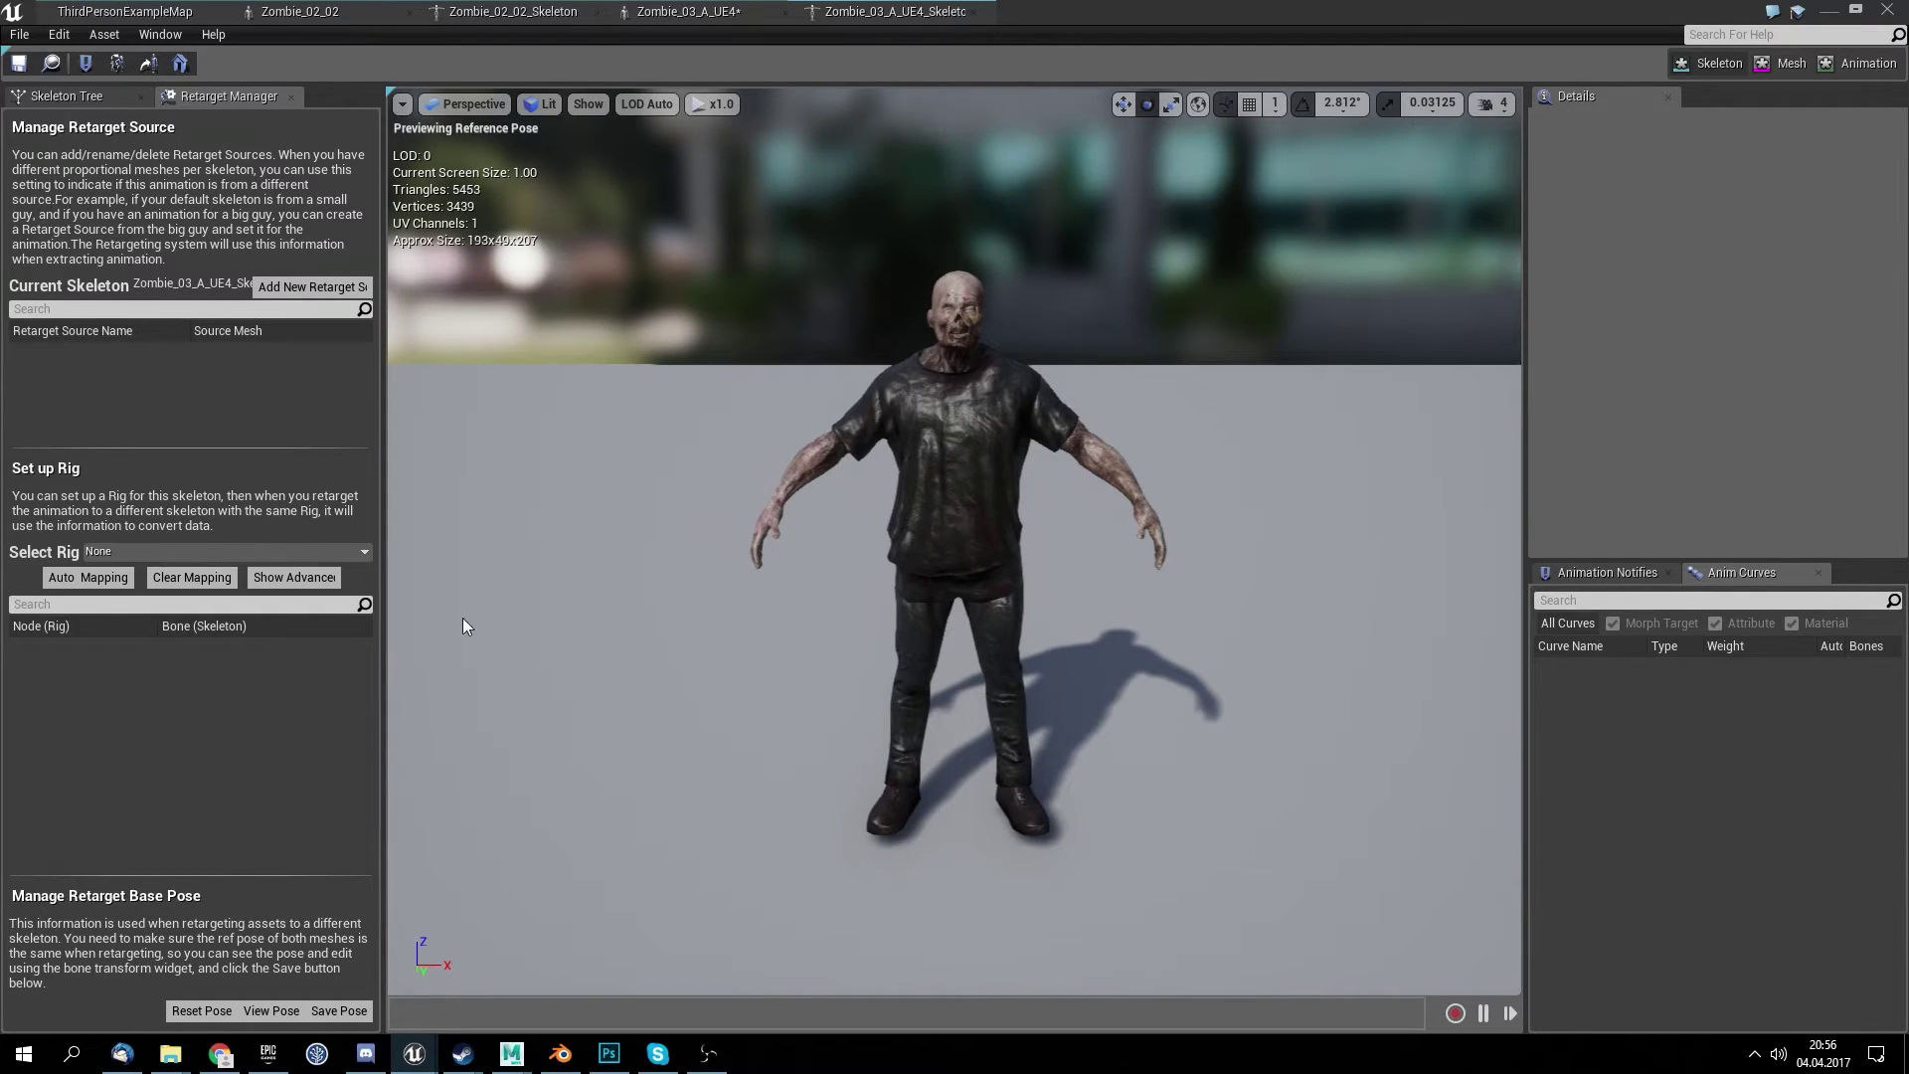
{"action": "left_click", "coordinate": [348, 1002]}
- Add Zombie_03_A_UE4 as a new retarget source mesh
{"action": "mouse_move", "coordinate": [1135, 424]}
{"action": "left_mouse_down"}
{"action": "mouse_move", "coordinate": [1135, 398]}
{"action": "mouse_move", "coordinate": [1135, 424]}
{"action": "left_mouse_up"}
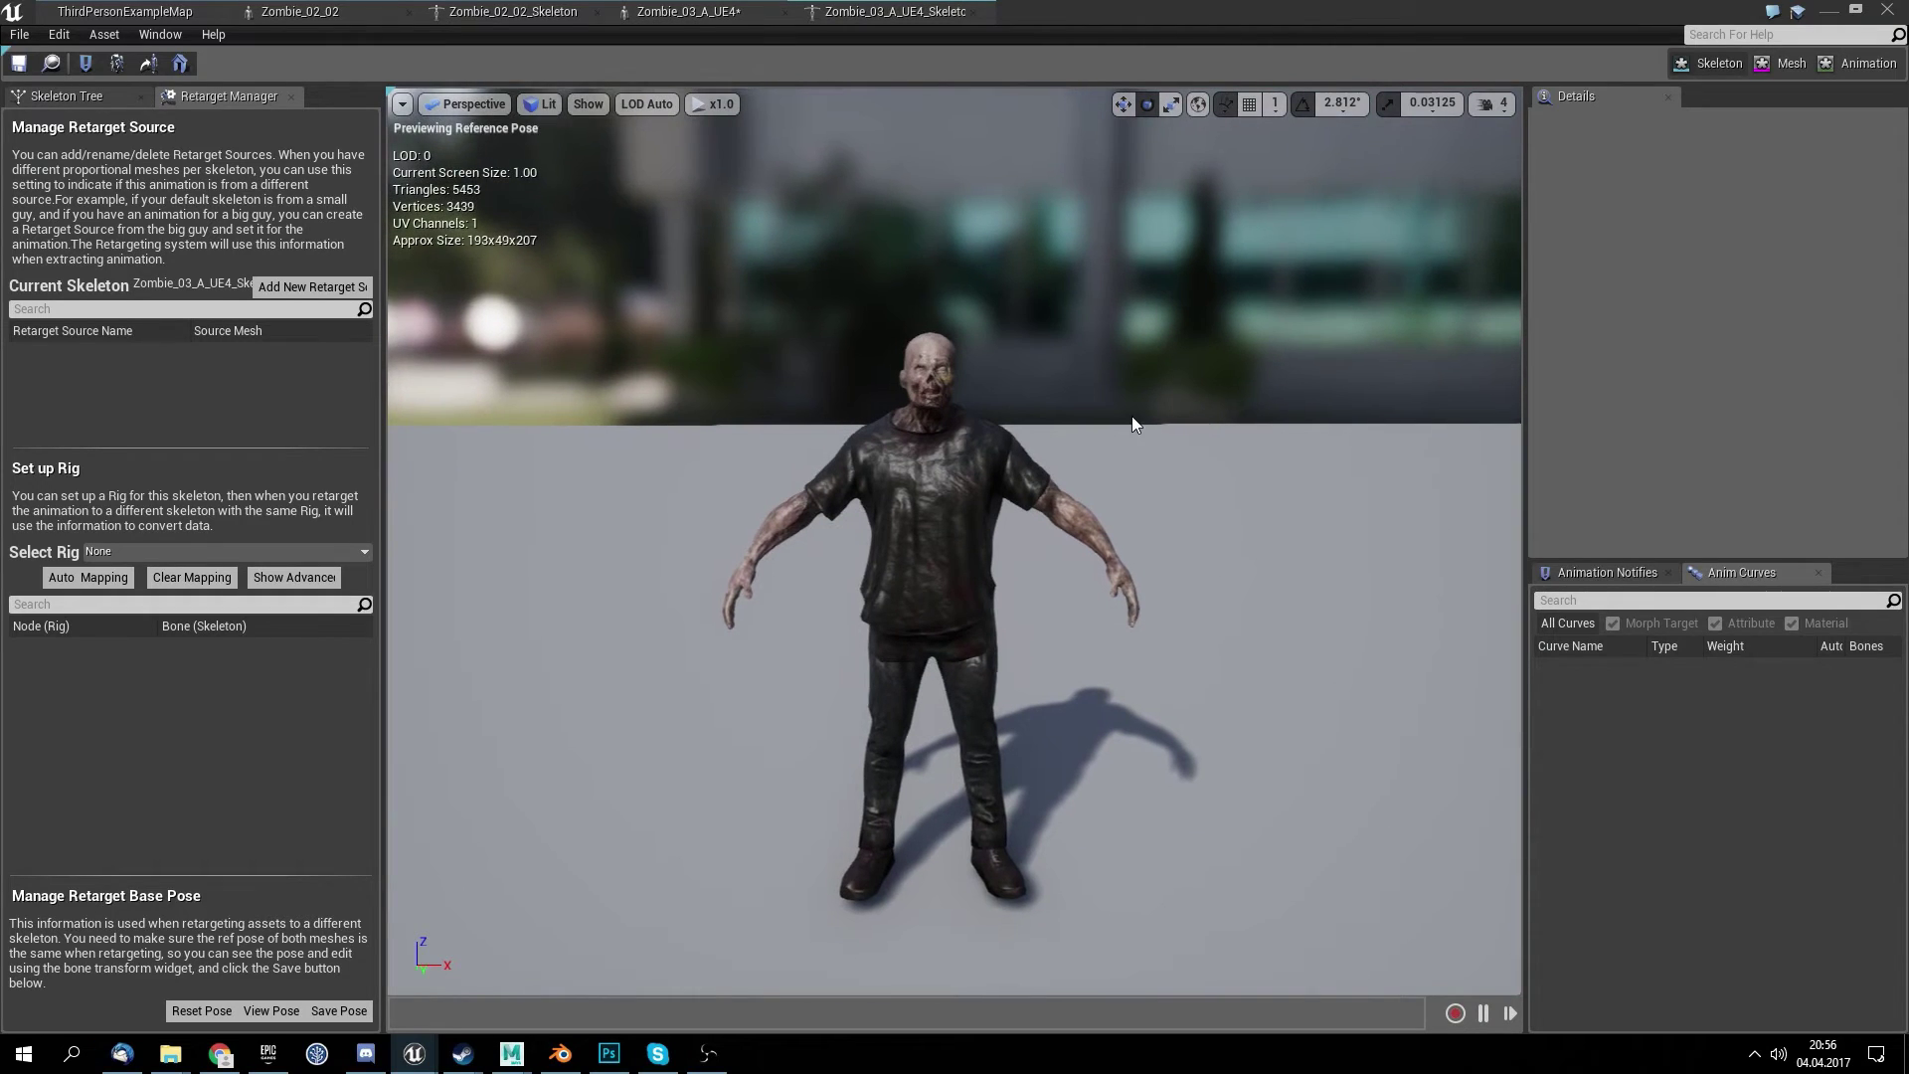
{"action": "left_click", "coordinate": [285, 292]}
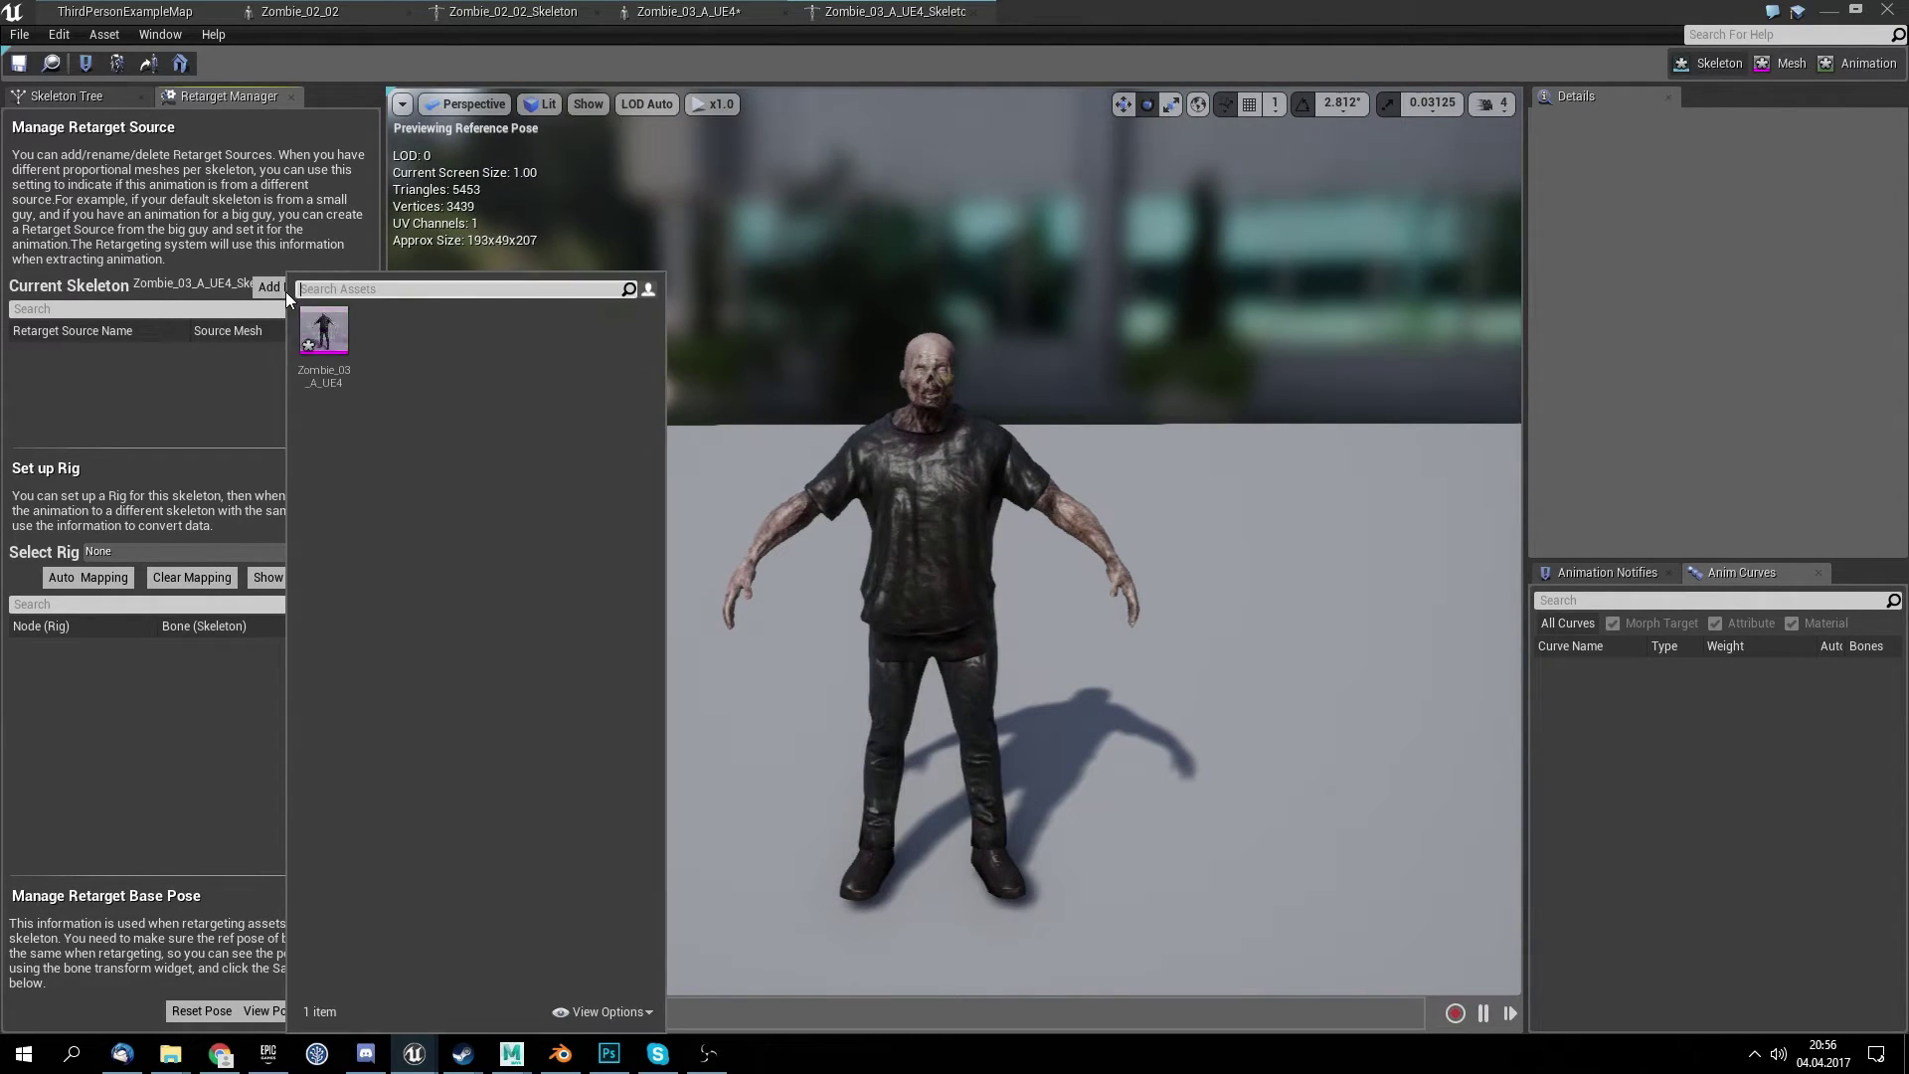
{"action": "left_click", "coordinate": [343, 356]}
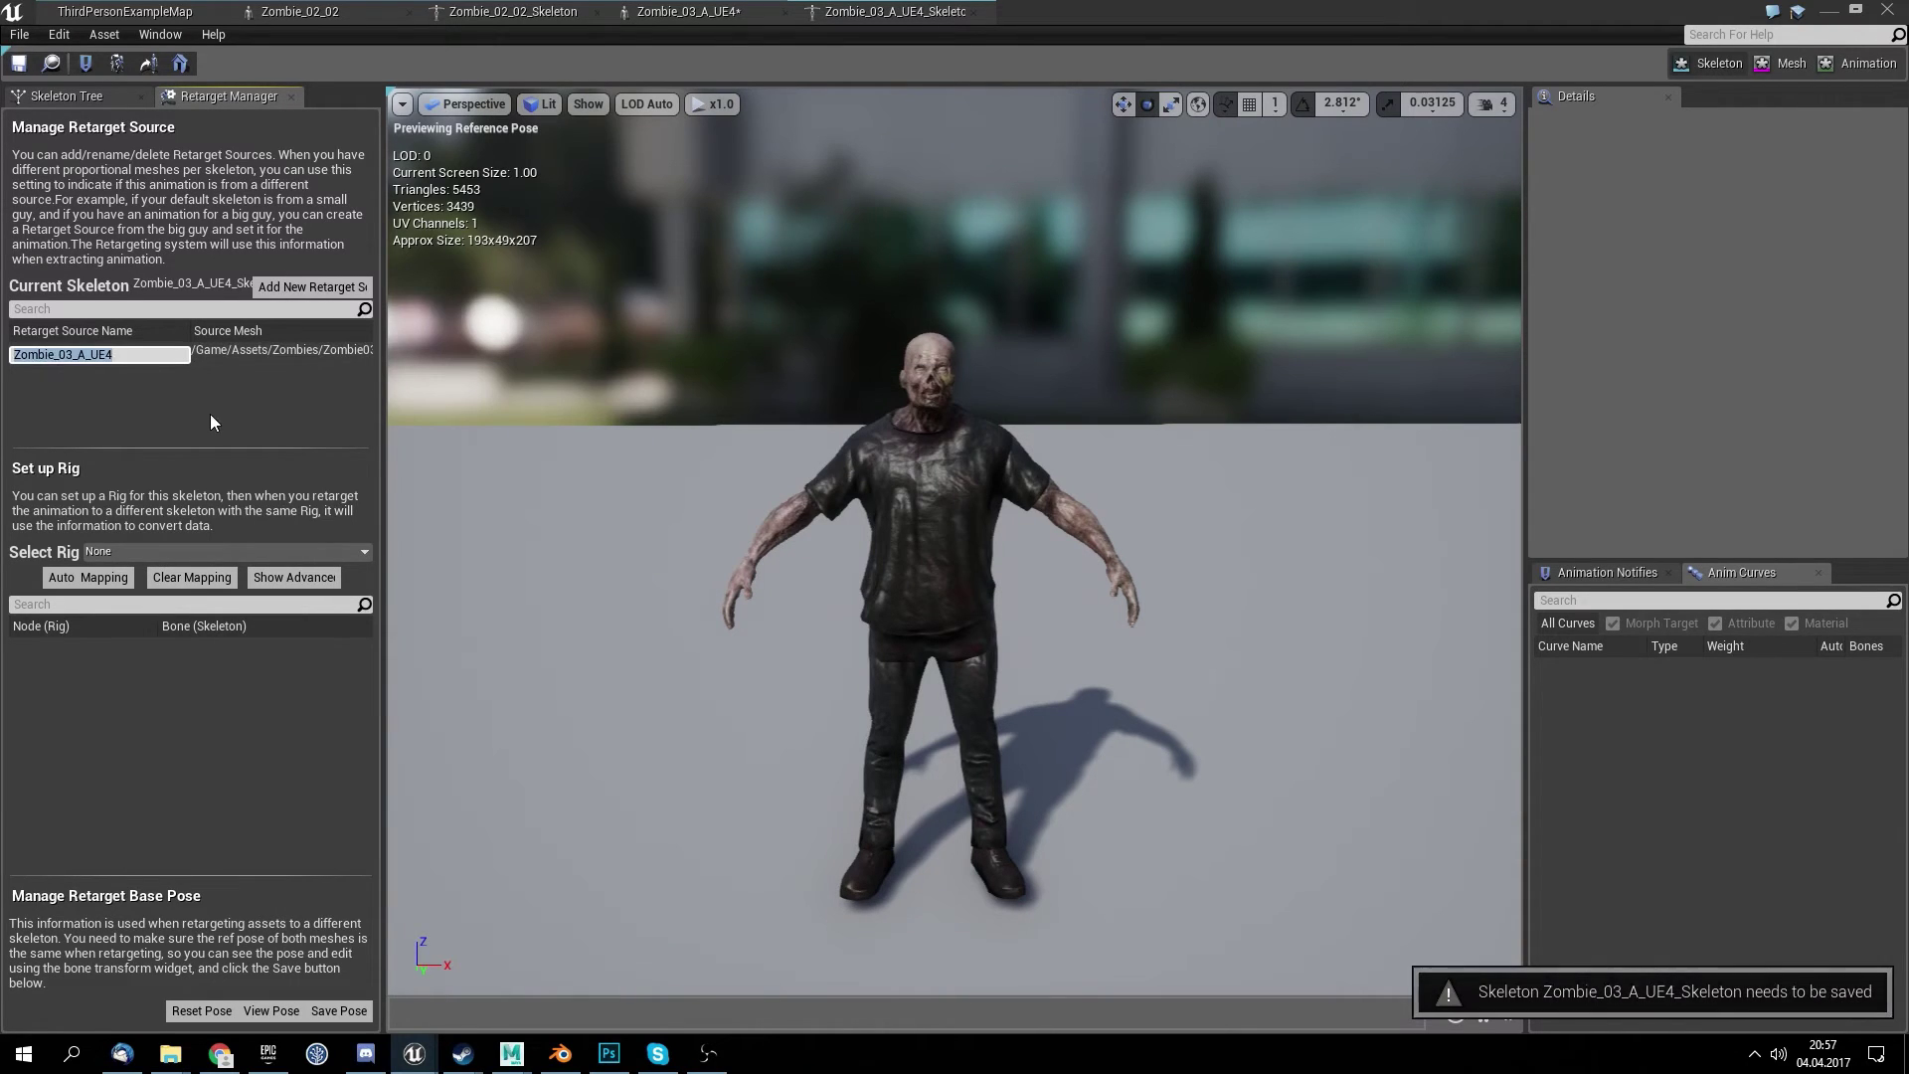
- Apply the Humanoid rig and map Pelvis to Hips and spine_01–03 to Spine, Spine1, Spine2
{"action": "left_click", "coordinate": [139, 549]}
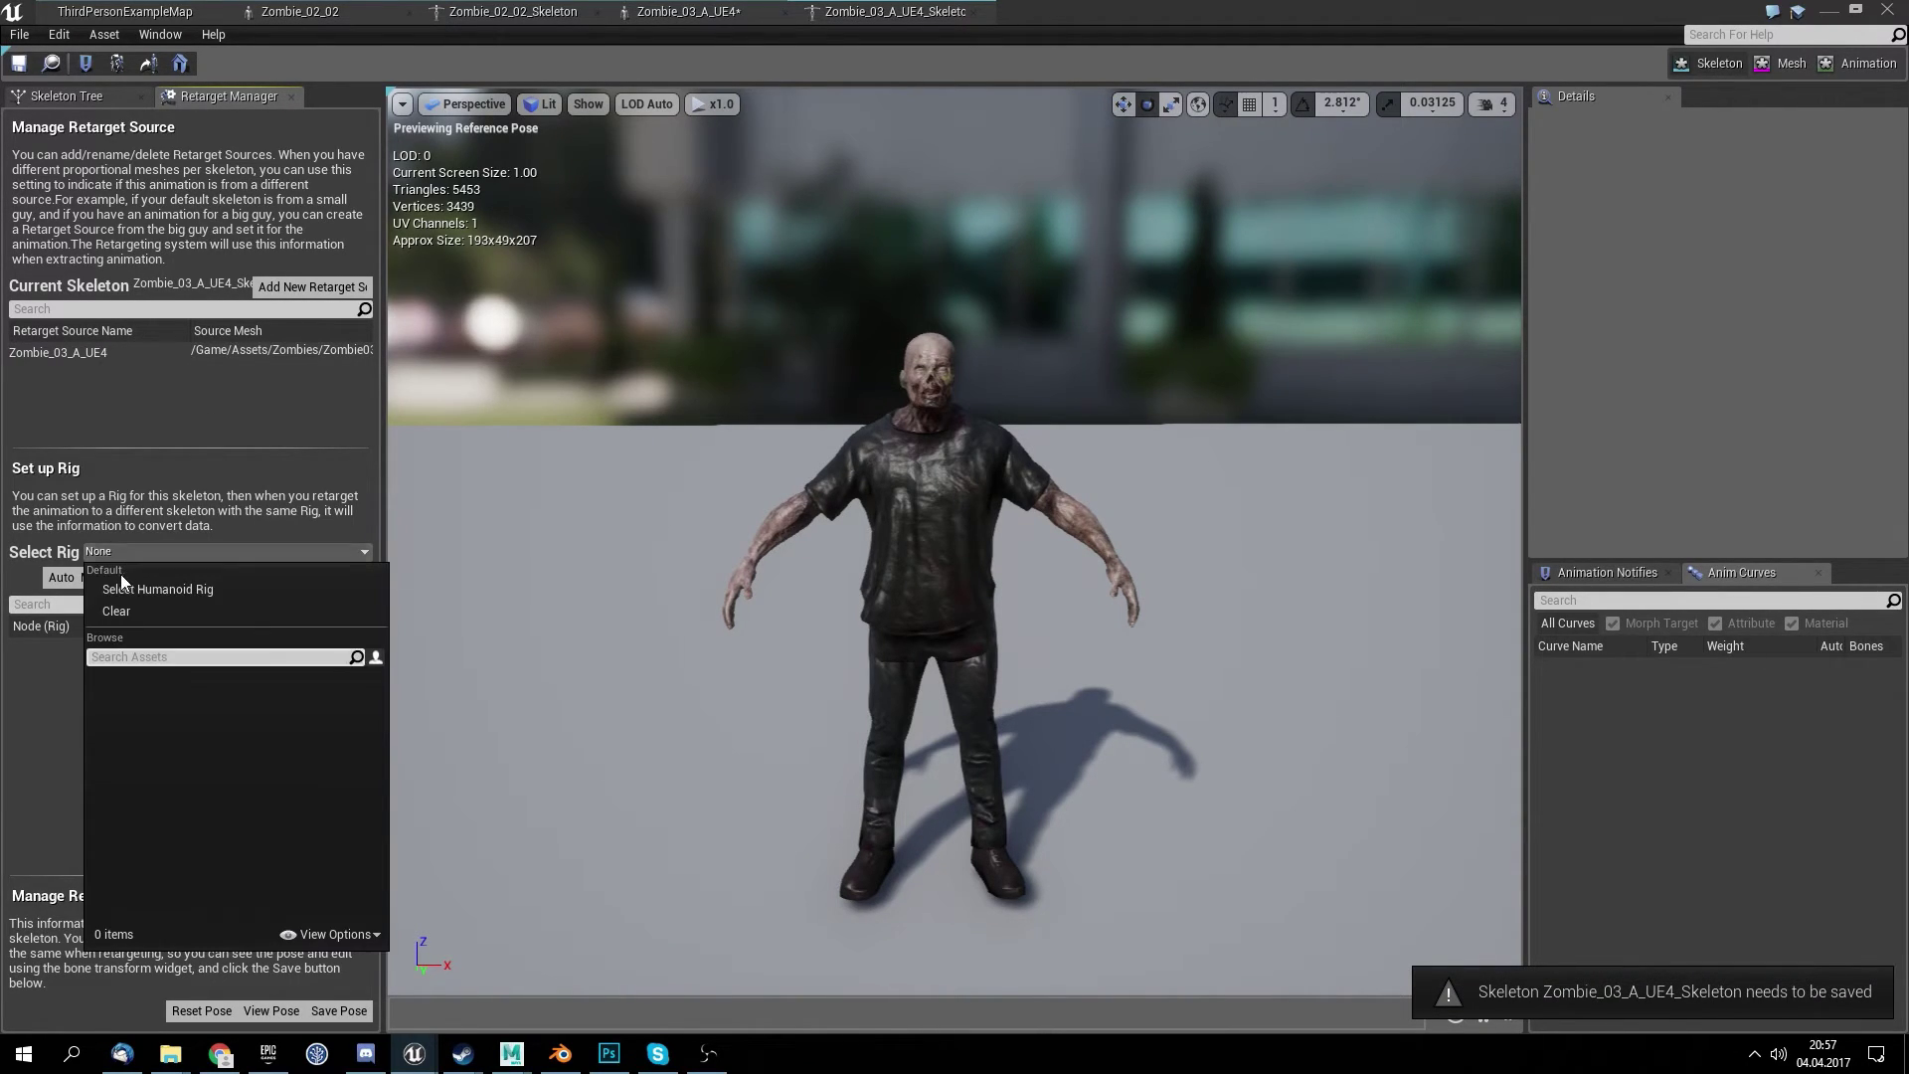
{"action": "left_click", "coordinate": [185, 590]}
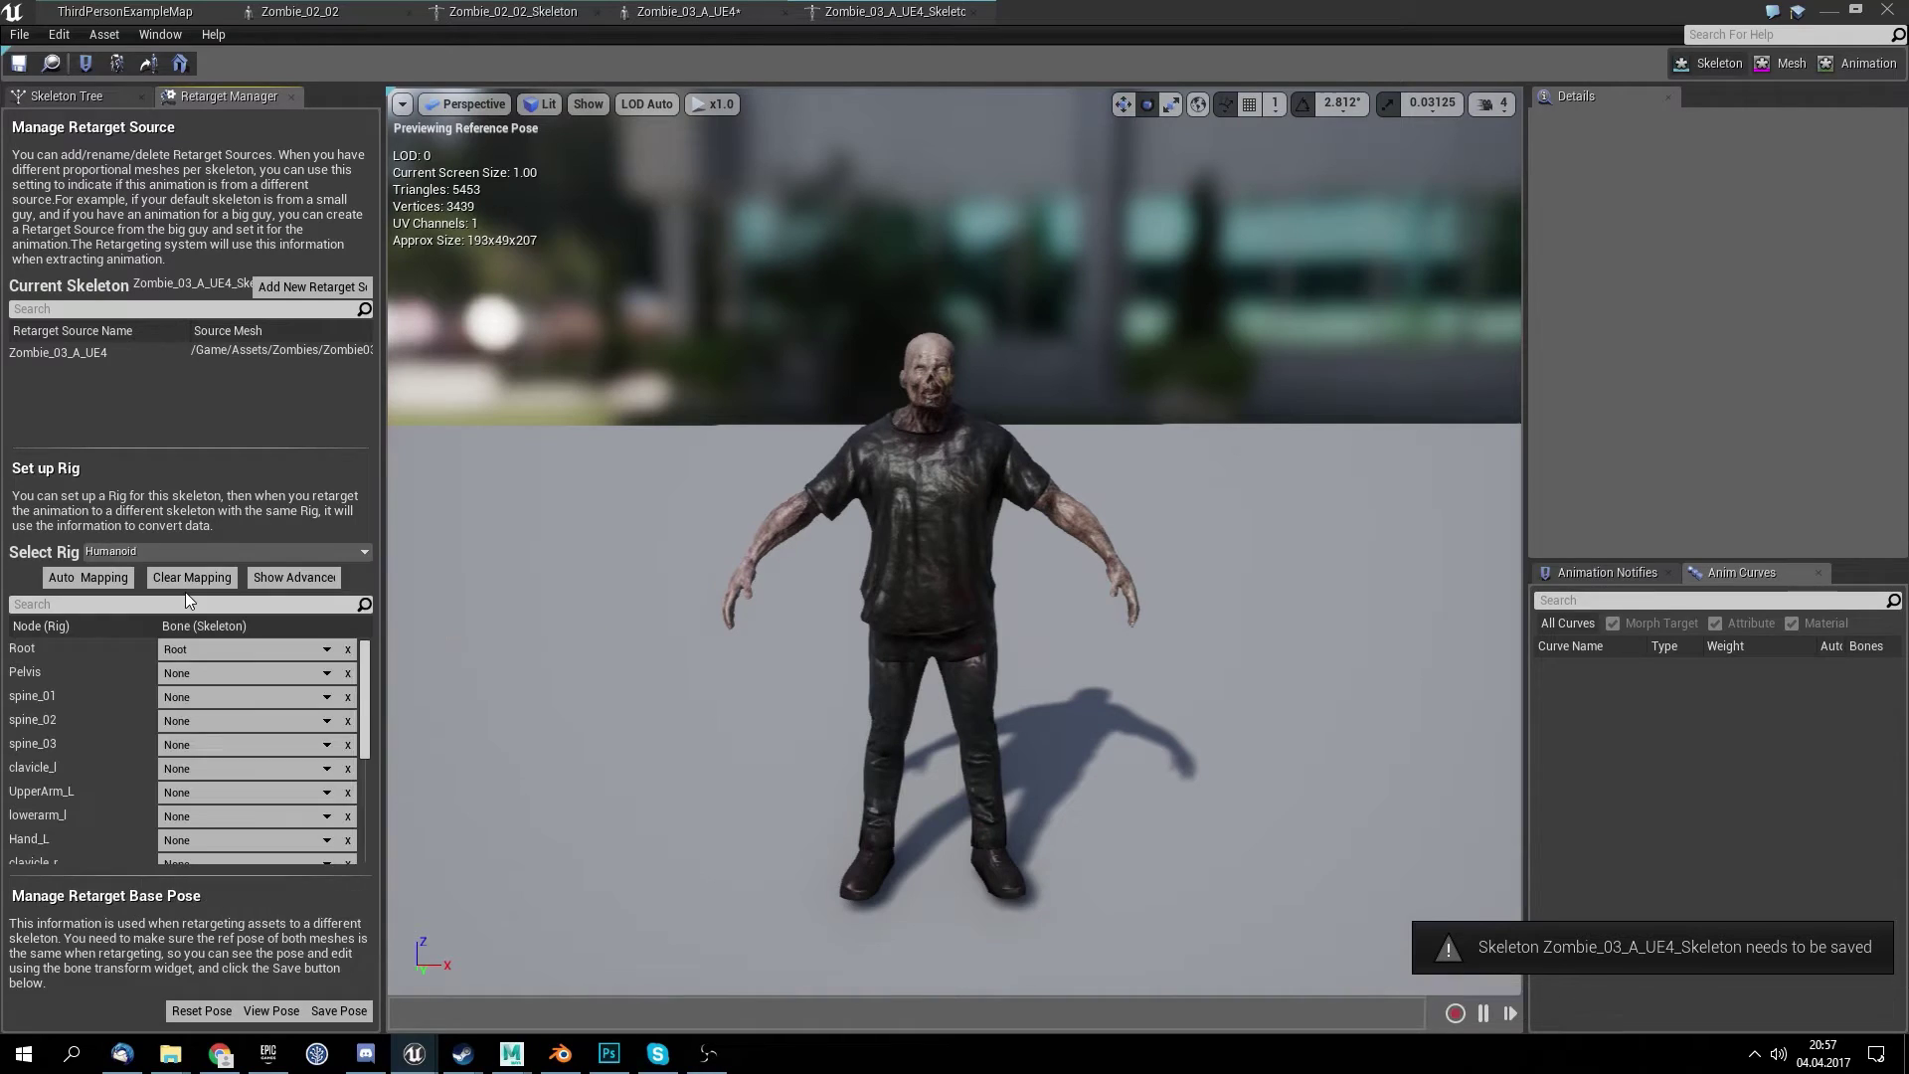
{"action": "left_click", "coordinate": [199, 664]}
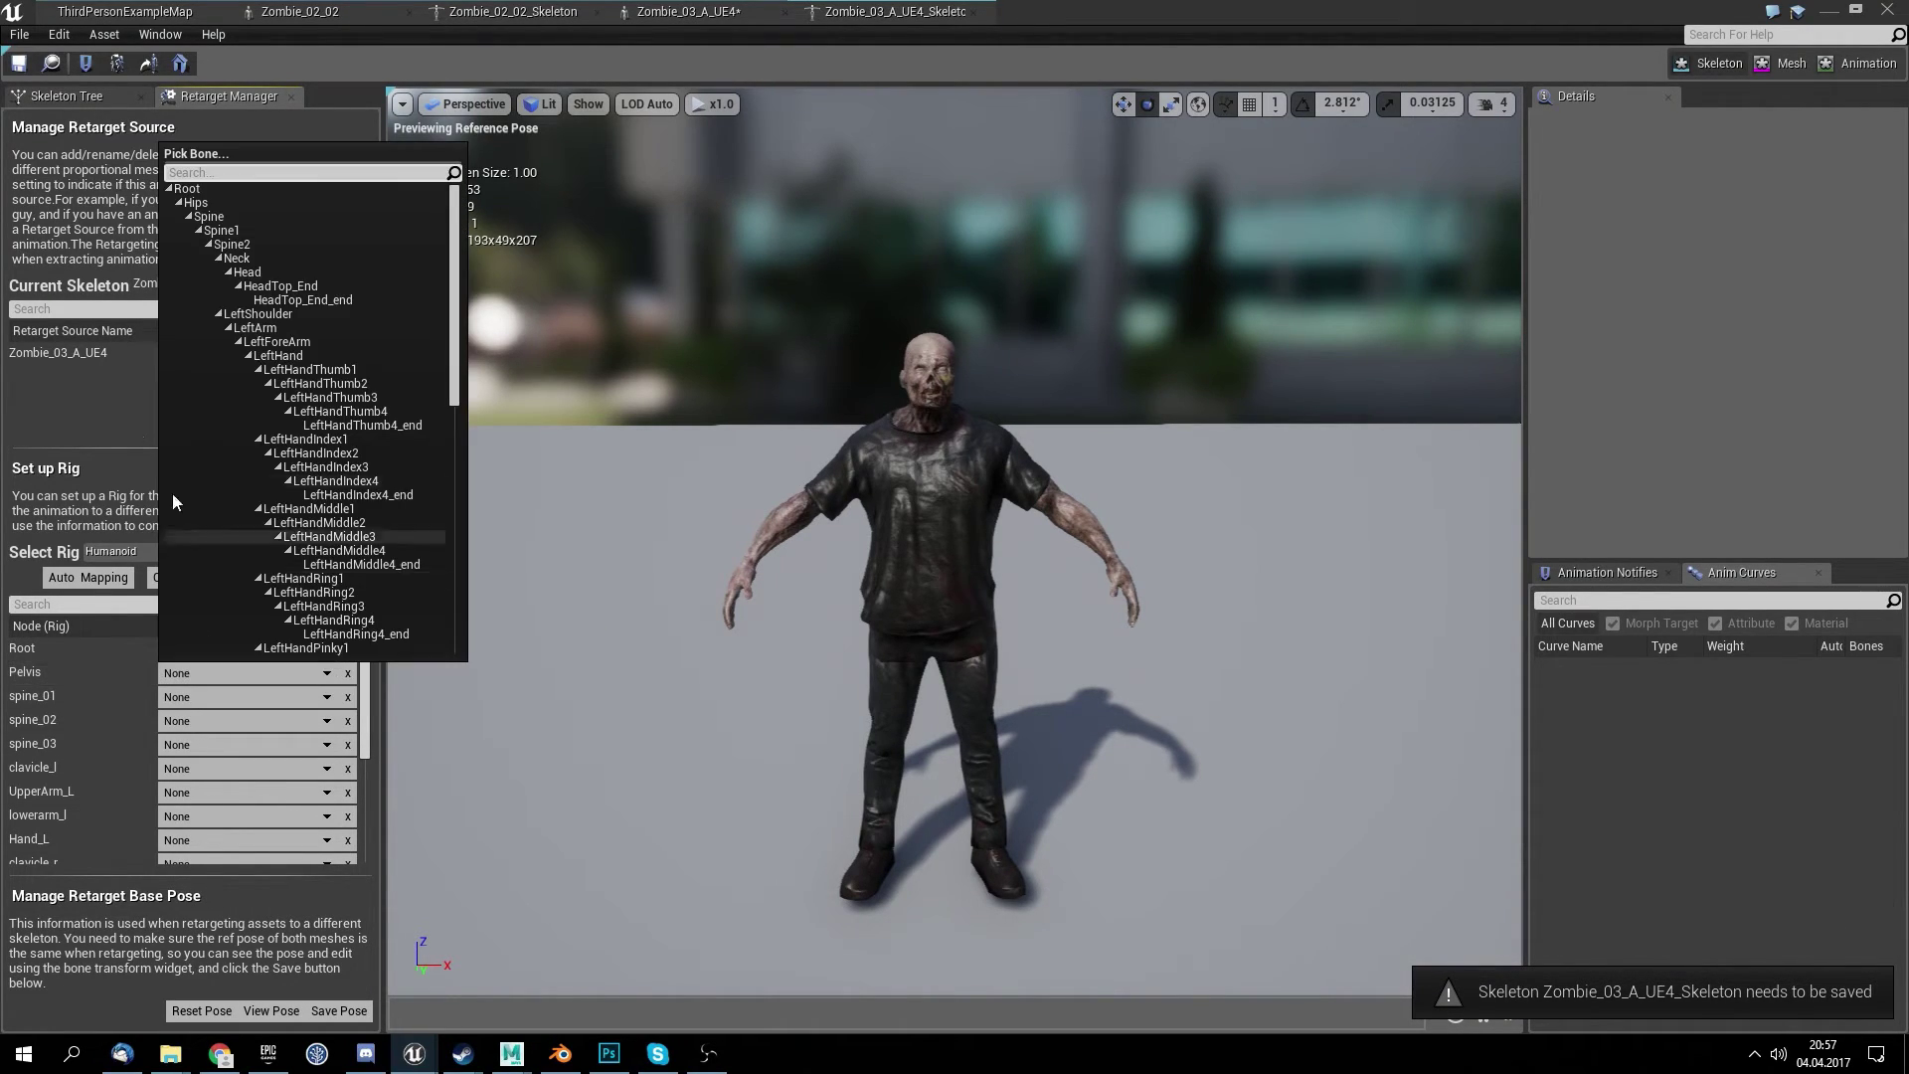
{"action": "left_click", "coordinate": [217, 205]}
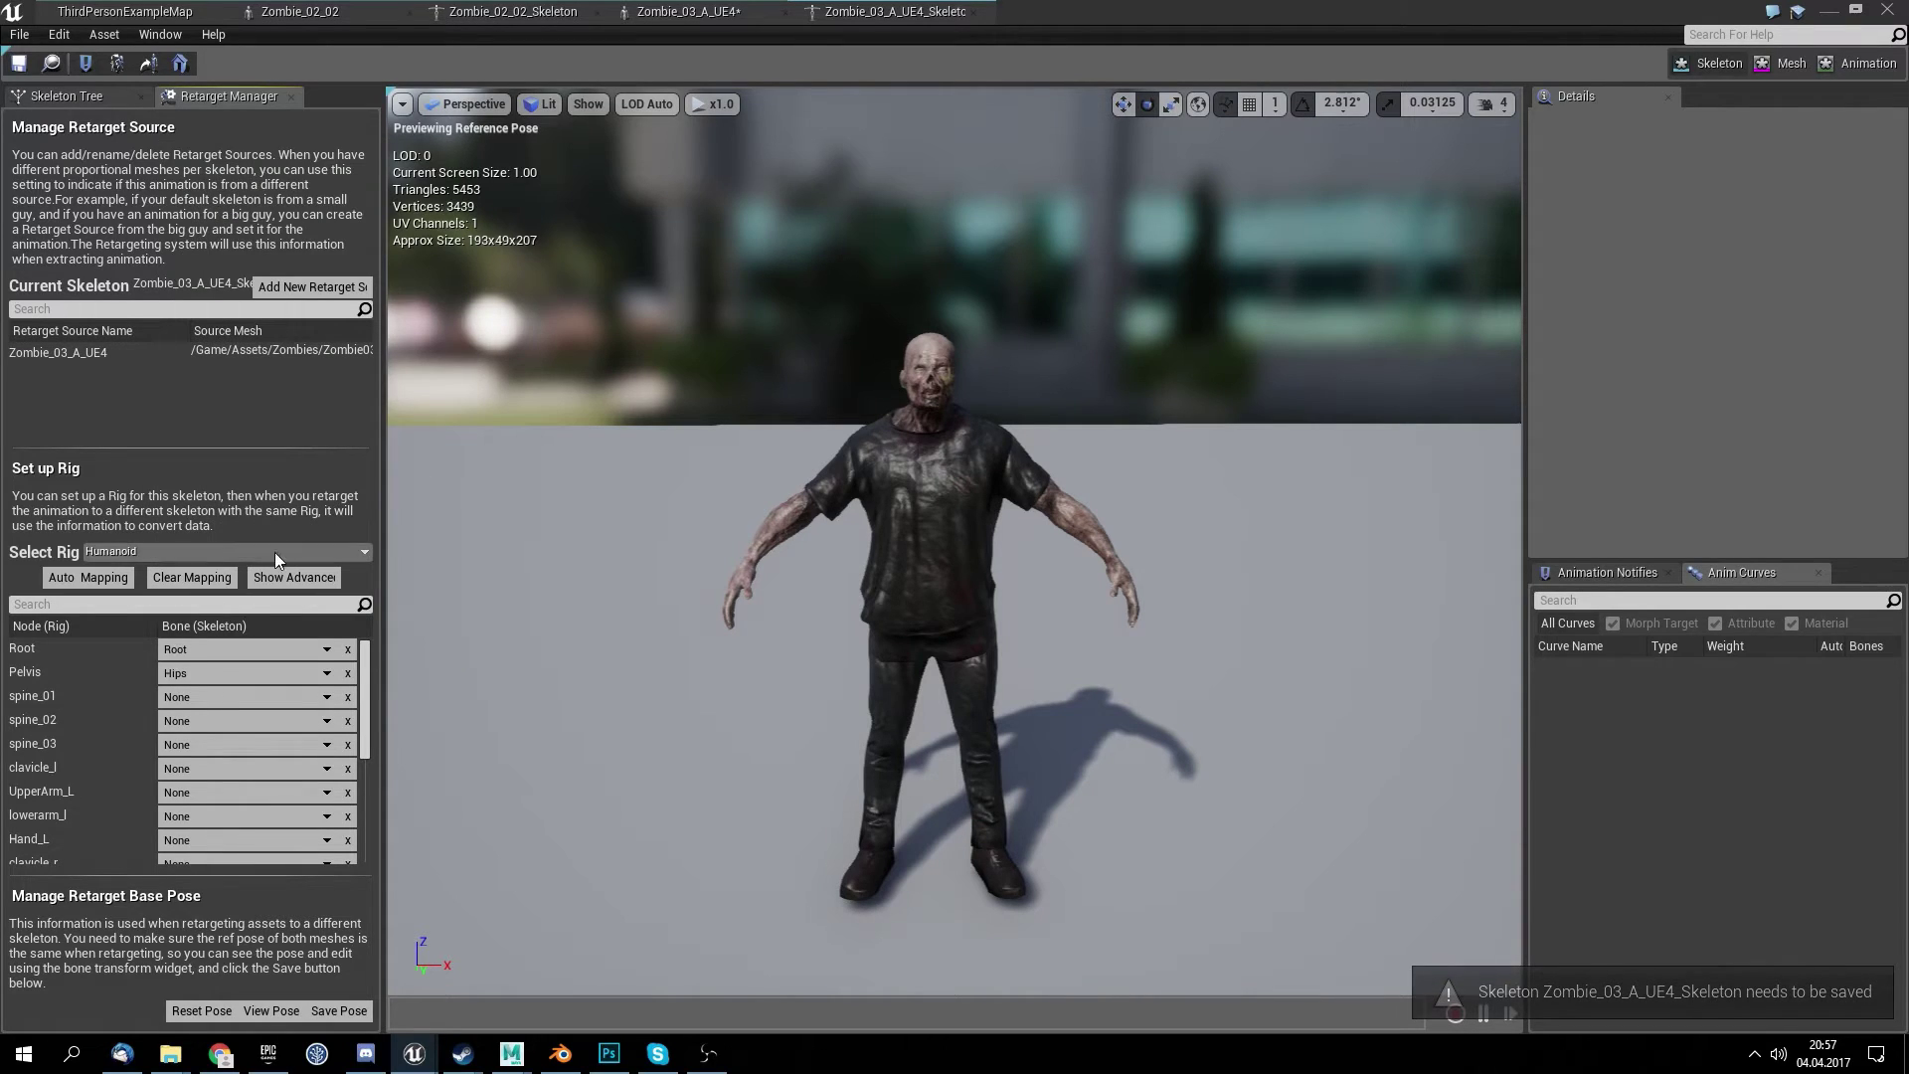
{"action": "left_click", "coordinate": [183, 701]}
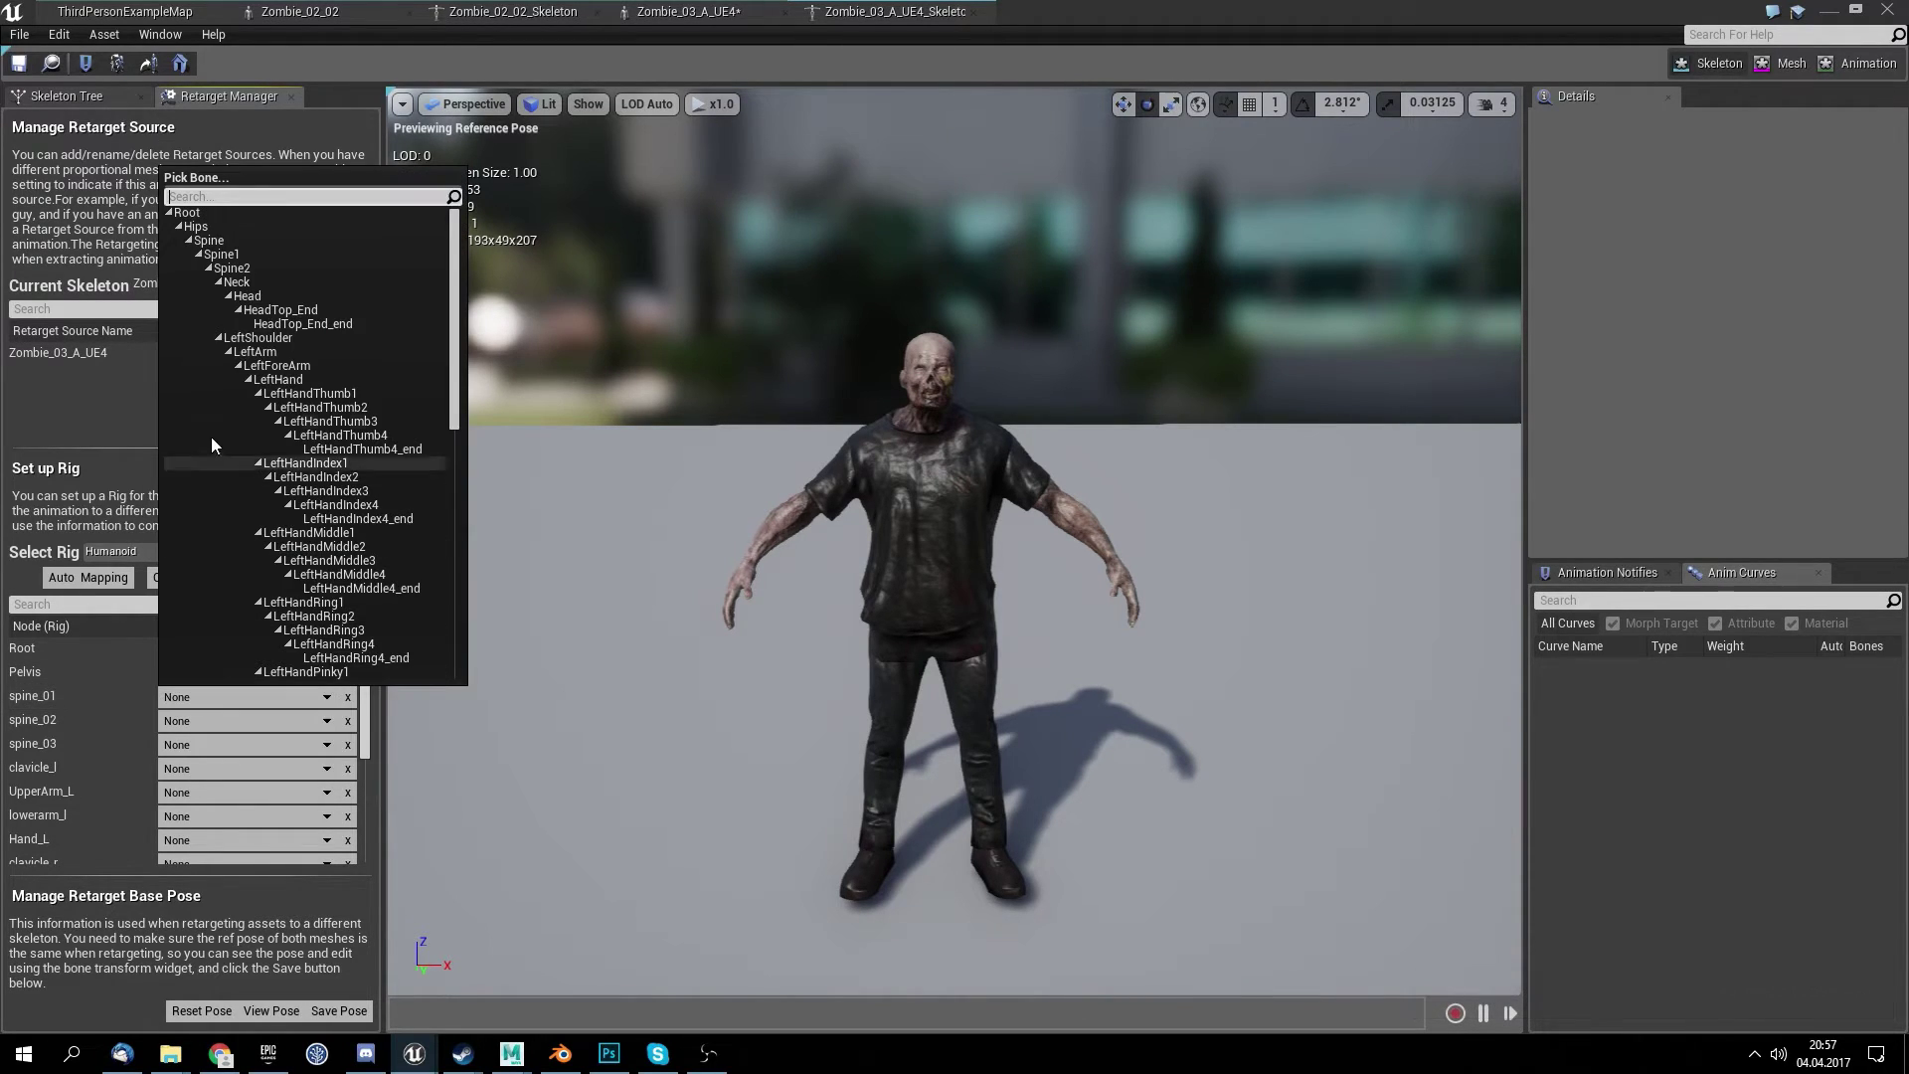
{"action": "left_click", "coordinate": [246, 242]}
{"action": "left_click", "coordinate": [223, 719]}
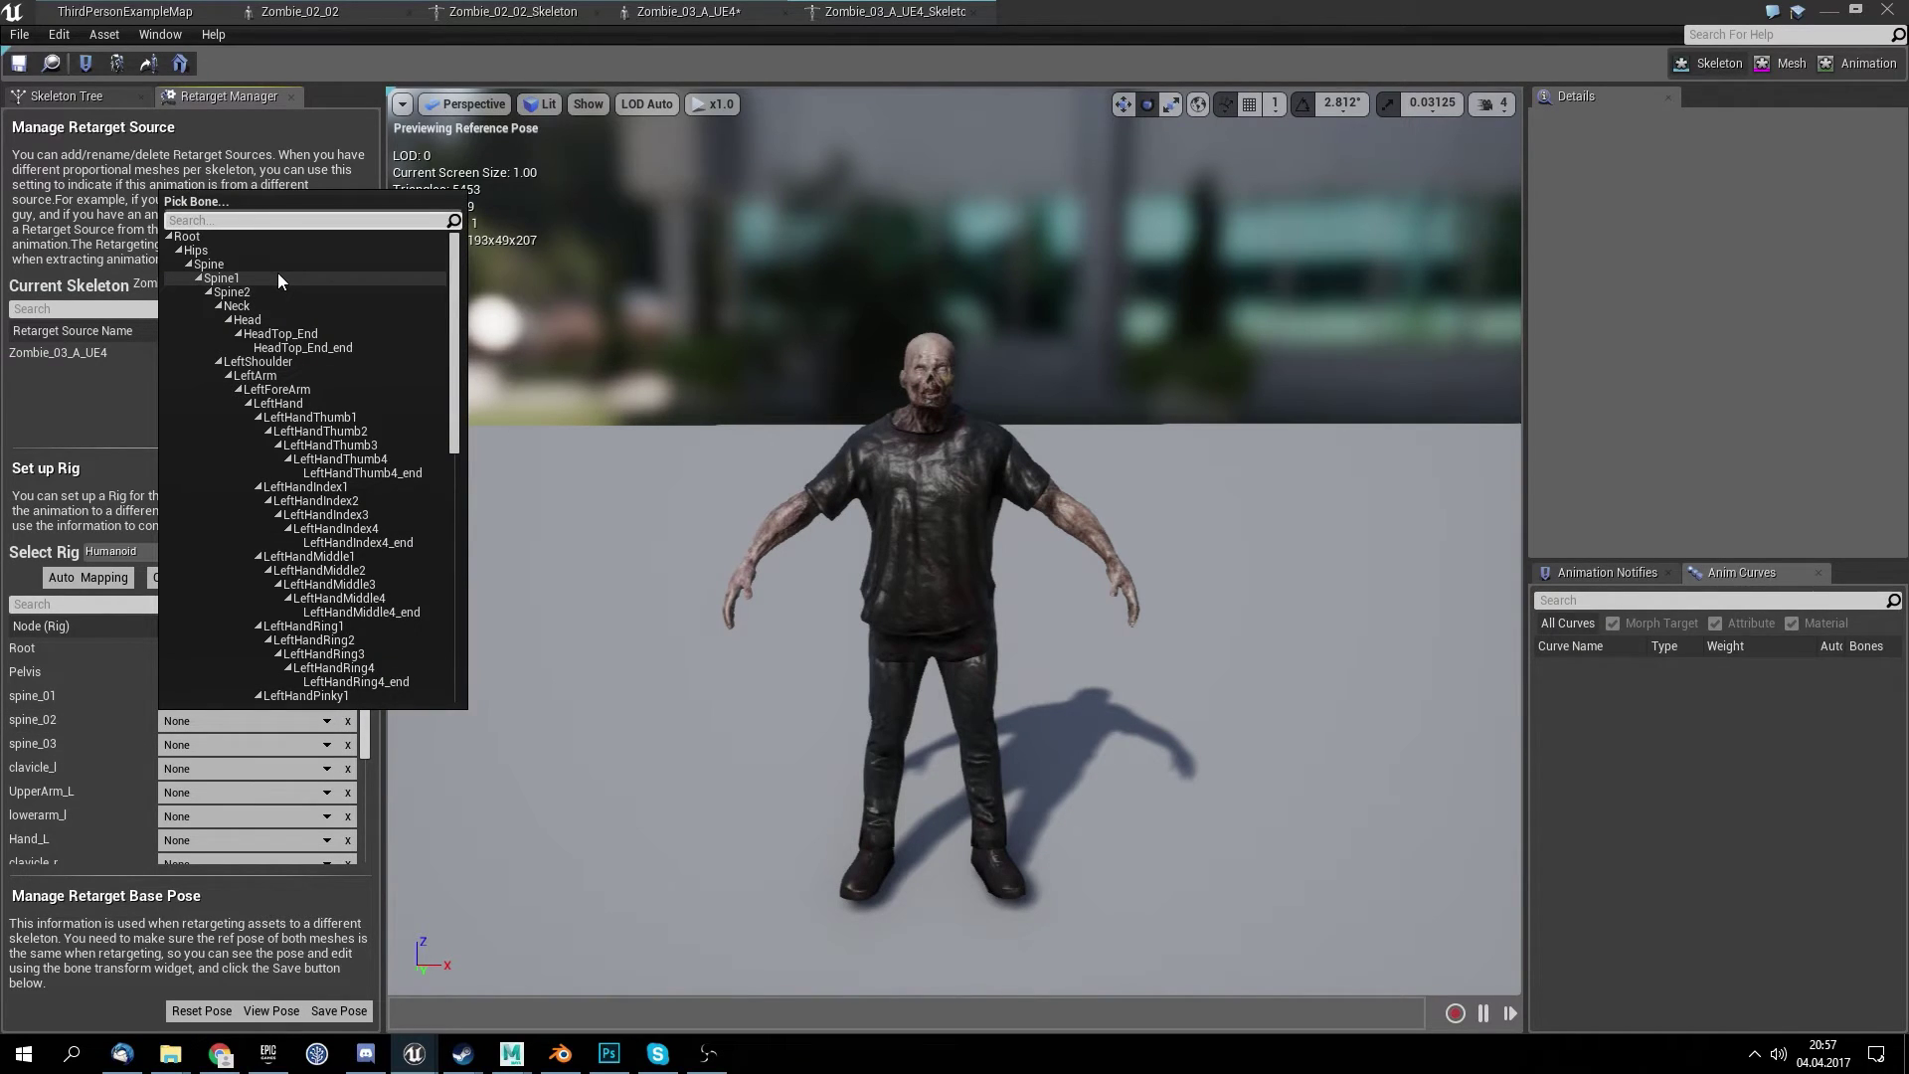
{"action": "left_click", "coordinate": [278, 278]}
{"action": "left_click", "coordinate": [209, 744]}
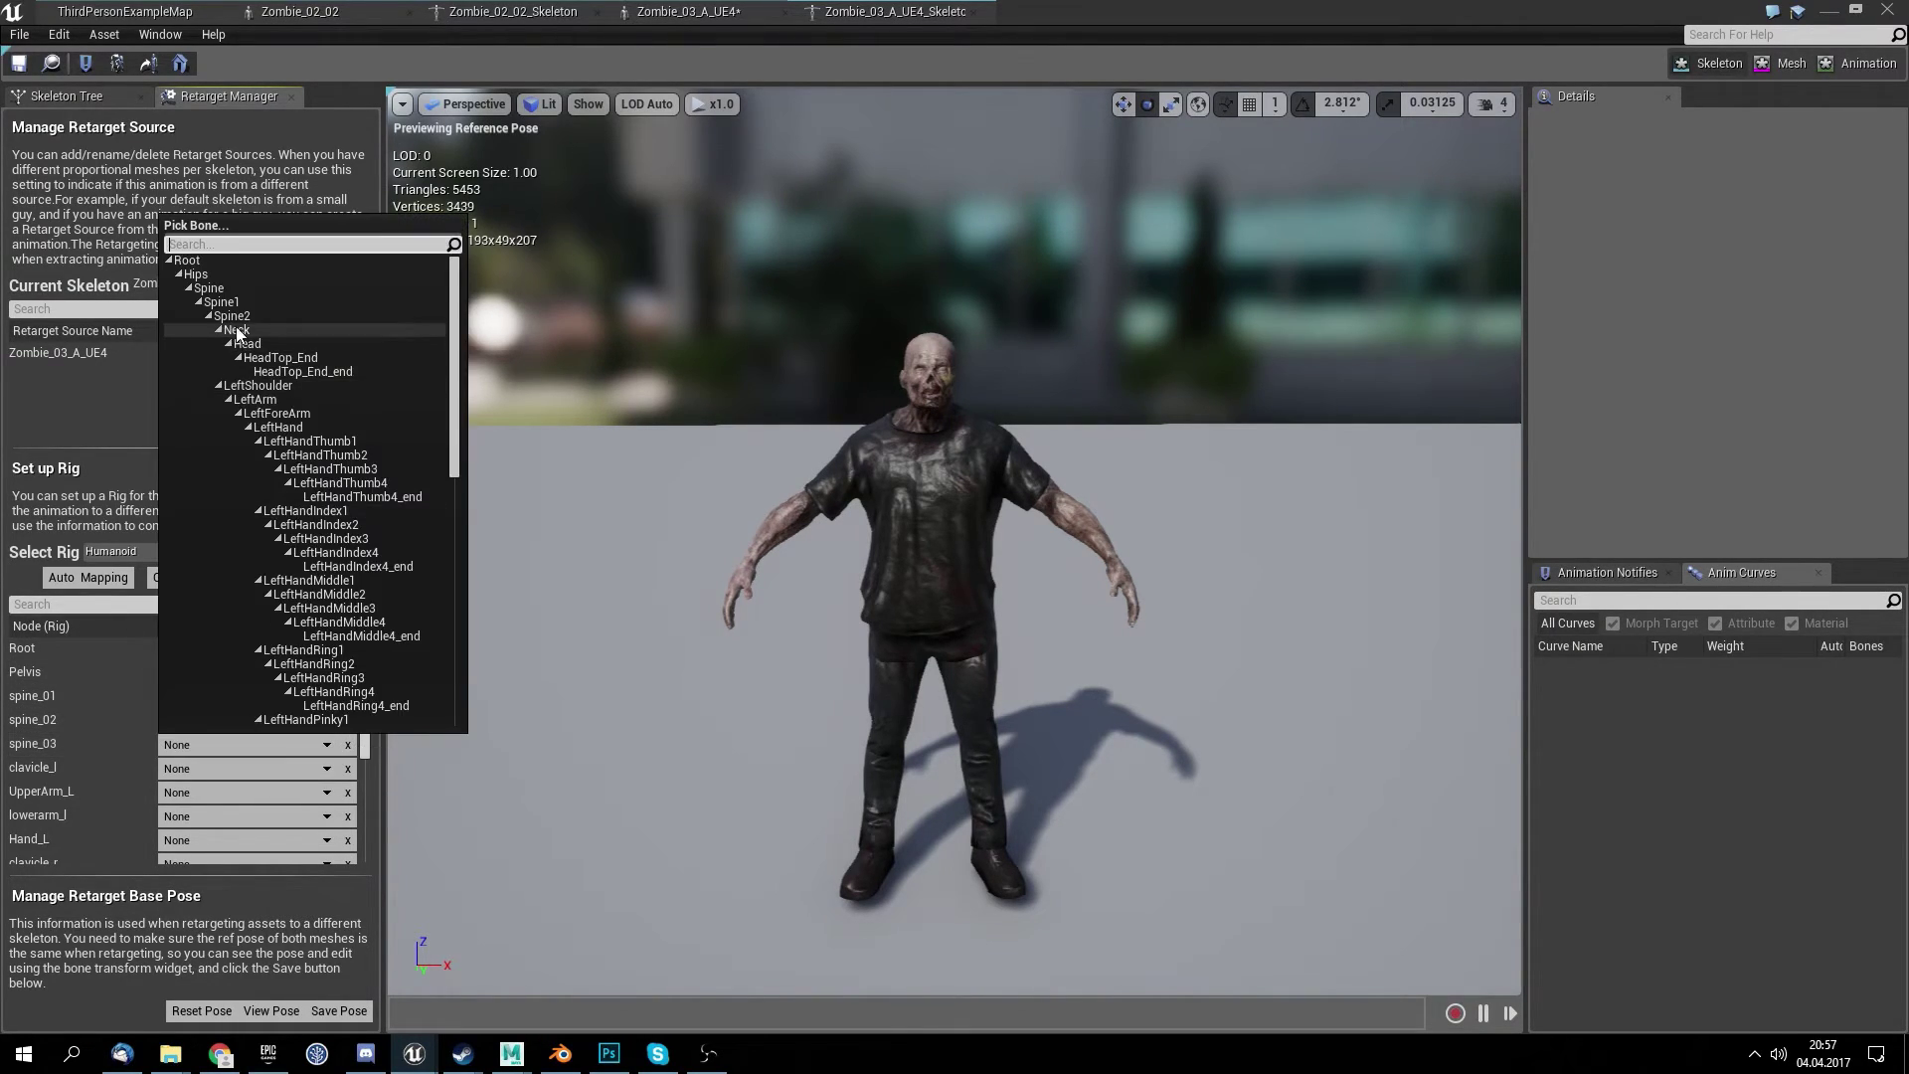
{"action": "left_click", "coordinate": [262, 314]}
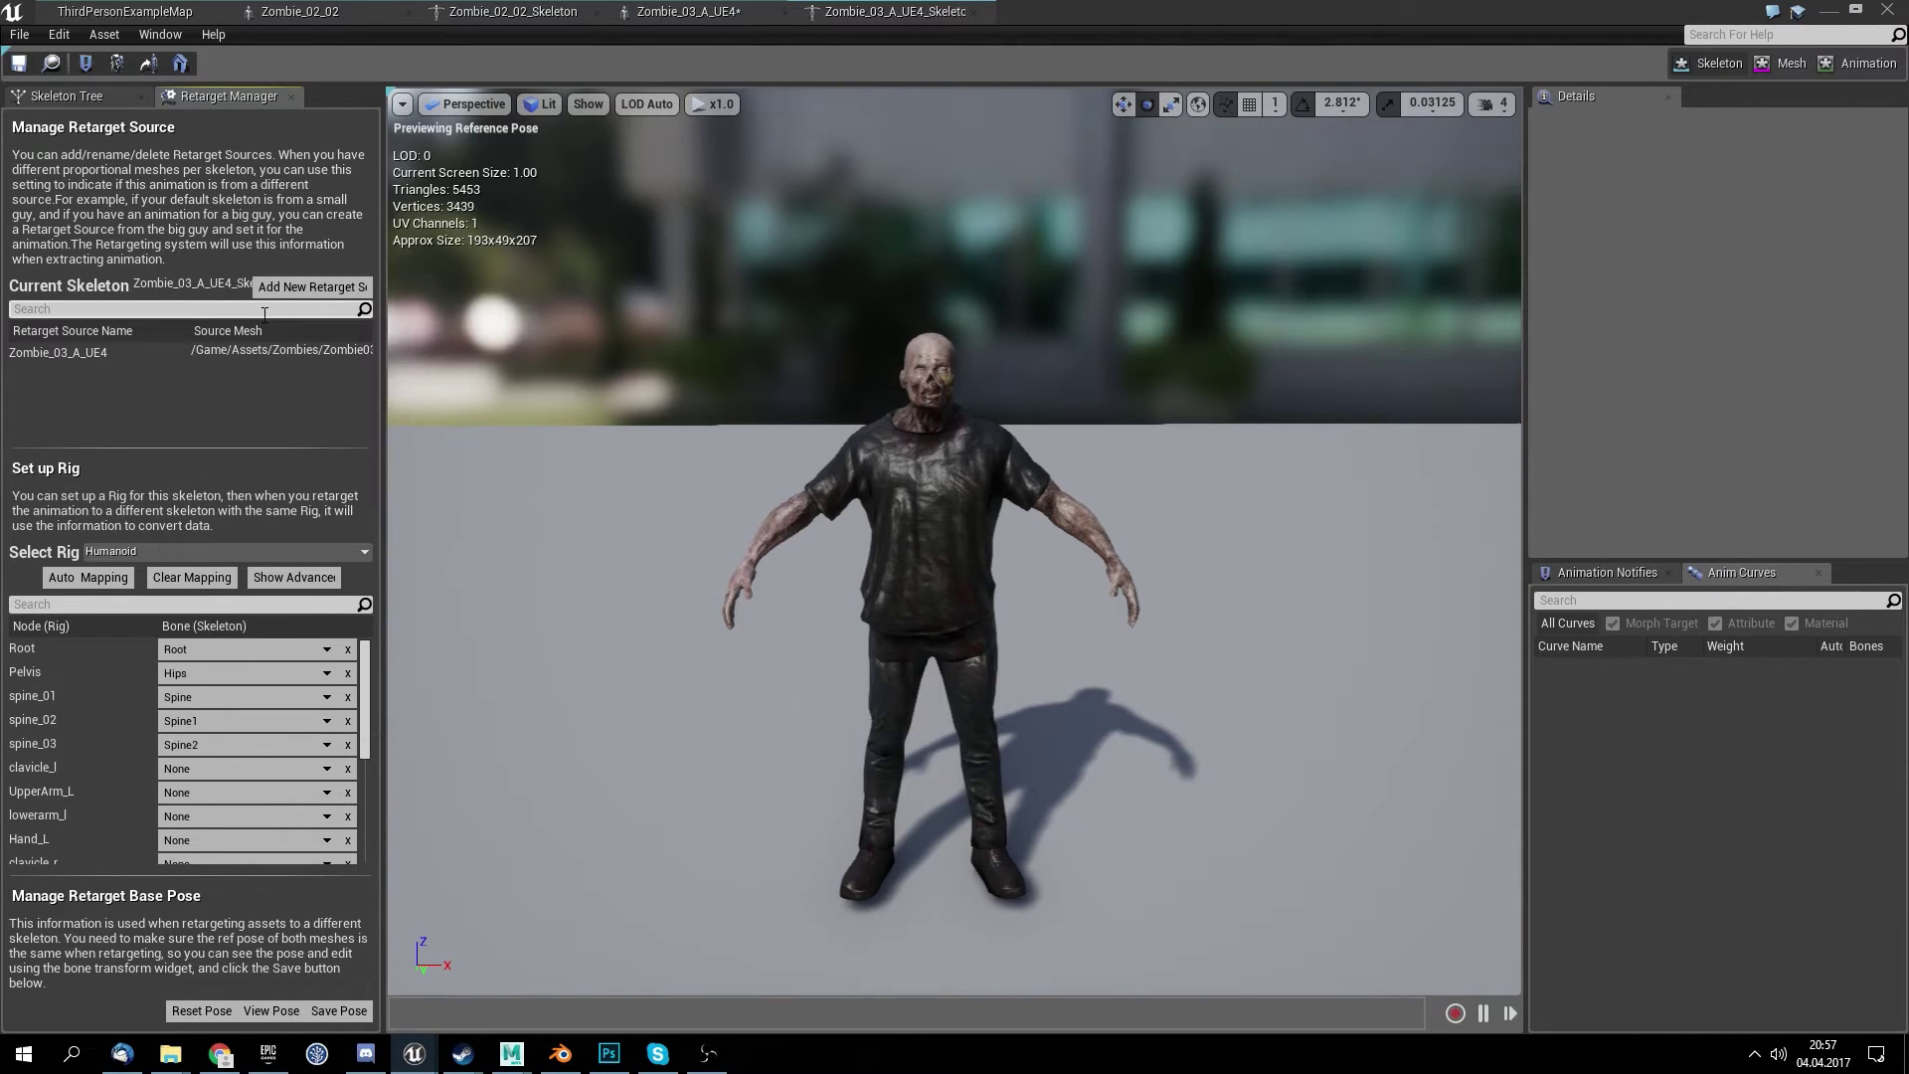
- Map clavicle_l, UpperArm_L and lowerarm_l to LeftShoulder, LeftArm and LeftForeArm
{"action": "left_click", "coordinate": [231, 772]}
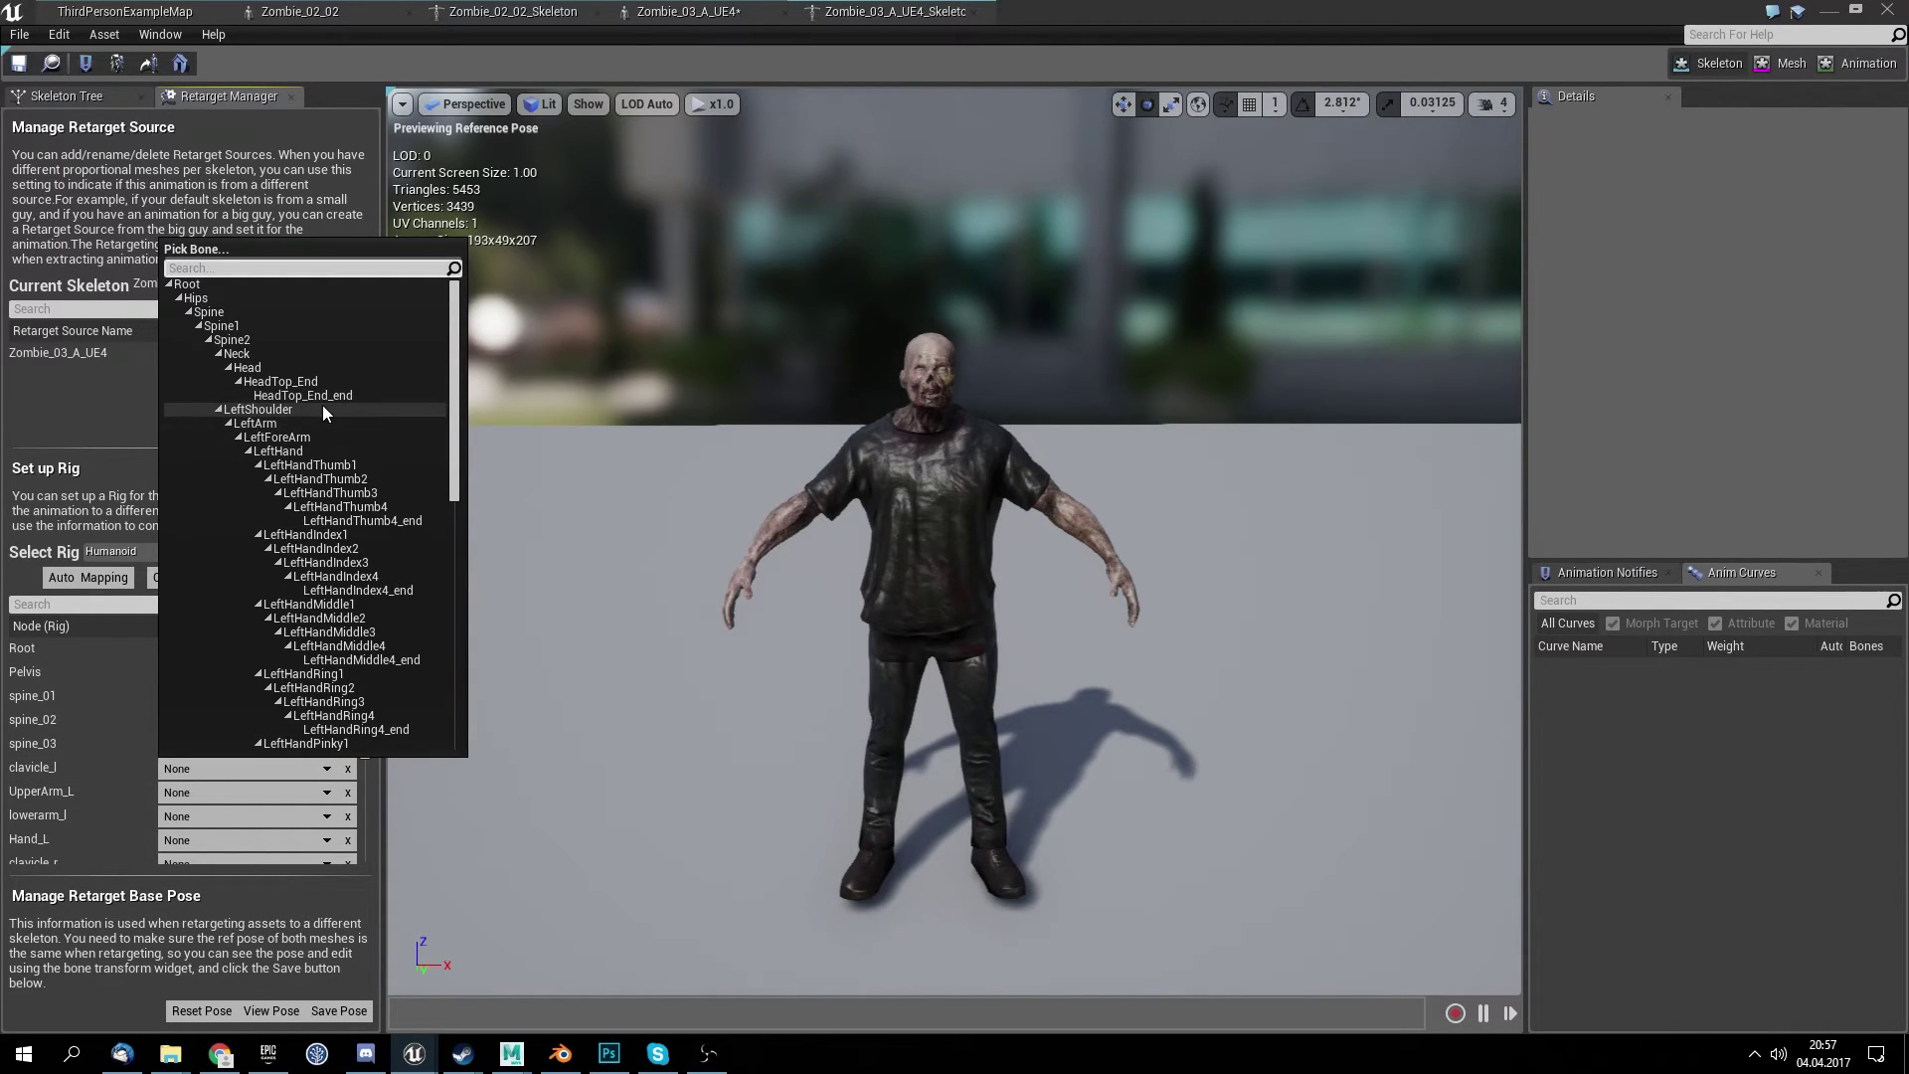
{"action": "left_click", "coordinate": [316, 412]}
{"action": "left_click", "coordinate": [223, 785]}
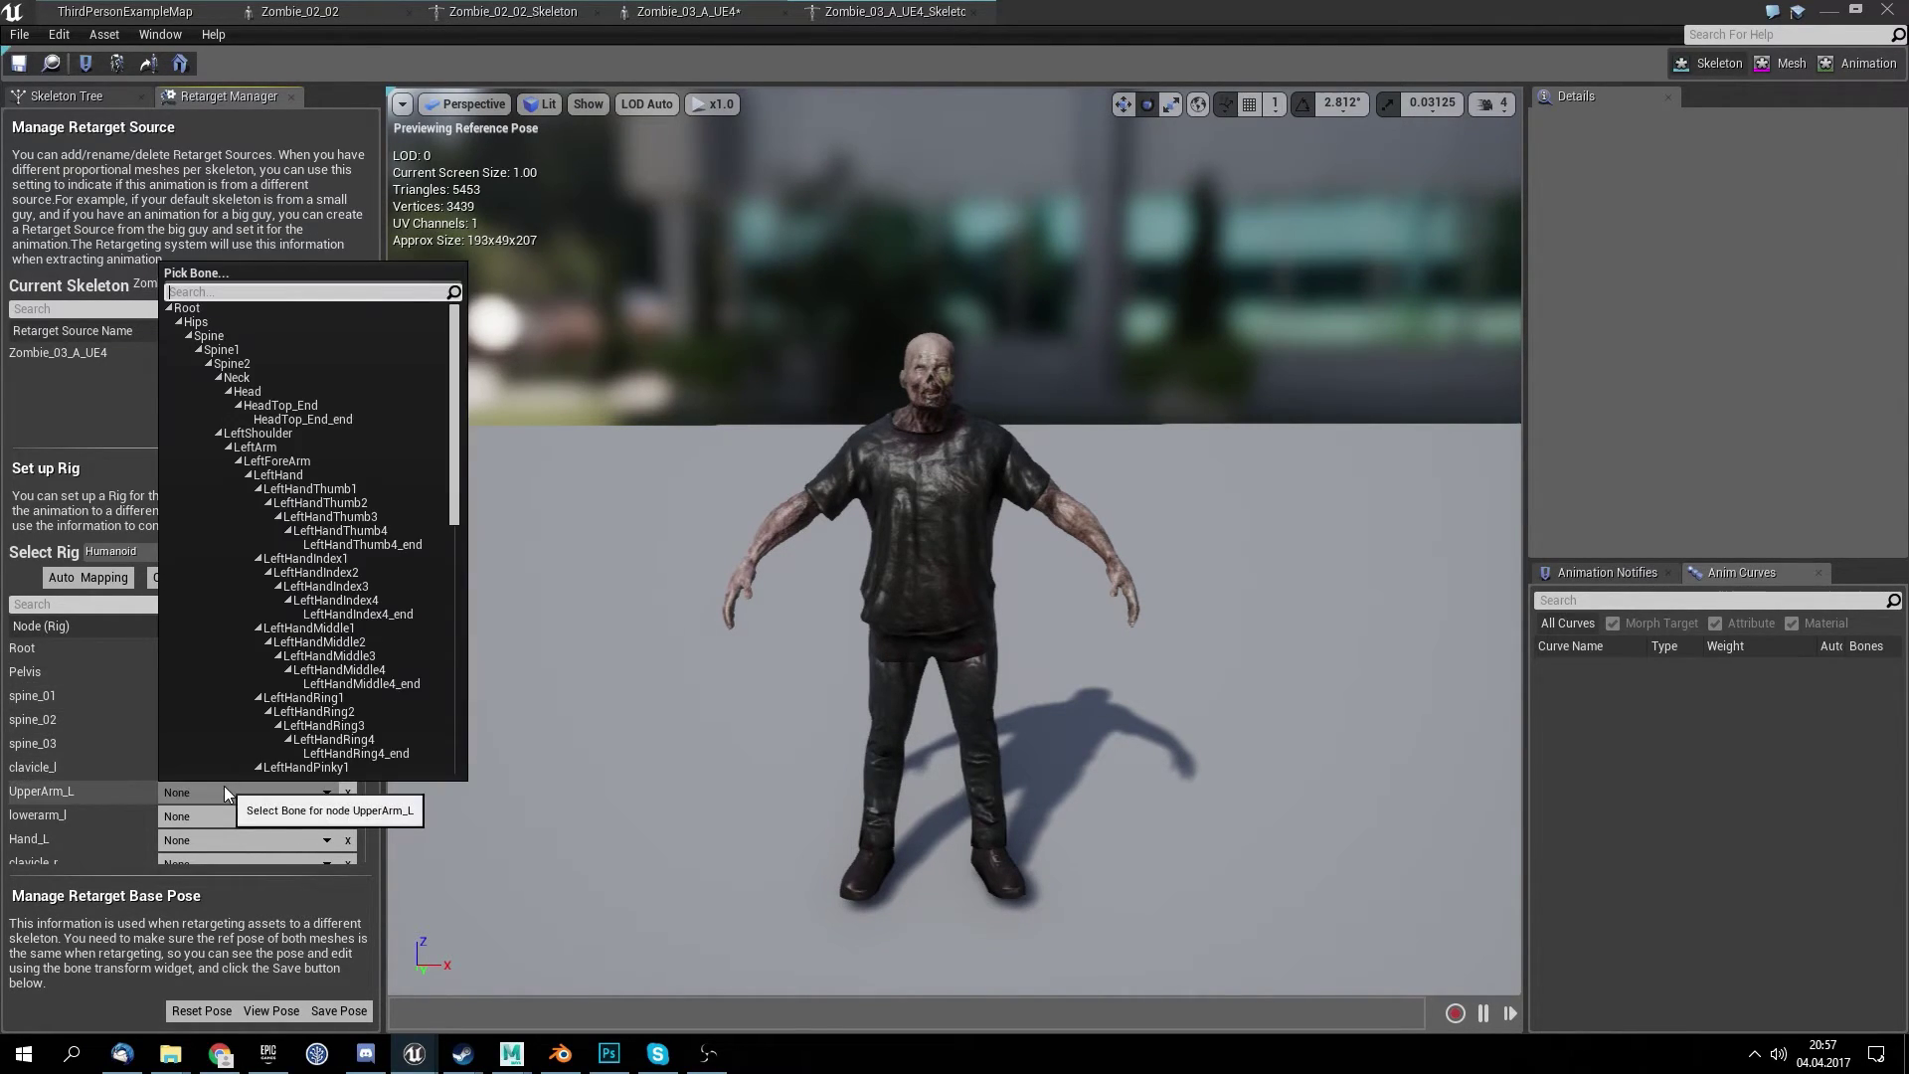
{"action": "left_click", "coordinate": [305, 445]}
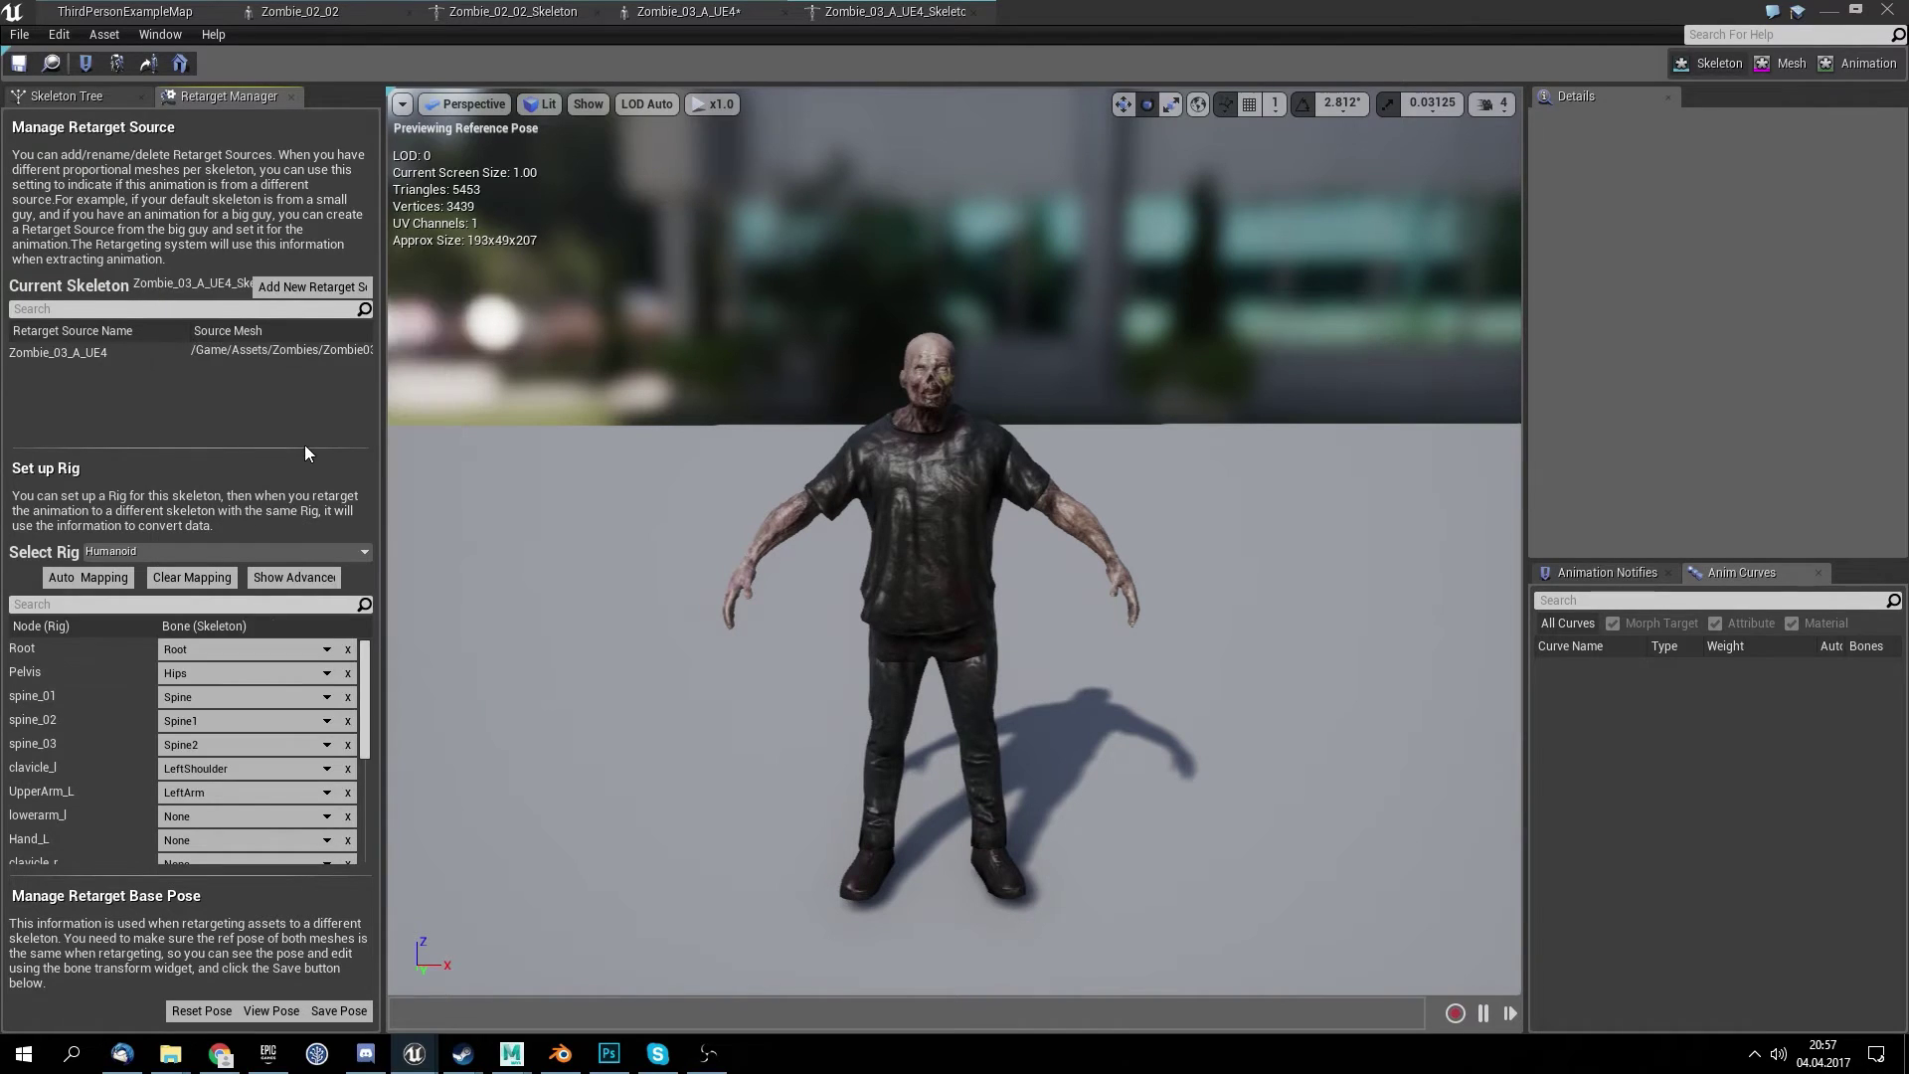
{"action": "left_click", "coordinate": [266, 815]}
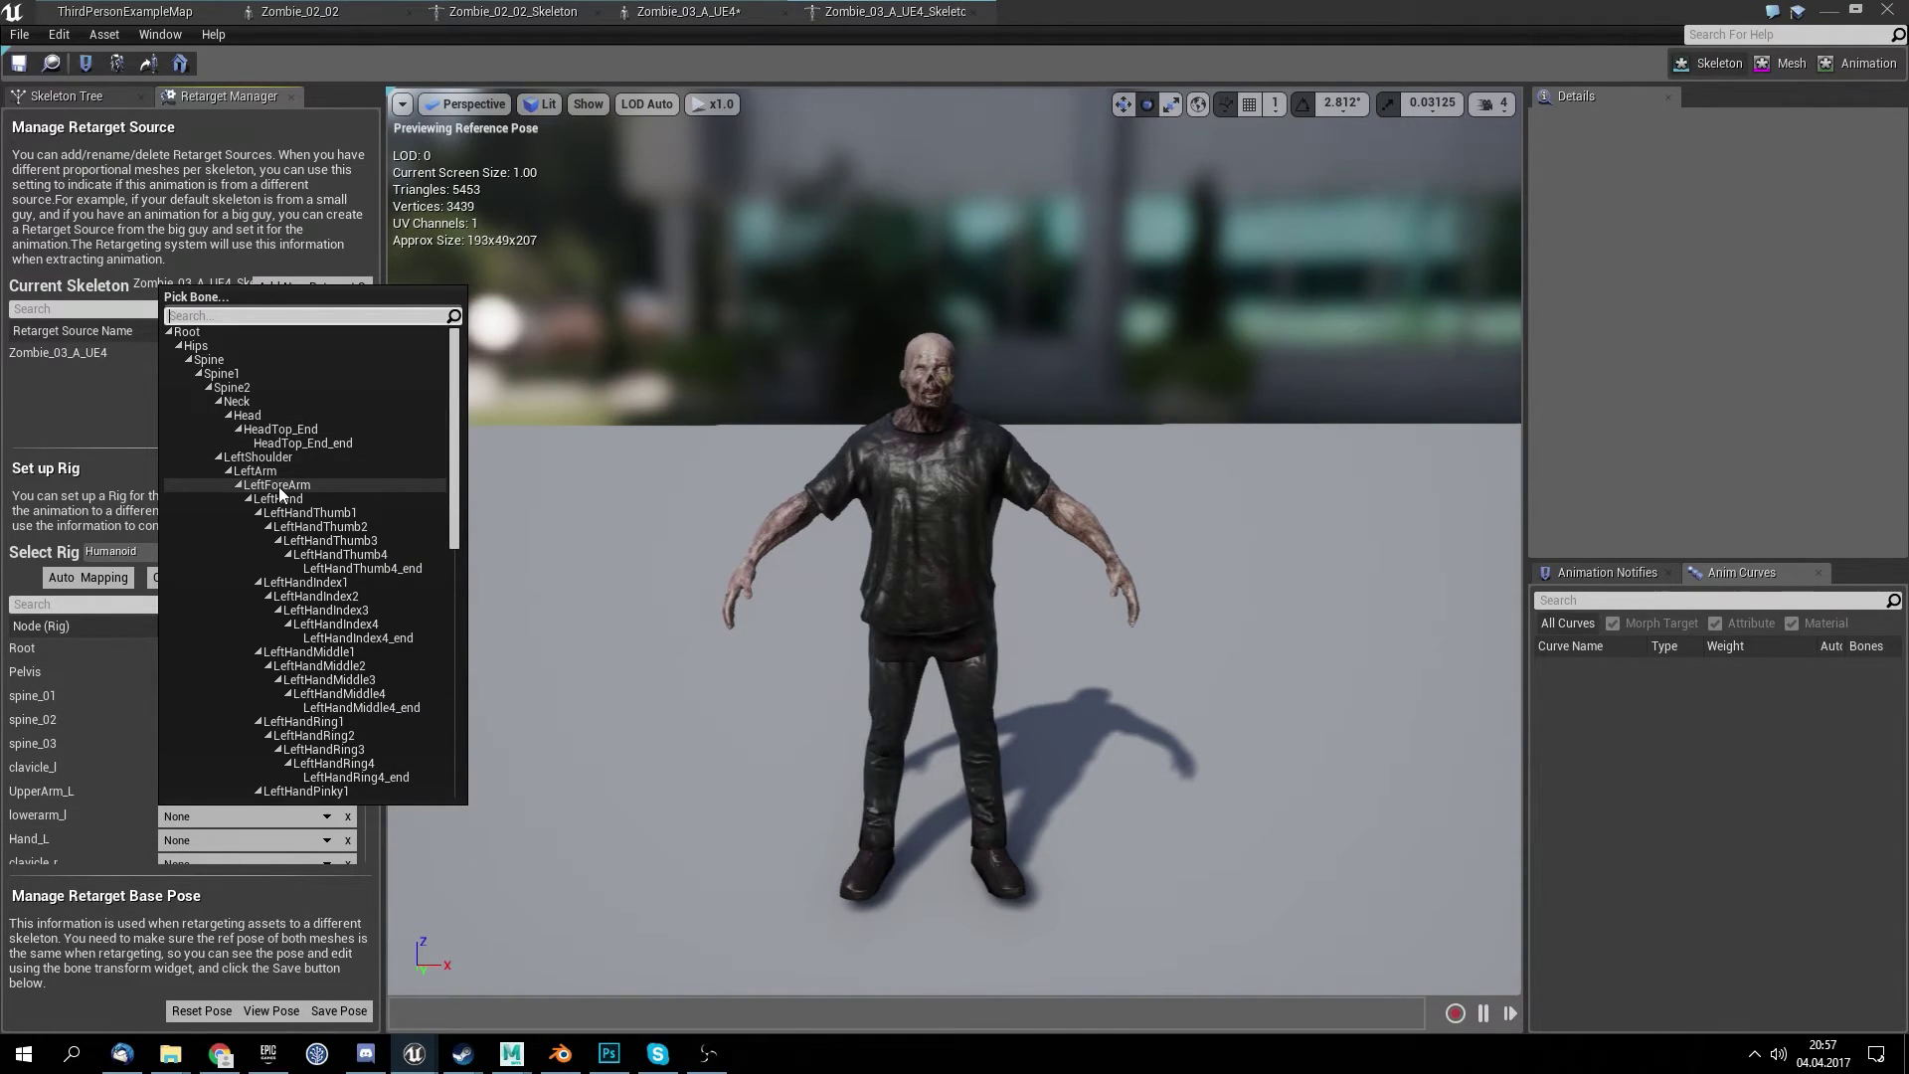
{"action": "left_click", "coordinate": [280, 487]}
{"action": "left_click", "coordinate": [253, 839]}
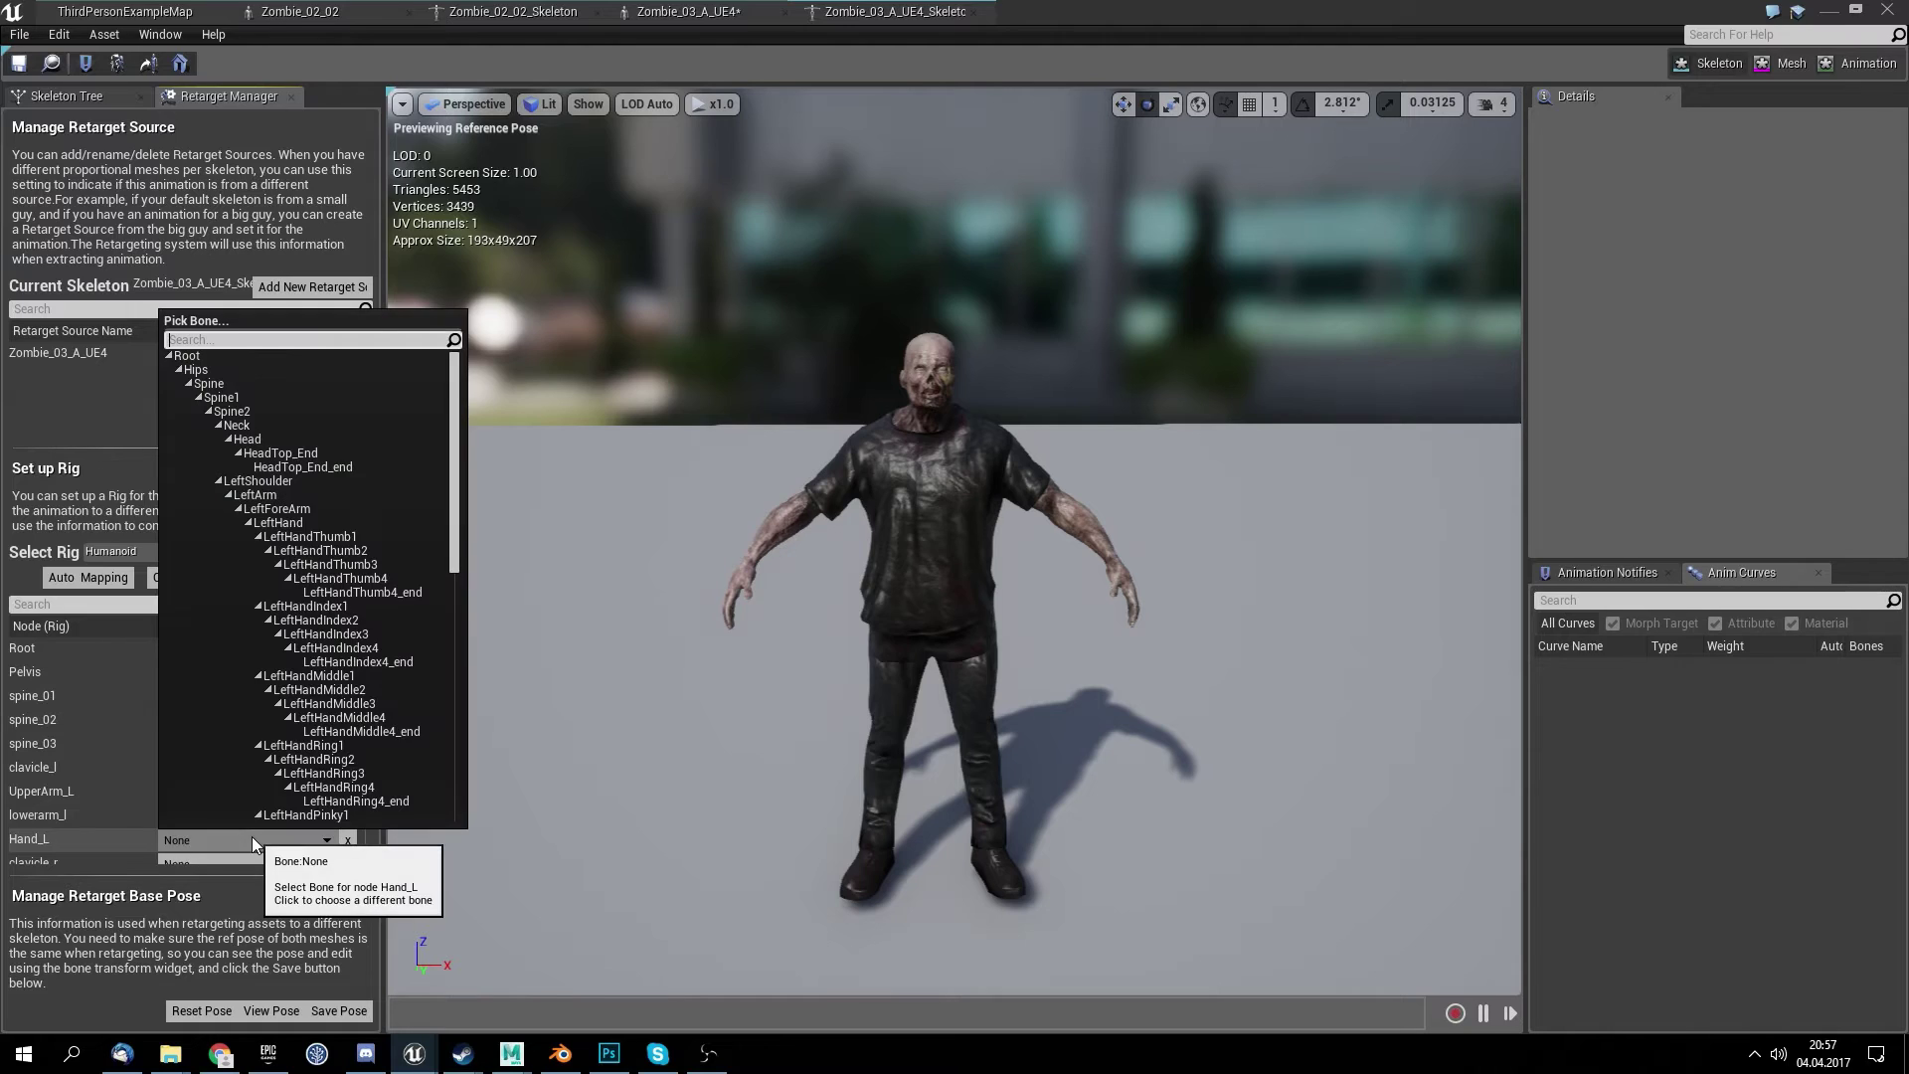
- Map Hand_L to LeftHand and the right clavicle, upper arm, forearm and hand to RightShoulder, RightArm, RightForeArm, RightHand
{"action": "left_click", "coordinate": [308, 522]}
{"action": "scroll", "coordinate": [129, 765], "scroll_direction": "down", "scroll_amount": 2}
{"action": "scroll", "coordinate": [115, 779], "scroll_direction": "down", "scroll_amount": 1}
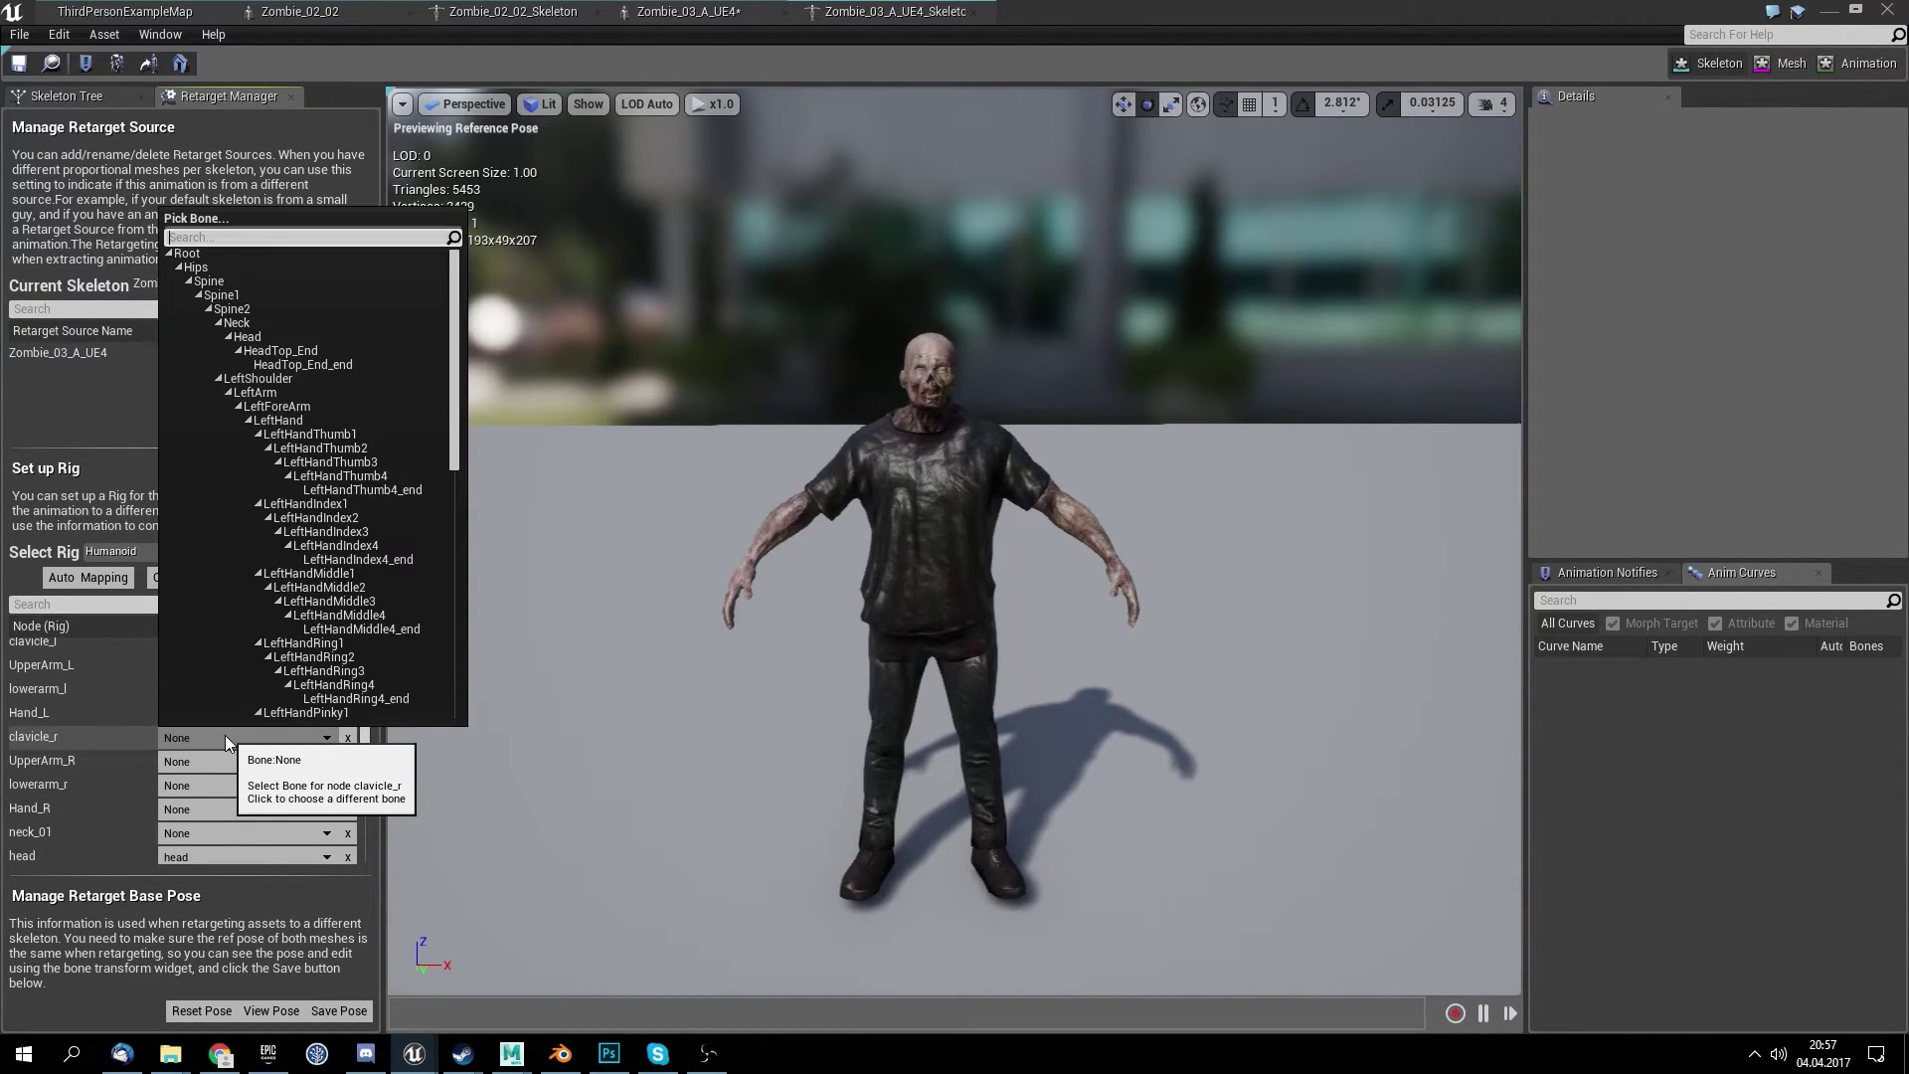
{"action": "scroll", "coordinate": [318, 497], "scroll_direction": "down", "scroll_amount": 4}
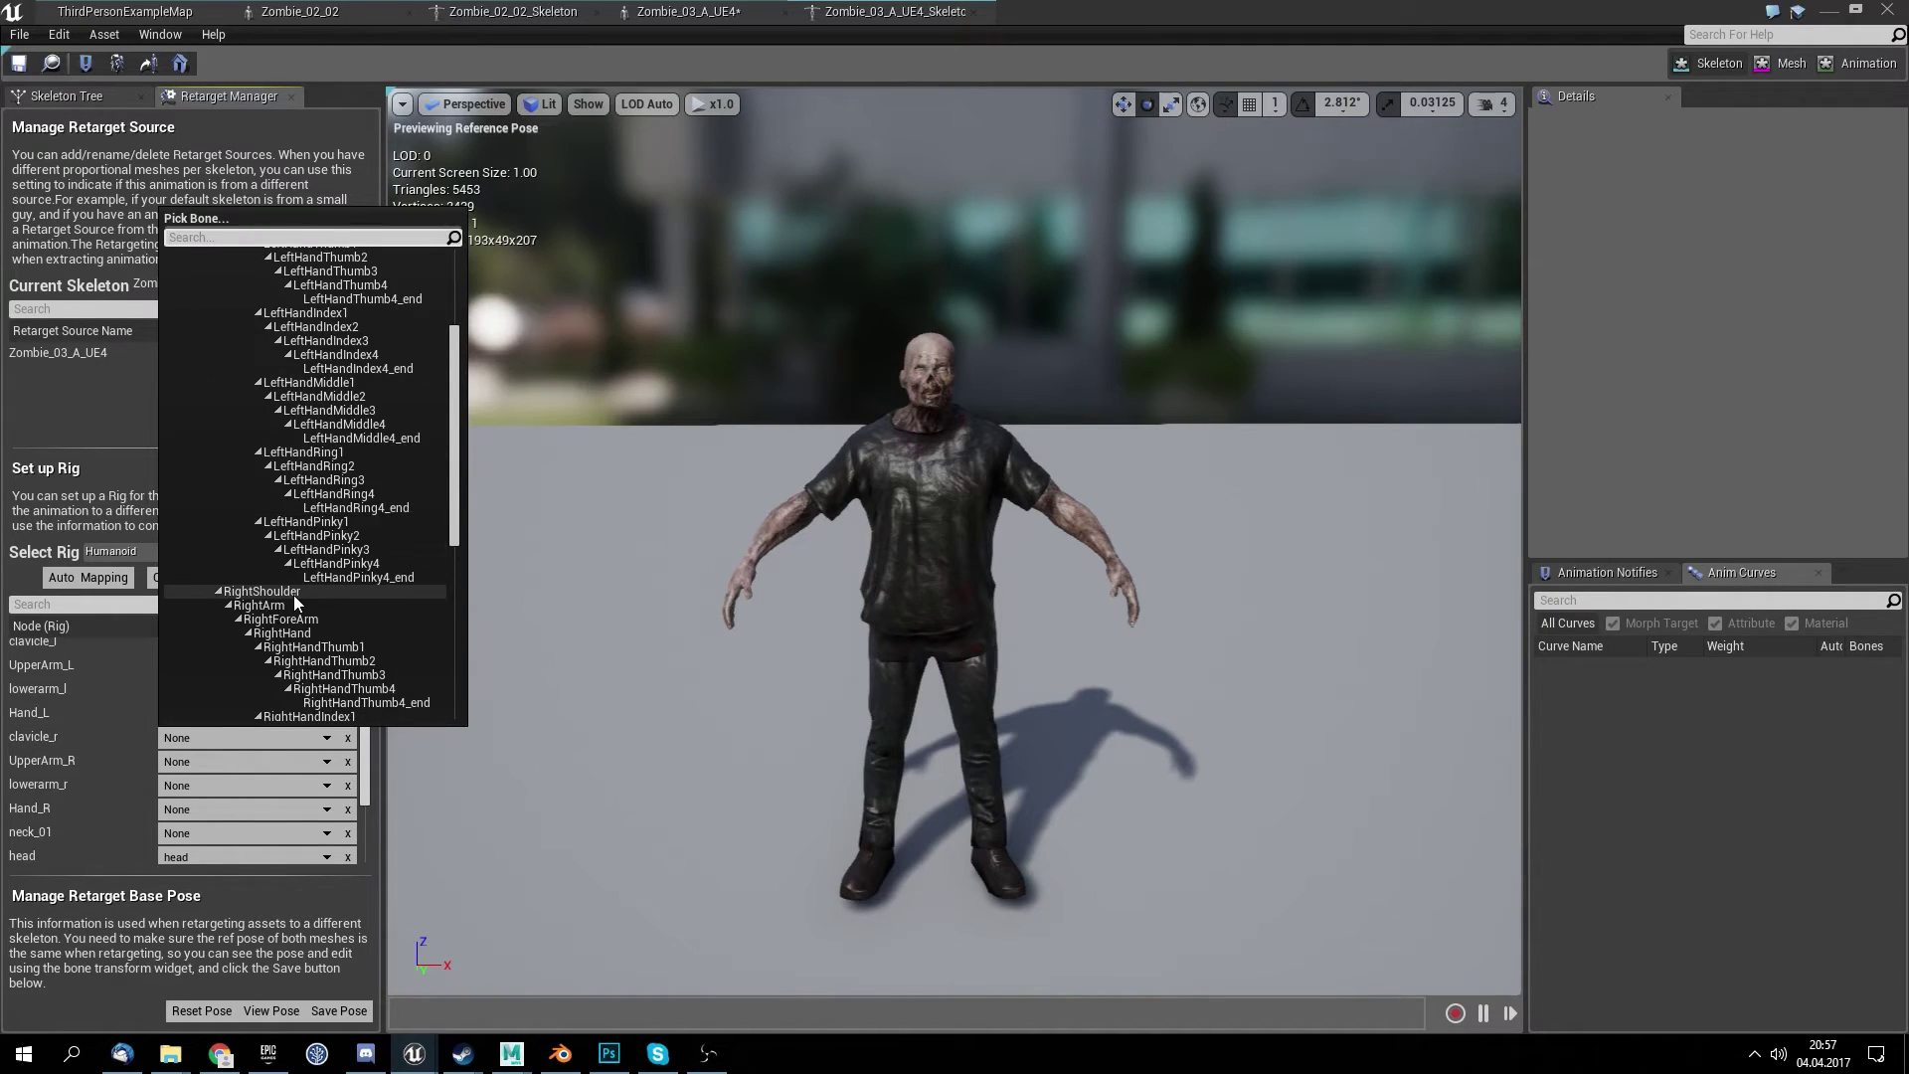
{"action": "left_click", "coordinate": [295, 592]}
{"action": "left_click", "coordinate": [238, 763]}
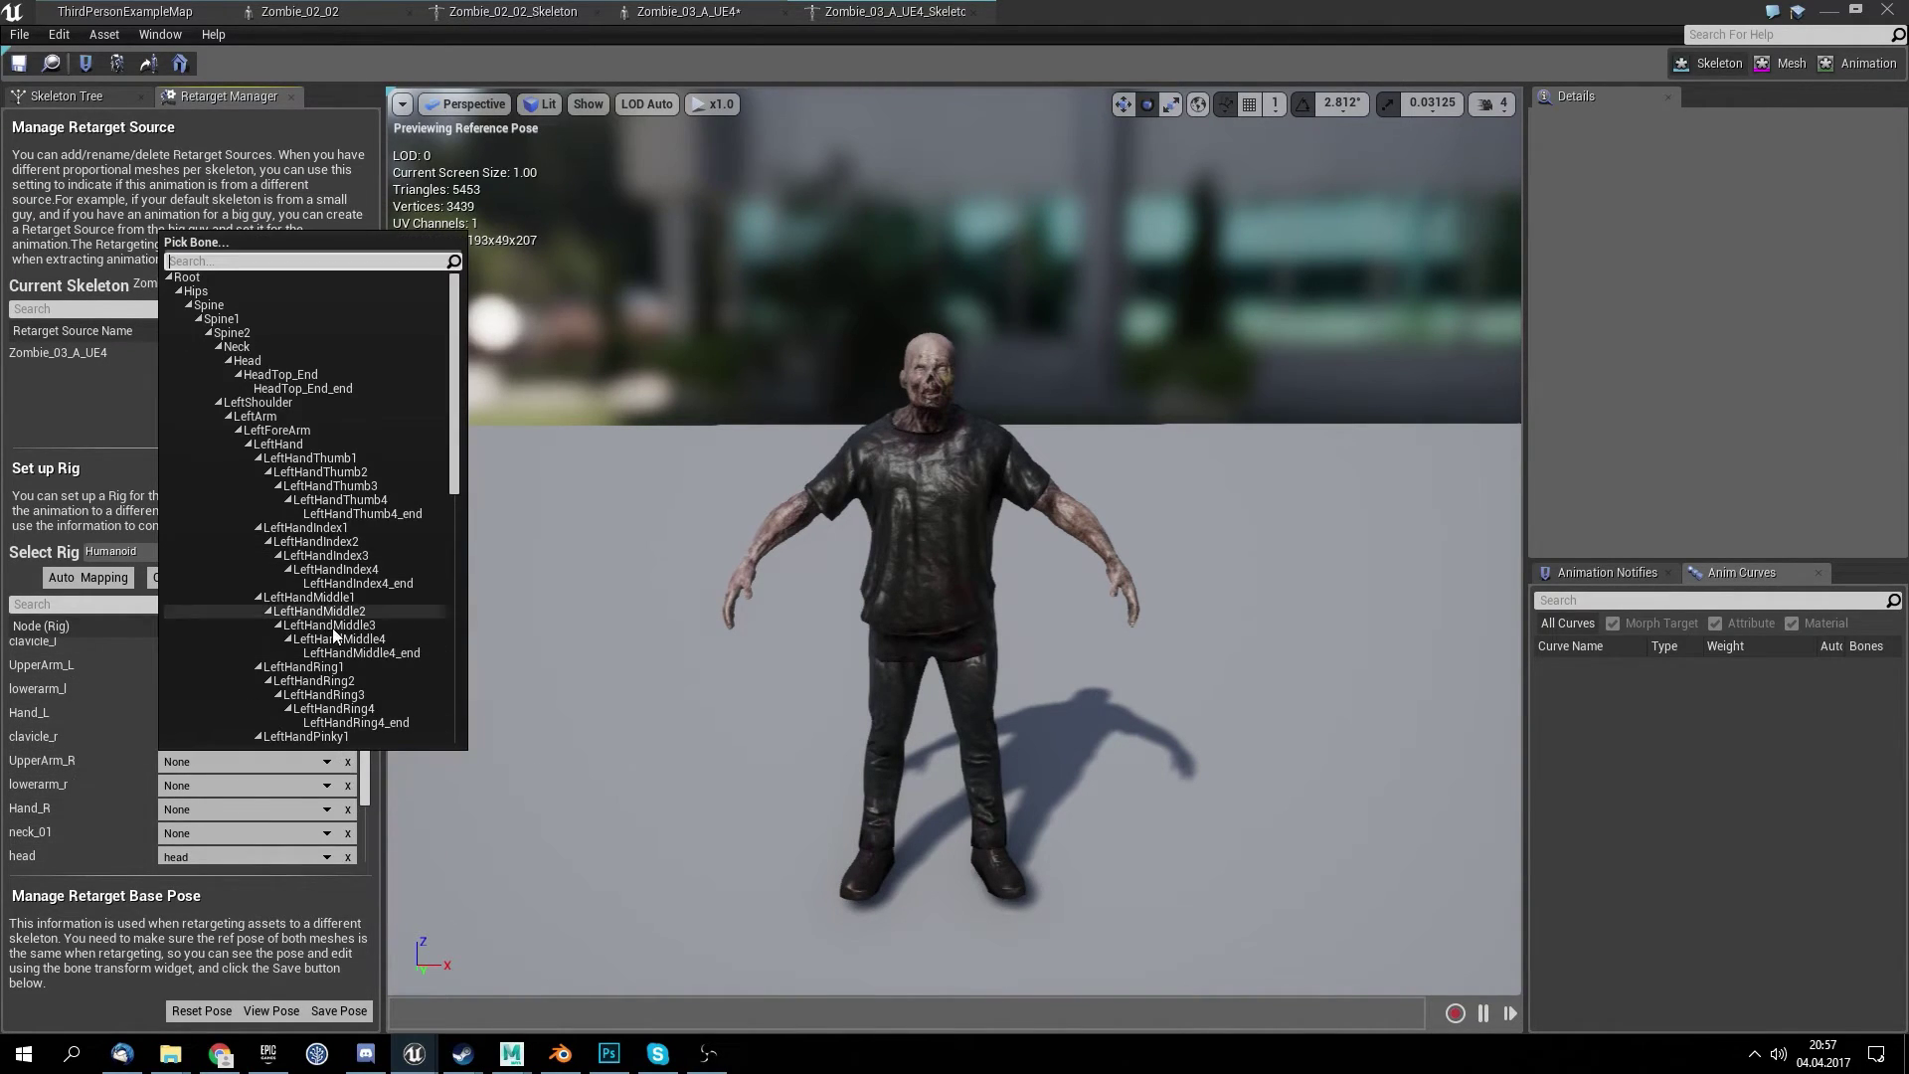
{"action": "scroll", "coordinate": [334, 647], "scroll_direction": "down", "scroll_amount": 6}
{"action": "left_click", "coordinate": [297, 549]}
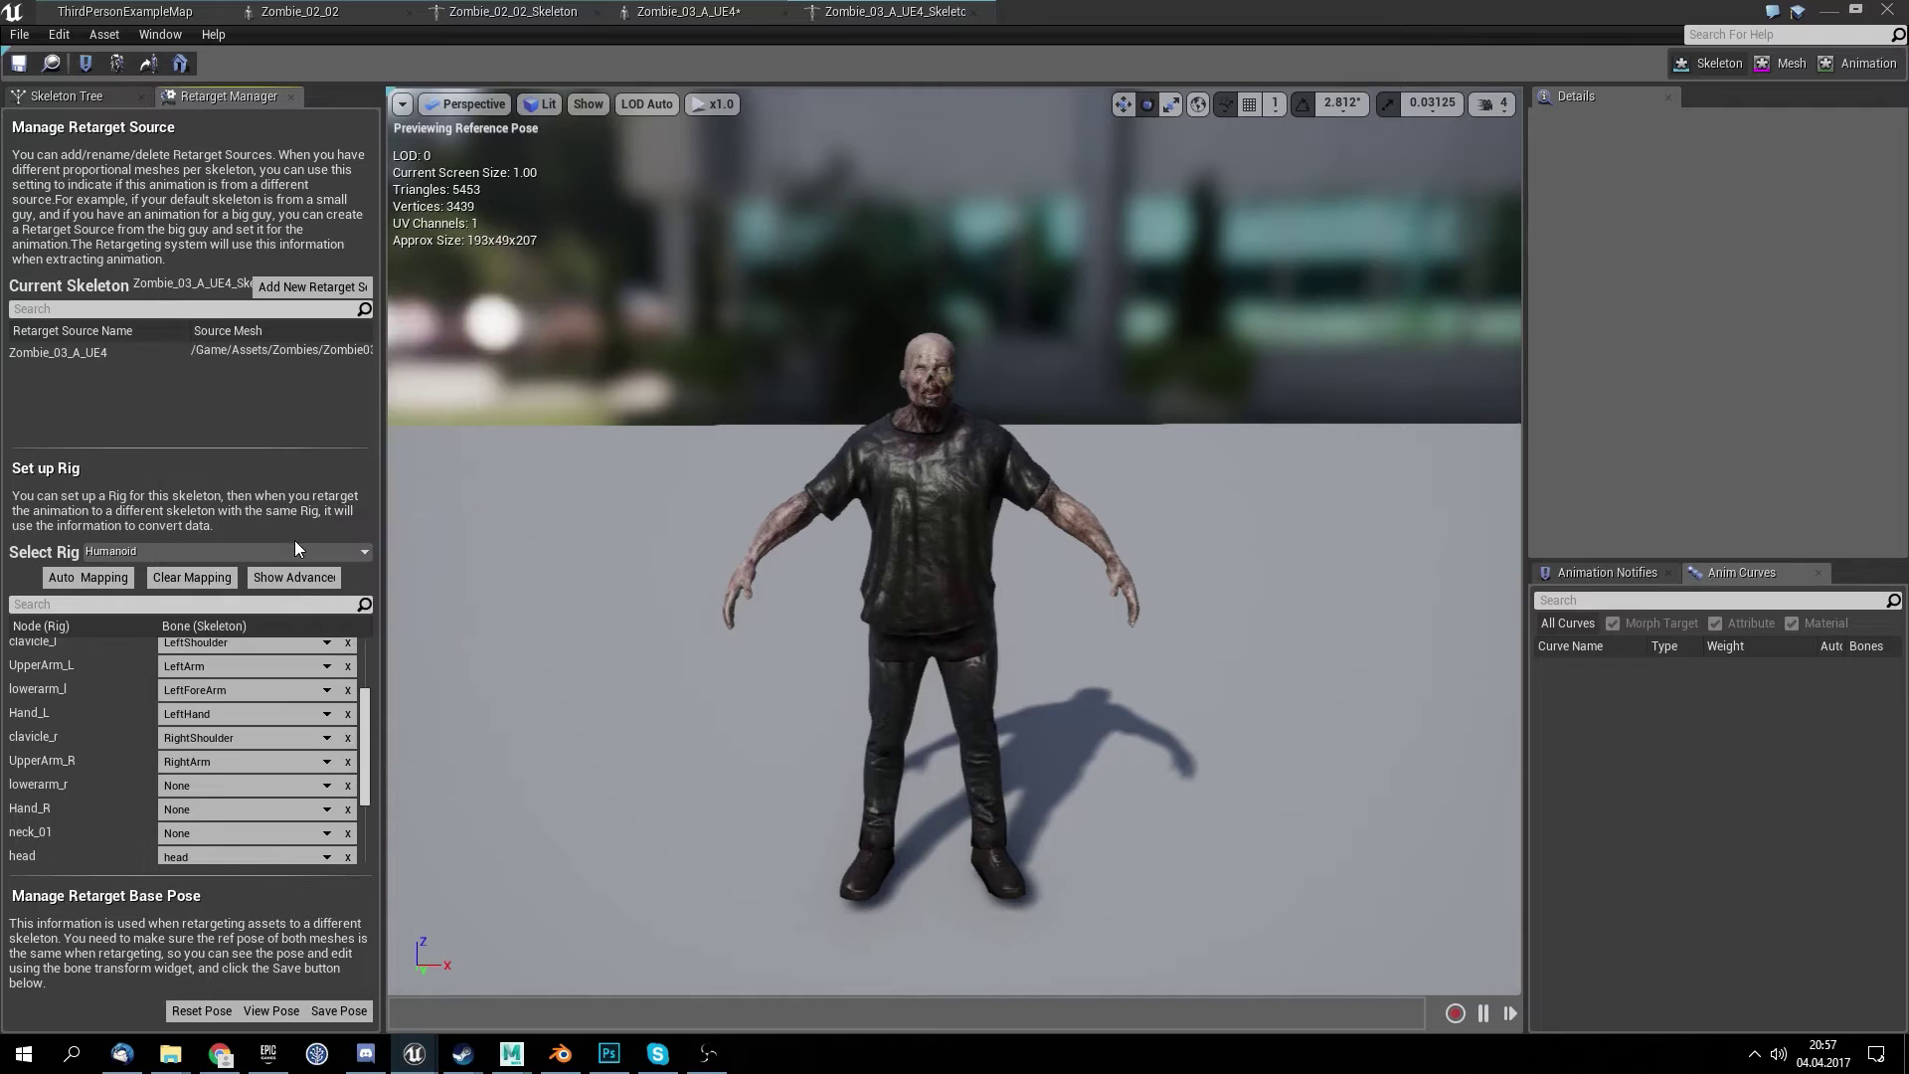
{"action": "scroll", "coordinate": [195, 795], "scroll_direction": "down", "scroll_amount": 1}
{"action": "left_click", "coordinate": [197, 754]}
{"action": "scroll", "coordinate": [295, 603], "scroll_direction": "down", "scroll_amount": 3}
{"action": "scroll", "coordinate": [294, 602], "scroll_direction": "down", "scroll_amount": 3}
{"action": "left_click", "coordinate": [296, 545]}
{"action": "scroll", "coordinate": [134, 735], "scroll_direction": "down", "scroll_amount": 1}
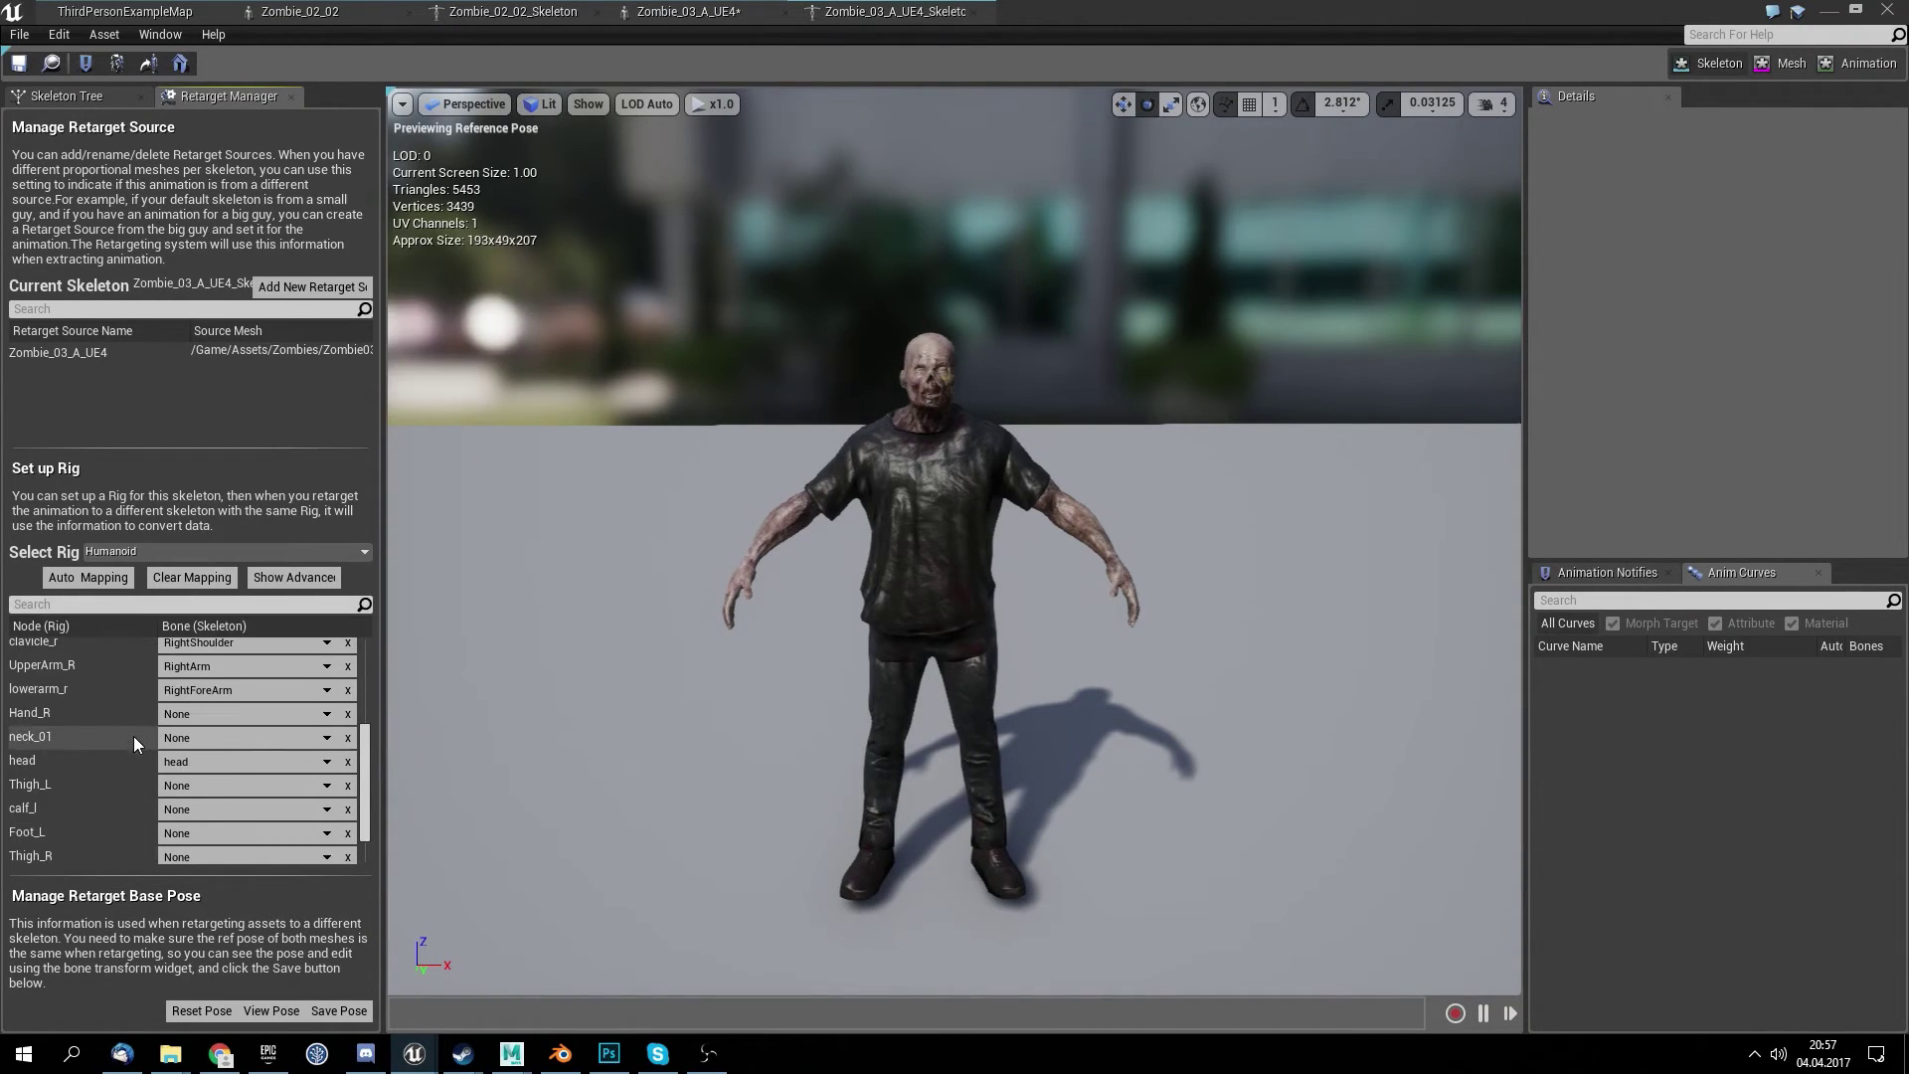
{"action": "left_click", "coordinate": [195, 713]}
{"action": "scroll", "coordinate": [403, 553], "scroll_direction": "down", "scroll_amount": 6}
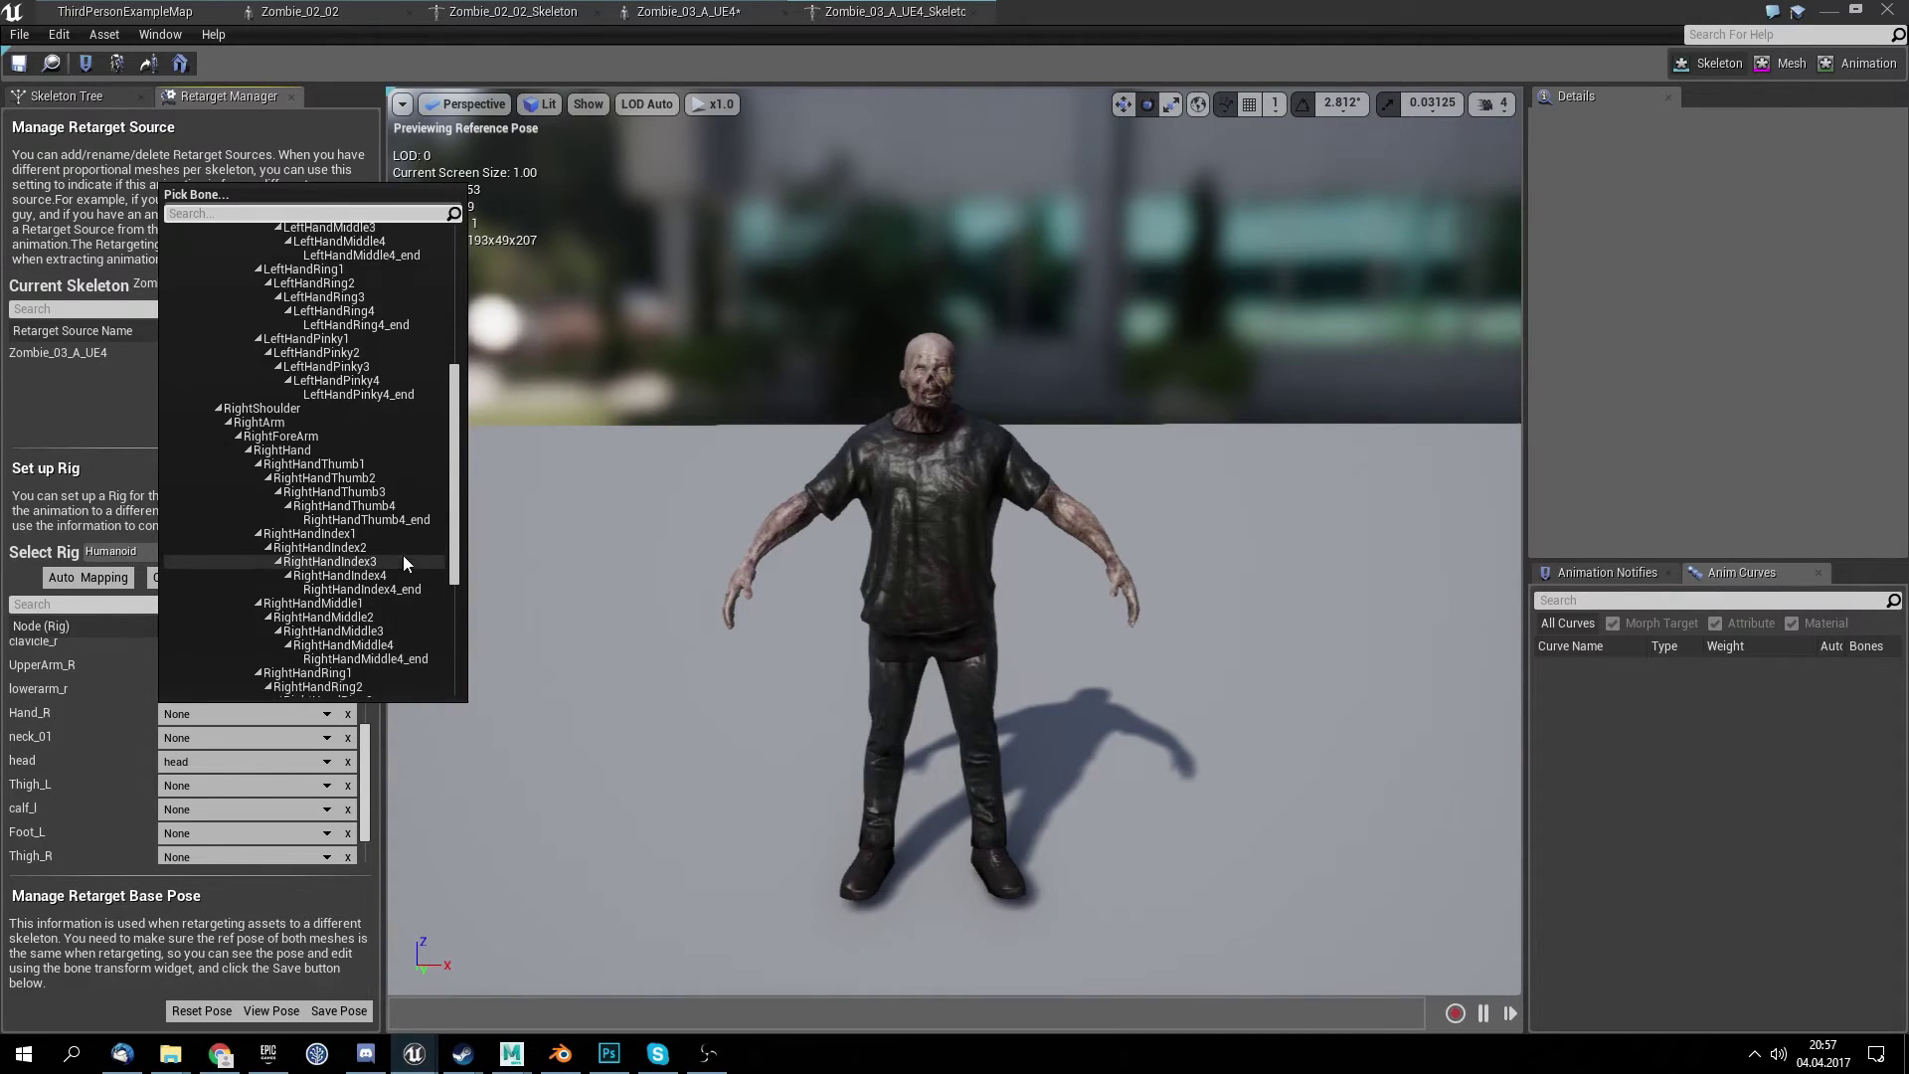
{"action": "scroll", "coordinate": [405, 555], "scroll_direction": "down", "scroll_amount": 5}
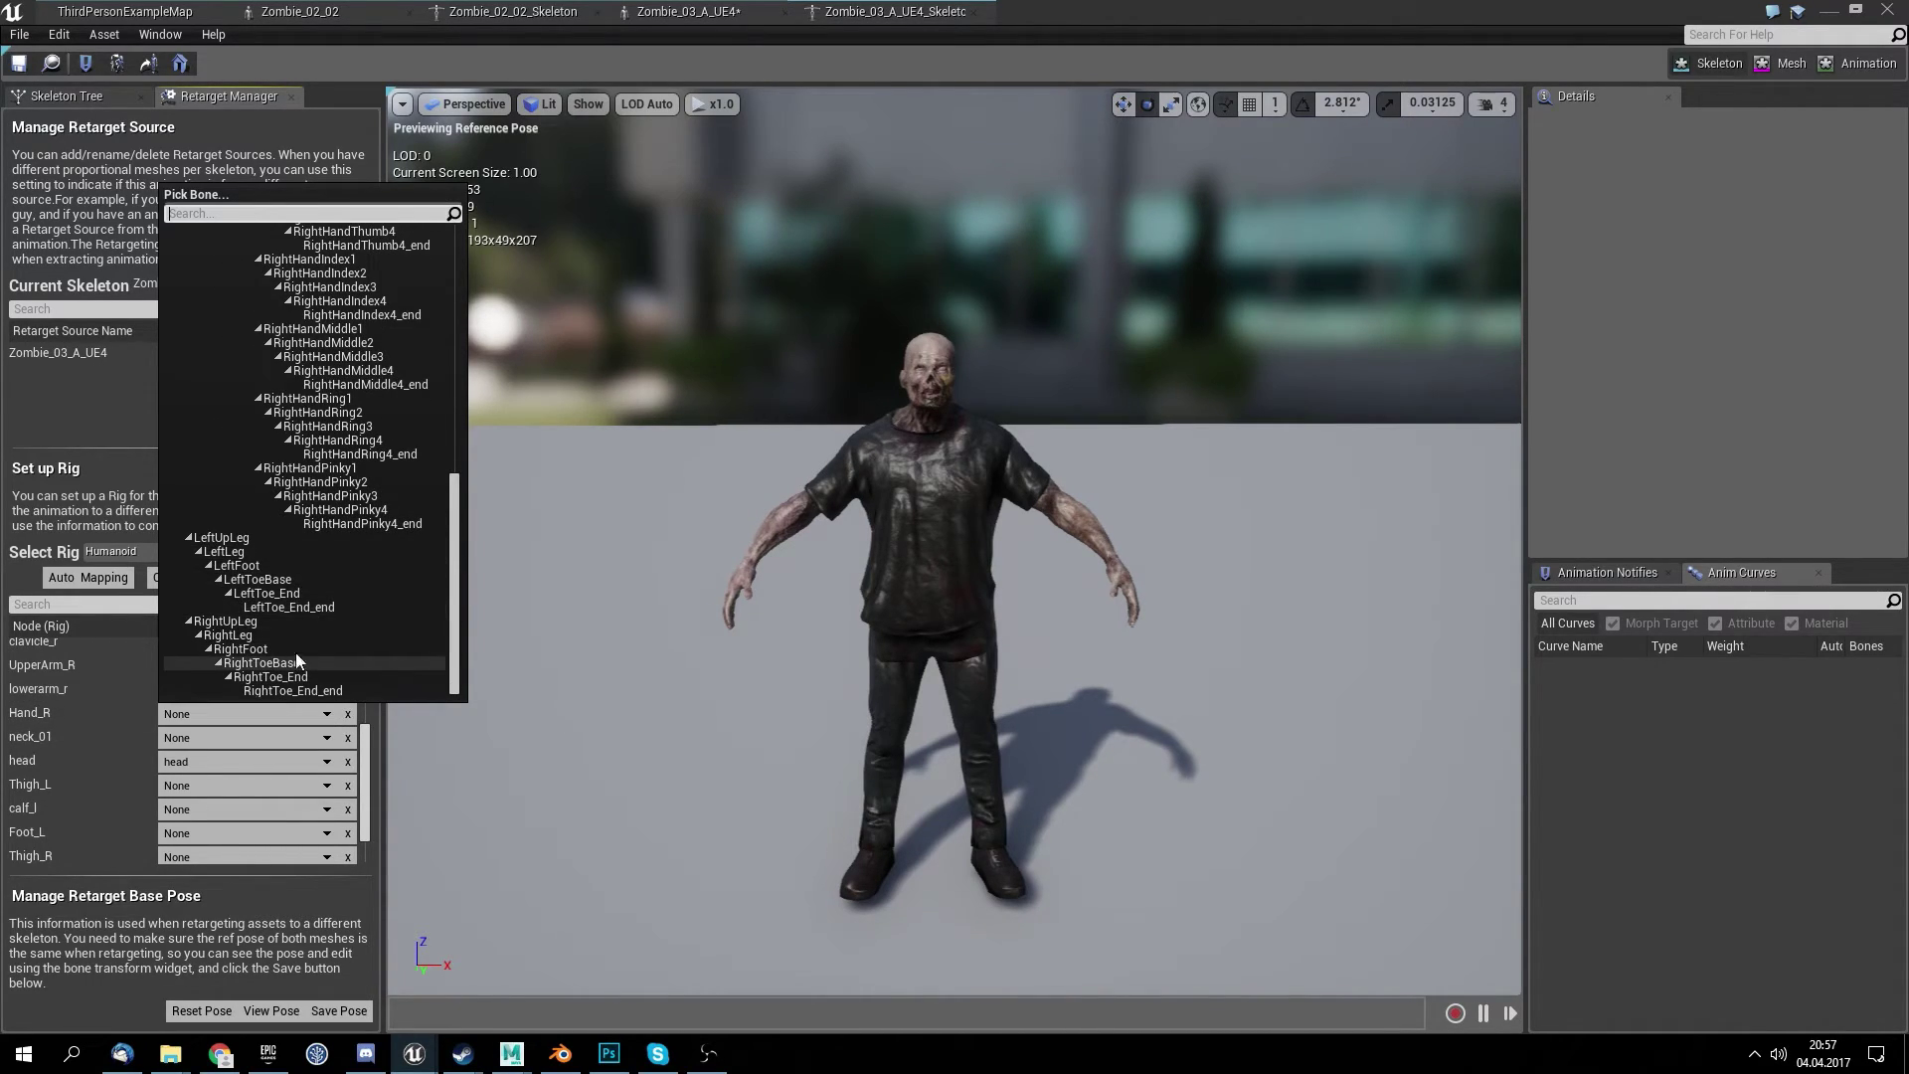
{"action": "scroll", "coordinate": [302, 646], "scroll_direction": "up", "scroll_amount": 7}
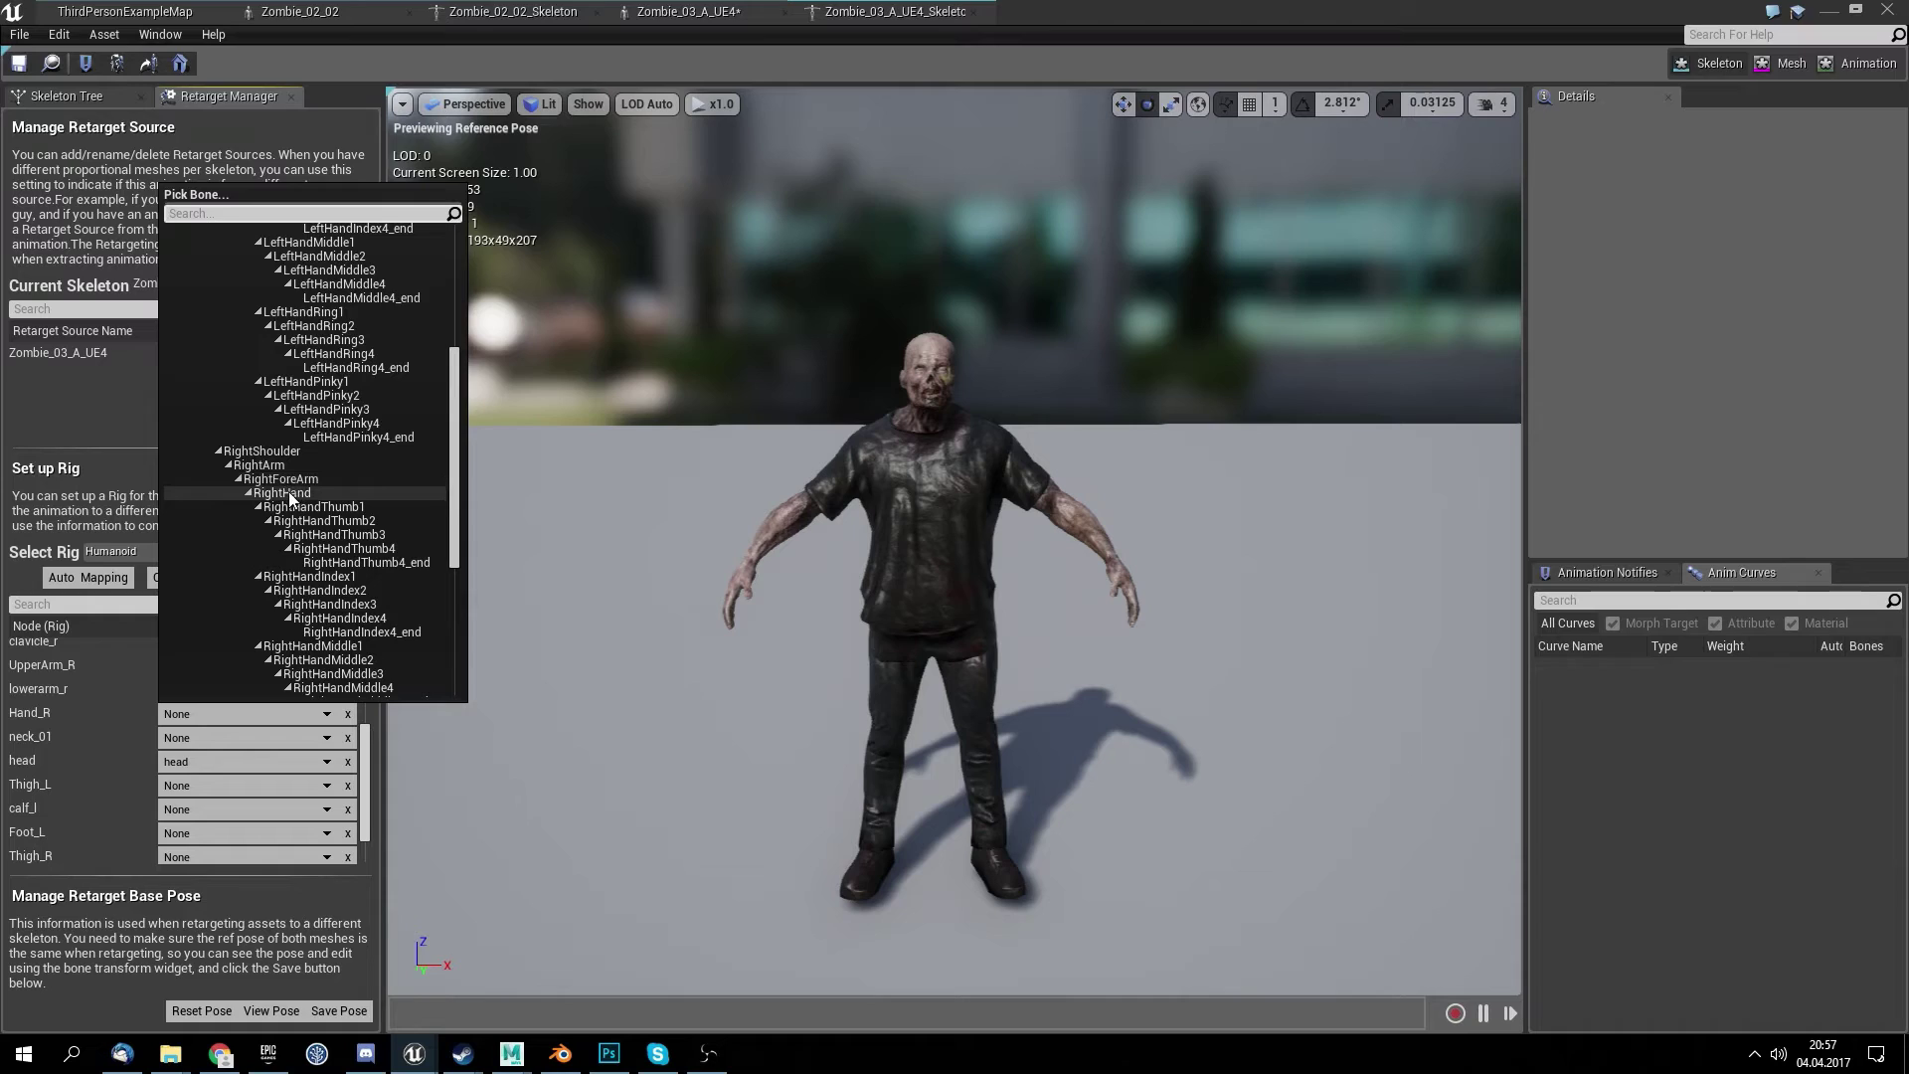
{"action": "left_click", "coordinate": [291, 494]}
- Map neck_01 to Neck and Thigh_L, calf_l, Foot_L to LeftUpLeg, LeftLeg, LeftFoot
{"action": "scroll", "coordinate": [64, 806], "scroll_direction": "down", "scroll_amount": 1}
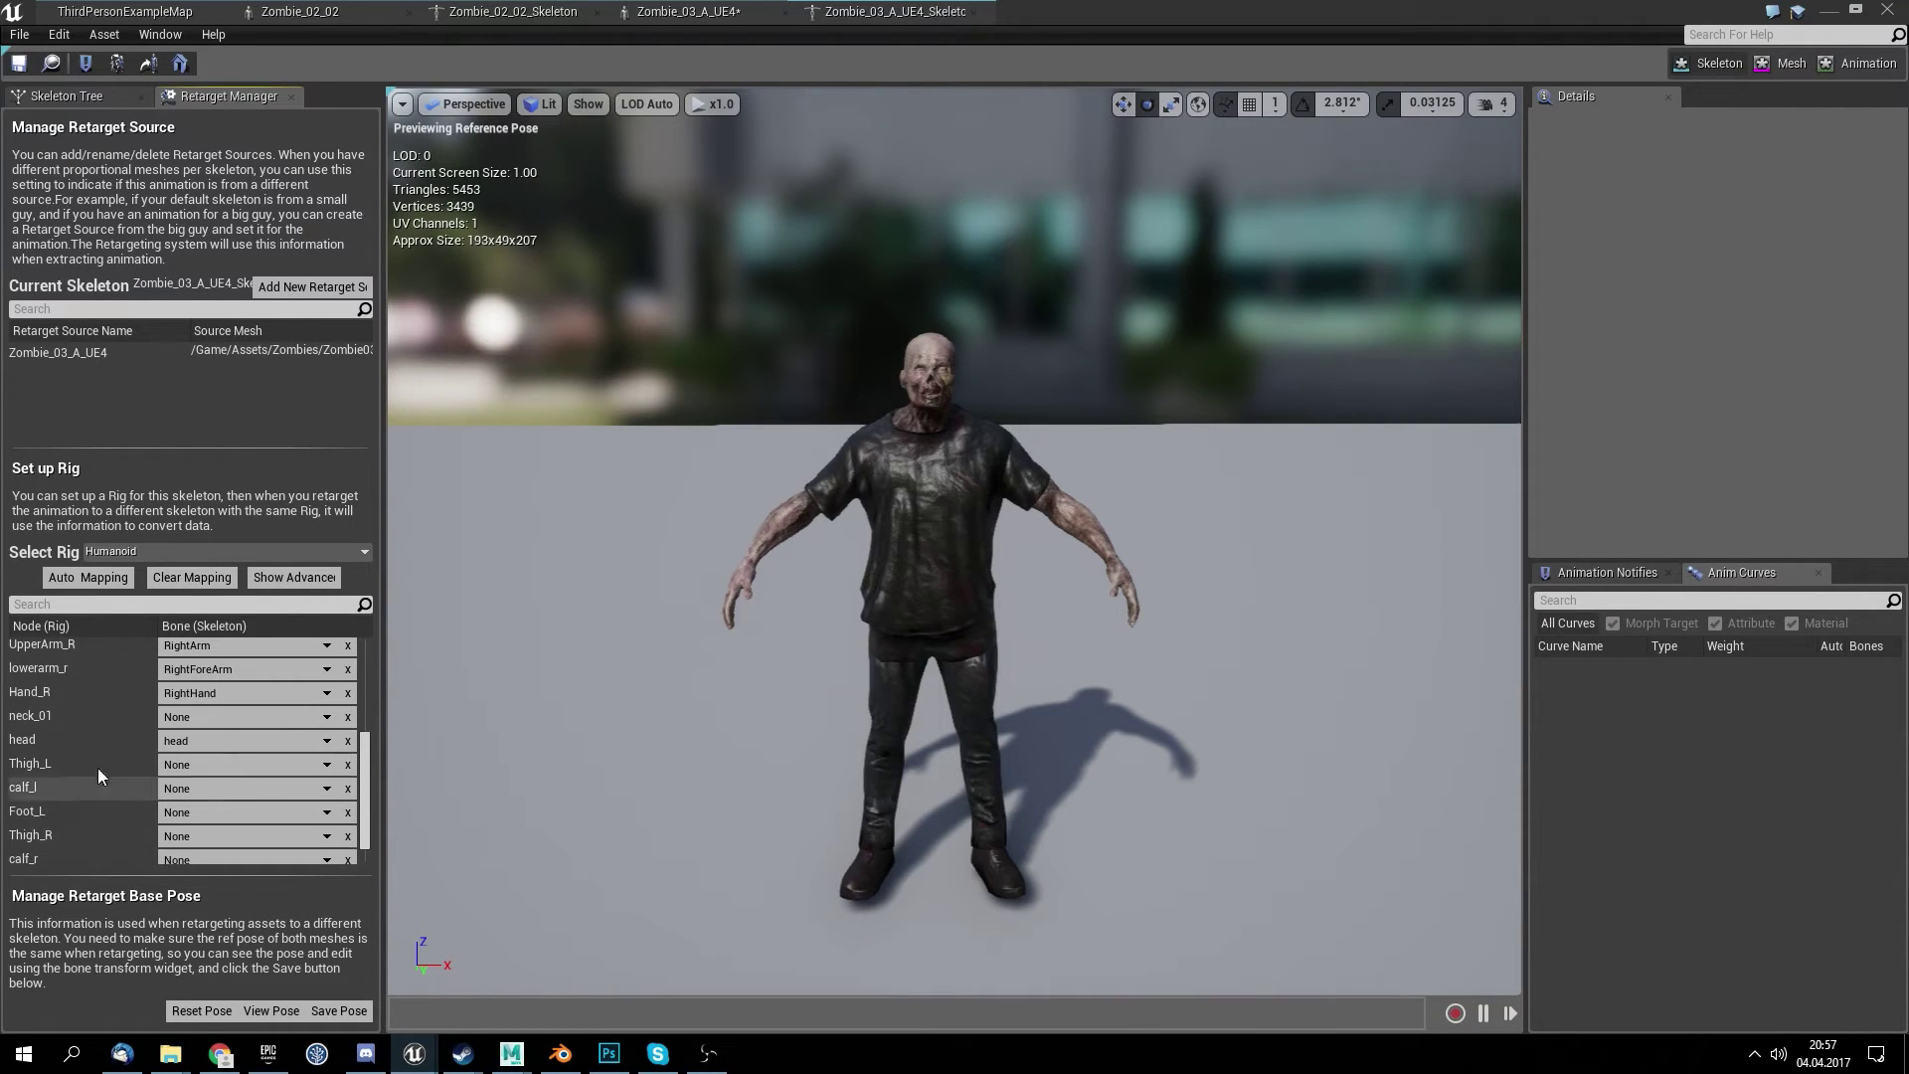
{"action": "left_click", "coordinate": [201, 714]}
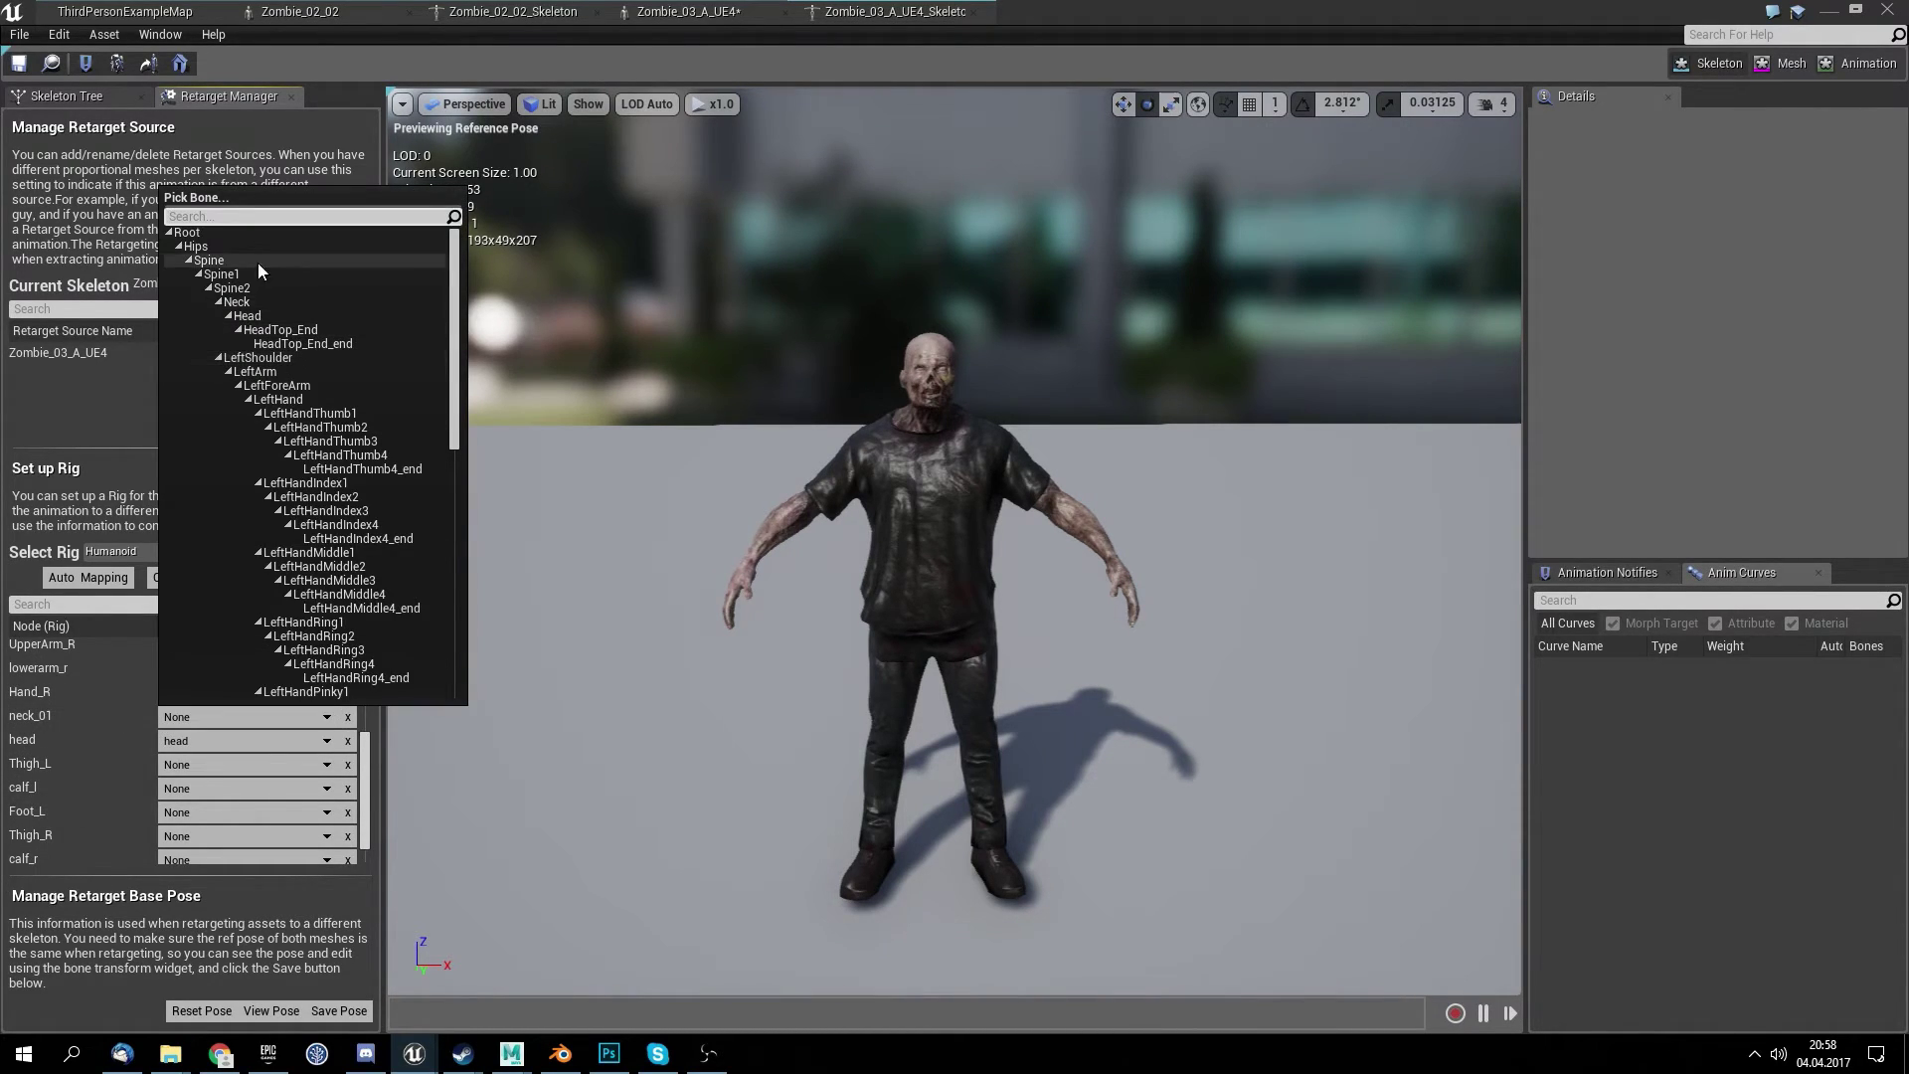
{"action": "left_click", "coordinate": [234, 304]}
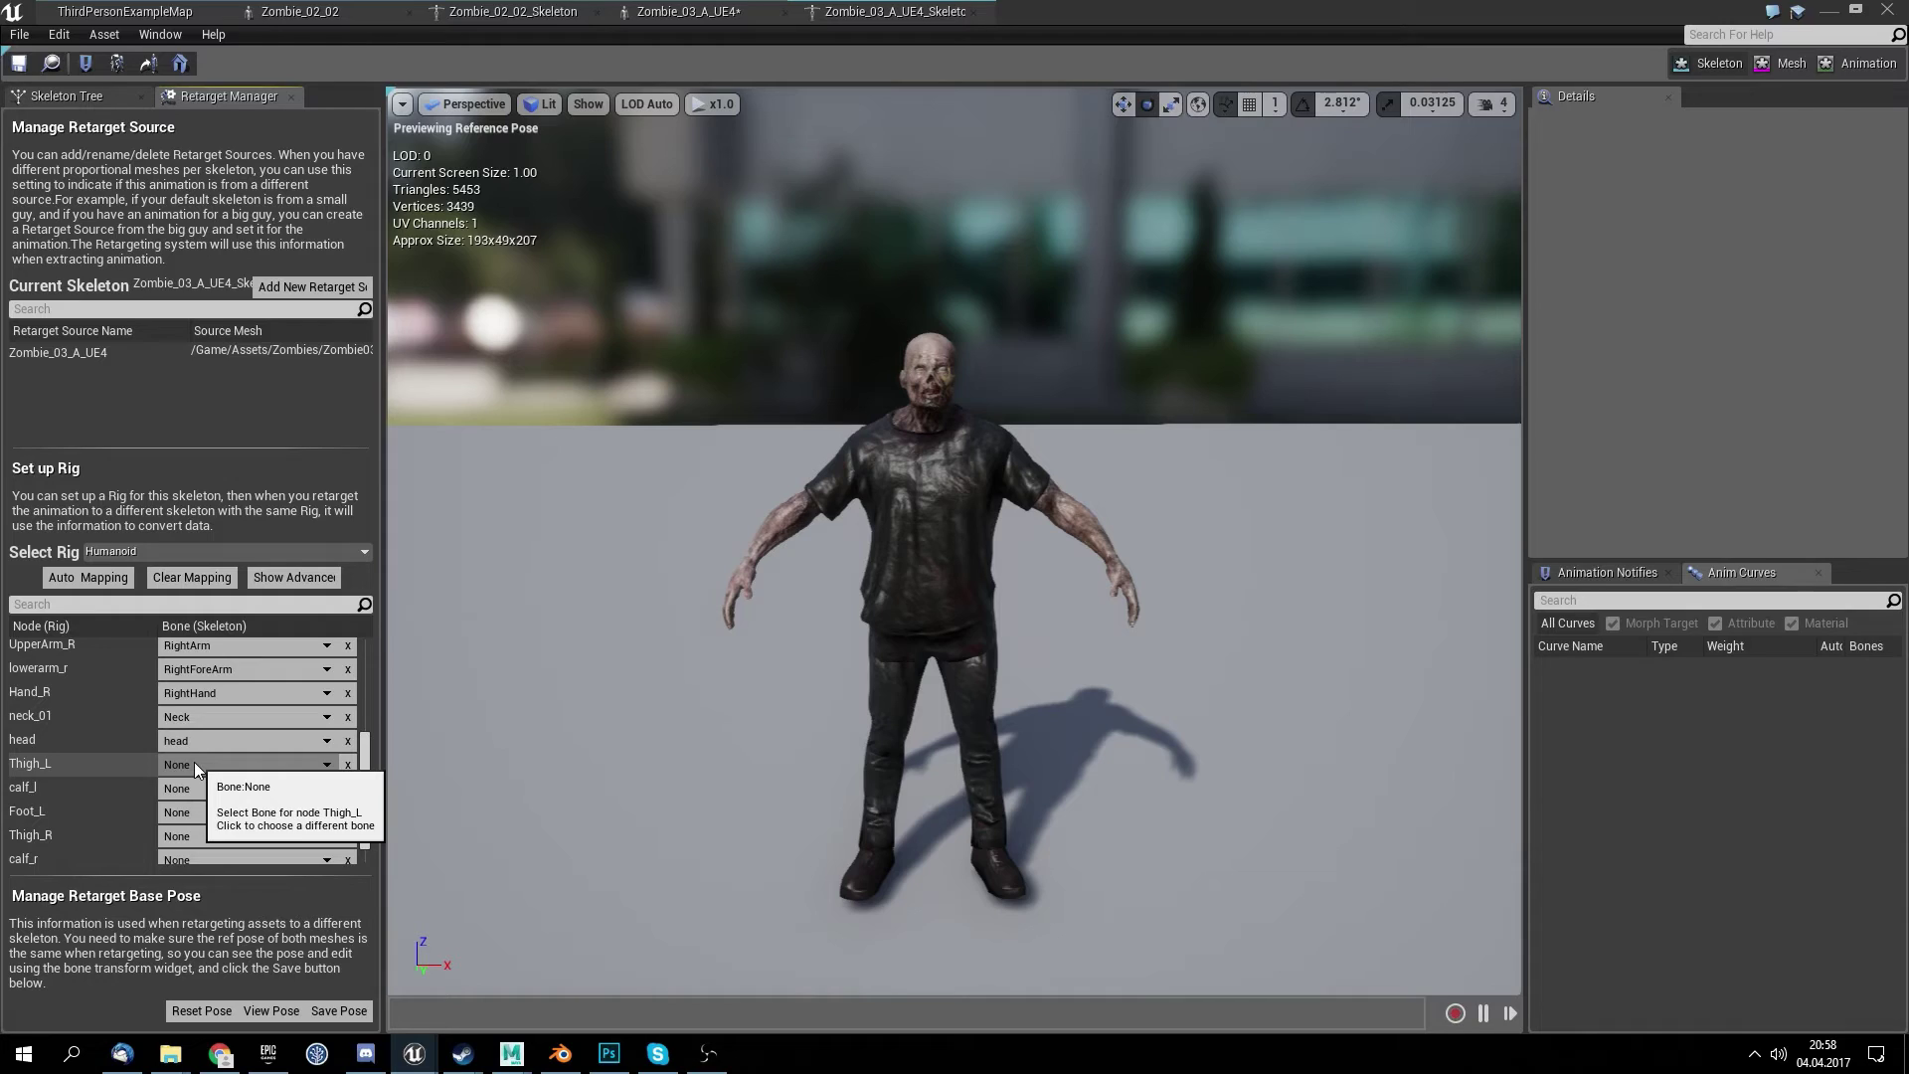
{"action": "scroll", "coordinate": [194, 762], "scroll_direction": "down", "scroll_amount": 1}
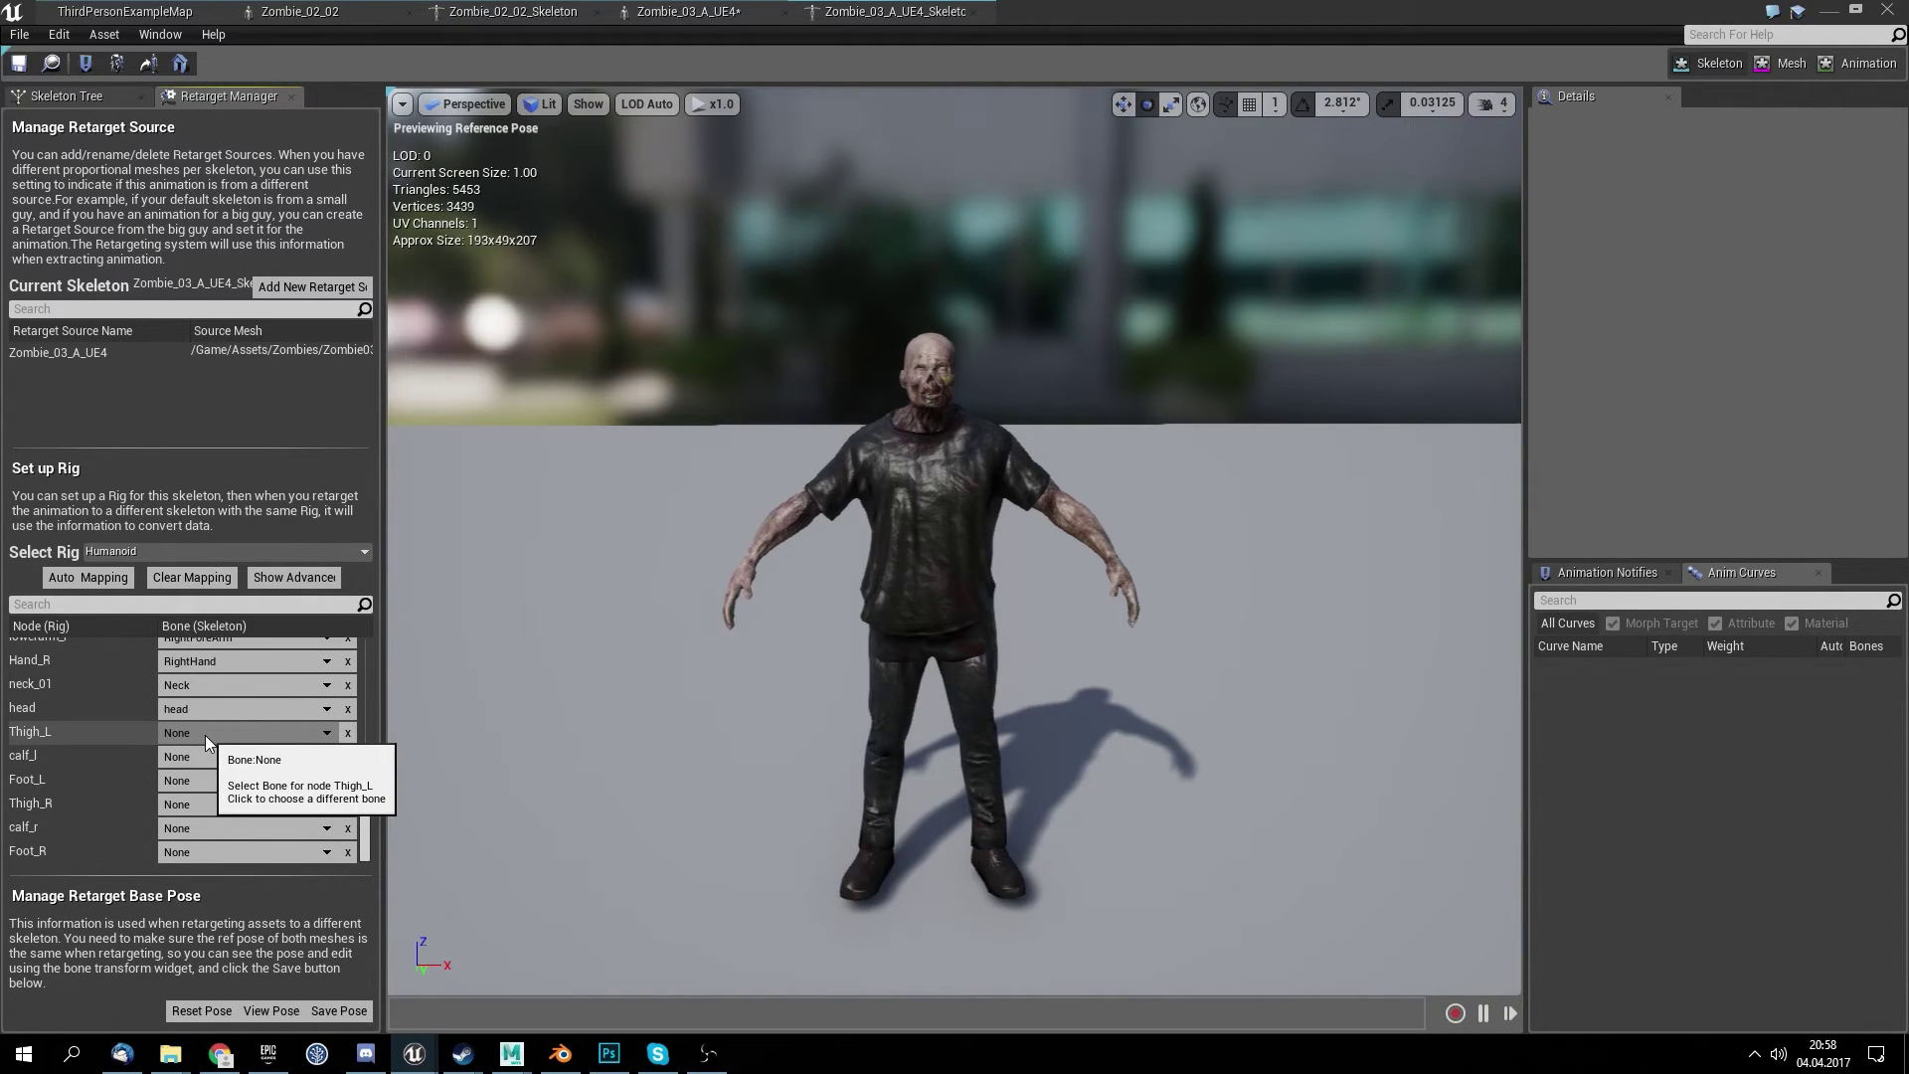
{"action": "left_click", "coordinate": [205, 736]}
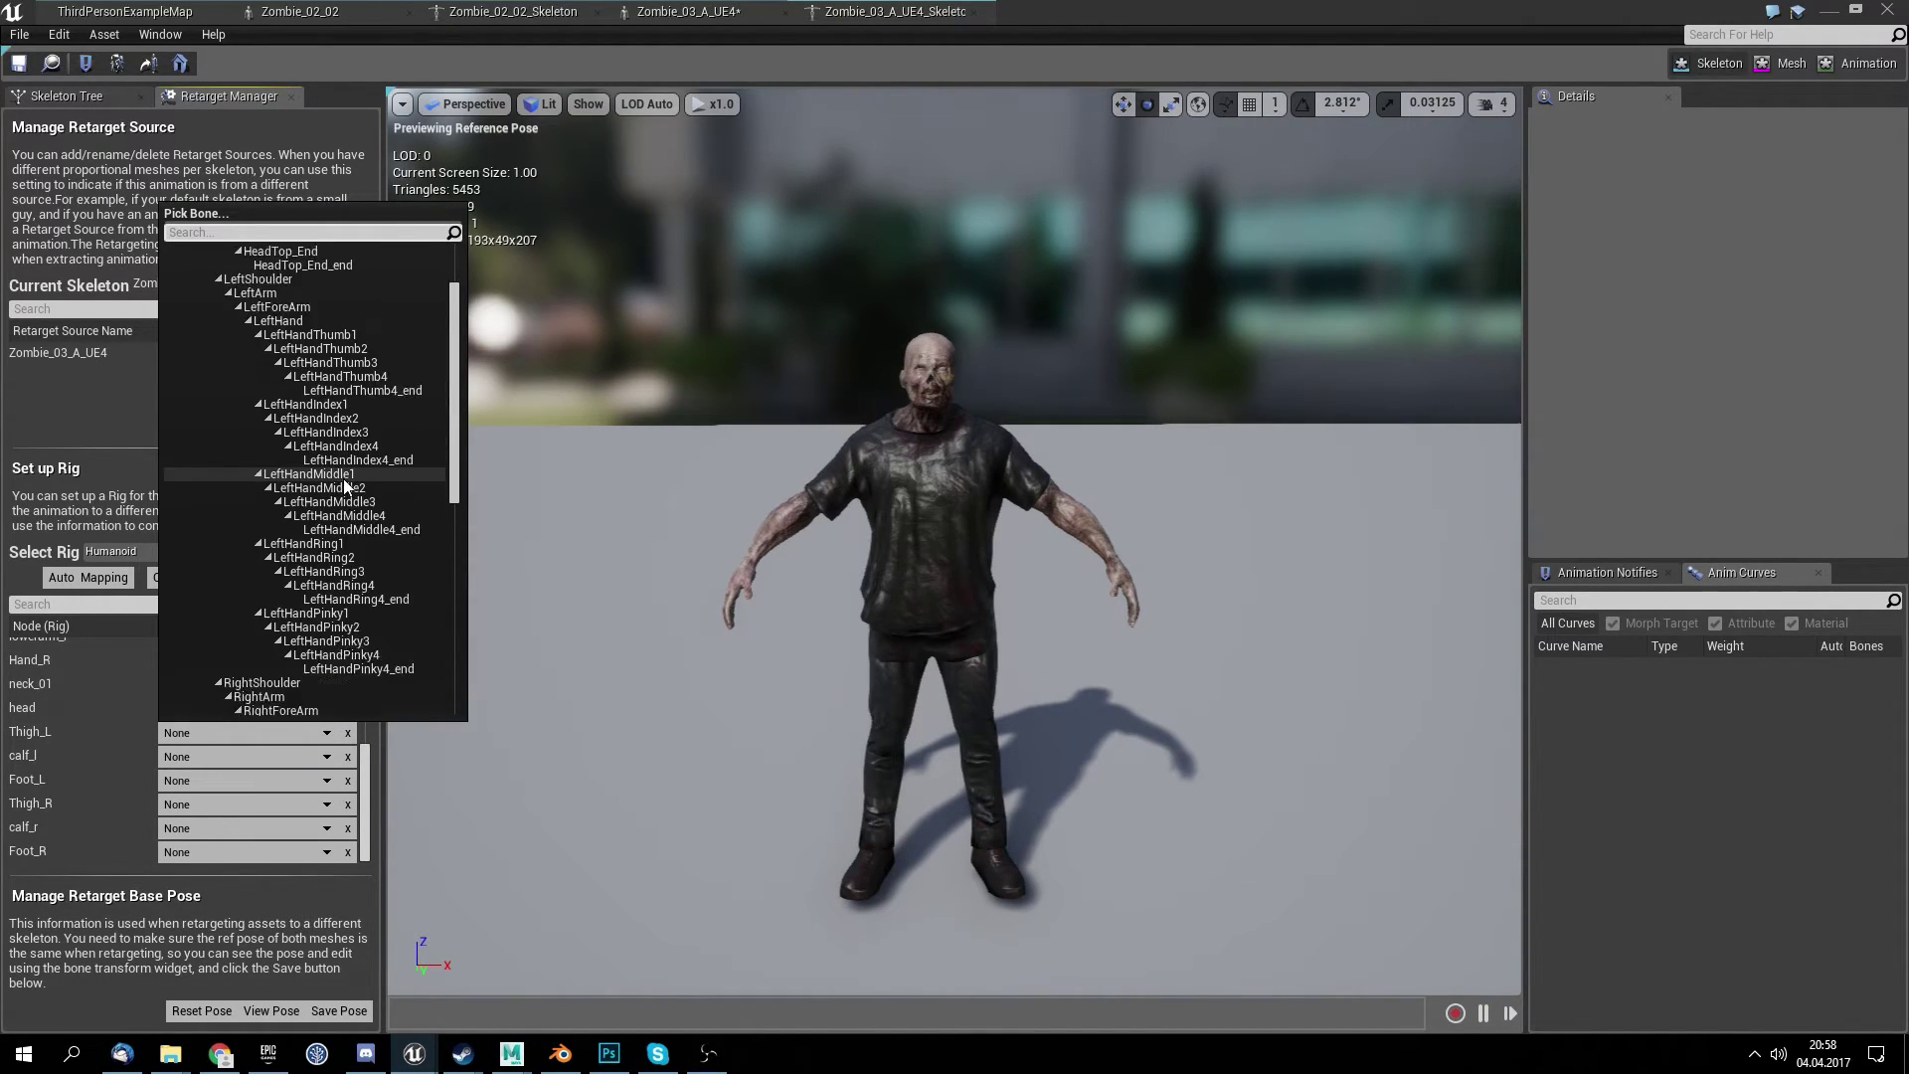
{"action": "scroll", "coordinate": [343, 481], "scroll_direction": "down", "scroll_amount": 10}
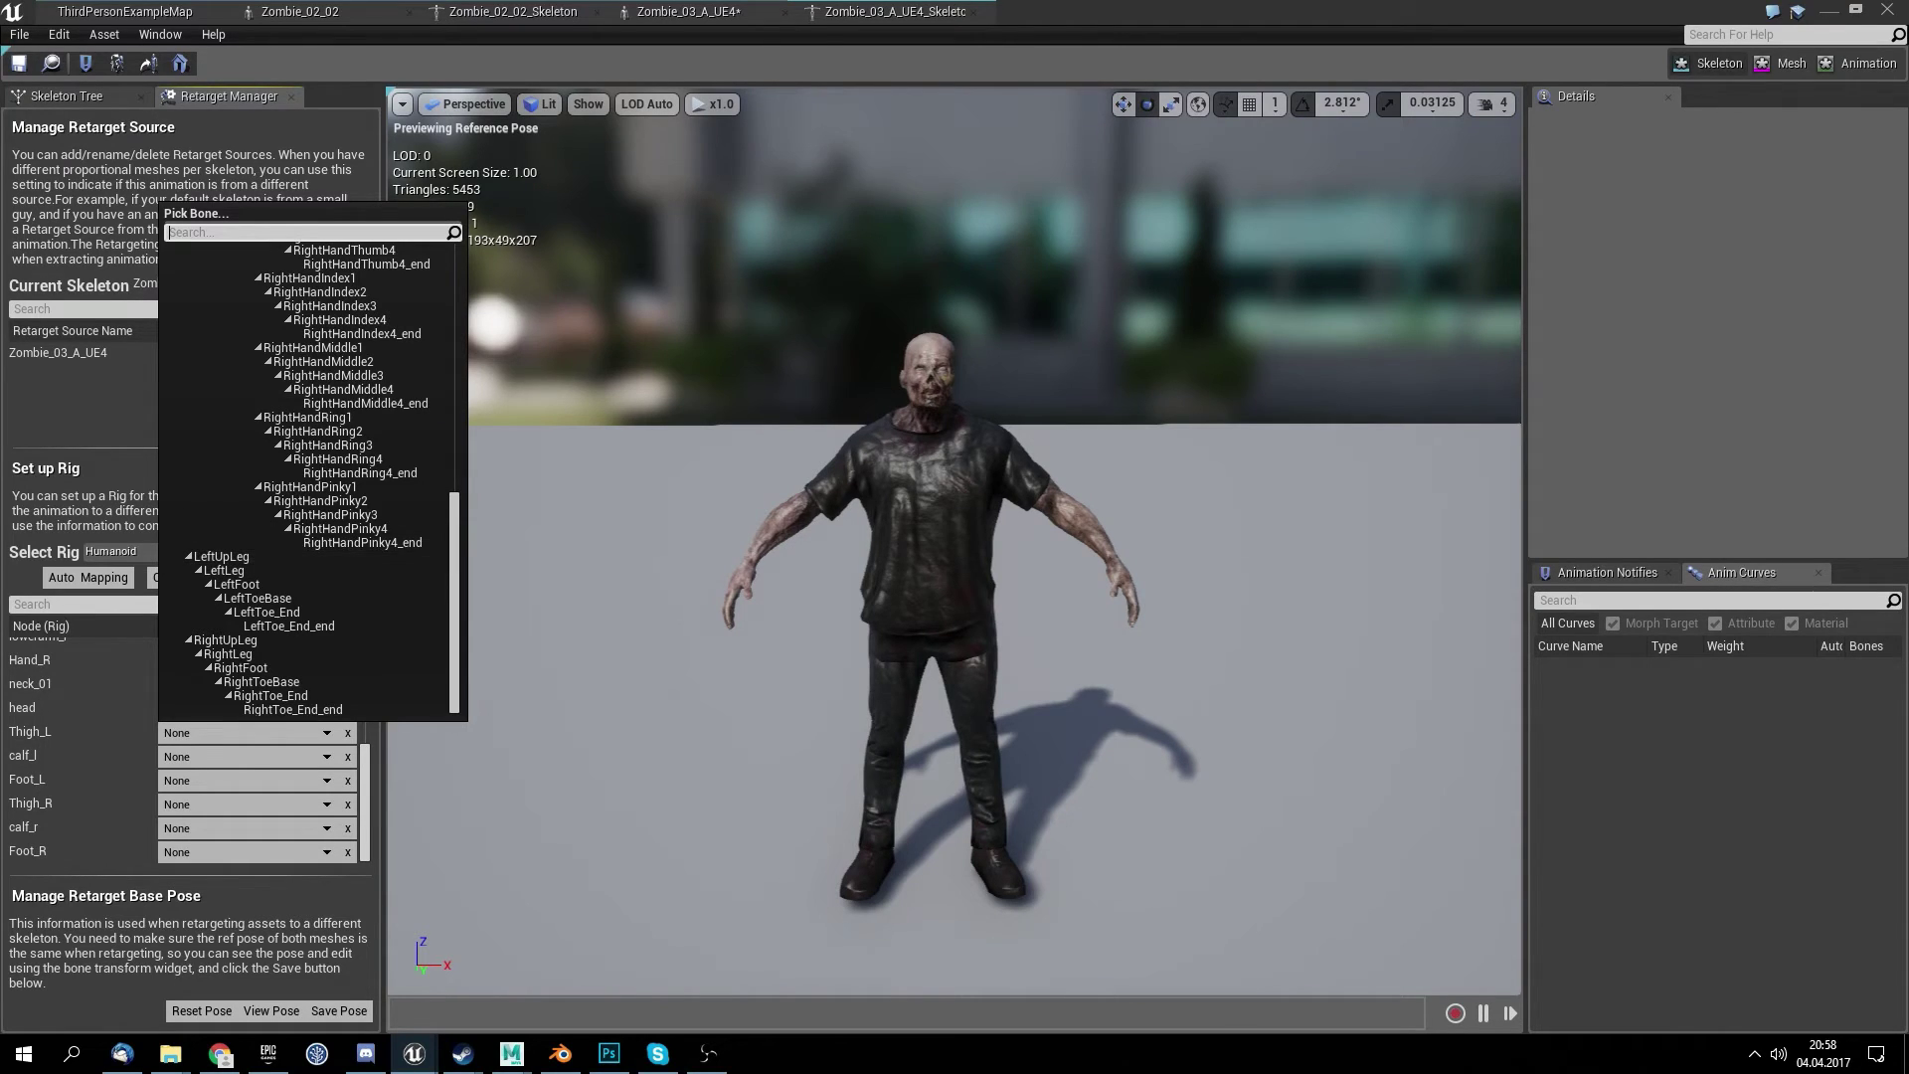
{"action": "left_click", "coordinate": [295, 557]}
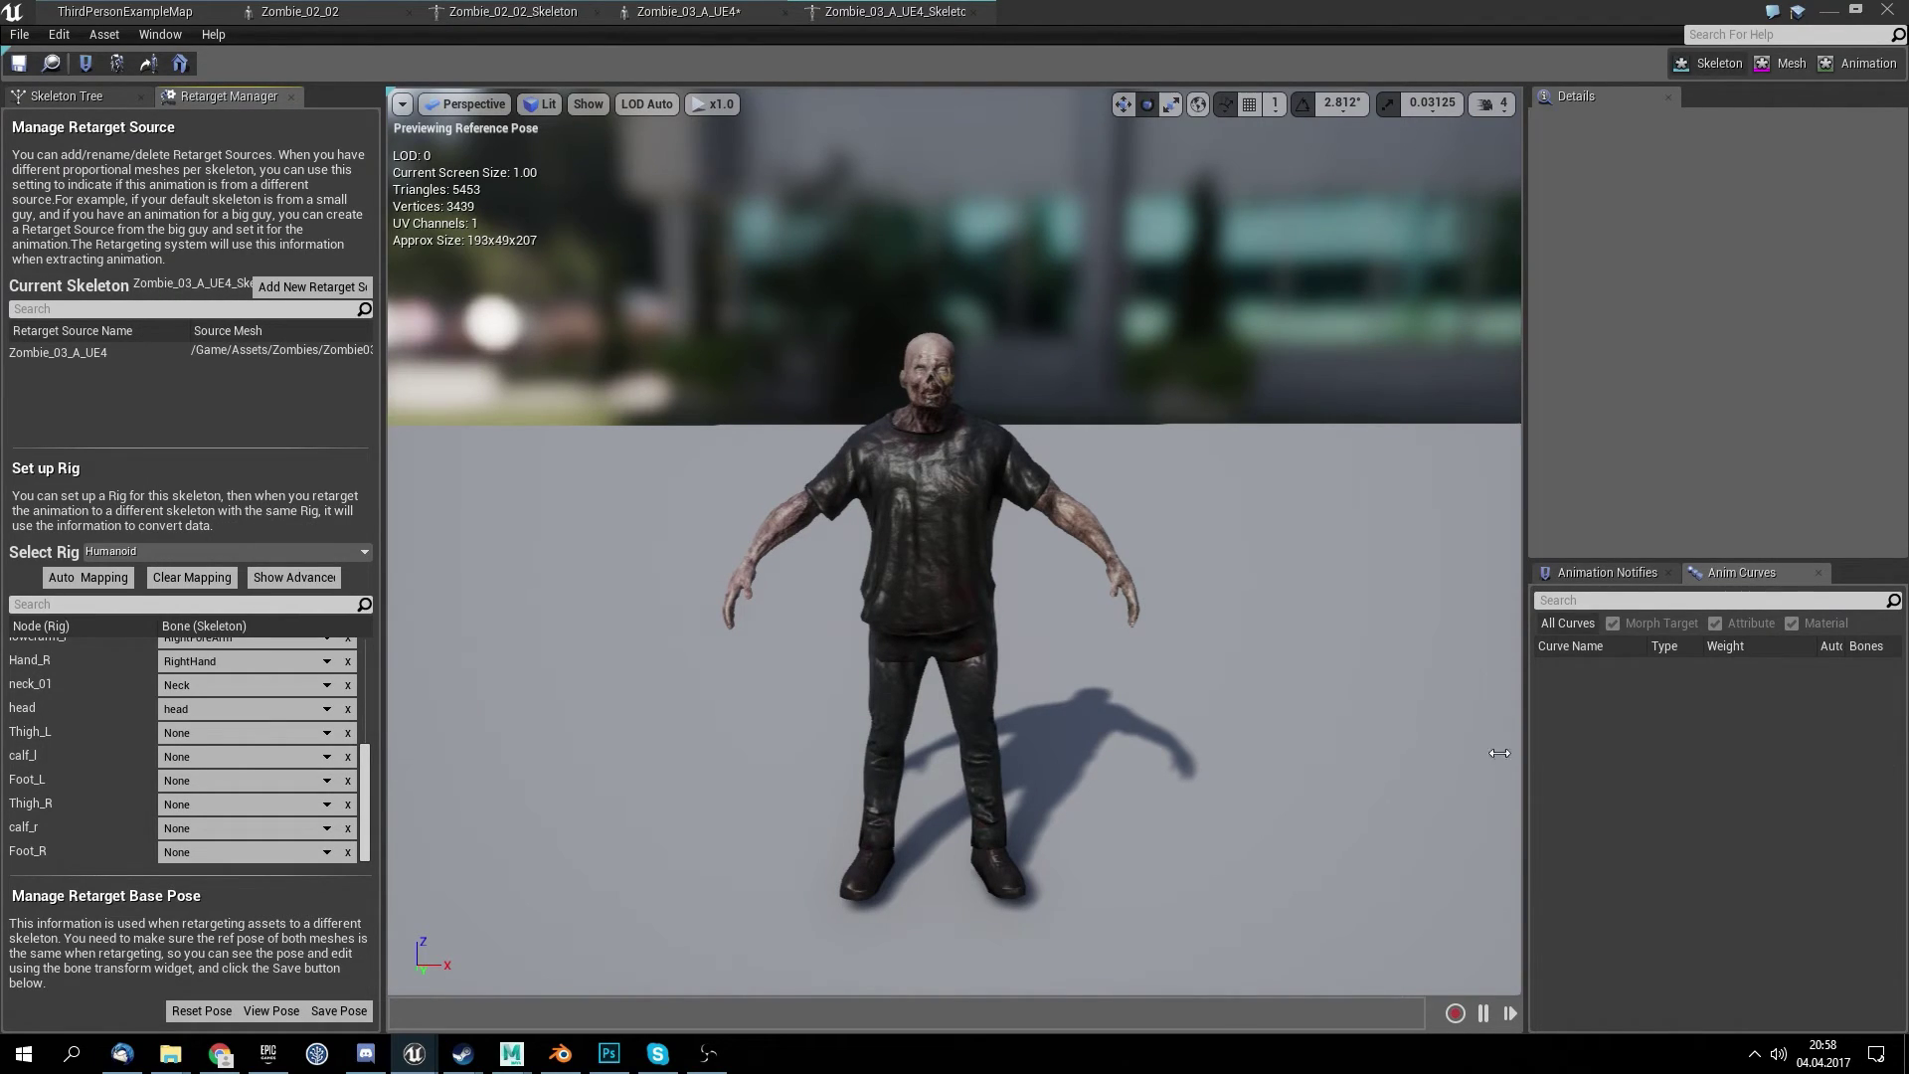
{"action": "left_click", "coordinate": [224, 728]}
{"action": "scroll", "coordinate": [350, 562], "scroll_direction": "down", "scroll_amount": 5}
{"action": "scroll", "coordinate": [318, 575], "scroll_direction": "down", "scroll_amount": 3}
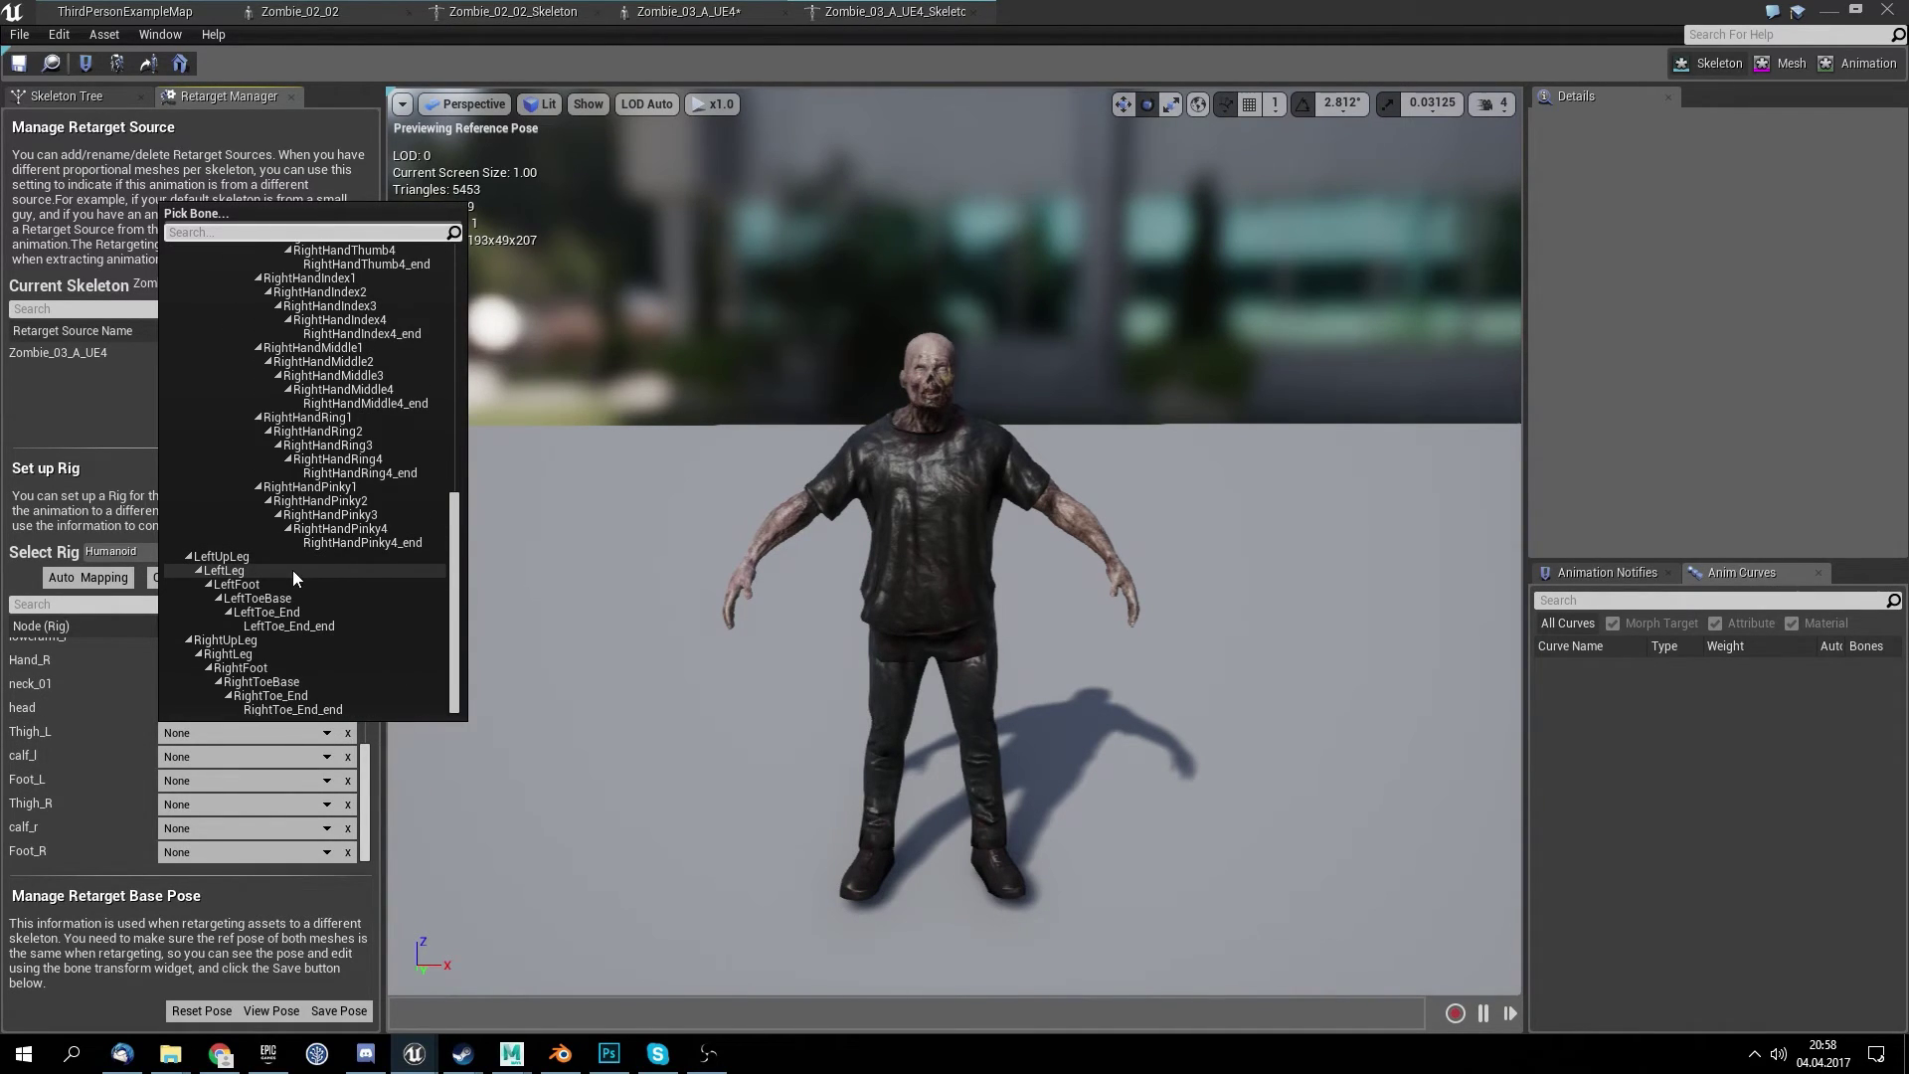
{"action": "left_click", "coordinate": [294, 558]}
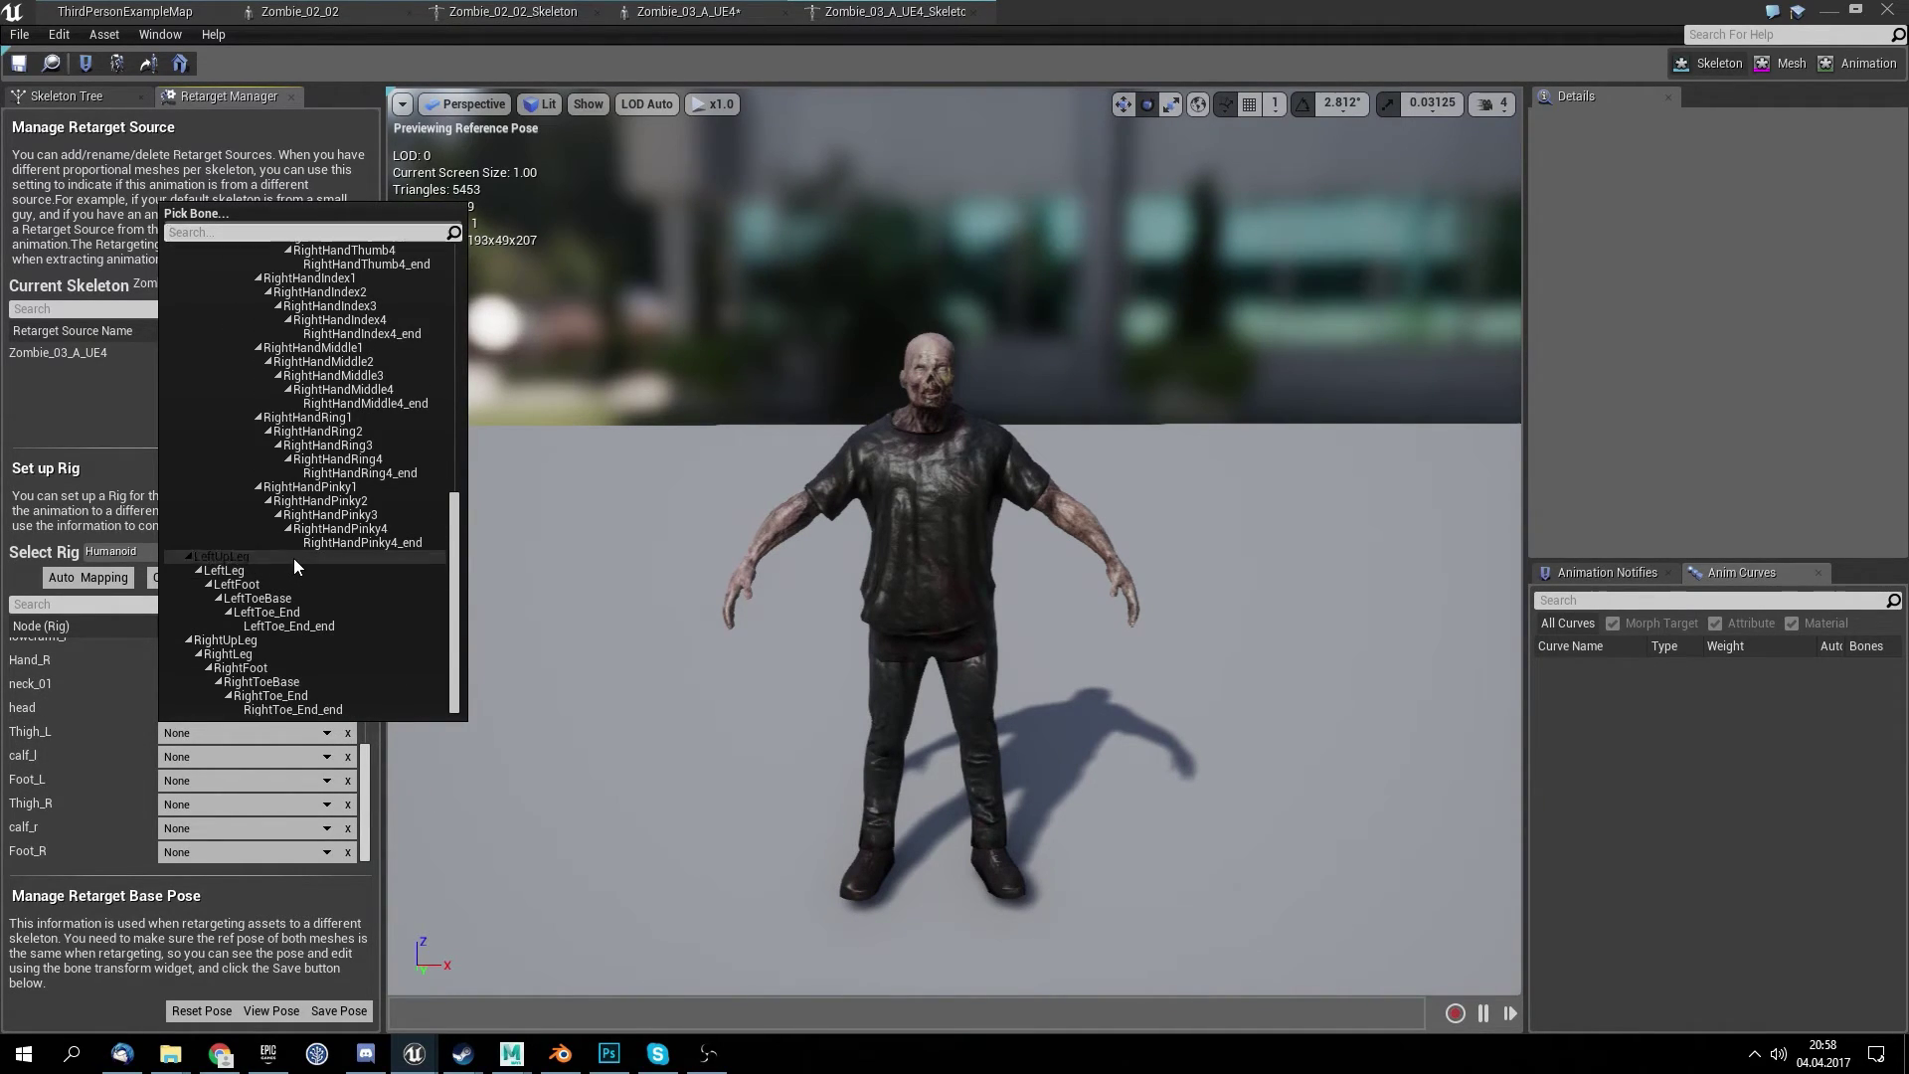
{"action": "left_click", "coordinate": [237, 754]}
{"action": "scroll", "coordinate": [289, 665], "scroll_direction": "down", "scroll_amount": 2}
{"action": "scroll", "coordinate": [289, 664], "scroll_direction": "down", "scroll_amount": 10}
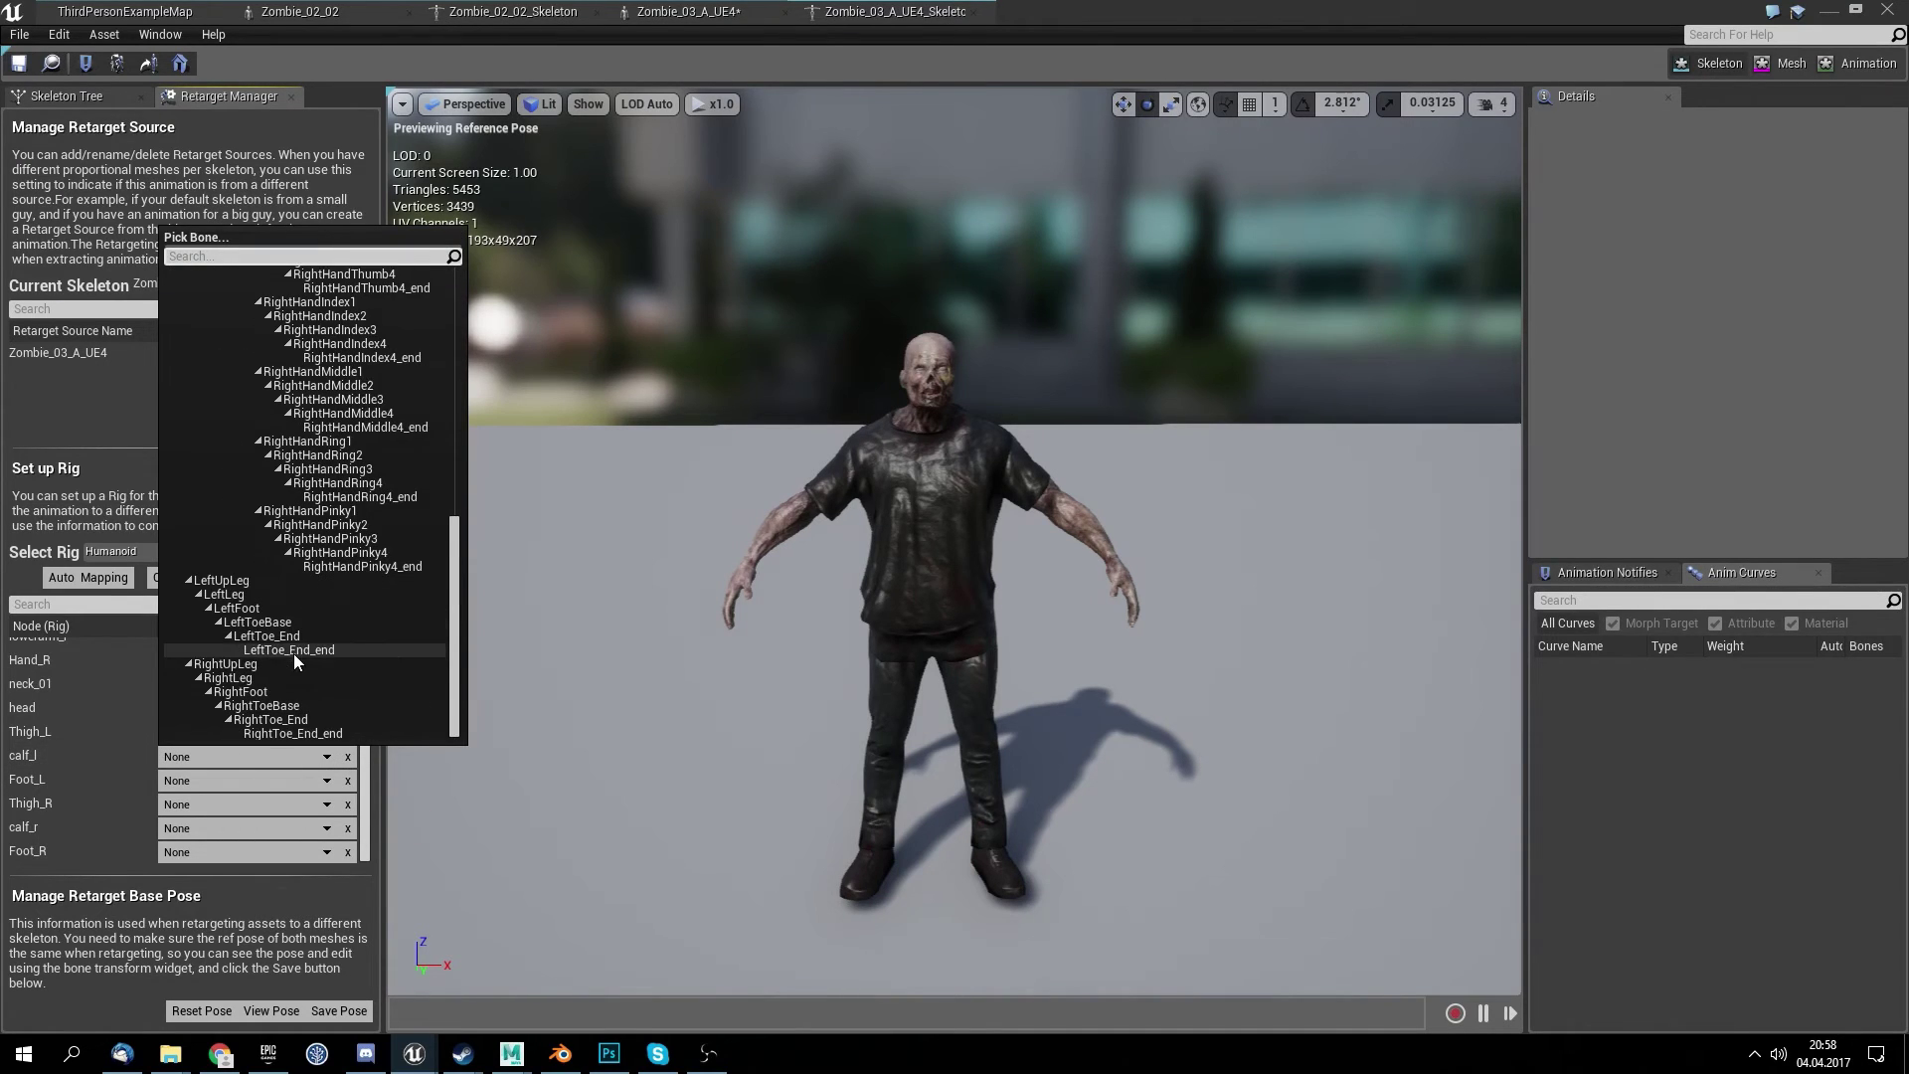
{"action": "left_click", "coordinate": [255, 594]}
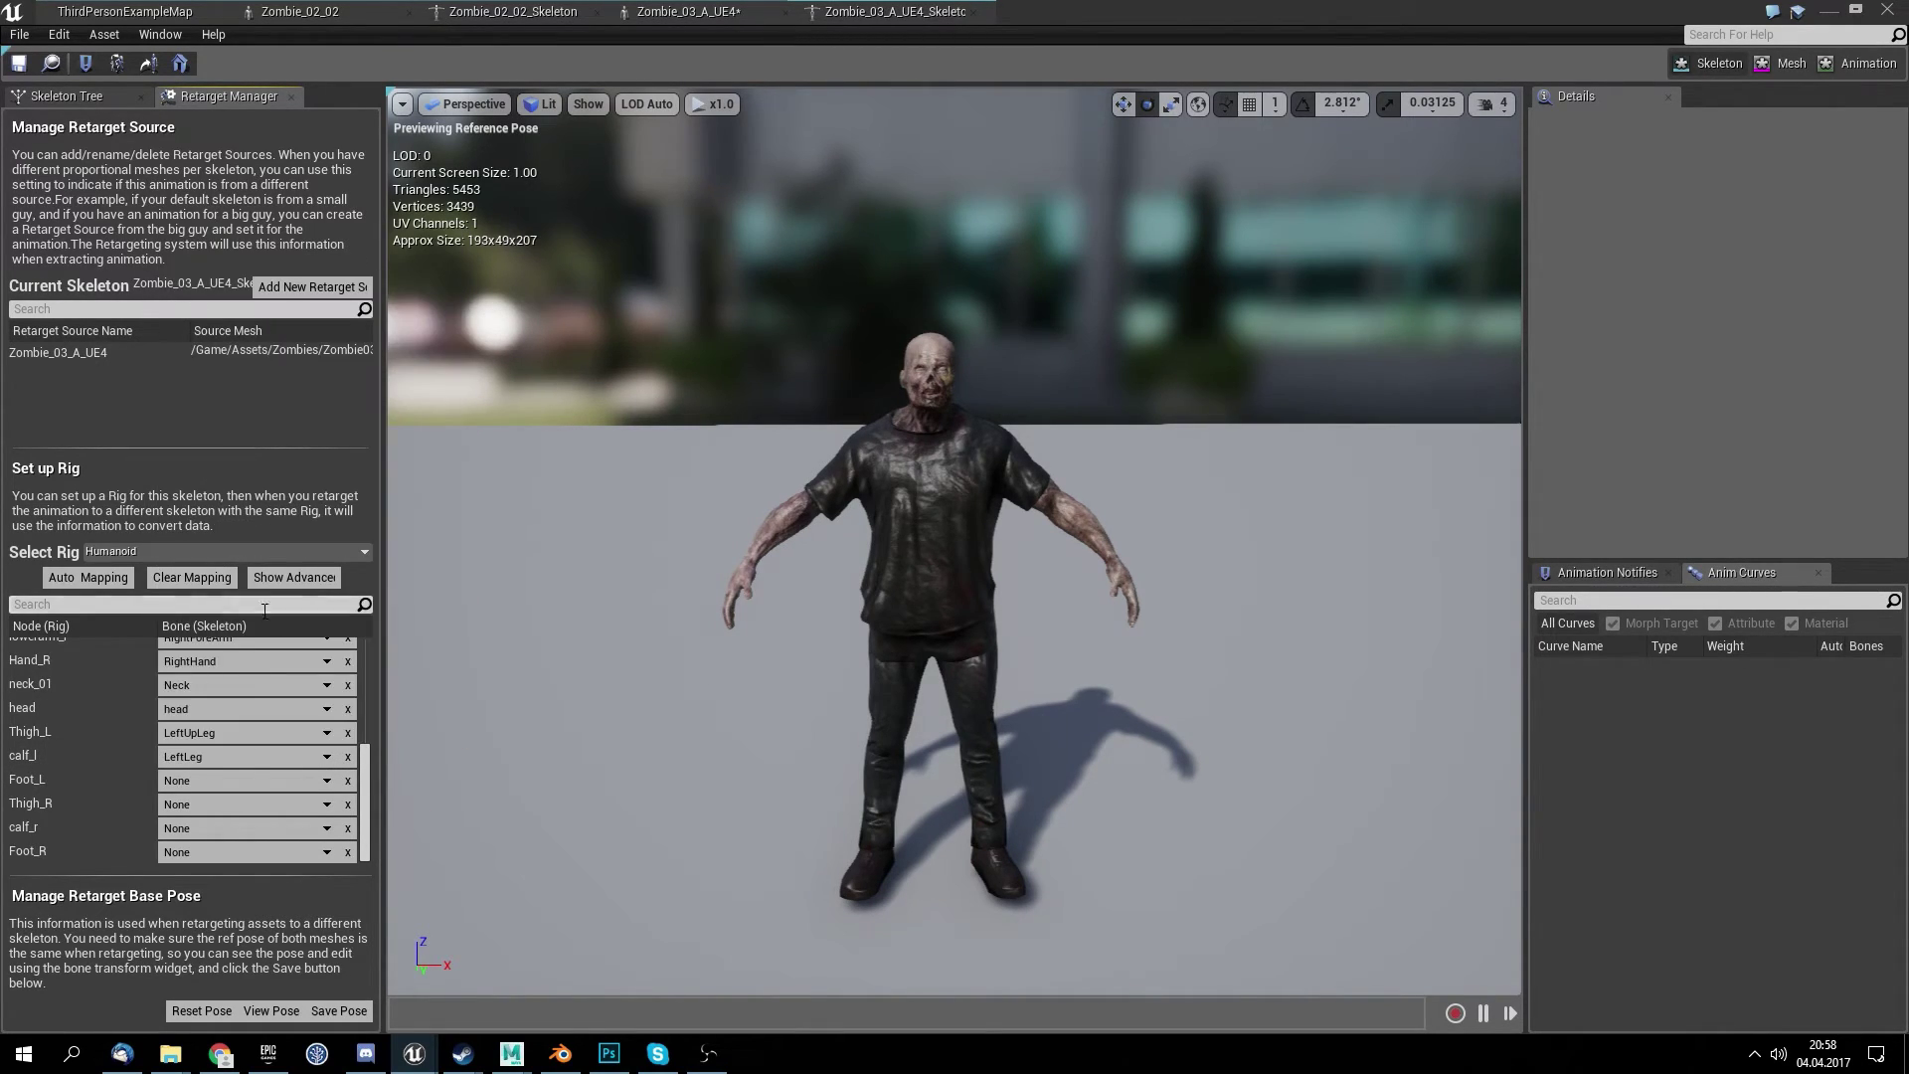
{"action": "left_click", "coordinate": [216, 779]}
{"action": "scroll", "coordinate": [276, 634], "scroll_direction": "down", "scroll_amount": 10}
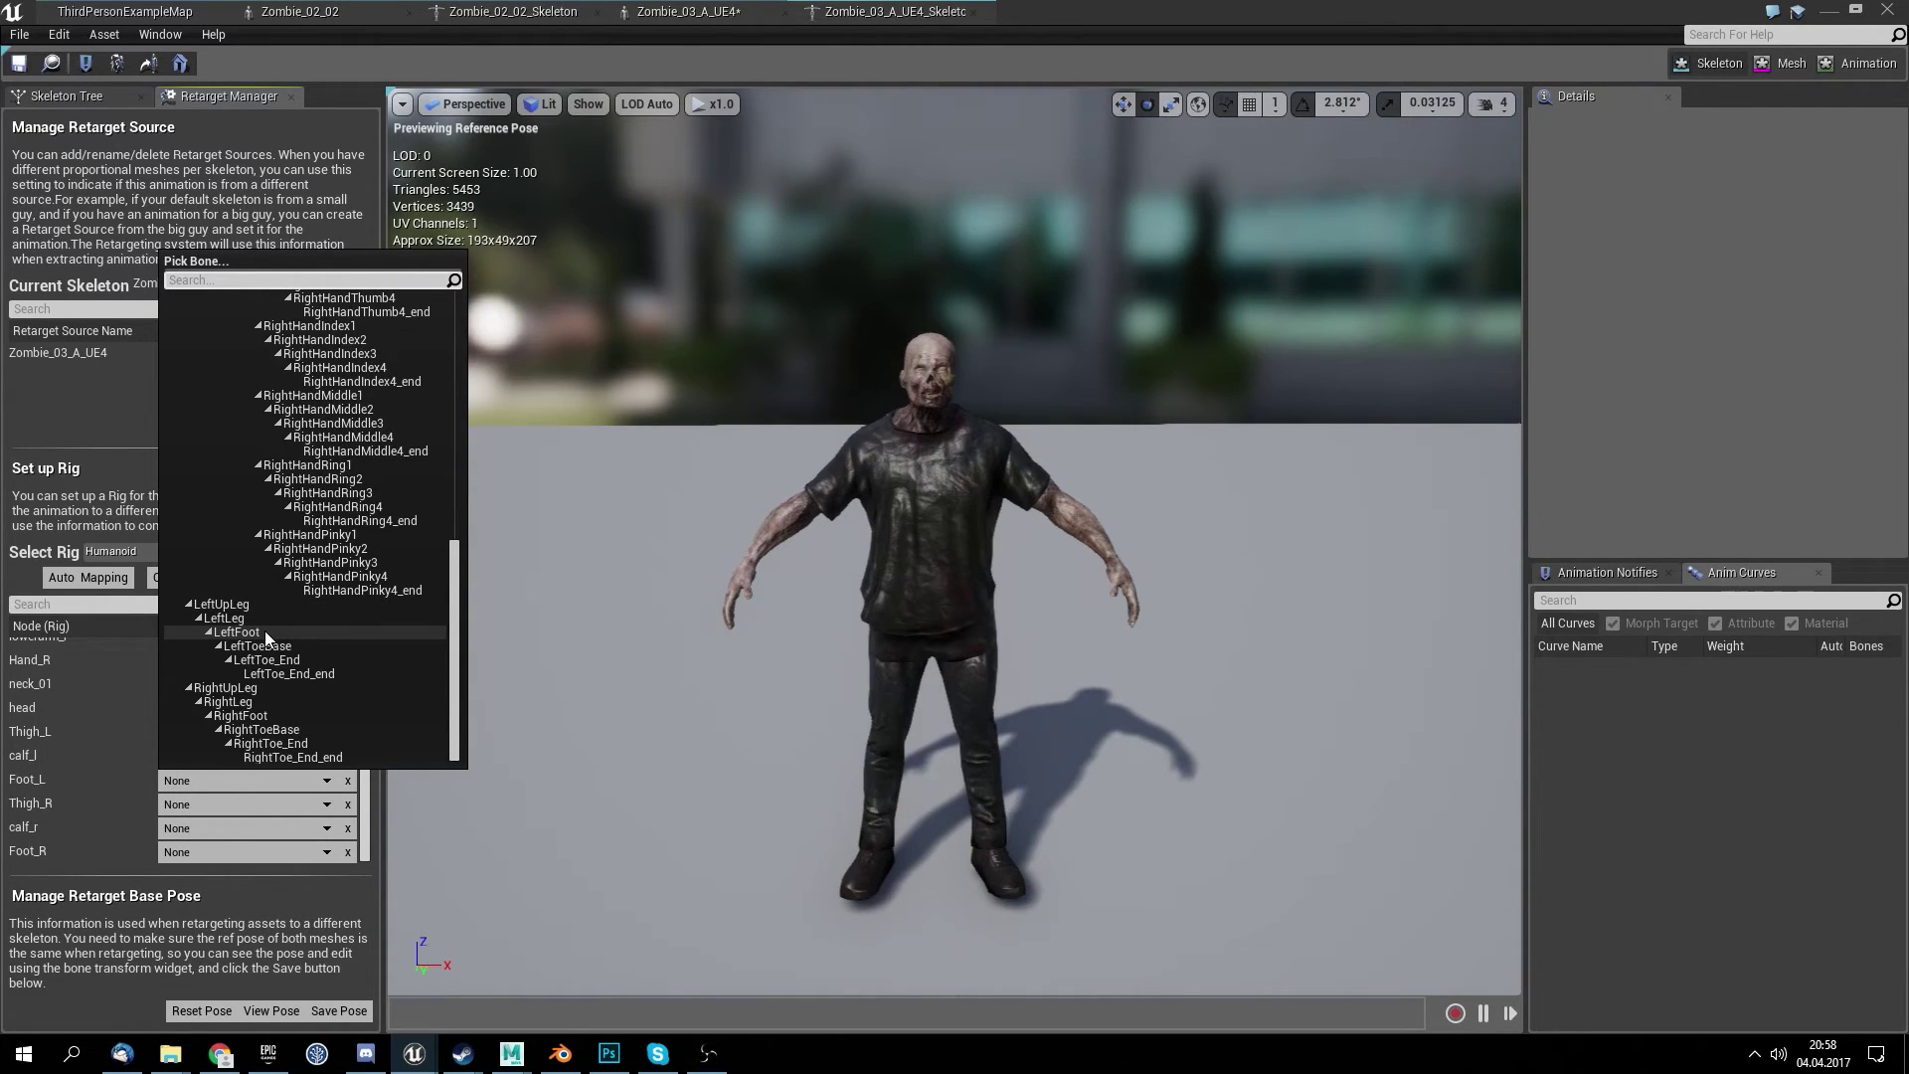
{"action": "left_click", "coordinate": [264, 631]}
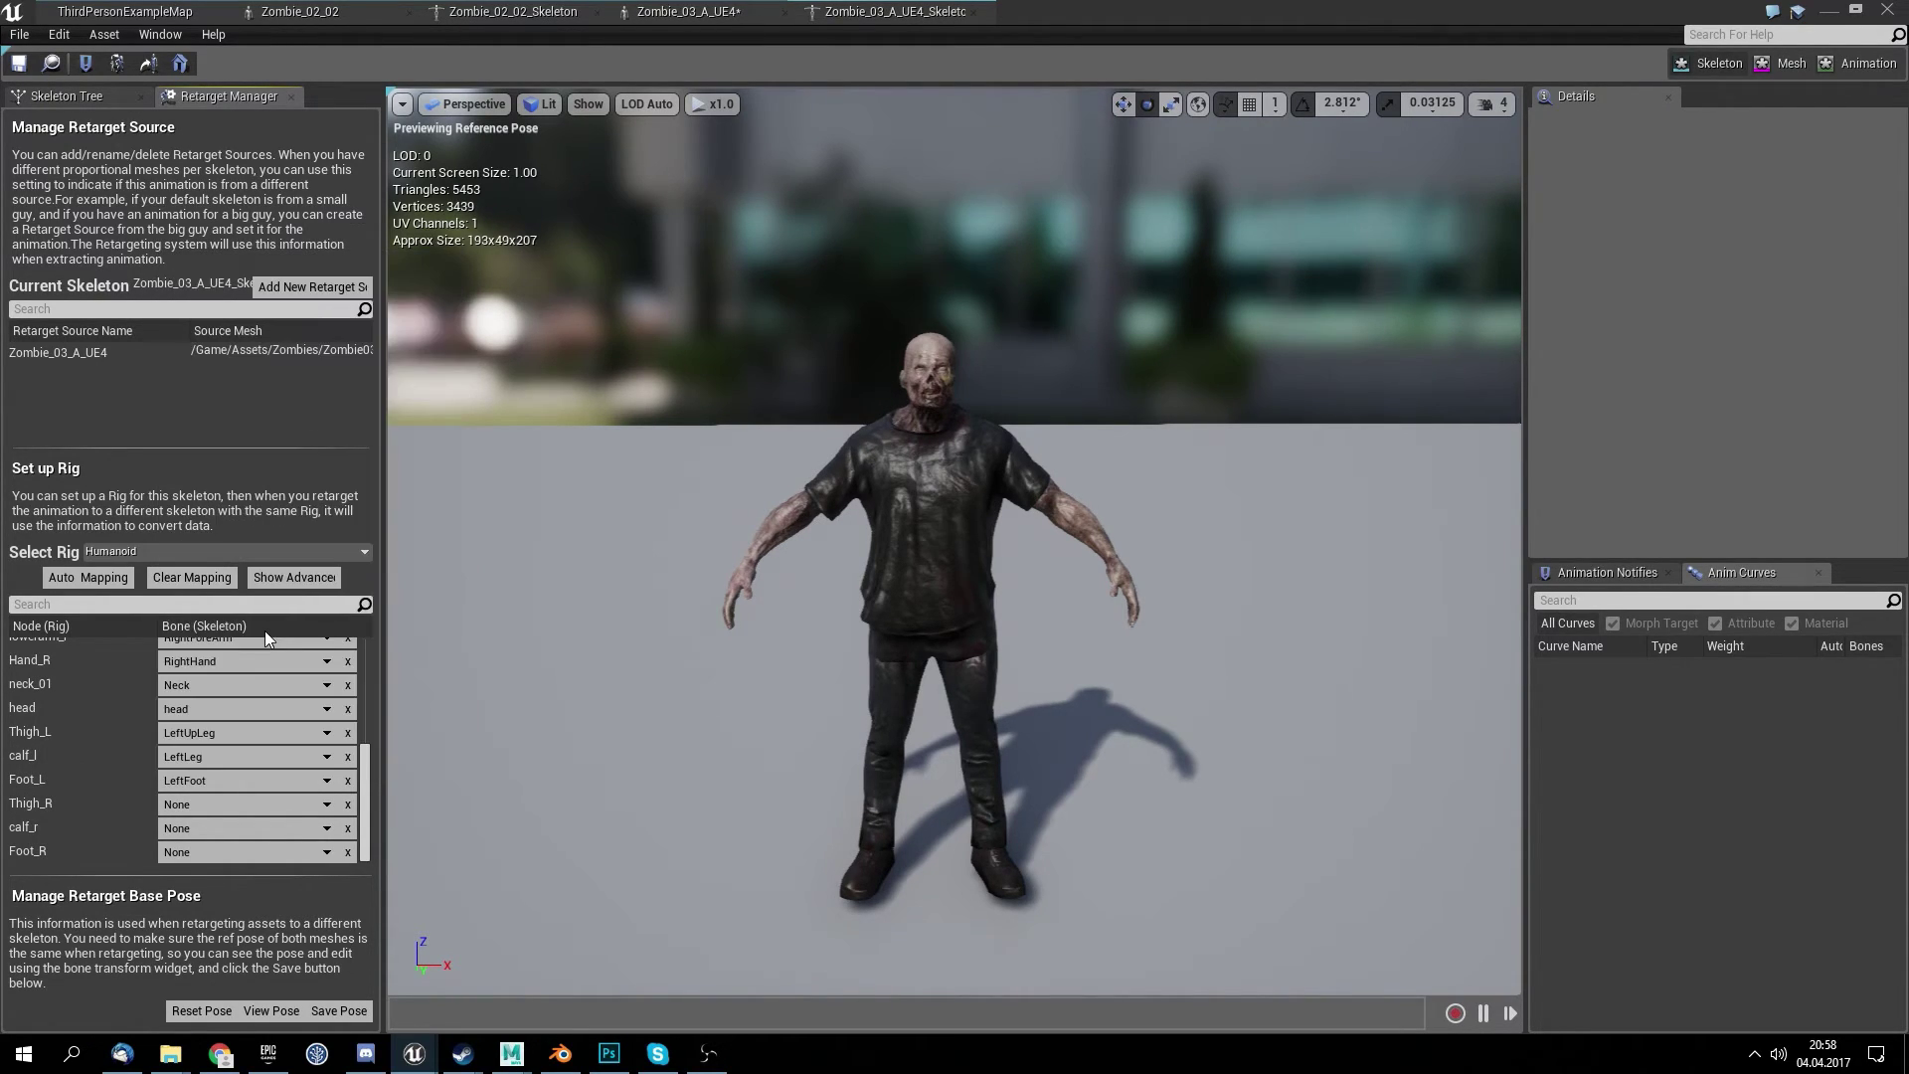
- Map Thigh_R, calf_r and Foot_R to RightUpLeg, RightLeg and RightFoot
{"action": "left_click", "coordinate": [245, 802]}
{"action": "scroll", "coordinate": [228, 713], "scroll_direction": "down", "scroll_amount": 10}
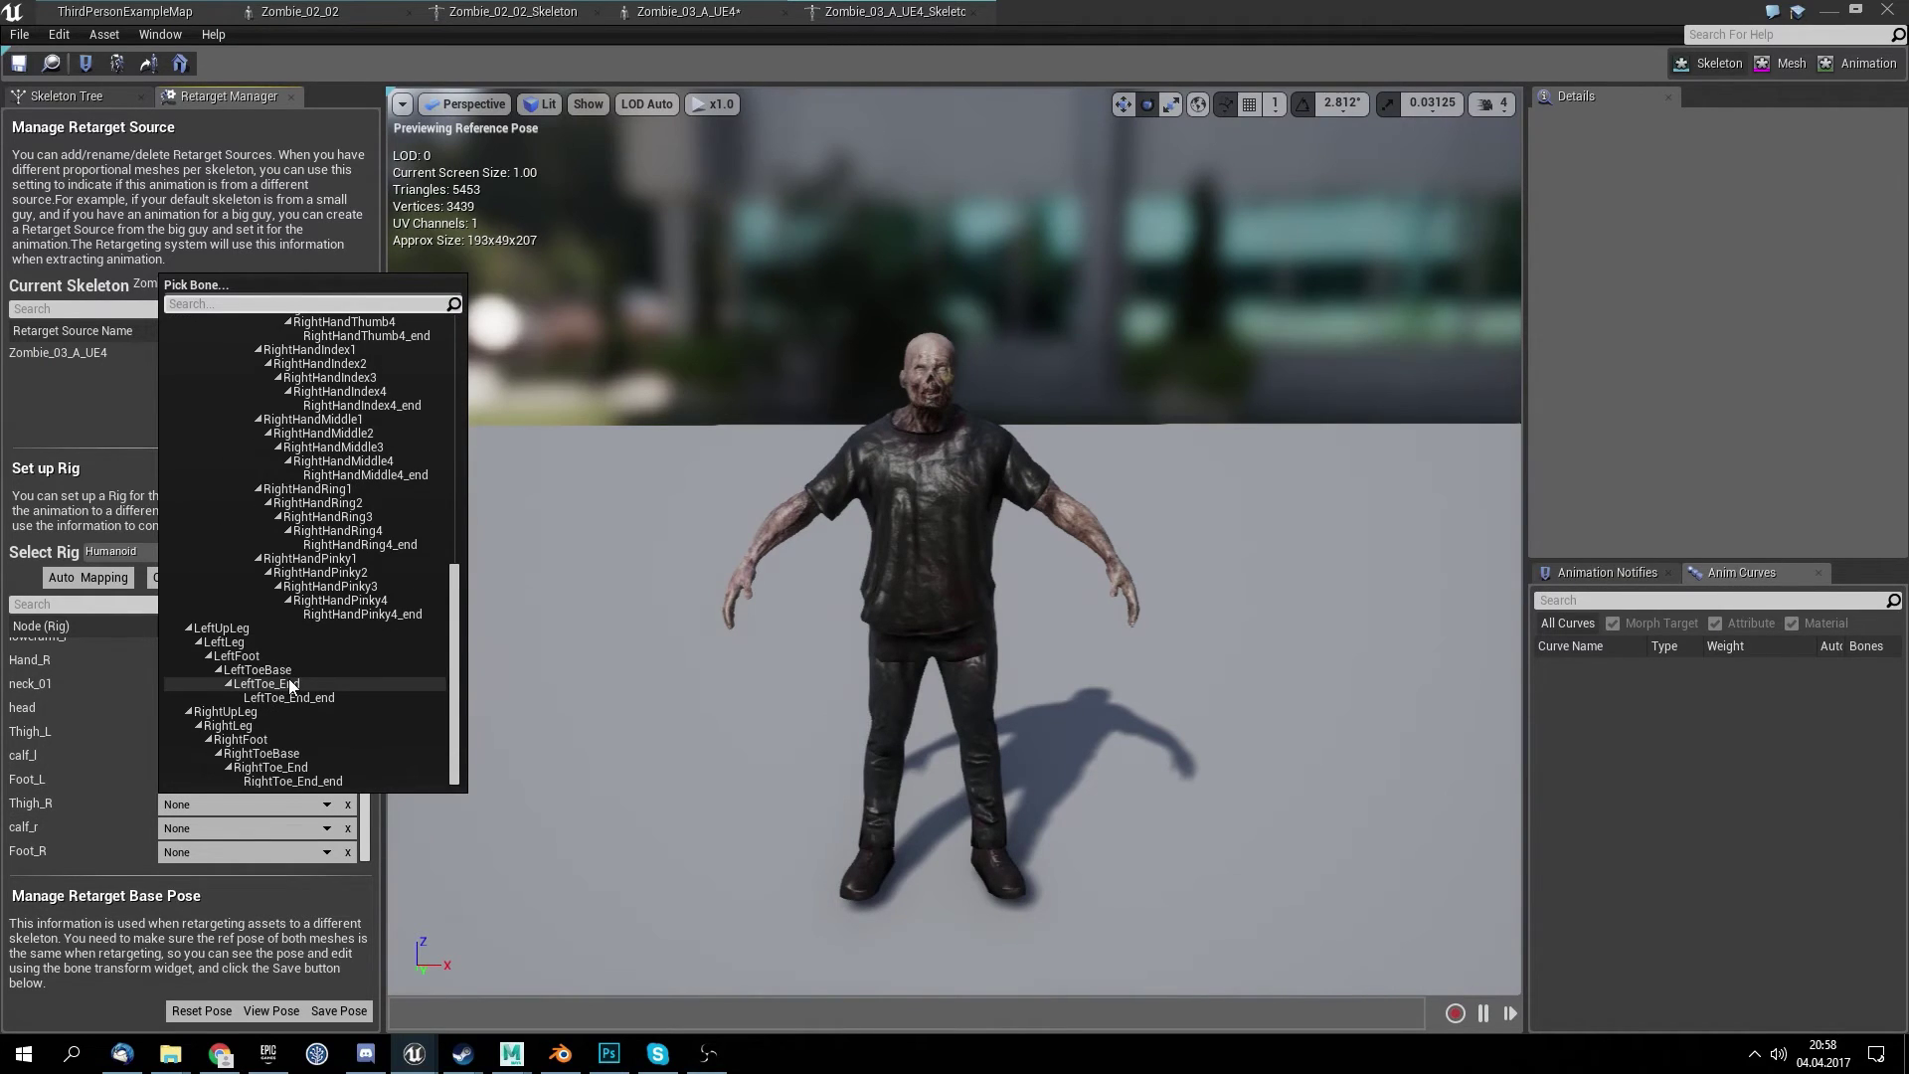
{"action": "left_click", "coordinate": [227, 714]}
{"action": "left_click", "coordinate": [224, 826]}
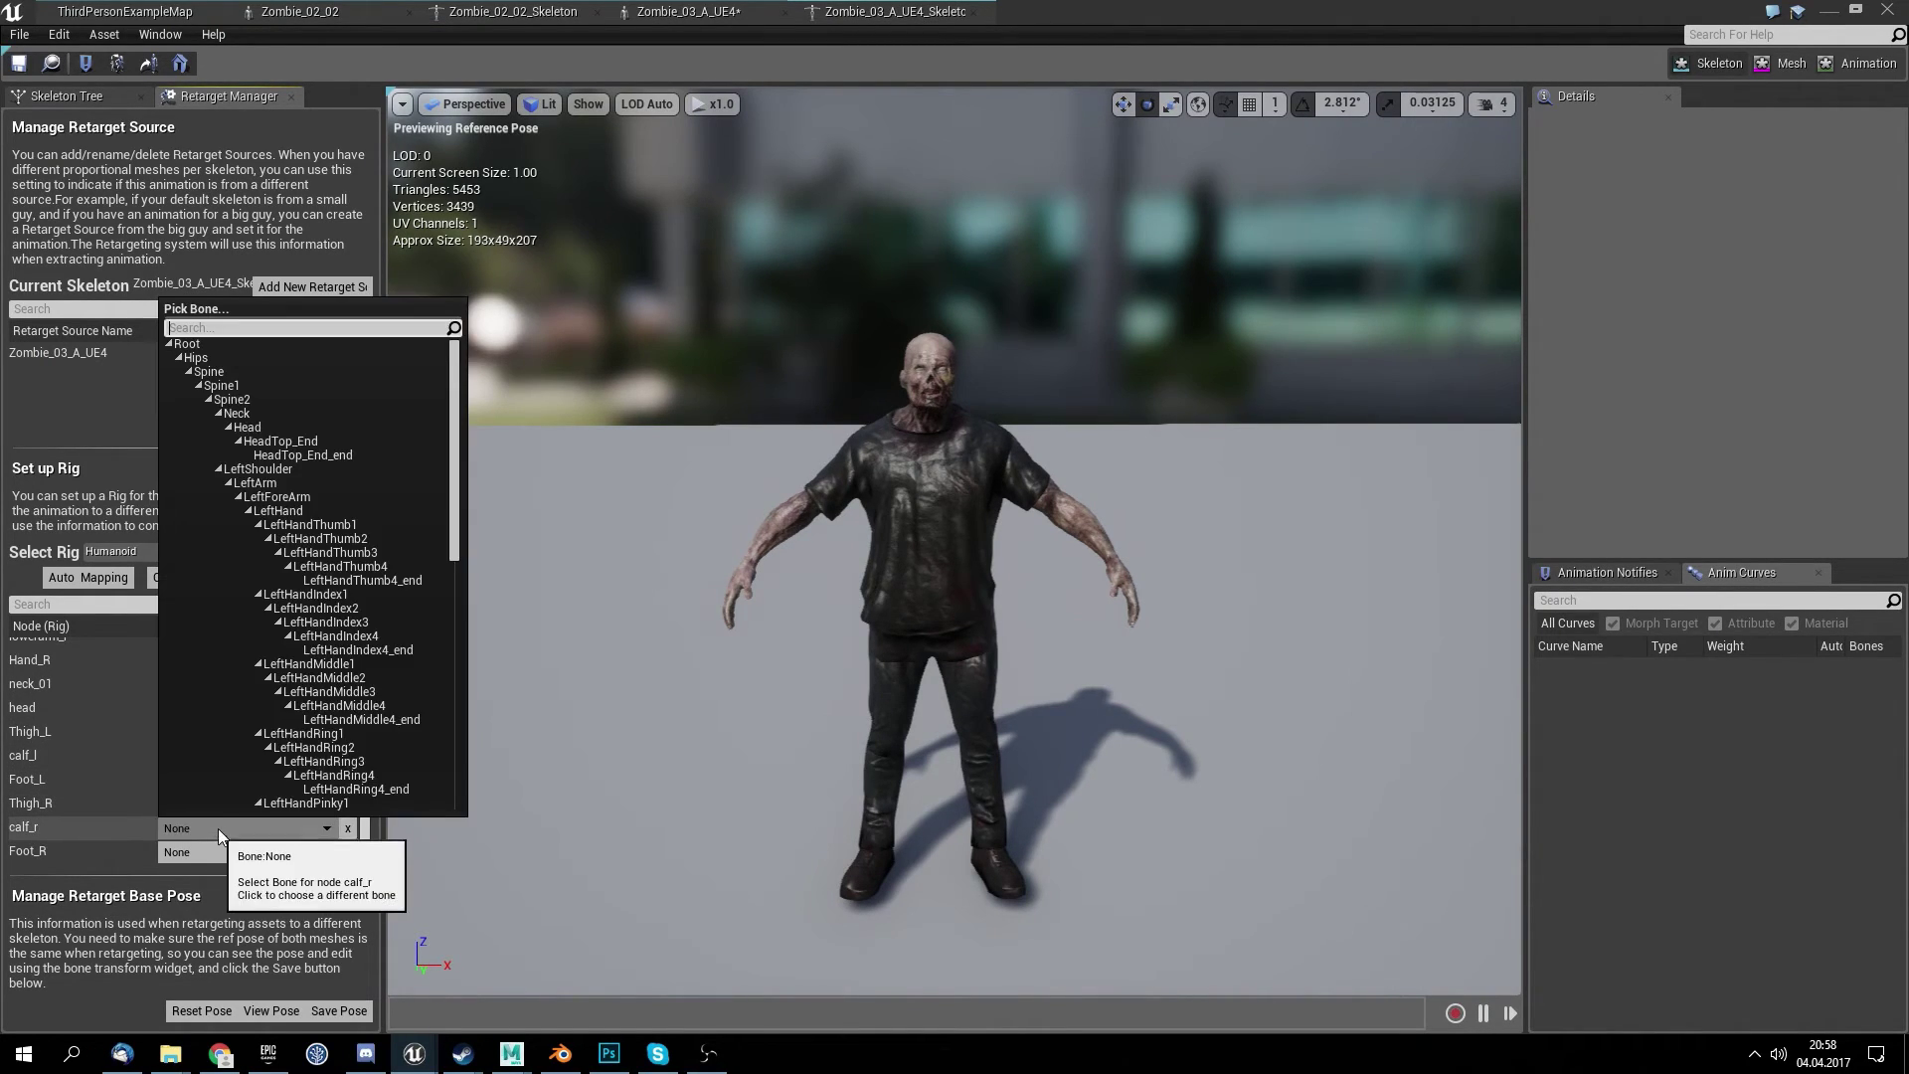
{"action": "scroll", "coordinate": [244, 765], "scroll_direction": "down", "scroll_amount": 6}
{"action": "scroll", "coordinate": [265, 724], "scroll_direction": "down", "scroll_amount": 3}
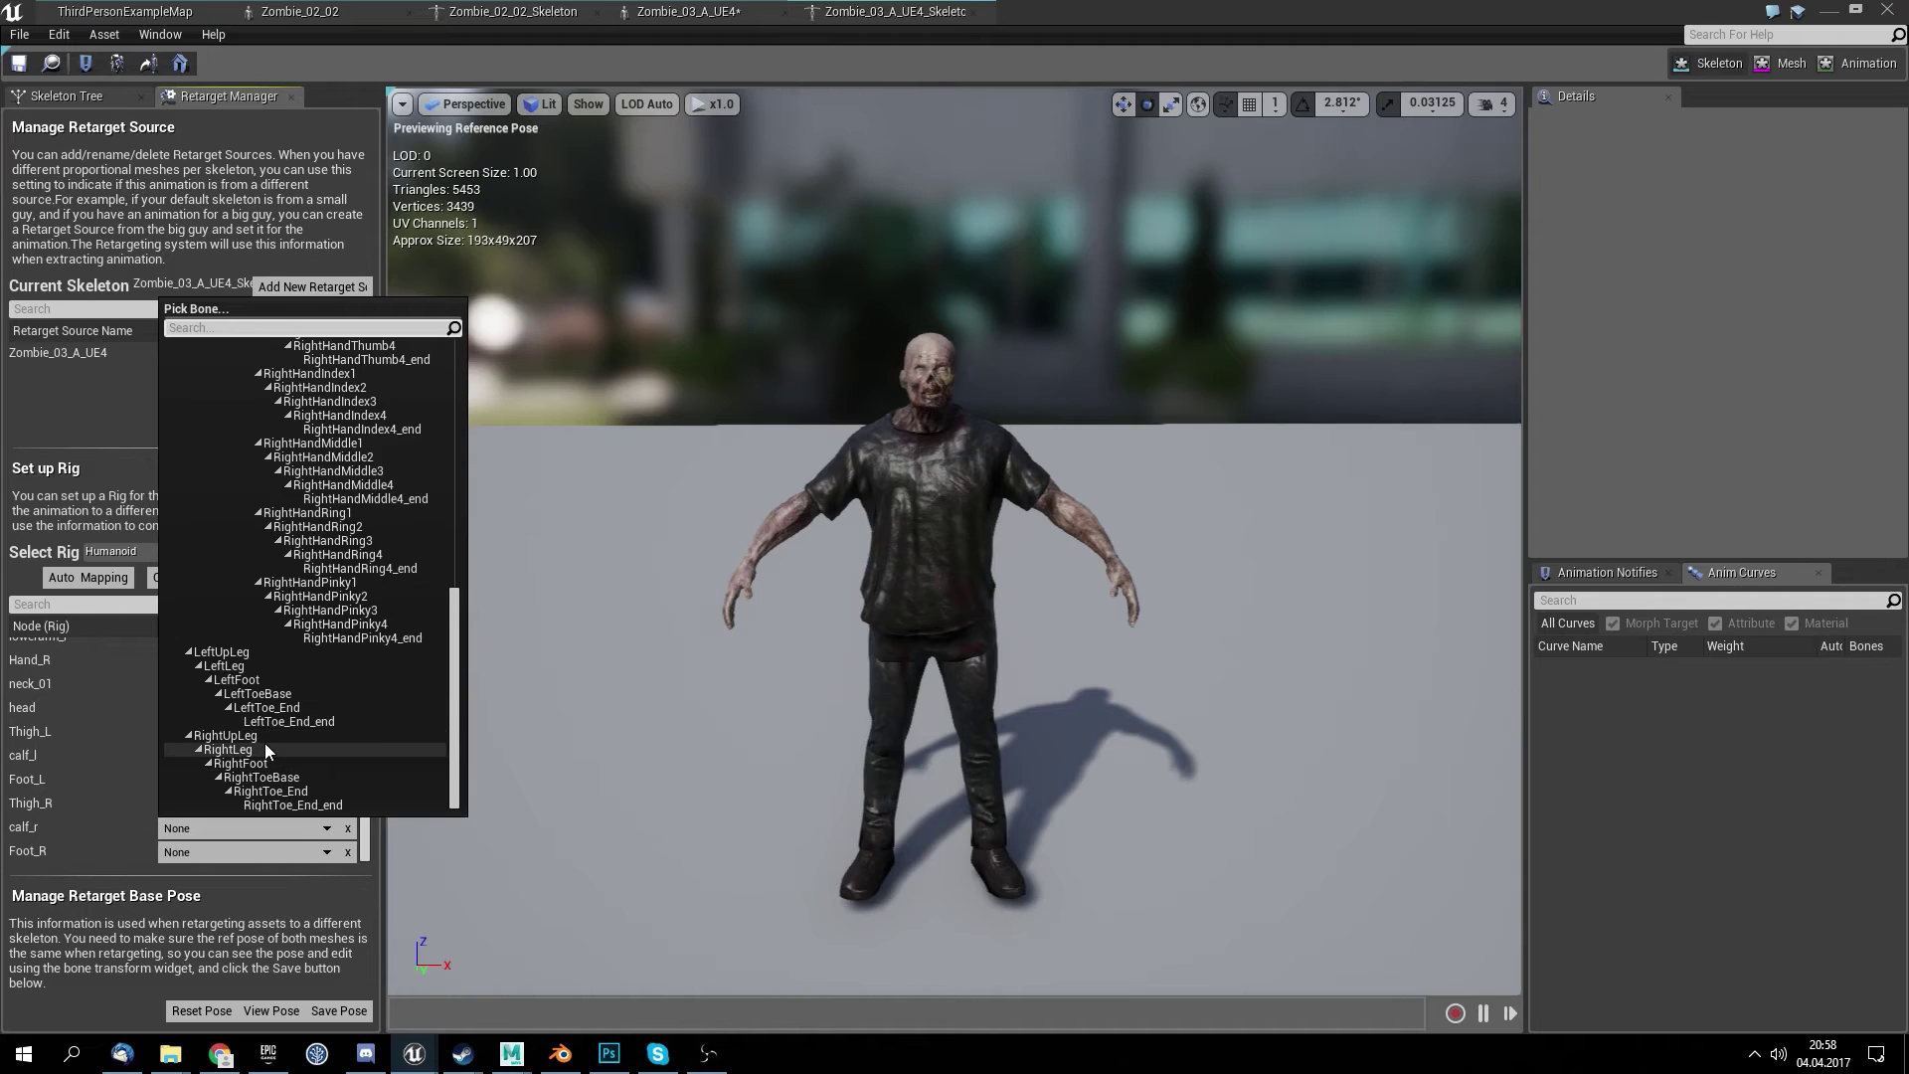
{"action": "left_click", "coordinate": [264, 742]}
{"action": "left_click", "coordinate": [227, 850]}
{"action": "scroll", "coordinate": [338, 710], "scroll_direction": "down", "scroll_amount": 10}
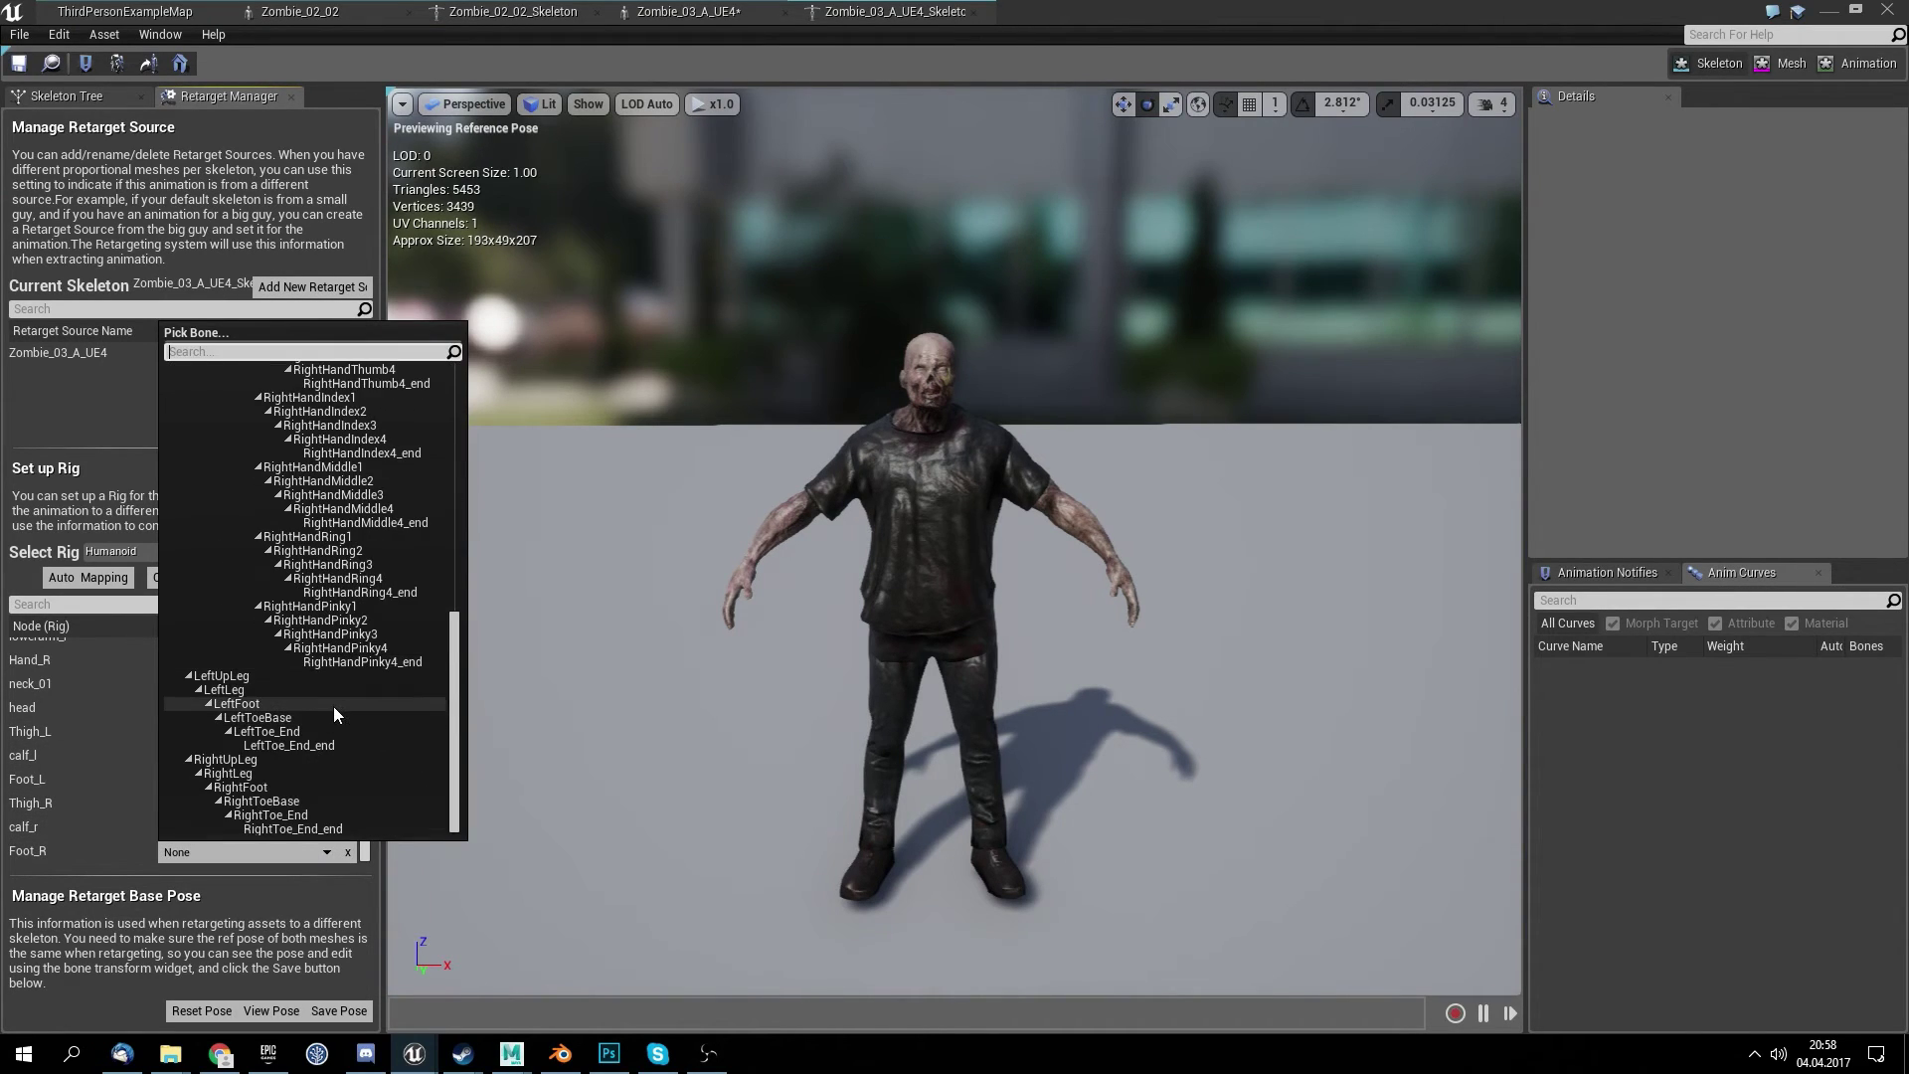
{"action": "left_click", "coordinate": [272, 788]}
- Show the advanced rig node list to check it, then return to the base list
{"action": "scroll", "coordinate": [129, 714], "scroll_direction": "up", "scroll_amount": 6}
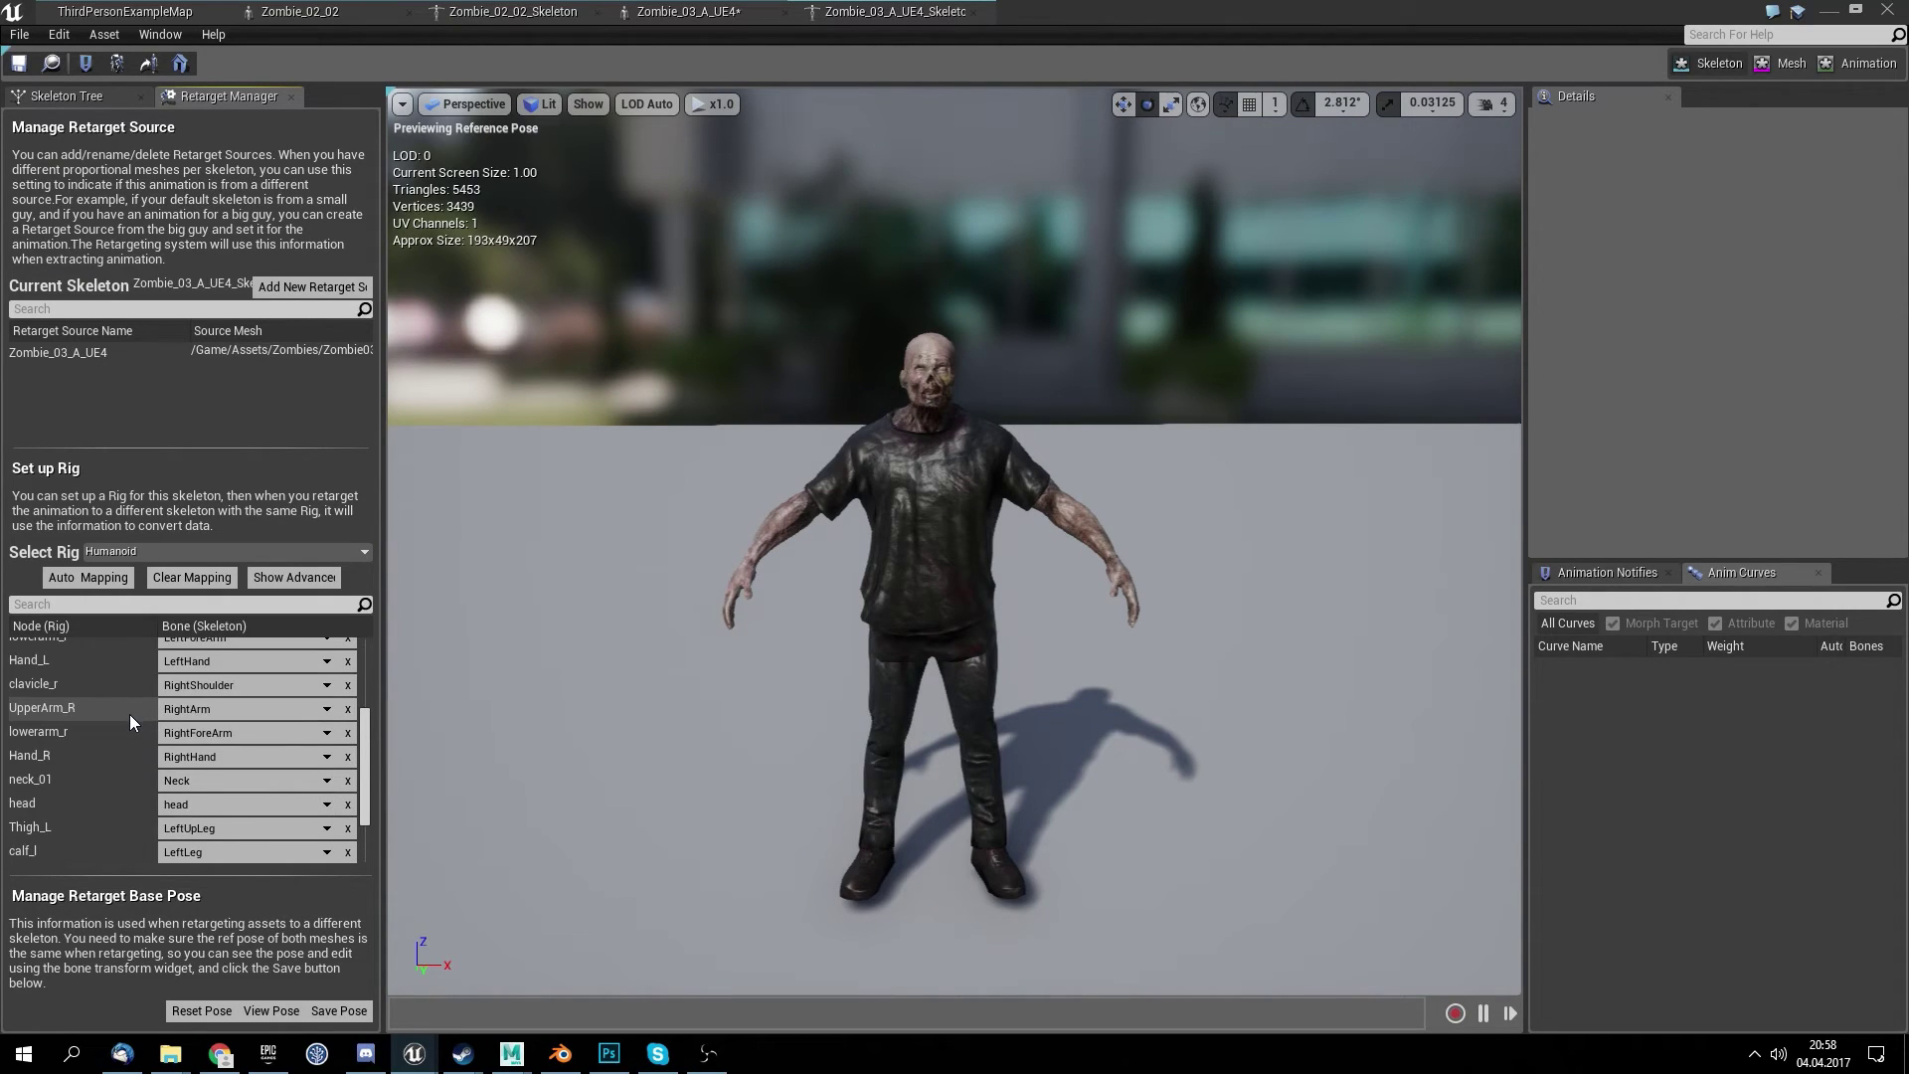
{"action": "left_click", "coordinate": [296, 585]}
{"action": "scroll", "coordinate": [109, 775], "scroll_direction": "down", "scroll_amount": 10}
{"action": "scroll", "coordinate": [135, 656], "scroll_direction": "up", "scroll_amount": 5}
{"action": "left_click", "coordinate": [291, 585]}
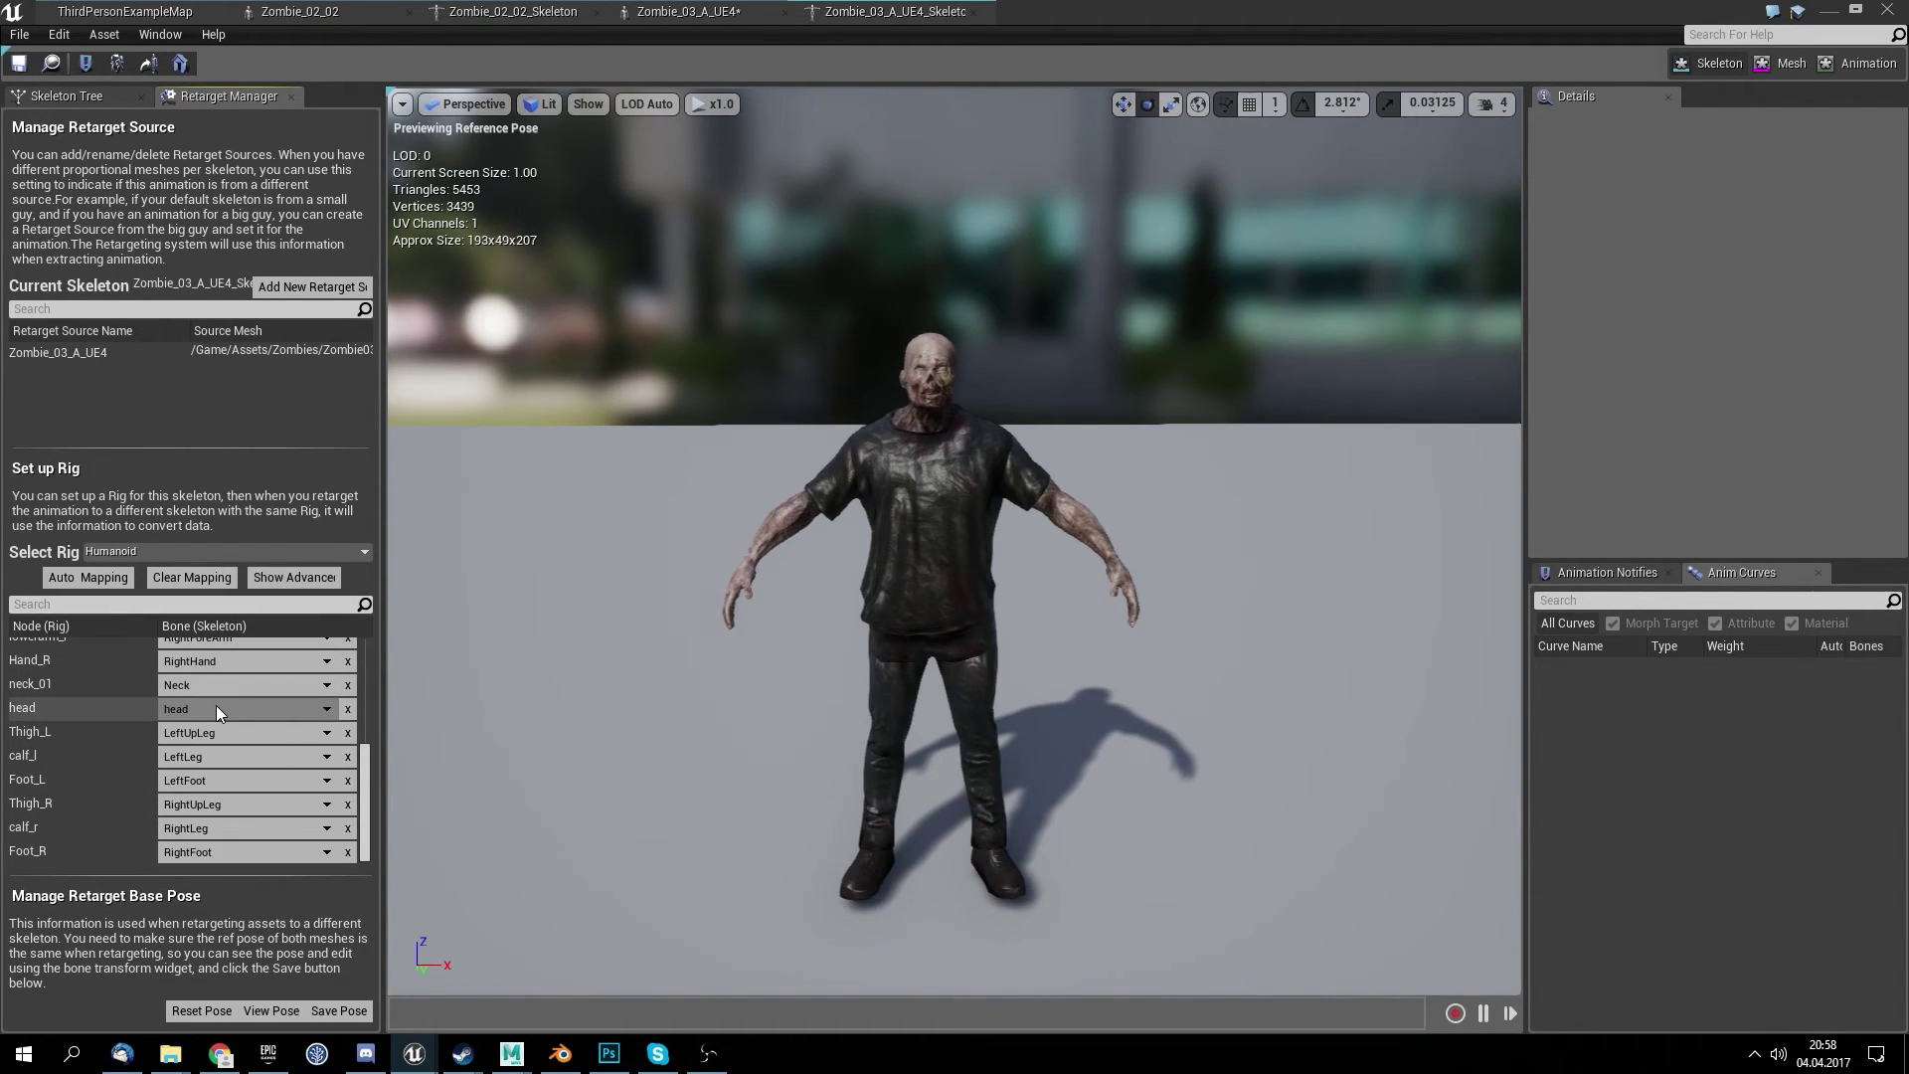
{"action": "scroll", "coordinate": [209, 755], "scroll_direction": "up", "scroll_amount": 5}
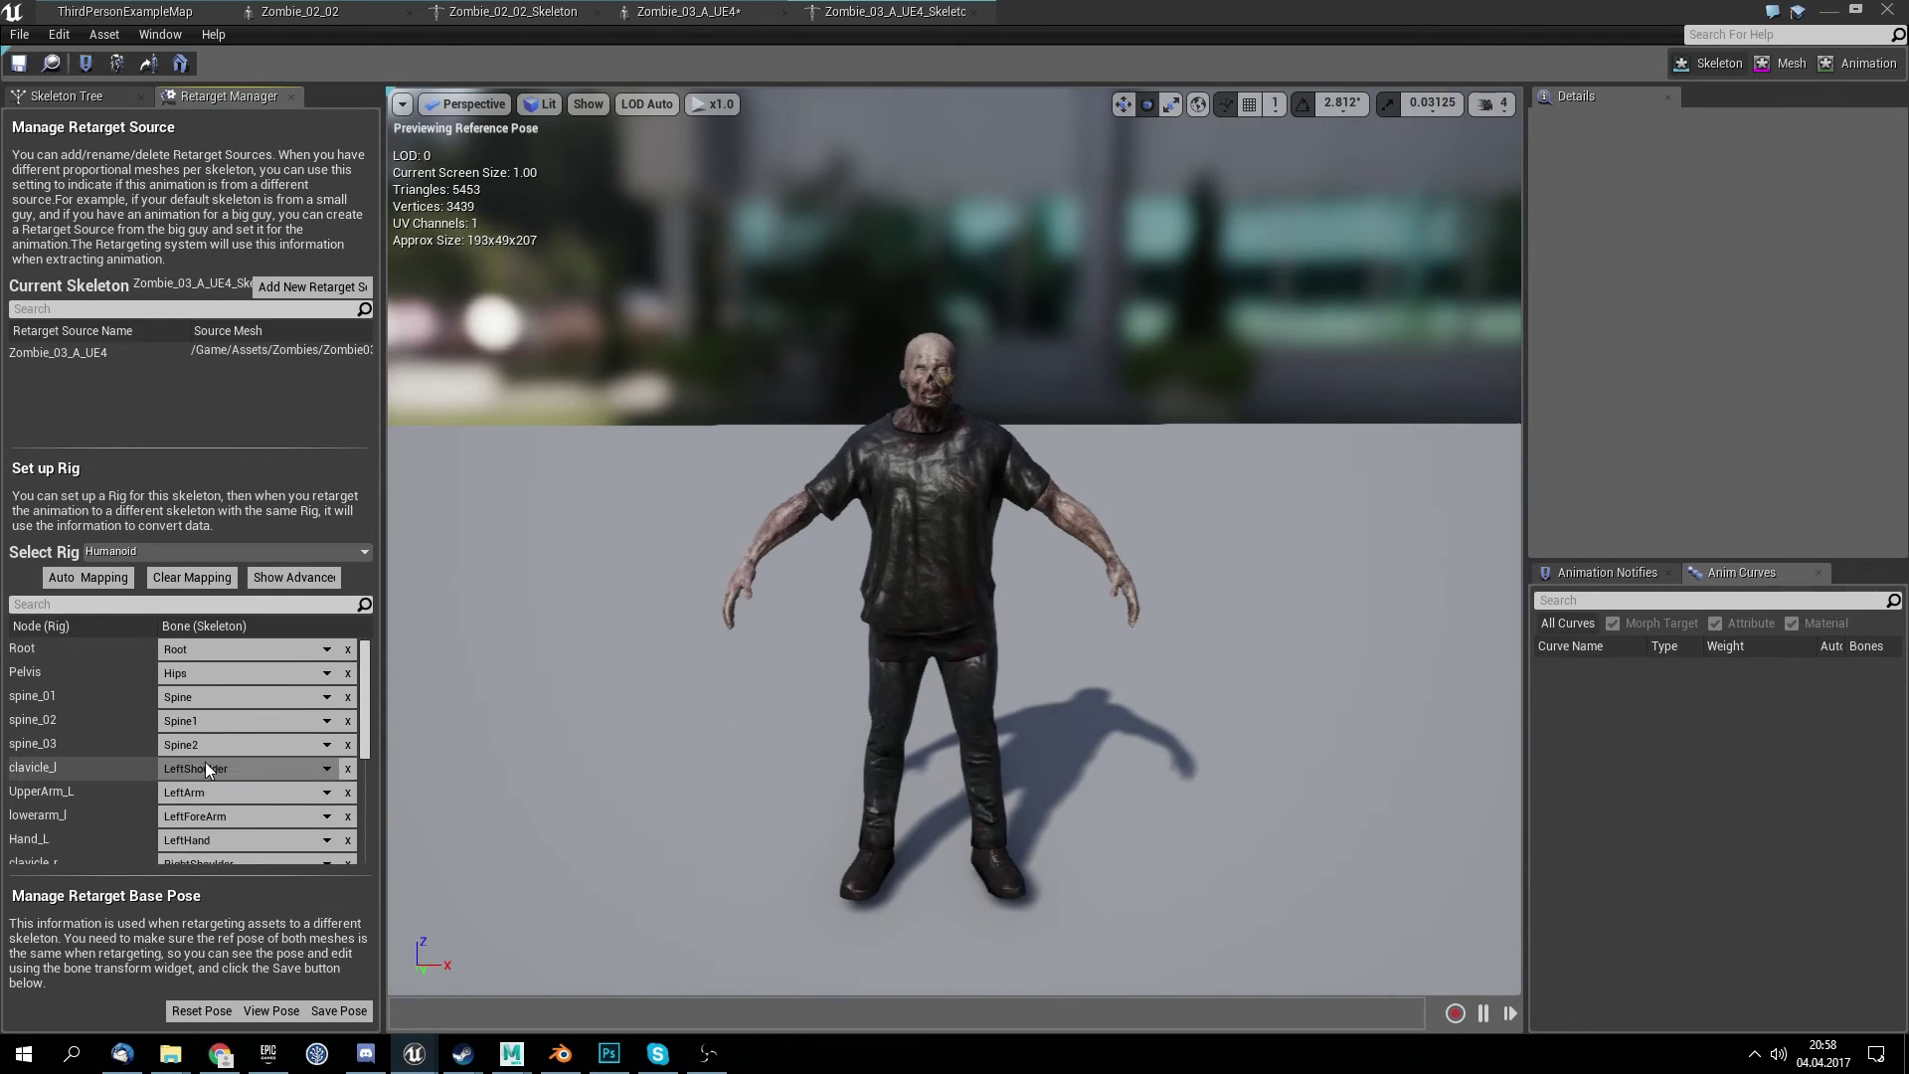
{"action": "left_click", "coordinate": [17, 69]}
{"action": "left_click", "coordinate": [125, 14]}
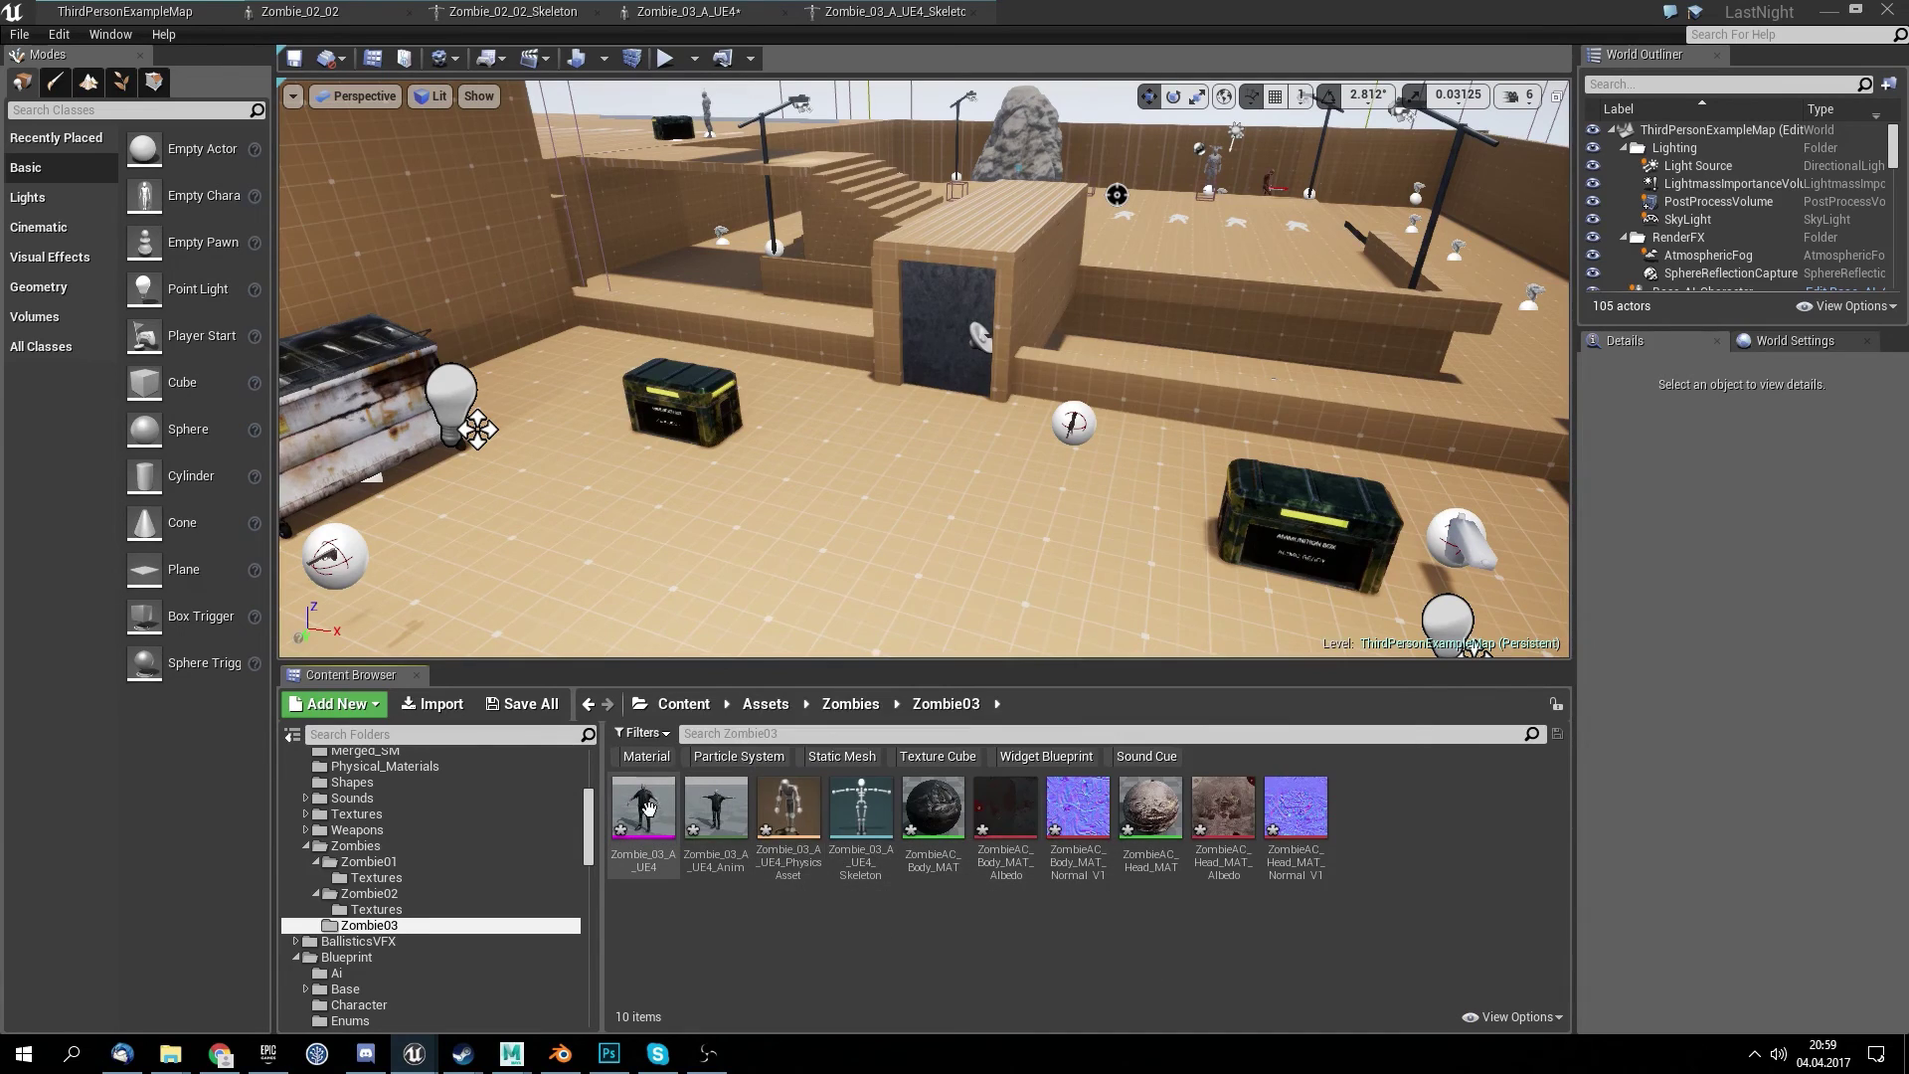
{"action": "scroll", "coordinate": [429, 945], "scroll_direction": "down", "scroll_amount": 5}
{"action": "scroll", "coordinate": [429, 945], "scroll_direction": "down", "scroll_amount": 8}
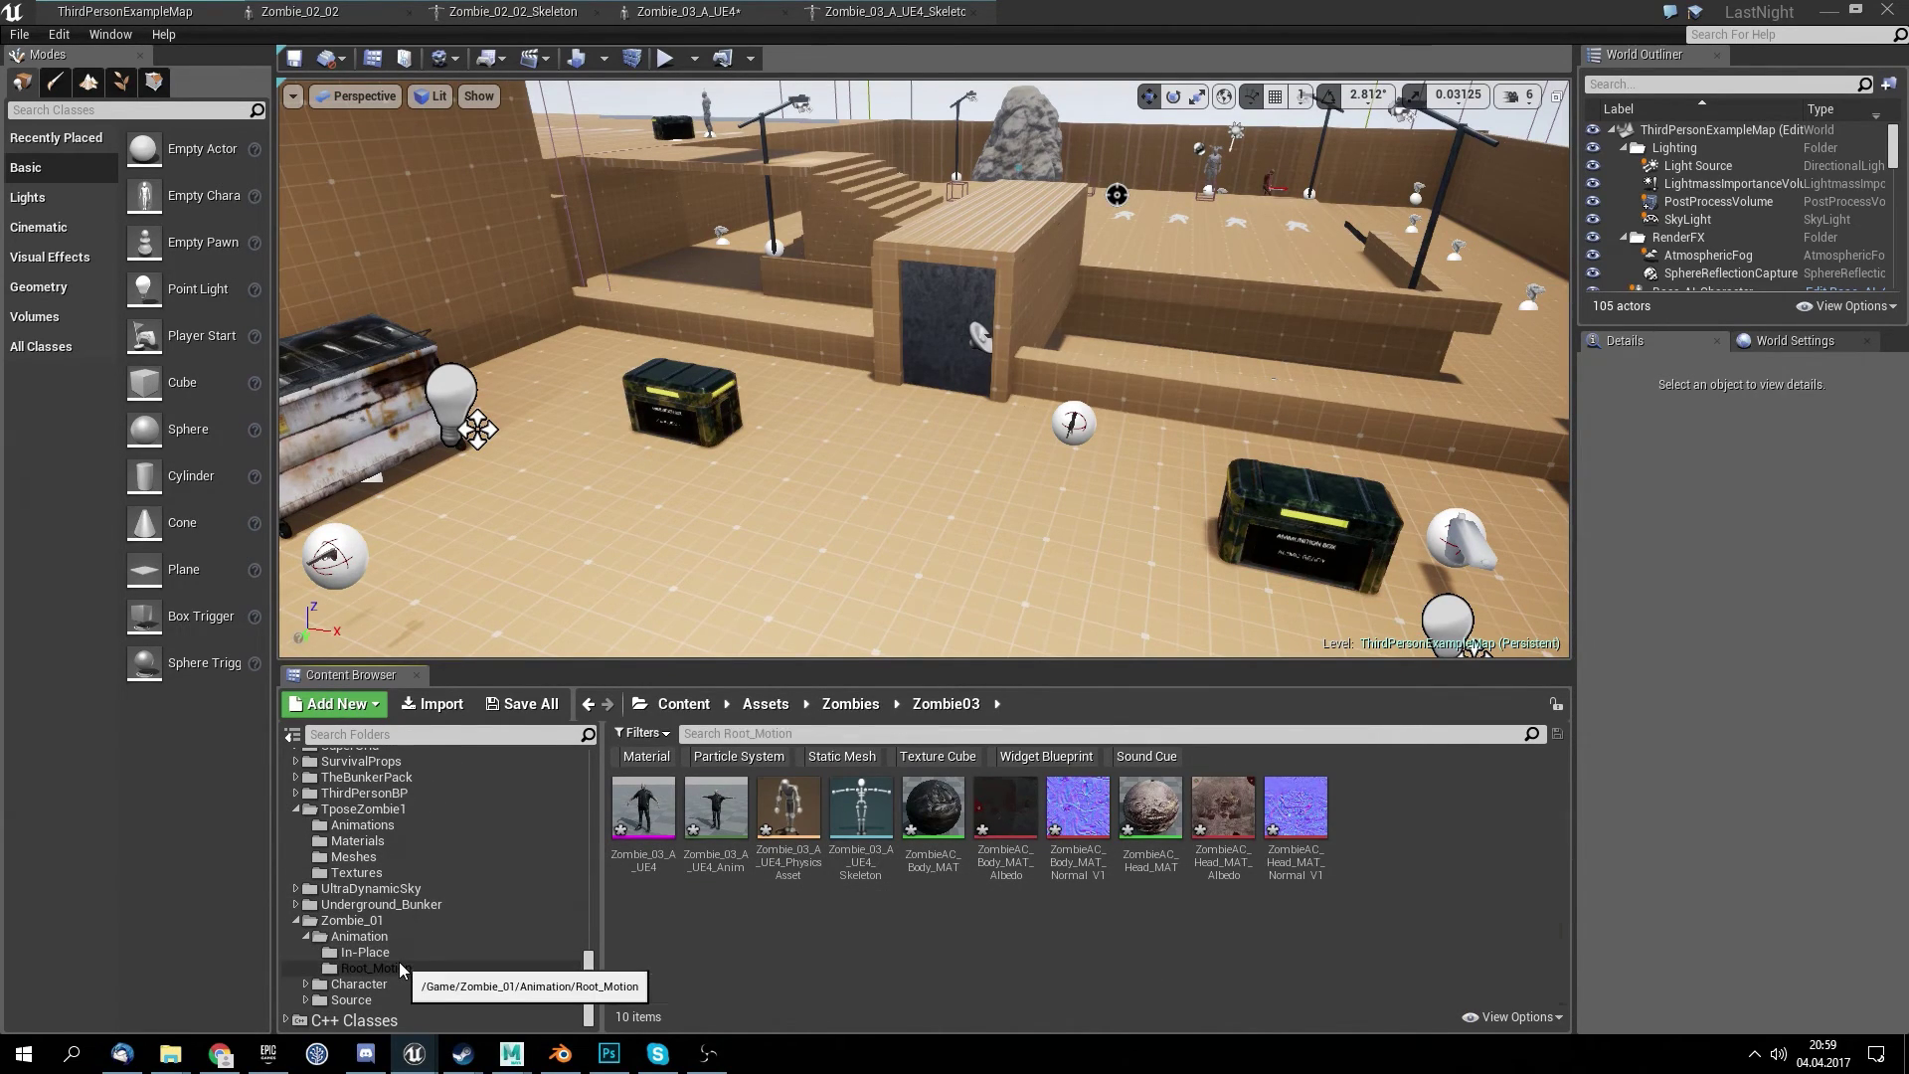
{"action": "left_click", "coordinate": [402, 969]}
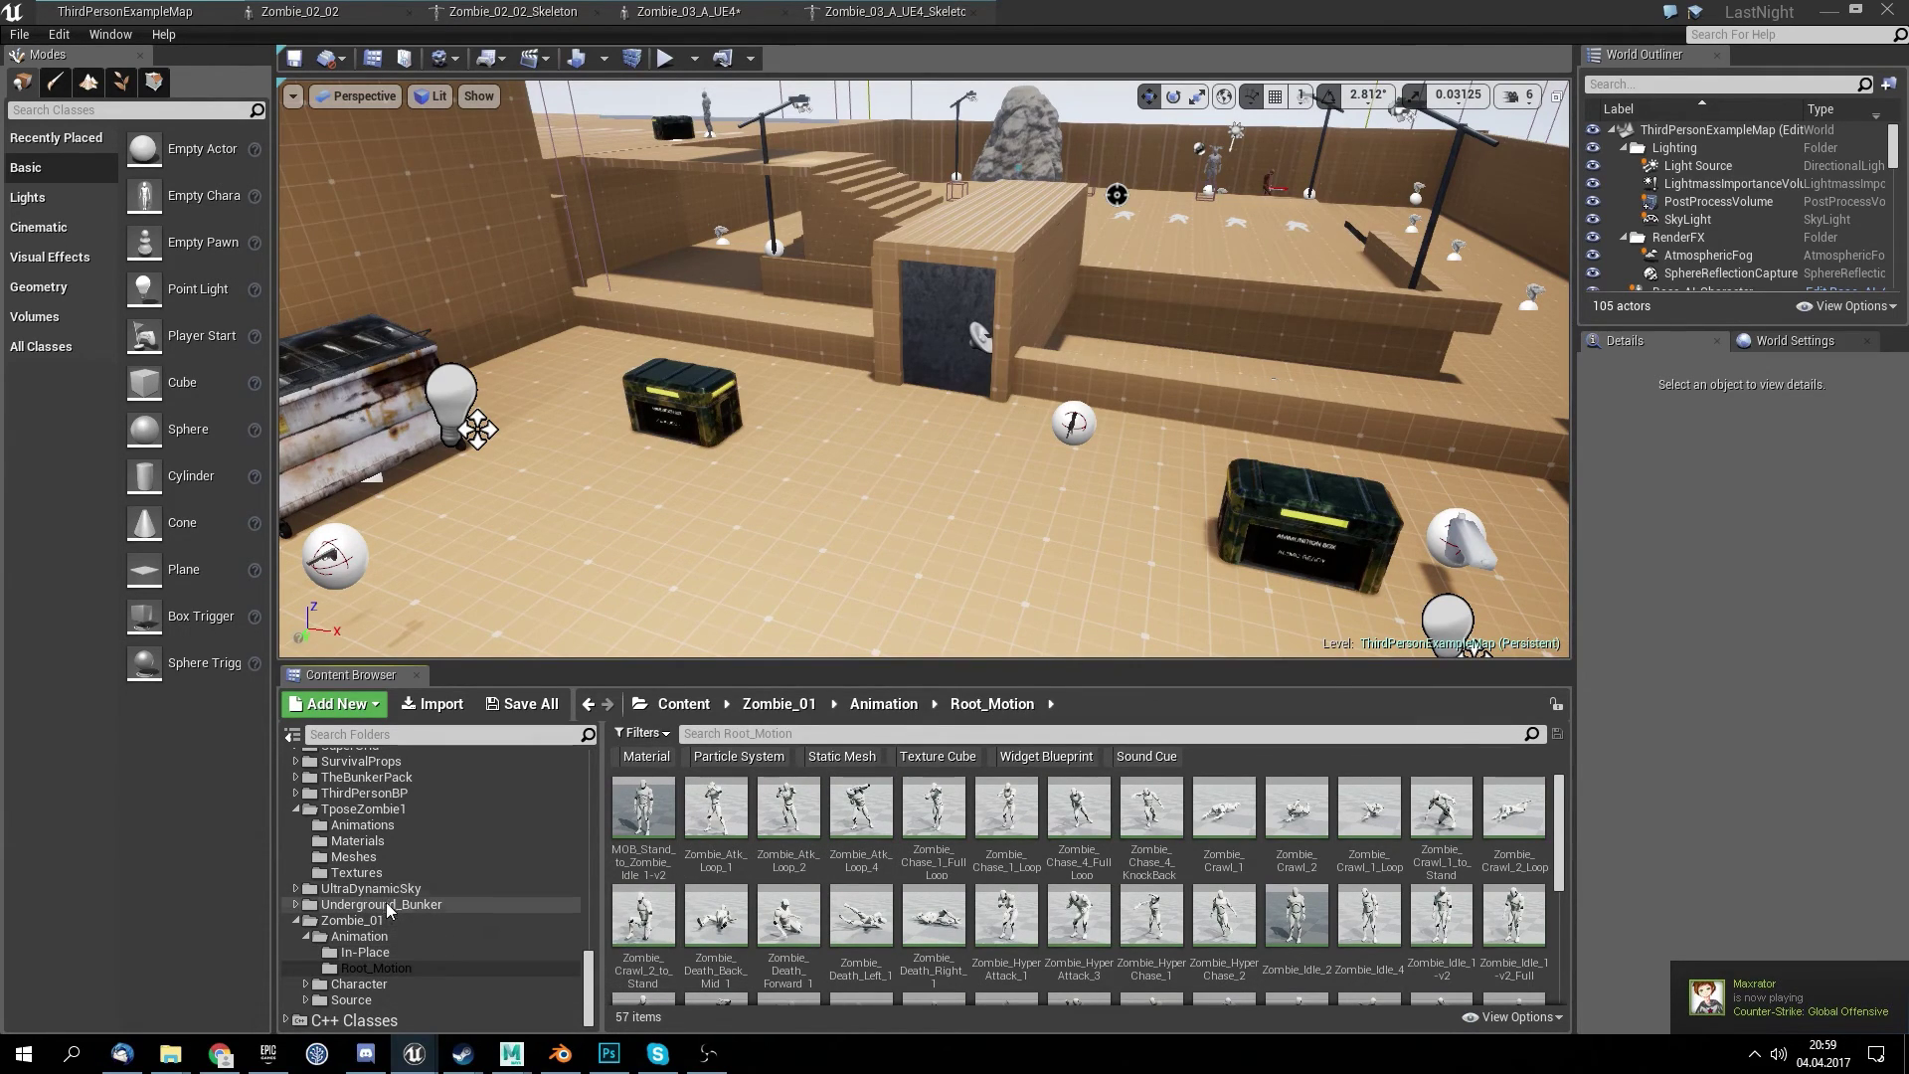
{"action": "left_click", "coordinate": [398, 985]}
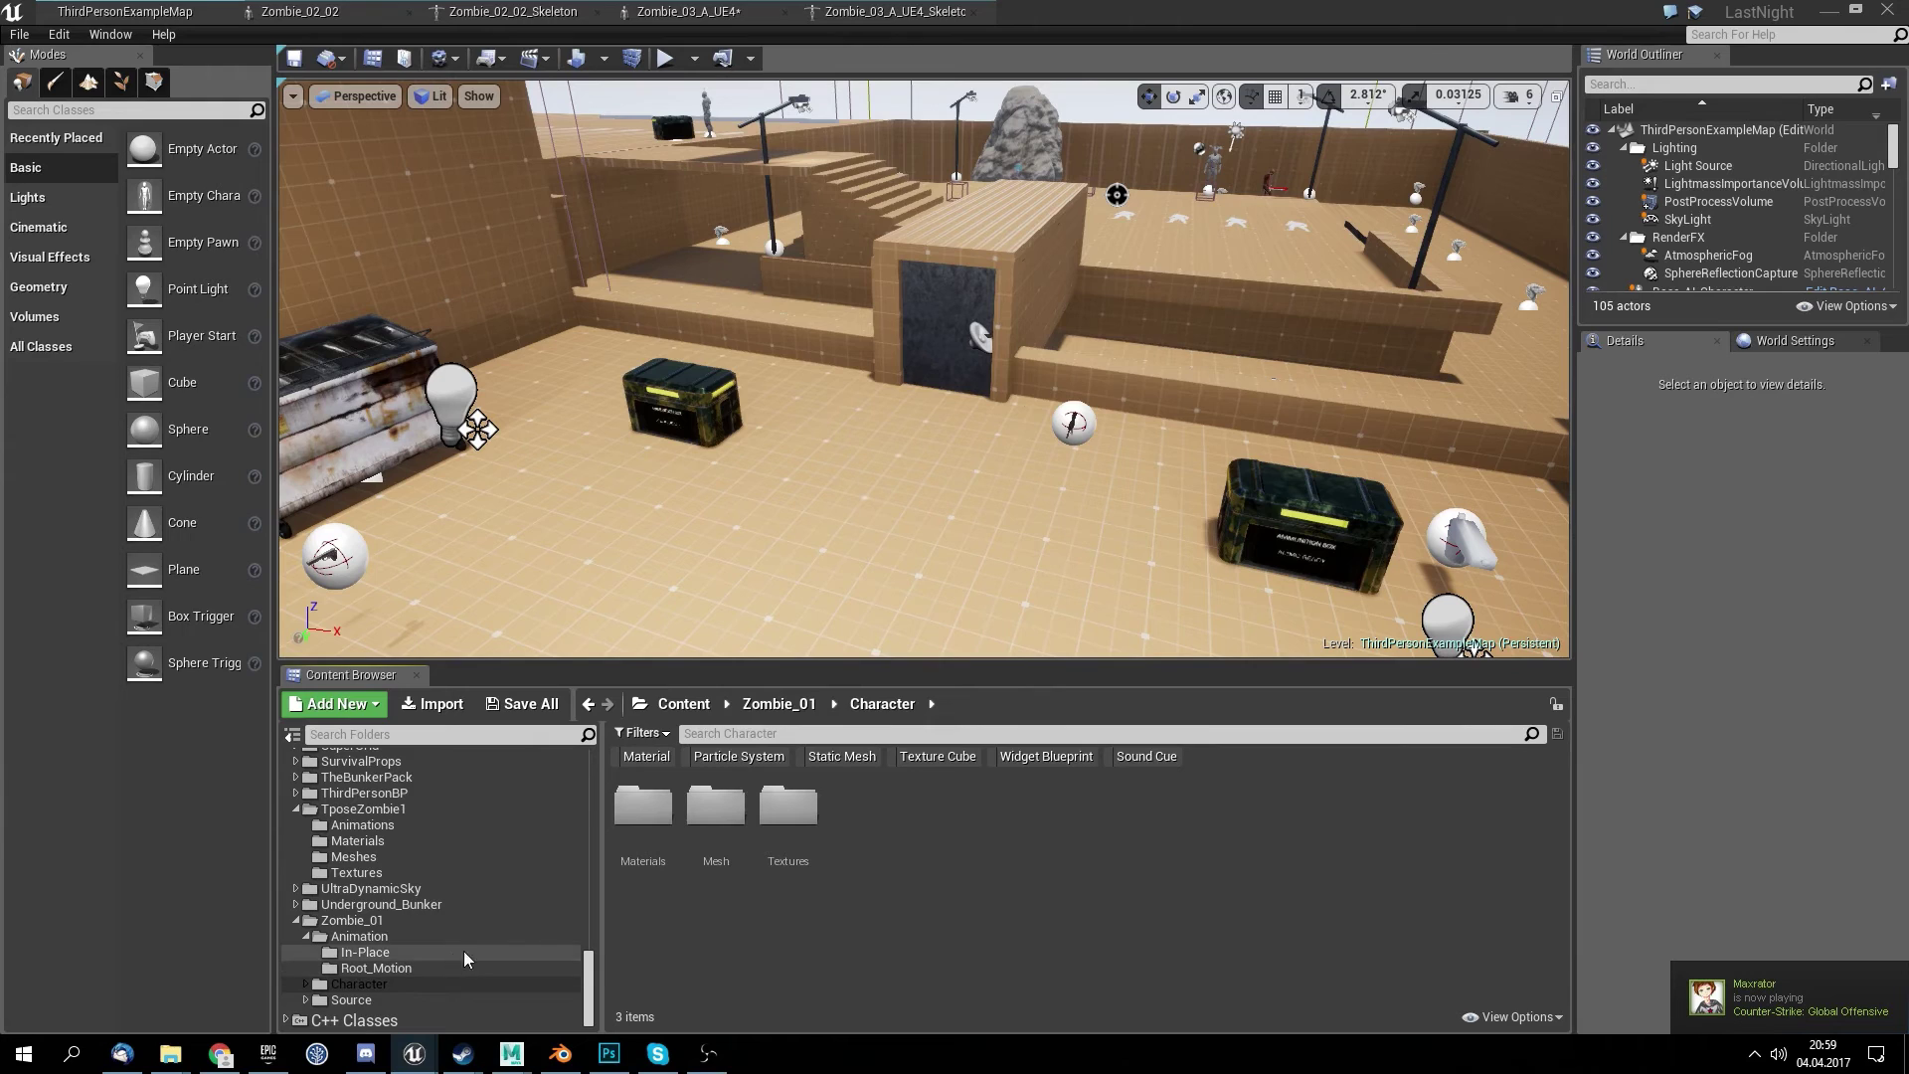
{"action": "double_click", "coordinate": [696, 840]}
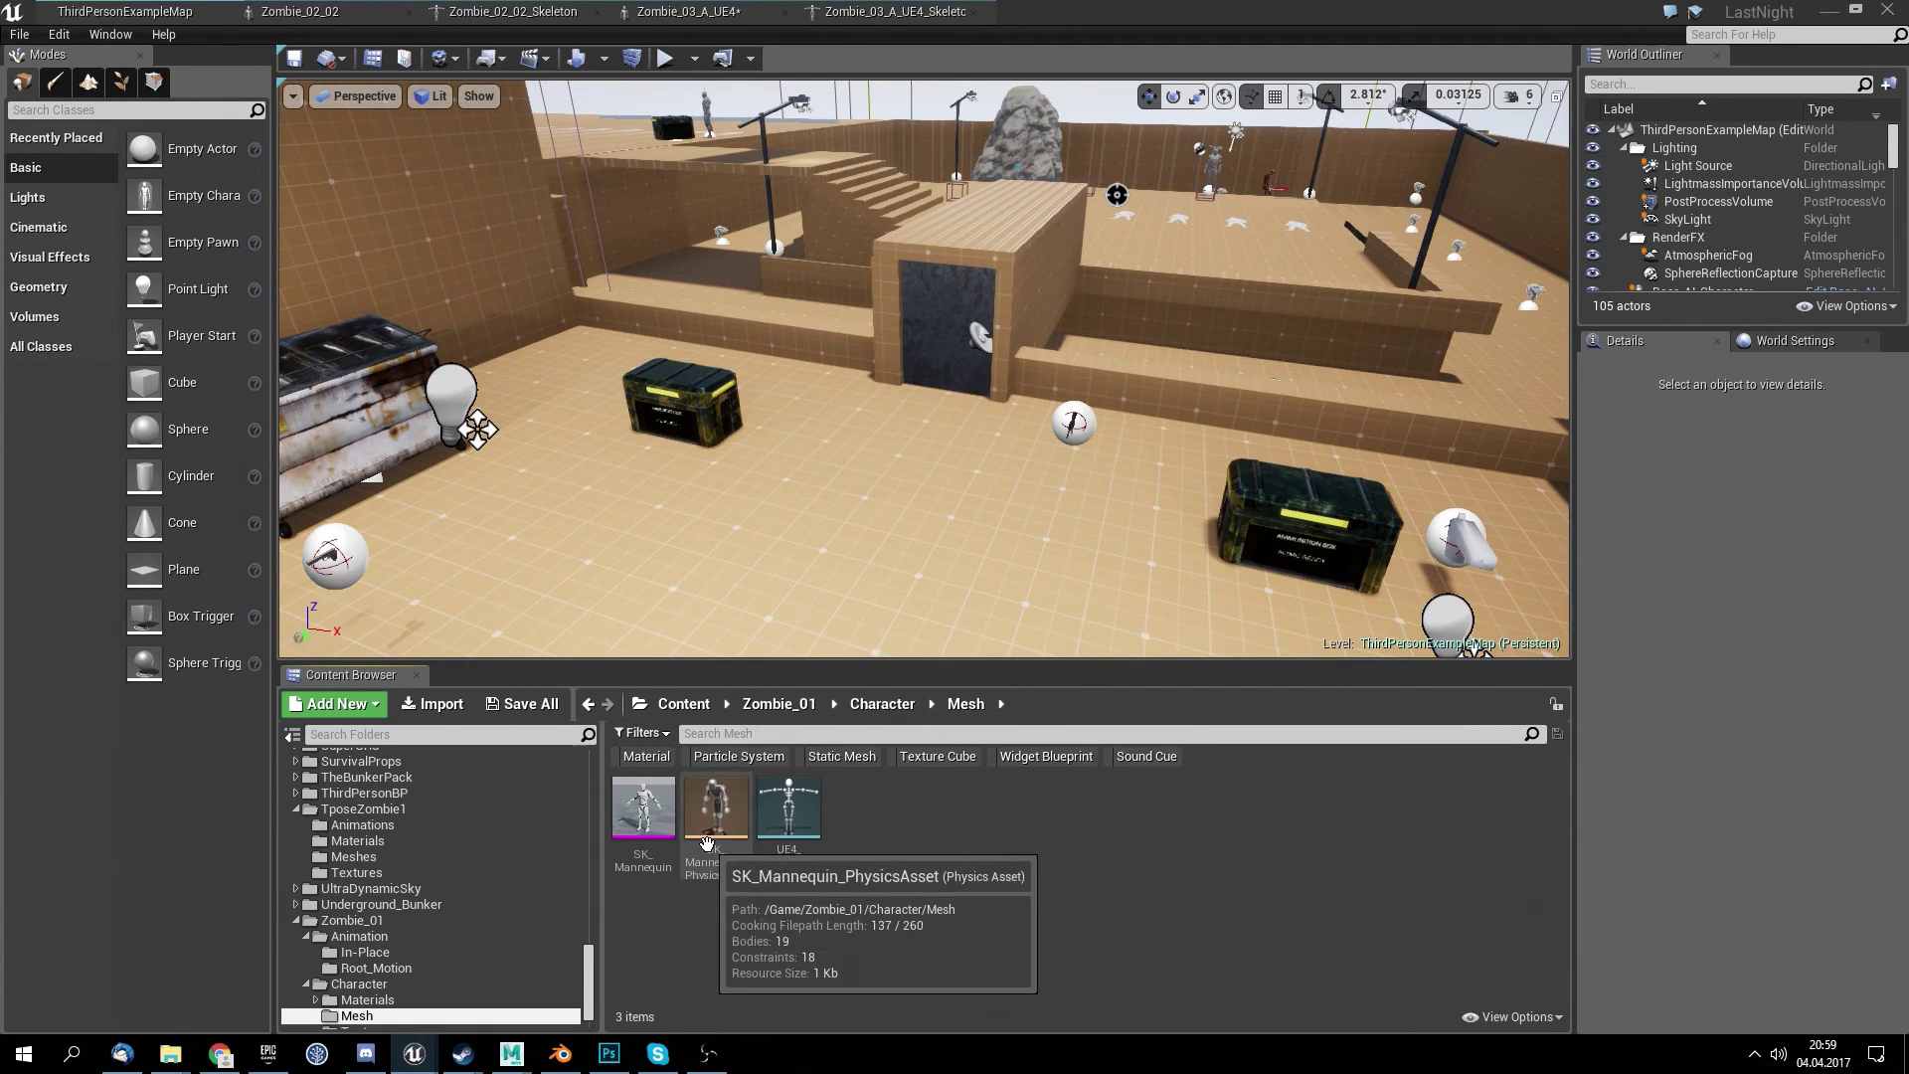
{"action": "double_click", "coordinate": [787, 810]}
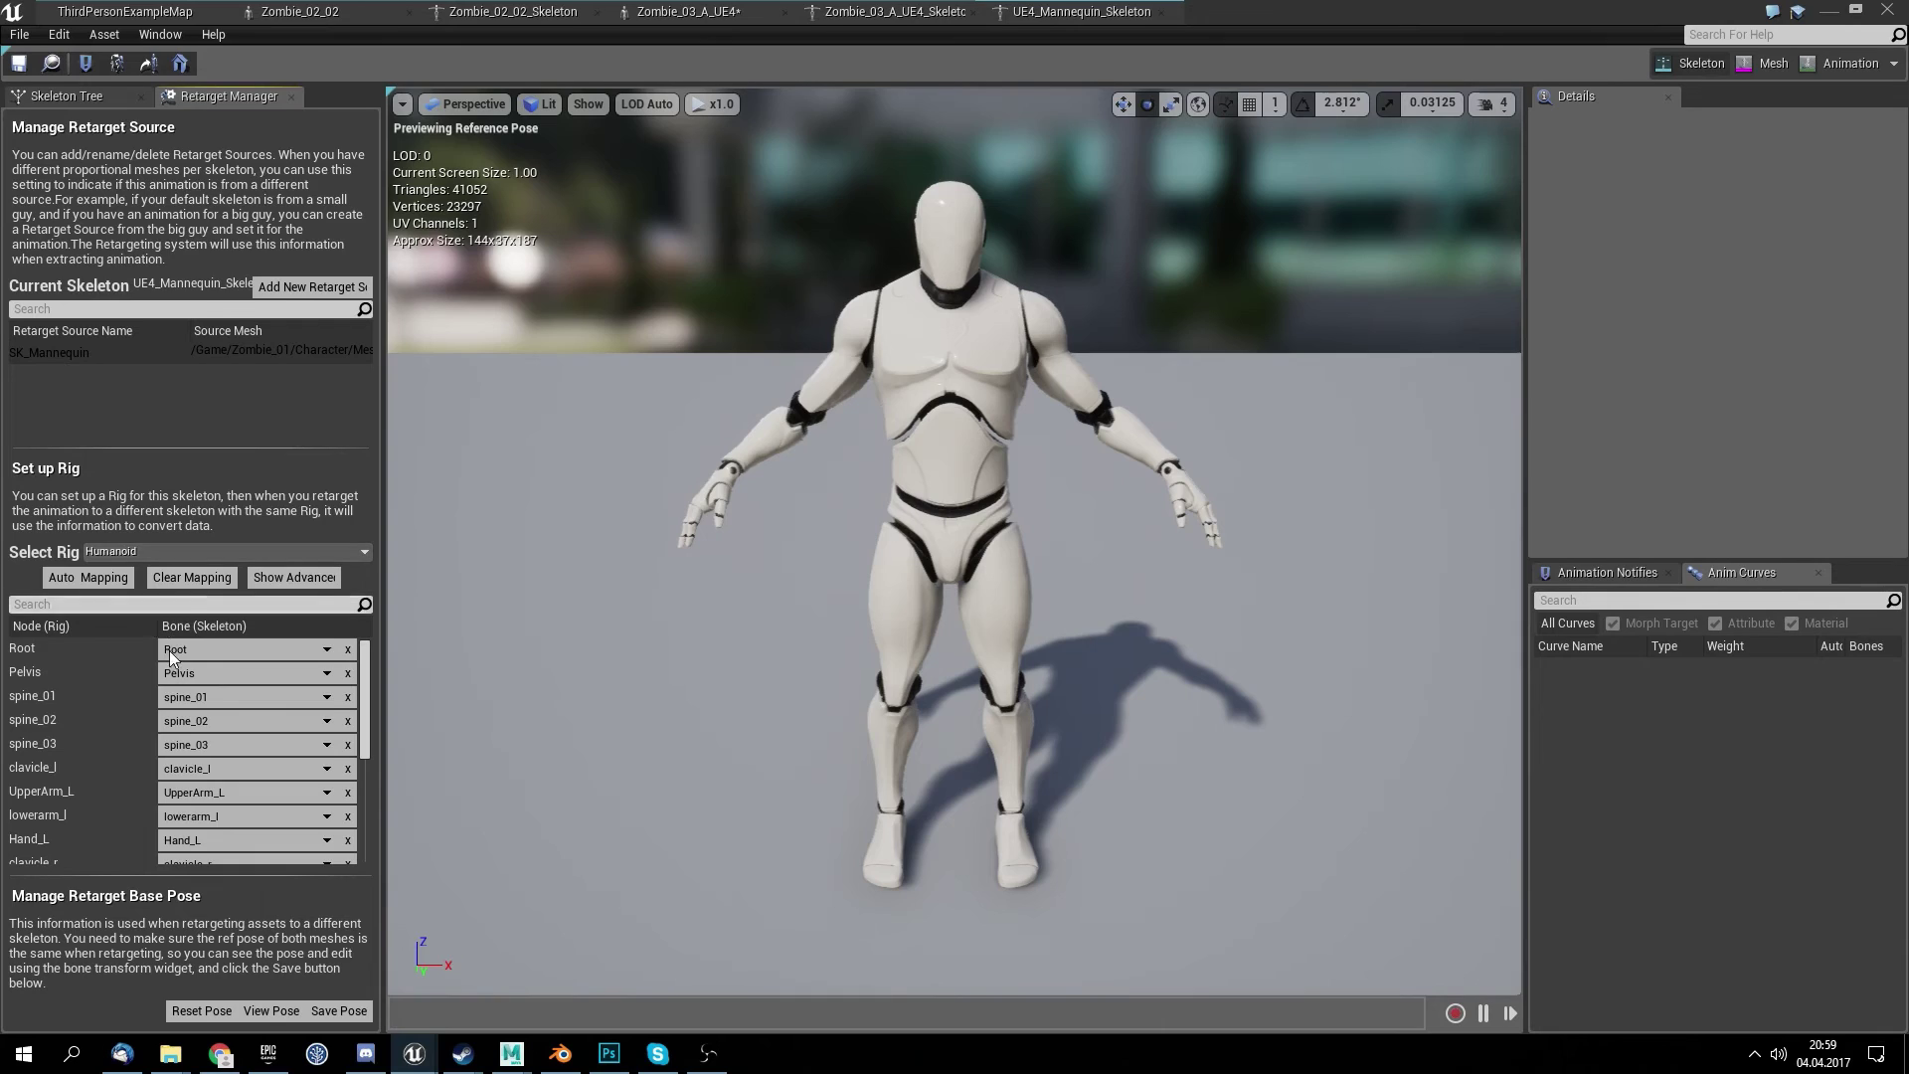
{"action": "scroll", "coordinate": [213, 722], "scroll_direction": "down", "scroll_amount": 3}
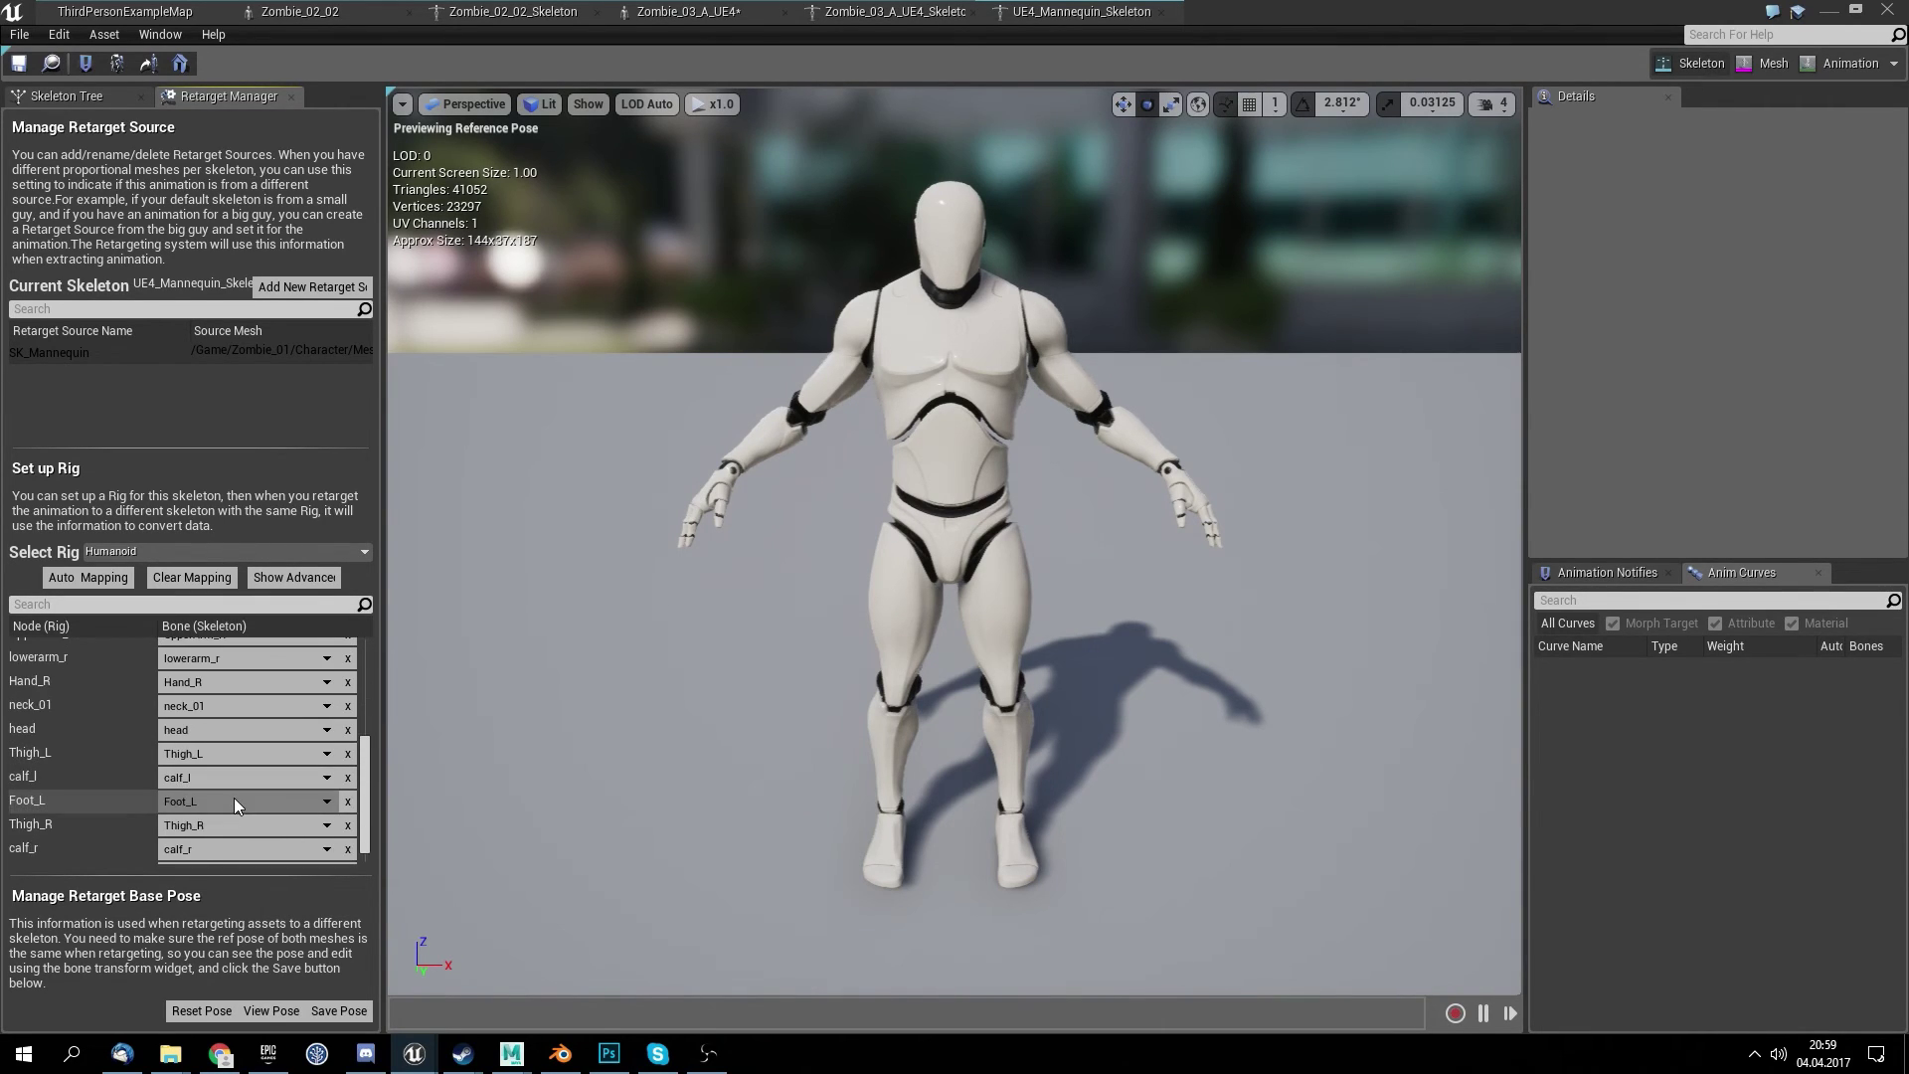
{"action": "scroll", "coordinate": [239, 801], "scroll_direction": "up", "scroll_amount": 3}
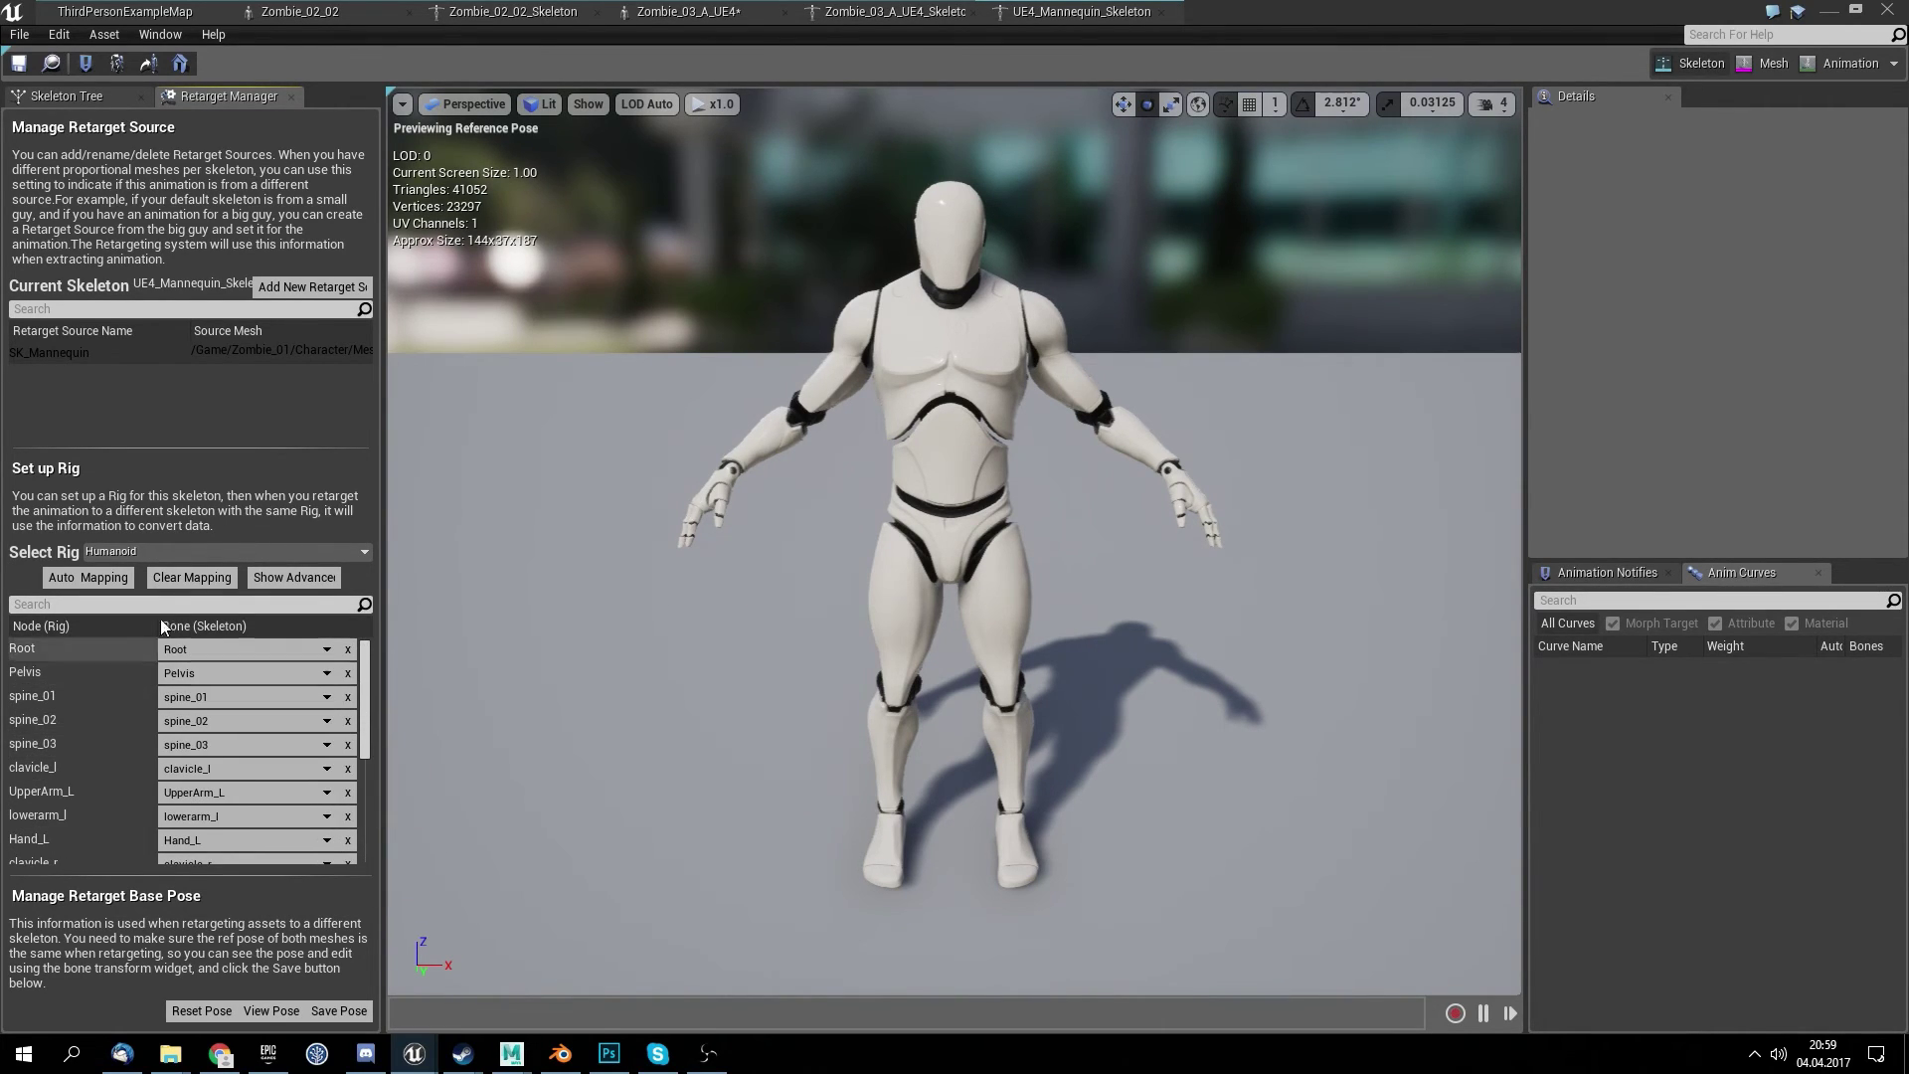
{"action": "left_click", "coordinate": [1161, 13]}
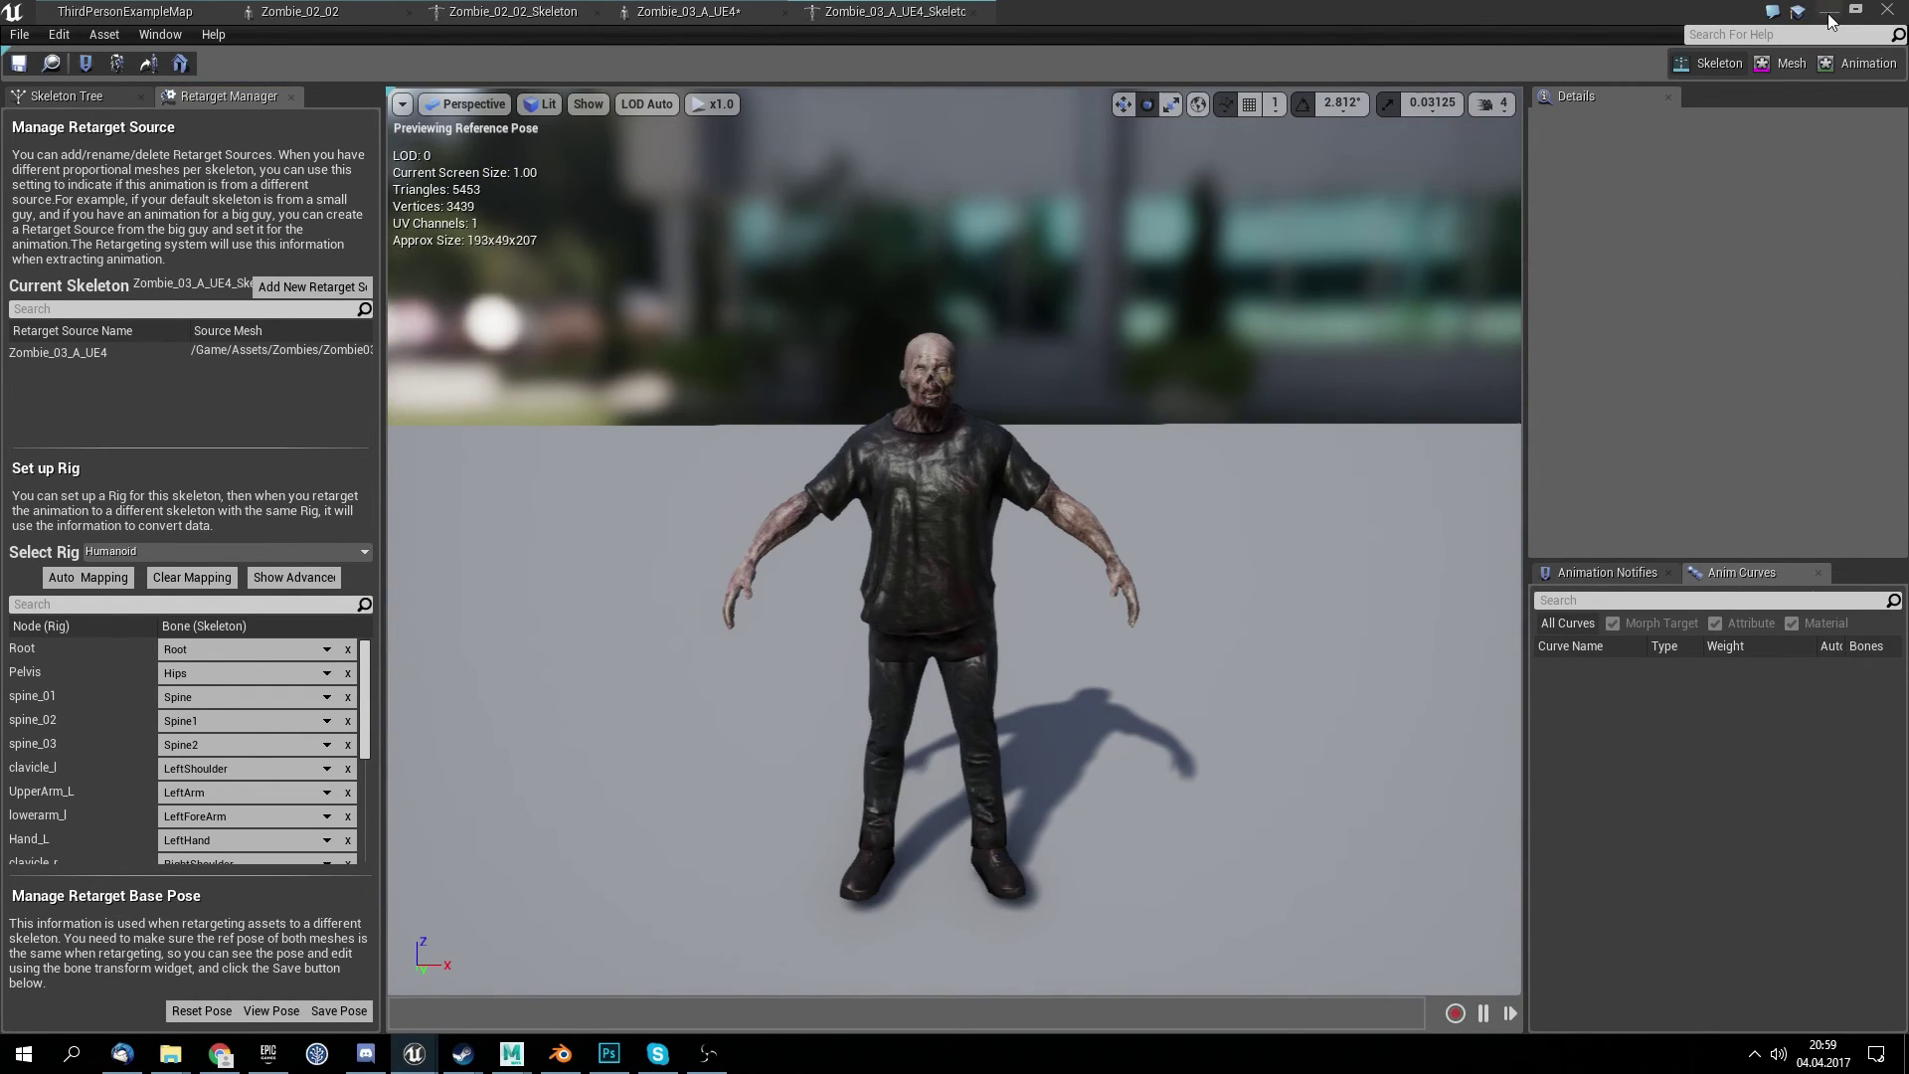
- Return to the level editor and open Zombie_01's Root_Motion animations folder
{"action": "left_click", "coordinate": [154, 10]}
{"action": "scroll", "coordinate": [407, 895], "scroll_direction": "down", "scroll_amount": 1}
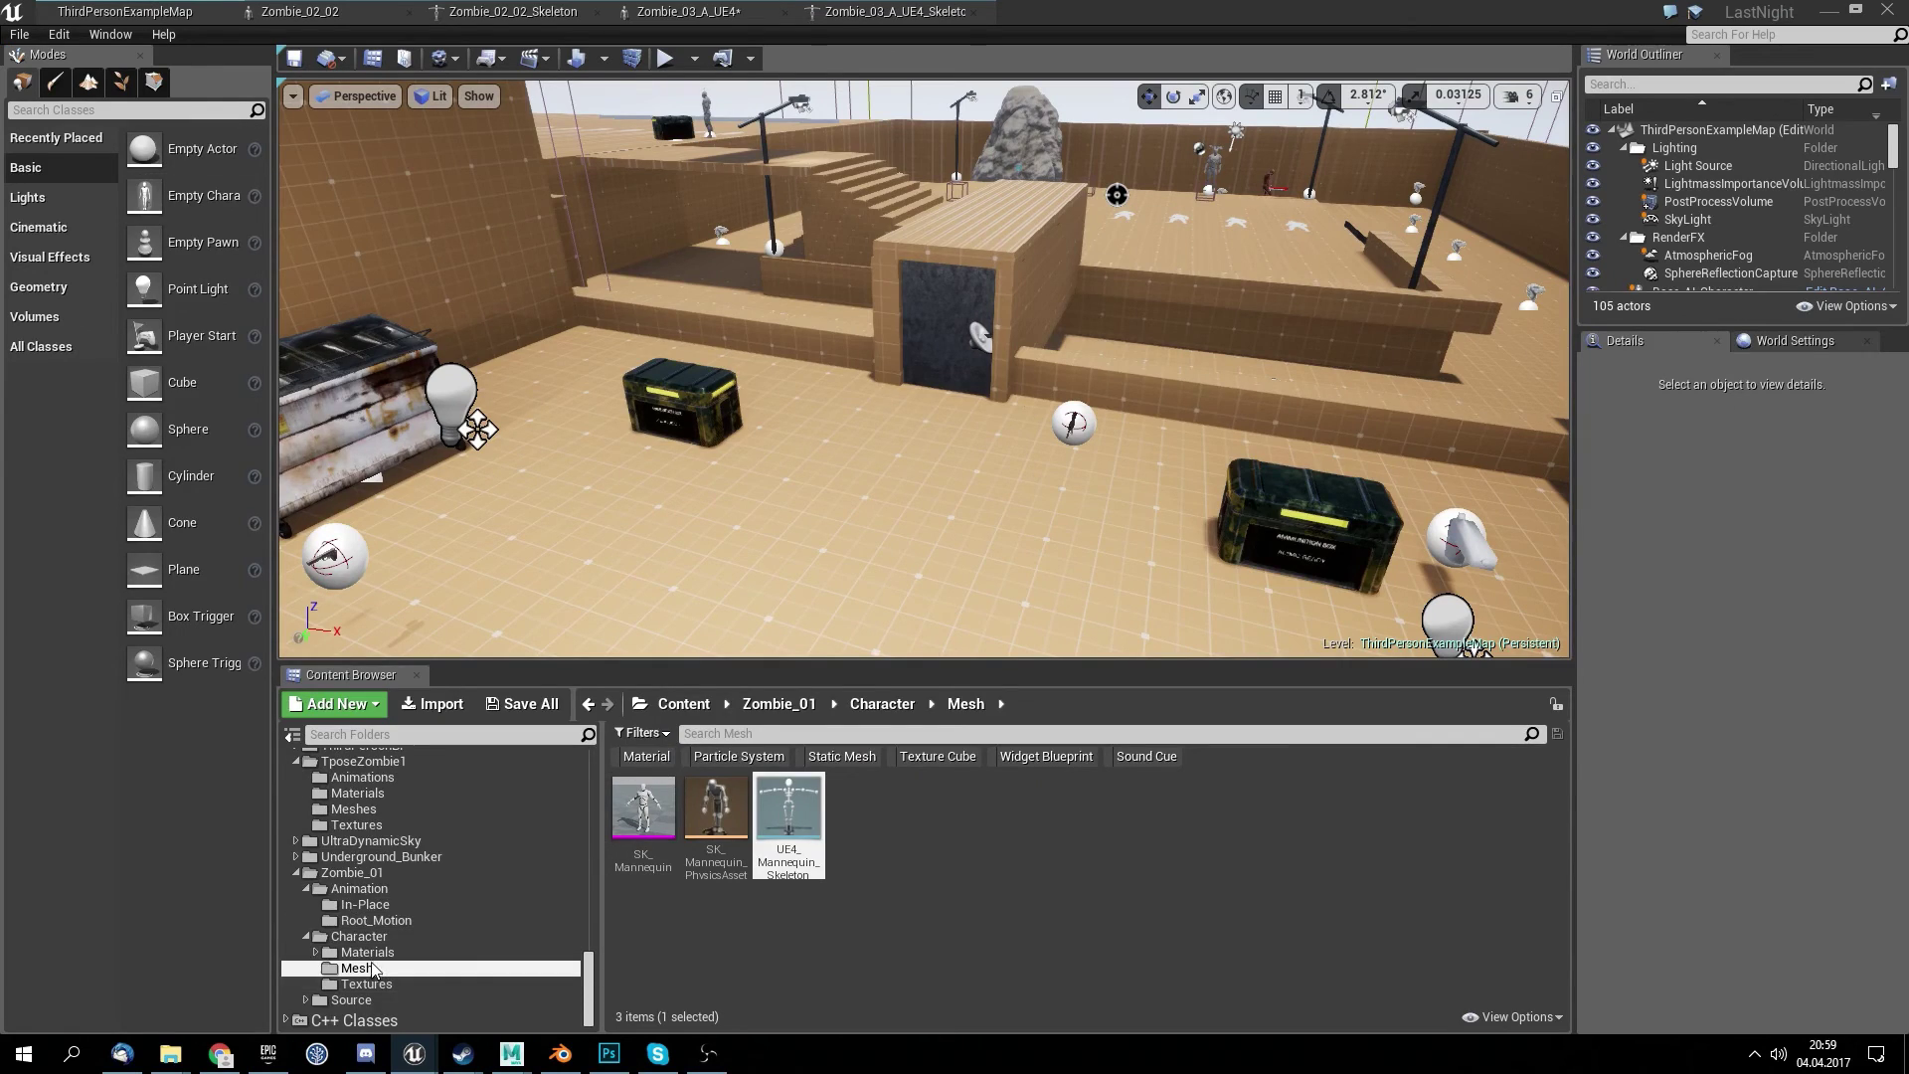
{"action": "left_click", "coordinate": [376, 919]}
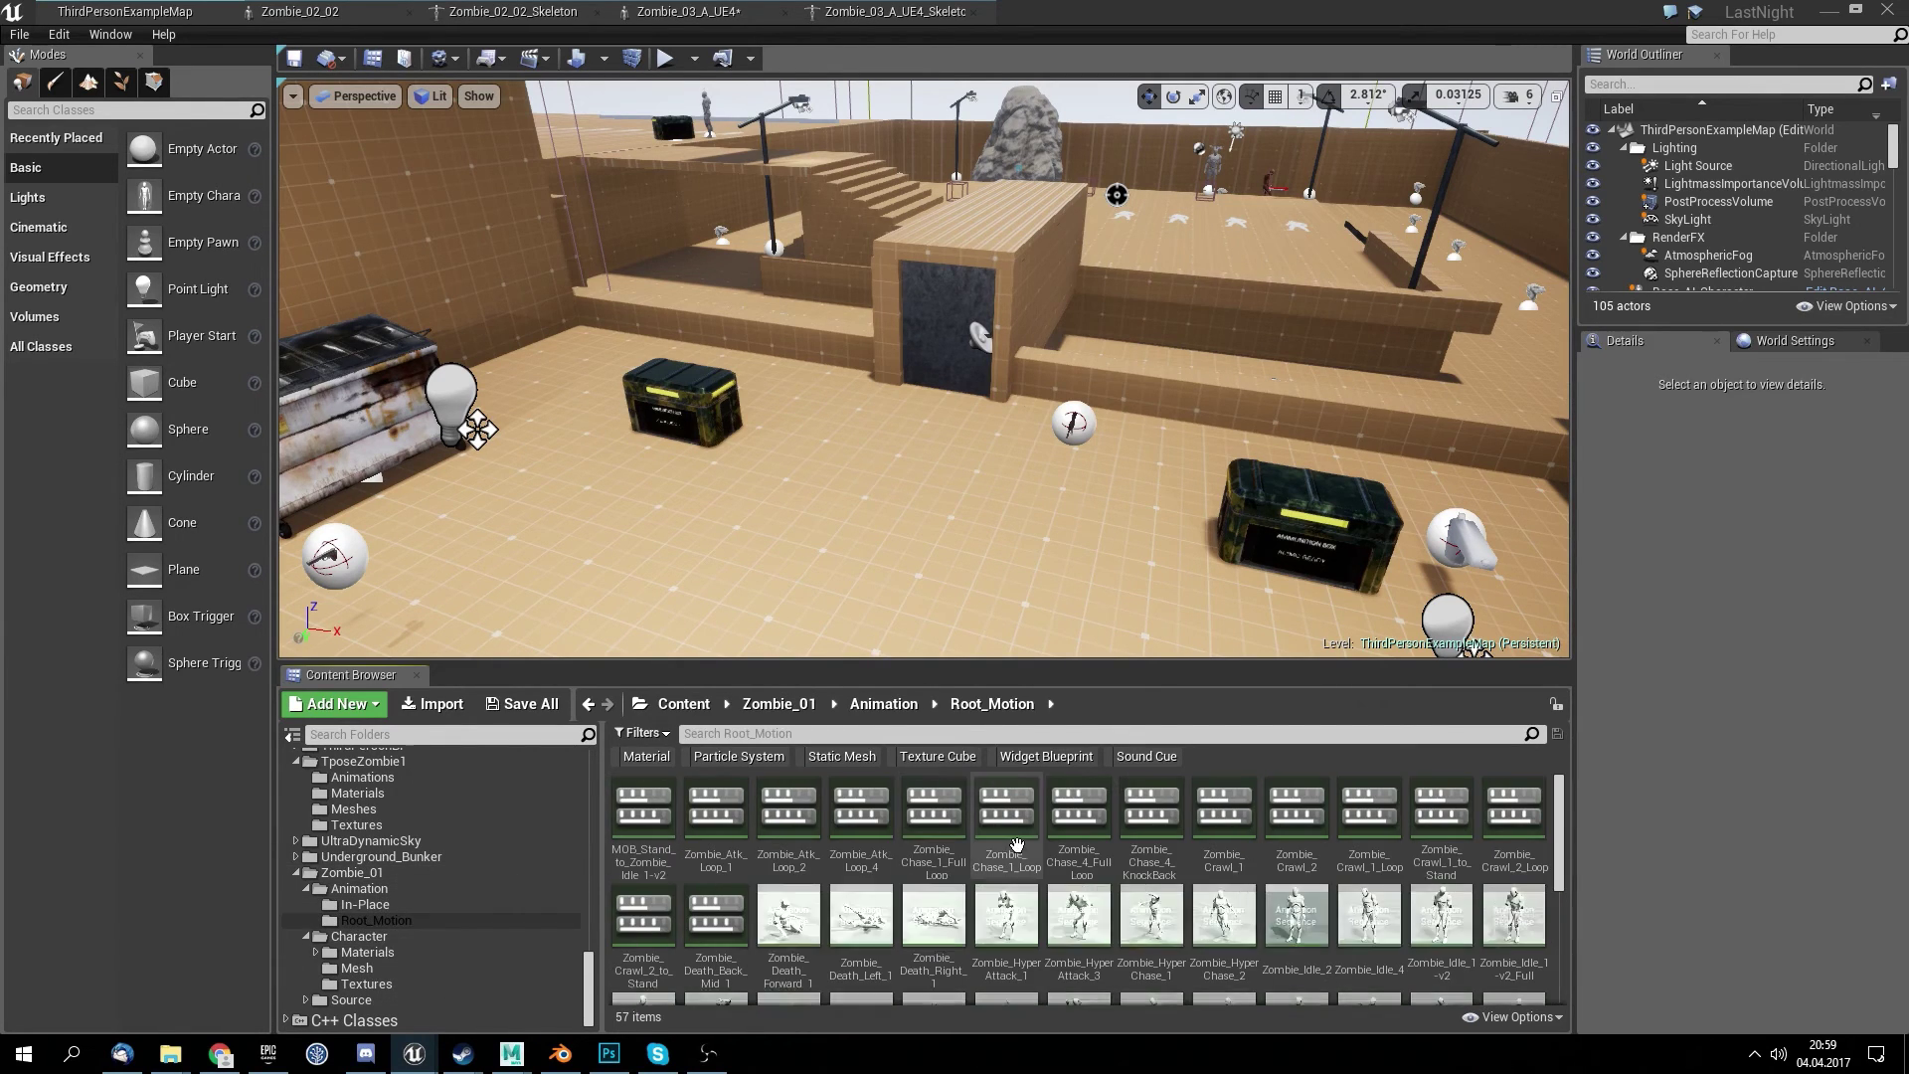
{"action": "scroll", "coordinate": [1019, 850], "scroll_direction": "down", "scroll_amount": 2}
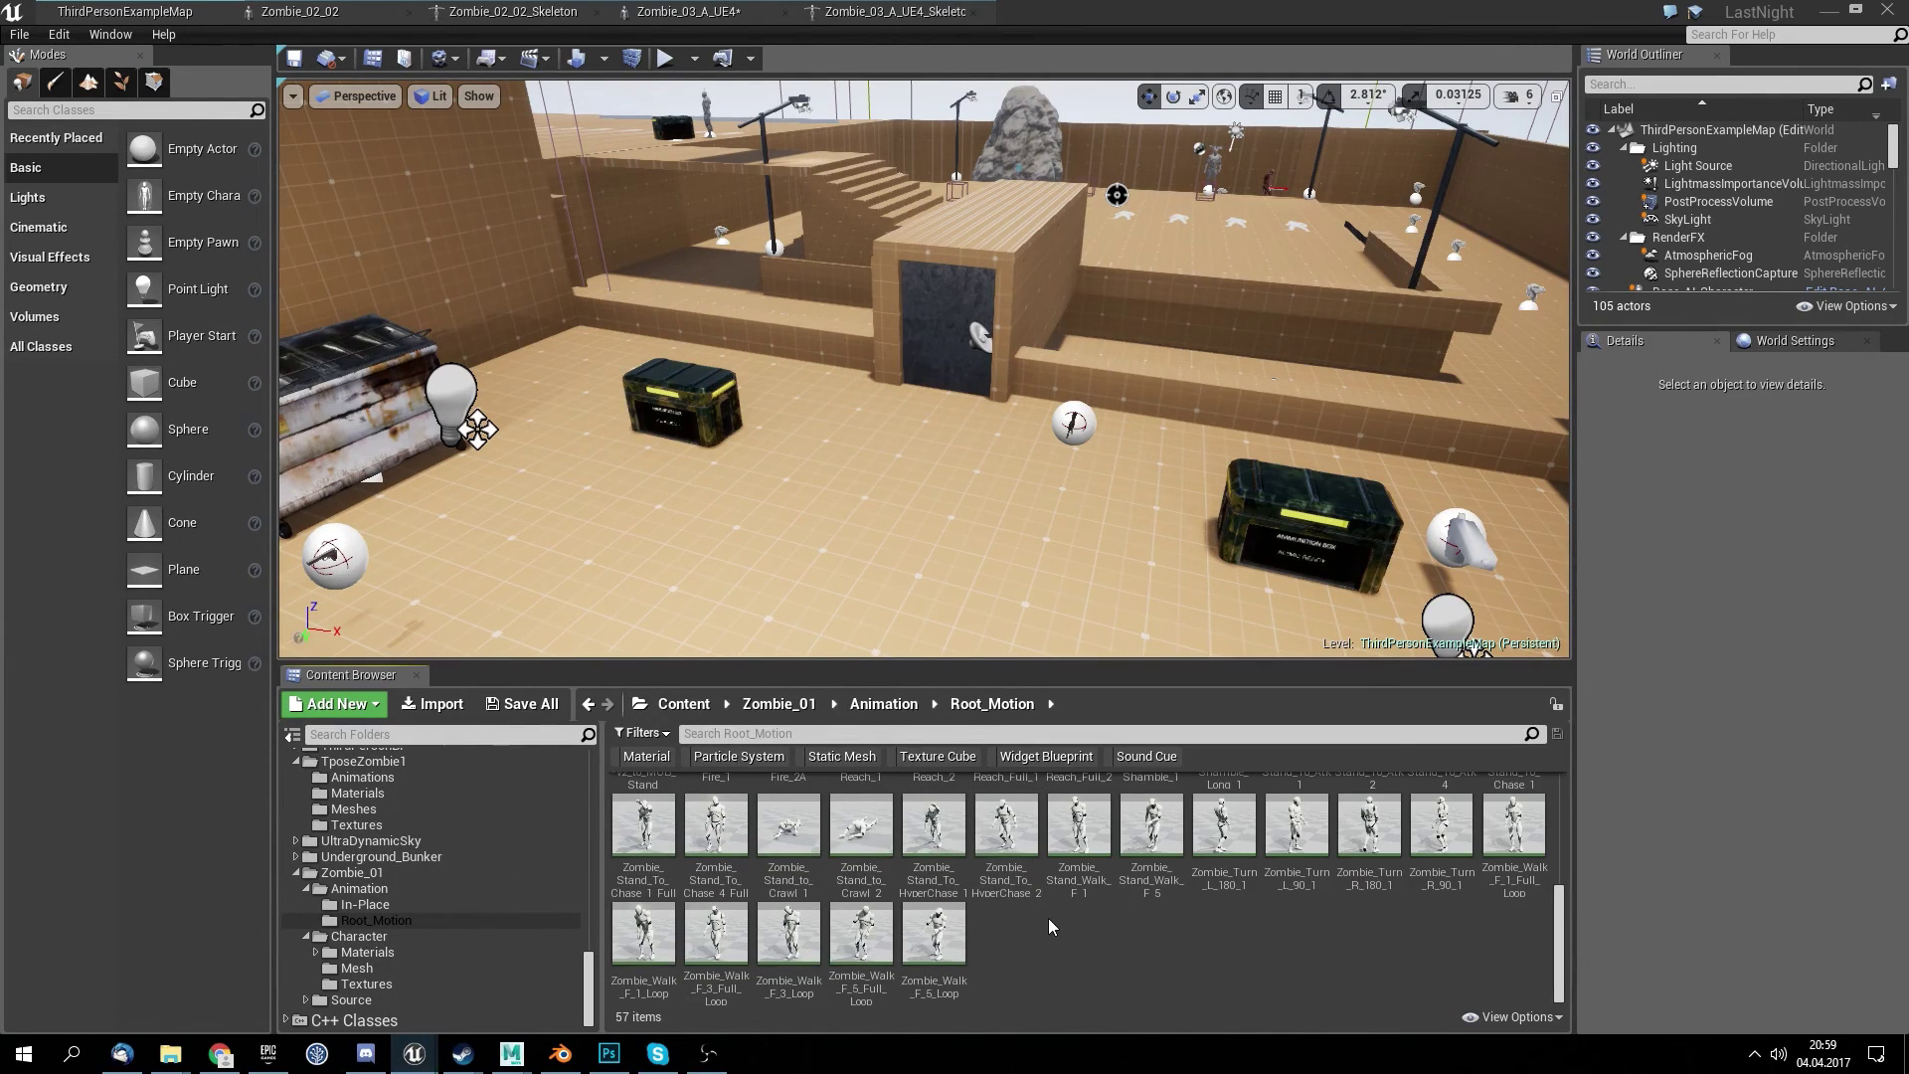
- Run Retarget Anim Assets > Duplicate Anim Assets and Retarget on Zombie_Walk_F_5_Loop
{"action": "left_click", "coordinate": [935, 939]}
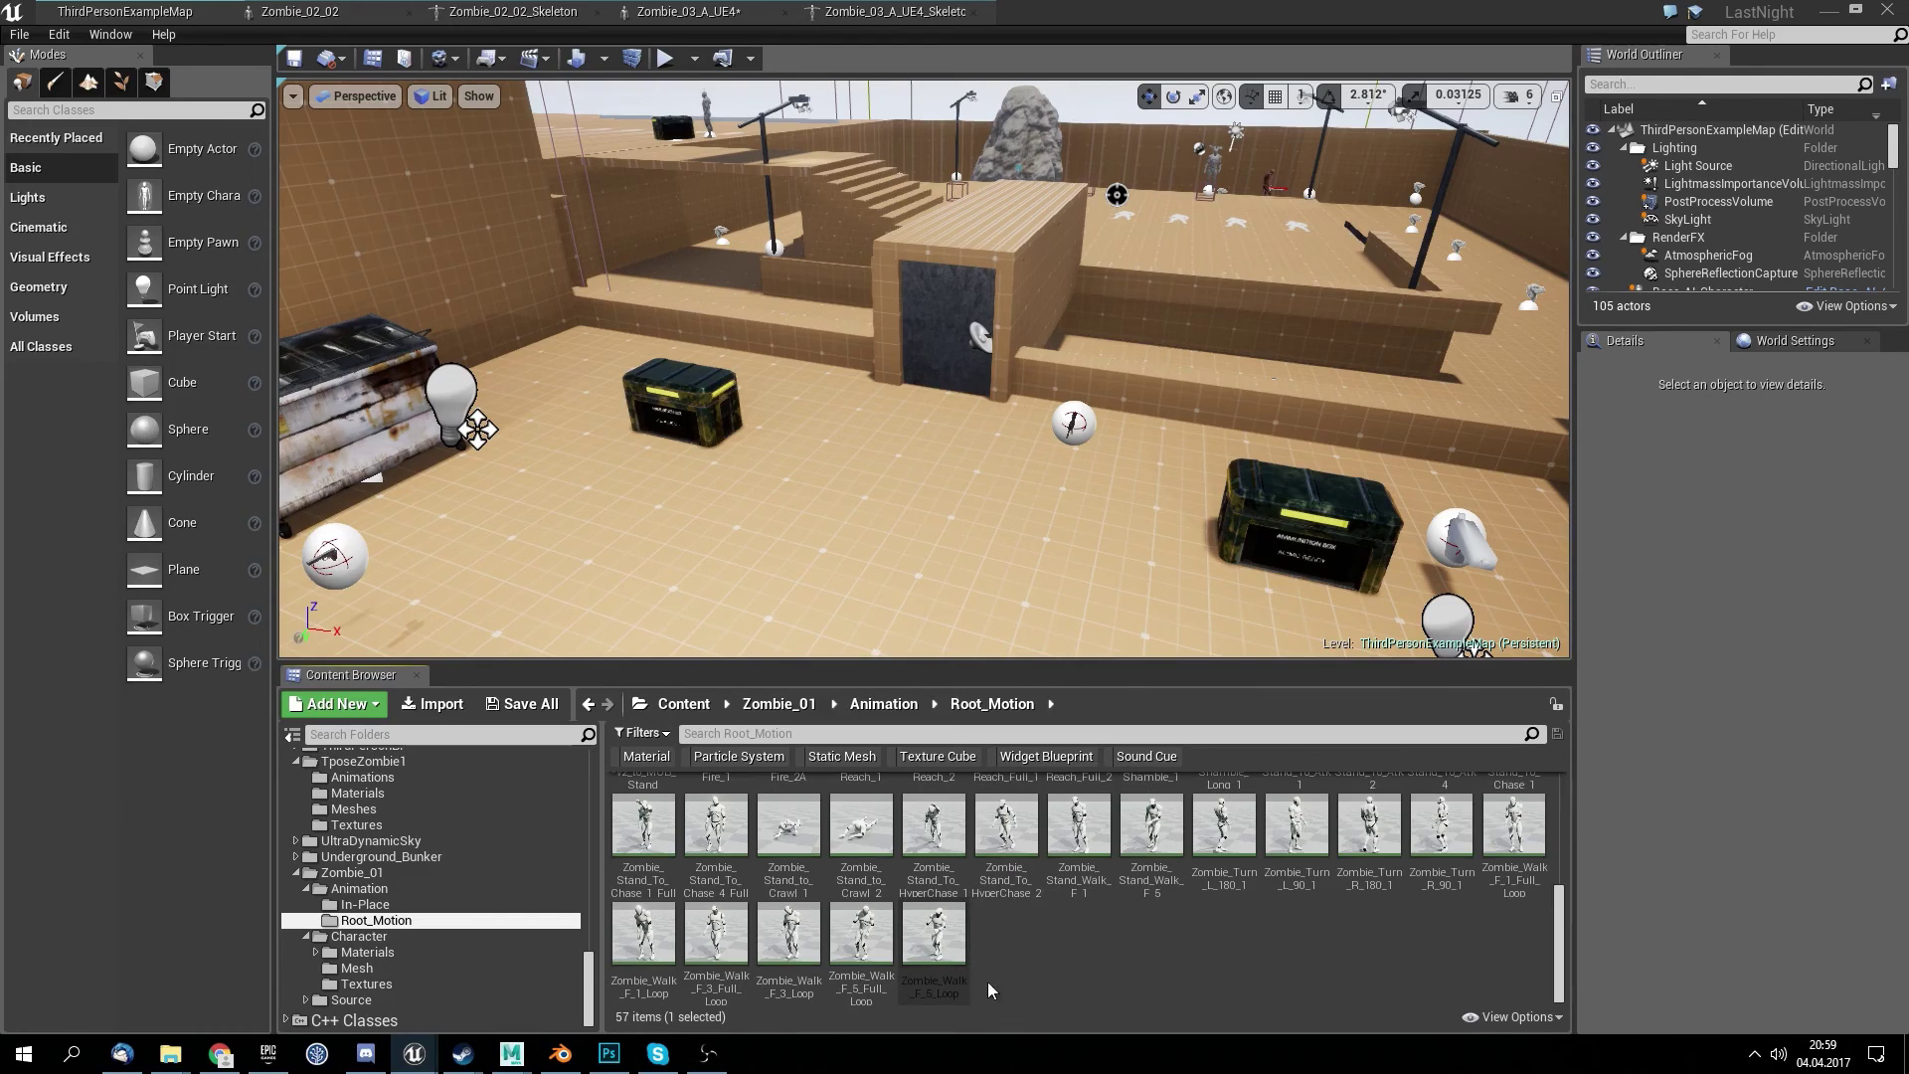
{"action": "right_click", "coordinate": [952, 972]}
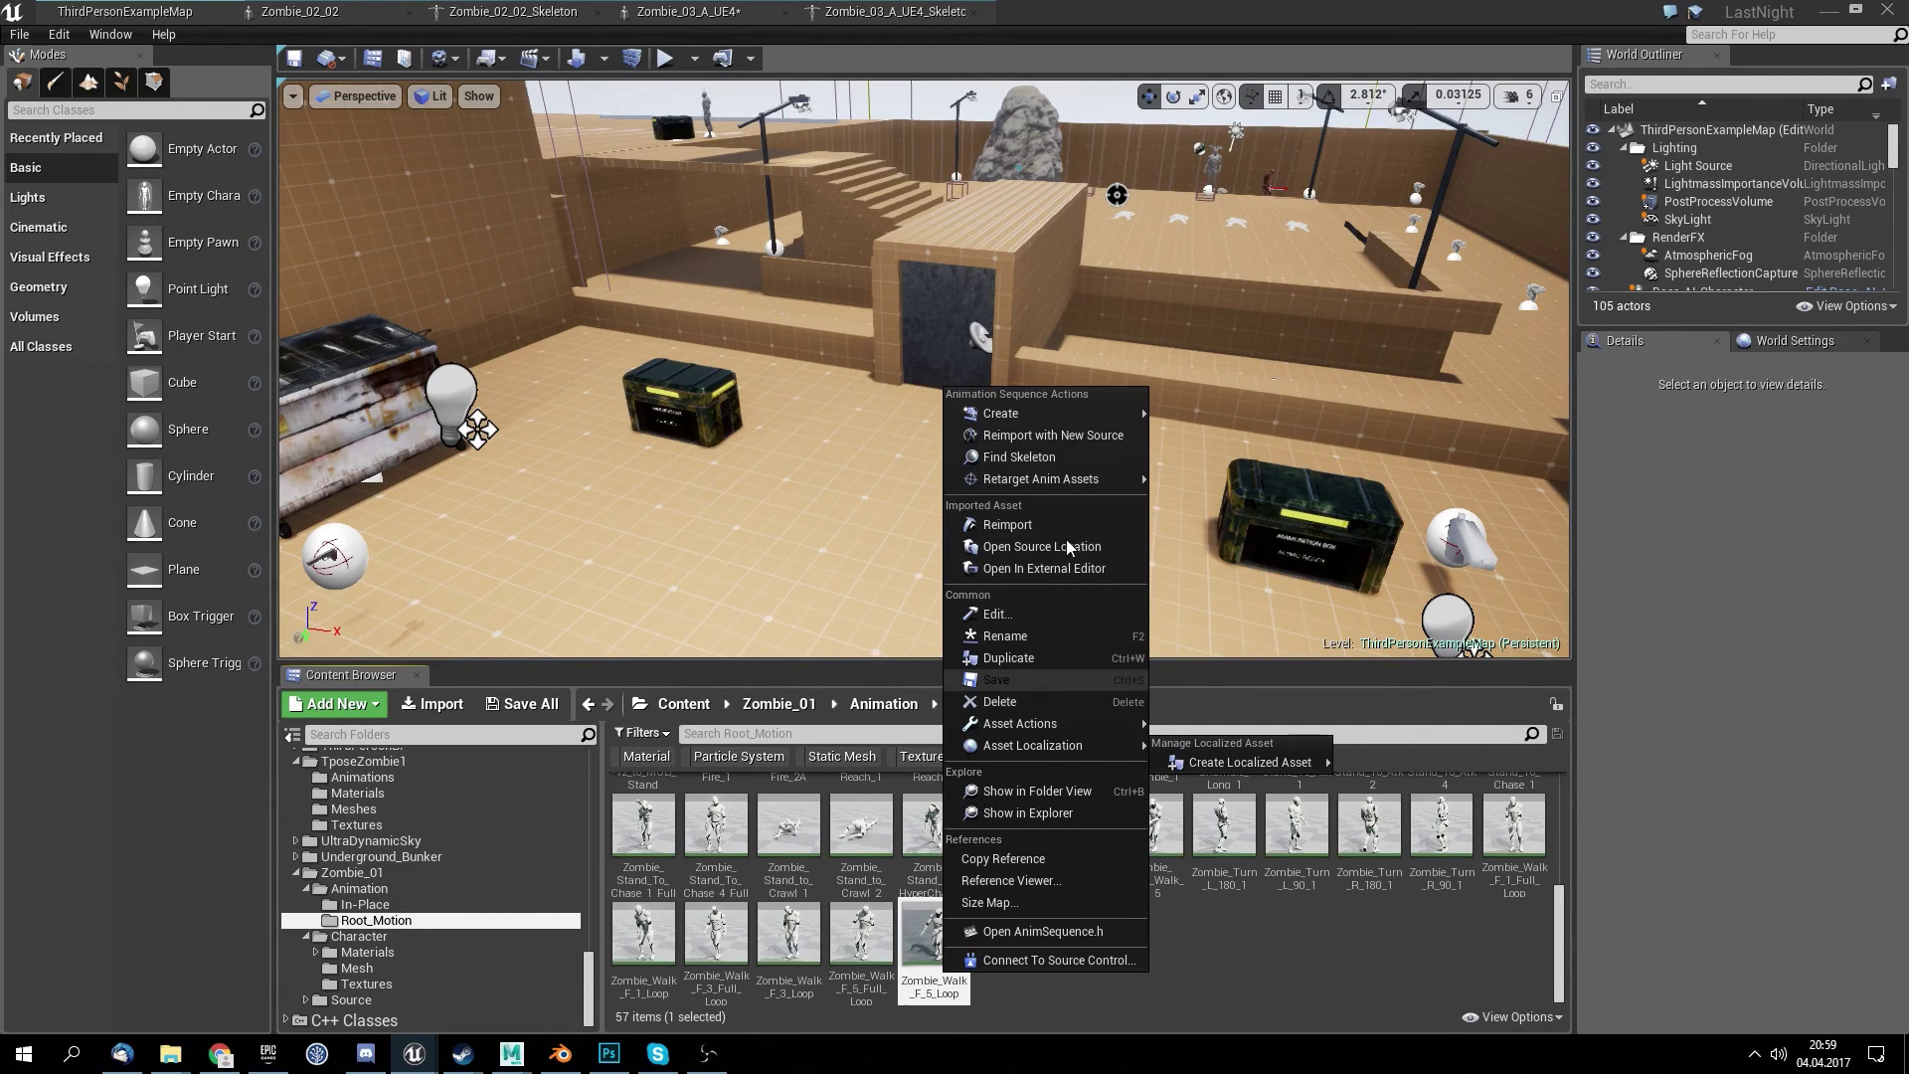
{"action": "mouse_move", "coordinate": [1106, 481]}
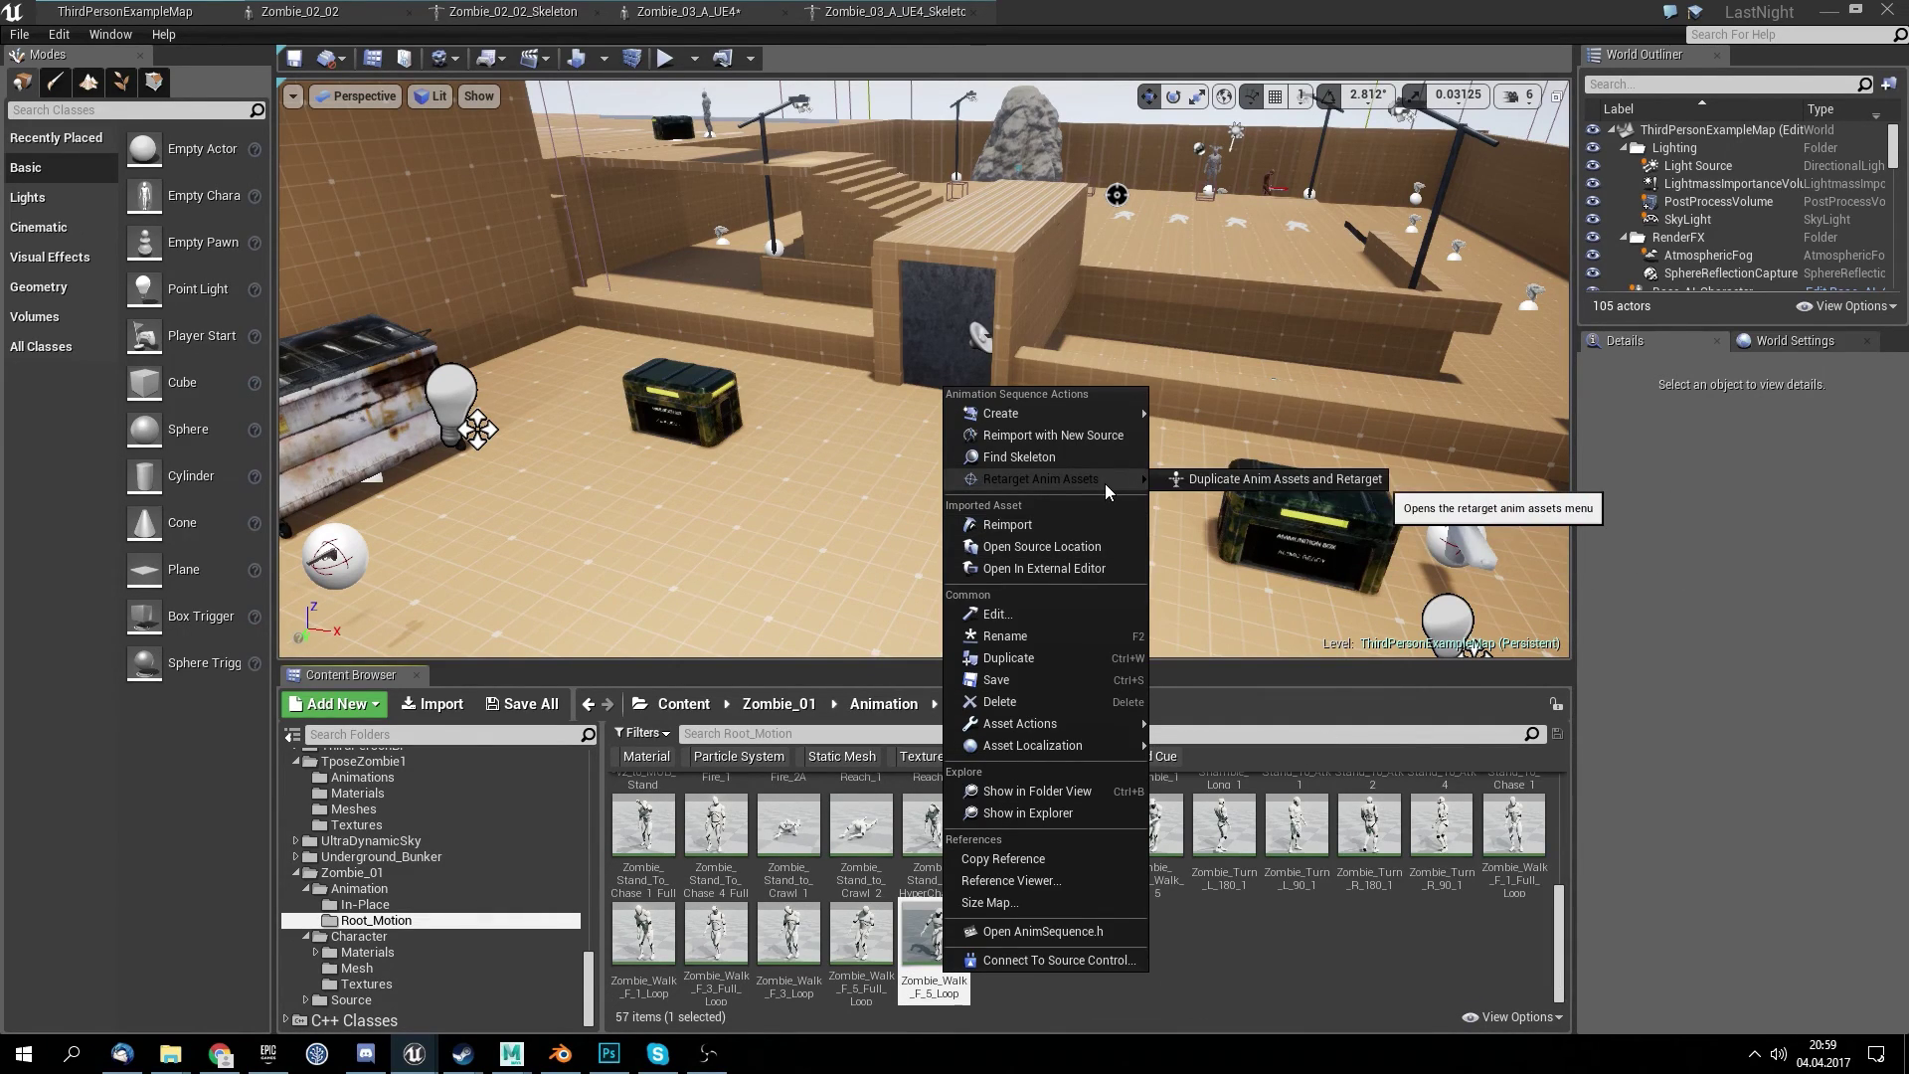
{"action": "left_click", "coordinate": [1234, 479]}
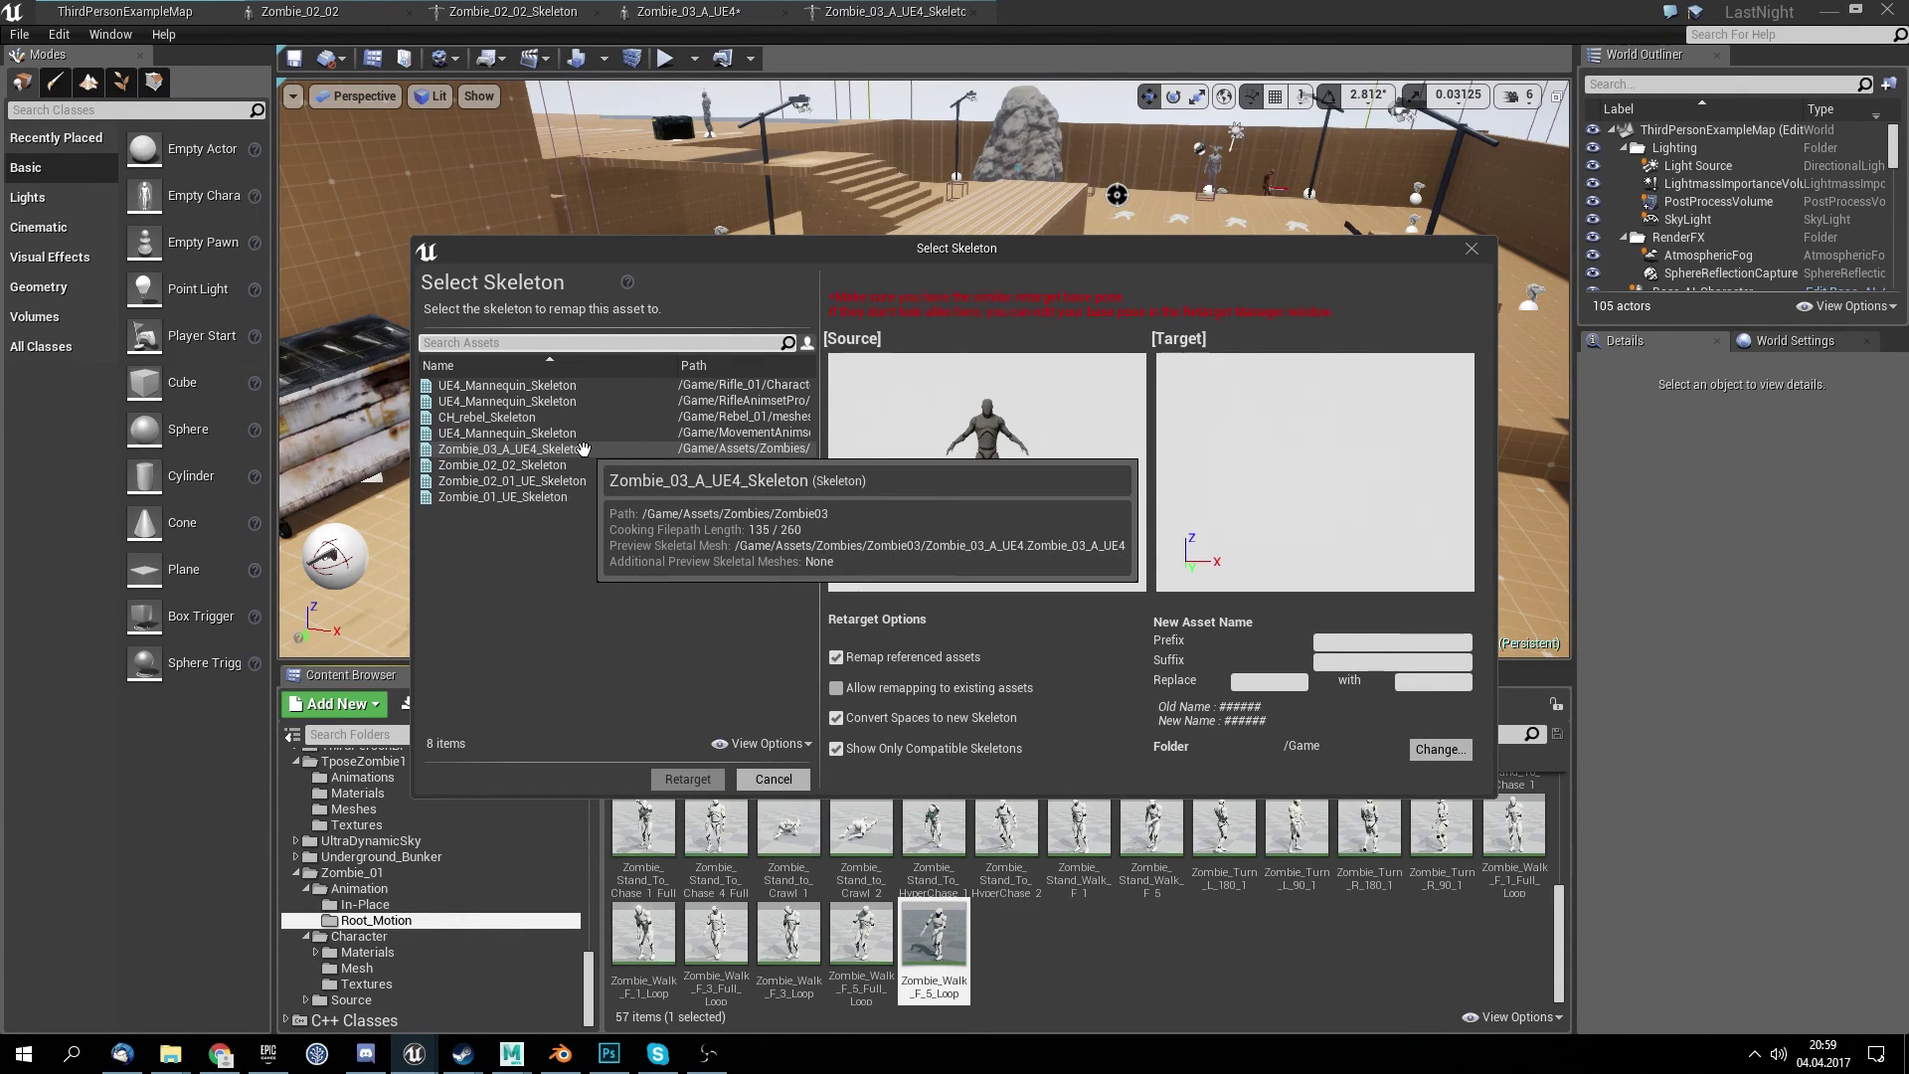
- Retarget the walk copy to Zombie_03_A_UE4_Skeleton, saving it into Assets/Zombies/Zombie03
{"action": "left_click", "coordinate": [582, 449]}
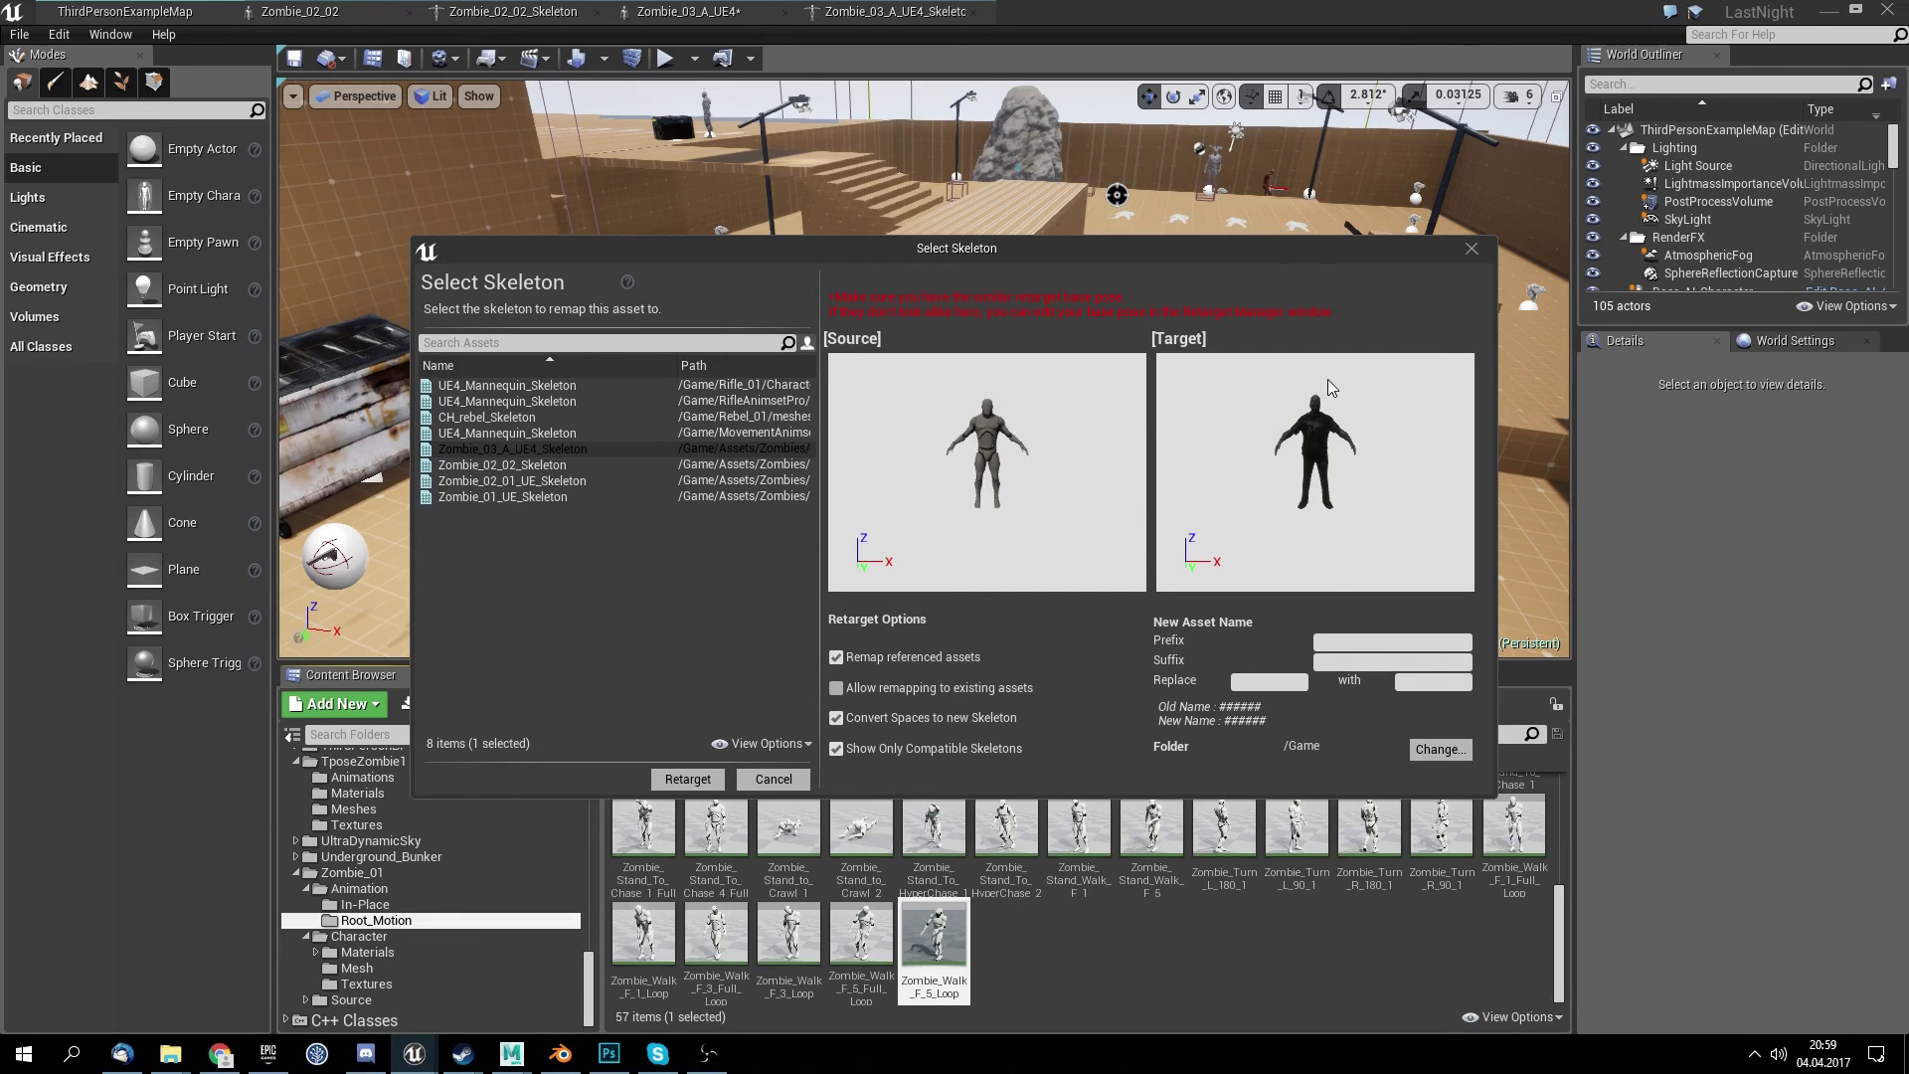
{"action": "left_click", "coordinate": [1416, 748]}
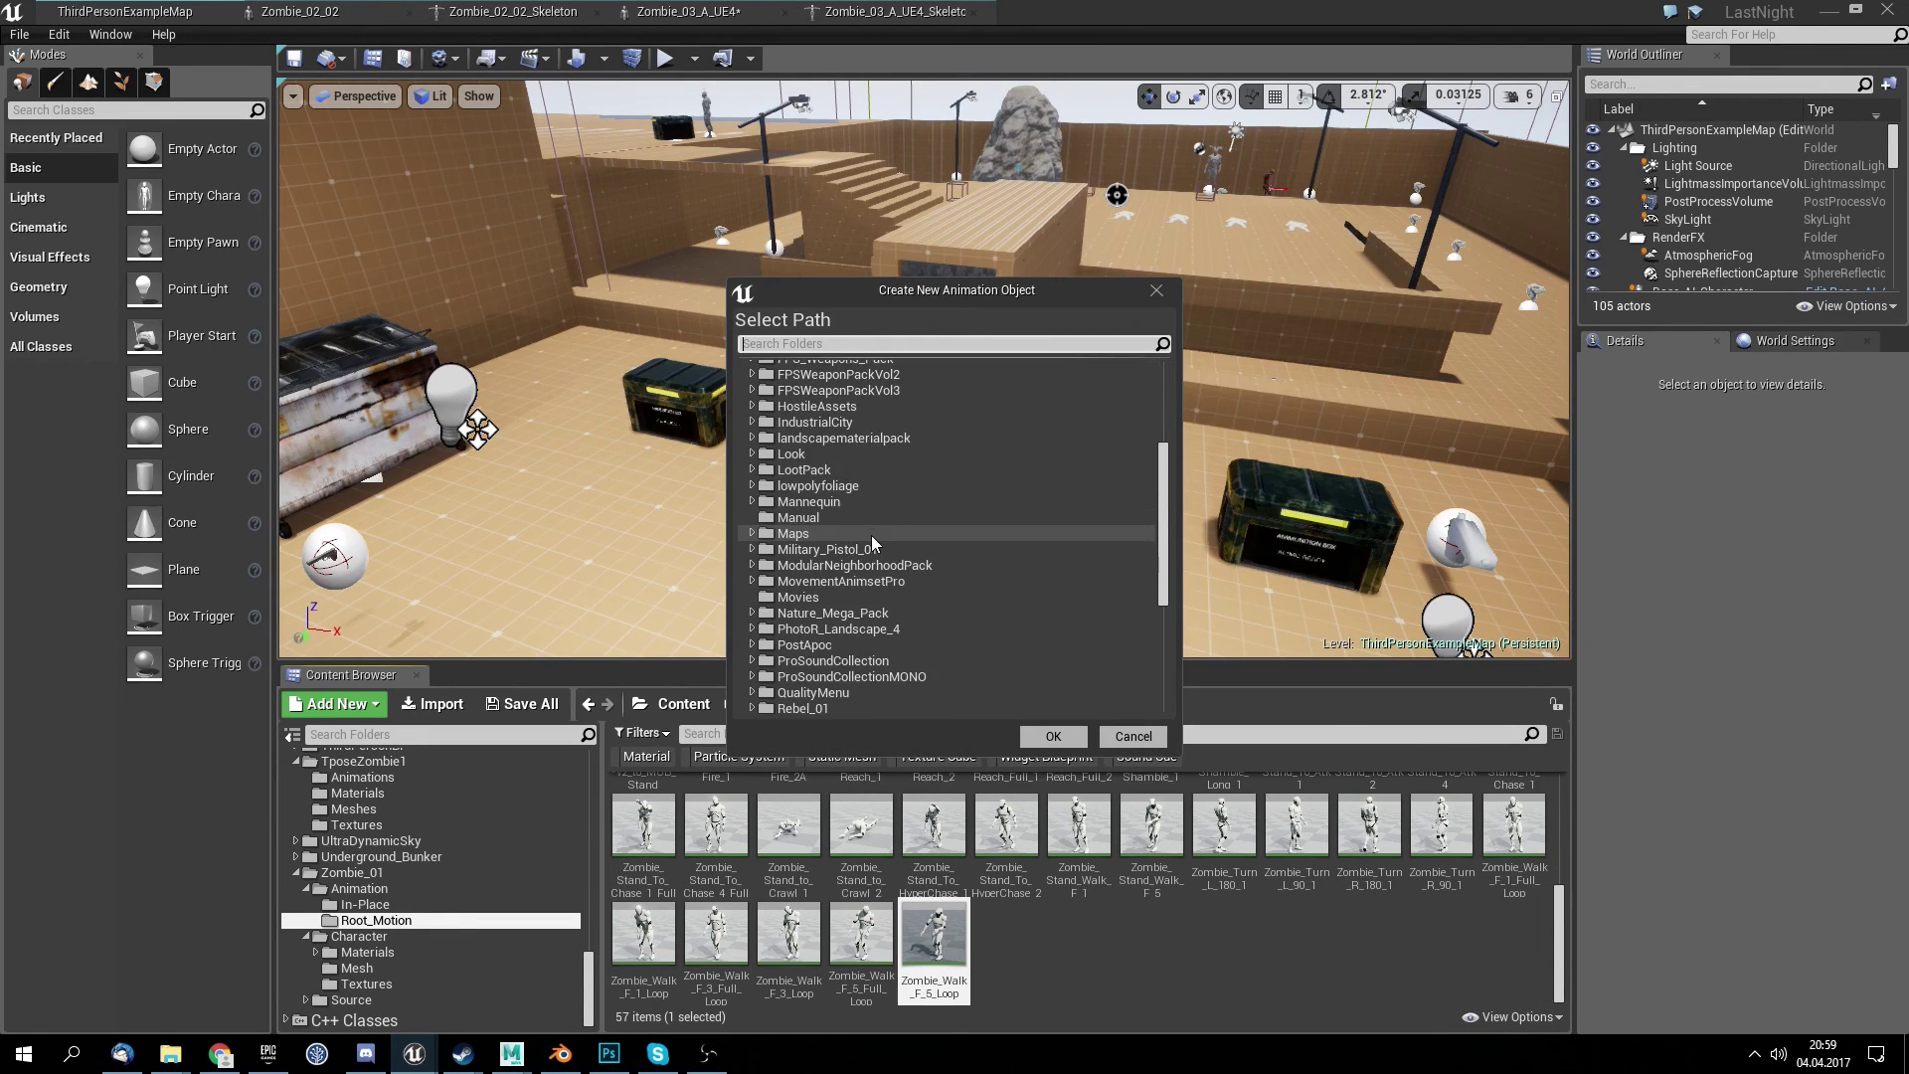
{"action": "scroll", "coordinate": [871, 535], "scroll_direction": "up", "scroll_amount": 5}
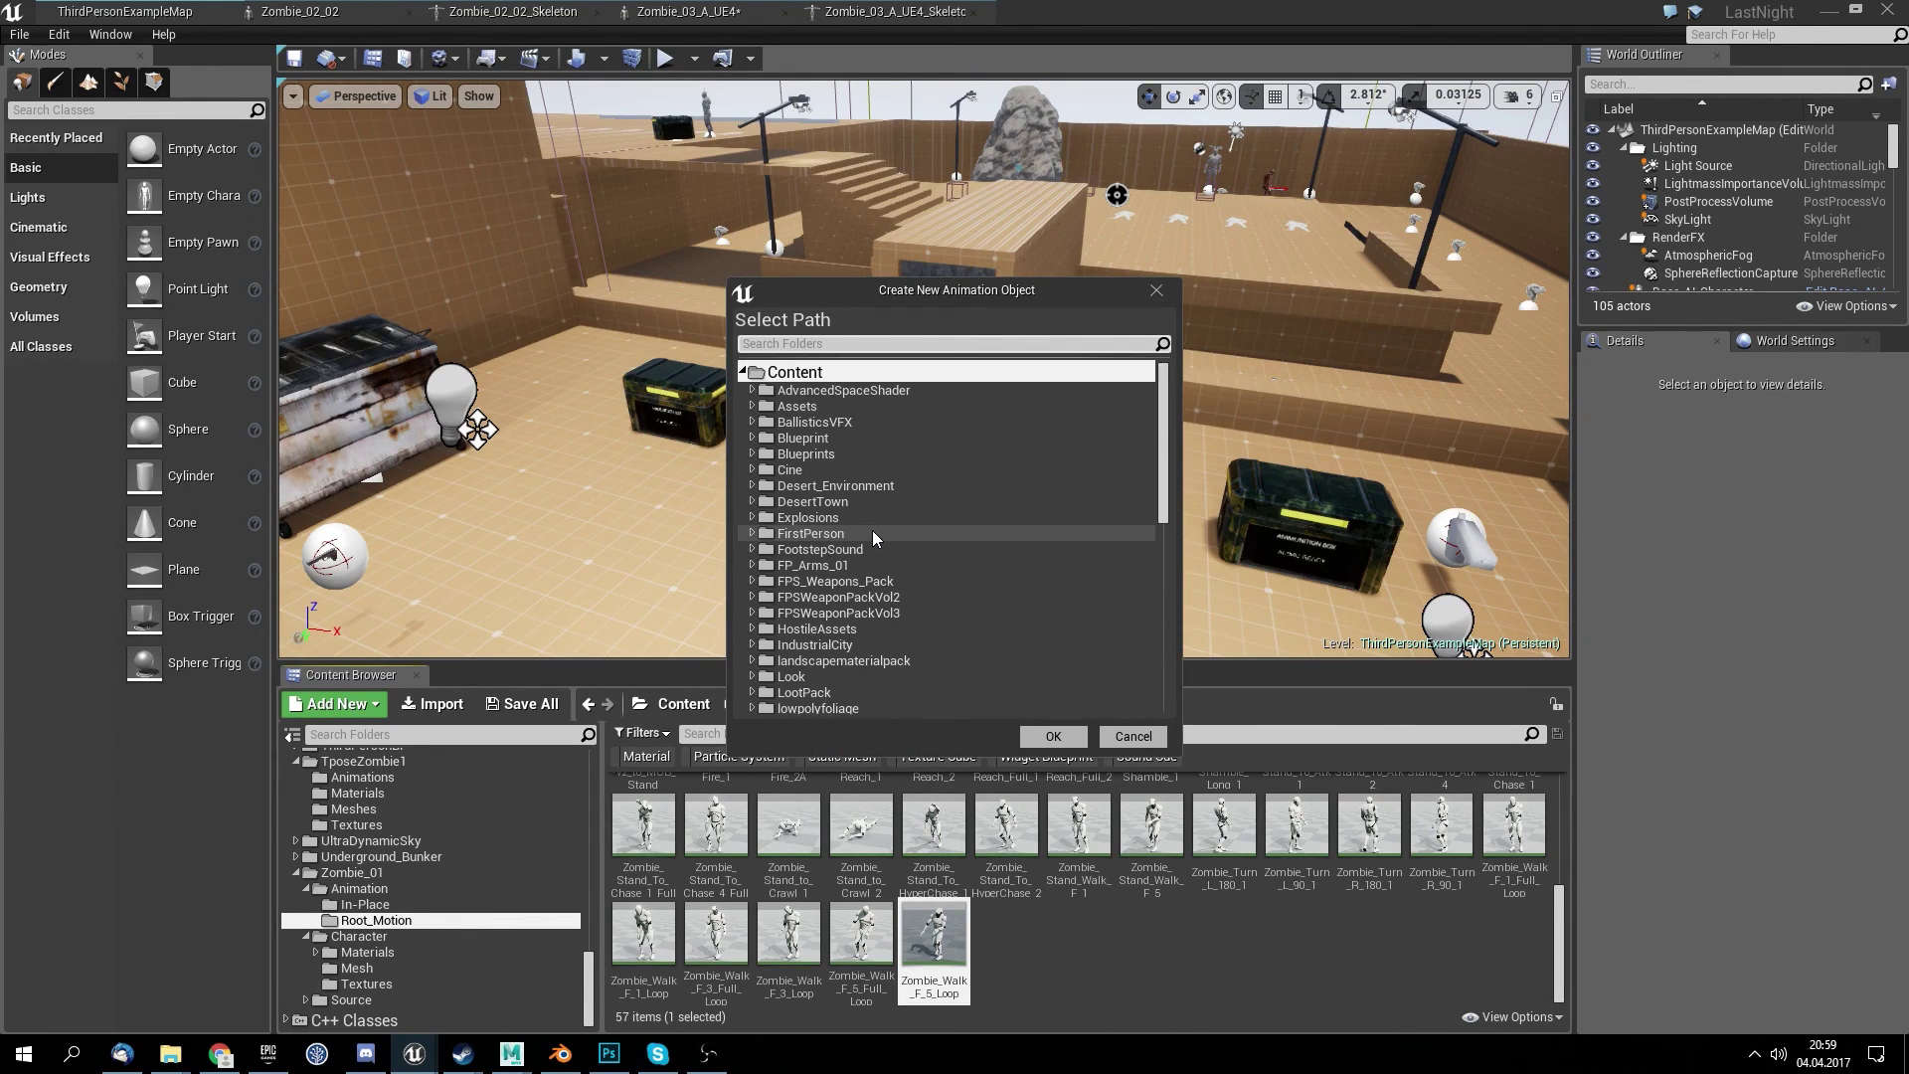
{"action": "scroll", "coordinate": [873, 534], "scroll_direction": "up", "scroll_amount": 1}
{"action": "left_click", "coordinate": [752, 407]}
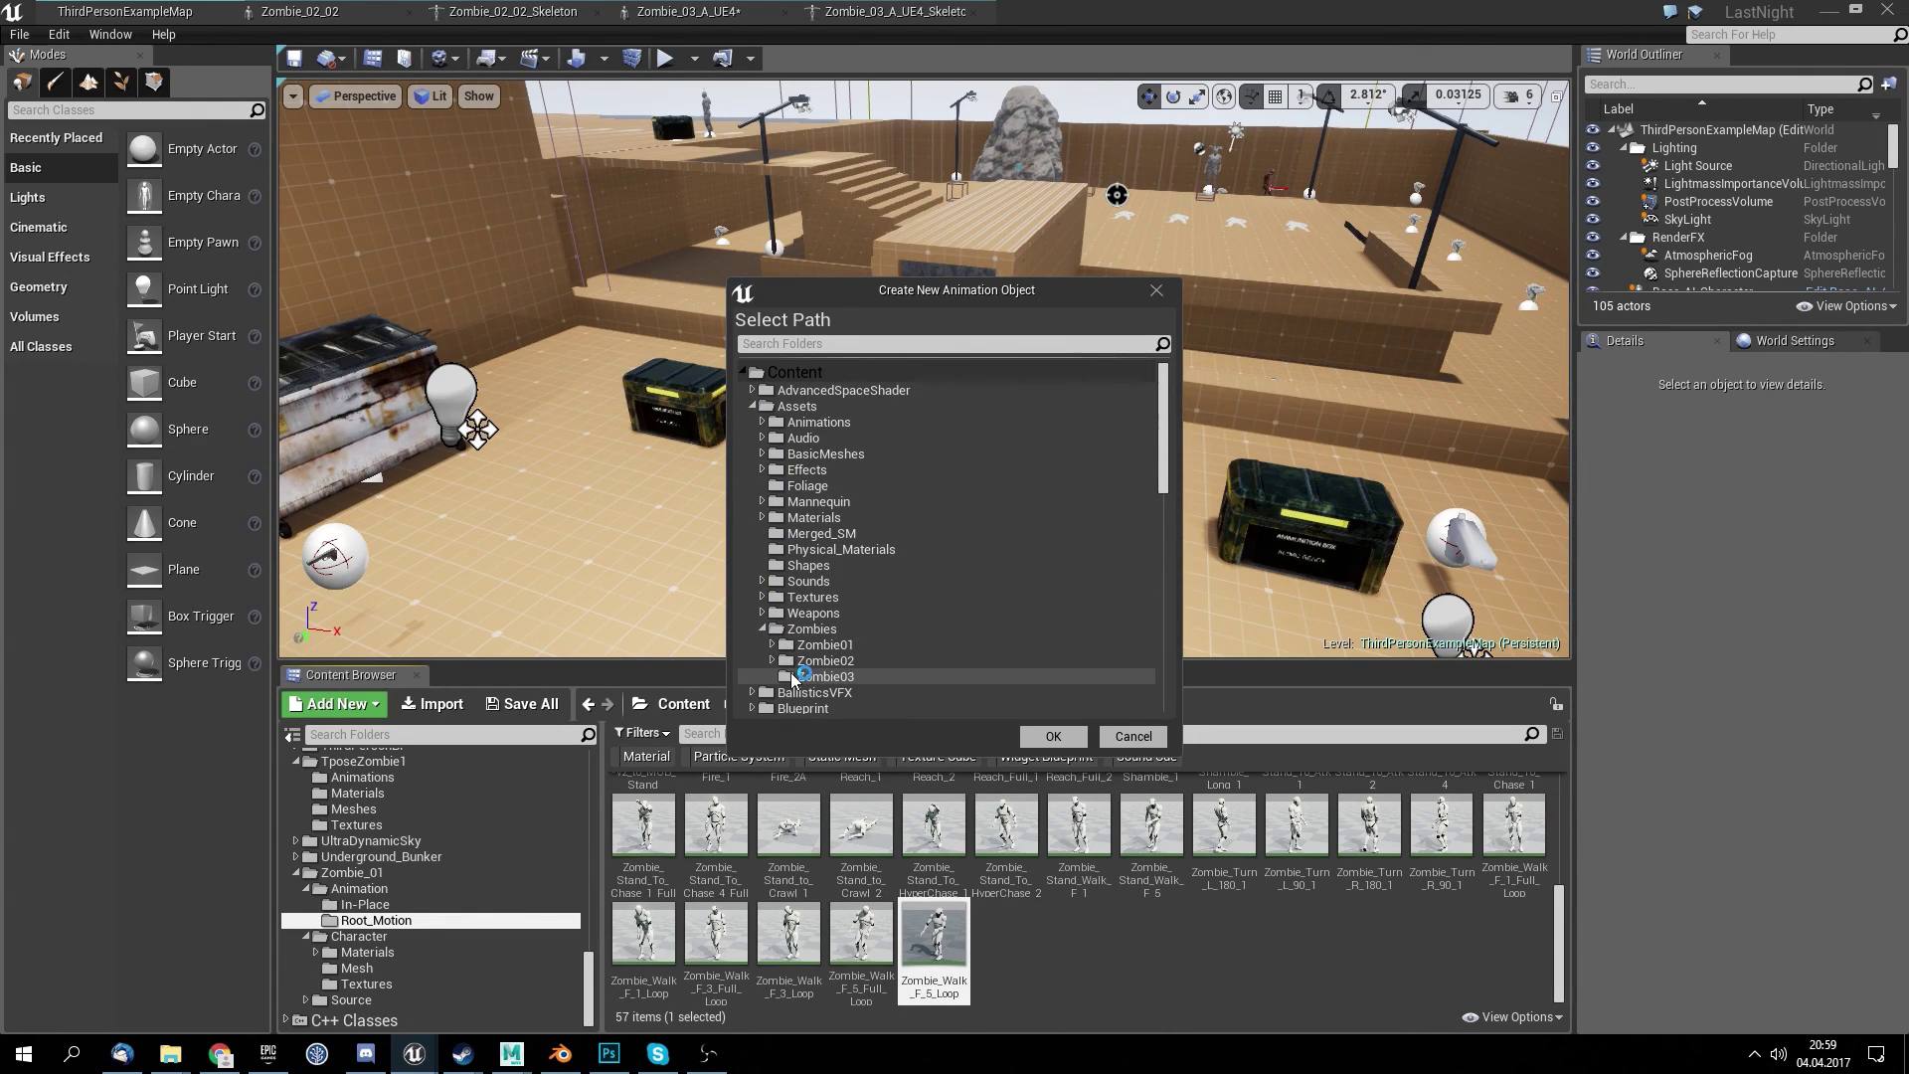
{"action": "left_click", "coordinate": [1046, 743]}
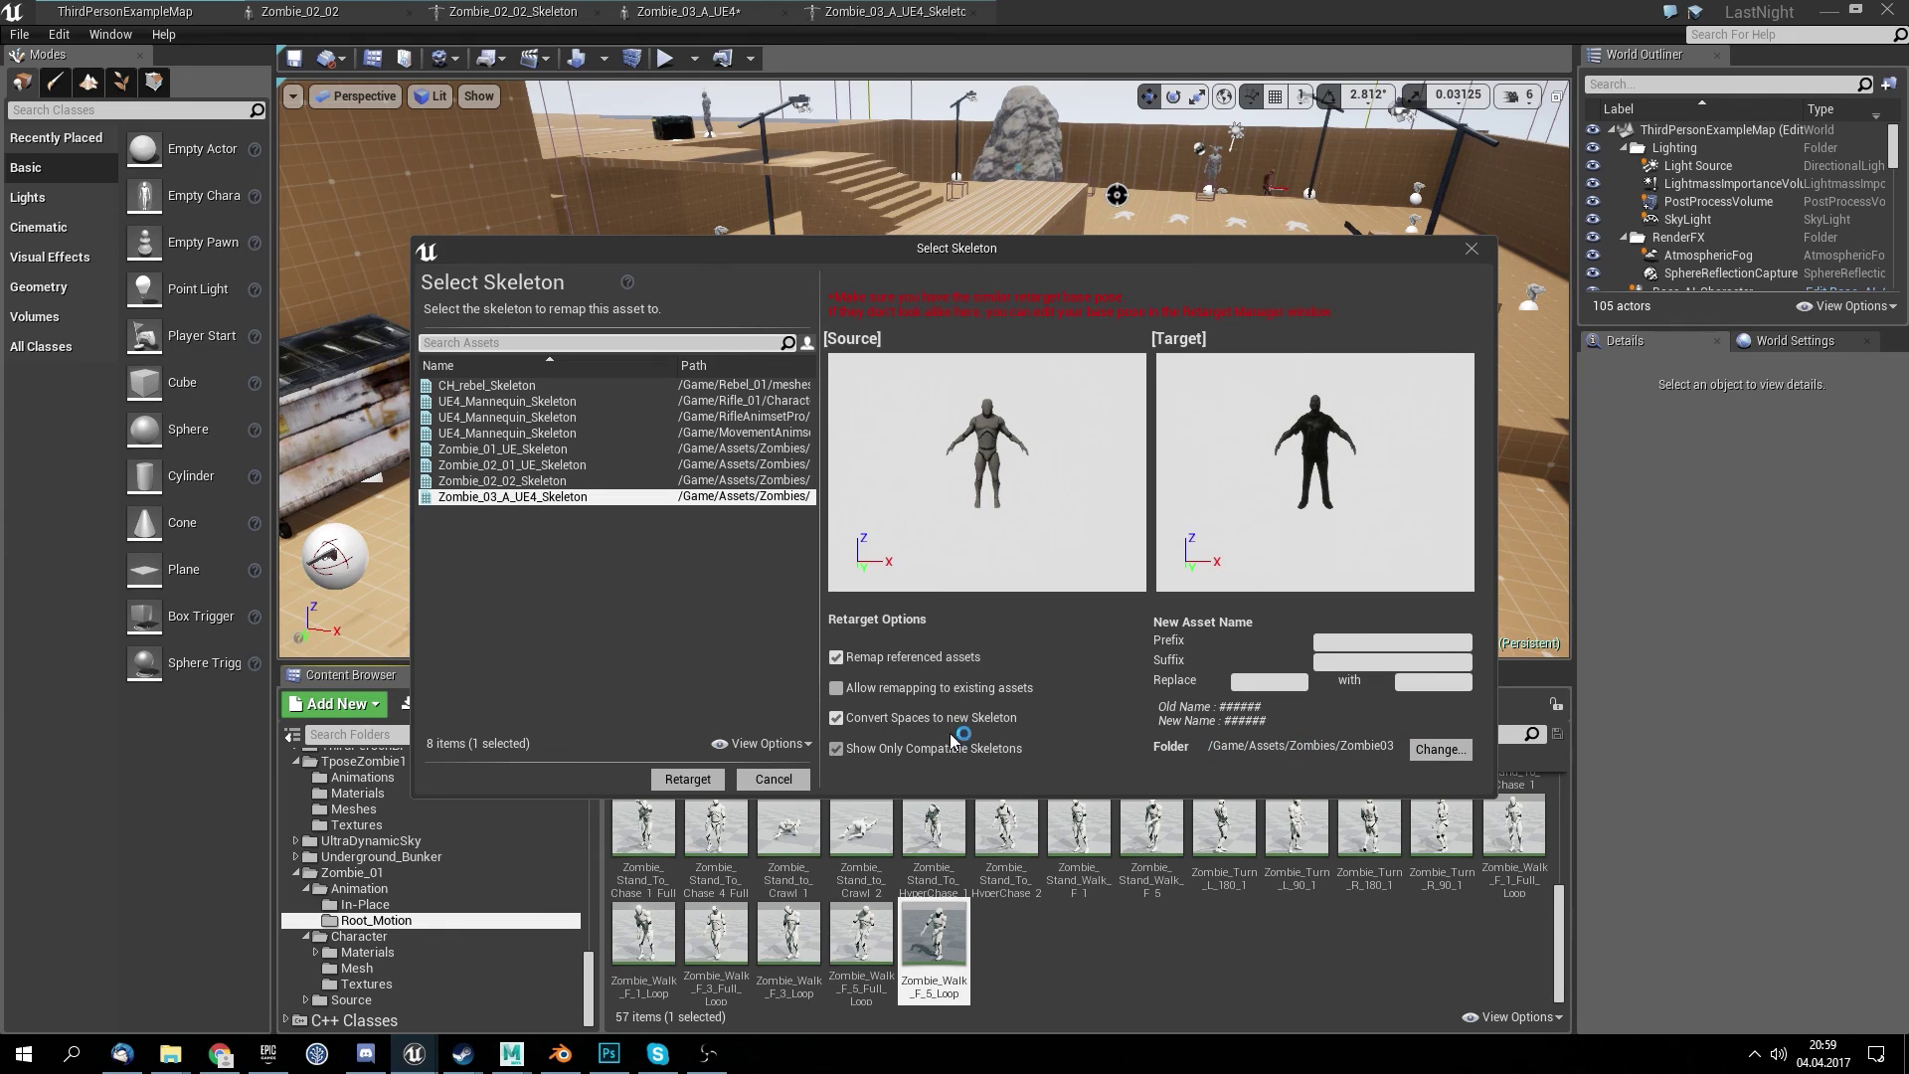
{"action": "left_click", "coordinate": [687, 779]}
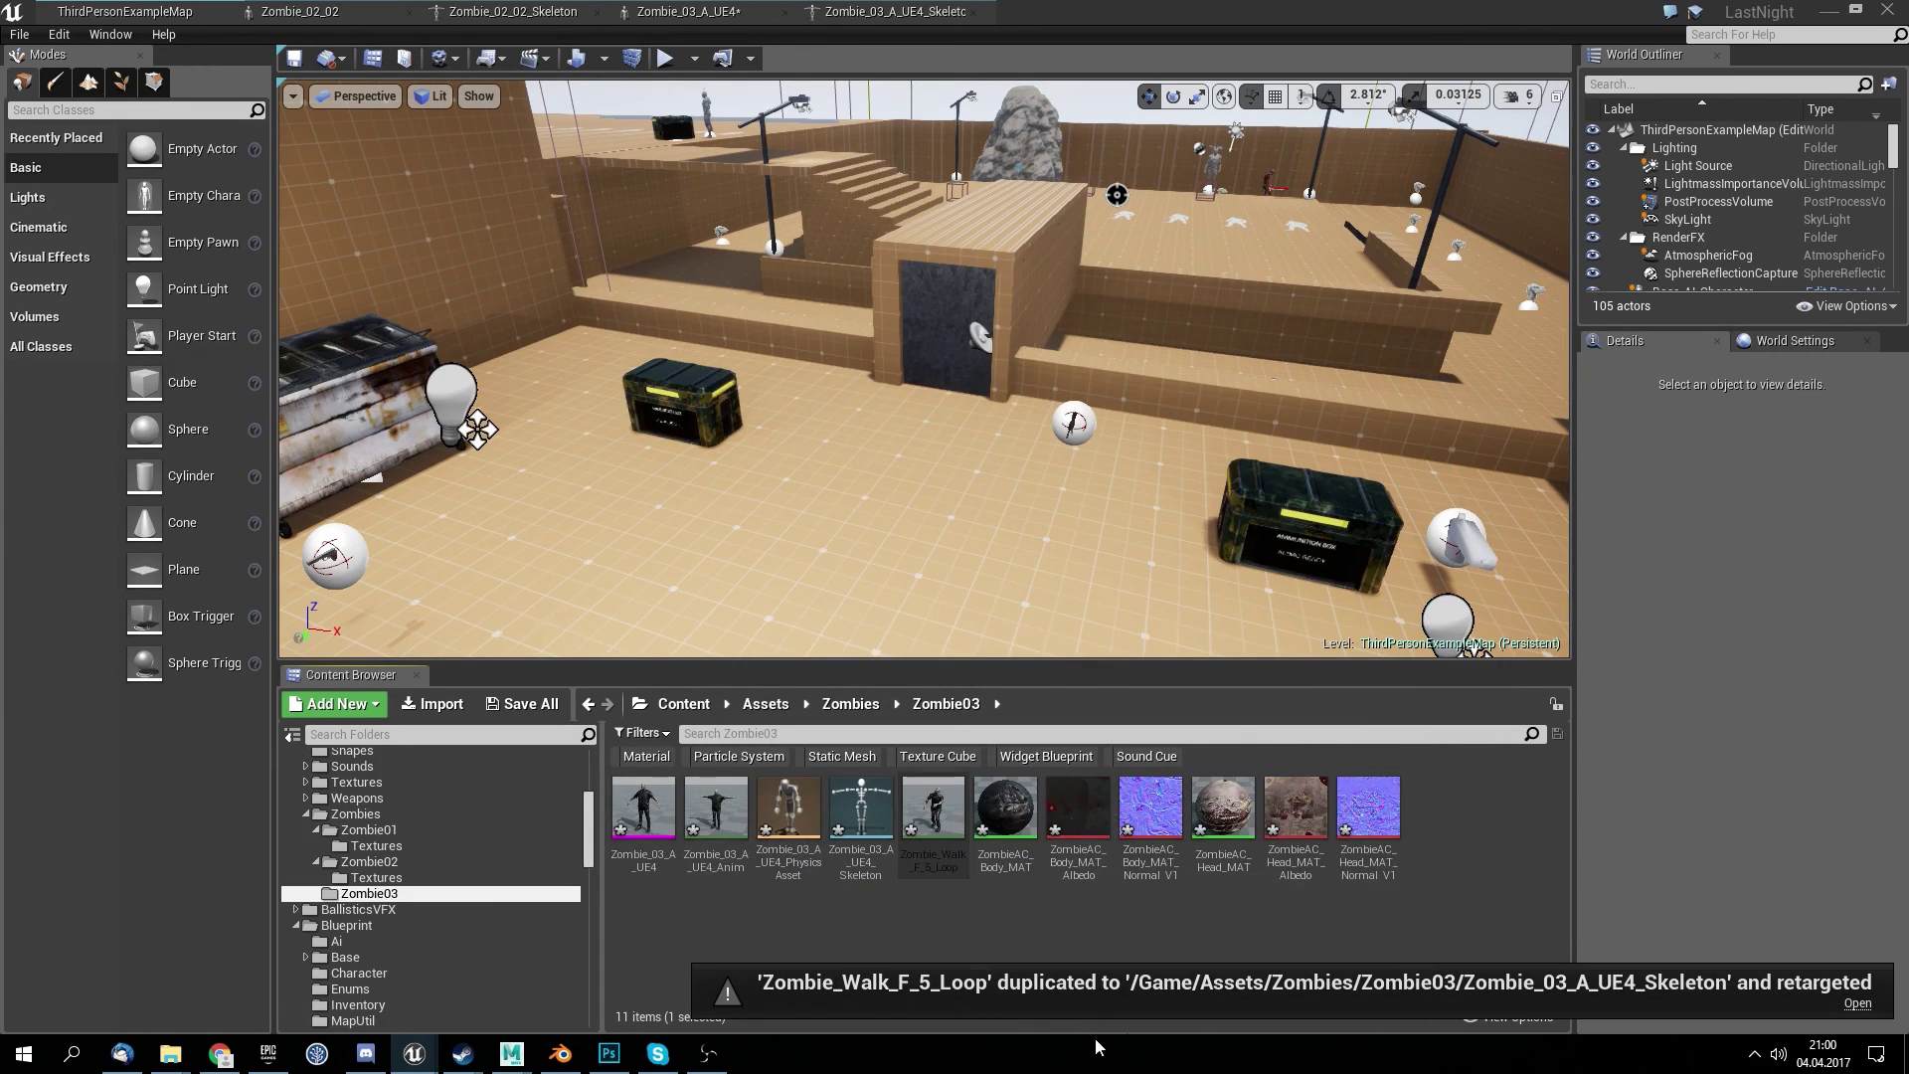
- Open the retargeted Zombie_Walk_F_5_Loop, tick EnableRootMotion, and save the asset
{"action": "double_click", "coordinate": [932, 810]}
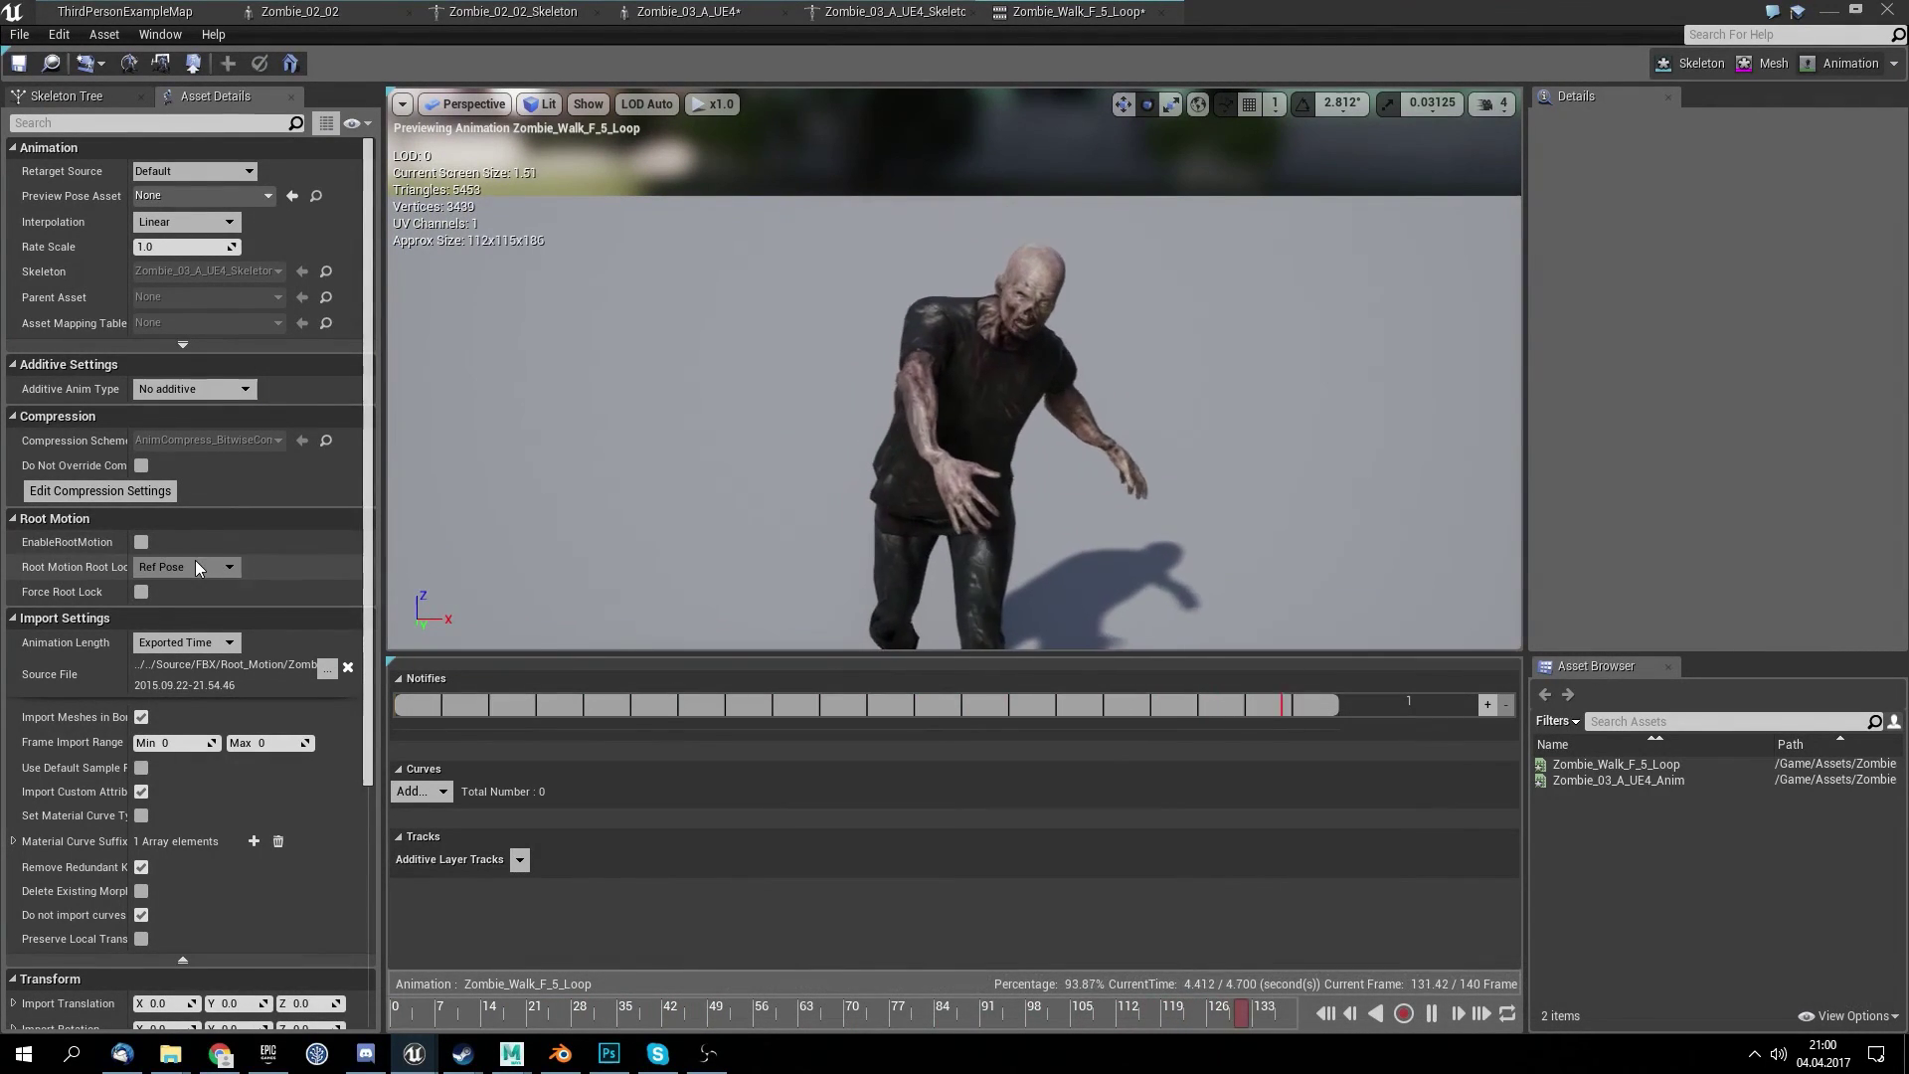
{"action": "left_click", "coordinate": [149, 540]}
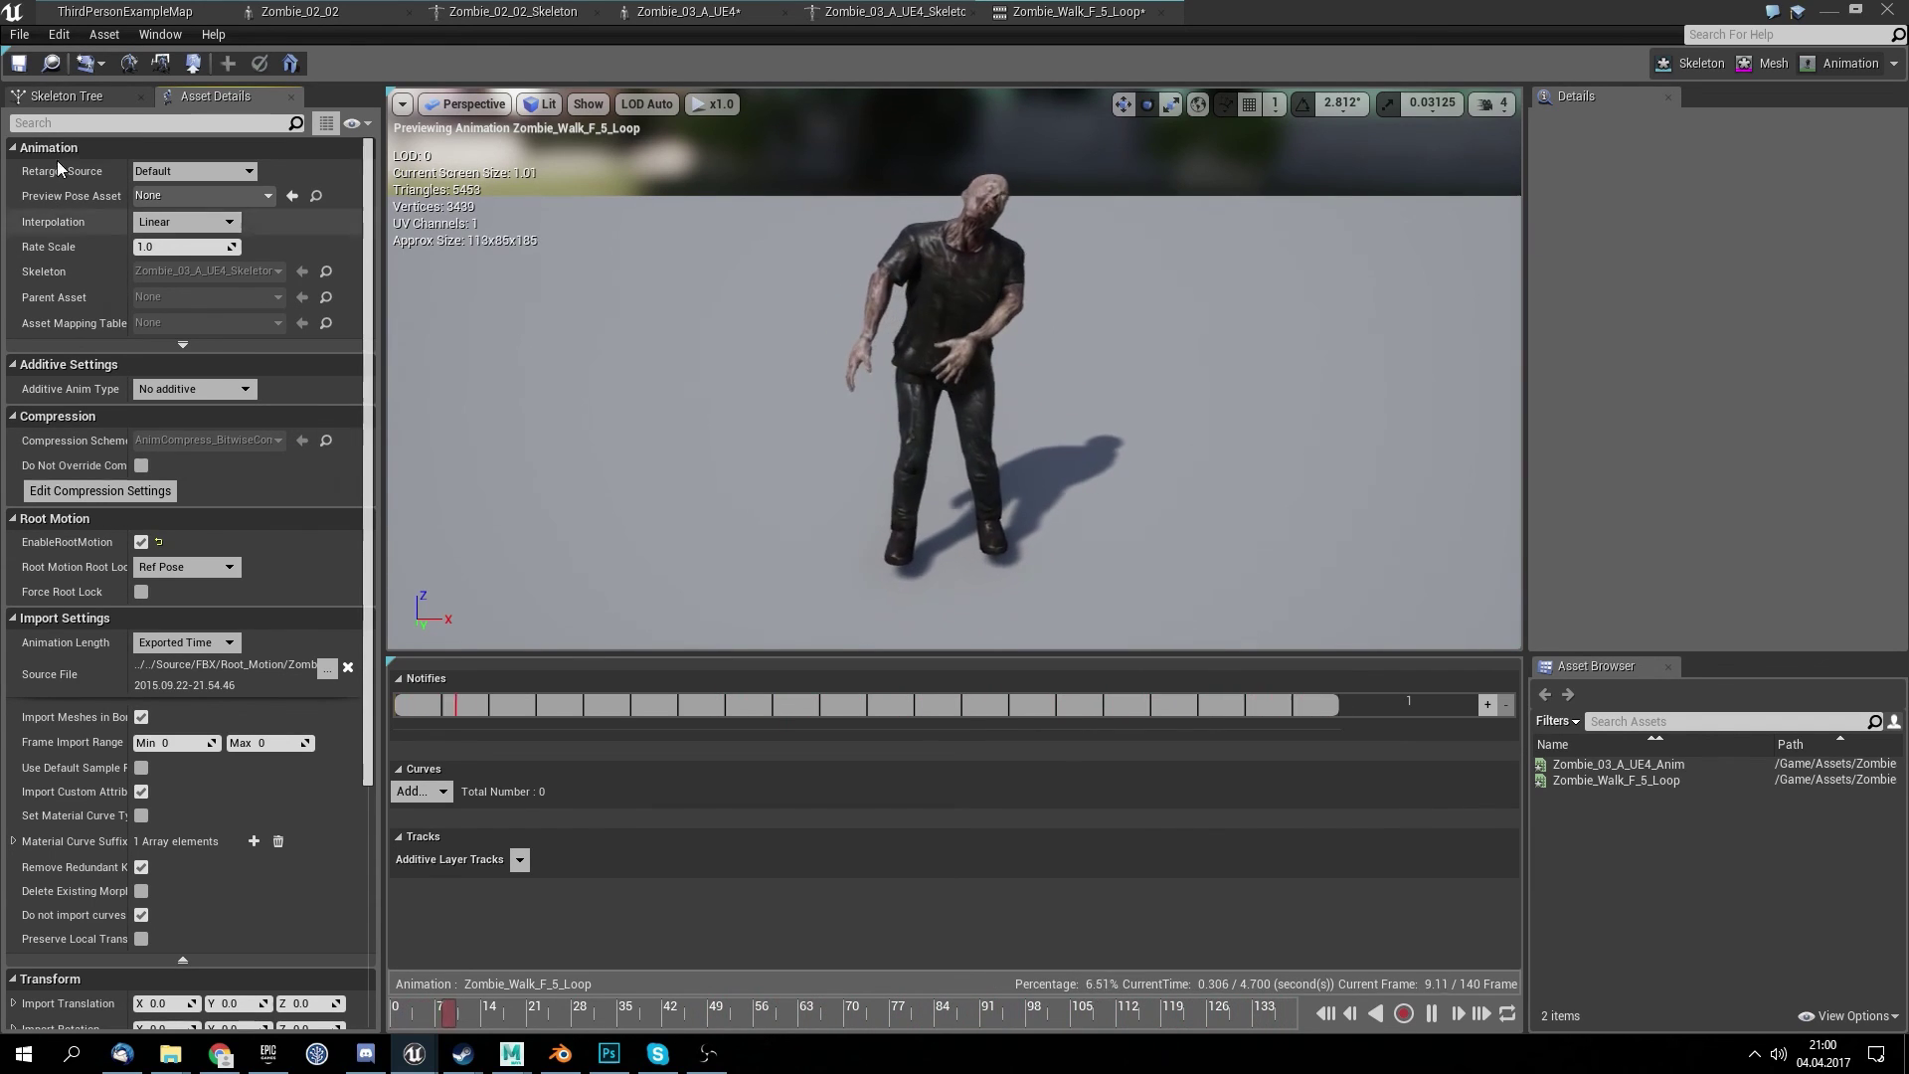
{"action": "left_click", "coordinate": [22, 63]}
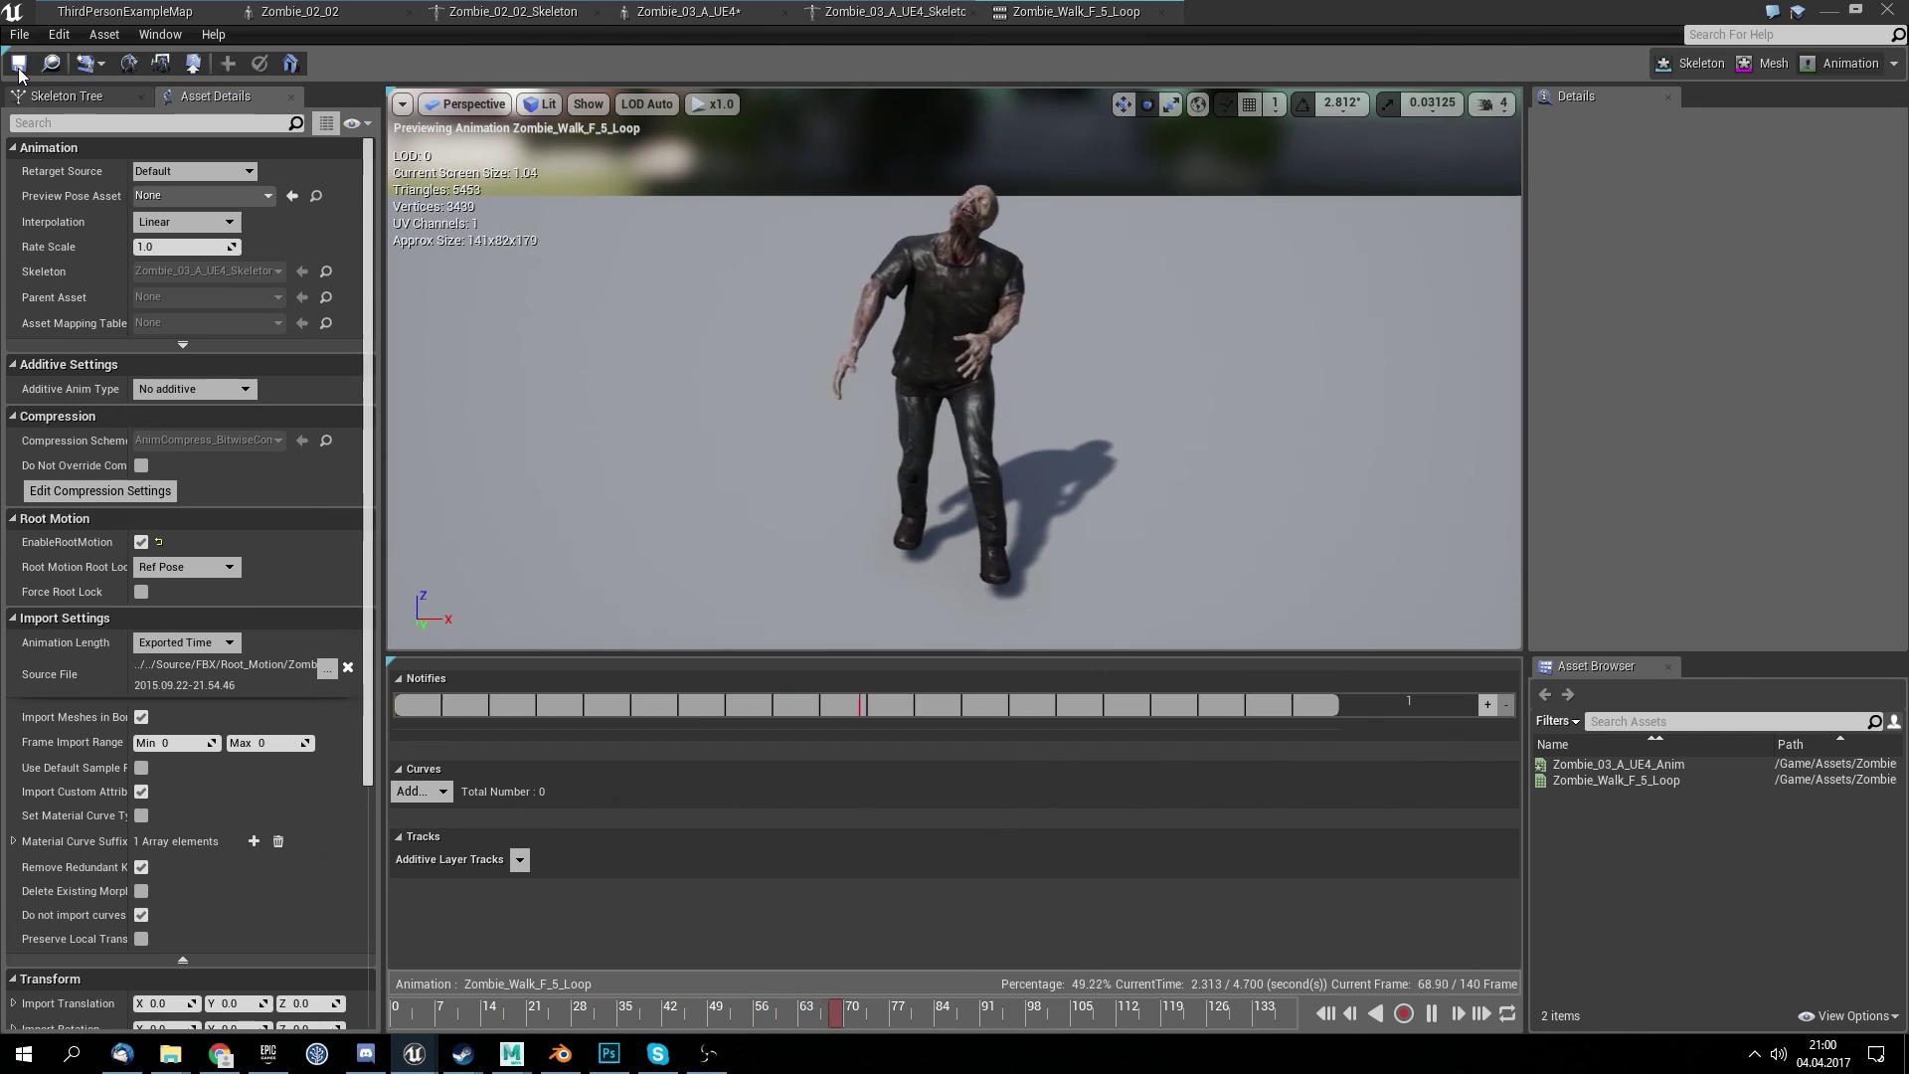